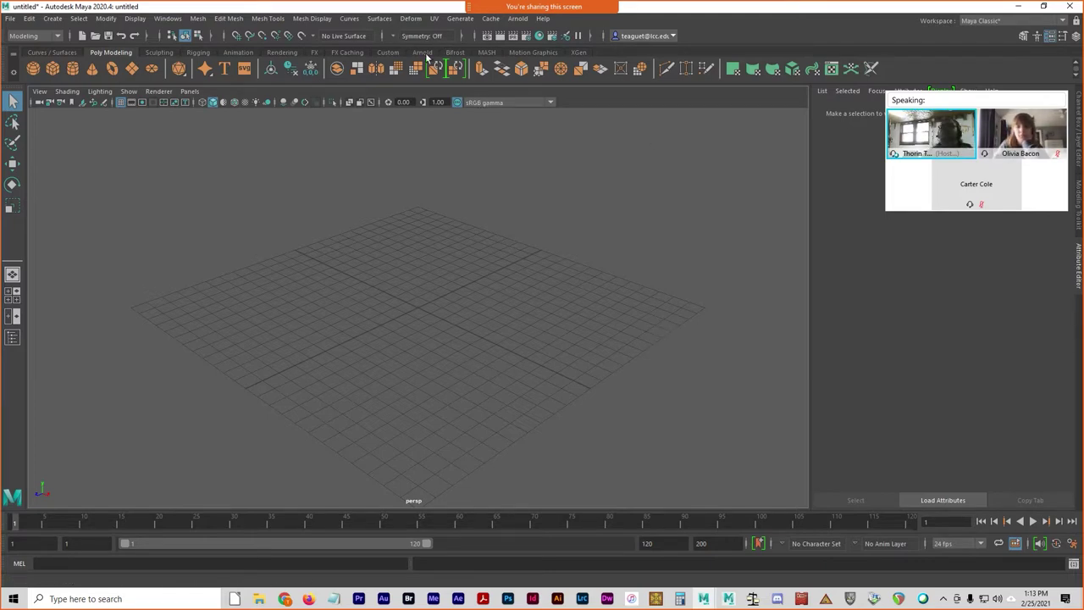
# - Check the menu sets, keep Modeling, and glance at the Paint Effects menu without choosing
pyautogui.click(47, 37)
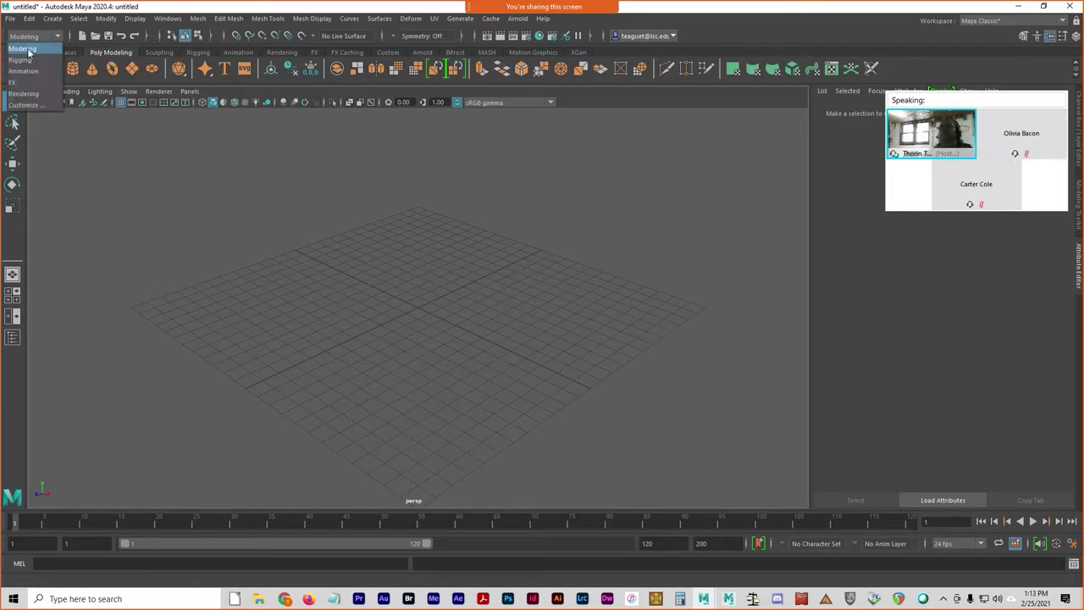
pyautogui.click(32, 51)
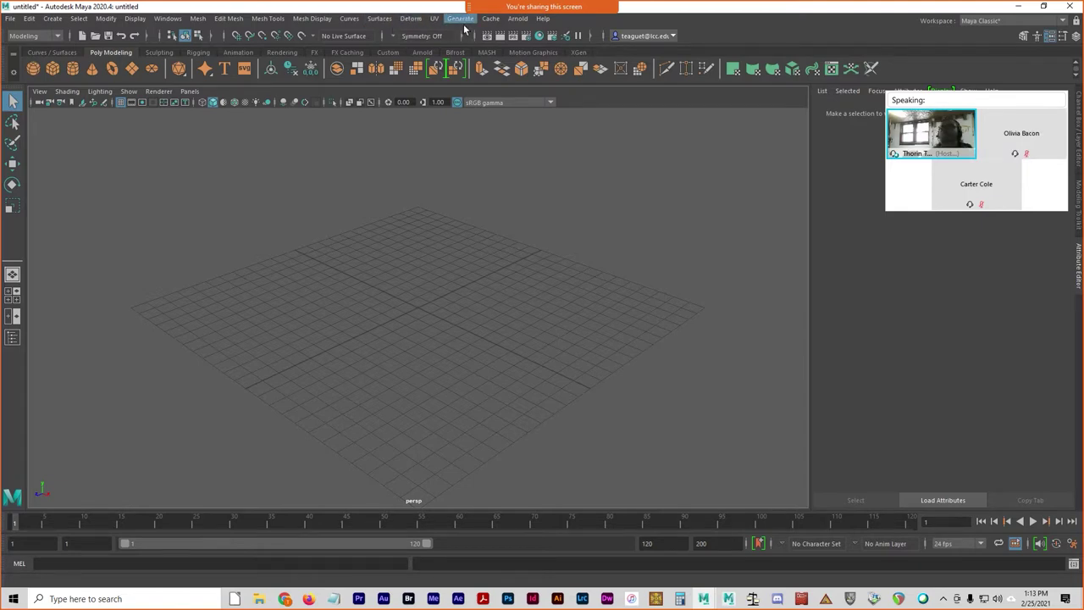
pyautogui.click(461, 19)
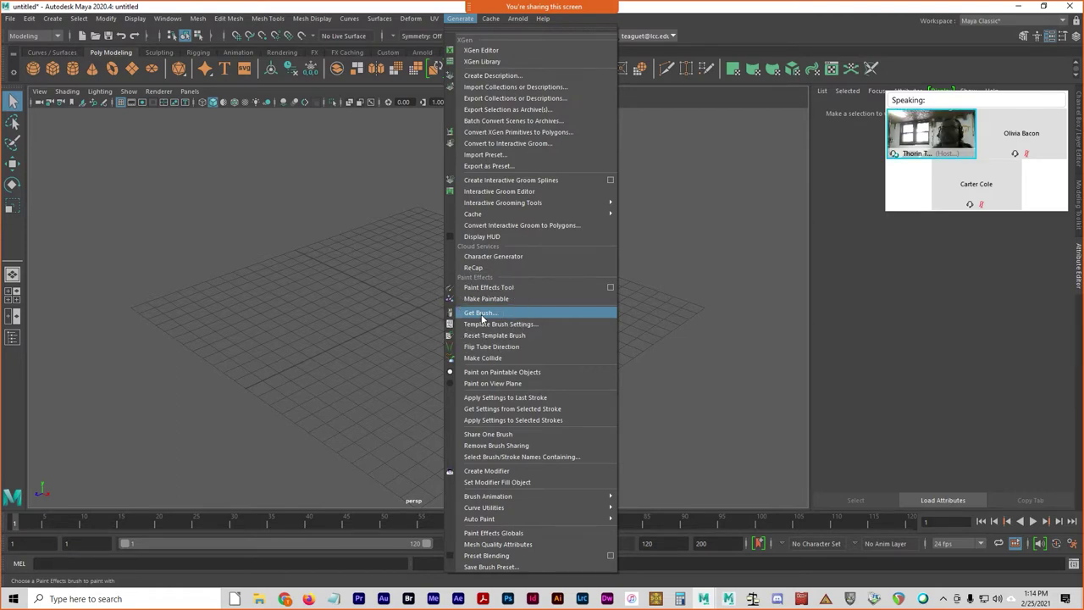
pyautogui.click(373, 312)
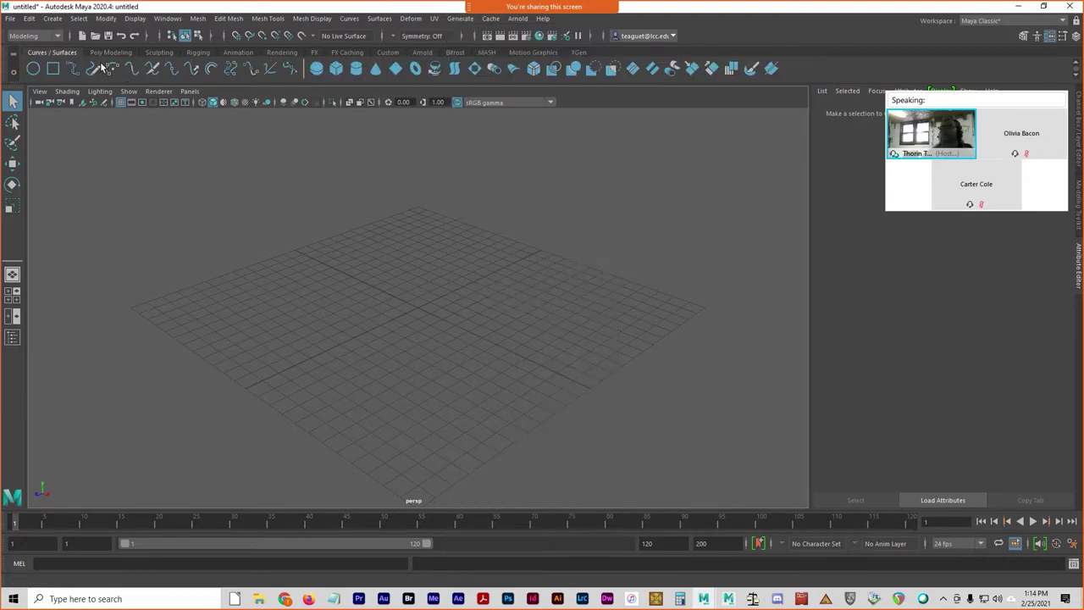
# - Create a polygon plane and scale it up to about 2.54 times, viewing it closer
pyautogui.click(131, 68)
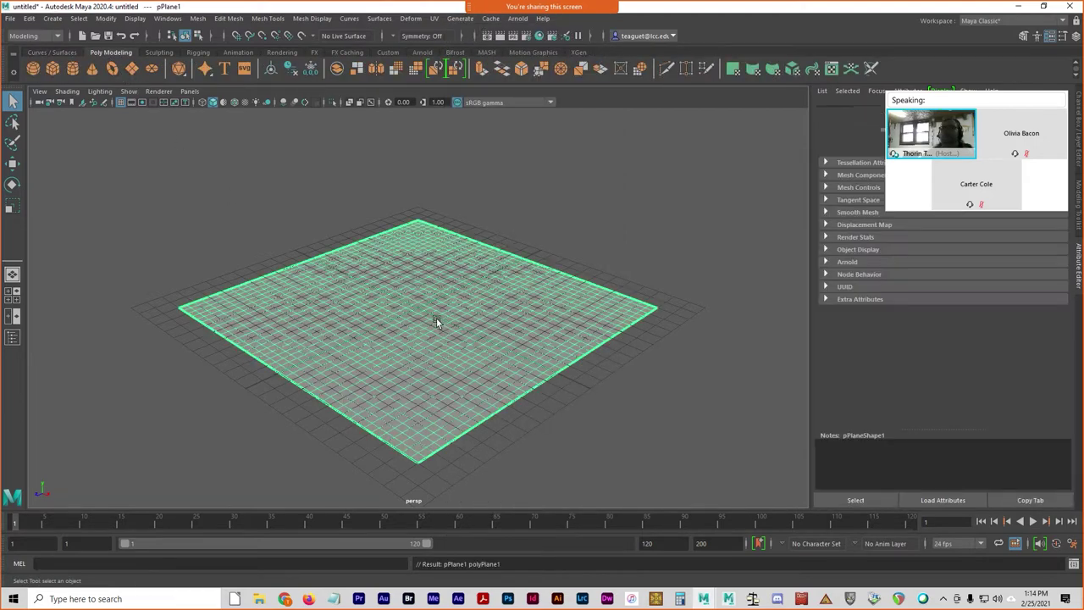
pyautogui.moveTo(425, 313); pyautogui.dragTo(626, 286)
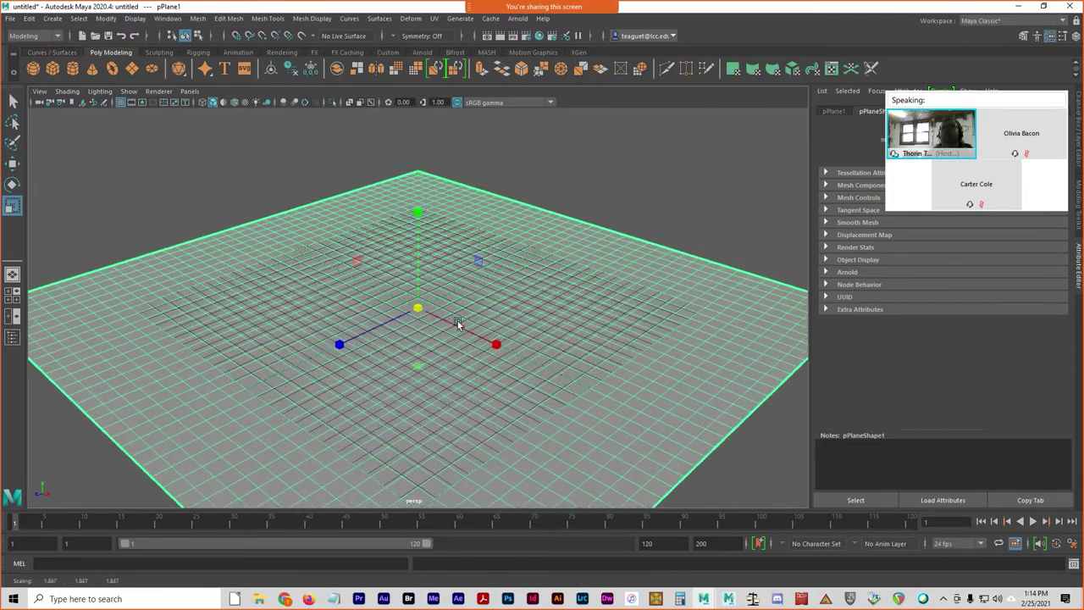
pyautogui.moveTo(430, 315); pyautogui.dragTo(564, 293)
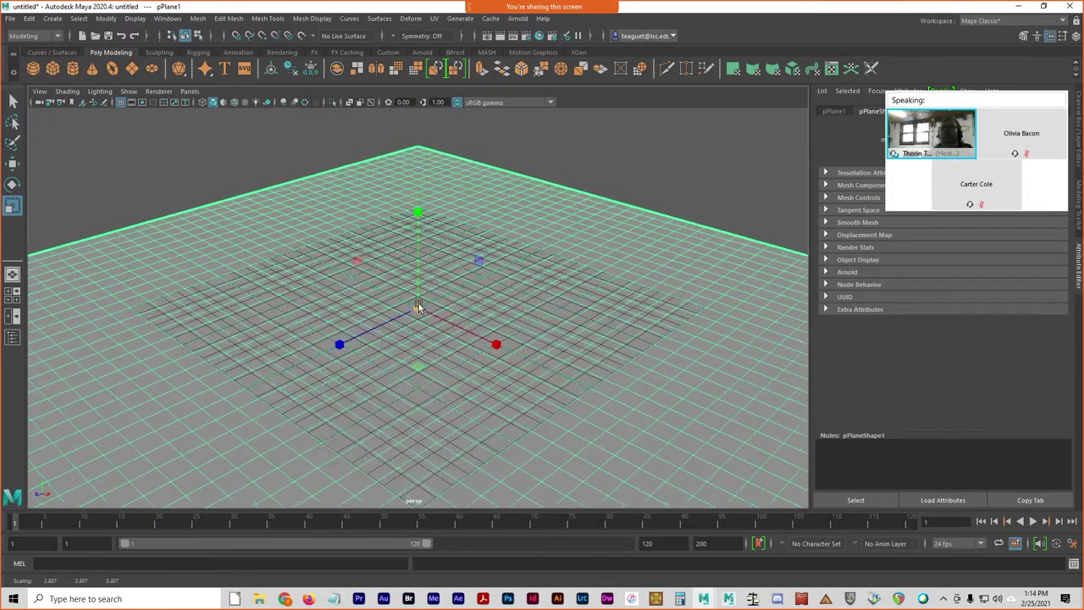
pyautogui.moveTo(453, 312)
pyautogui.mouseDown()
pyautogui.moveTo(525, 295)
pyautogui.moveTo(460, 315)
pyautogui.mouseUp()
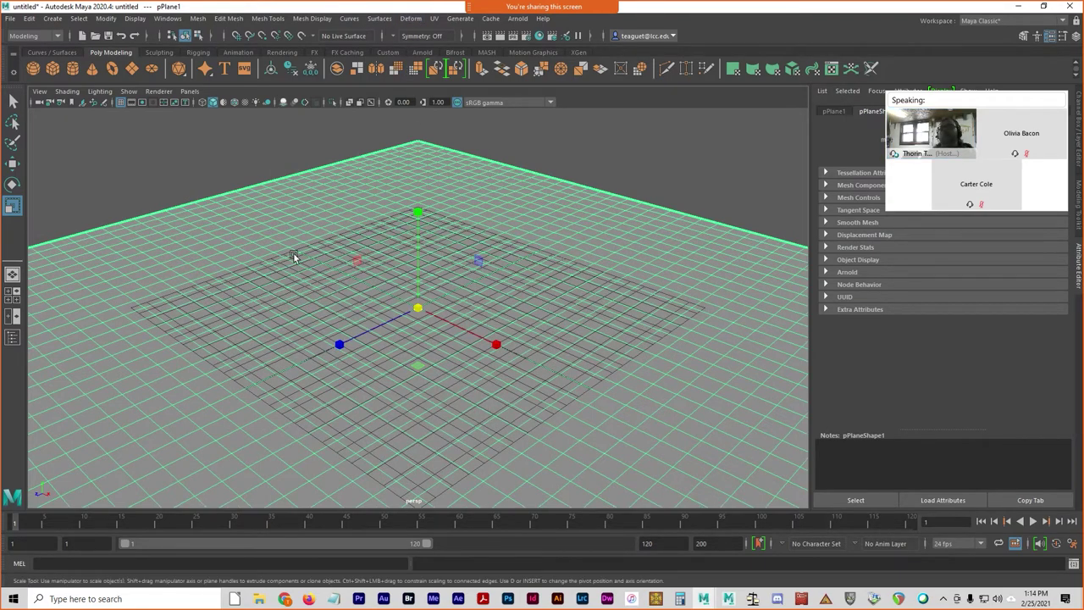
pyautogui.keyDown('alt'); pyautogui.moveTo(463, 357); pyautogui.dragTo(389, 311); pyautogui.keyUp('alt')
pyautogui.keyDown('alt'); pyautogui.moveTo(389, 306); pyautogui.dragTo(472, 290, button='right'); pyautogui.keyUp('alt')
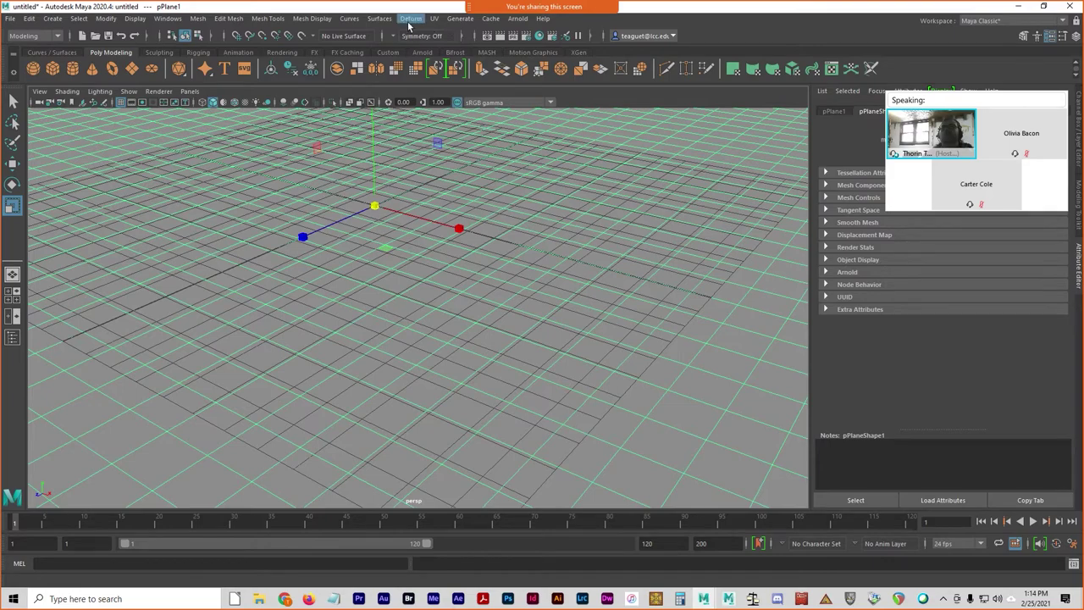
# - Open Get Brush from the Paint Effects menu to bring up the brush library
pyautogui.click(411, 18)
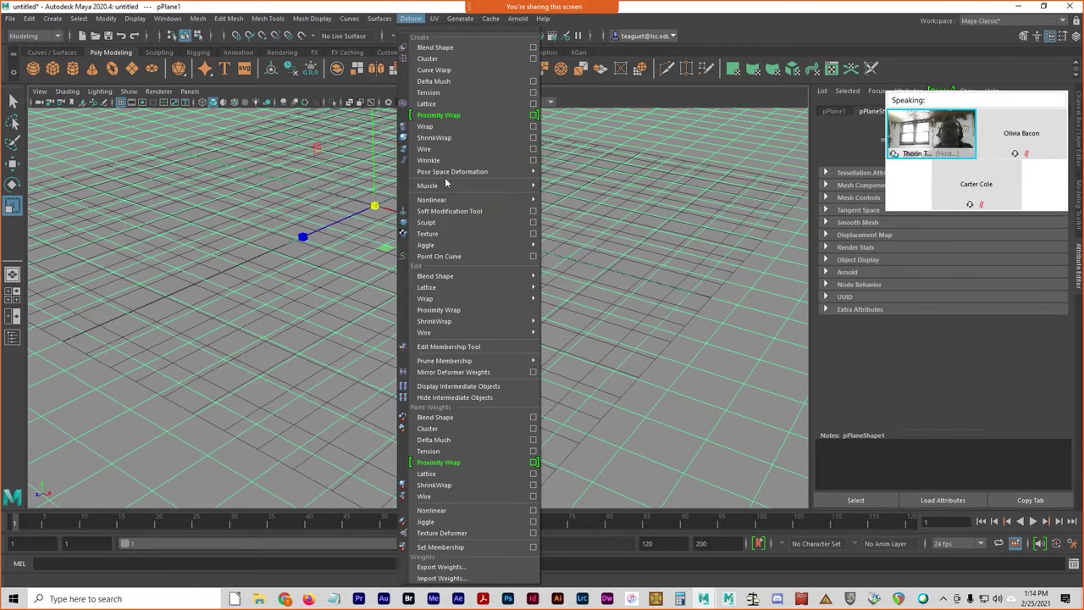
pyautogui.click(460, 18)
pyautogui.click(448, 38)
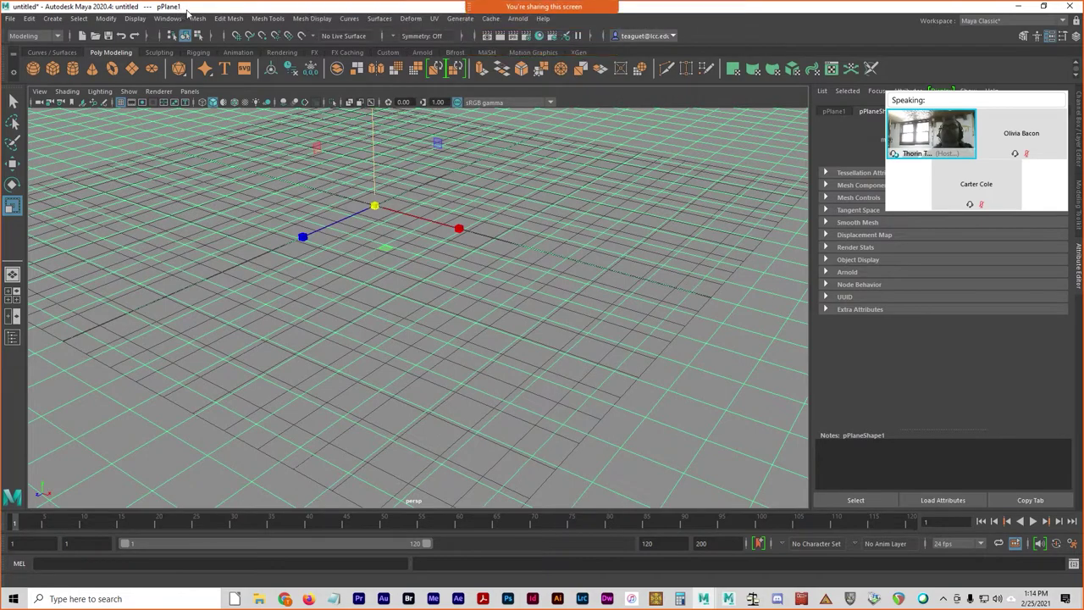
pyautogui.click(460, 19)
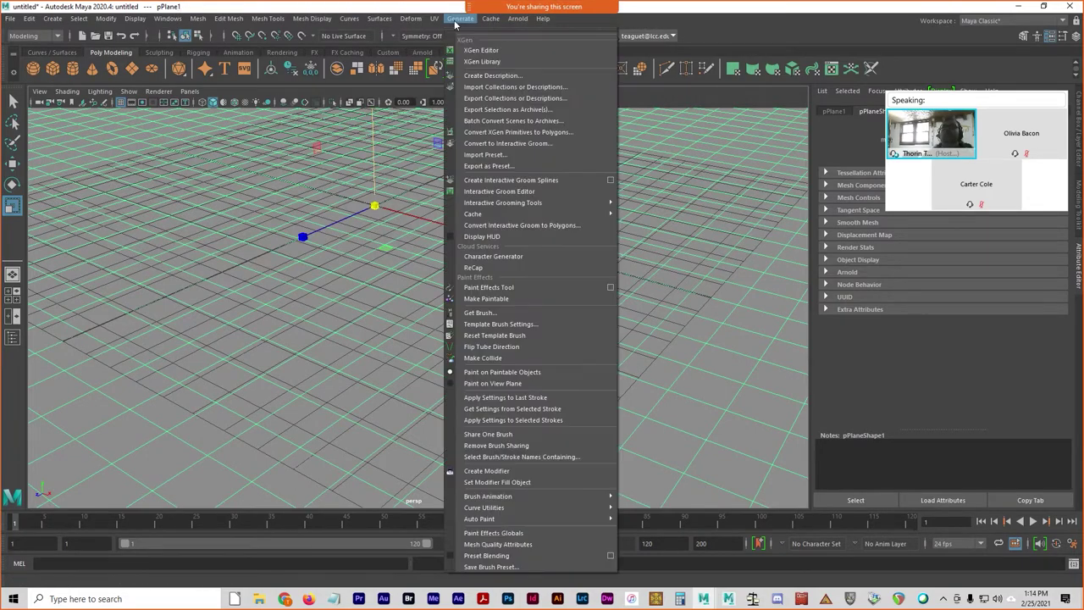
pyautogui.click(486, 314)
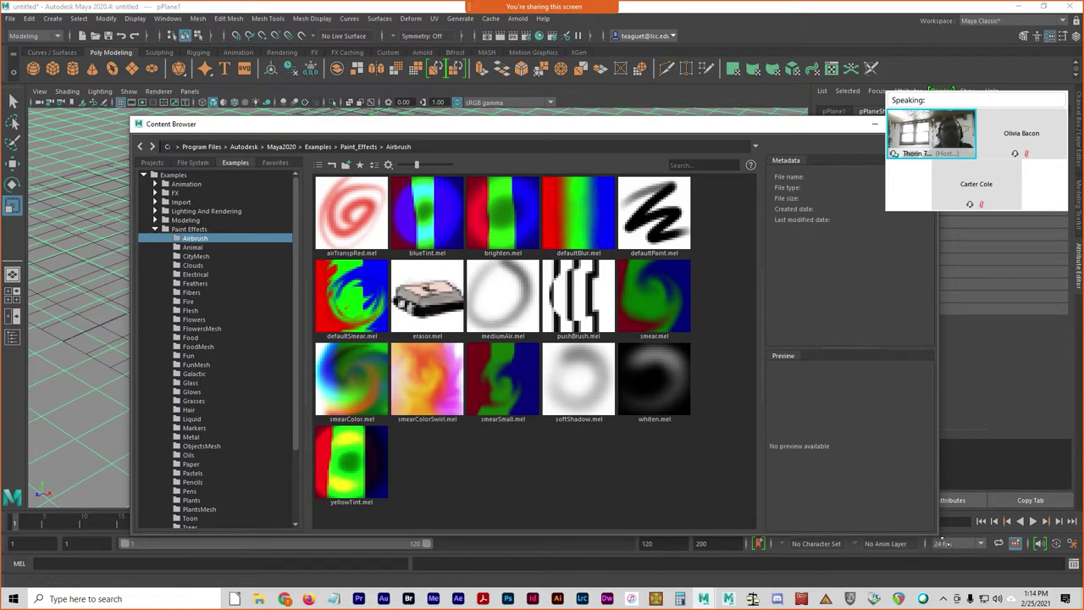
# - Enlarge the Content Browser, pick grassWindWide from the Paint_Effects Grasses folder, and move the window aside
pyautogui.moveTo(936, 533); pyautogui.dragTo(860, 559)
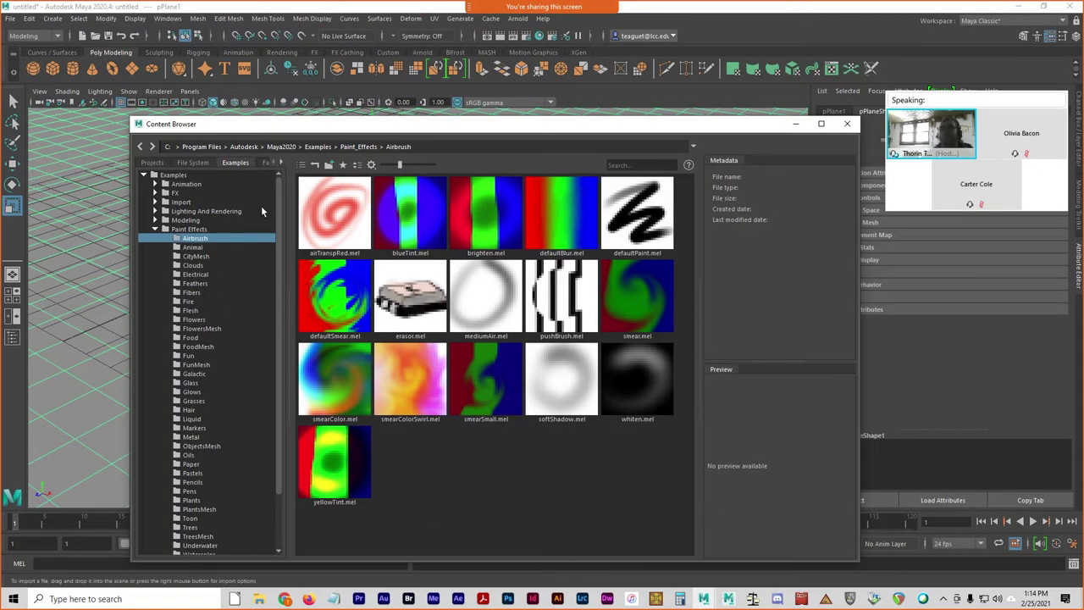
pyautogui.scroll(-2, 185, 277)
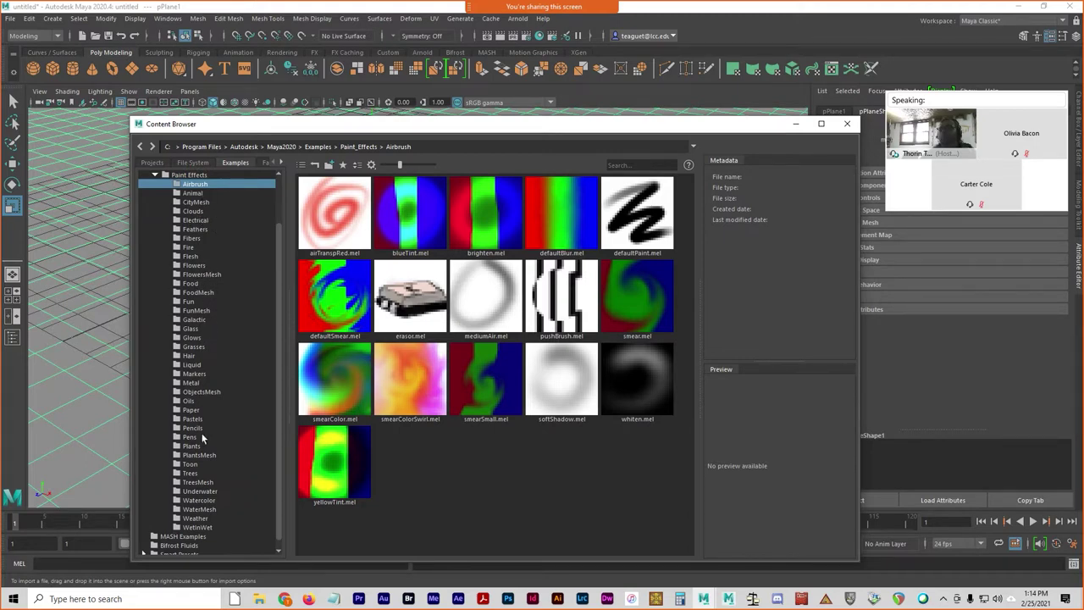
pyautogui.click(194, 346)
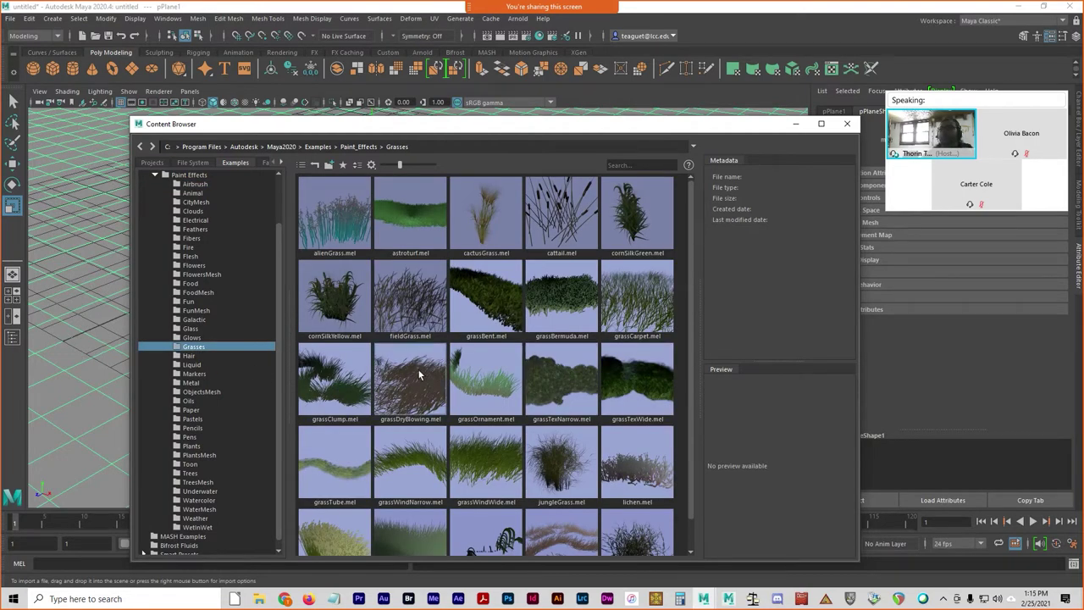
pyautogui.scroll(-1, 526, 403)
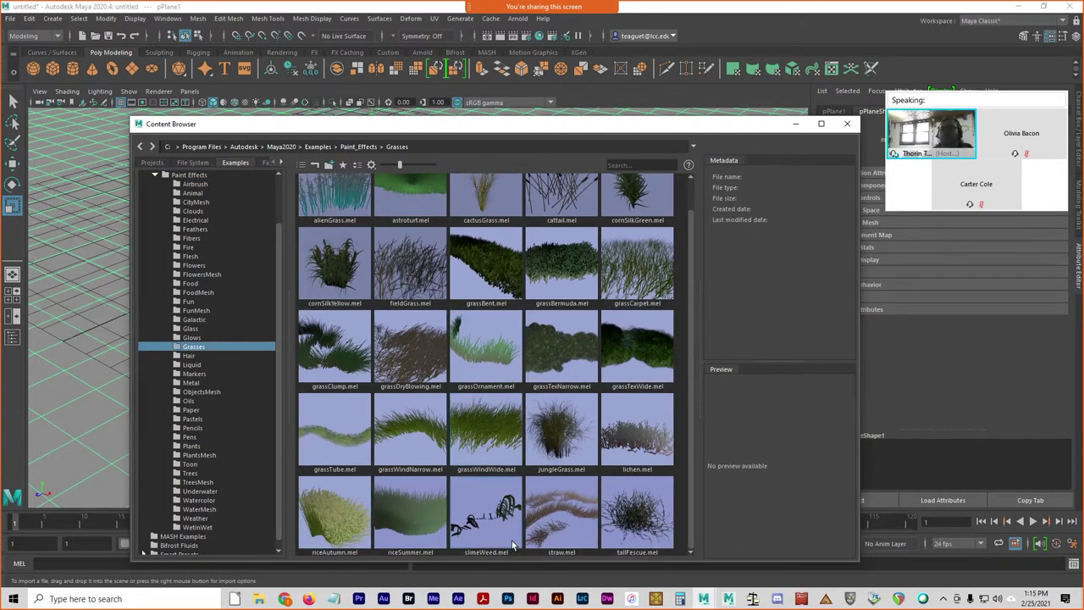
pyautogui.scroll(1, 570, 489)
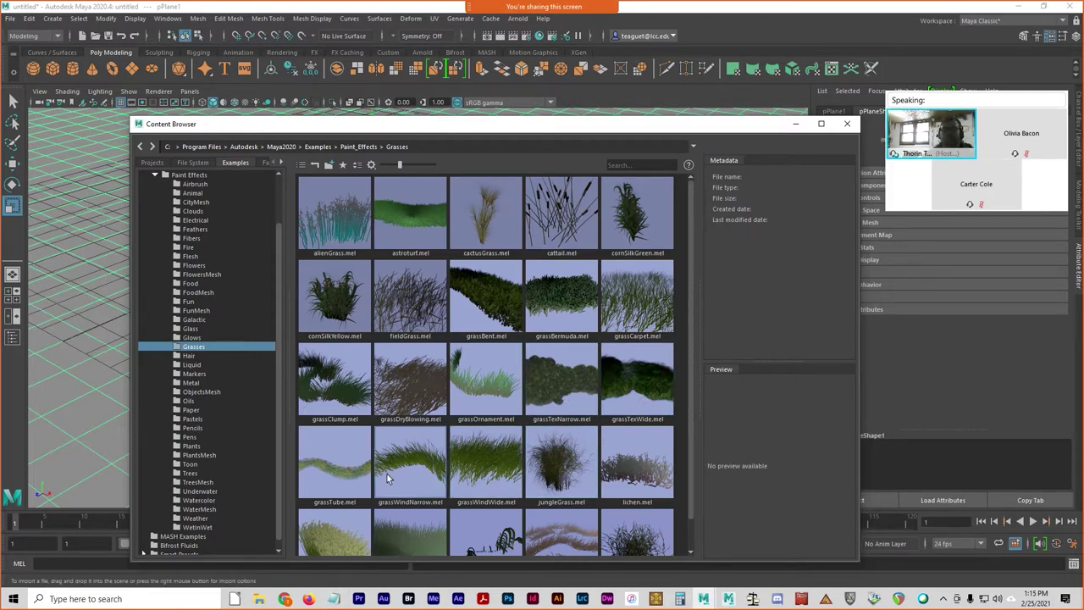
pyautogui.click(481, 471)
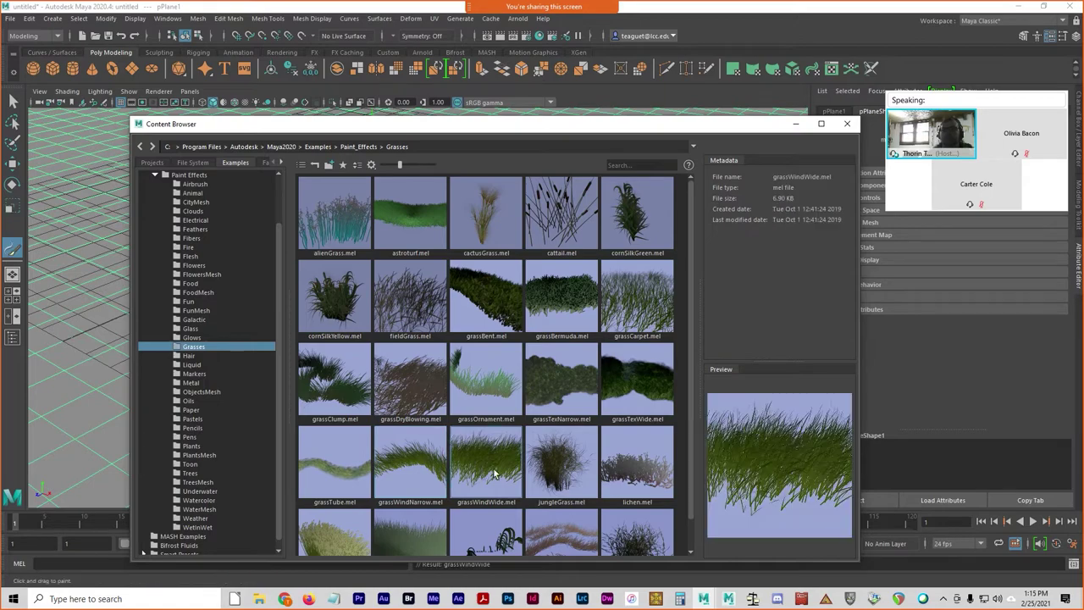
pyautogui.moveTo(503, 131); pyautogui.dragTo(1083, 254)
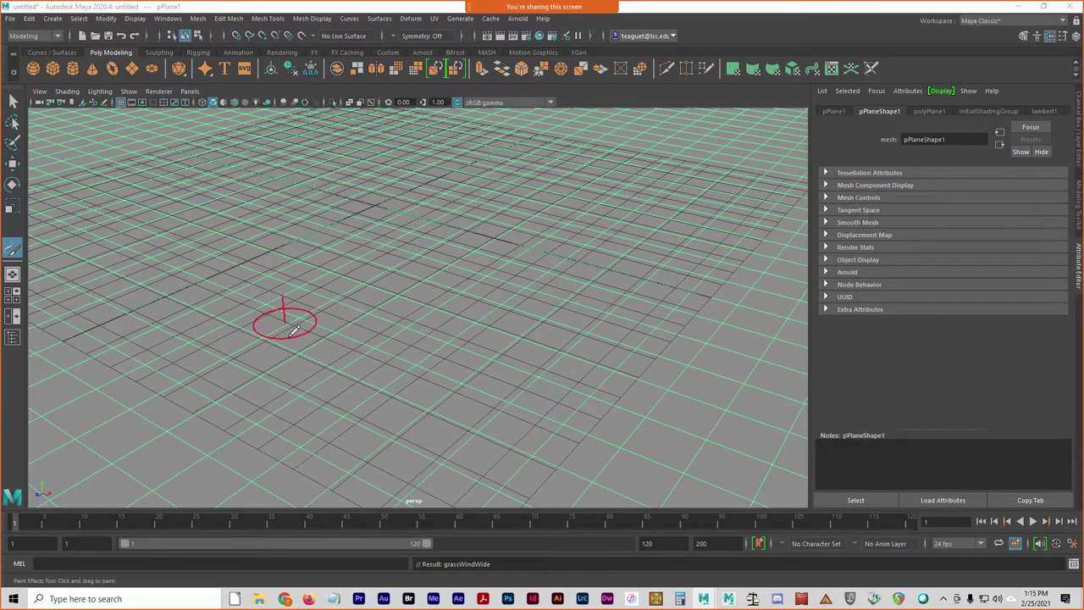
# - Paint a test grassWindWide stroke across the plane, inspect it from two angles, then undo it
pyautogui.moveTo(229, 313)
pyautogui.mouseDown()
pyautogui.moveTo(415, 212)
pyautogui.moveTo(517, 178)
pyautogui.moveTo(665, 160)
pyautogui.moveTo(703, 208)
pyautogui.moveTo(449, 330)
pyautogui.moveTo(521, 380)
pyautogui.moveTo(669, 315)
pyautogui.moveTo(720, 303)
pyautogui.moveTo(750, 313)
pyautogui.mouseUp()
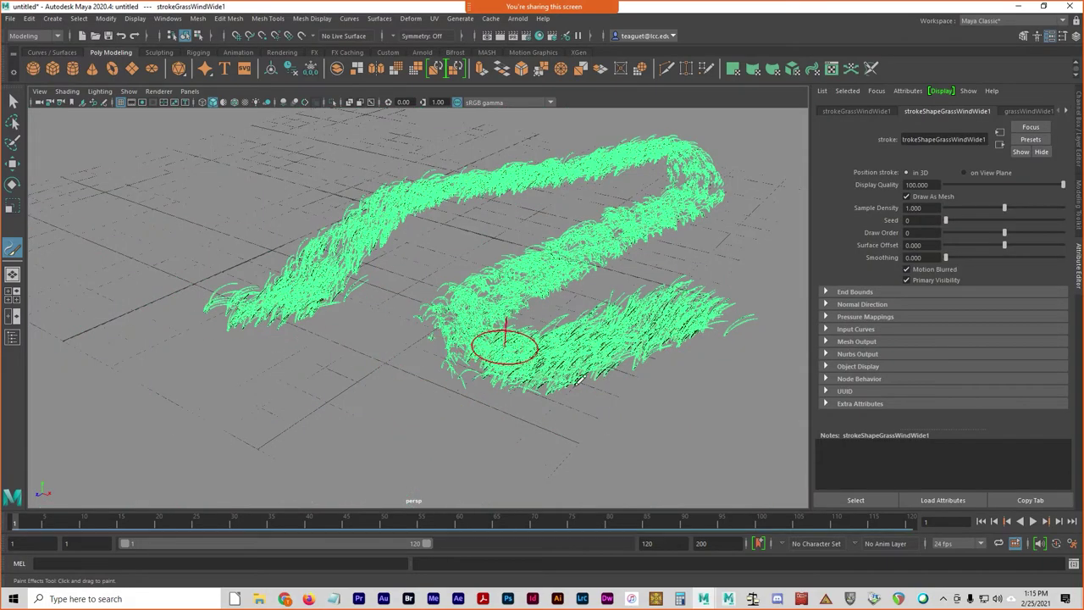
pyautogui.moveTo(637, 385)
pyautogui.keyDown('alt'); pyautogui.mouseDown()
pyautogui.moveTo(617, 393)
pyautogui.moveTo(631, 376)
pyautogui.mouseUp(); pyautogui.keyUp('alt')
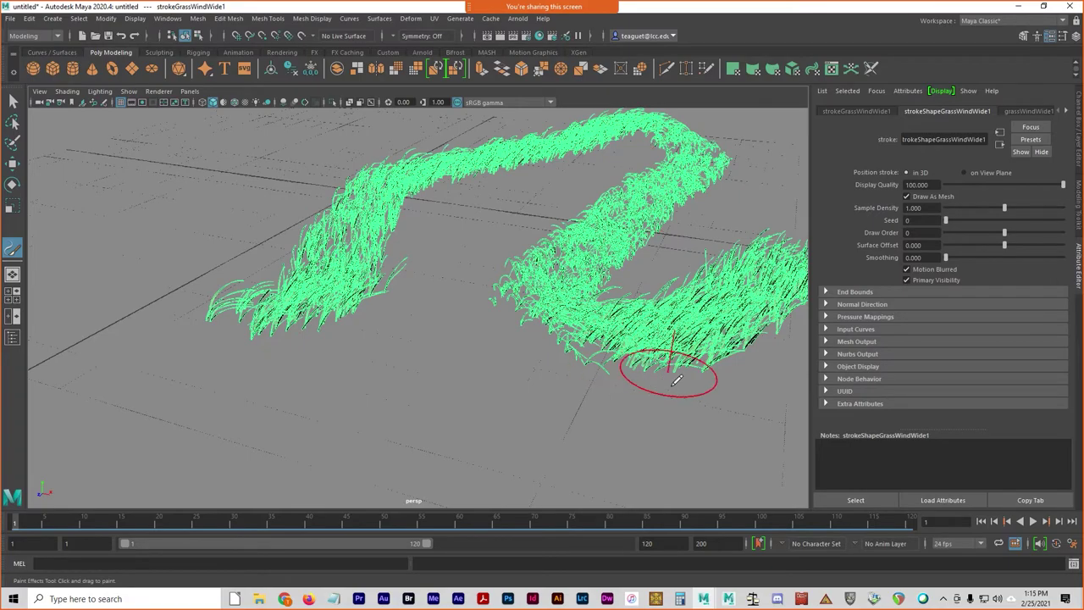
pyautogui.moveTo(547, 398)
pyautogui.keyDown('alt'); pyautogui.mouseDown()
pyautogui.moveTo(496, 395)
pyautogui.moveTo(532, 407)
pyautogui.moveTo(606, 394)
pyautogui.mouseUp(); pyautogui.keyUp('alt')
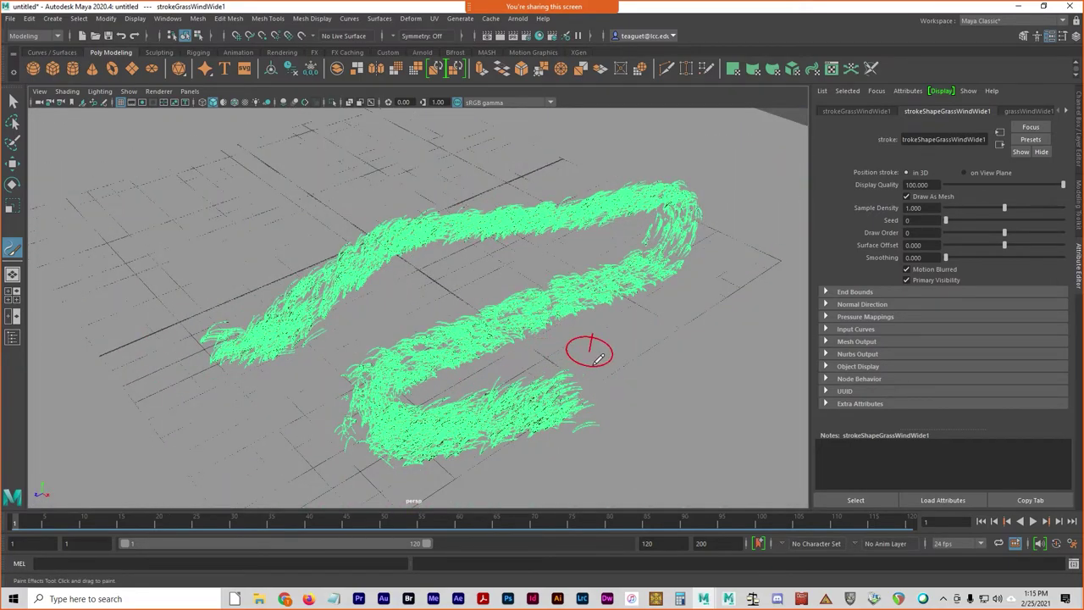
pyautogui.hotkey('ctrl', 'z')
# - Switch to the four-view layout, zoom out the top view, and paint then undo a trial stroke
pyautogui.press('space')
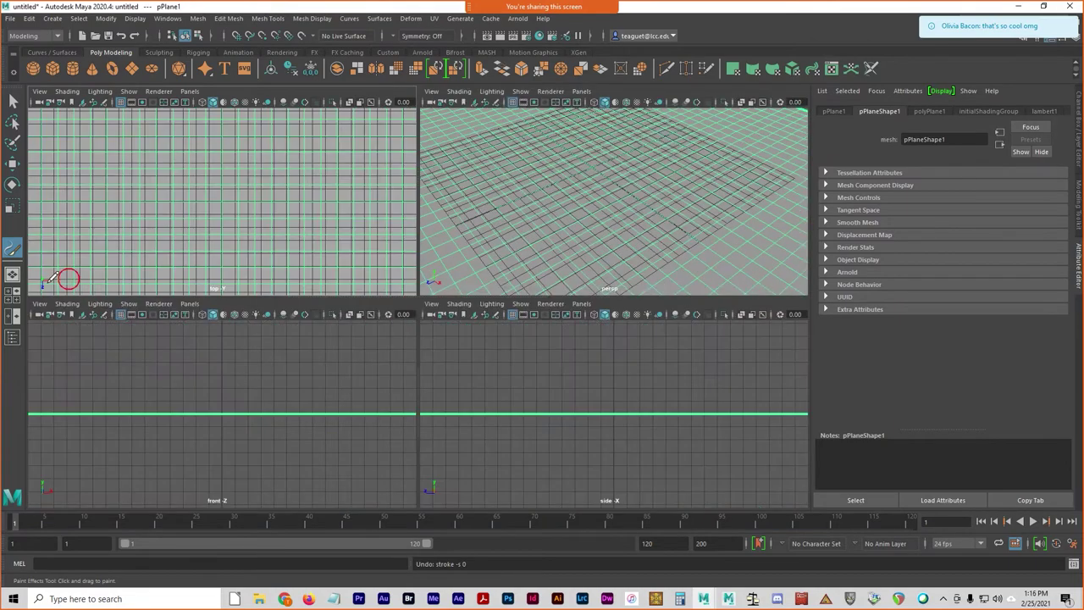
pyautogui.moveTo(288, 186)
pyautogui.keyDown('alt'); pyautogui.mouseDown(button='right')
pyautogui.moveTo(184, 214)
pyautogui.moveTo(153, 201)
pyautogui.moveTo(227, 216)
pyautogui.mouseUp(button='right'); pyautogui.keyUp('alt')
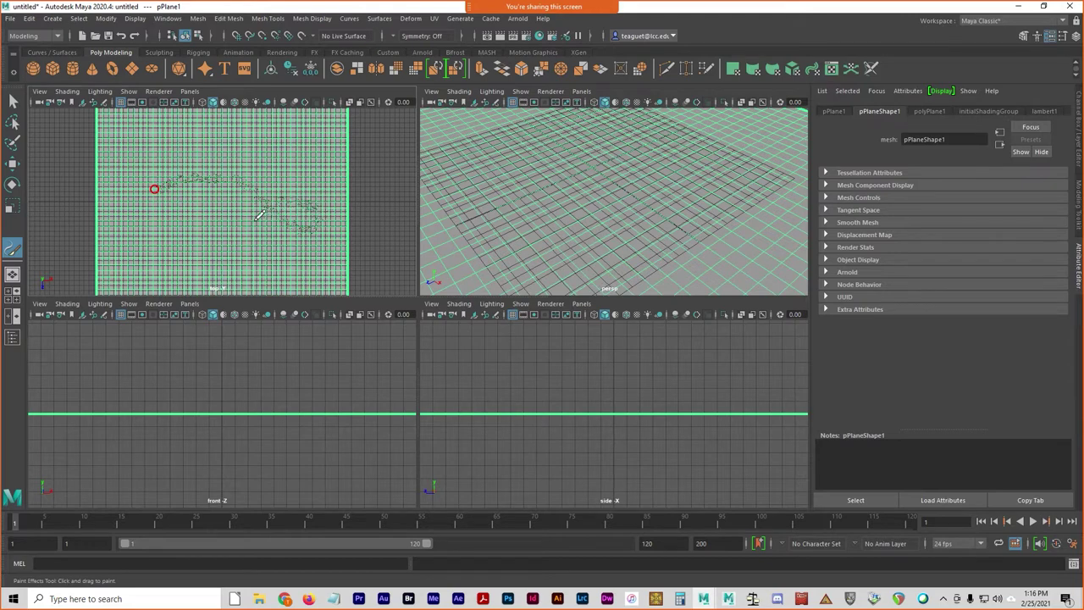
pyautogui.moveTo(100, 227); pyautogui.dragTo(112, 213)
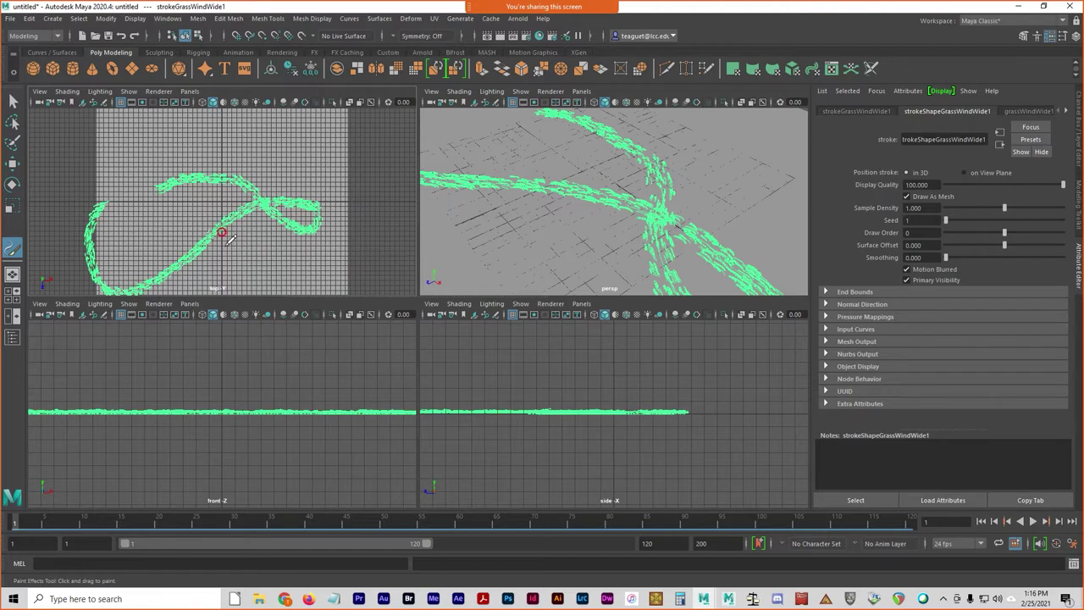
pyautogui.hotkey('ctrl', 'z')
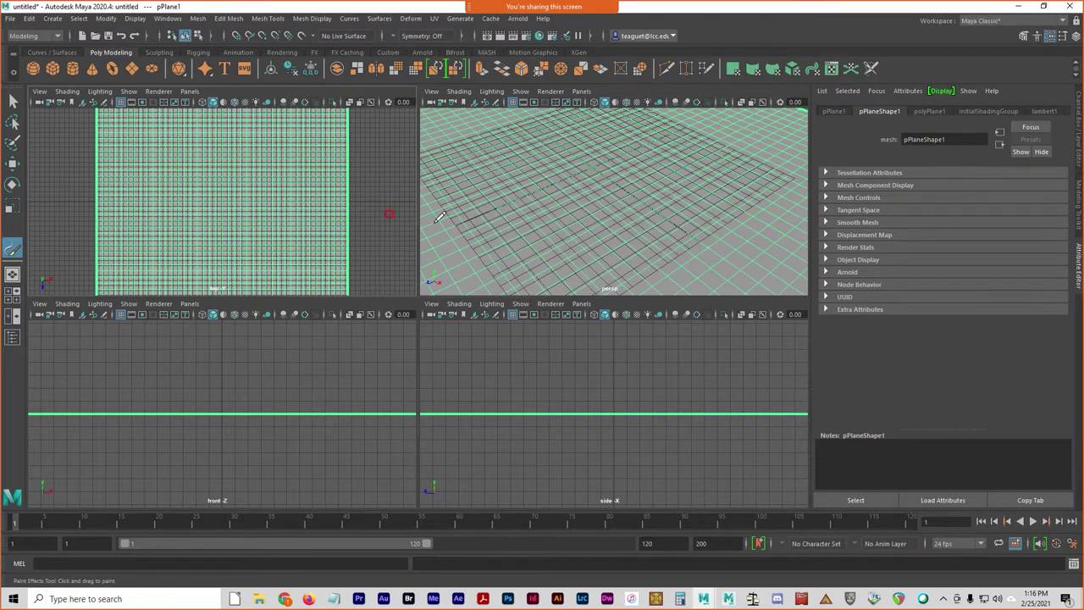
# - Enlarge the brush to a large ring with B and paint a wide grass stroke
pyautogui.press('b')
pyautogui.moveTo(620, 208); pyautogui.dragTo(724, 216)
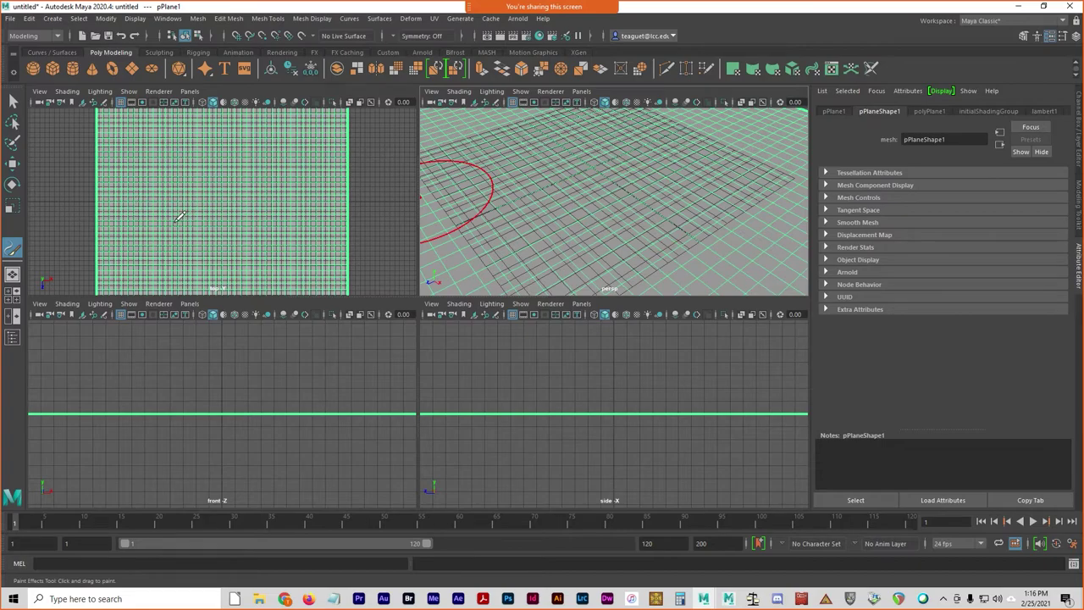
pyautogui.moveTo(146, 218)
pyautogui.mouseDown()
pyautogui.moveTo(196, 220)
pyautogui.moveTo(262, 247)
pyautogui.moveTo(337, 239)
pyautogui.mouseUp()
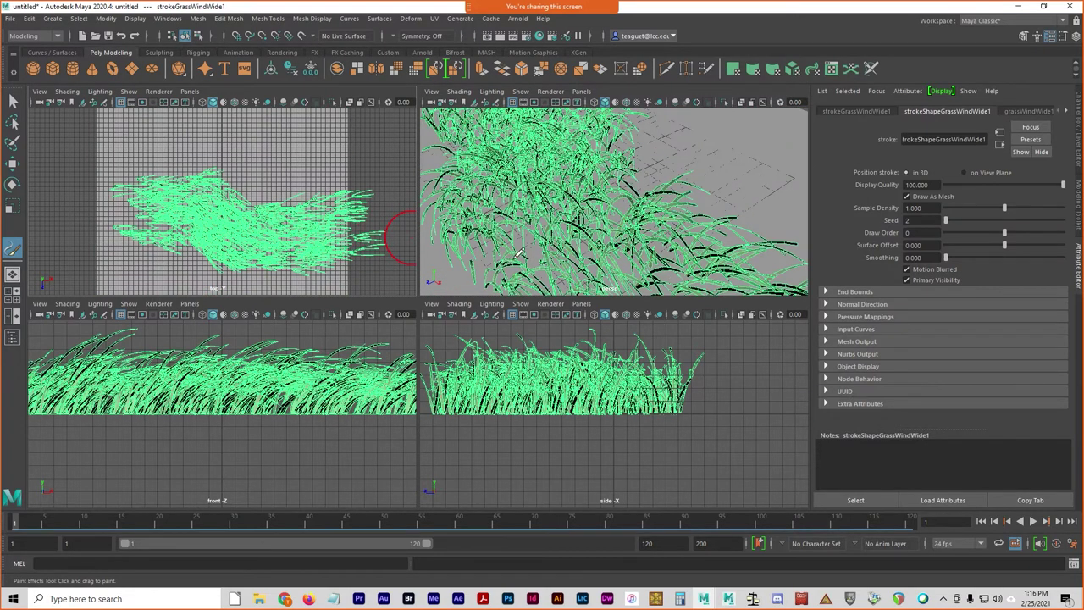
pyautogui.scroll(-8, 593, 244)
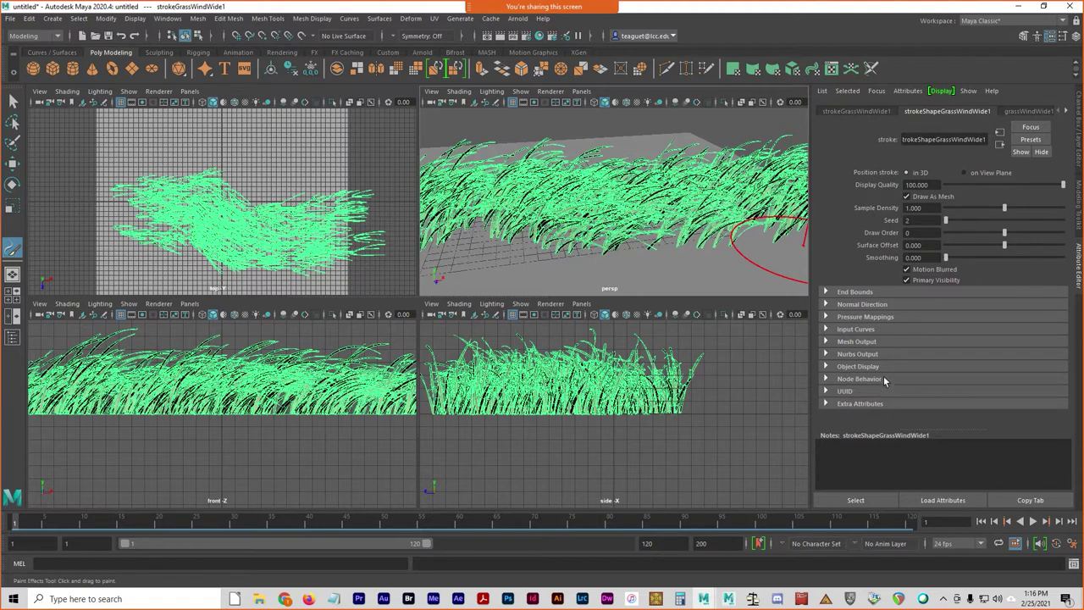
# - Browse the grass stroke's attribute sections and raise its Smoothing to 1.629
pyautogui.click(826, 330)
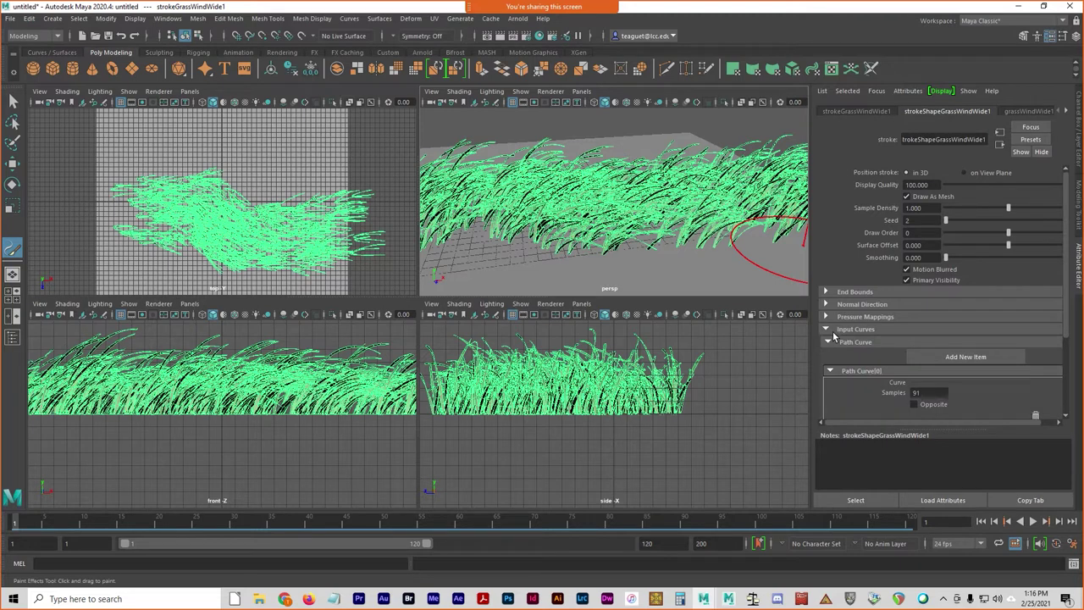
pyautogui.click(834, 332)
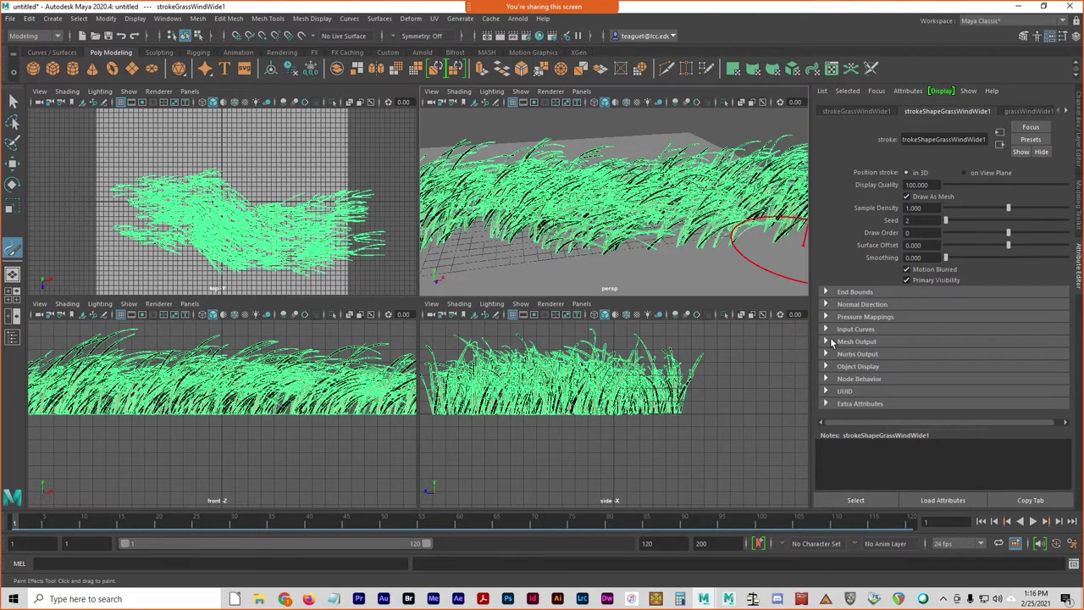
pyautogui.click(833, 346)
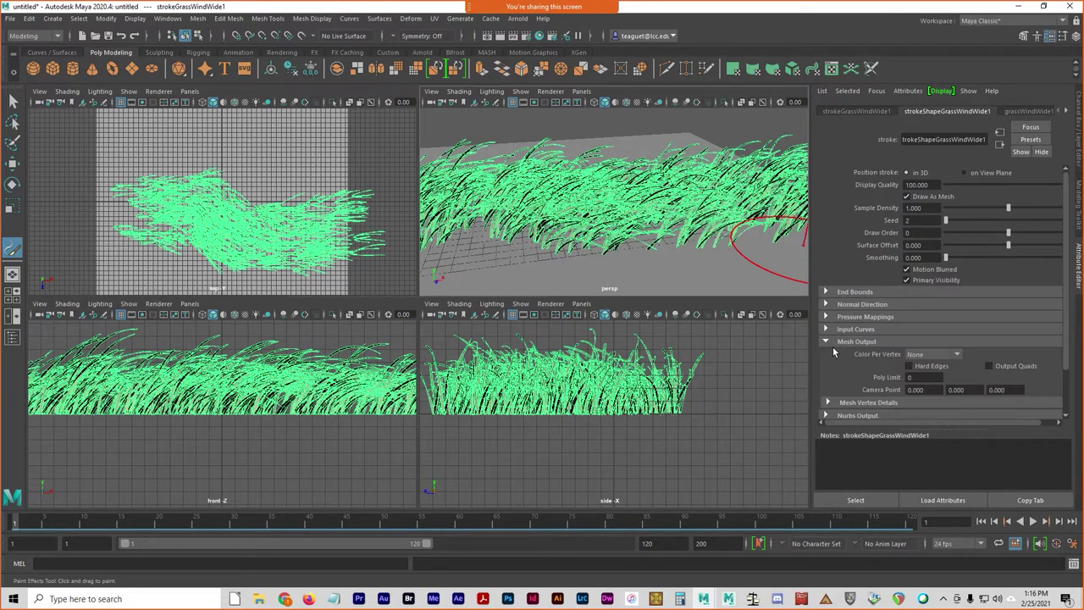
pyautogui.click(833, 347)
pyautogui.click(853, 292)
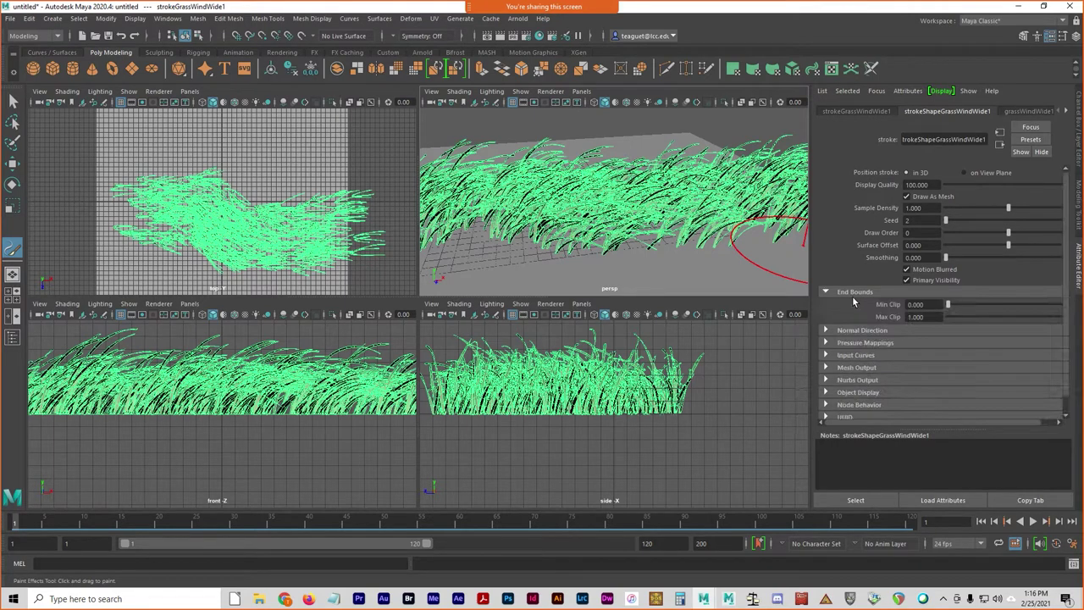
pyautogui.click(864, 295)
pyautogui.click(861, 306)
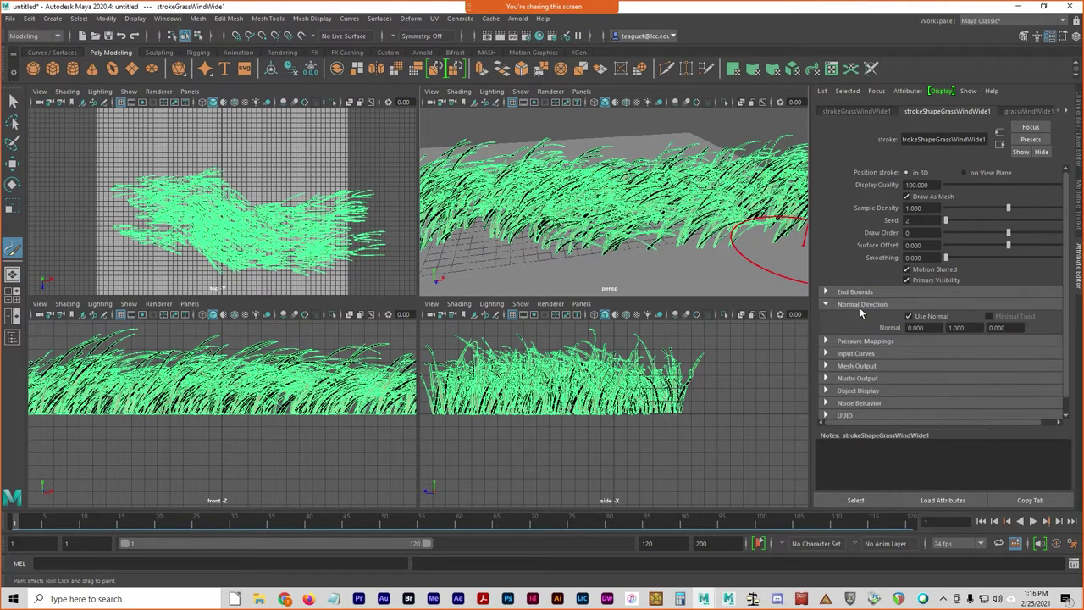
pyautogui.click(861, 305)
pyautogui.click(871, 318)
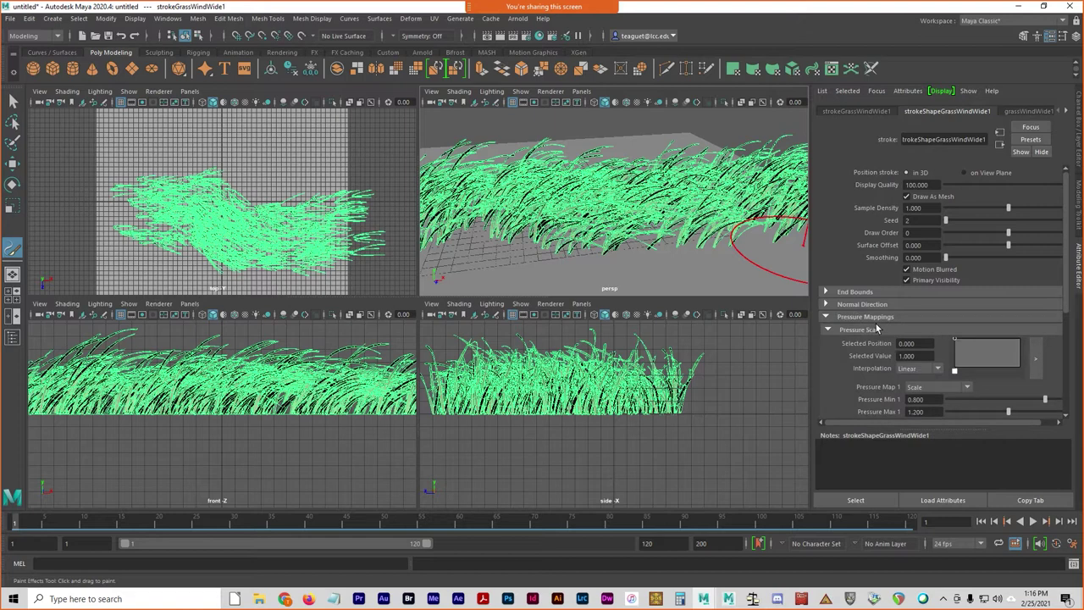
pyautogui.scroll(-3, 872, 322)
pyautogui.scroll(3, 870, 318)
pyautogui.click(870, 317)
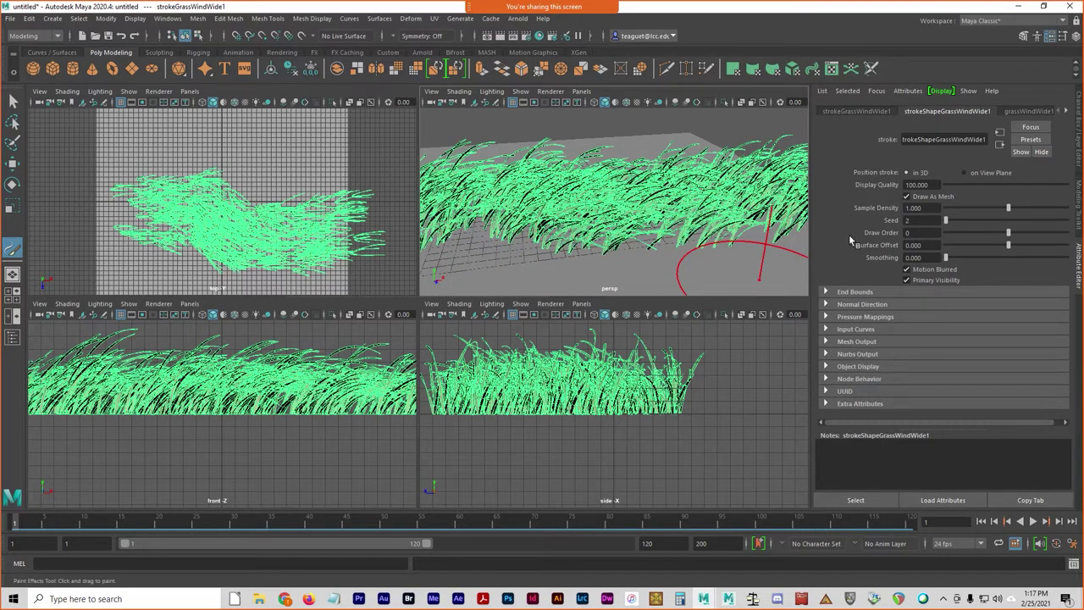
pyautogui.click(969, 260)
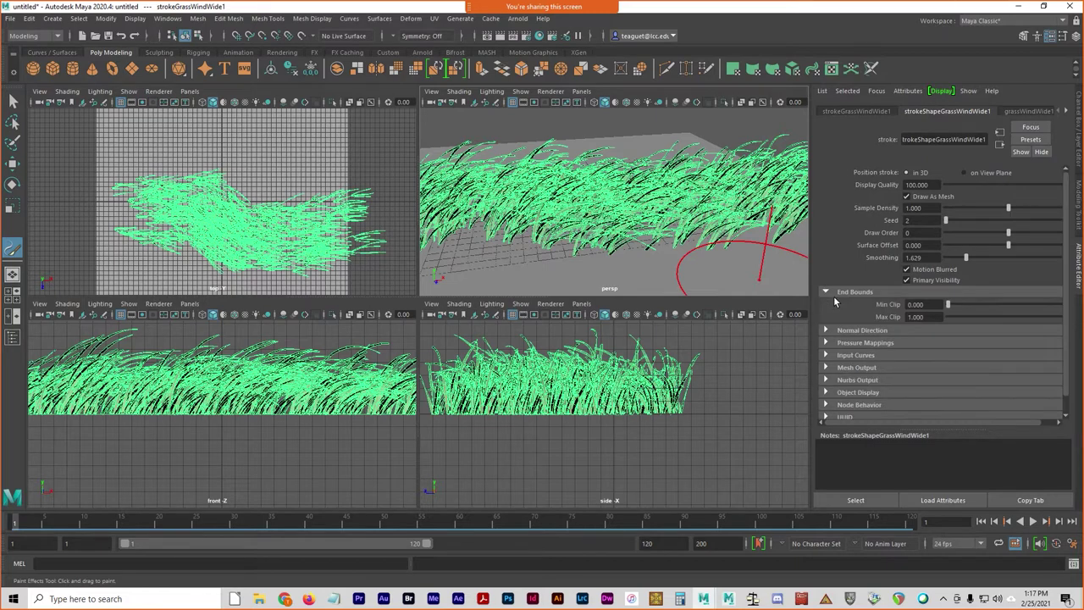
# - Review the Normal Direction, Pressure Mapping, Input Curve, Object Display and UUID sections
pyautogui.click(833, 306)
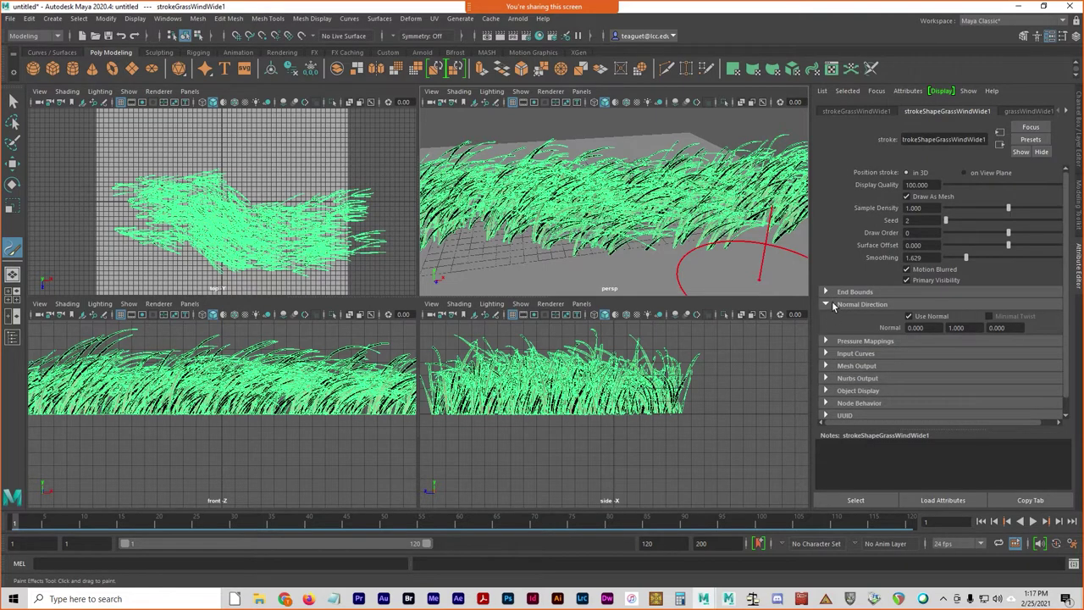
pyautogui.click(832, 306)
pyautogui.click(833, 318)
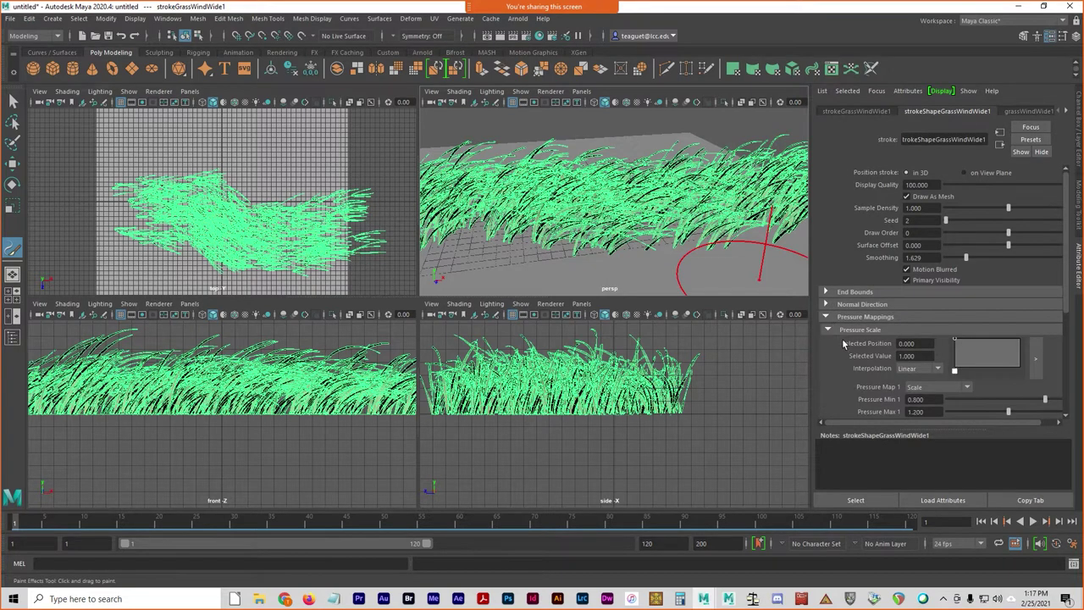
pyautogui.scroll(-3, 850, 360)
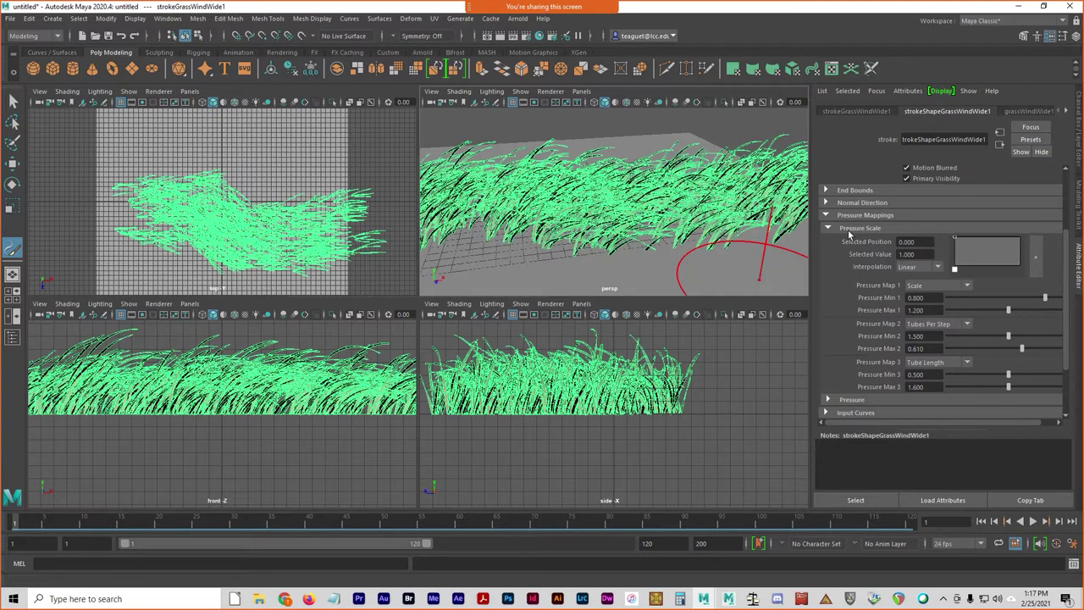
pyautogui.click(829, 228)
pyautogui.click(829, 216)
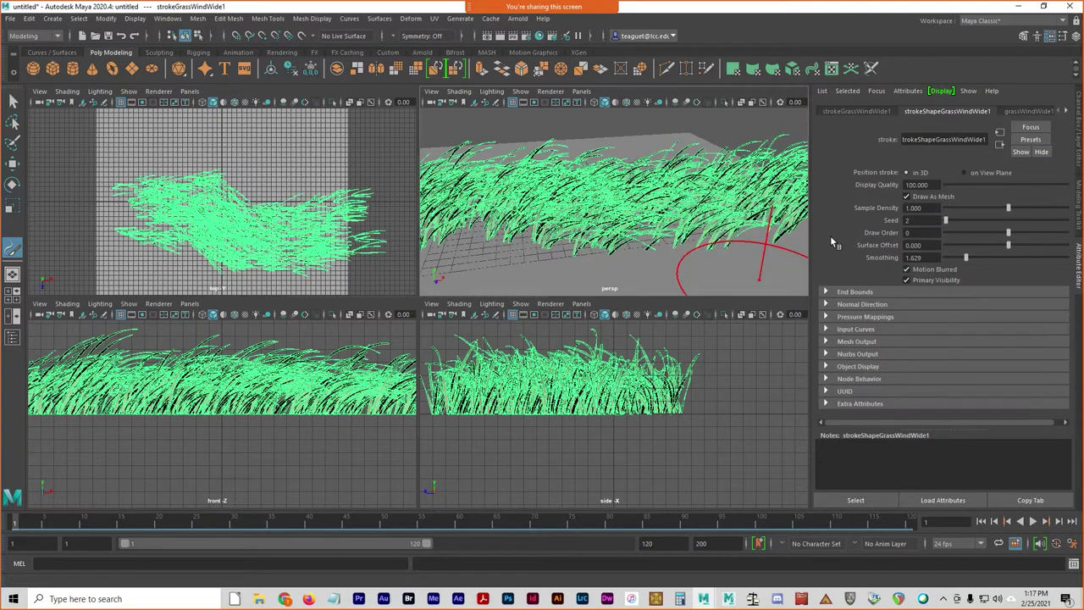
pyautogui.click(830, 308)
pyautogui.click(830, 307)
pyautogui.click(833, 330)
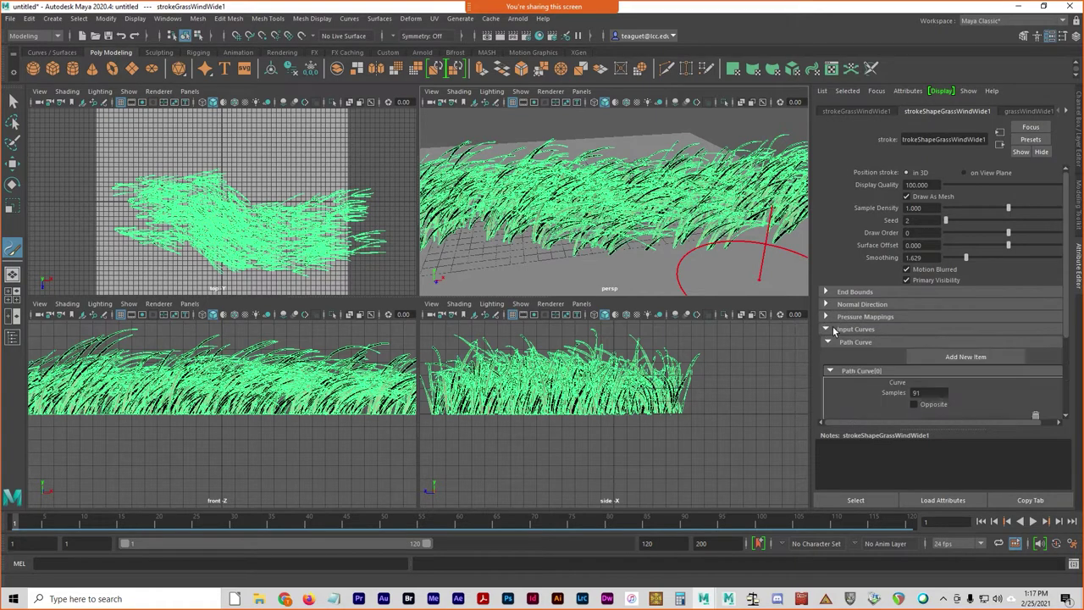
pyautogui.click(833, 329)
pyautogui.click(829, 316)
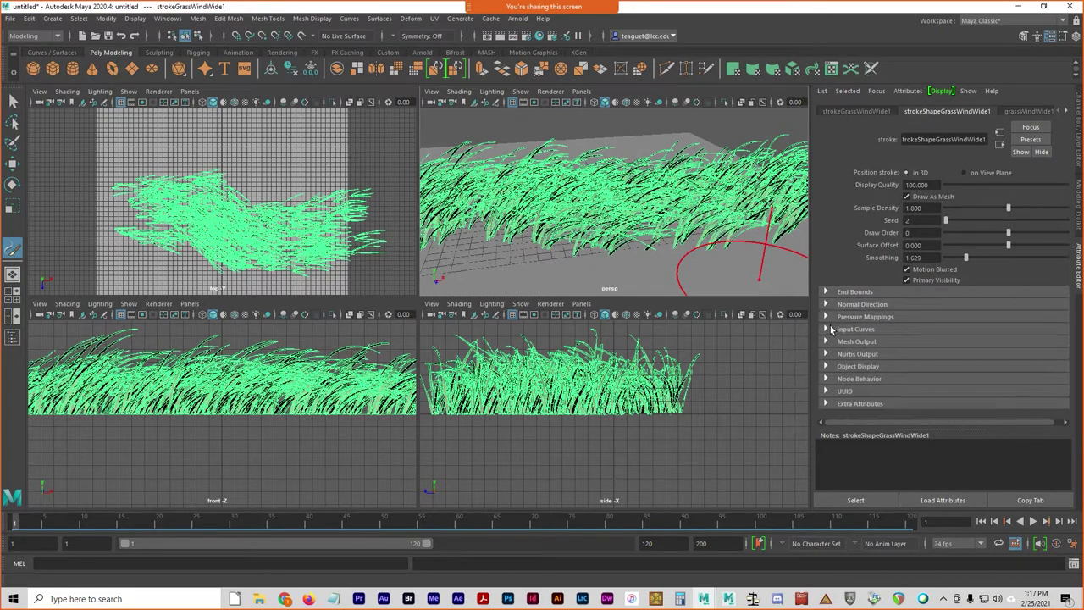
pyautogui.click(830, 329)
pyautogui.click(830, 316)
pyautogui.click(834, 366)
pyautogui.scroll(-3, 844, 382)
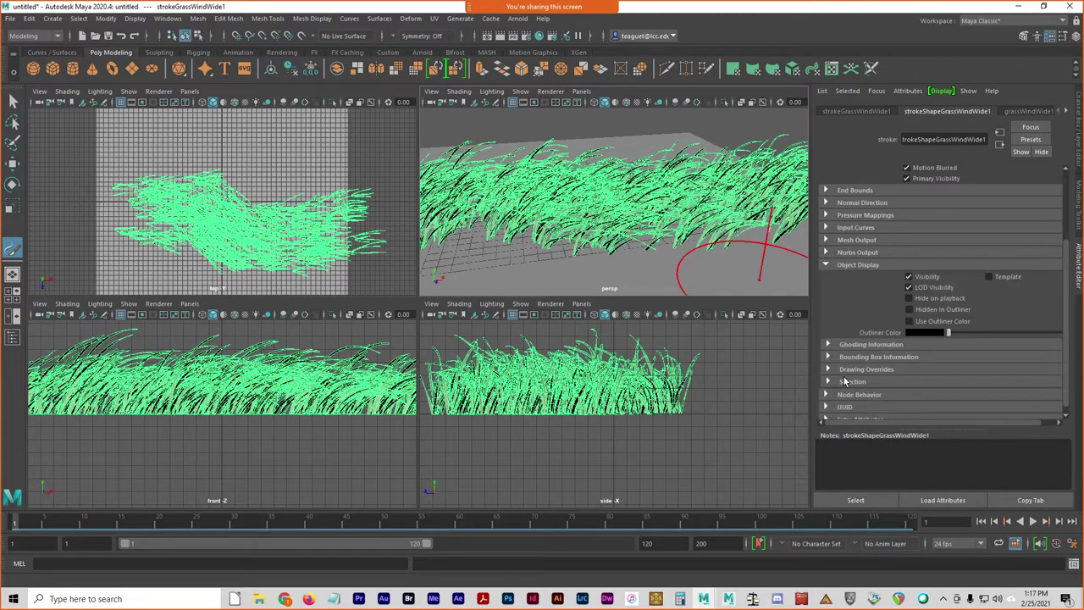
pyautogui.click(836, 267)
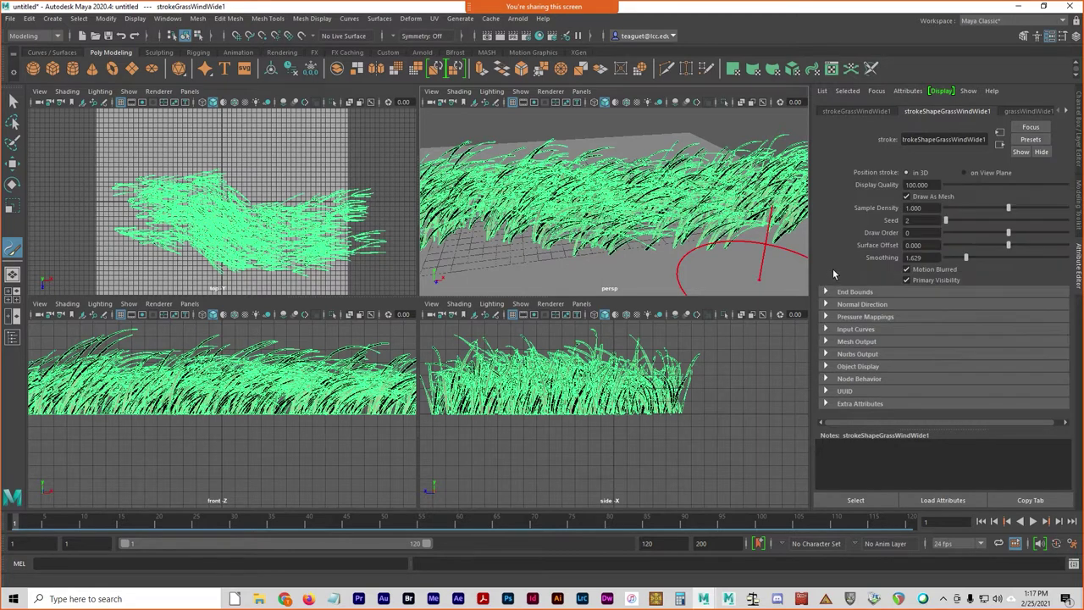
pyautogui.click(833, 394)
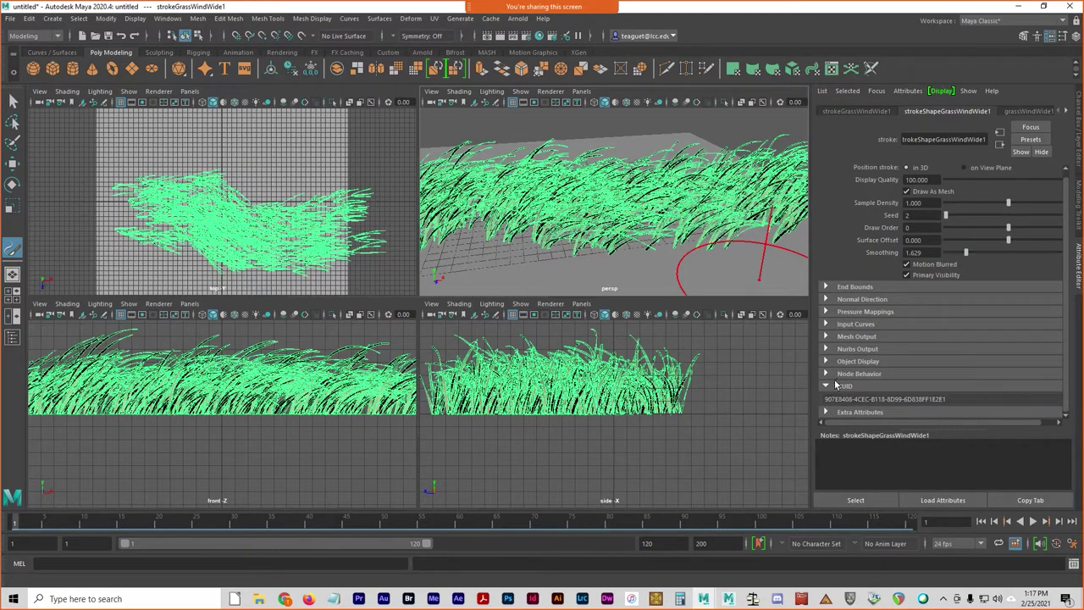
pyautogui.click(841, 389)
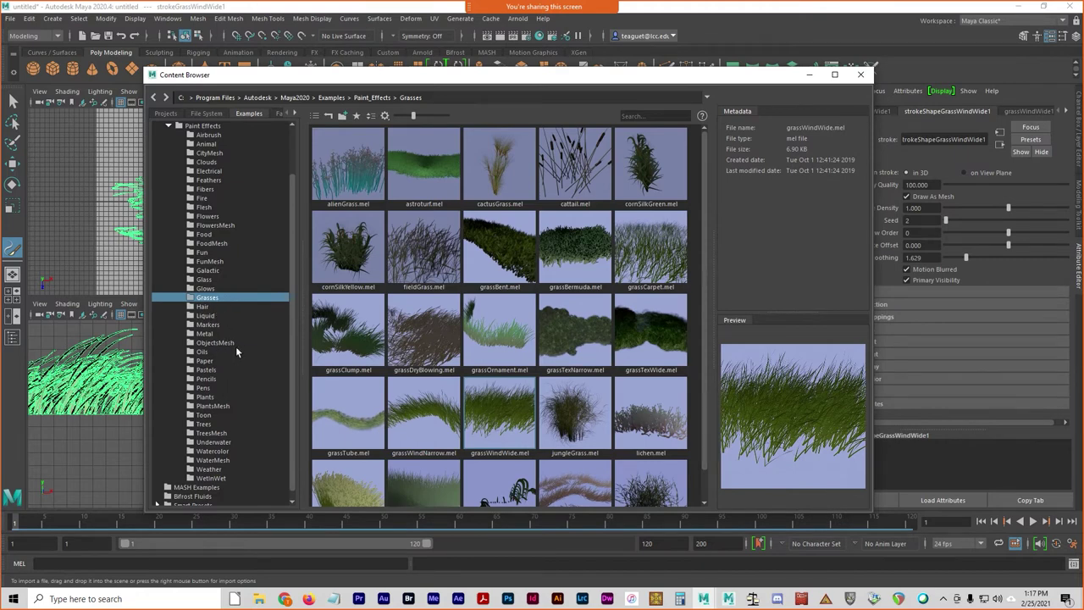
# - Load the daisyLarge brush from Paint_Effects Flowers and move the Content Browser aside
pyautogui.click(208, 217)
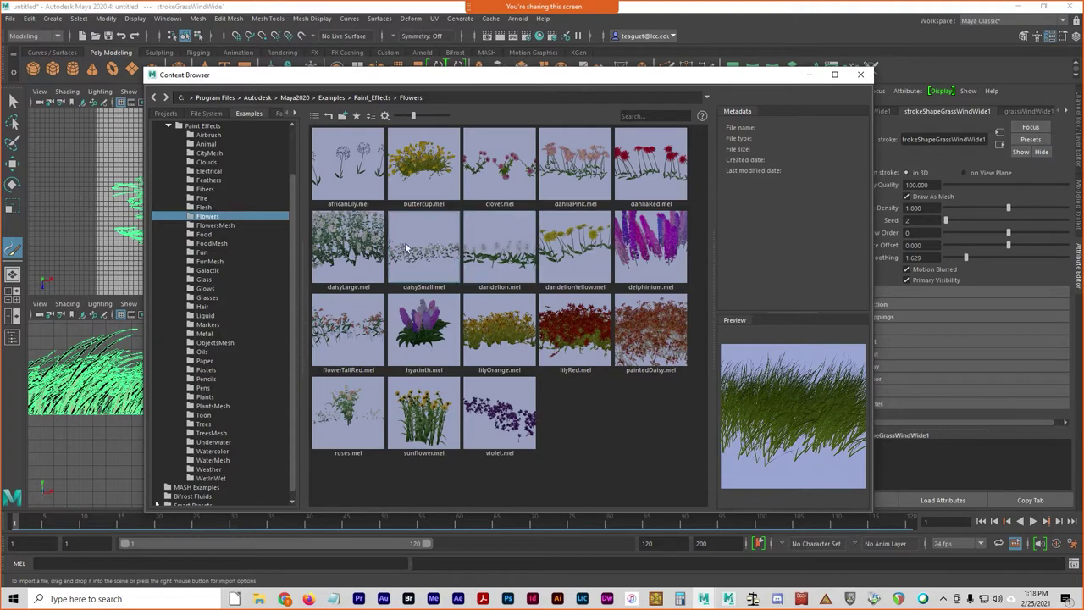
pyautogui.click(355, 247)
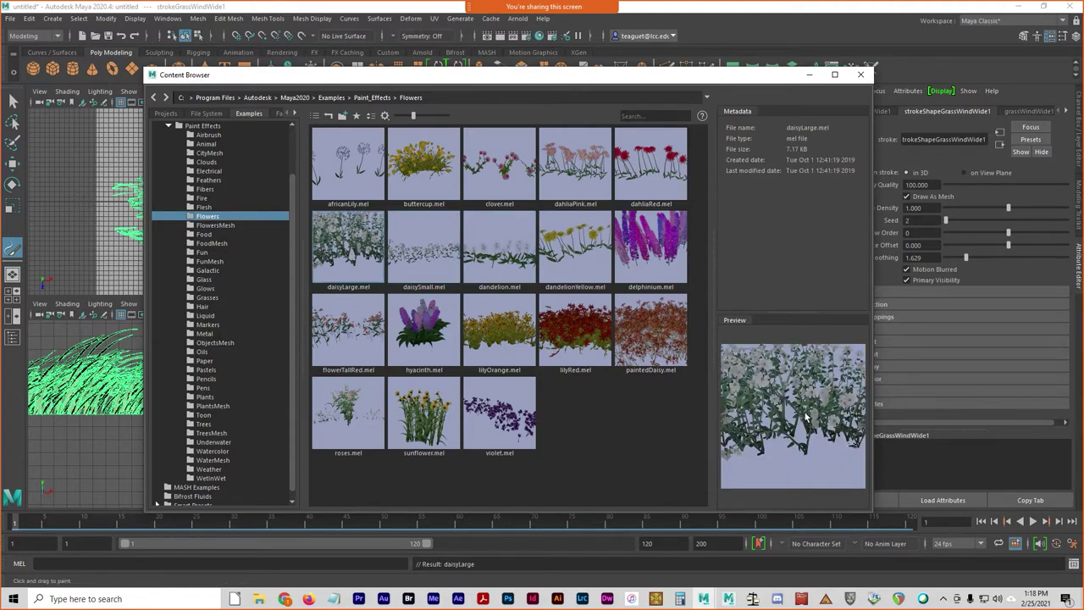
pyautogui.moveTo(474, 74); pyautogui.dragTo(1076, 119)
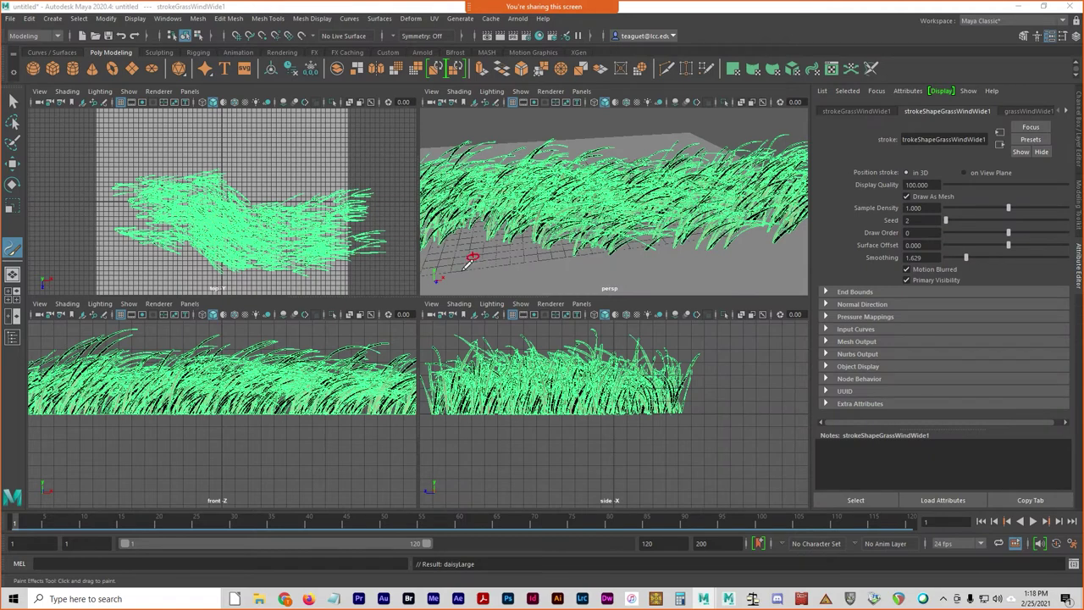
# - Paint a daisyLarge stroke across the grass in the top view, redoing the first attempt, then inspect in persp
pyautogui.keyDown('alt'); pyautogui.moveTo(193, 279); pyautogui.dragTo(216, 245, button='middle'); pyautogui.keyUp('alt')
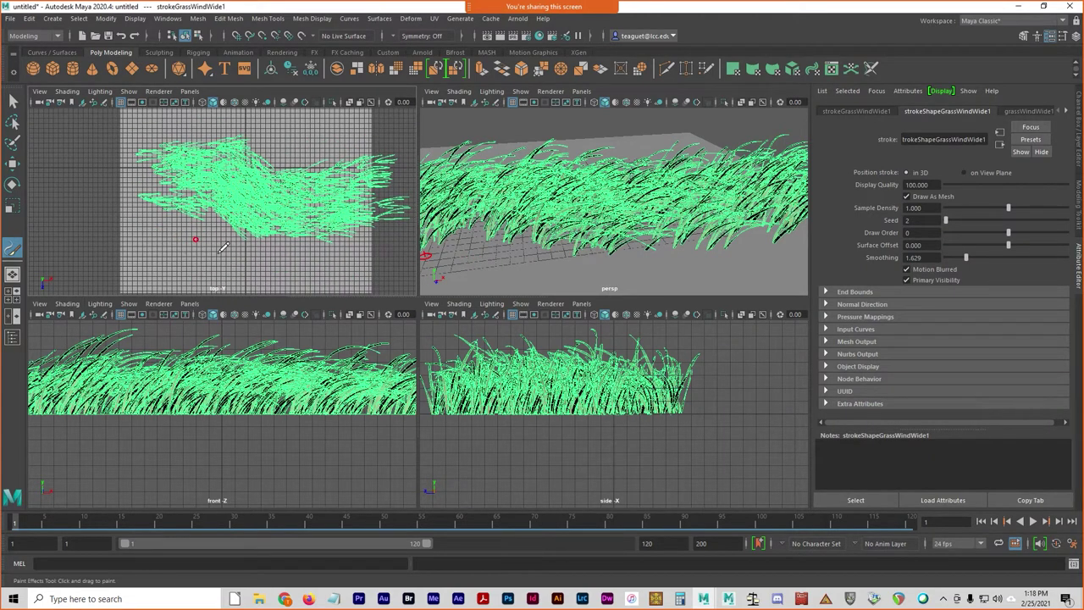
pyautogui.moveTo(194, 251); pyautogui.dragTo(276, 252)
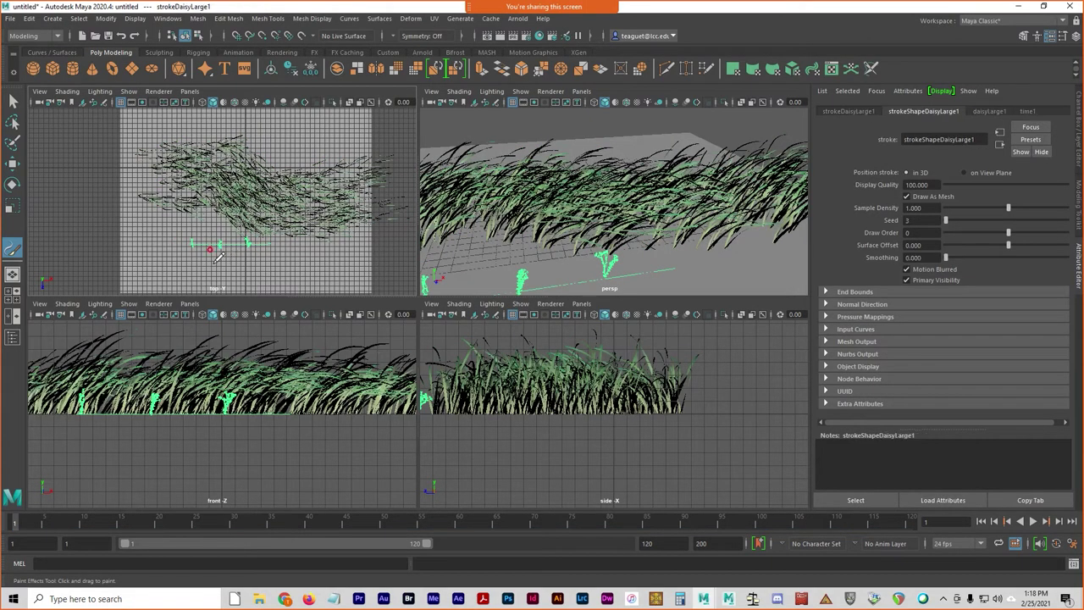
pyautogui.hotkey('ctrl', 'z')
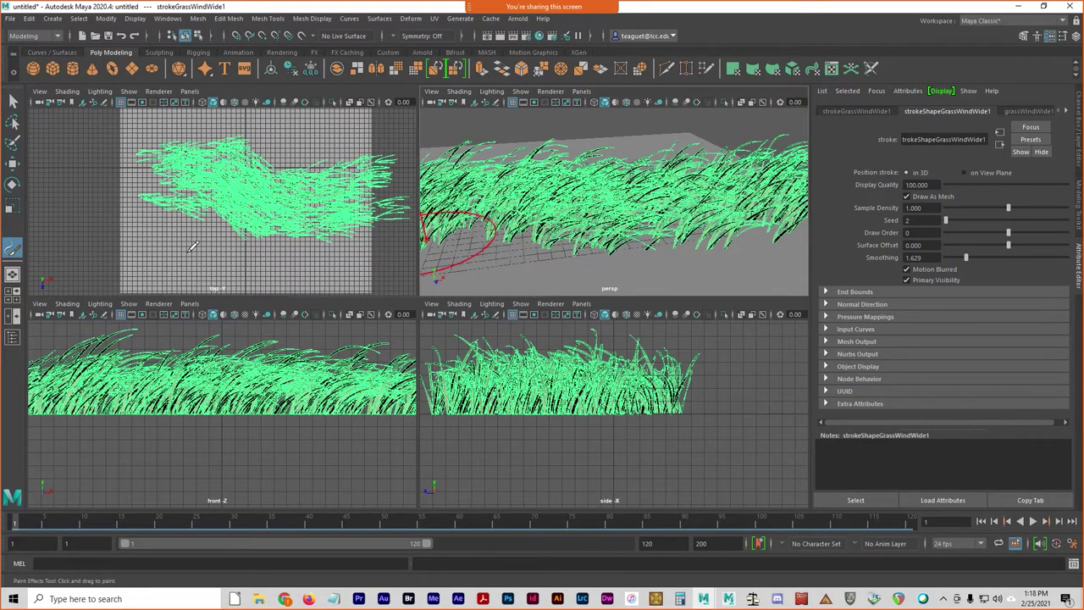
pyautogui.moveTo(193, 246)
pyautogui.mouseDown()
pyautogui.moveTo(283, 263)
pyautogui.moveTo(365, 255)
pyautogui.mouseUp()
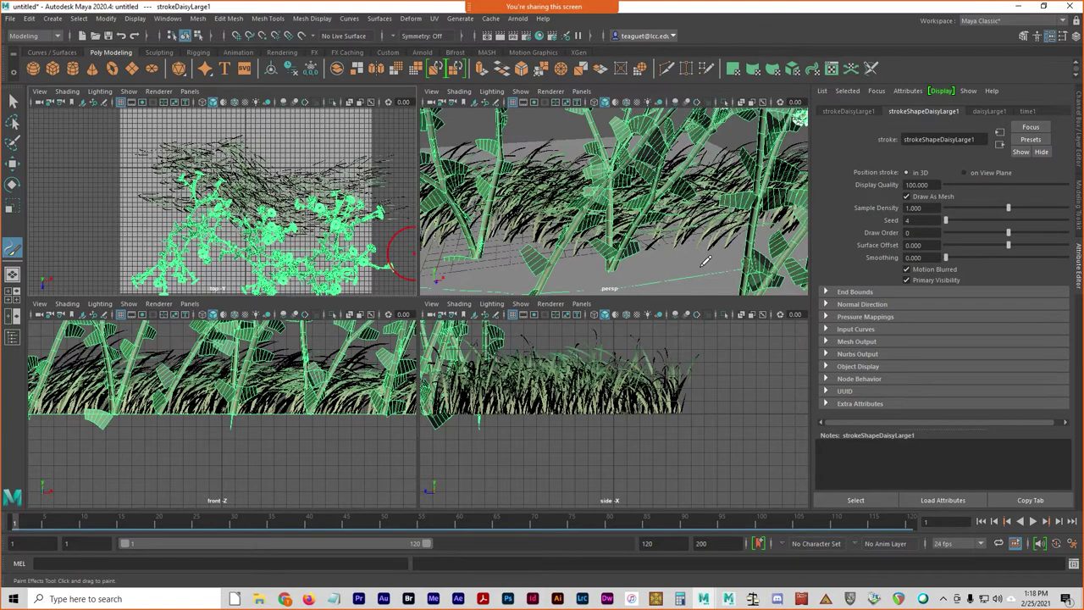
pyautogui.scroll(-5, 705, 261)
pyautogui.moveTo(569, 237)
pyautogui.keyDown('alt'); pyautogui.mouseDown()
pyautogui.moveTo(654, 270)
pyautogui.moveTo(622, 264)
pyautogui.moveTo(639, 256)
pyautogui.moveTo(728, 279)
pyautogui.mouseUp(); pyautogui.keyUp('alt')
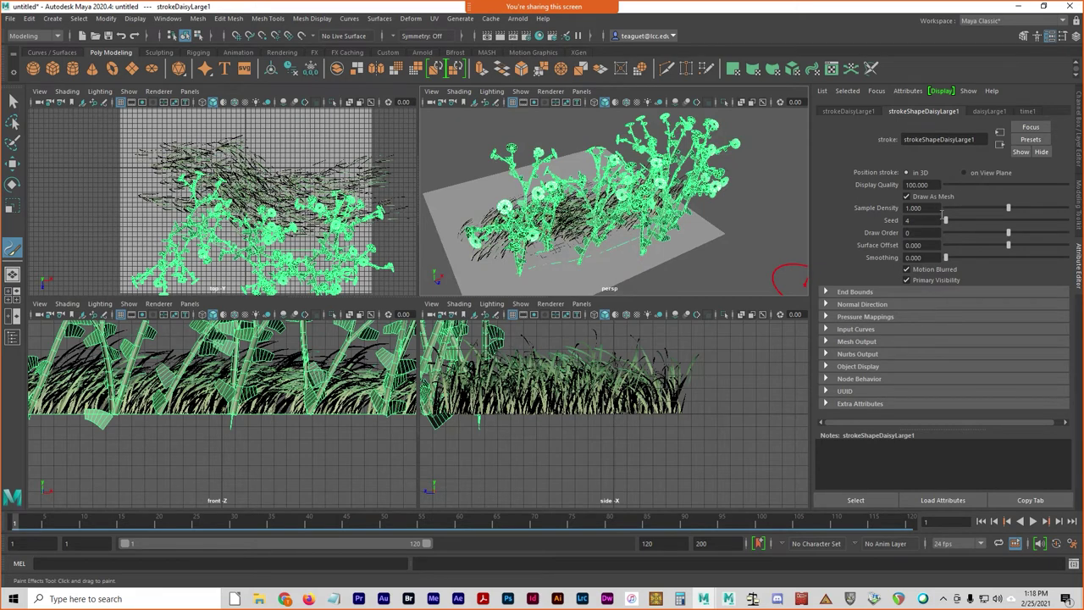
pyautogui.click(827, 330)
pyautogui.scroll(-3, 845, 351)
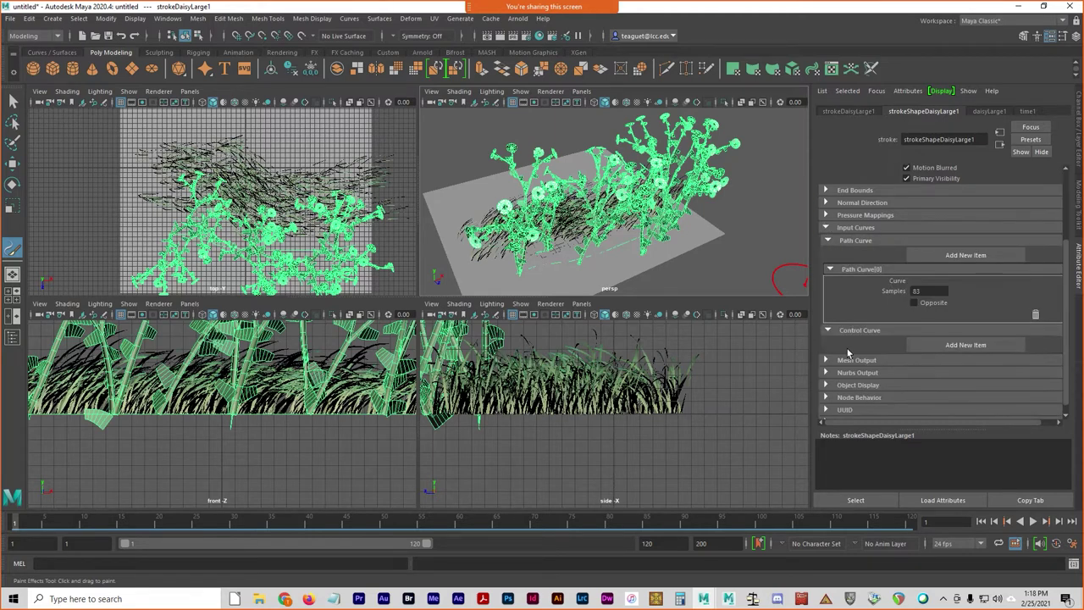
pyautogui.click(834, 244)
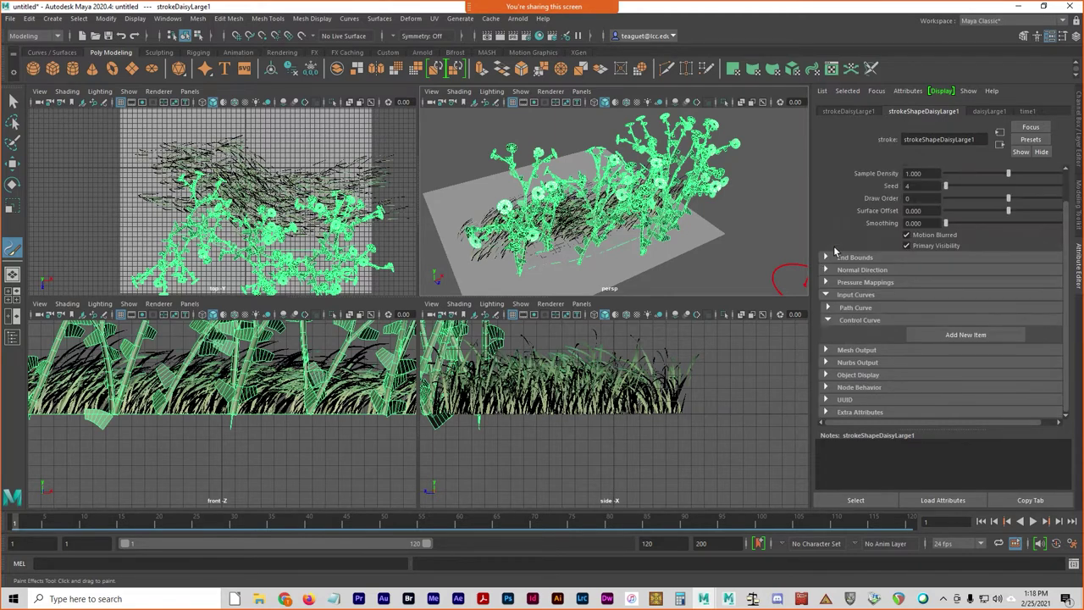
pyautogui.click(832, 322)
pyautogui.click(833, 315)
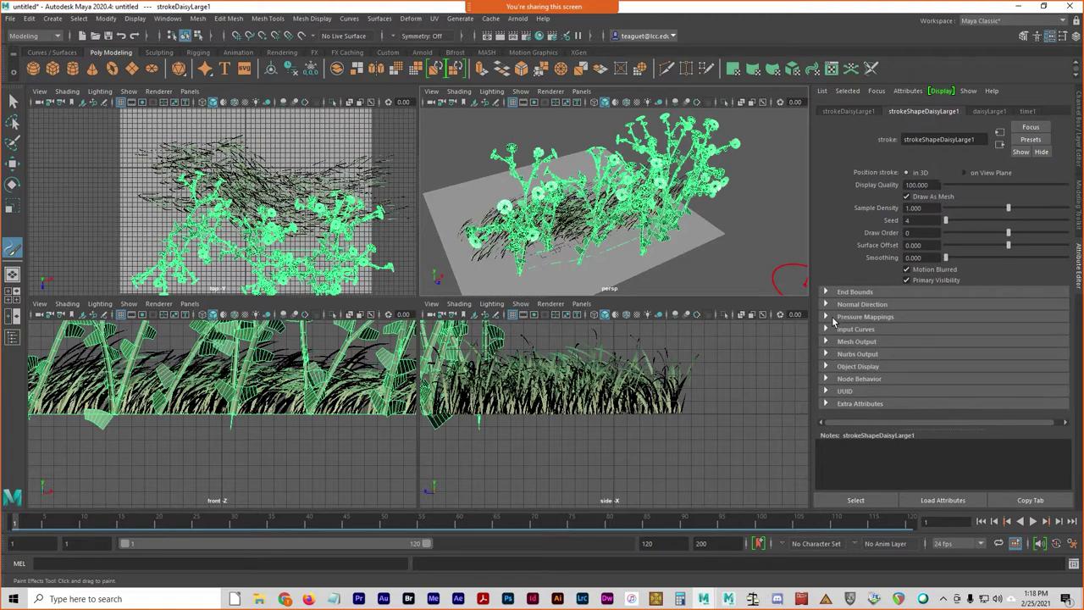
pyautogui.click(832, 343)
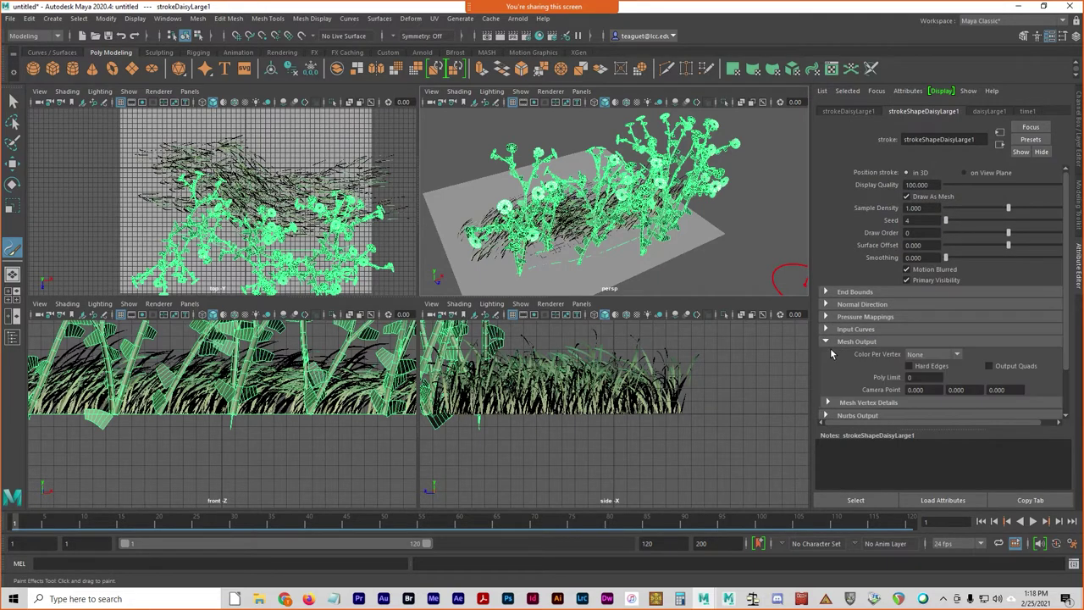
pyautogui.click(834, 343)
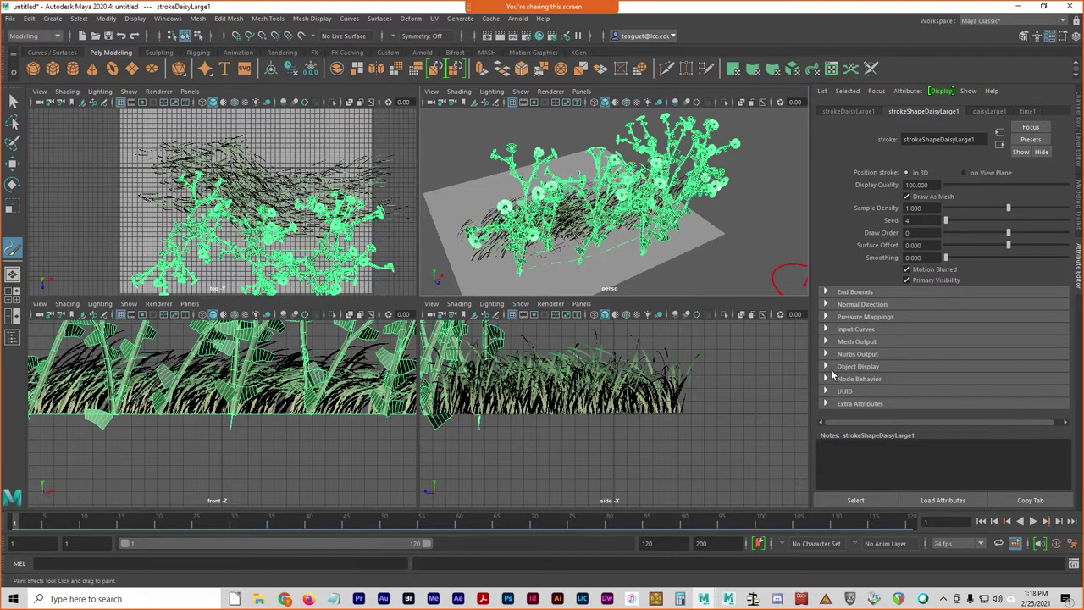
pyautogui.click(836, 296)
pyautogui.click(836, 295)
pyautogui.click(835, 380)
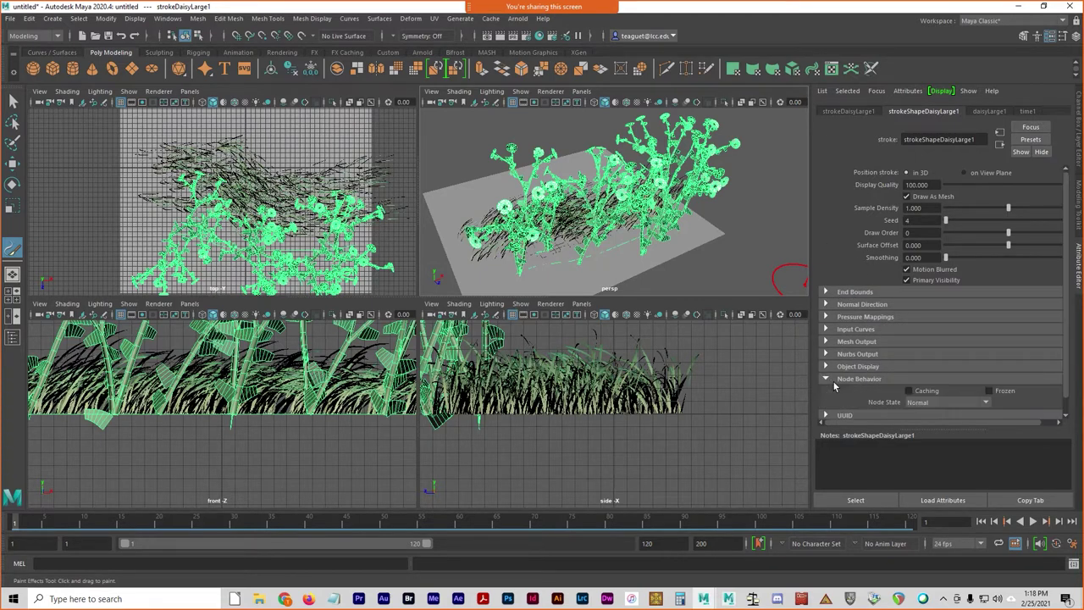
pyautogui.click(834, 381)
pyautogui.click(834, 368)
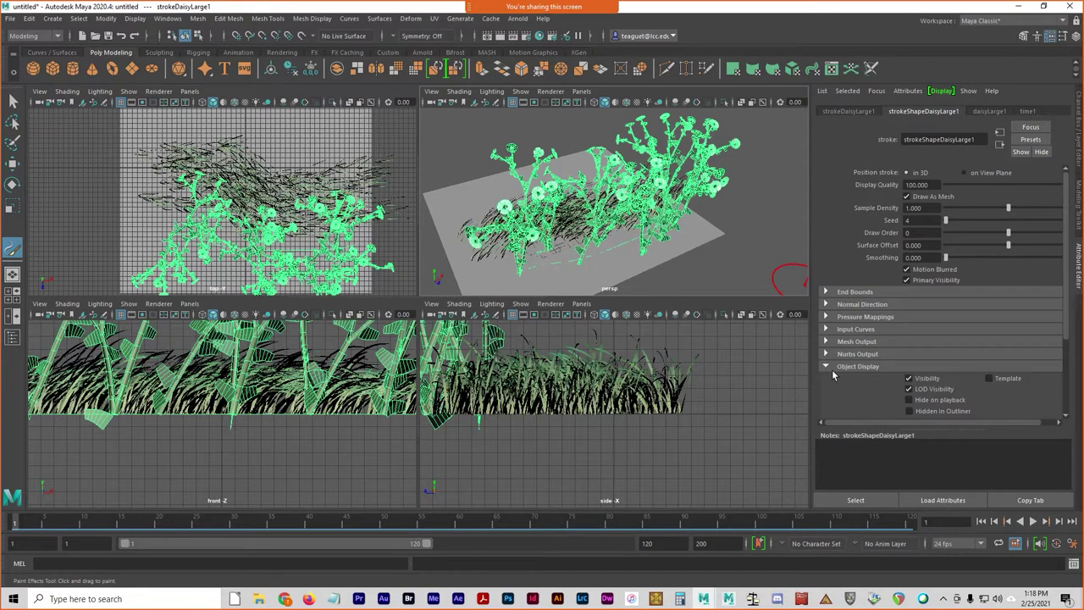
pyautogui.click(834, 369)
pyautogui.click(832, 356)
pyautogui.click(832, 356)
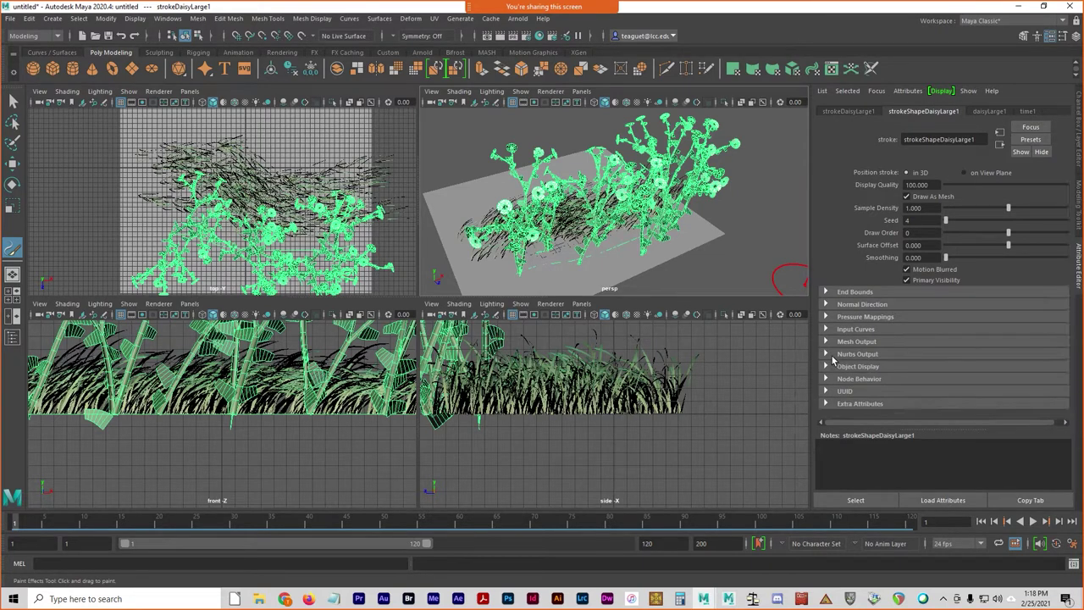
pyautogui.click(832, 355)
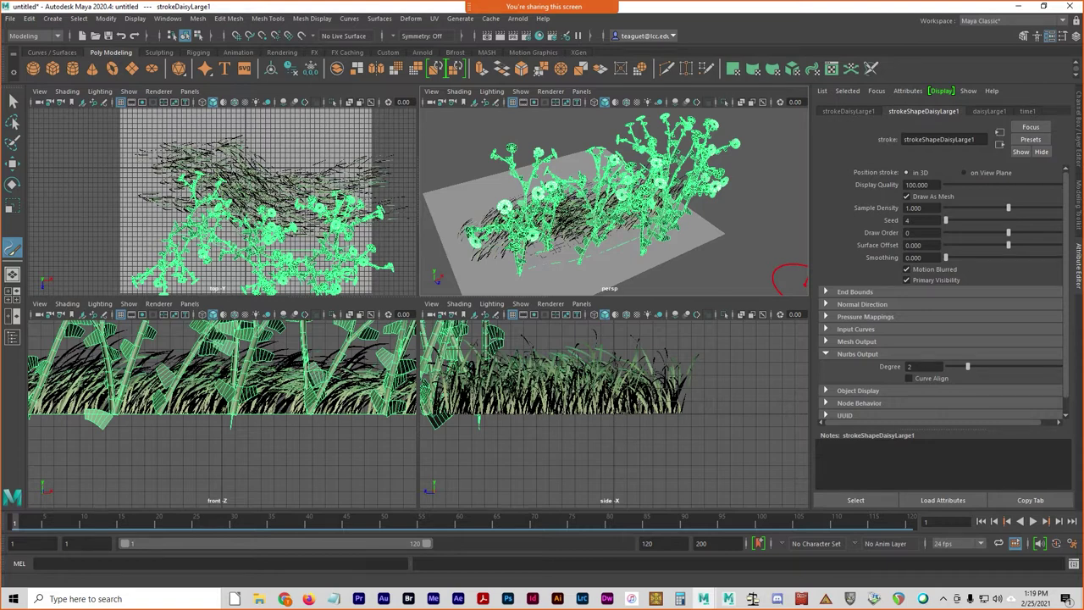
pyautogui.hotkey('alt', 'h')
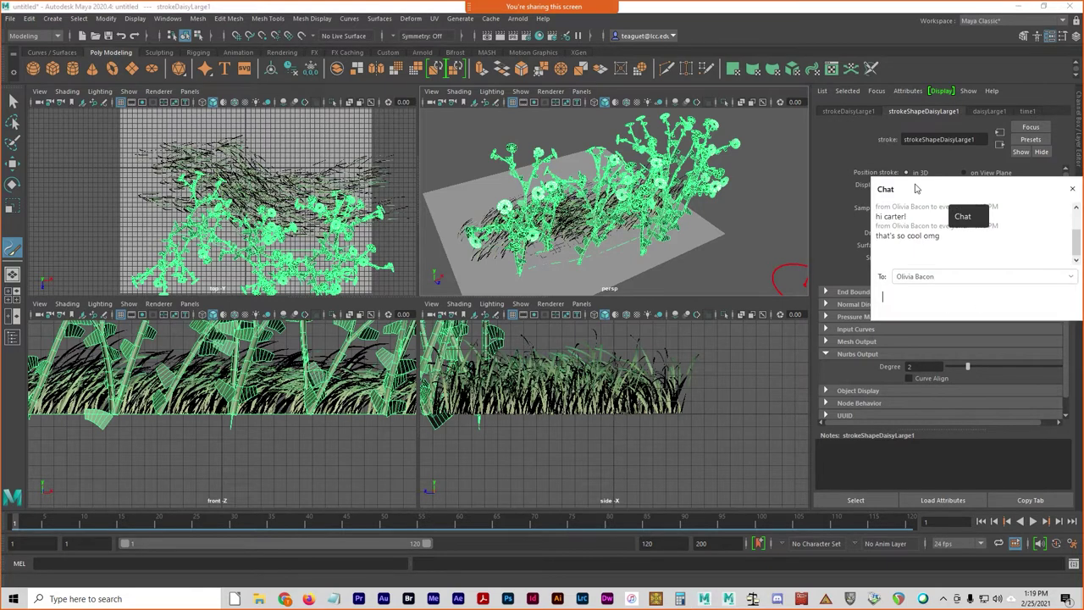
pyautogui.hotkey('alt', 'h')
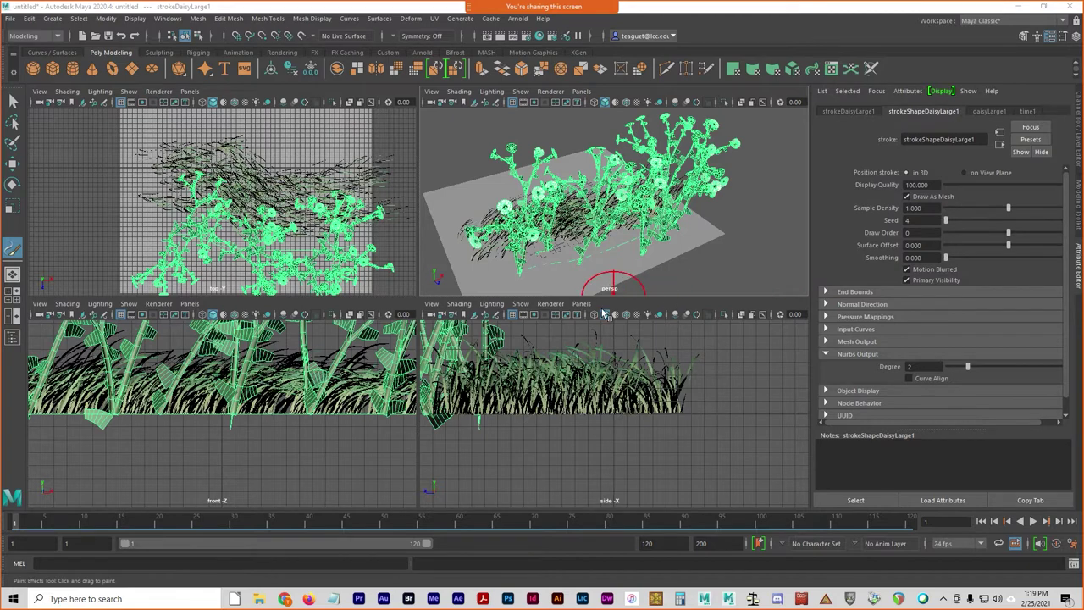
pyautogui.click(828, 354)
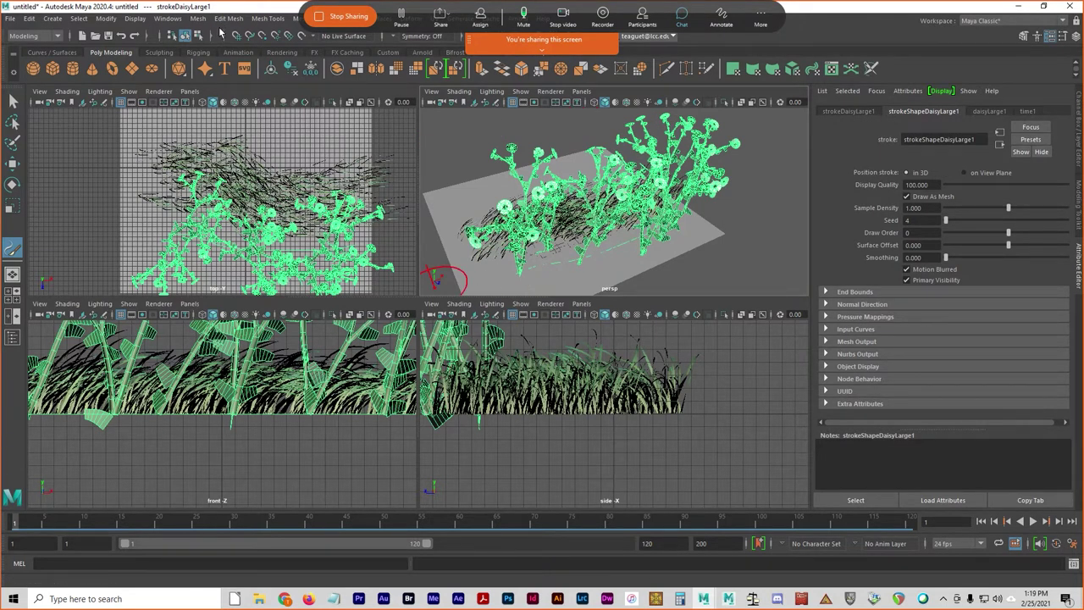
# - Convert the daisy stroke to polygon meshes via Modify > Convert and zoom in to inspect
pyautogui.click(108, 18)
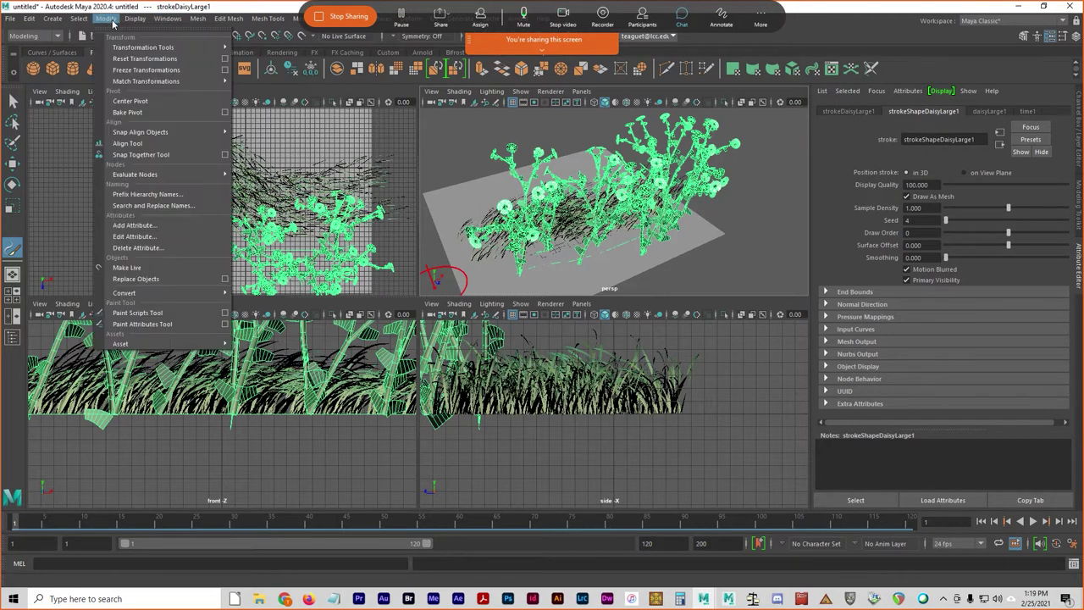
pyautogui.click(111, 18)
pyautogui.click(110, 19)
pyautogui.moveTo(140, 293)
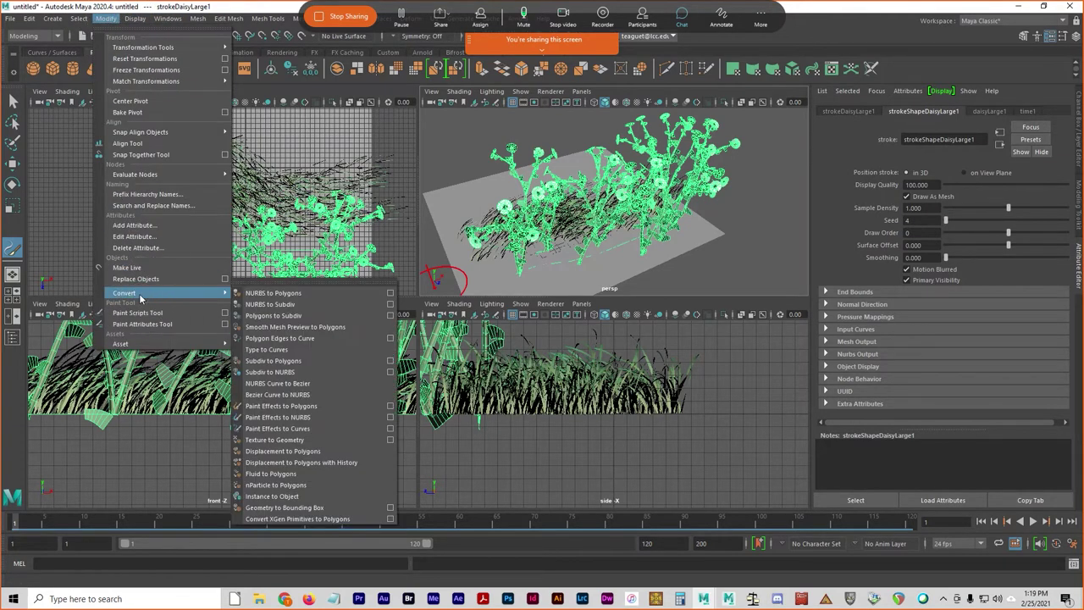
pyautogui.click(280, 407)
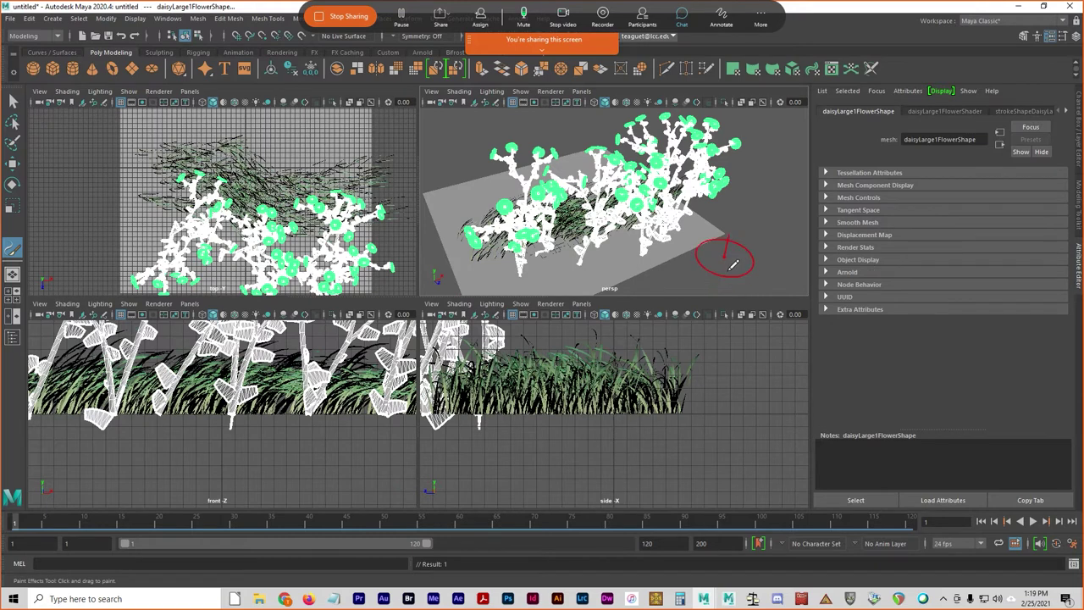
pyautogui.scroll(3, 714, 262)
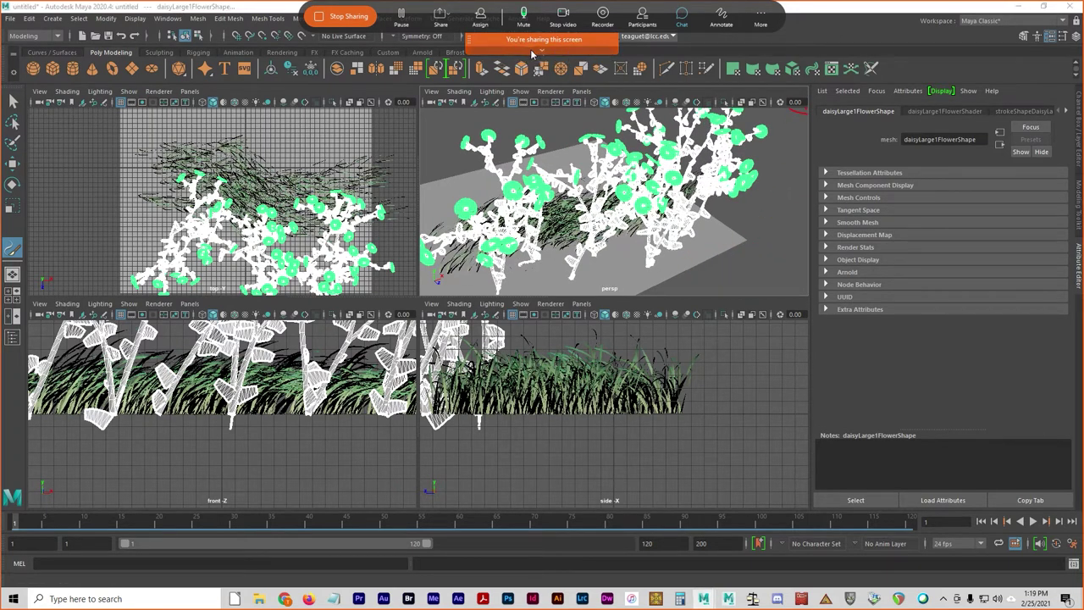
pyautogui.moveTo(547, 76)
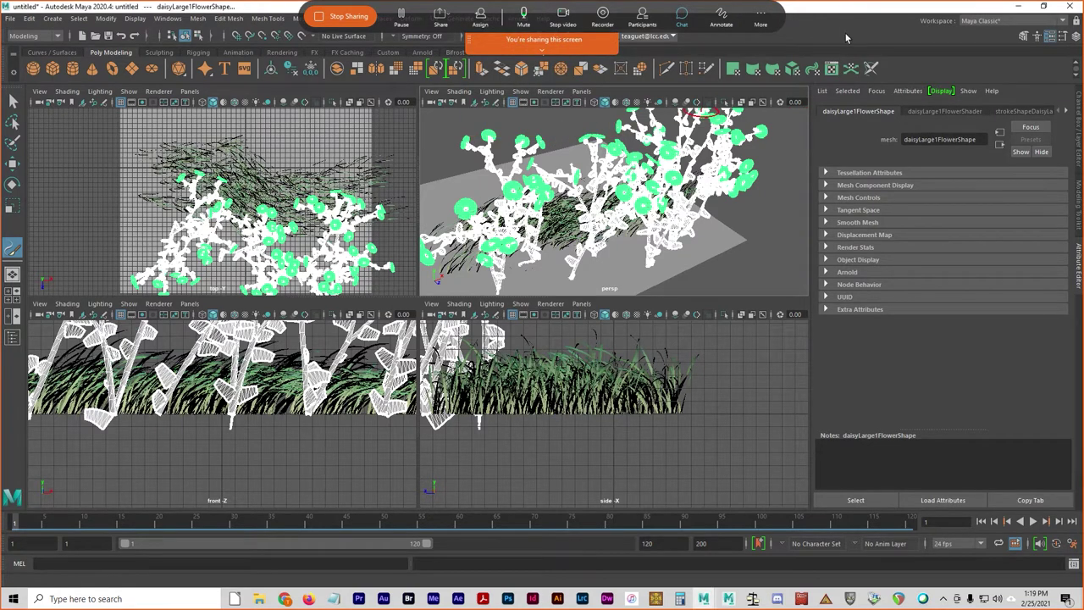
pyautogui.scroll(5, 622, 259)
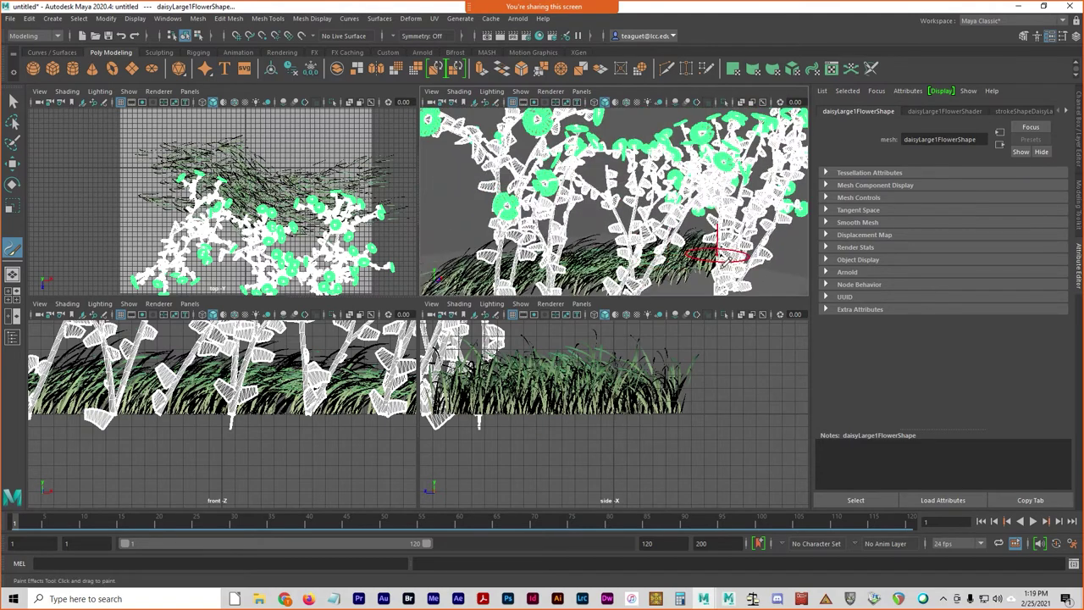
pyautogui.scroll(-5, 718, 254)
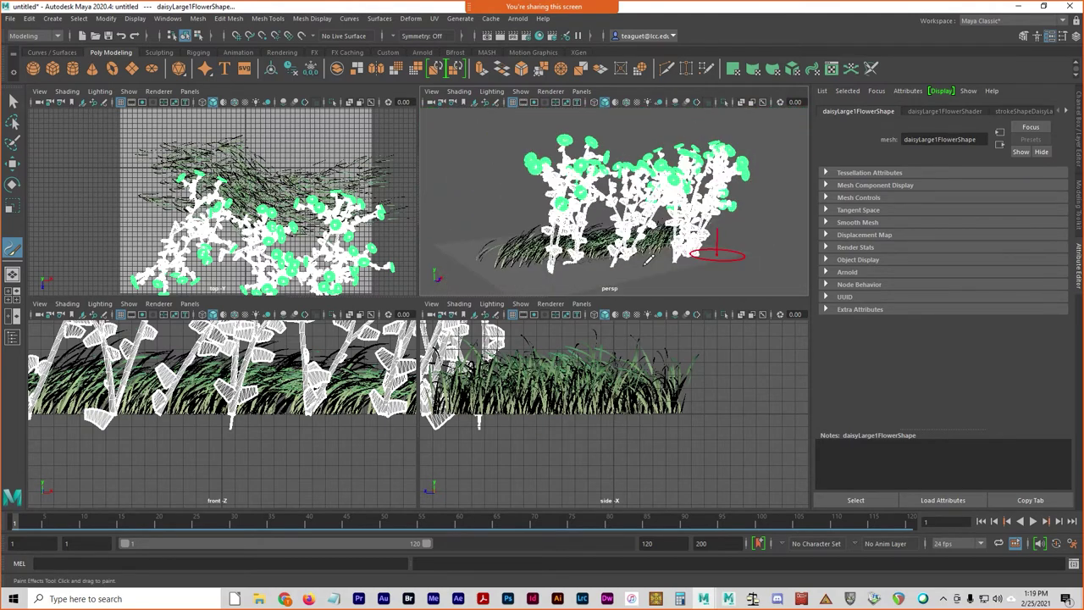
pyautogui.scroll(-4, 631, 249)
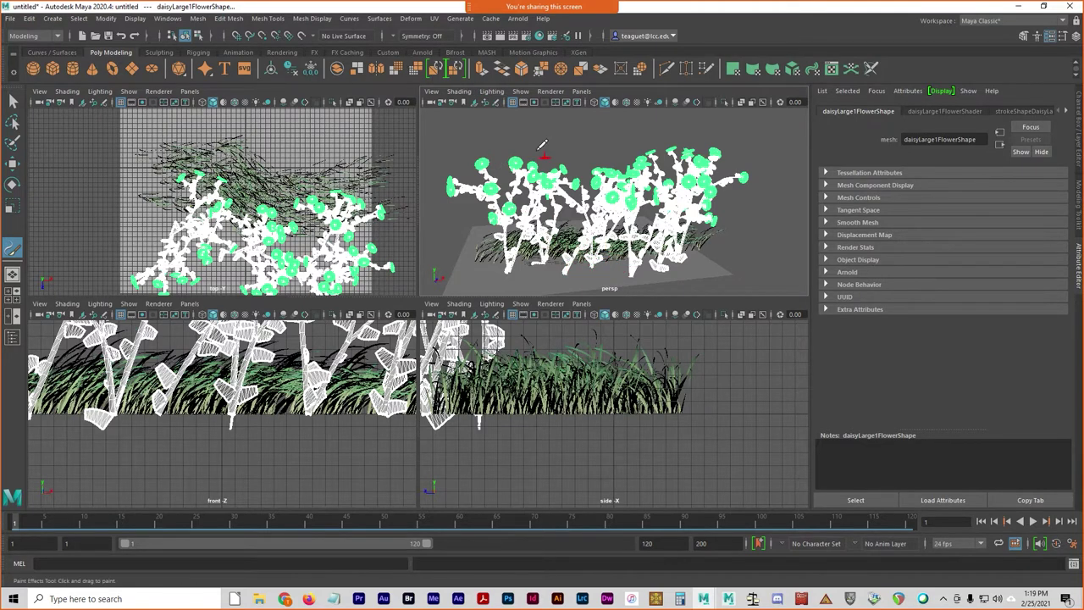
# - Add a Bend nonlinear deformer to the flower meshes, undoing a trial curvature change
pyautogui.click(411, 18)
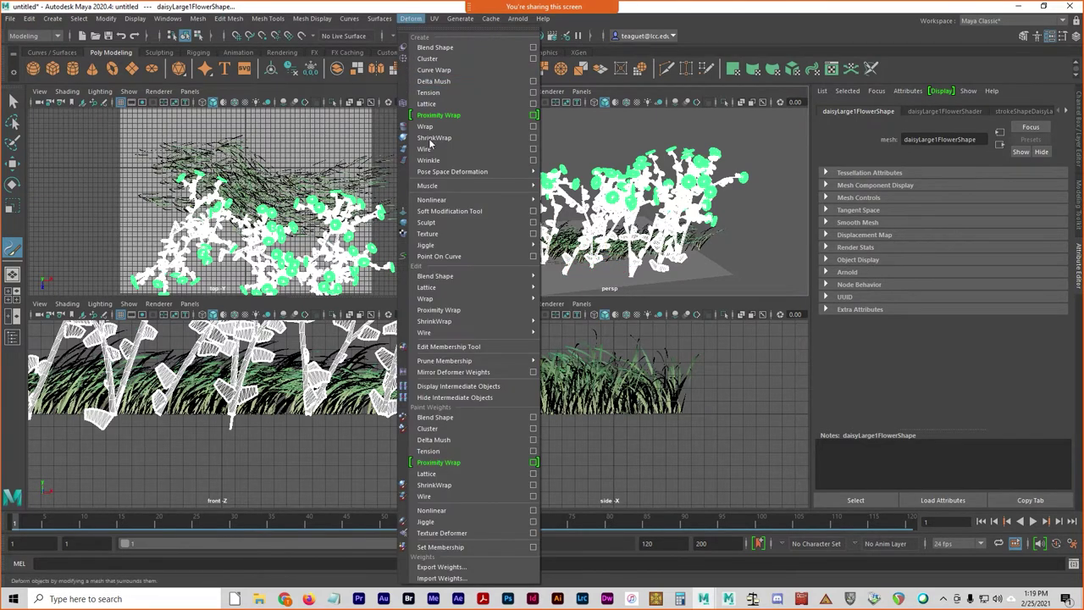
pyautogui.moveTo(474, 200)
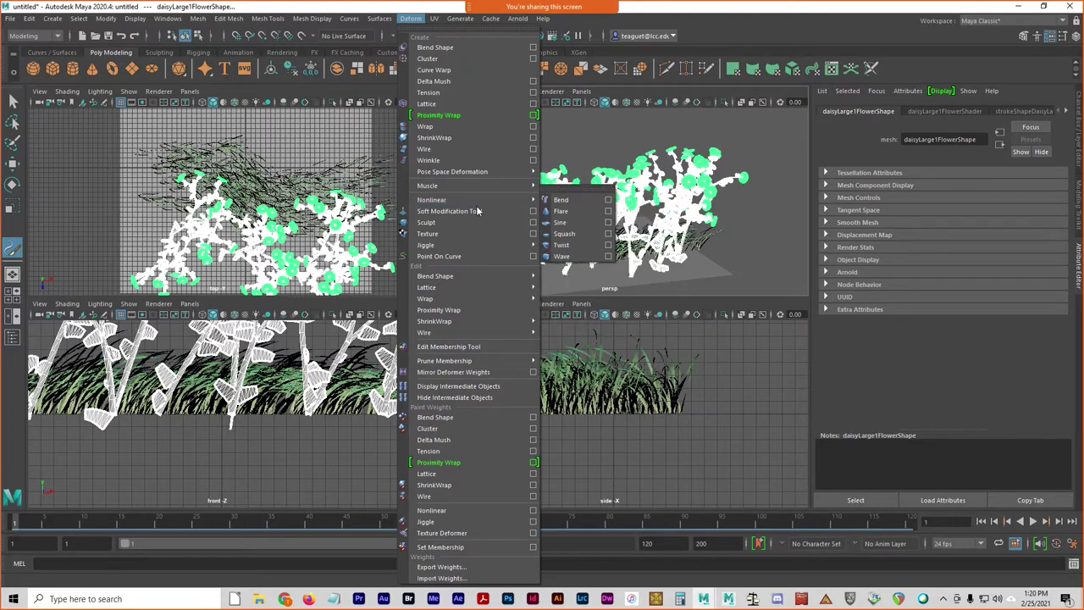
pyautogui.click(561, 200)
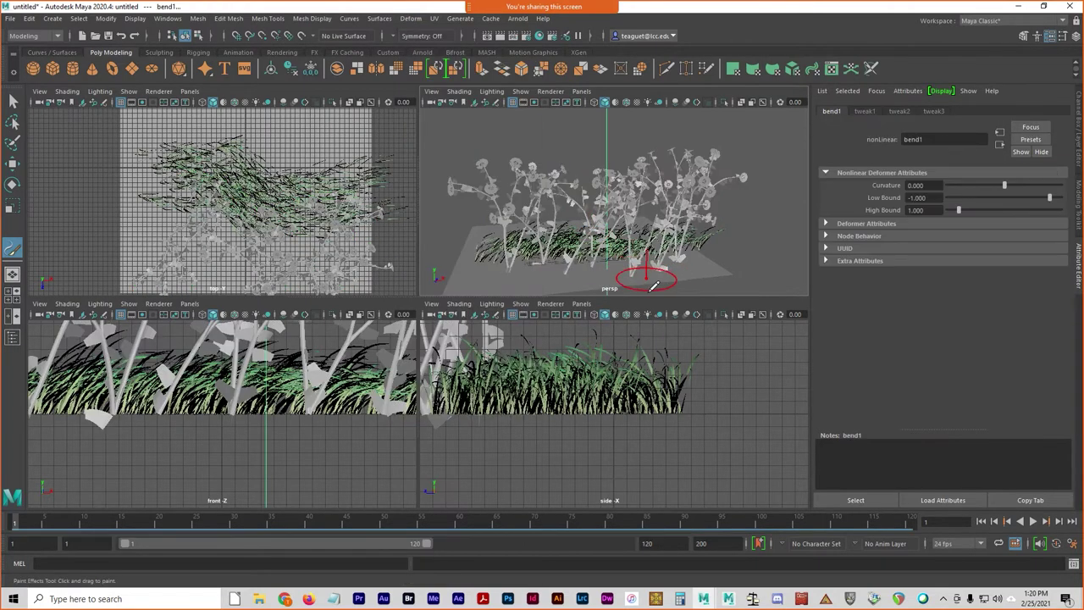
pyautogui.scroll(-6, 695, 254)
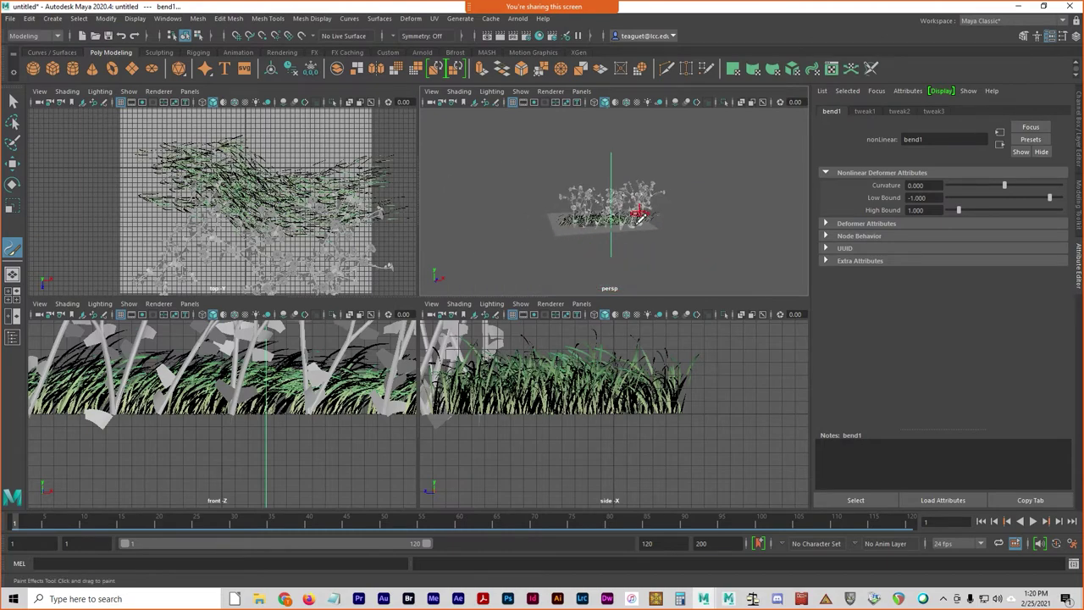
pyautogui.keyDown('alt'); pyautogui.moveTo(641, 214); pyautogui.dragTo(682, 227); pyautogui.keyUp('alt')
pyautogui.moveTo(1011, 192)
pyautogui.mouseDown()
pyautogui.moveTo(991, 186)
pyautogui.moveTo(1007, 188)
pyautogui.mouseUp()
pyautogui.hotkey('ctrl', 'z')
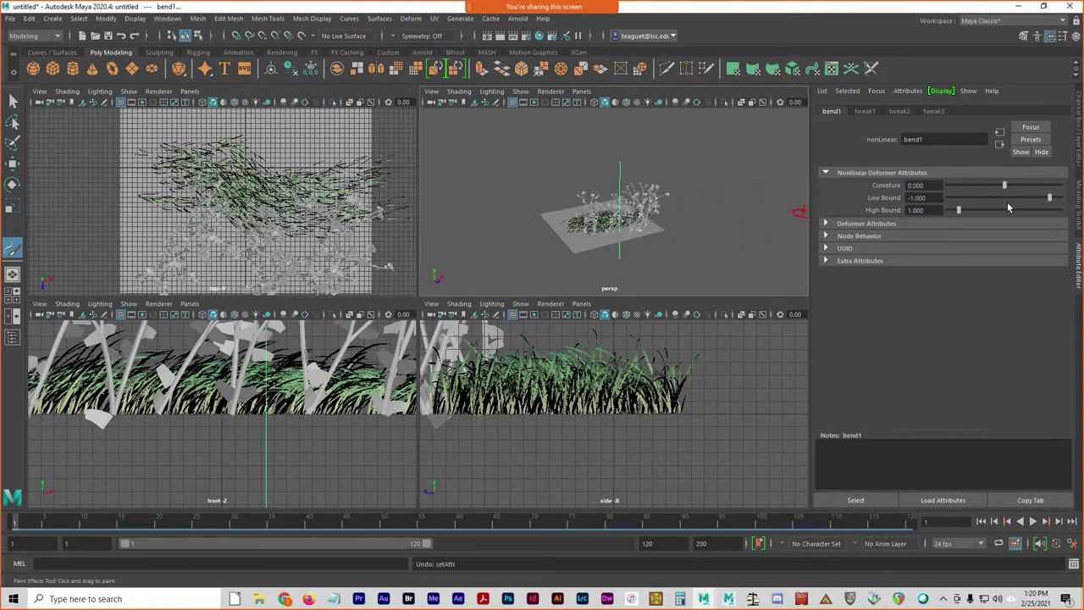
pyautogui.hotkey('ctrl', 'z')
# - Tune bend1's Low Bound, High Bound and Curvature, ending at Curvature 3.636 and High Bound 1.414
pyautogui.moveTo(937, 201); pyautogui.dragTo(885, 204)
pyautogui.write('-1')
pyautogui.press('Return')
pyautogui.click(827, 224)
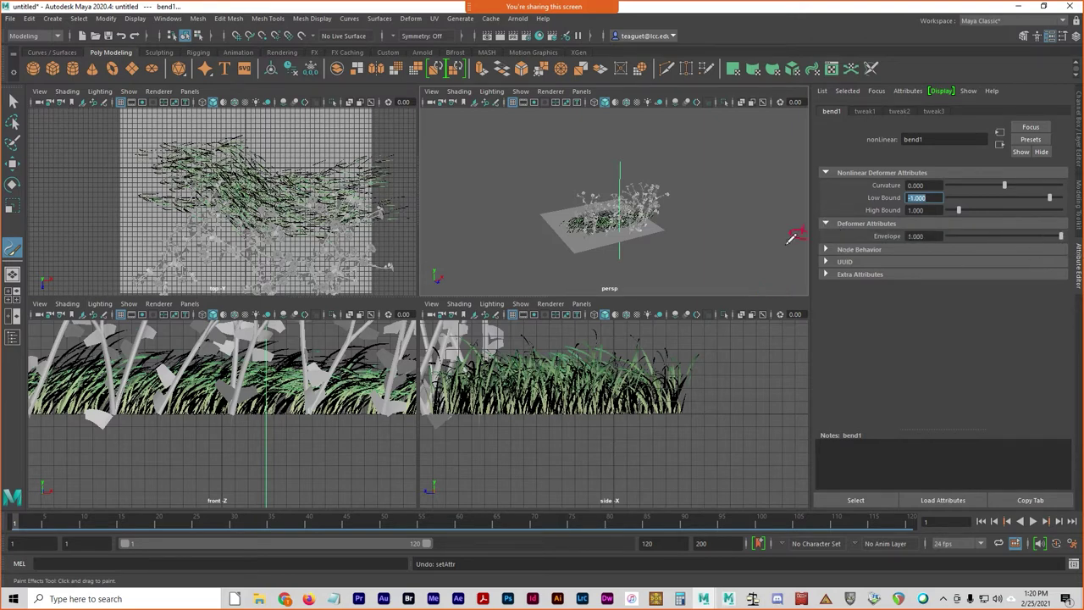
pyautogui.moveTo(1017, 194); pyautogui.dragTo(1008, 194)
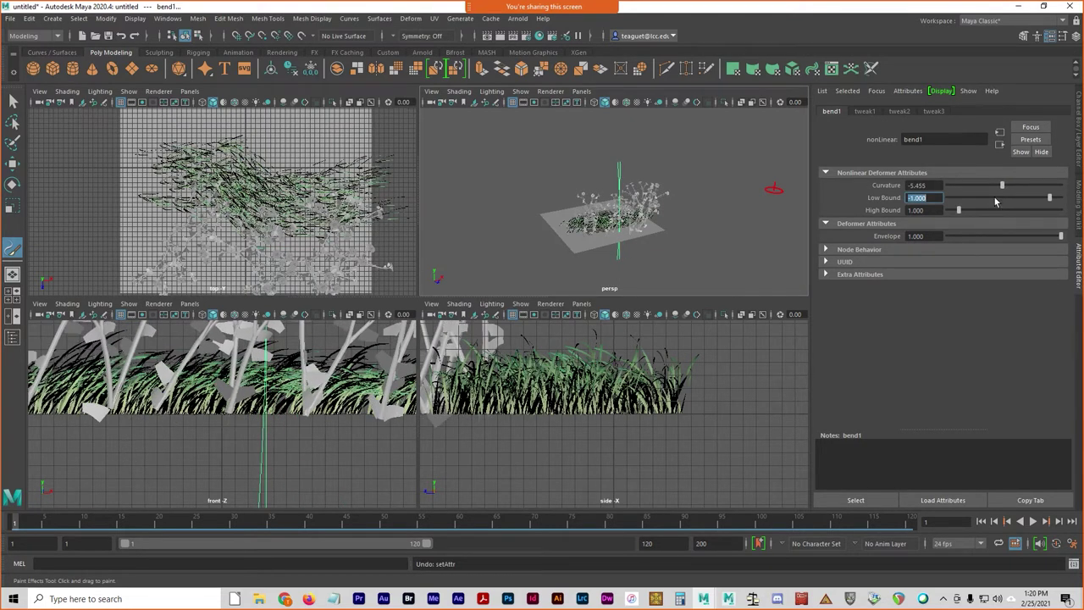
pyautogui.click(1017, 173)
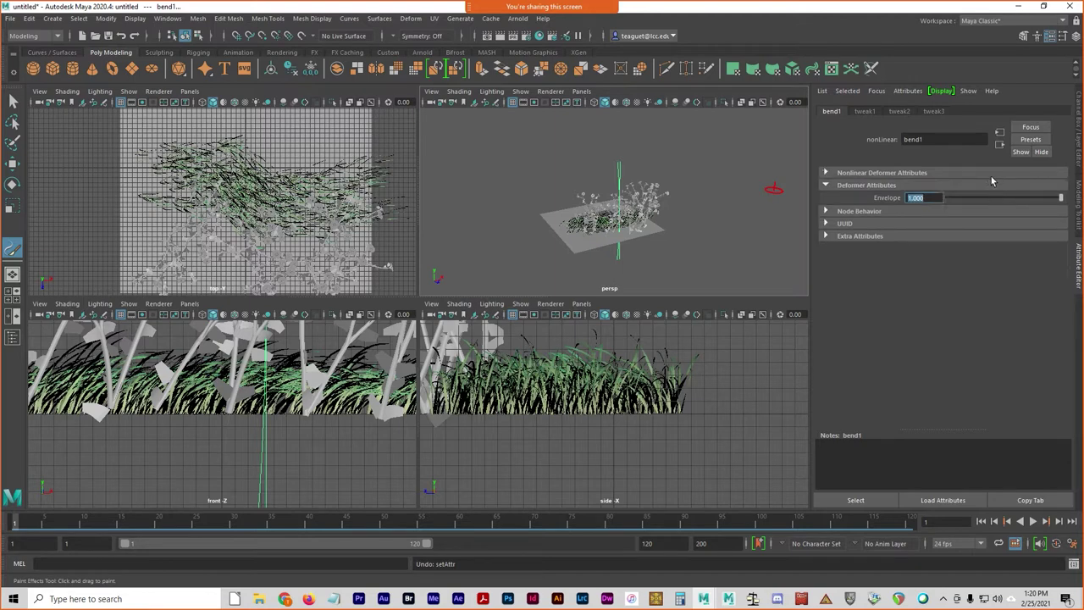
pyautogui.click(992, 174)
pyautogui.moveTo(1011, 197); pyautogui.dragTo(1067, 204)
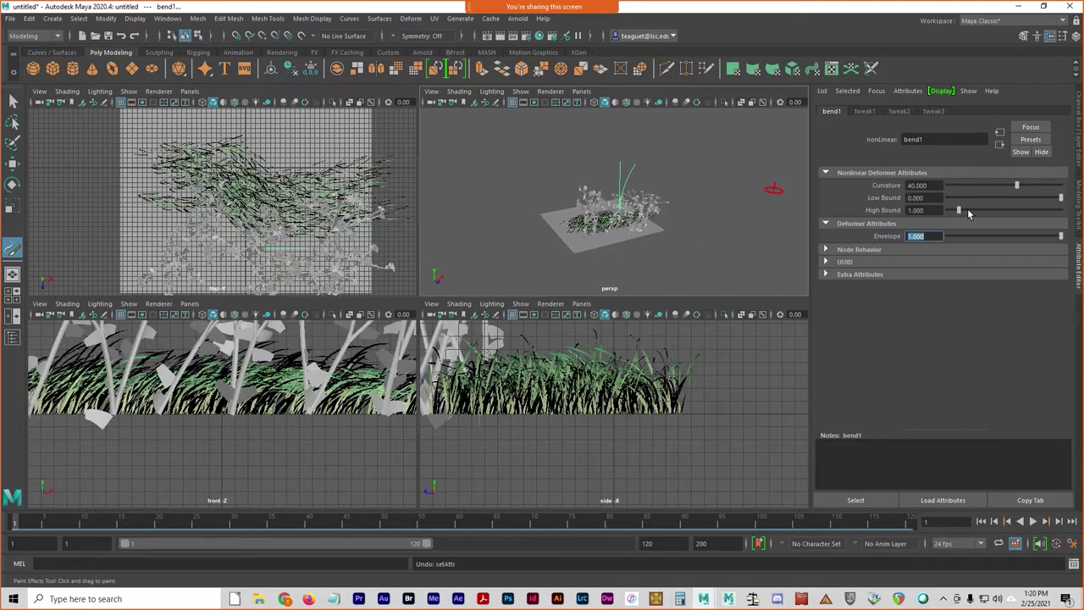
pyautogui.moveTo(981, 212)
pyautogui.mouseDown()
pyautogui.moveTo(960, 211)
pyautogui.moveTo(969, 211)
pyautogui.mouseUp()
pyautogui.moveTo(1026, 188); pyautogui.dragTo(1011, 196)
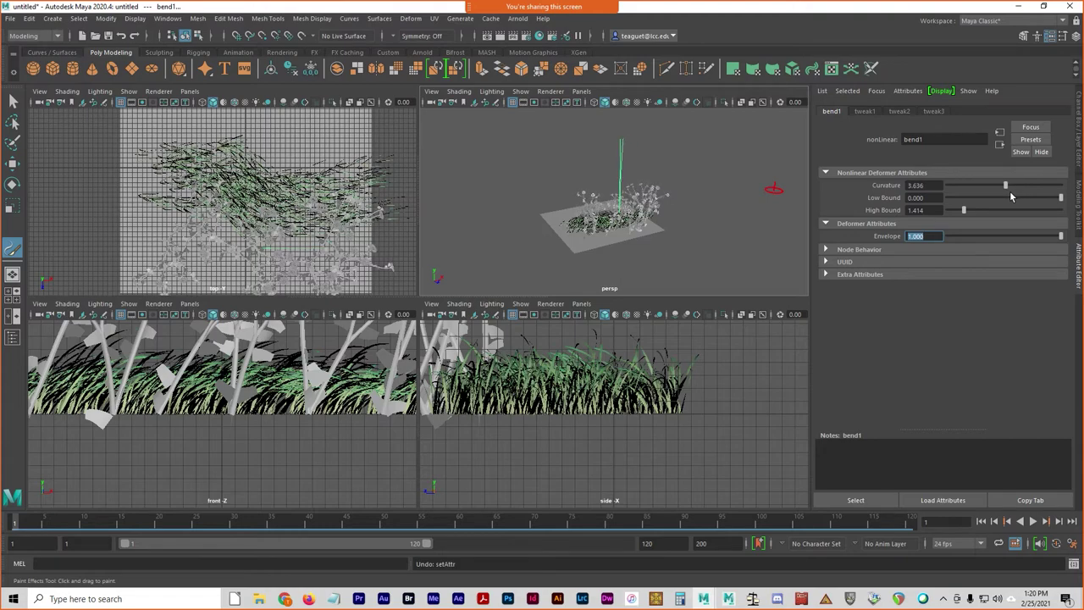
pyautogui.keyDown('alt'); pyautogui.moveTo(610, 279); pyautogui.dragTo(707, 227, button='right'); pyautogui.keyUp('alt')
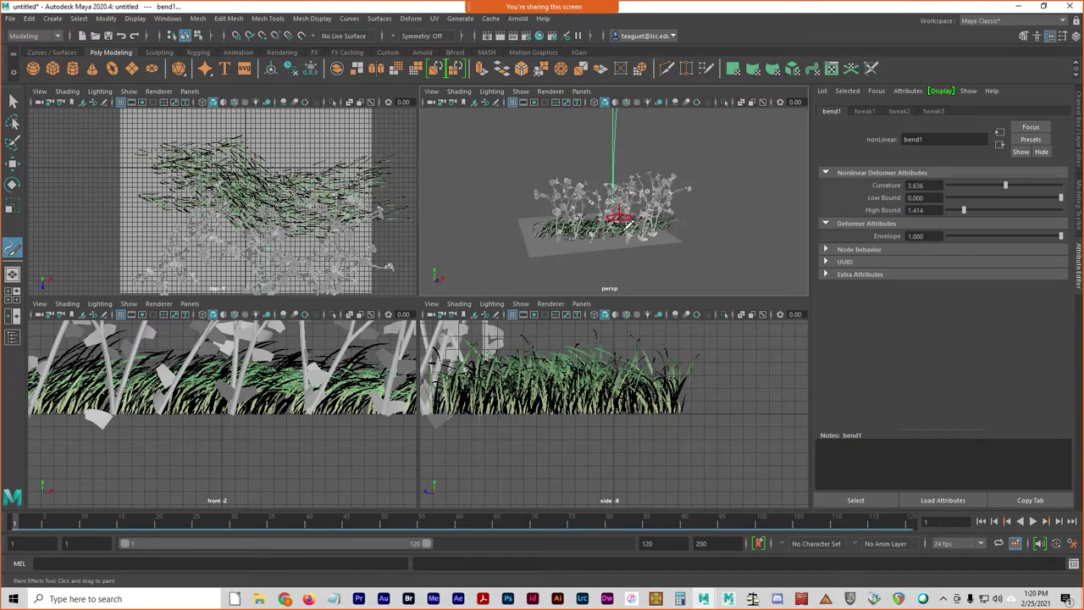
# - Lower the bend1 handle to the base of the plants and reduce its High Bound to 0.909
pyautogui.press('w')
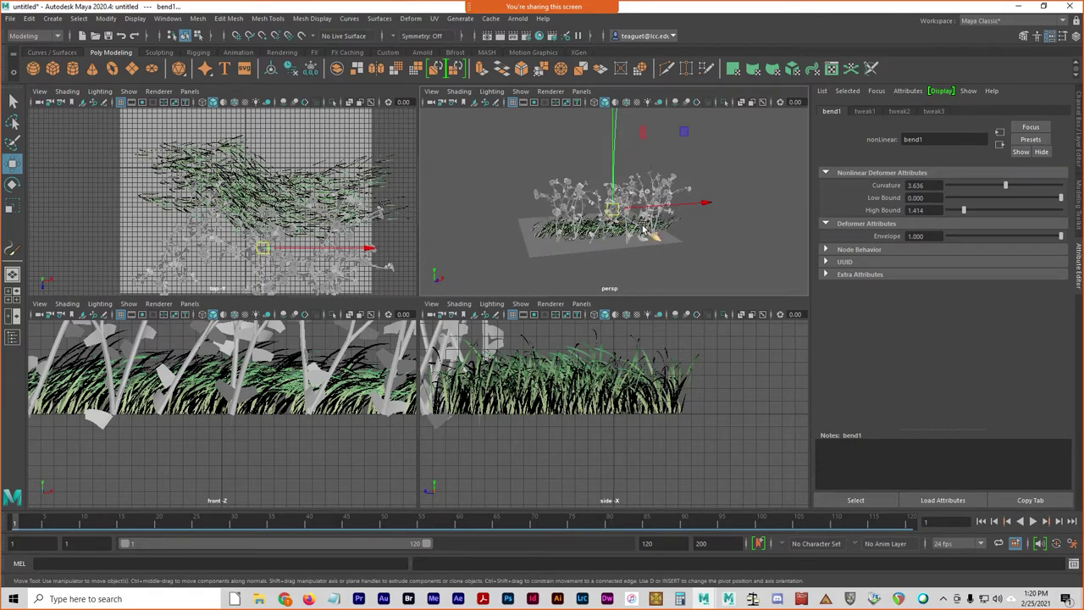
pyautogui.moveTo(624, 194); pyautogui.dragTo(623, 217)
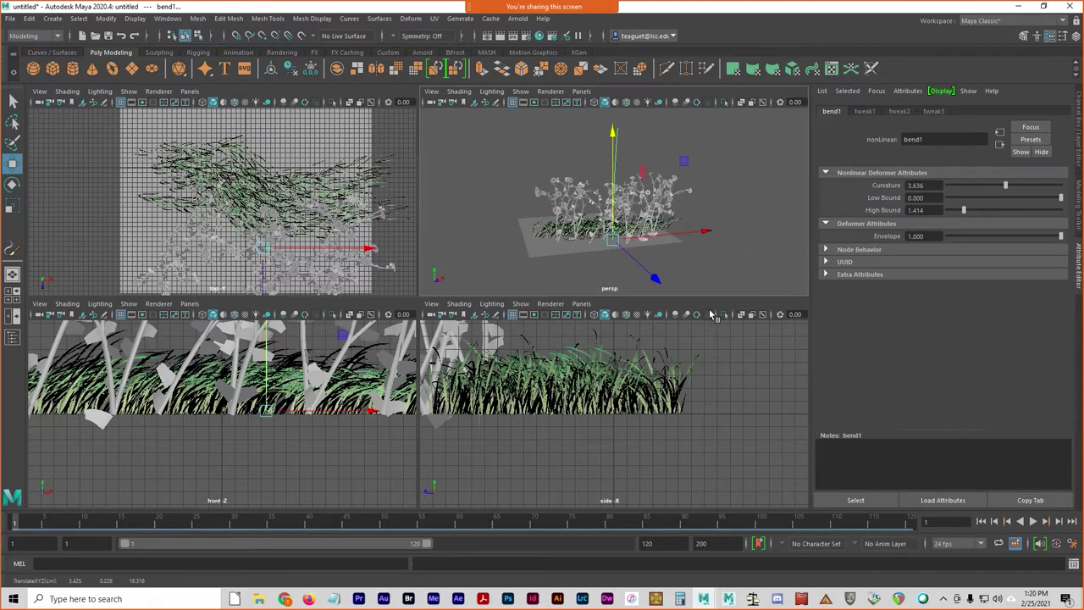
pyautogui.scroll(5, 590, 282)
pyautogui.scroll(-2, 591, 282)
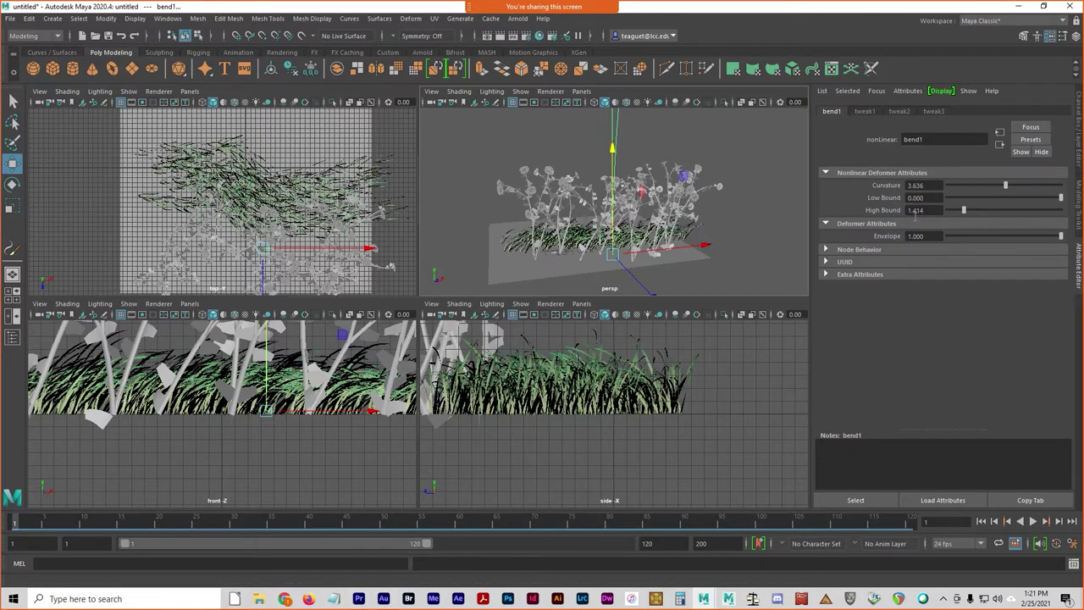
pyautogui.press('ctrl')
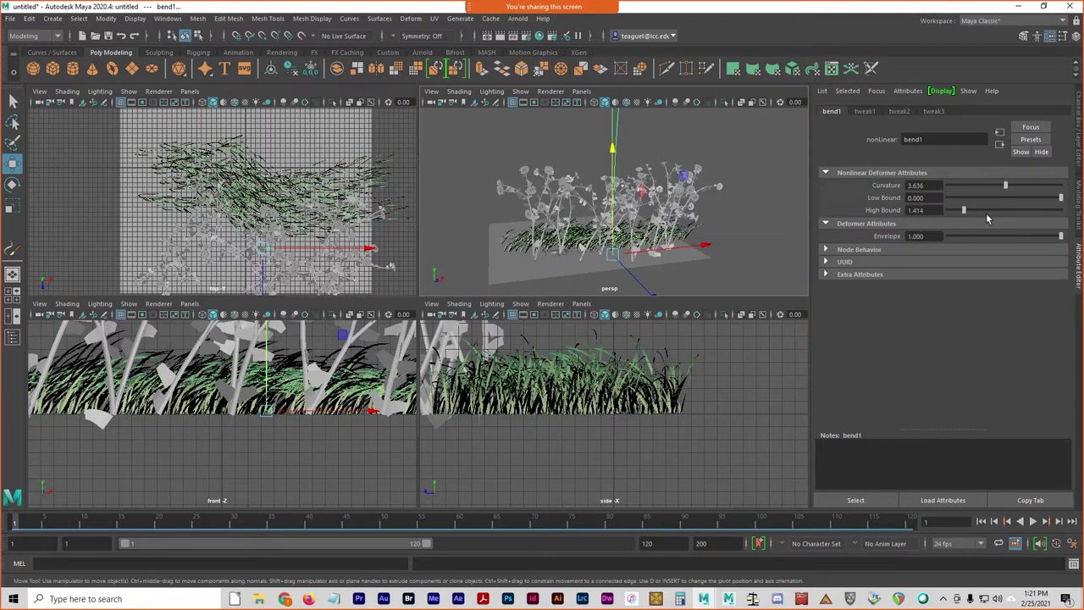
pyautogui.moveTo(965, 214); pyautogui.dragTo(974, 217)
pyautogui.press('ctrl')
pyautogui.press('ctrl')
pyautogui.moveTo(277, 379); pyautogui.dragTo(278, 388, button='middle')
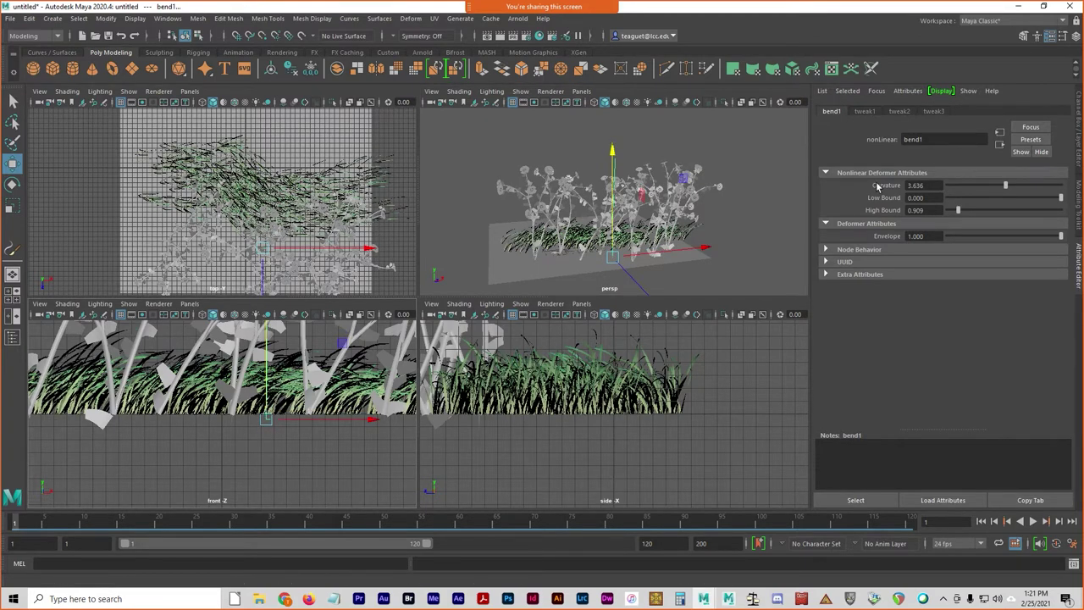
# - Set a key on the bend1 Curvature at 3.636
pyautogui.rightClick(894, 186)
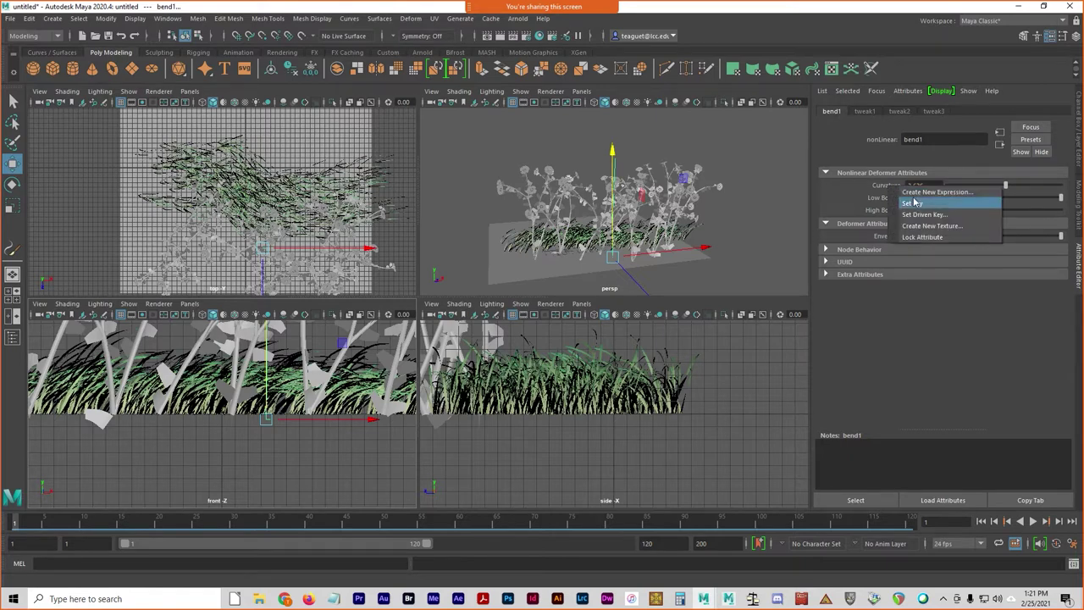
pyautogui.click(896, 197)
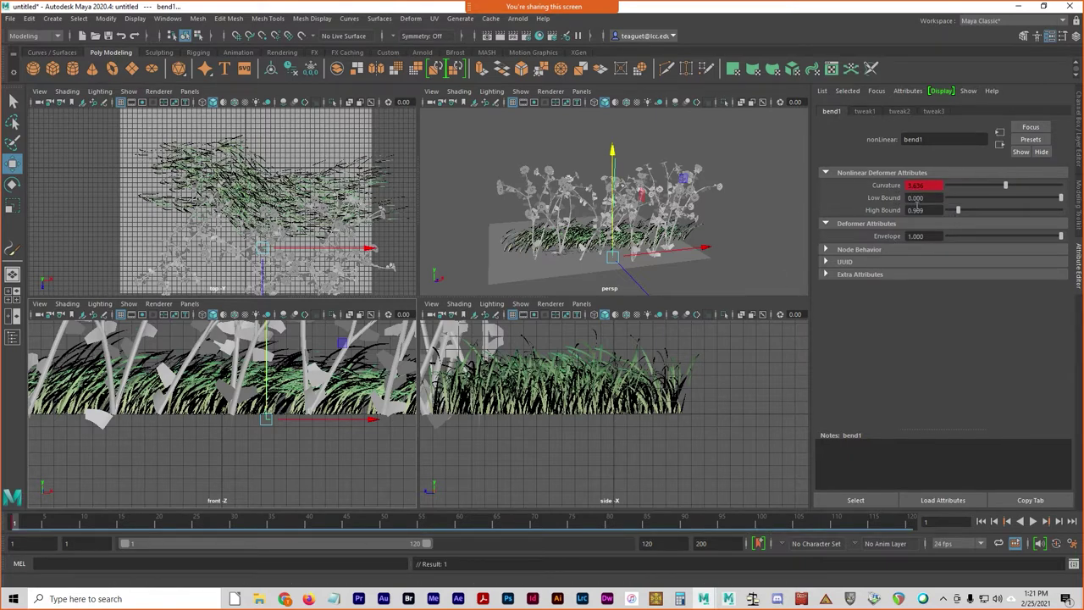
pyautogui.rightClick(891, 195)
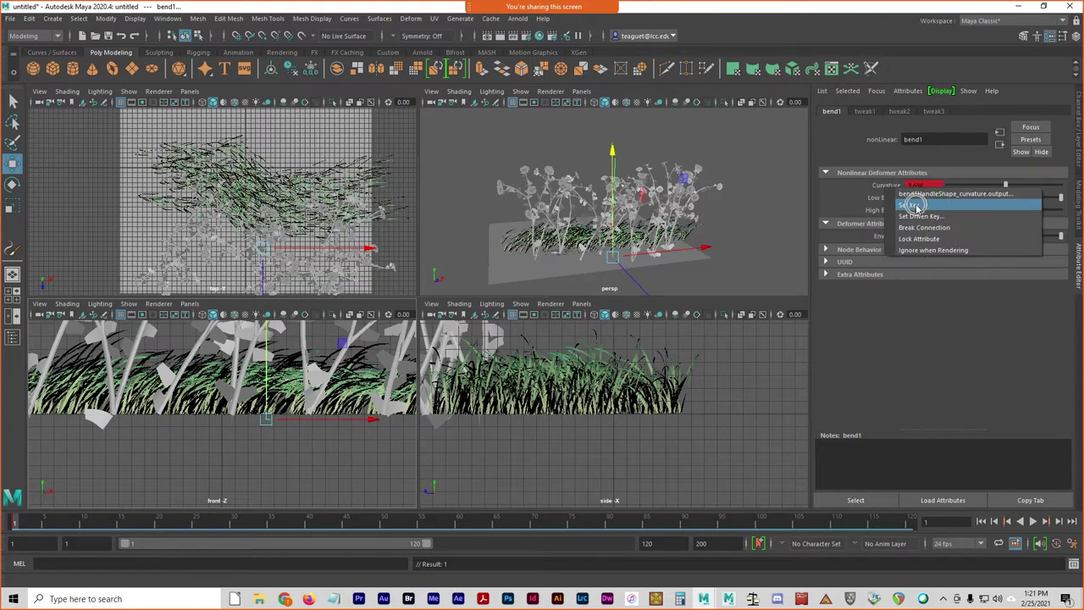
pyautogui.click(915, 205)
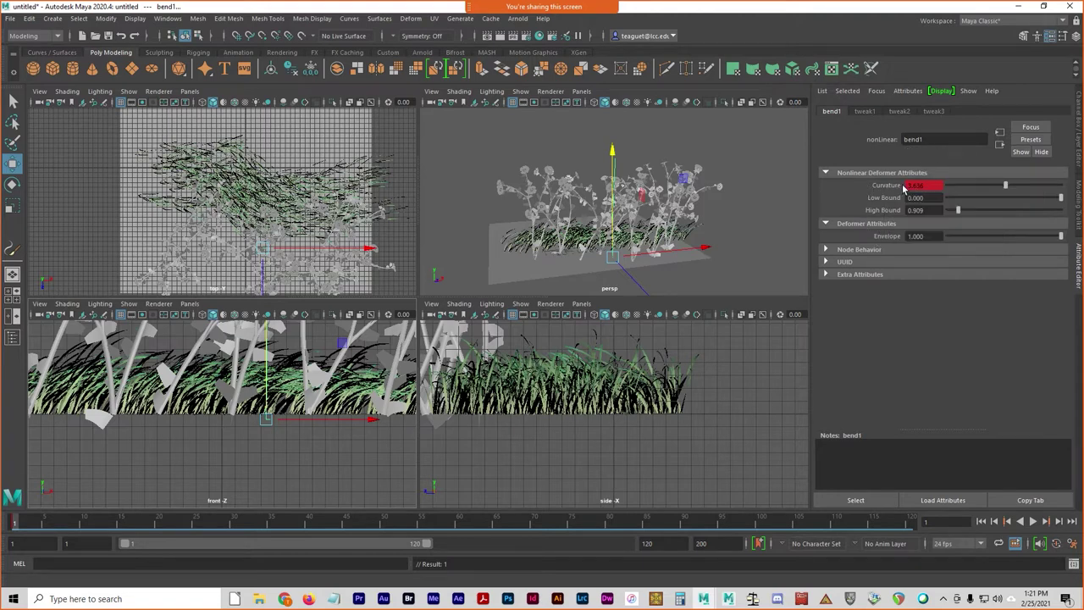
# - Preview the grass bending animation several times, stopping at frames 47, 18 and 15
pyautogui.hotkey('alt', 'v')
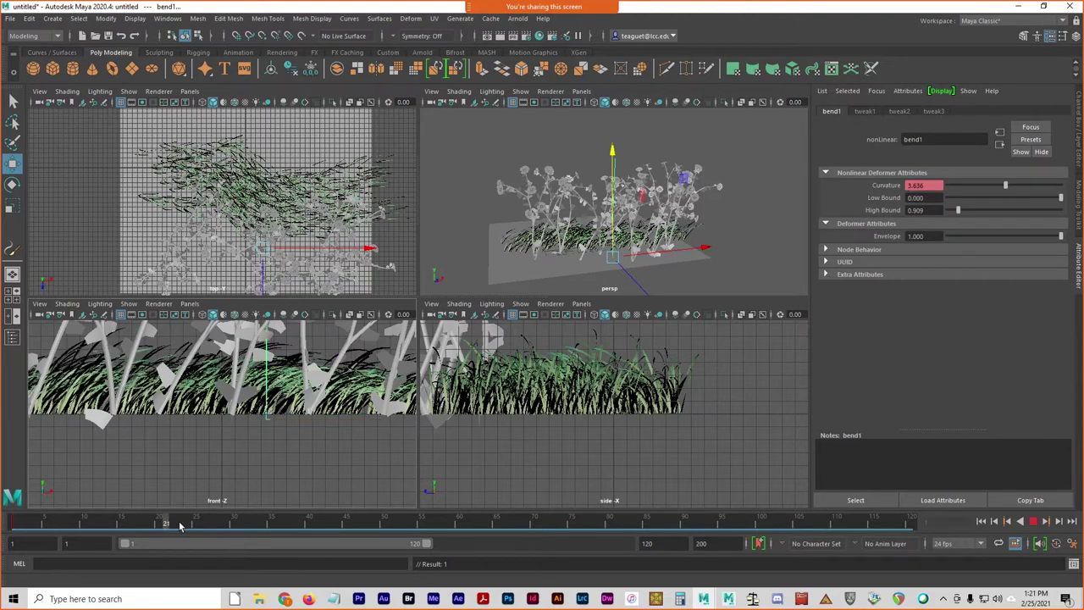
pyautogui.hotkey('alt', 'v')
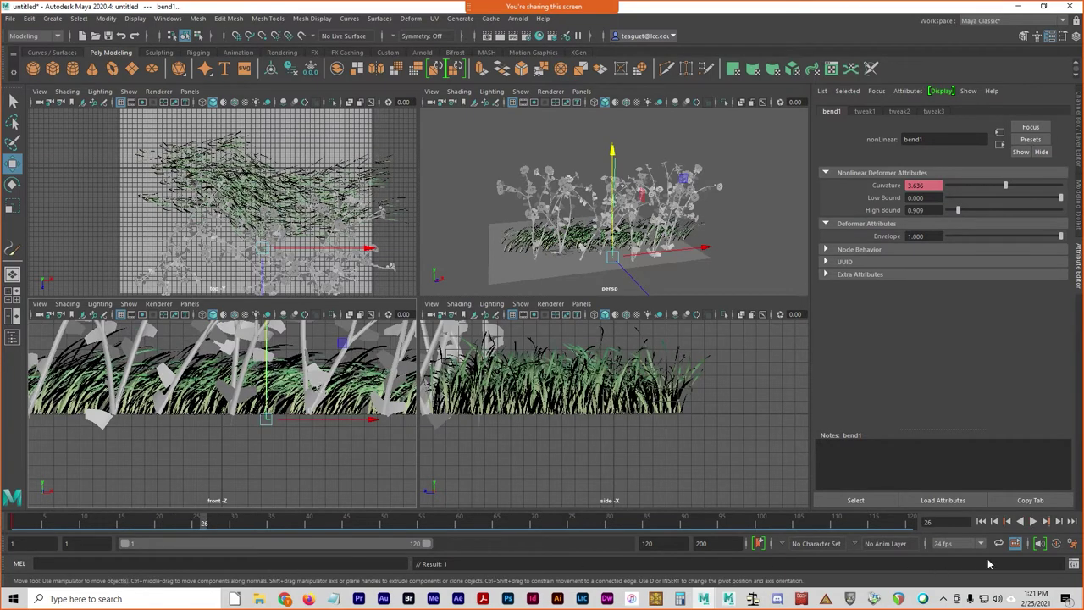
pyautogui.click(1033, 521)
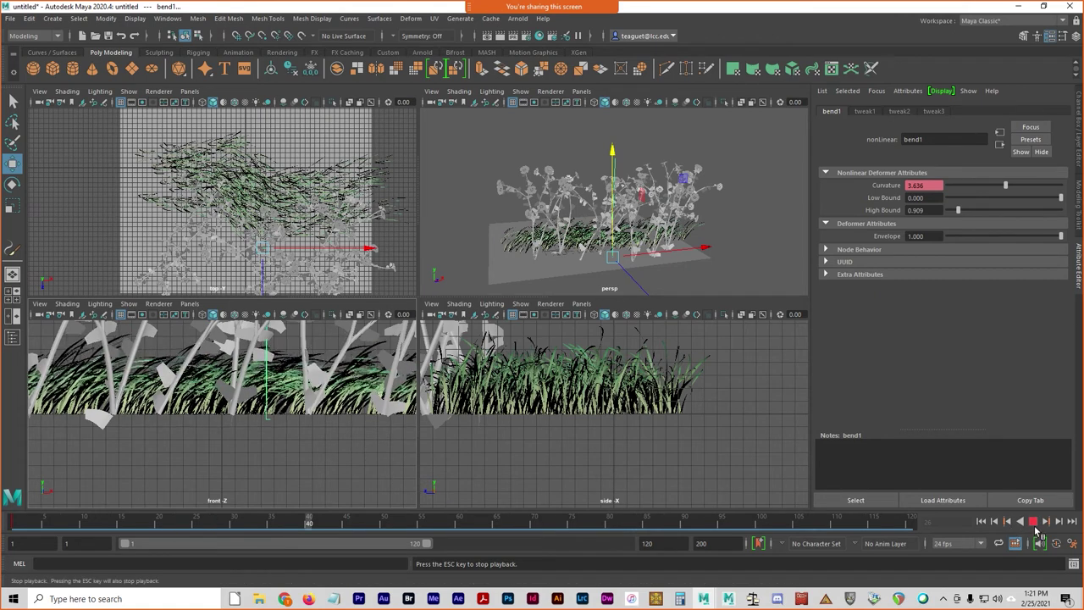
pyautogui.click(1033, 521)
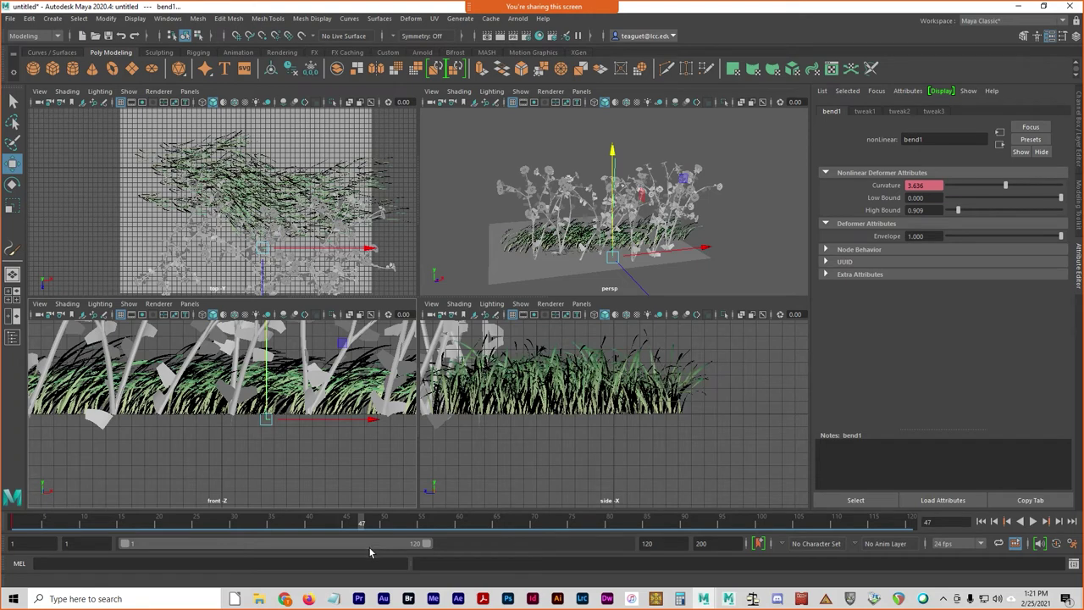
pyautogui.hotkey('alt', 'shift', 'v')
pyautogui.hotkey('alt', 'v')
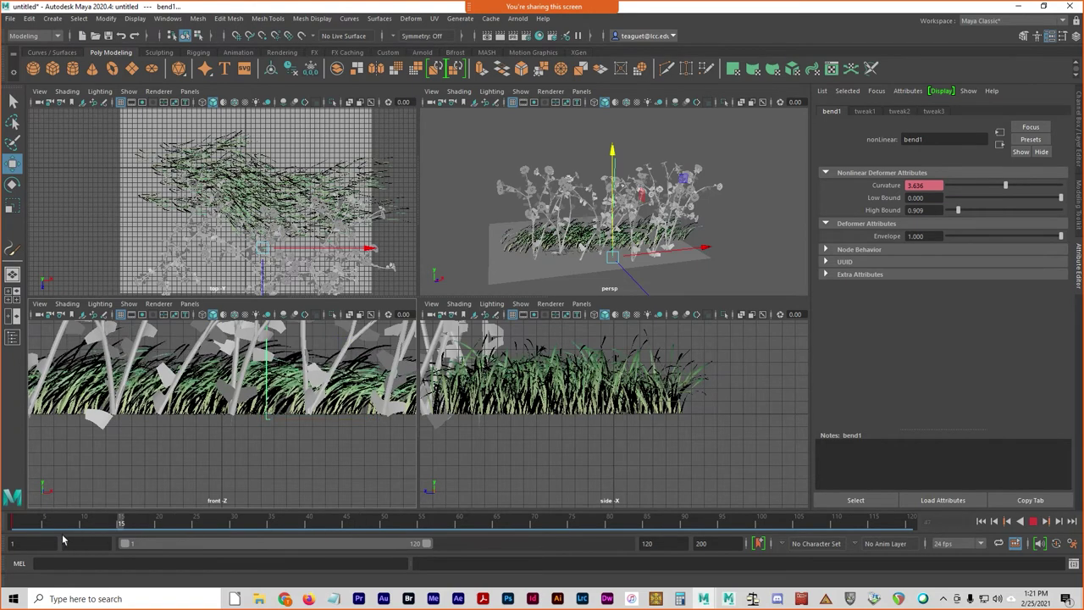
pyautogui.press('Escape')
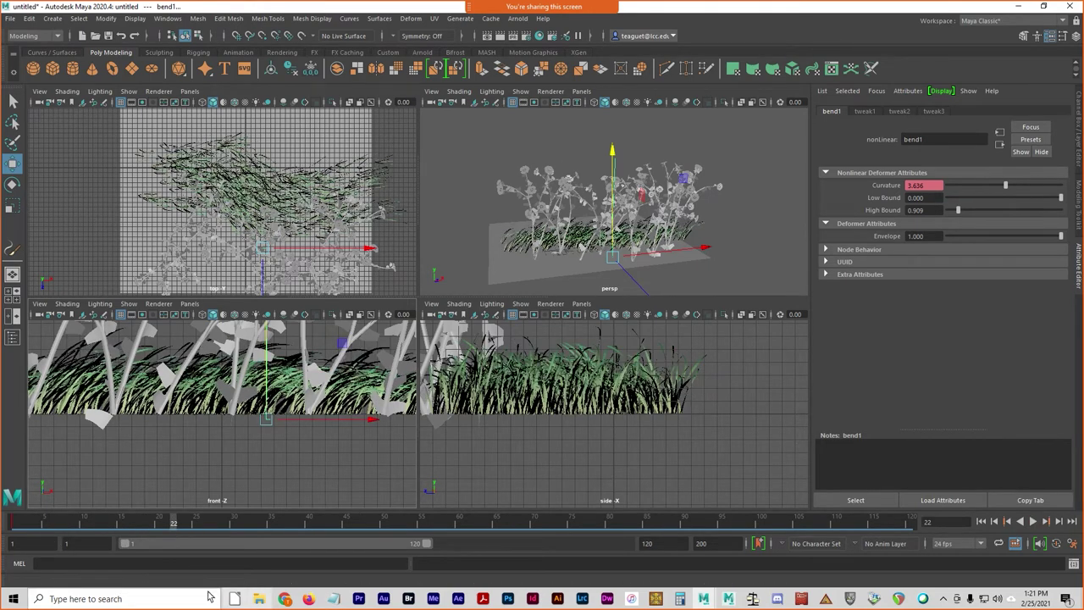
pyautogui.hotkey('alt', 'shift', 'v')
pyautogui.hotkey('alt', 'v')
pyautogui.press('Escape')
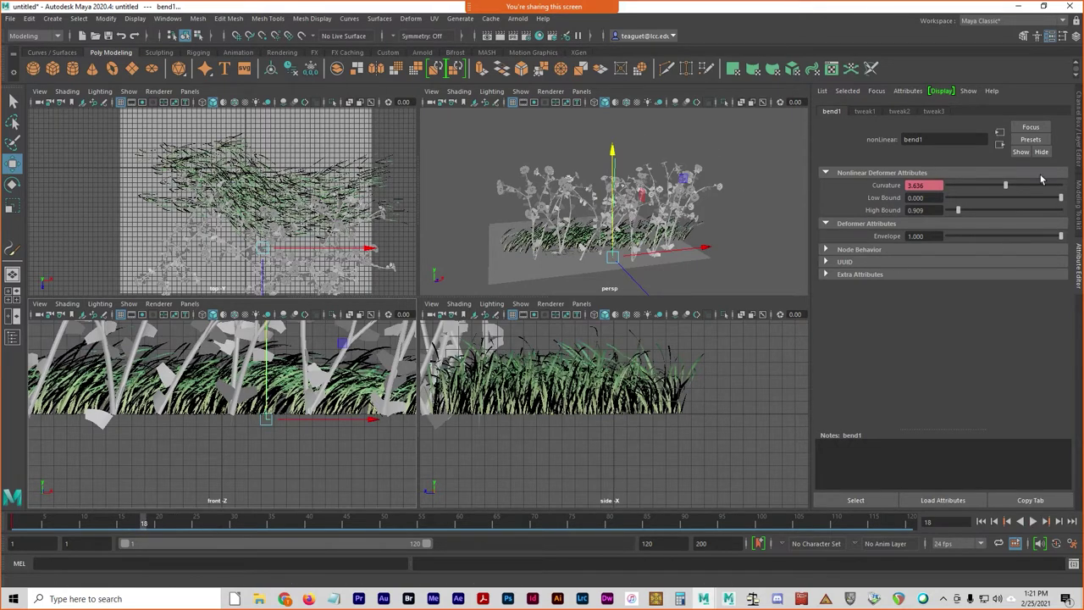
pyautogui.hotkey('alt', 'shift', 'v')
pyautogui.hotkey('alt', 'v')
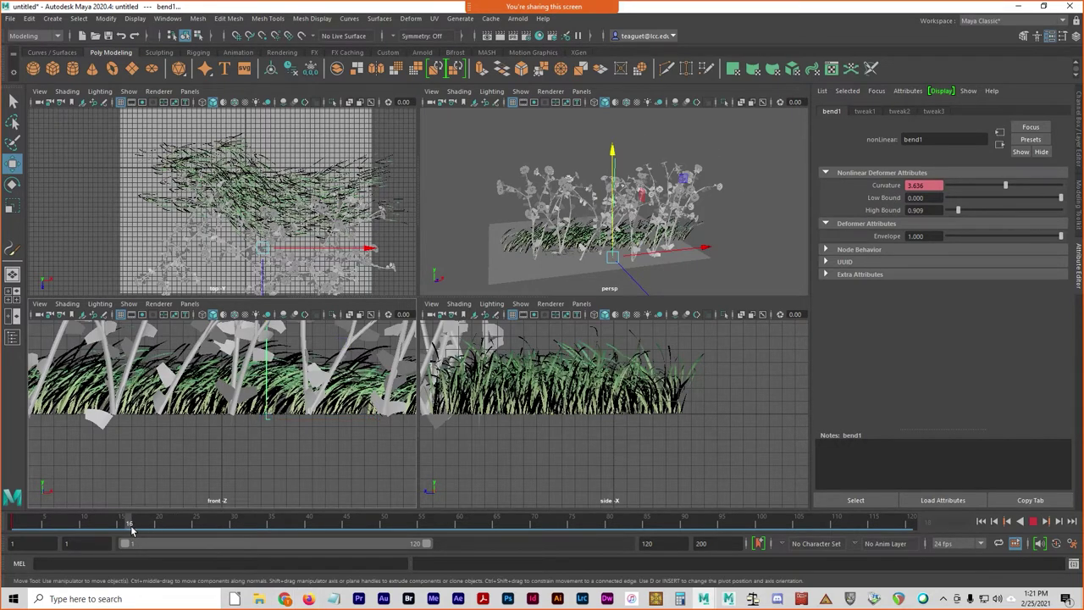
pyautogui.press('Escape')
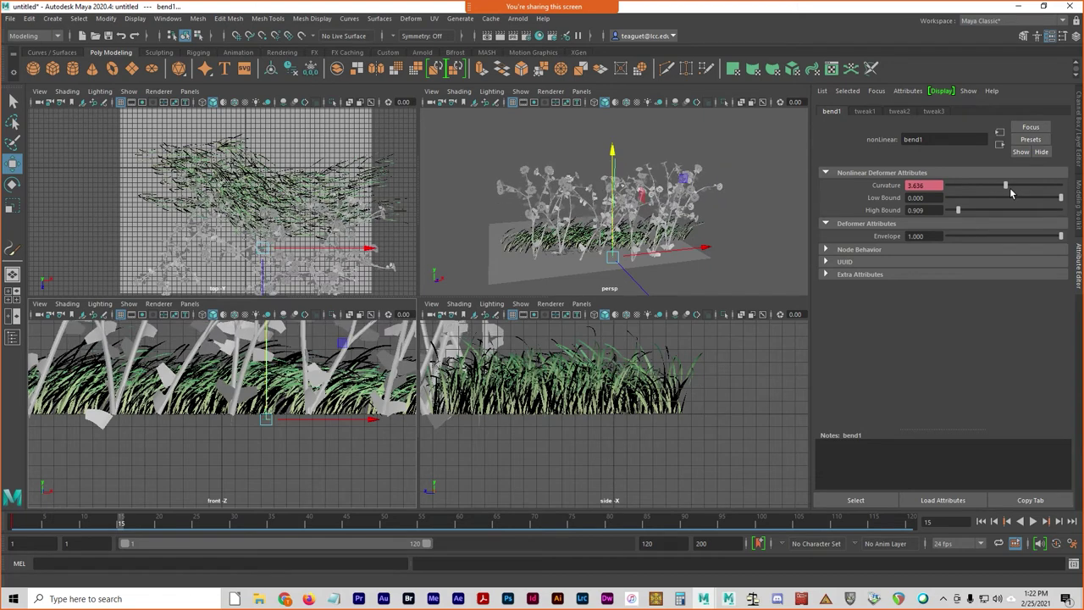
# - Test Curvature at 0, undo back to 3.636, and return the timeline to frame 1
pyautogui.moveTo(1010, 188); pyautogui.dragTo(1009, 188)
pyautogui.hotkey('ctrl', 'z')
pyautogui.moveTo(173, 532); pyautogui.dragTo(13, 527)
# - Rotate the bend handle about 100° around Y and play back to check the new bend direction
pyautogui.press('e')
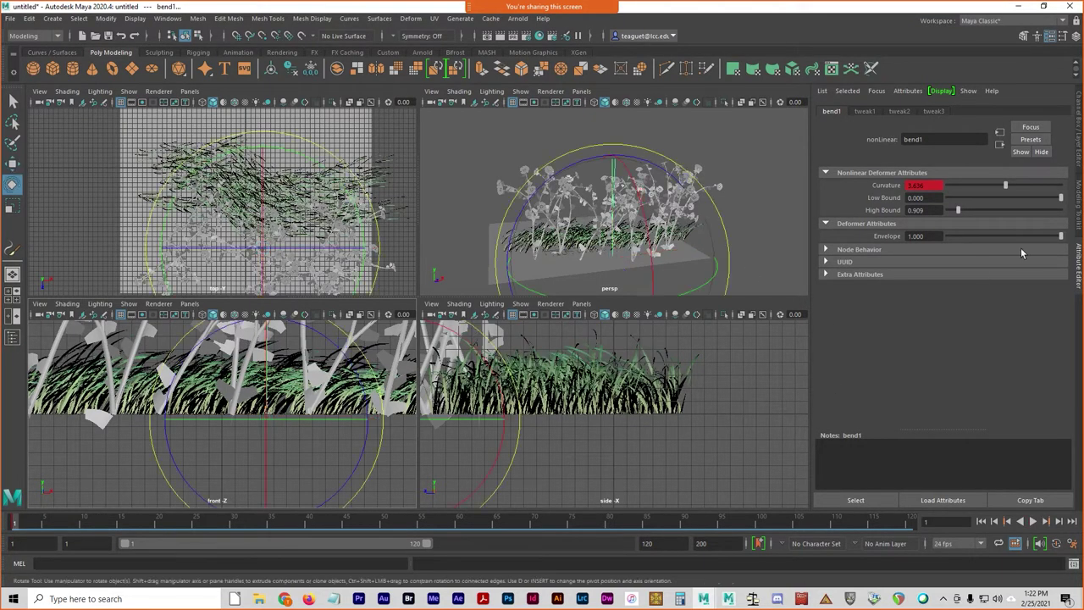
pyautogui.moveTo(532, 286); pyautogui.dragTo(710, 293)
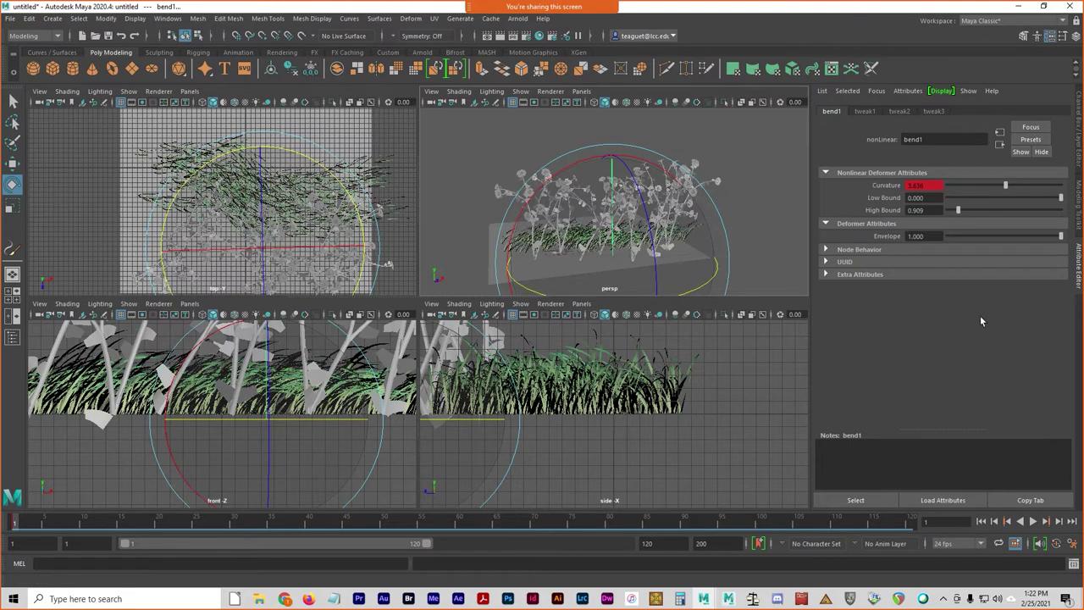
pyautogui.hotkey('alt', 'v')
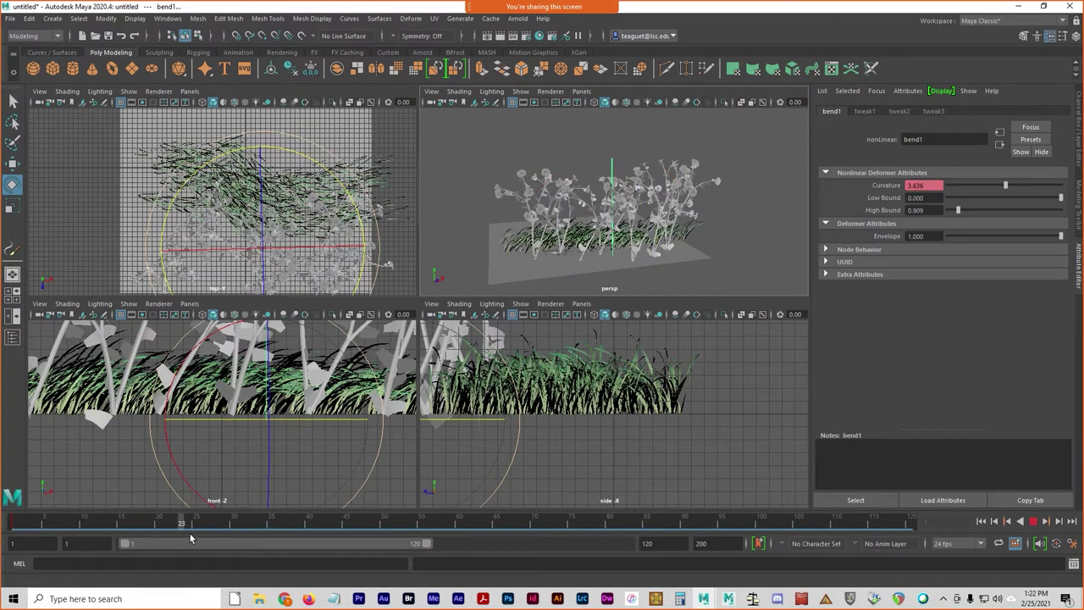
pyautogui.hotkey('alt', 'v')
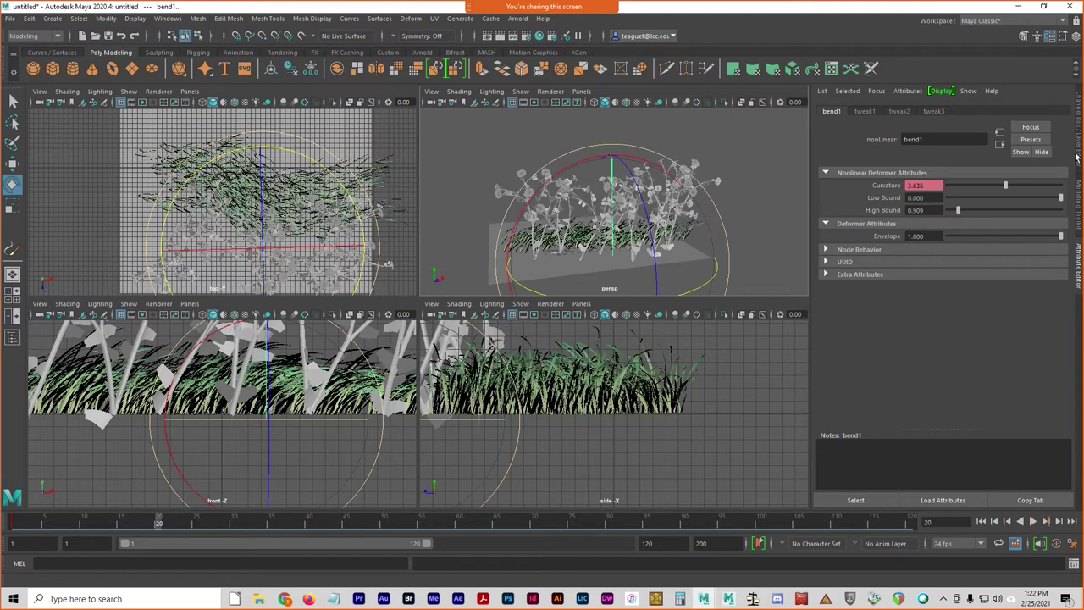
# - Key bend1 Curvature at -9.091 on frame 20 to bend the plants the other way
pyautogui.rightClick(886, 187)
pyautogui.click(962, 203)
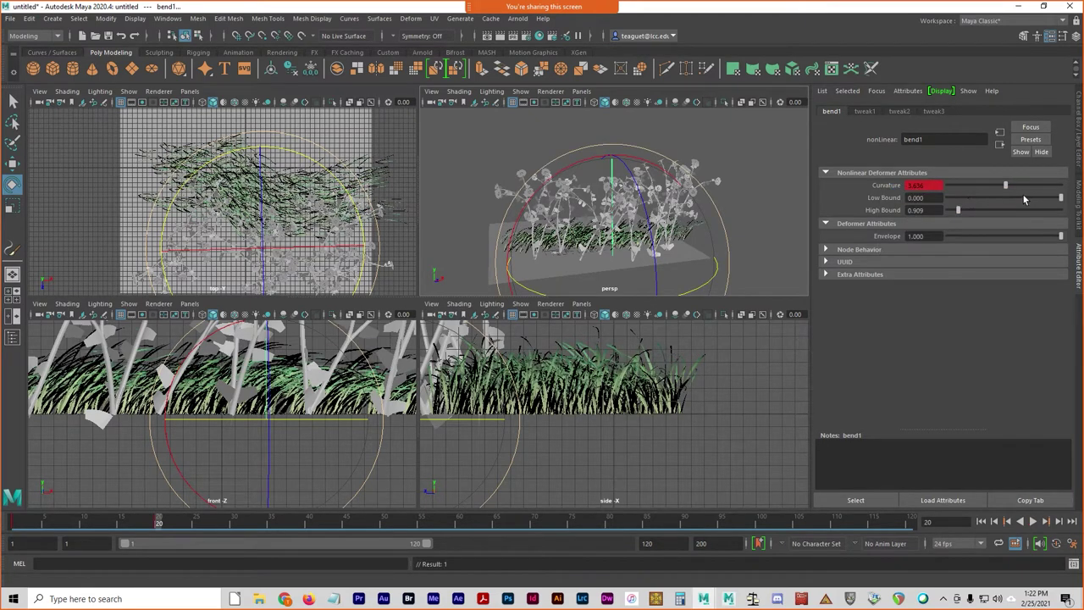
pyautogui.moveTo(1008, 187); pyautogui.dragTo(1002, 188)
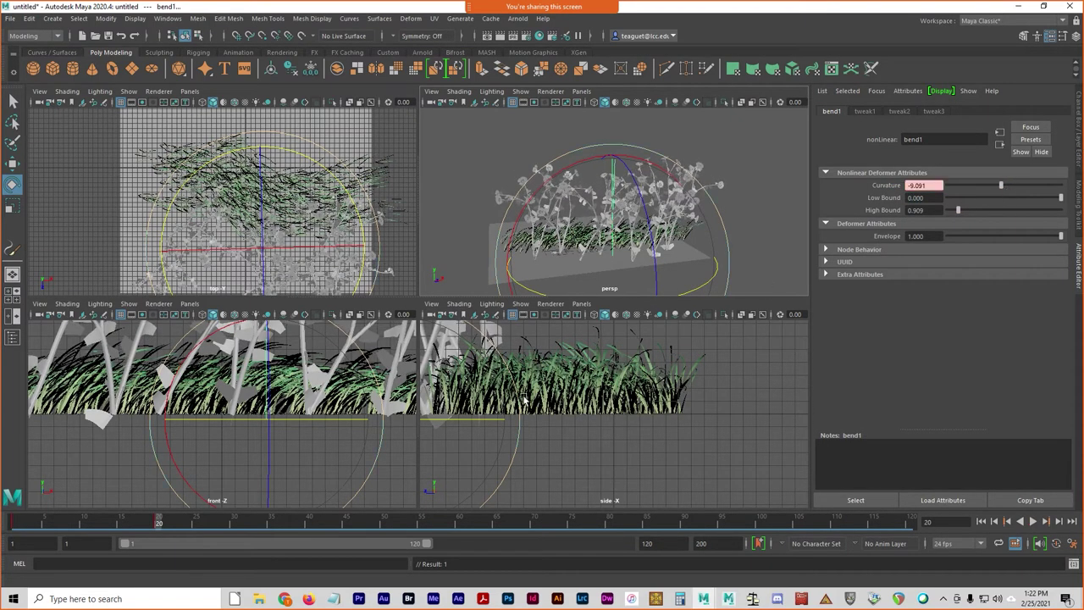
pyautogui.rightClick(165, 527)
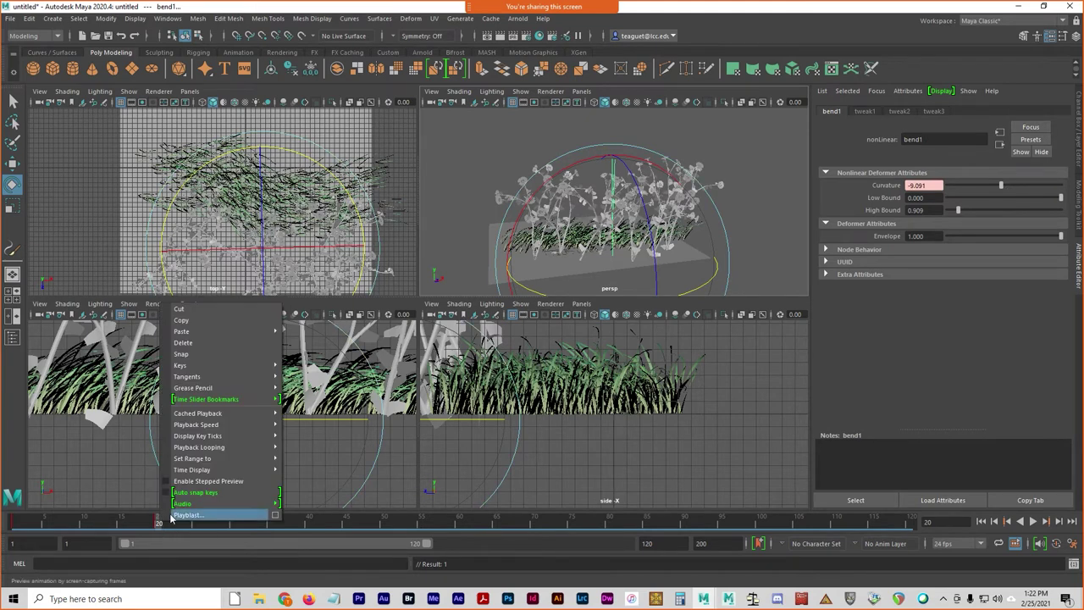
pyautogui.moveTo(223, 415)
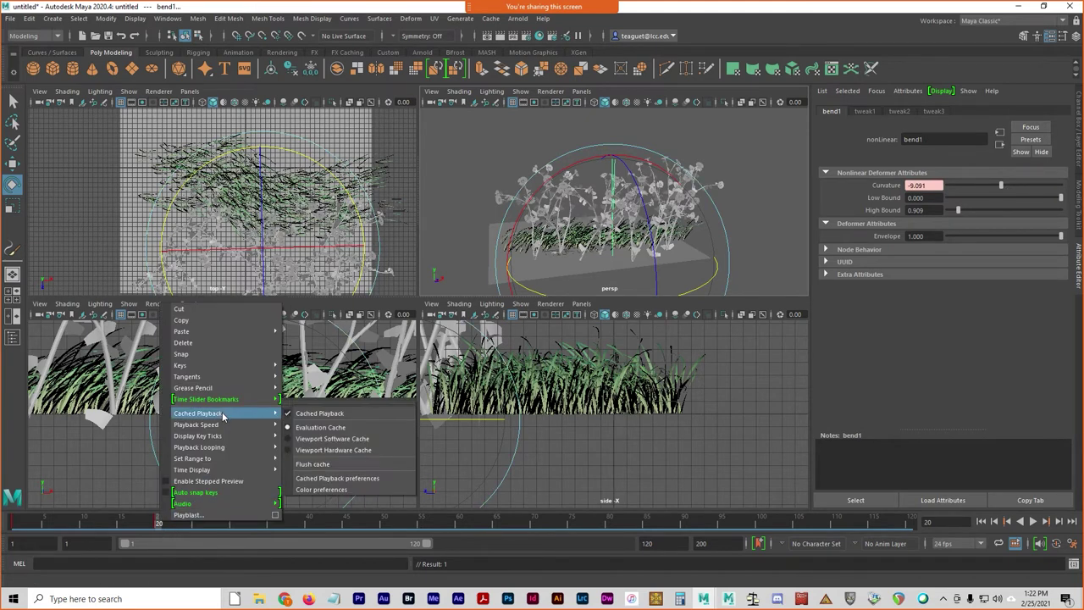
pyautogui.click(901, 190)
pyautogui.rightClick(901, 190)
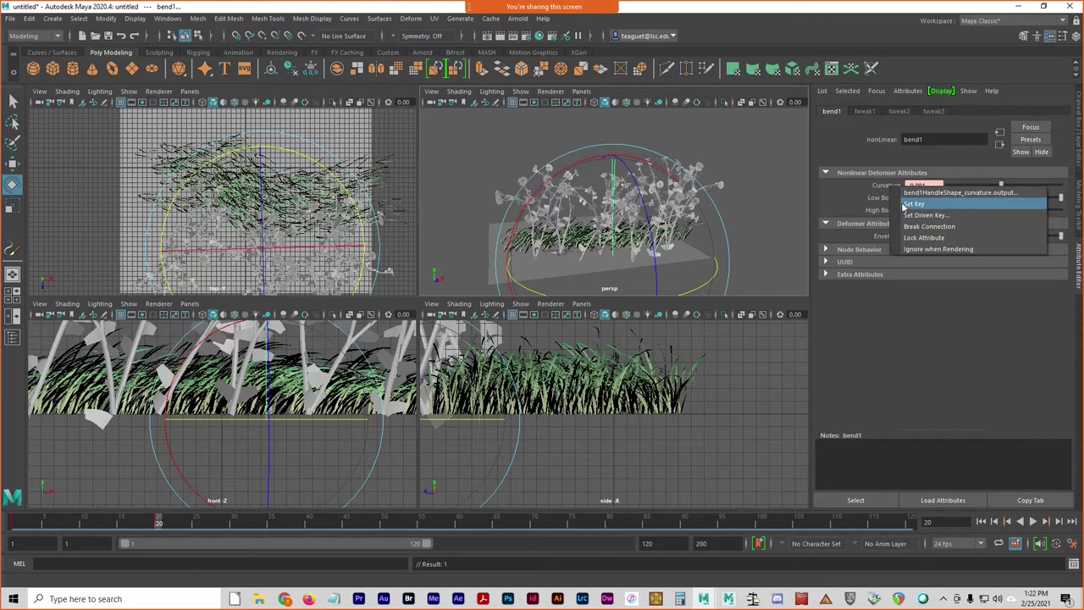
pyautogui.click(915, 210)
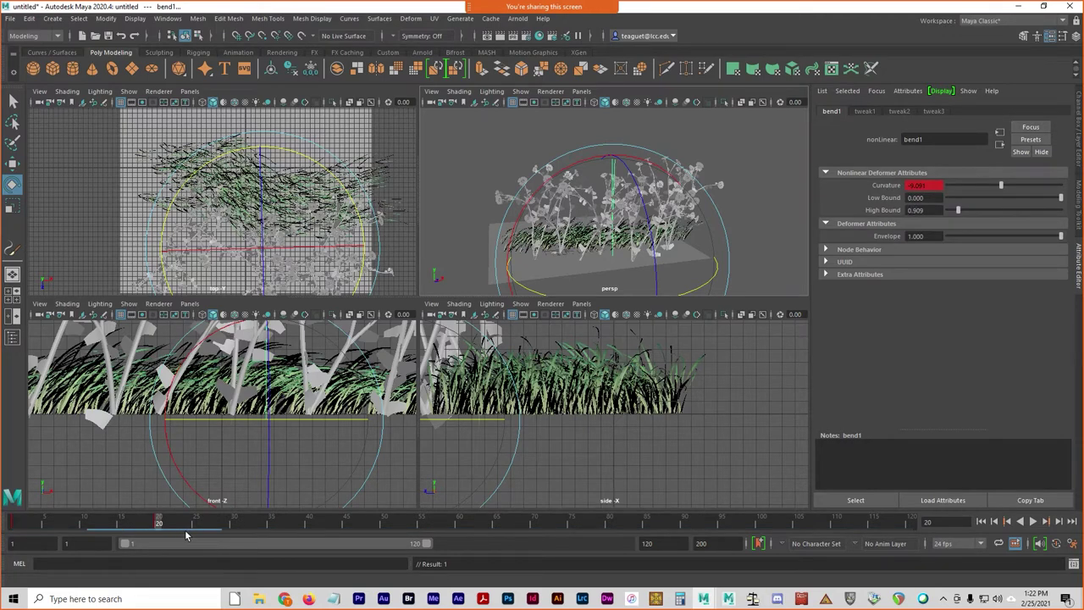
# - Advance to frame 40 and key Curvature at 10.909
pyautogui.hotkey('alt', 'v')
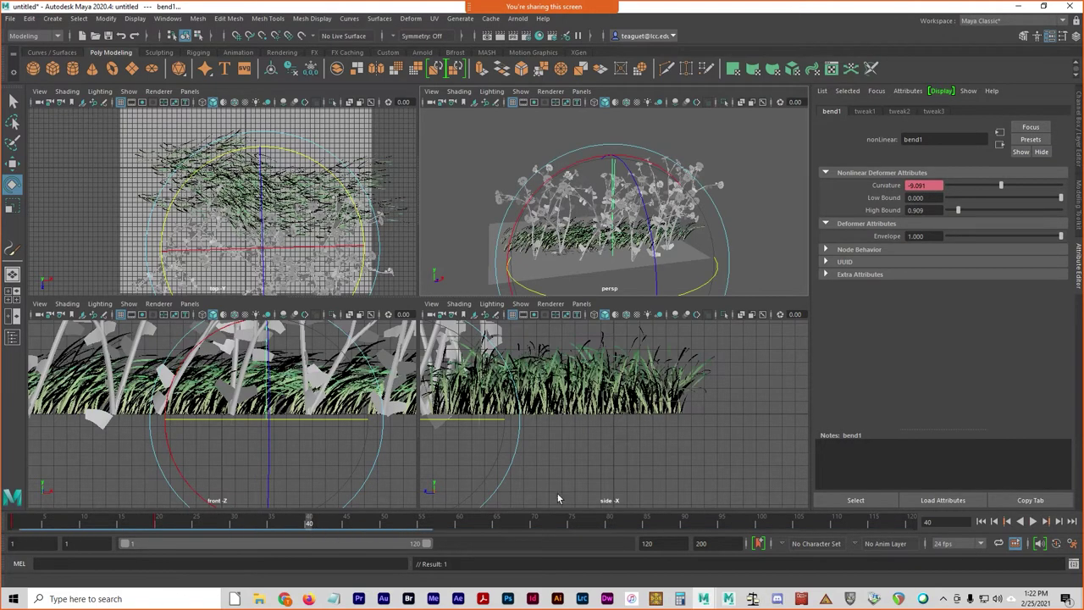
pyautogui.hotkey('alt', 'v')
pyautogui.rightClick(890, 195)
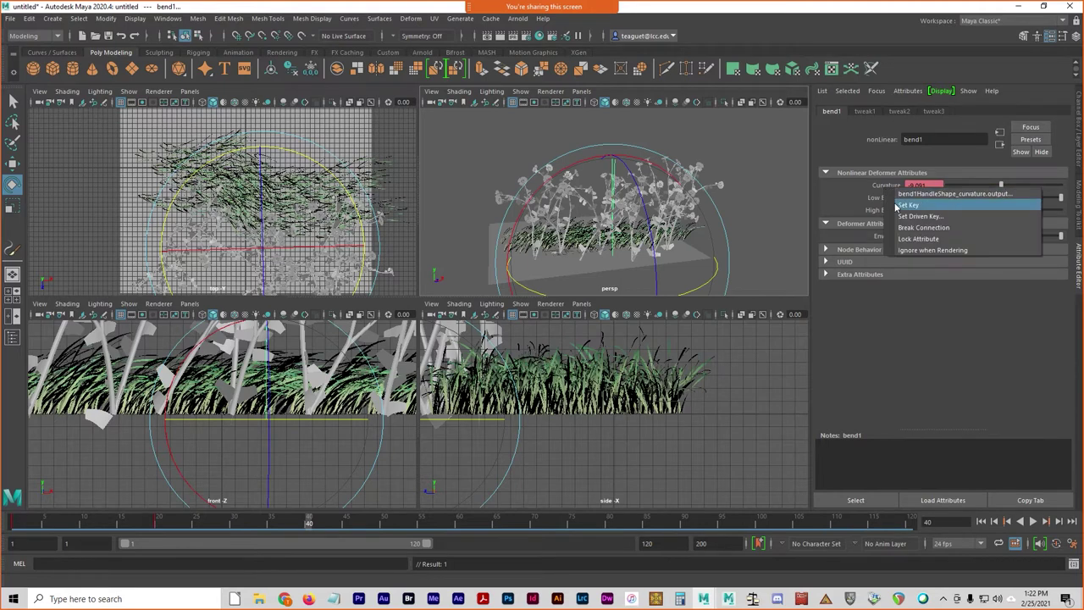
pyautogui.click(915, 208)
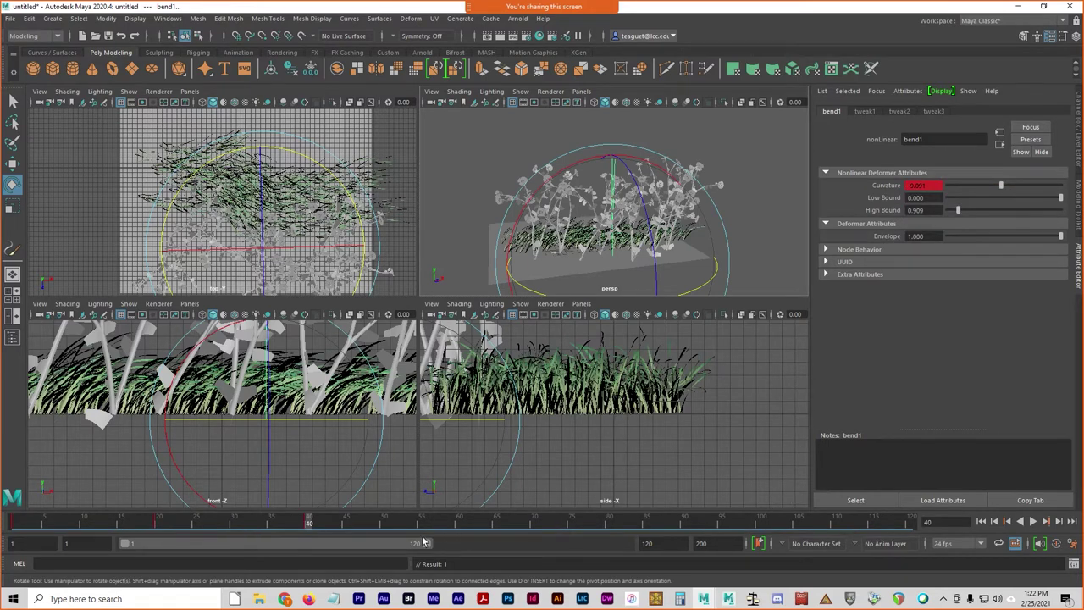
pyautogui.moveTo(1007, 187); pyautogui.dragTo(1013, 186)
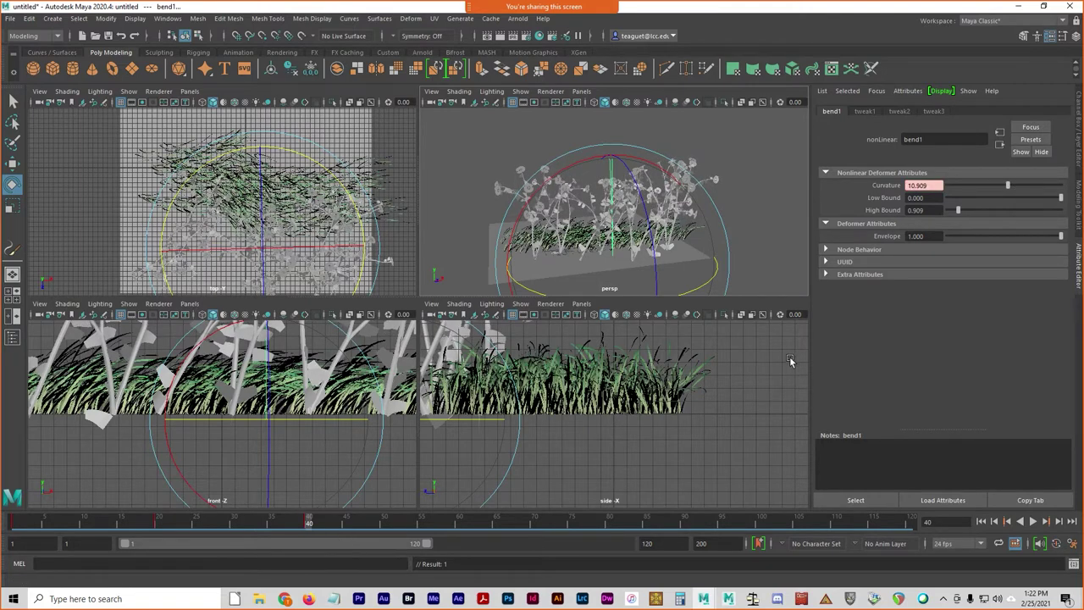
pyautogui.rightClick(892, 187)
pyautogui.click(915, 200)
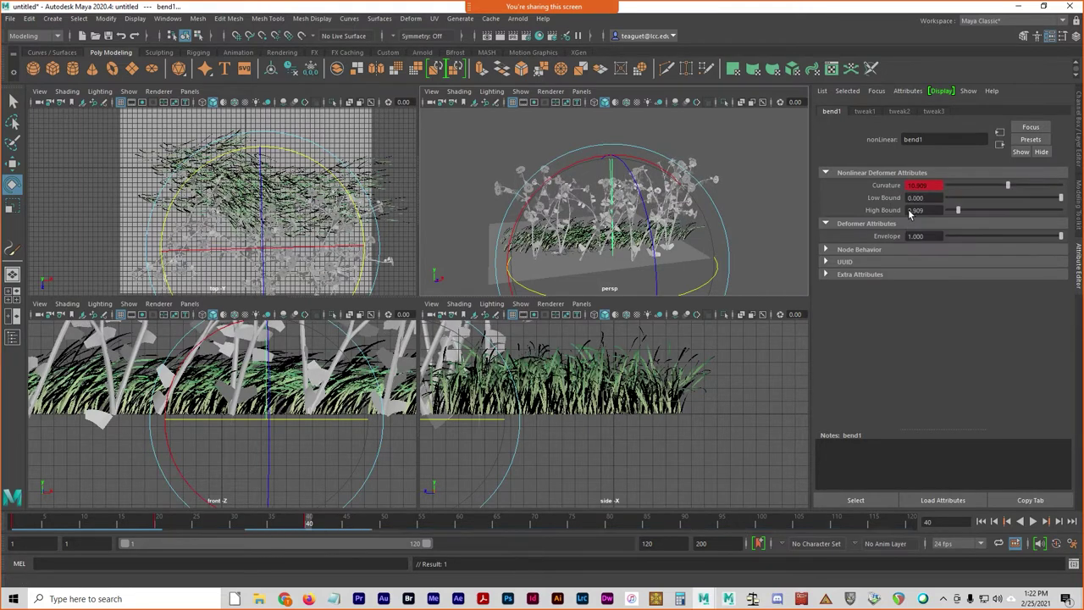
# - Play from frame 1 to 105, orbit the perspective view, and render the current frame
pyautogui.click(981, 522)
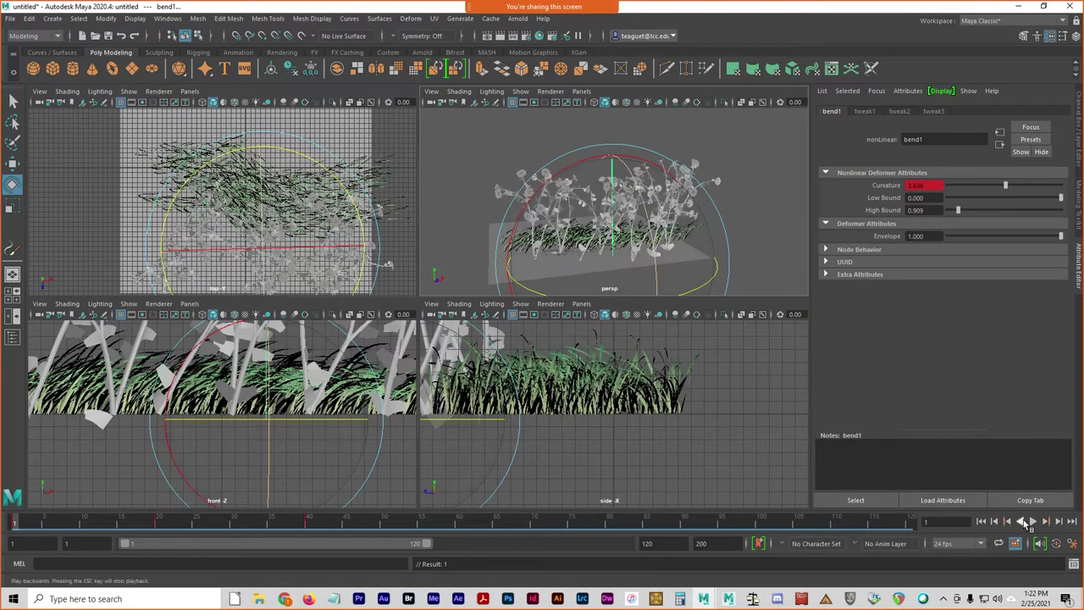
pyautogui.click(1035, 524)
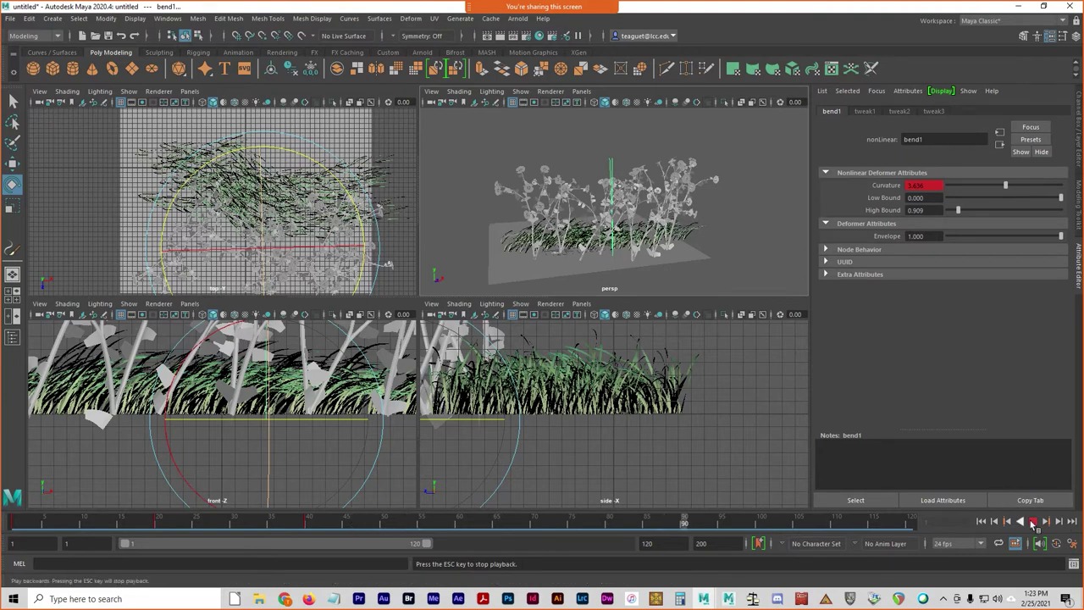
pyautogui.press('Escape')
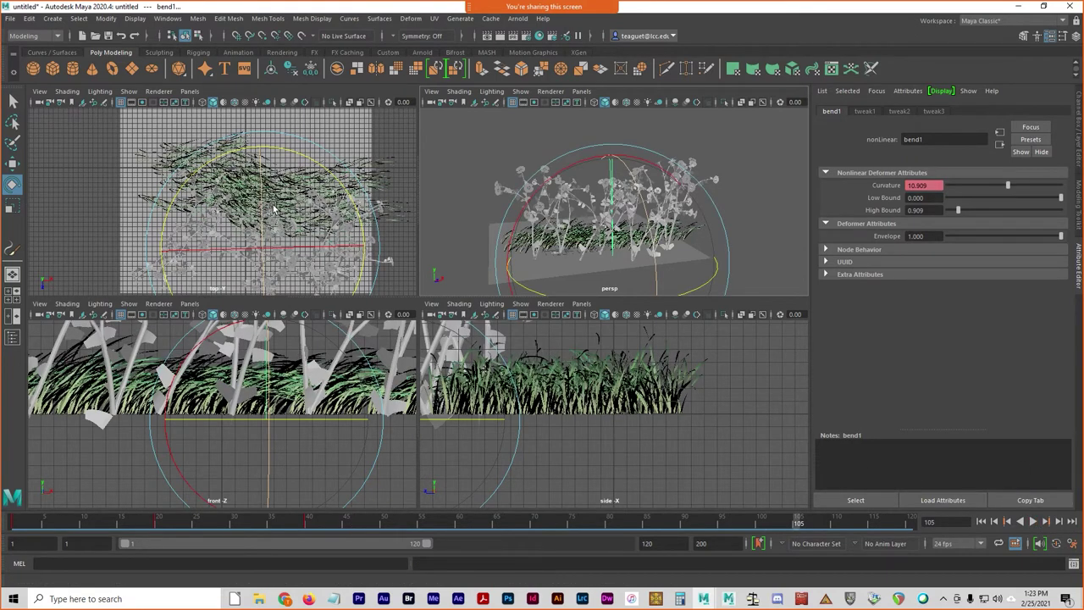
pyautogui.scroll(-2, 358, 258)
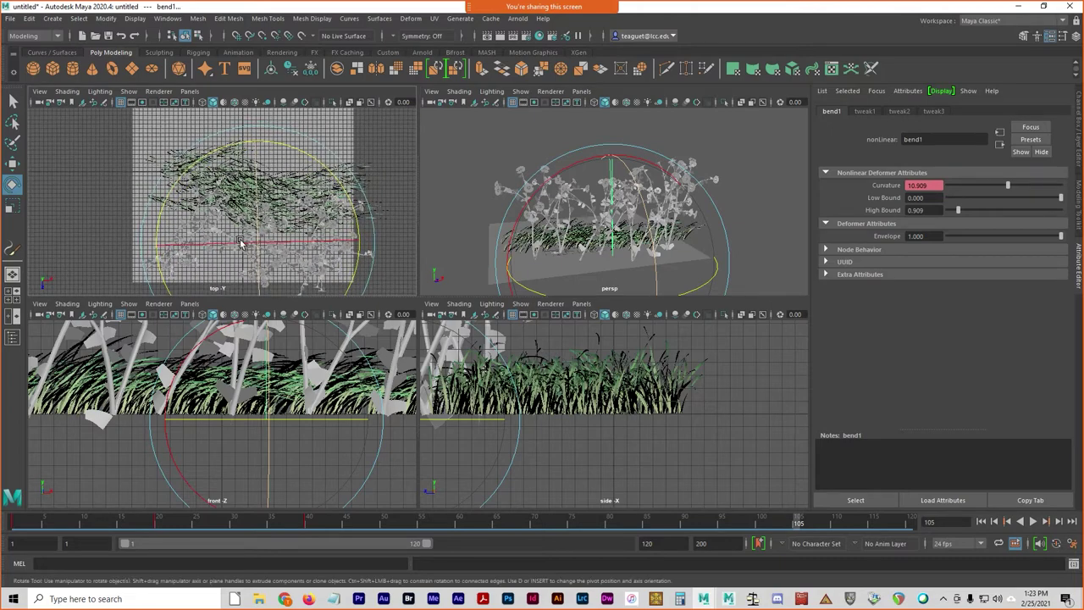
pyautogui.keyDown('alt'); pyautogui.moveTo(357, 258); pyautogui.dragTo(368, 254); pyautogui.keyUp('alt')
pyautogui.keyDown('alt'); pyautogui.moveTo(542, 254); pyautogui.dragTo(597, 256); pyautogui.keyUp('alt')
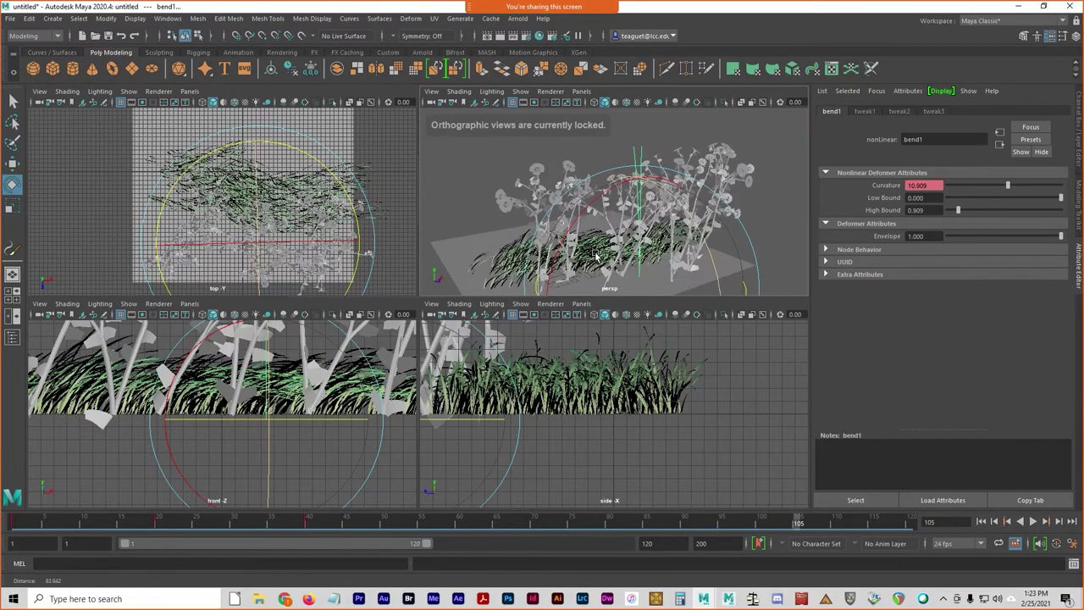
pyautogui.click(501, 38)
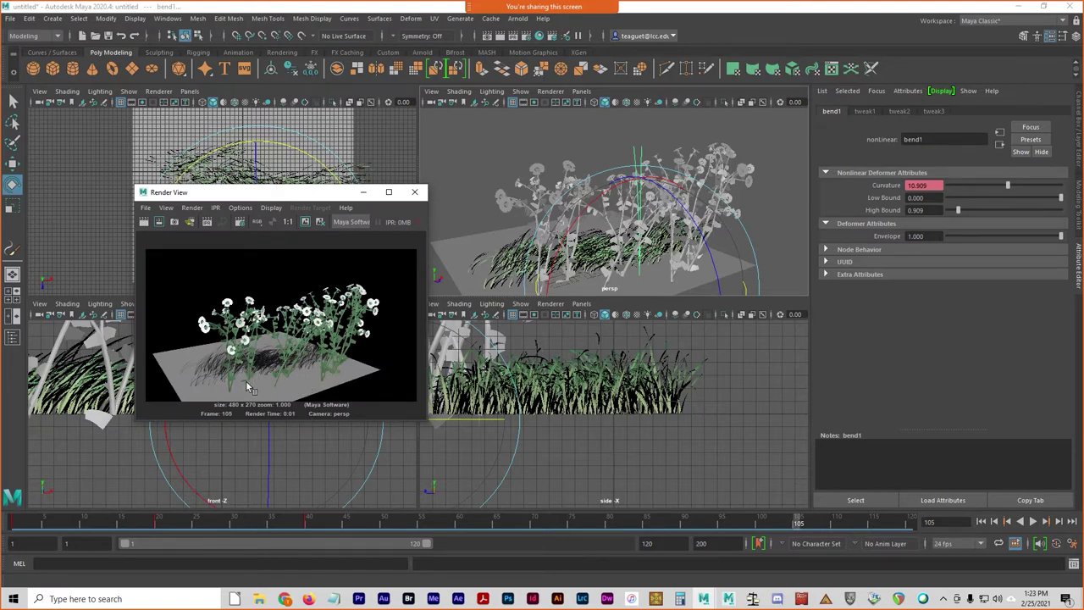
# - Select the grass Paint Effects stroke and close the Render View window
pyautogui.click(527, 267)
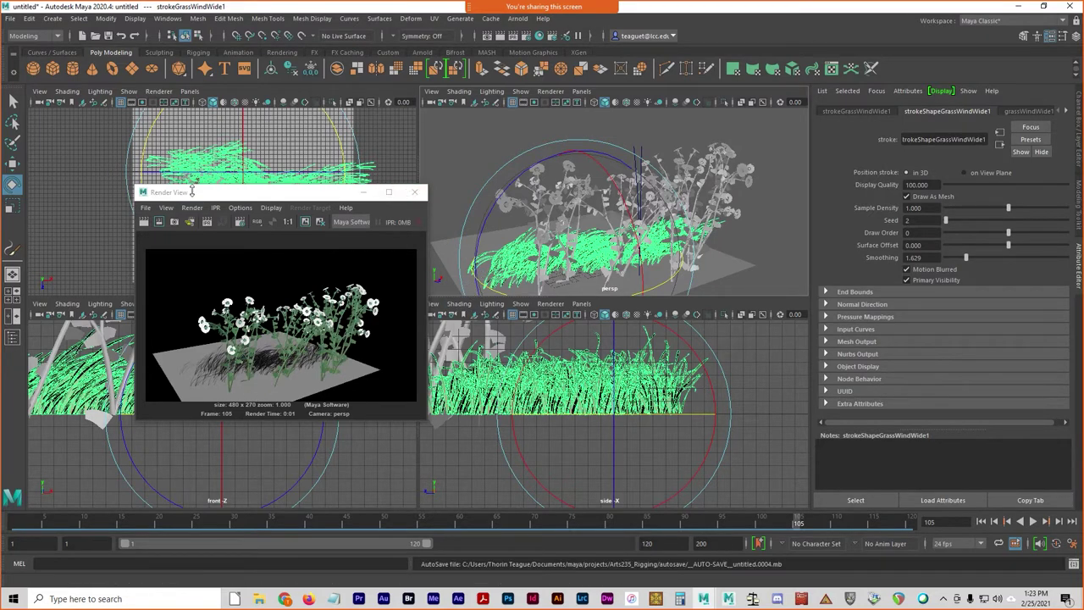
pyautogui.click(414, 191)
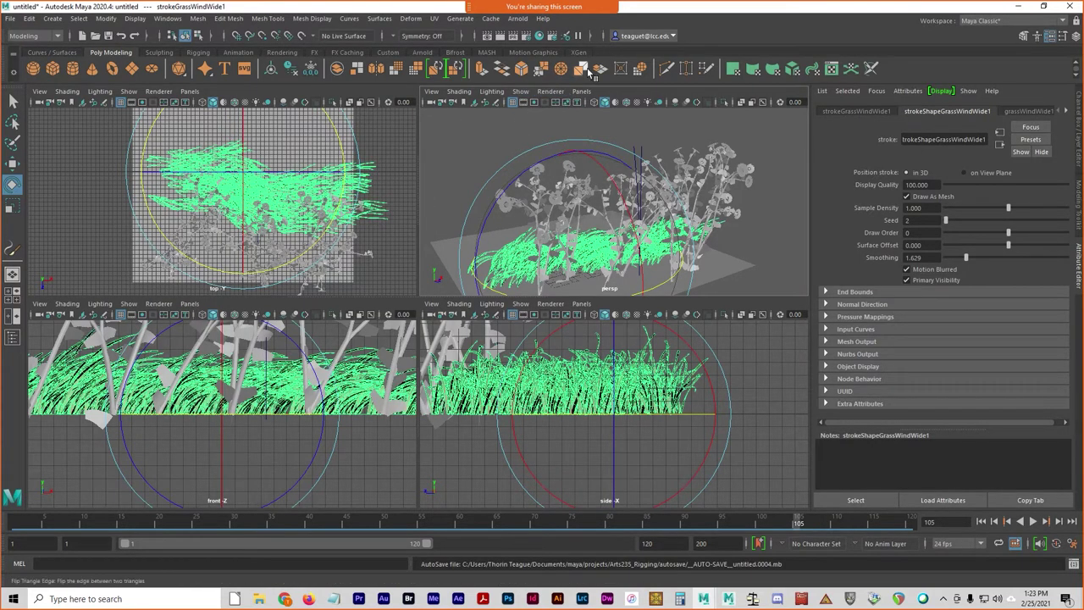
# - Convert the grass strokes with Modify > Convert > Paint Effects to Polygons
pyautogui.click(106, 18)
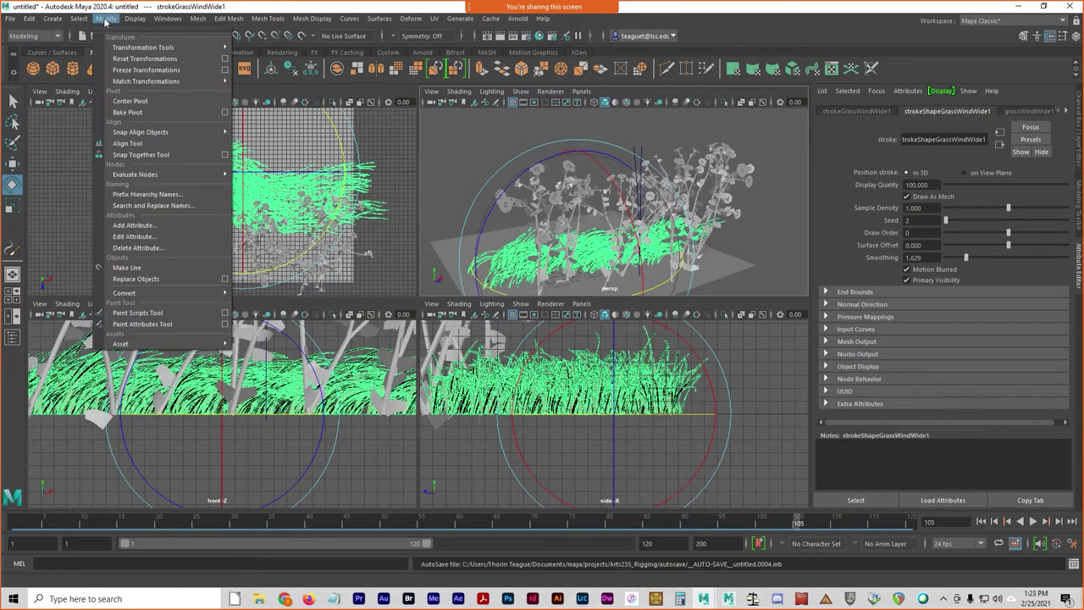
pyautogui.moveTo(161, 183)
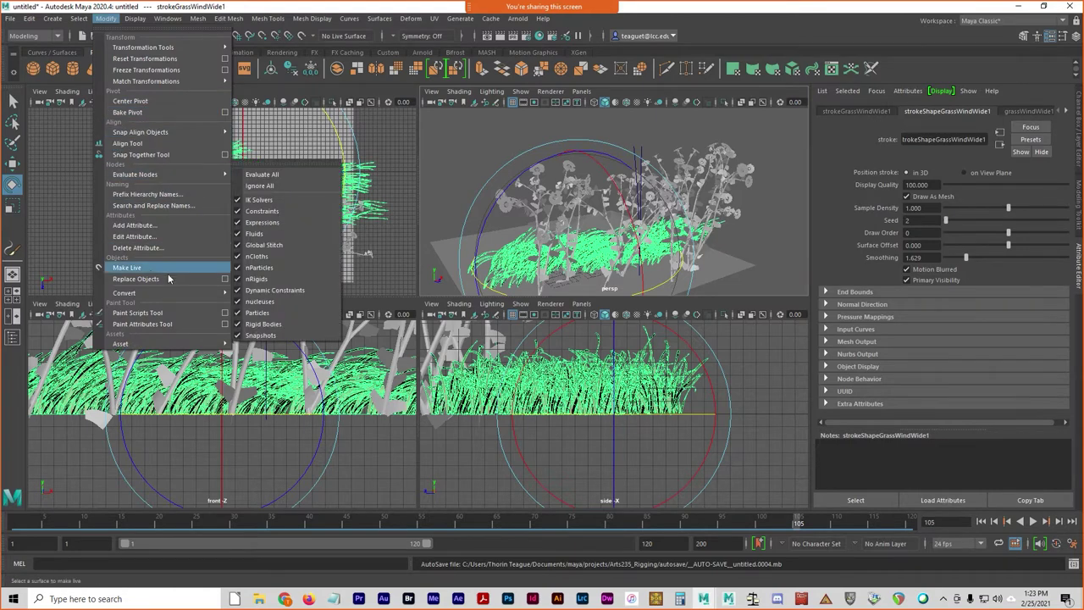
pyautogui.moveTo(127, 293)
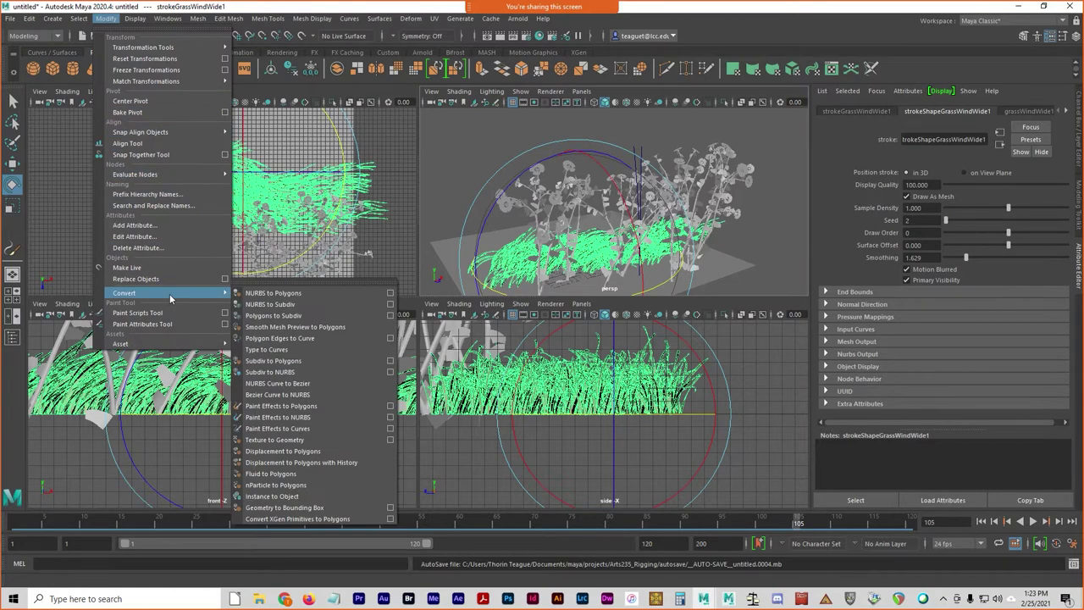
pyautogui.click(318, 406)
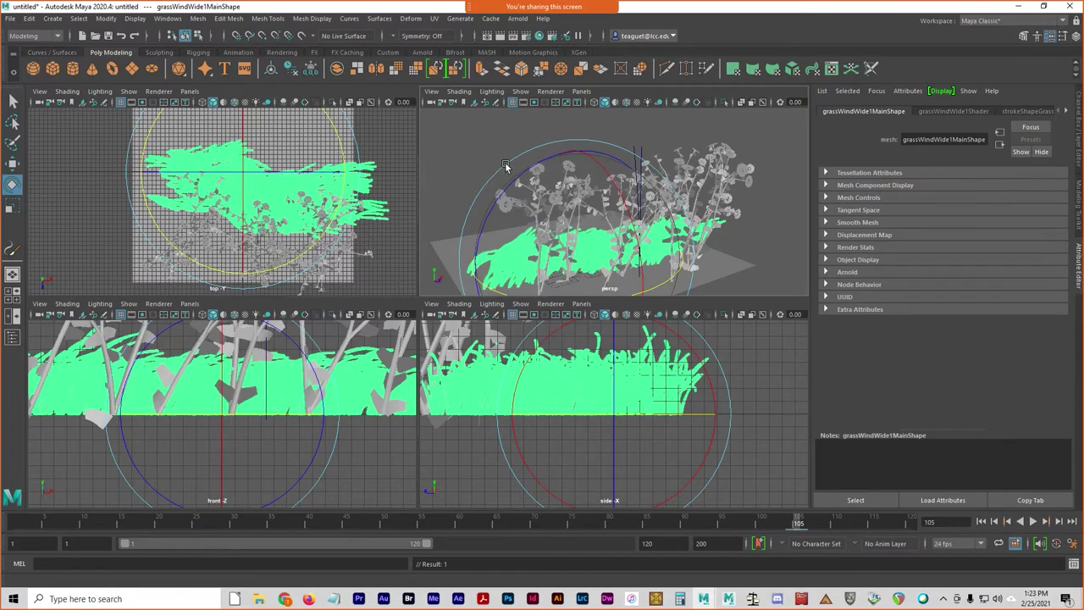
# - Deselect the mesh, render a test frame to check the grass, and close Render View
pyautogui.click(448, 203)
pyautogui.click(501, 35)
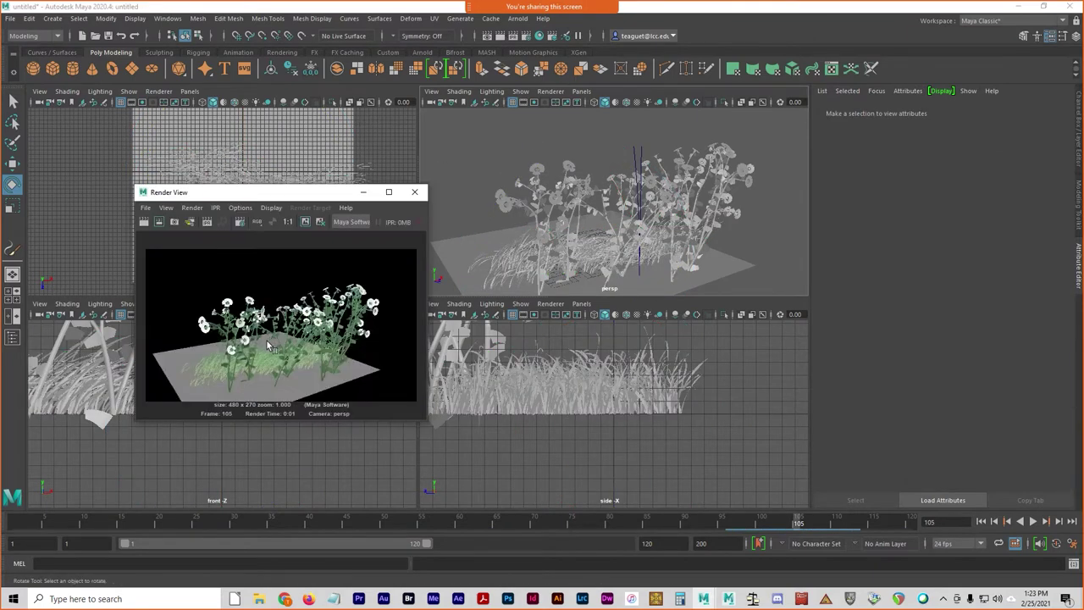
pyautogui.click(415, 191)
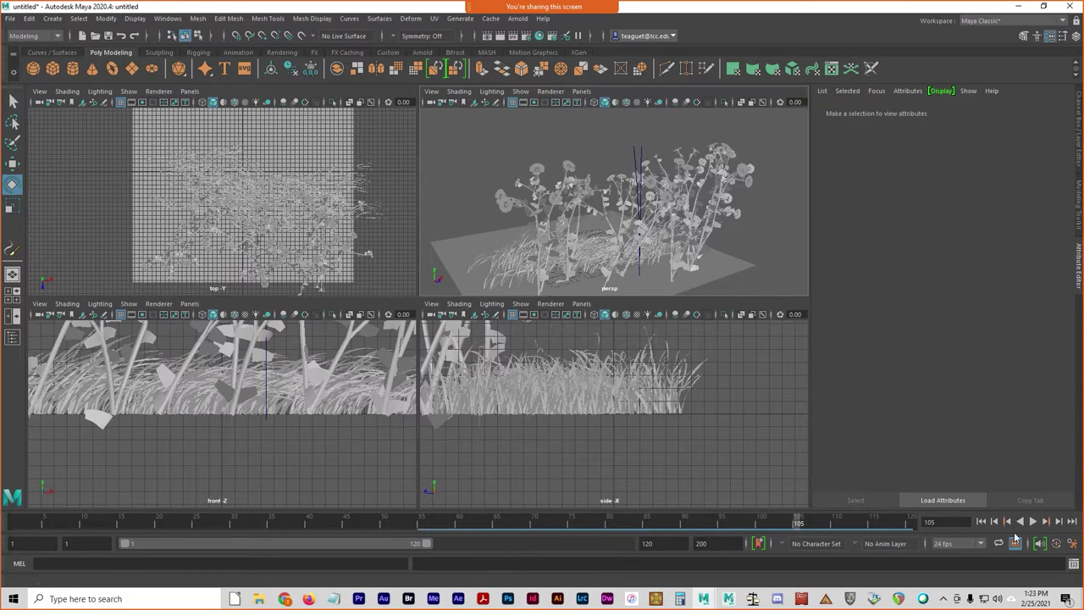
# - Play the grass animation and stop it at frame 64
pyautogui.click(1032, 521)
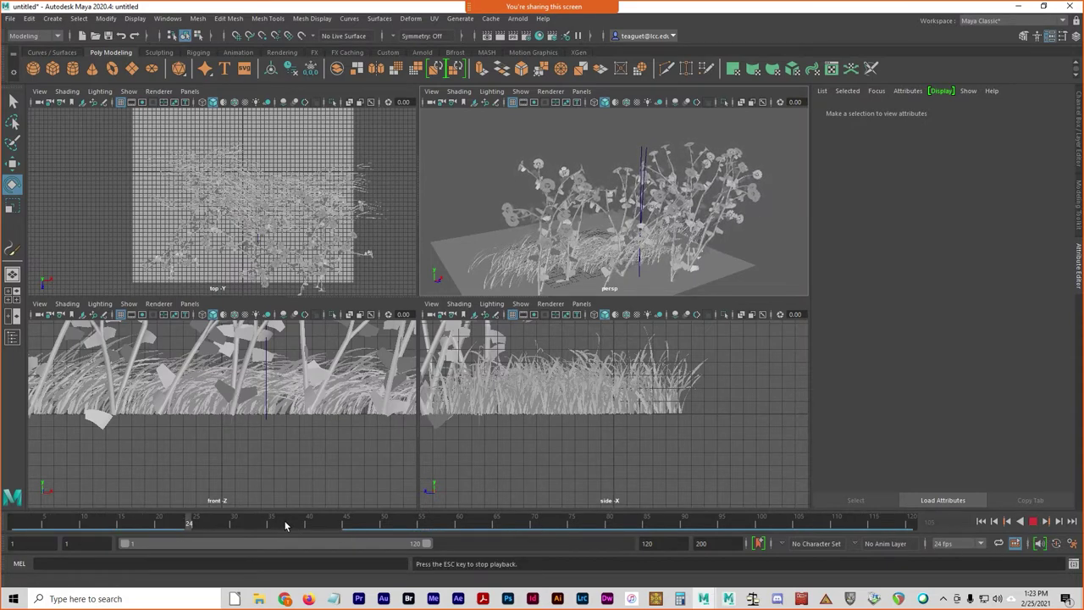
pyautogui.click(310, 485)
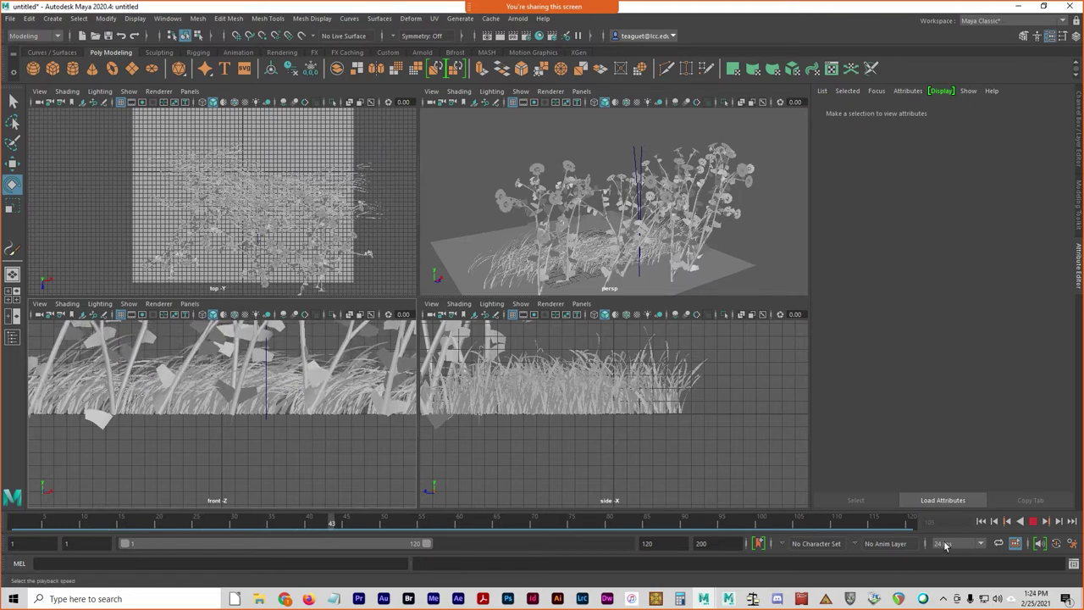
pyautogui.click(1033, 521)
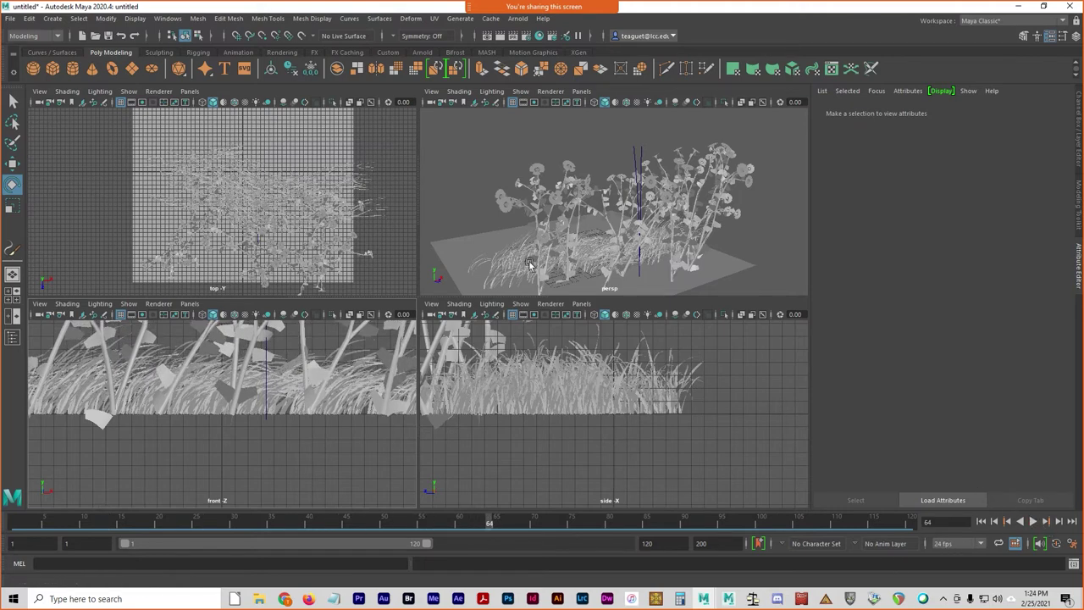
# - Select the flowers and then the grass to inspect them, then clear the selection
pyautogui.click(576, 211)
pyautogui.click(480, 194)
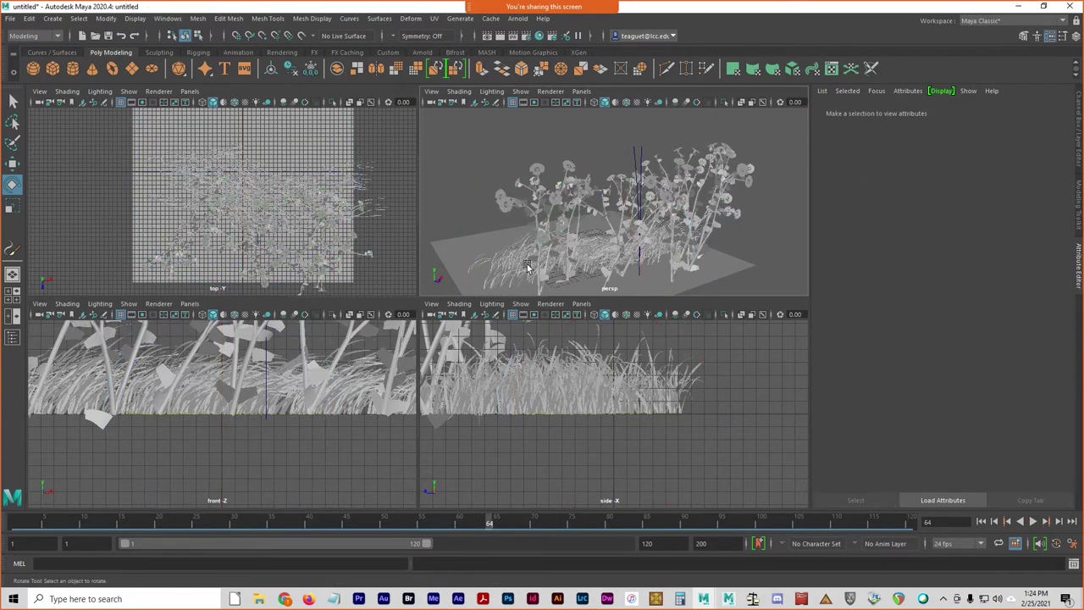
pyautogui.click(527, 267)
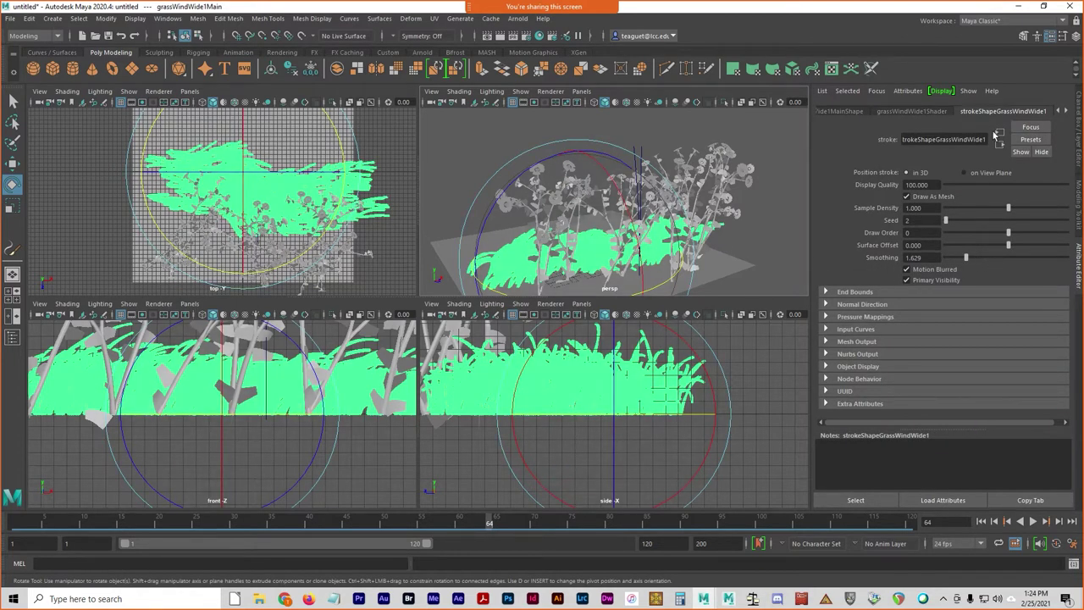
pyautogui.click(454, 188)
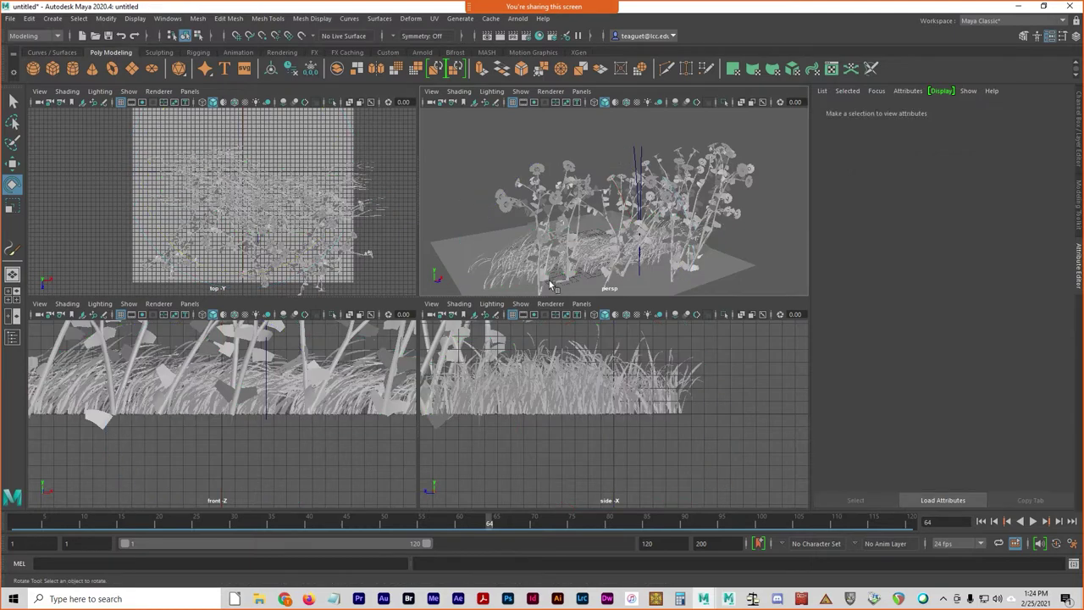
pyautogui.click(10, 18)
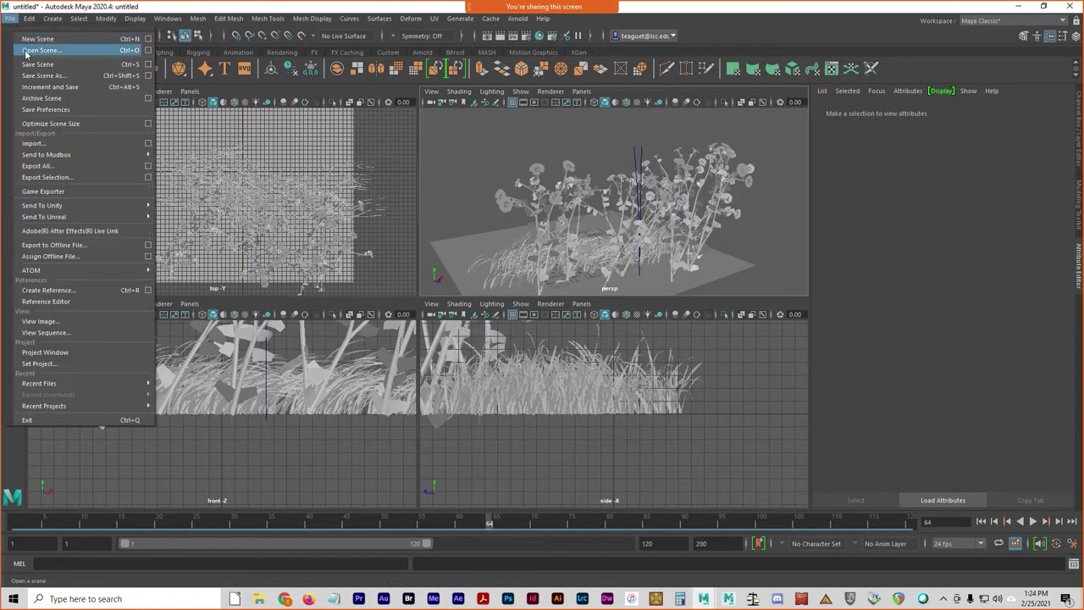
# - Cancel Open Scene, then create a New Scene choosing Don't Save for the grass scene
pyautogui.click(27, 41)
pyautogui.click(762, 557)
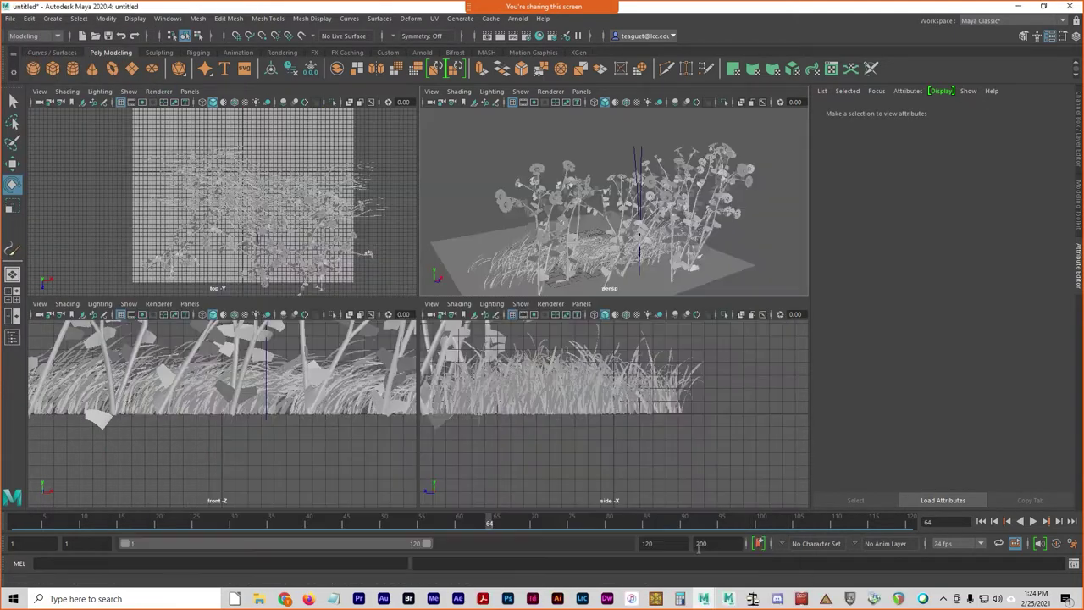
pyautogui.click(10, 18)
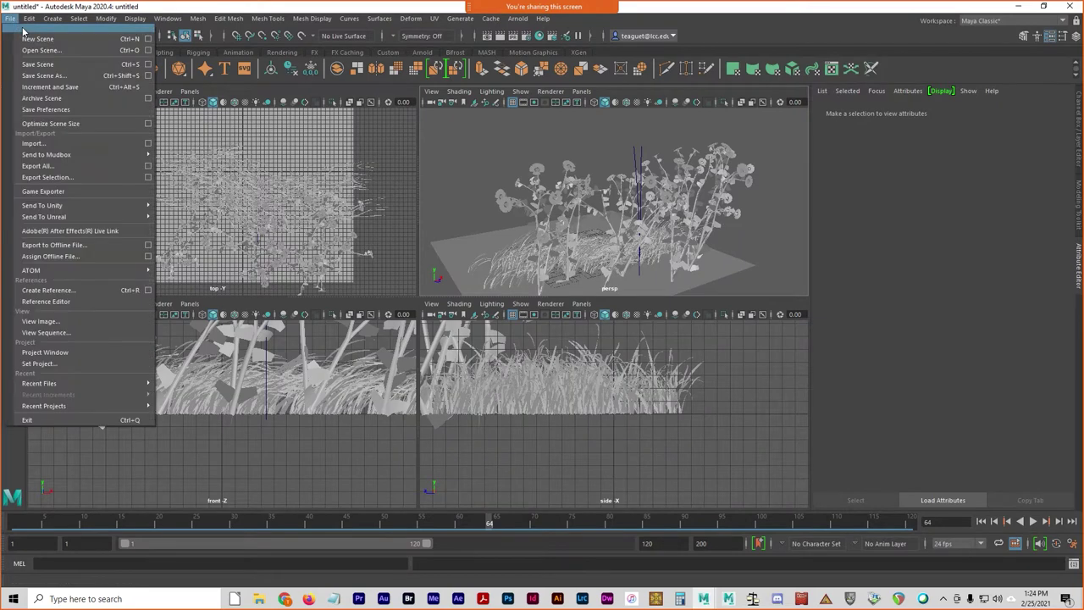
pyautogui.click(37, 44)
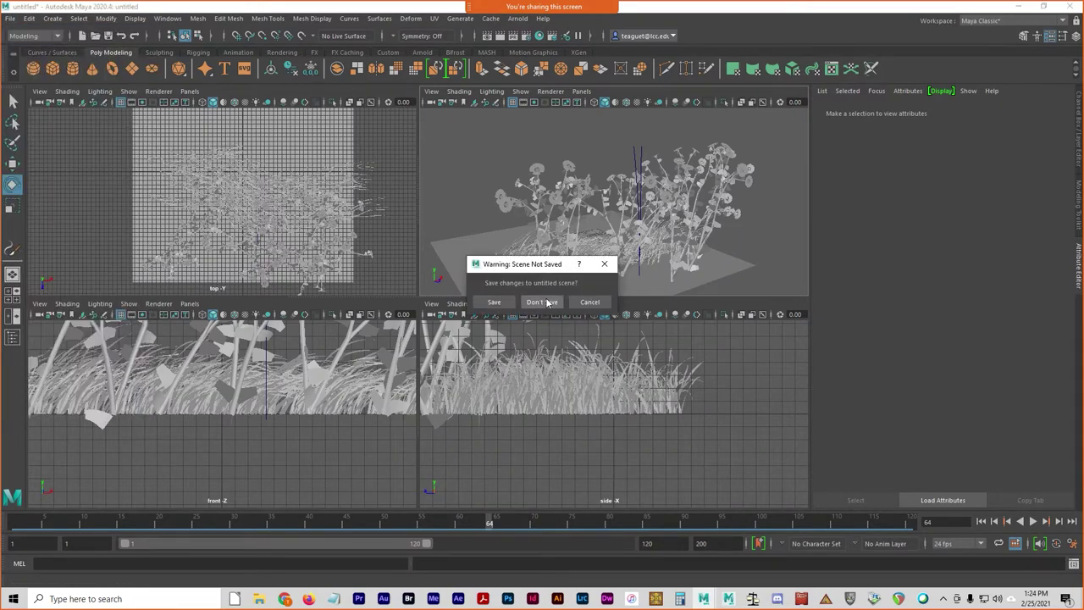
pyautogui.click(542, 302)
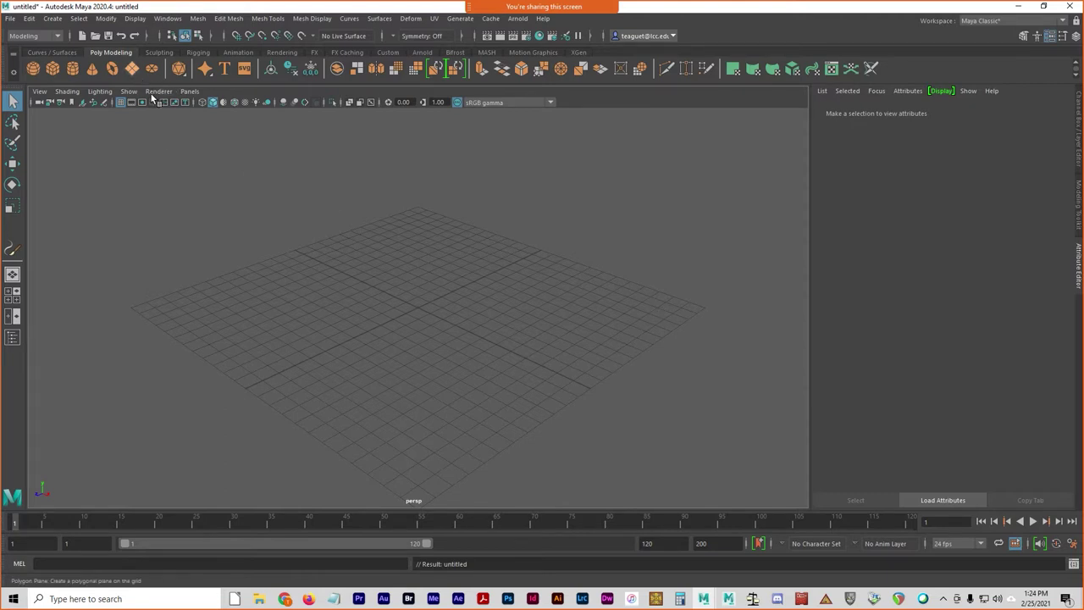
# - Scale pPlane1 up uniformly across the grid with the Scale tool (R)
pyautogui.press('r')
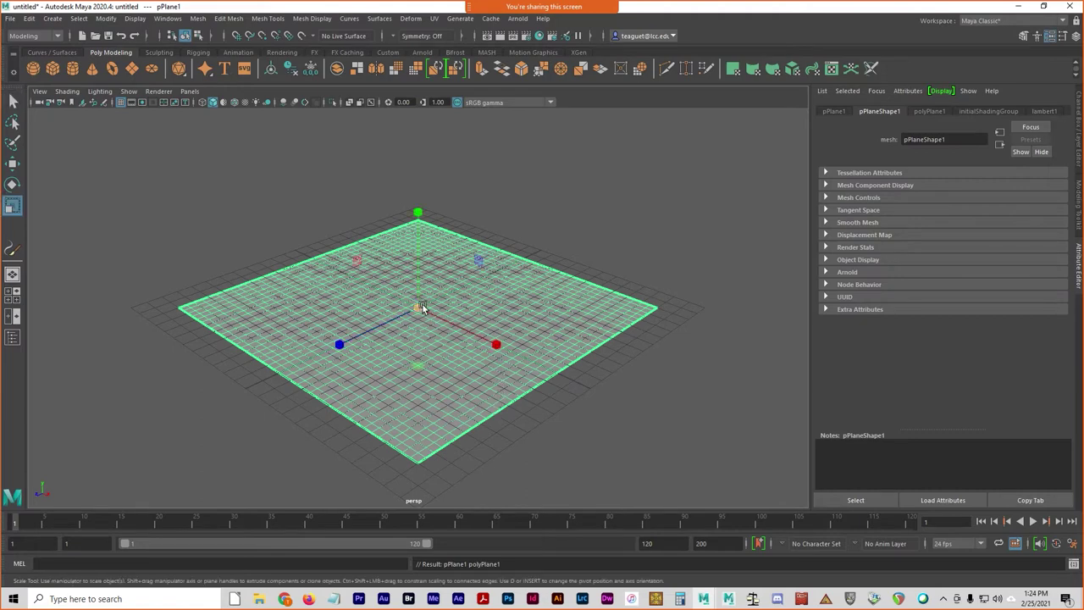
pyautogui.moveTo(423, 307); pyautogui.dragTo(513, 336)
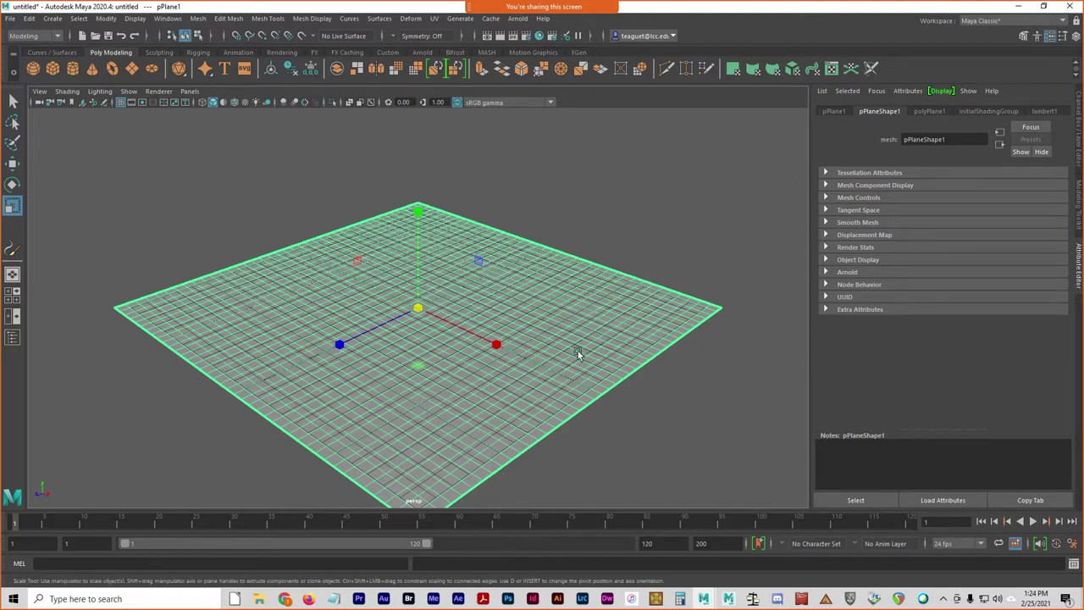
pyautogui.click(168, 18)
pyautogui.moveTo(216, 73)
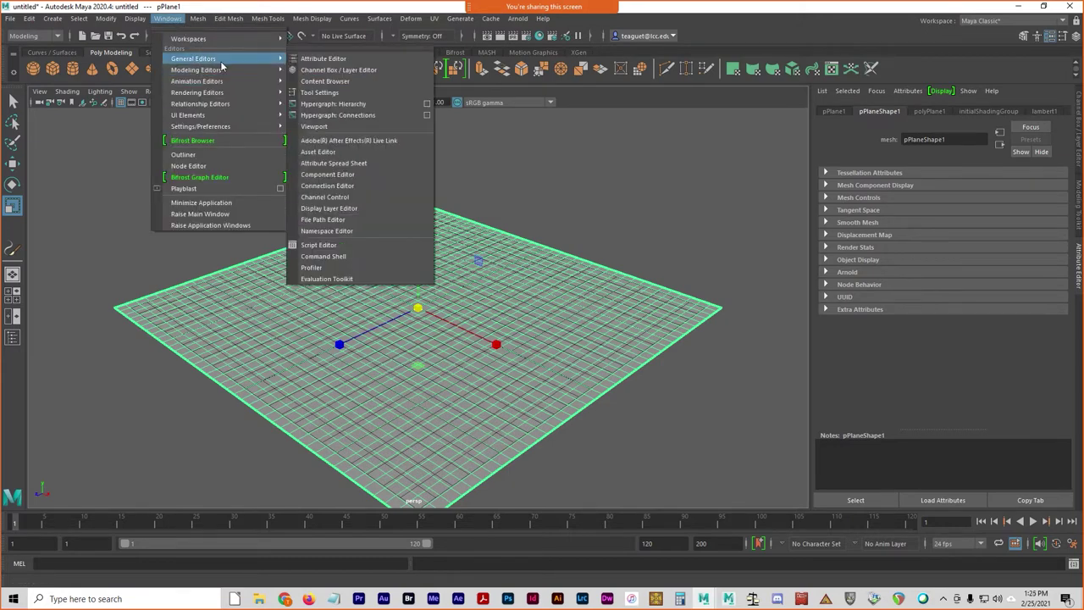
pyautogui.moveTo(222, 93)
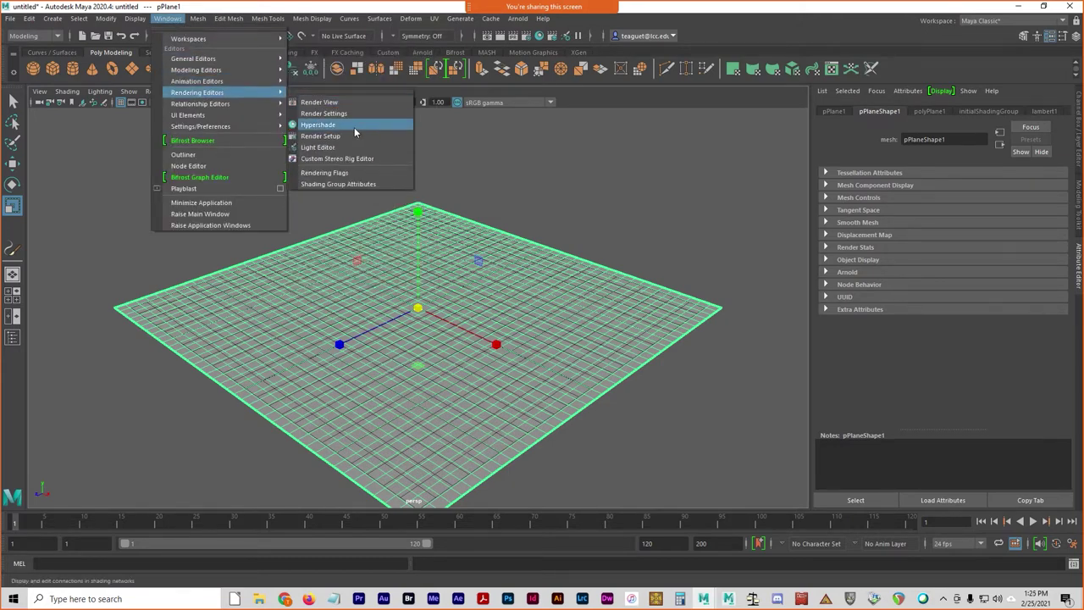
# - In Hypershade, create a new Lambert material and assign it to the plane
pyautogui.click(319, 125)
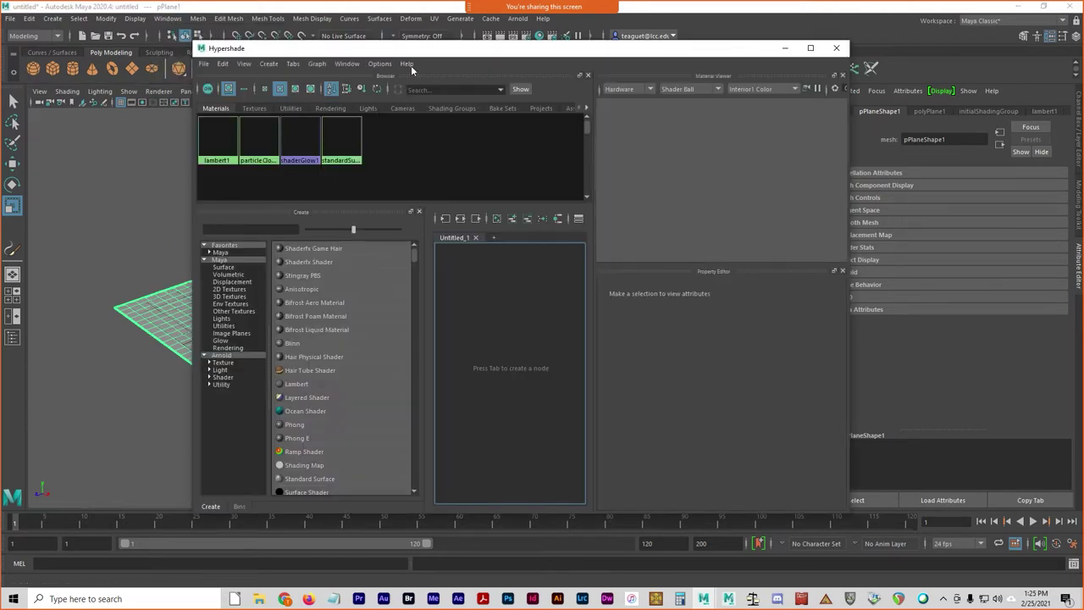
pyautogui.moveTo(400, 55); pyautogui.dragTo(581, 79)
pyautogui.moveTo(290, 287); pyautogui.dragTo(264, 578, button='right')
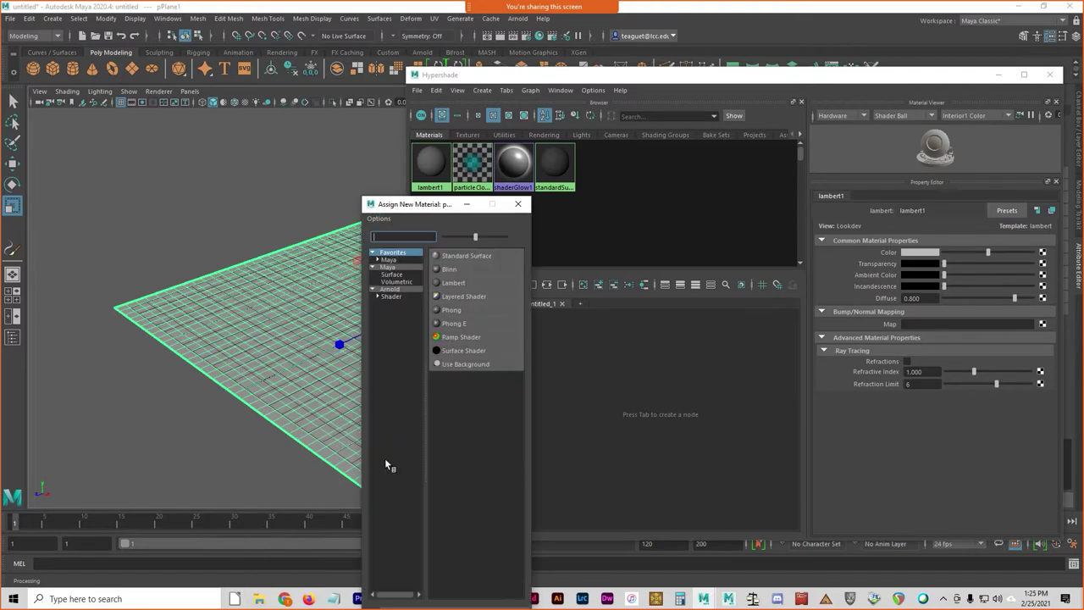
pyautogui.click(461, 284)
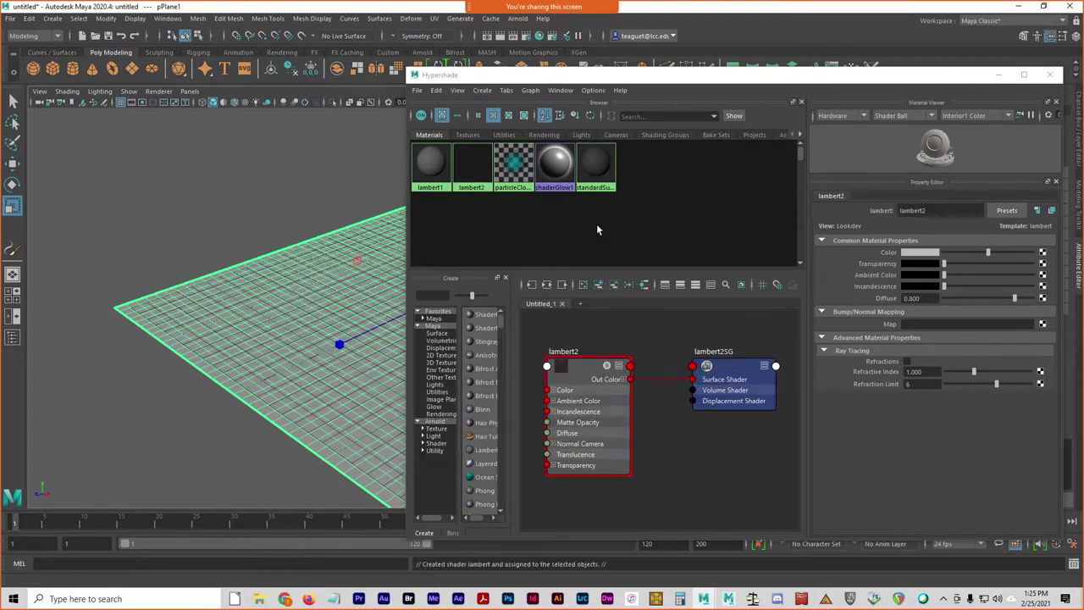
# - Rename the material to 'ground' and bring the YouTube browser window to the front
pyautogui.moveTo(752, 81); pyautogui.dragTo(593, 73)
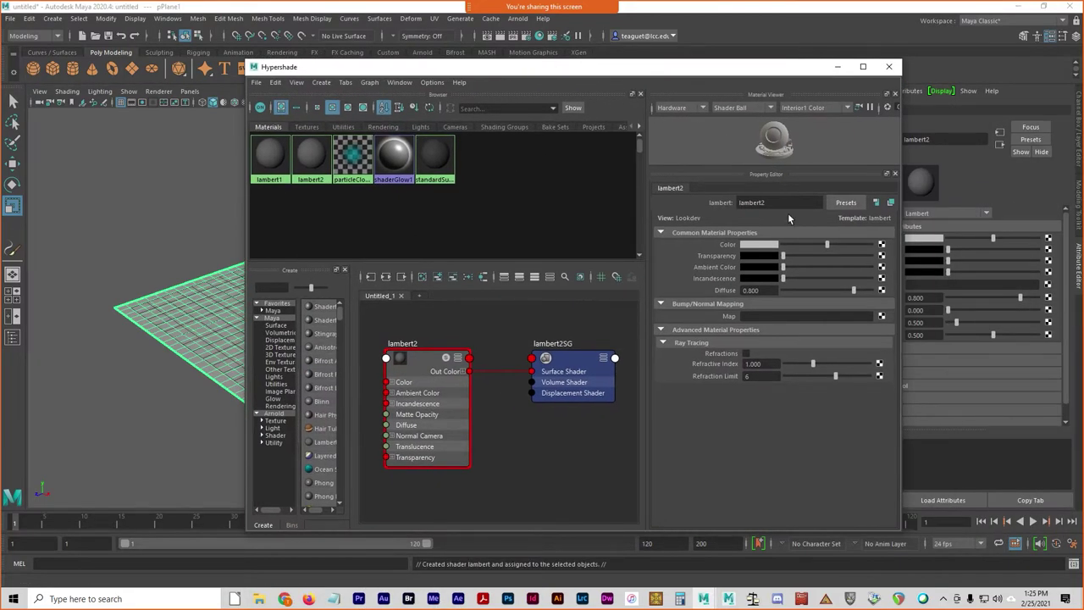
pyautogui.moveTo(767, 203); pyautogui.dragTo(727, 209)
pyautogui.write('ground')
pyautogui.press('Return')
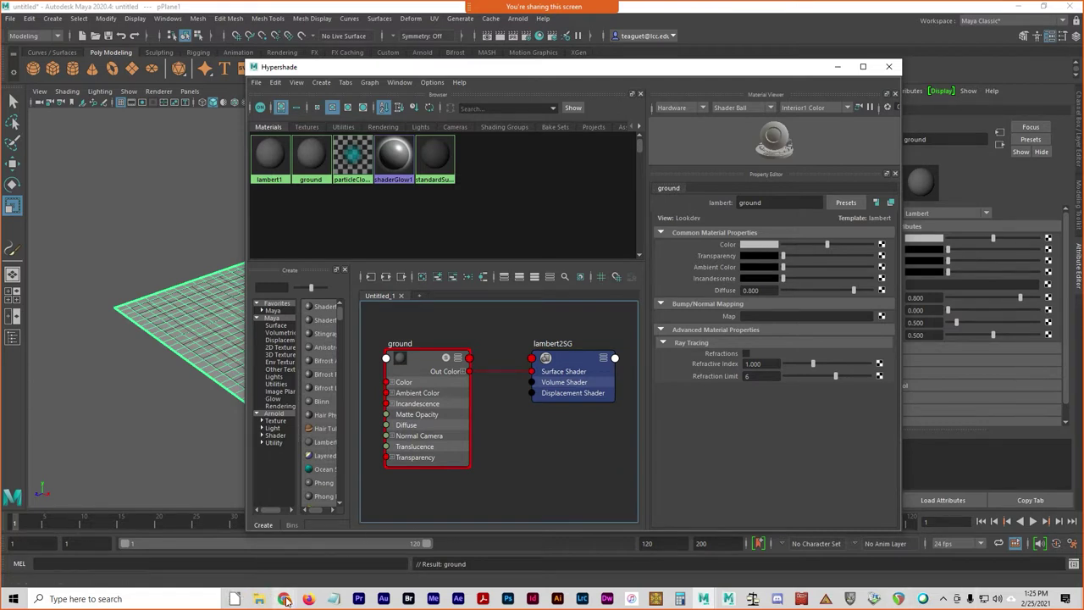
pyautogui.click(285, 598)
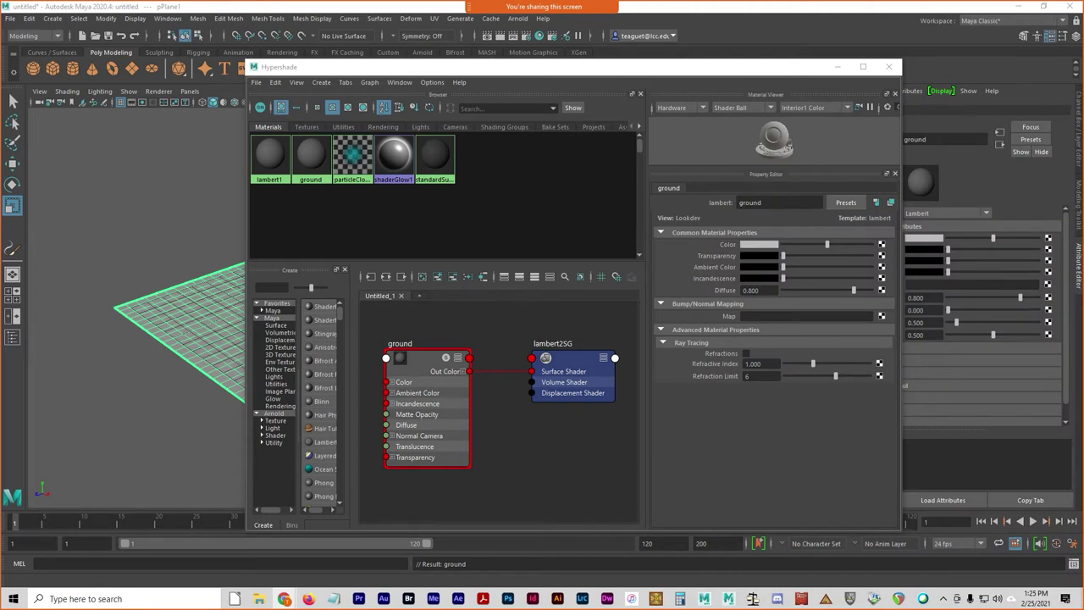
pyautogui.hotkey('alt', 'Tab')
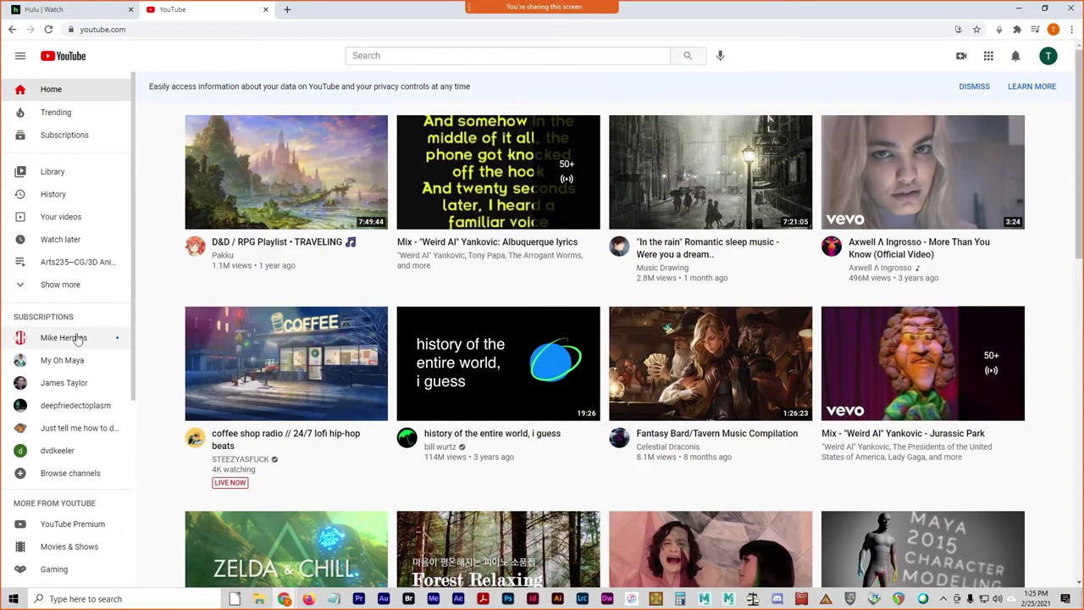
# - Expand the saved playlists in the sidebar and open the Modeling playlist
pyautogui.click(72, 284)
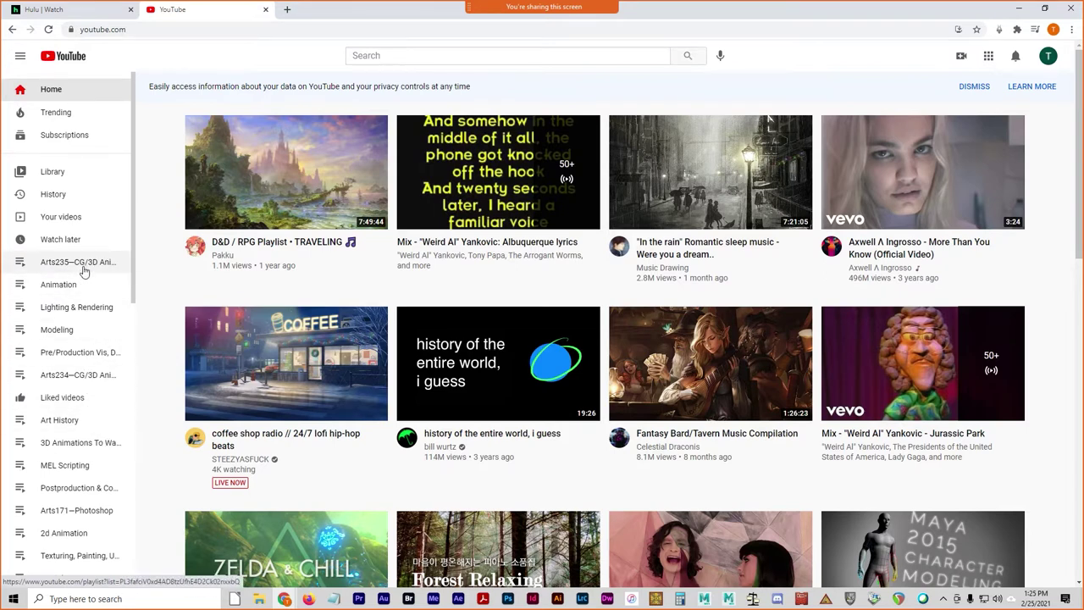
pyautogui.scroll(-1, 84, 471)
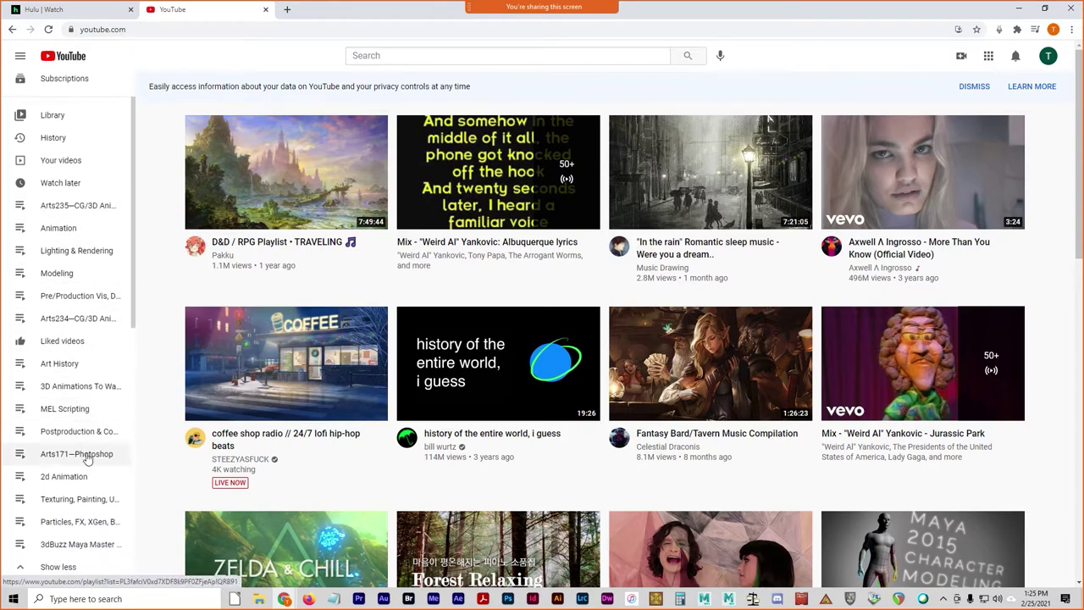
pyautogui.scroll(-2, 87, 542)
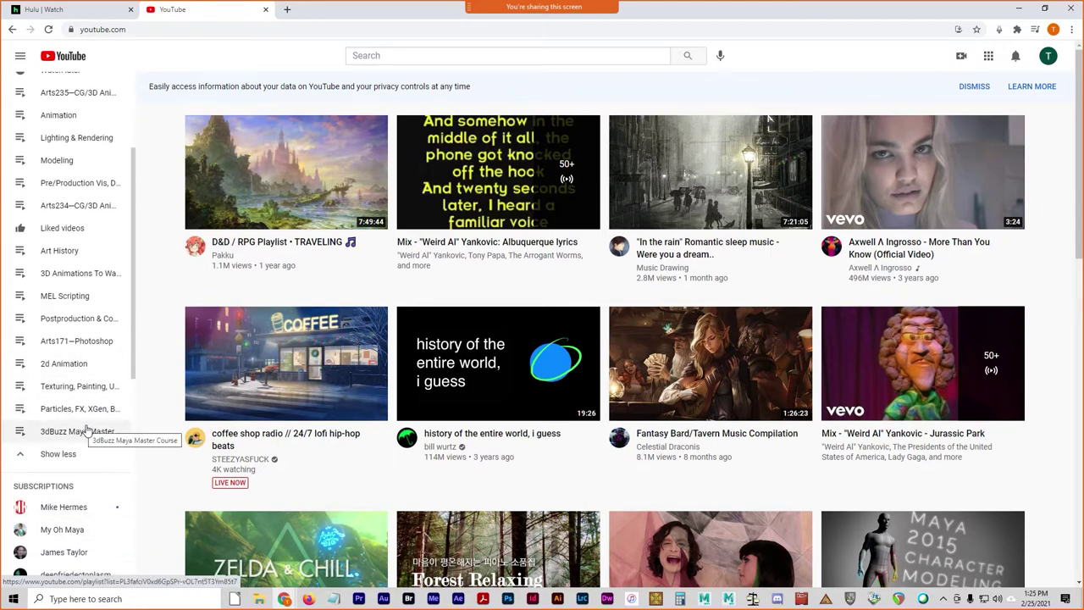
pyautogui.scroll(1, 93, 392)
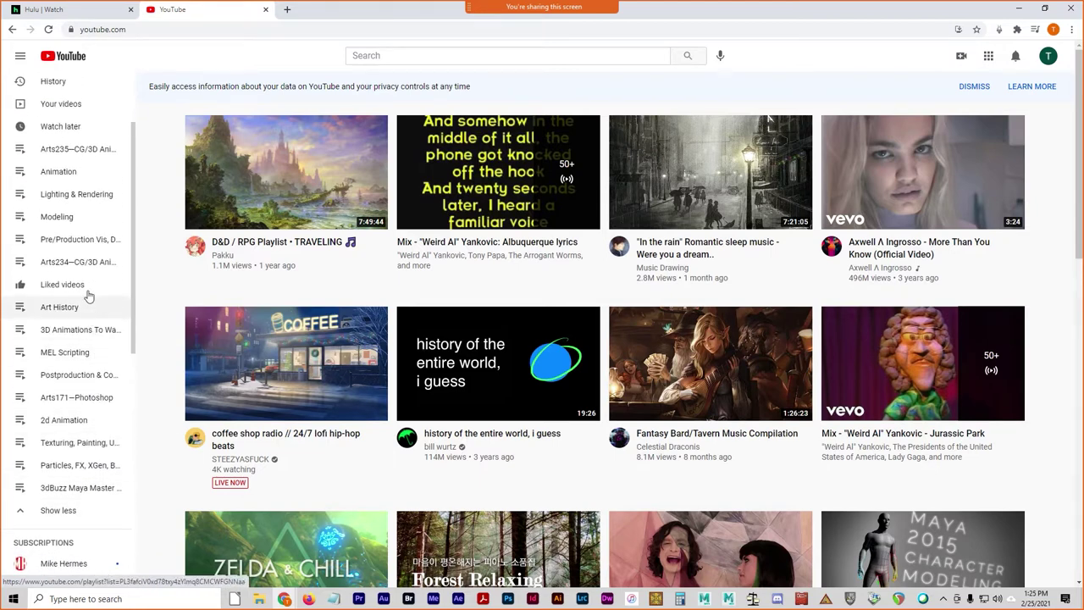
pyautogui.click(83, 217)
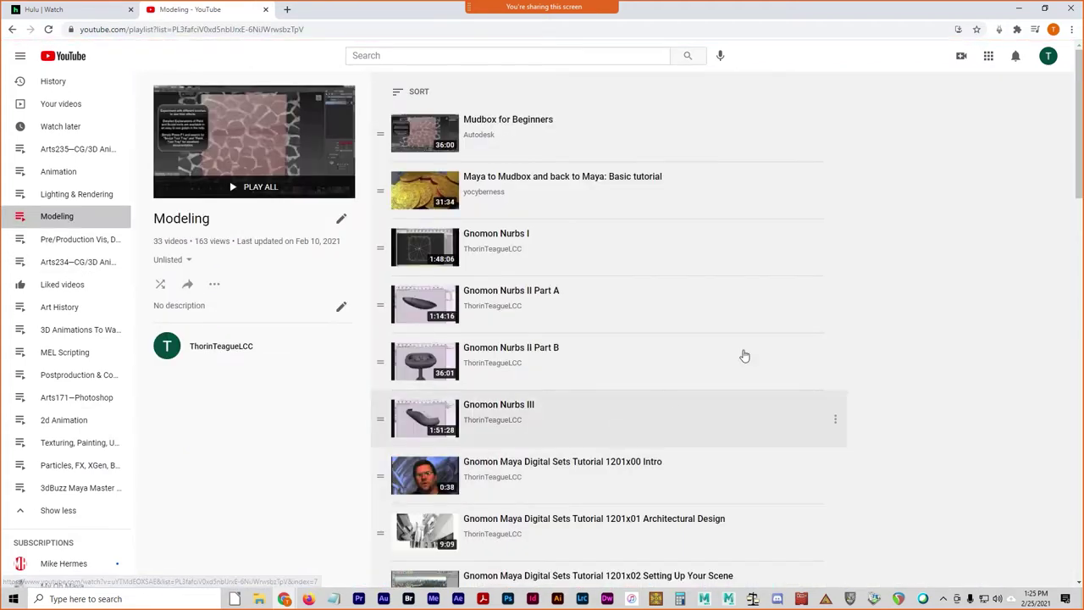
pyautogui.scroll(-3, 971, 339)
pyautogui.scroll(-7, 972, 339)
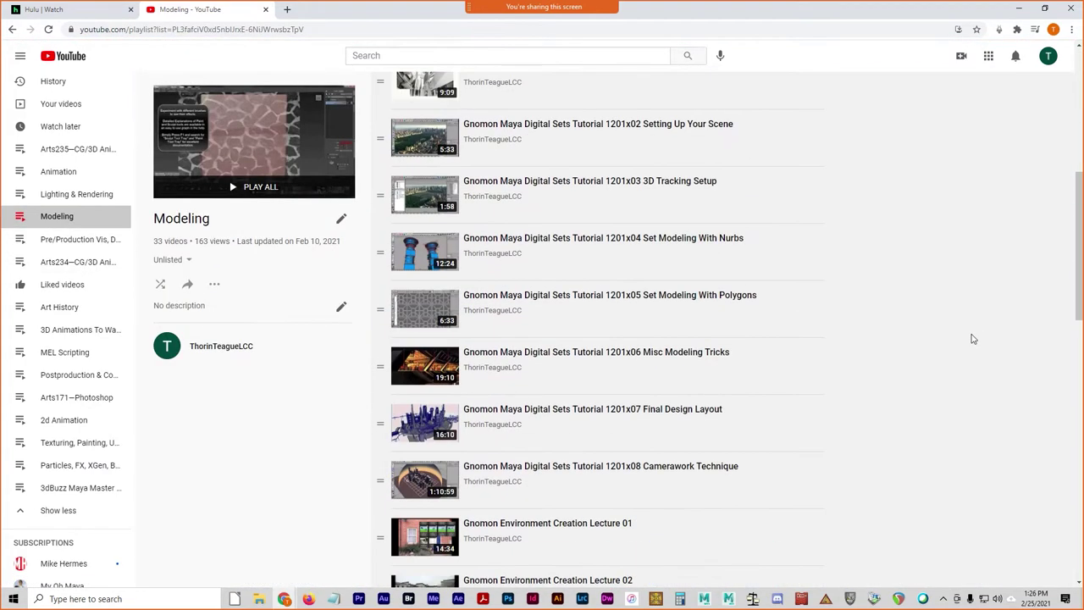
pyautogui.scroll(-7, 971, 340)
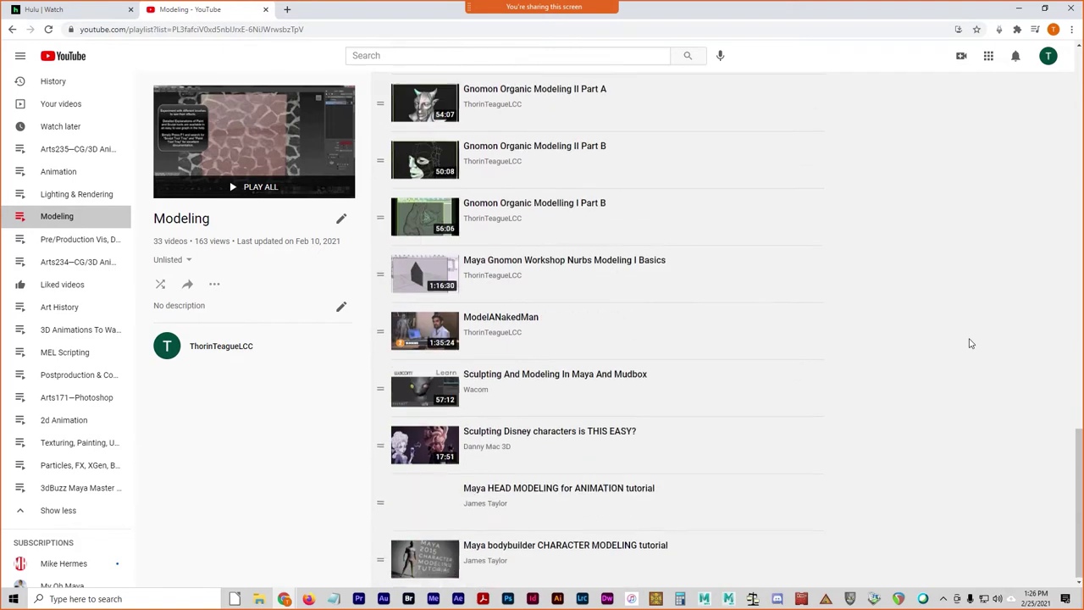
# - Search YouTube from the home page for 'maya generate terrain' and scan the results
pyautogui.click(74, 59)
pyautogui.click(441, 56)
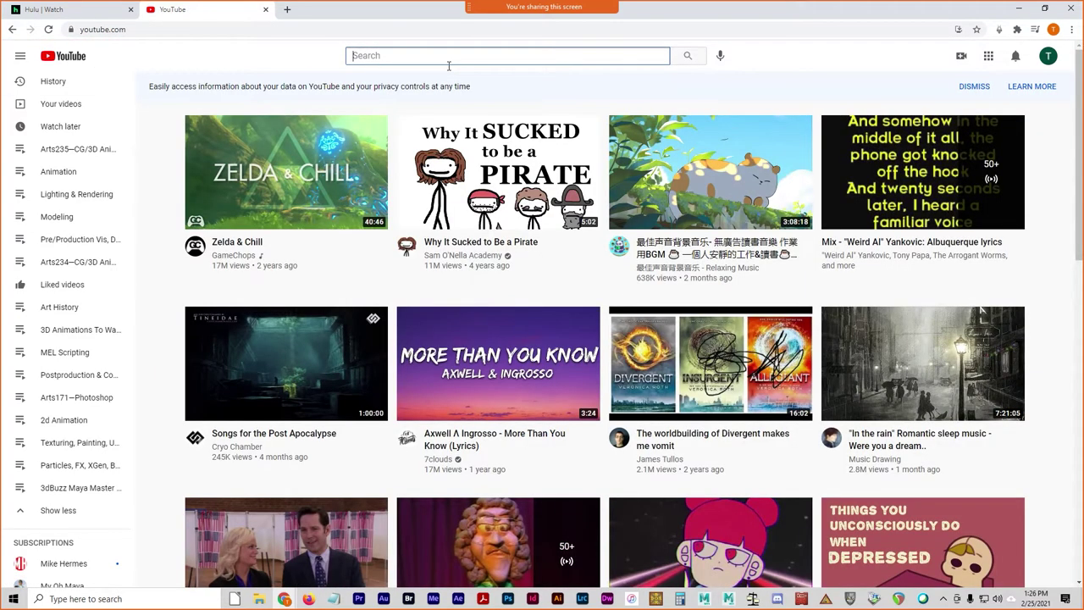
pyautogui.write('maya generate terr')
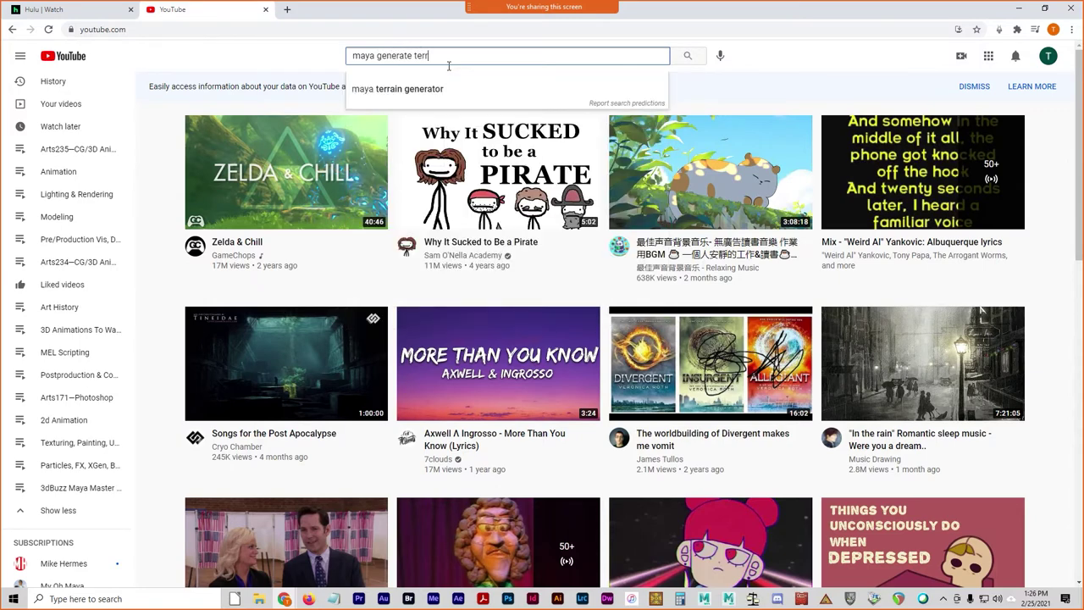
pyautogui.write('ain')
pyautogui.press('Return')
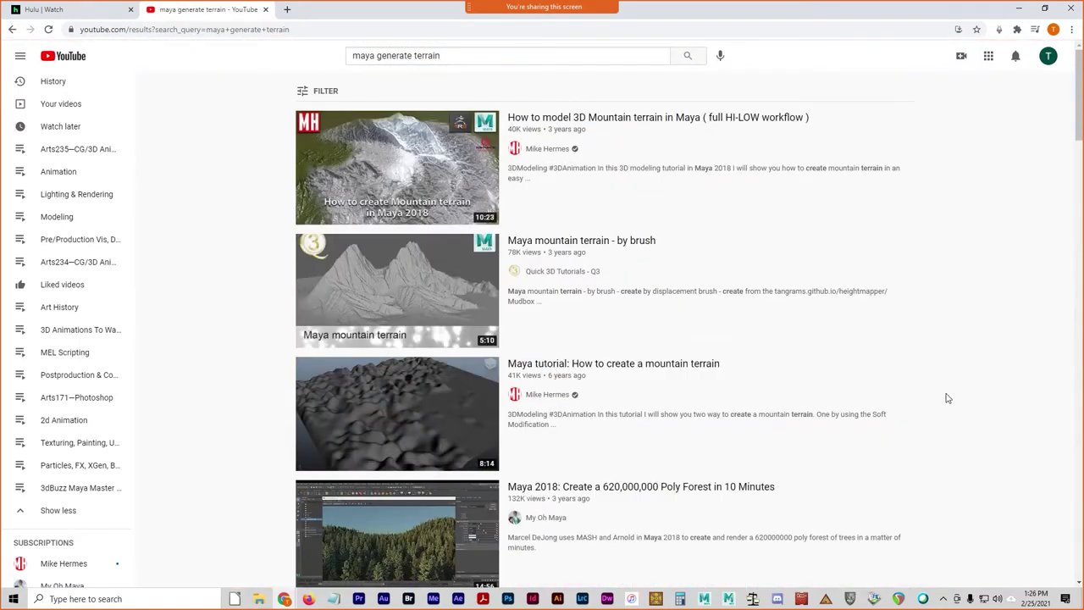
pyautogui.scroll(-2, 947, 398)
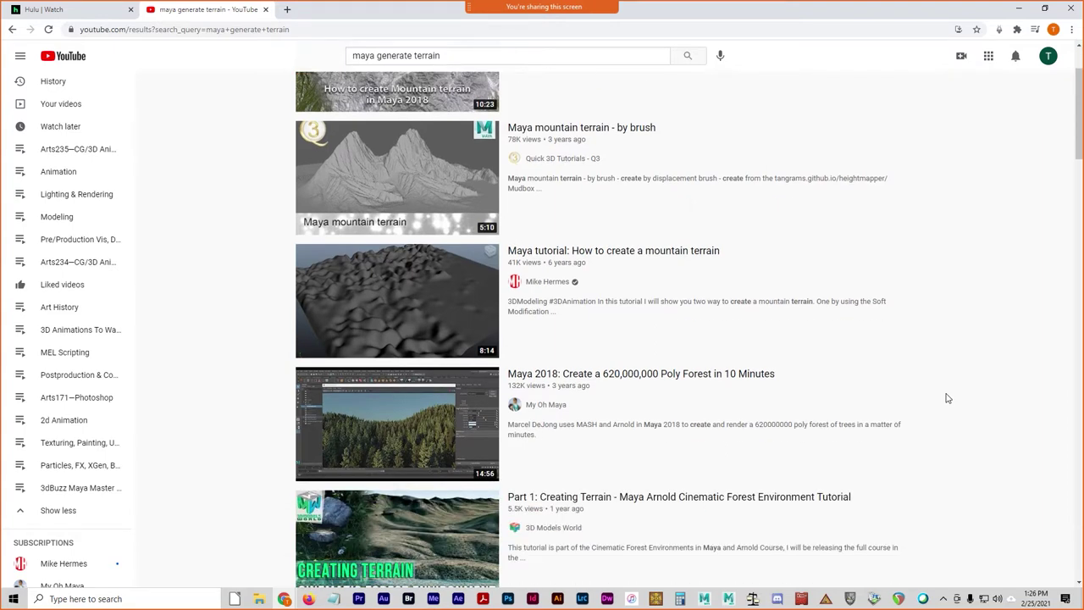
pyautogui.scroll(-3, 946, 398)
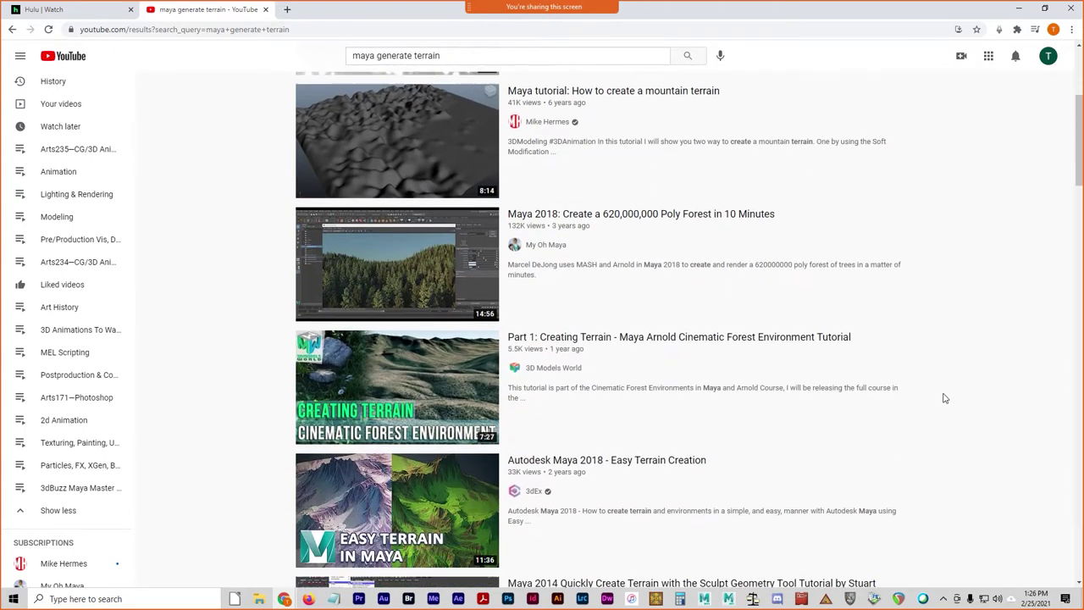
pyautogui.scroll(3, 940, 397)
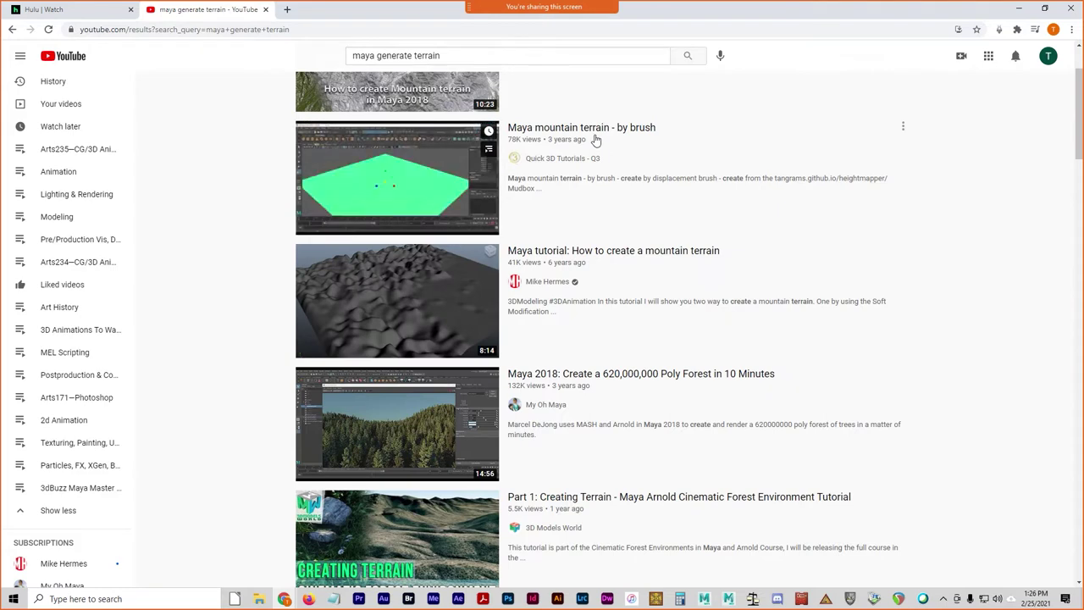
# - Play the mountain terrain tutorial past its ad, keep the current audio device, and watch full screen
pyautogui.click(623, 254)
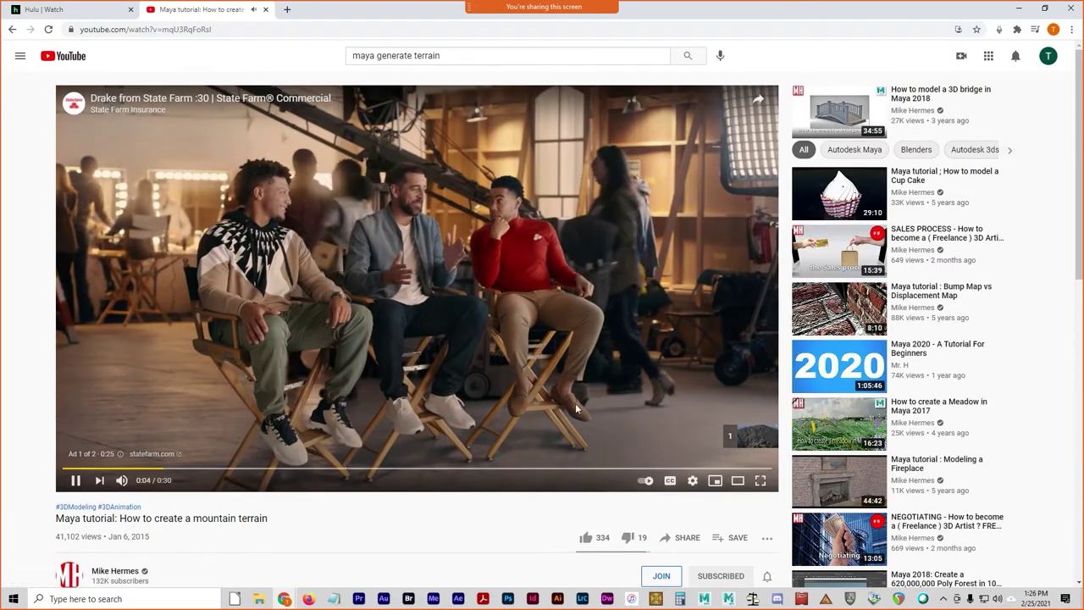
pyautogui.click(749, 439)
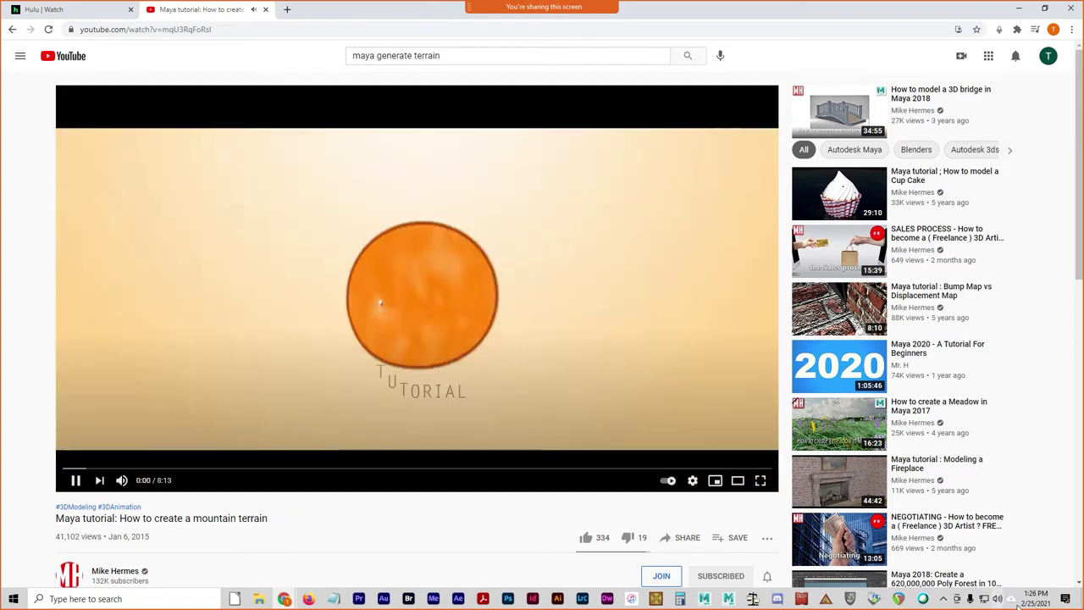
pyautogui.click(997, 598)
pyautogui.click(974, 542)
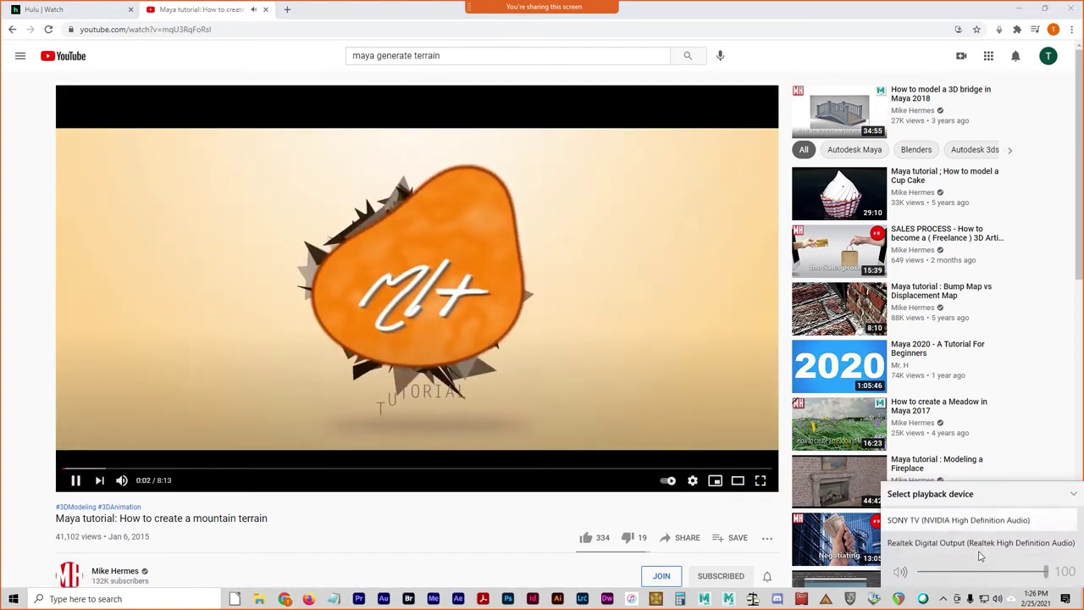
pyautogui.click(974, 546)
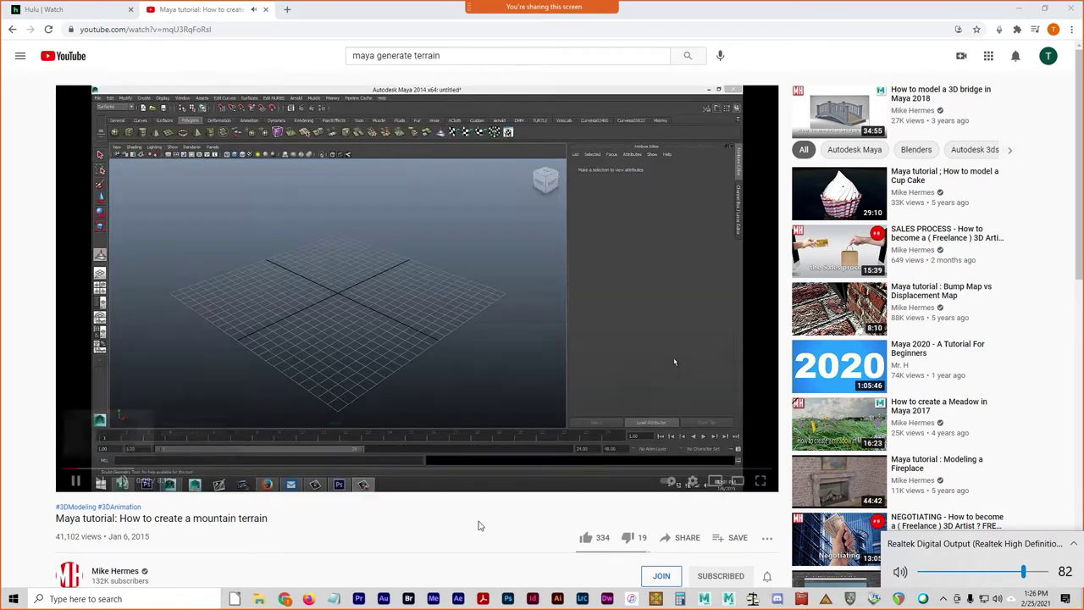
pyautogui.click(761, 481)
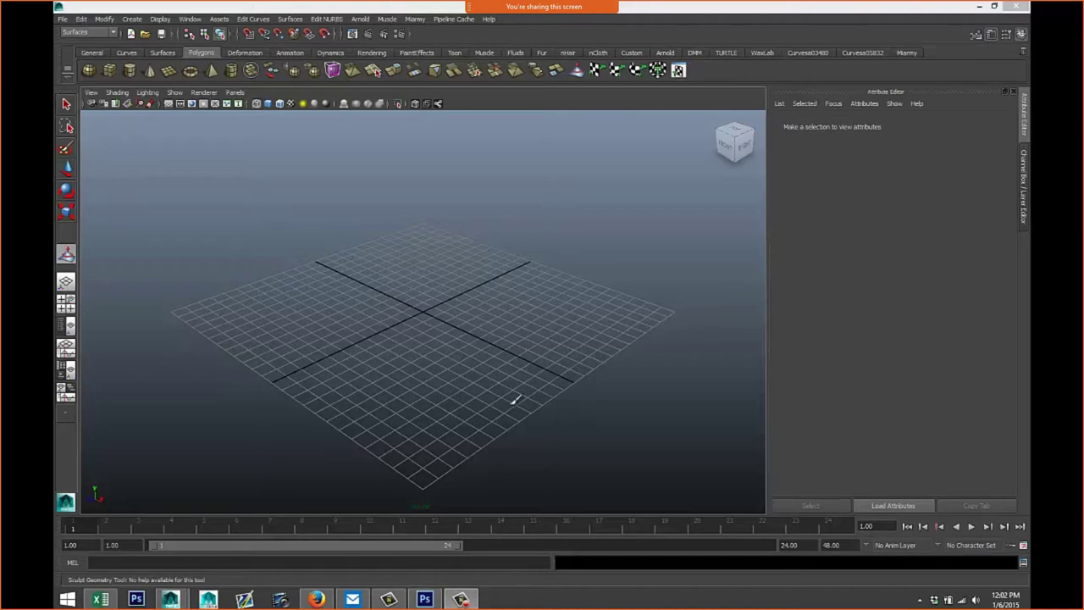
# - Create a polygon plane by dragging it out across the grid
pyautogui.click(115, 33)
pyautogui.click(103, 50)
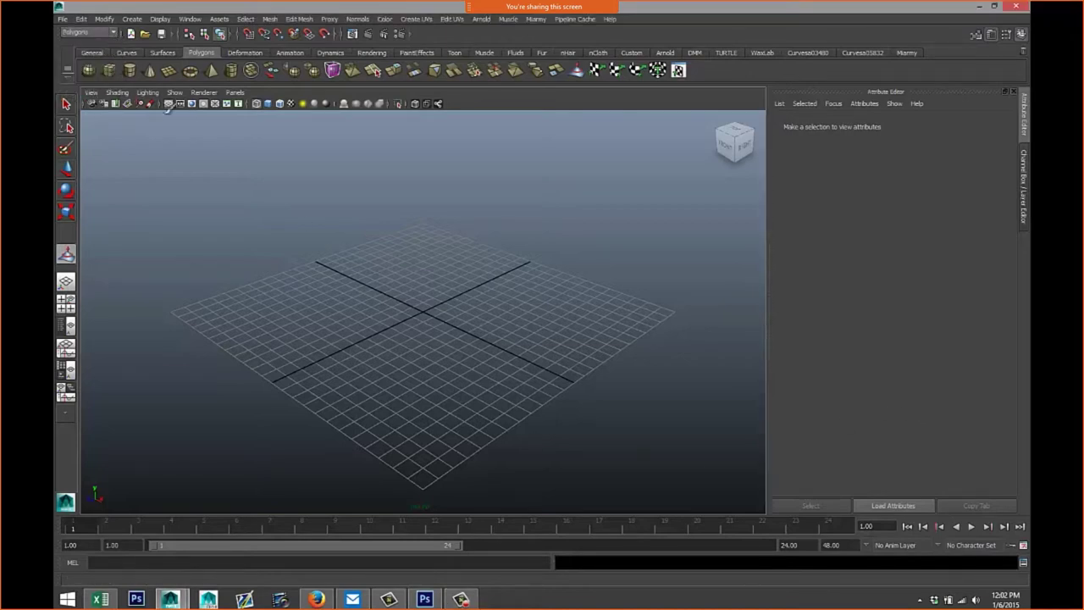
pyautogui.click(170, 71)
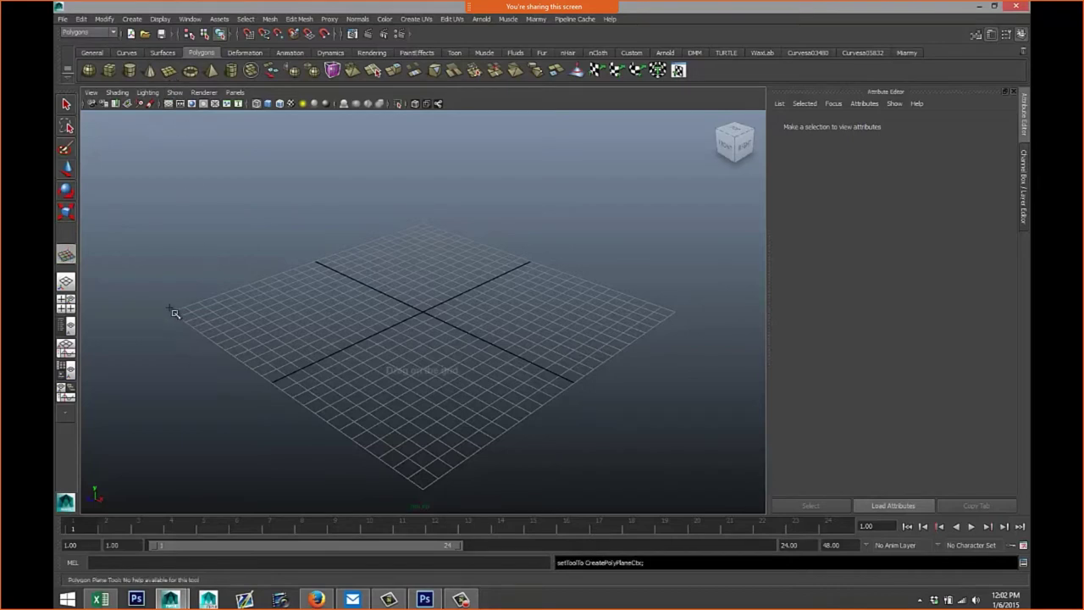
pyautogui.moveTo(169, 312); pyautogui.dragTo(682, 315)
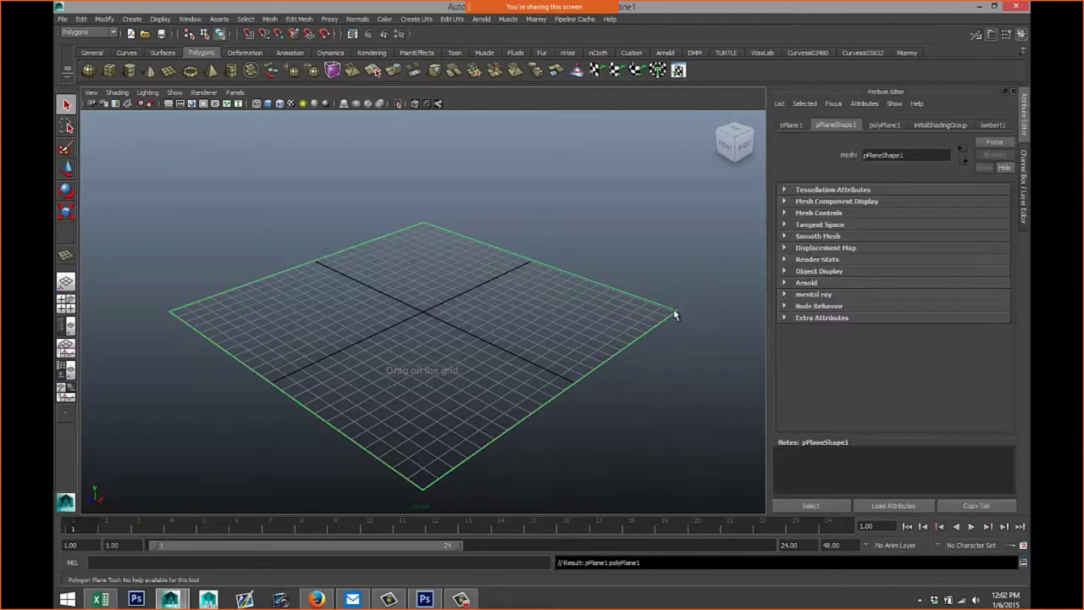
# - Set the plane's subdivisions width and height to 40 each
pyautogui.click(886, 126)
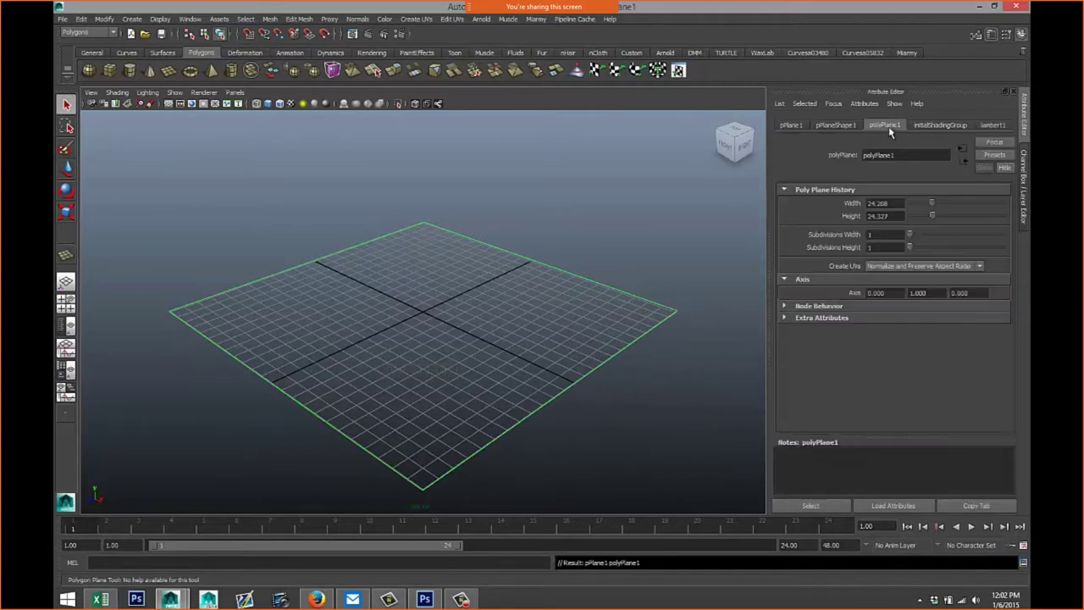
pyautogui.moveTo(911, 236); pyautogui.dragTo(919, 236)
pyautogui.doubleClick(887, 233)
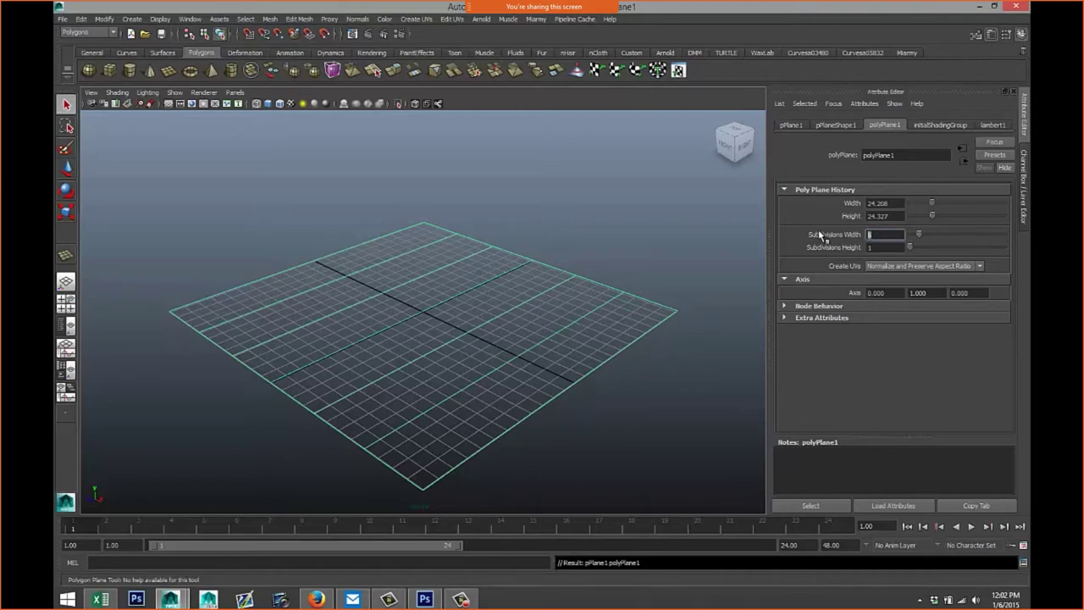
pyautogui.write('40')
pyautogui.press('Tab')
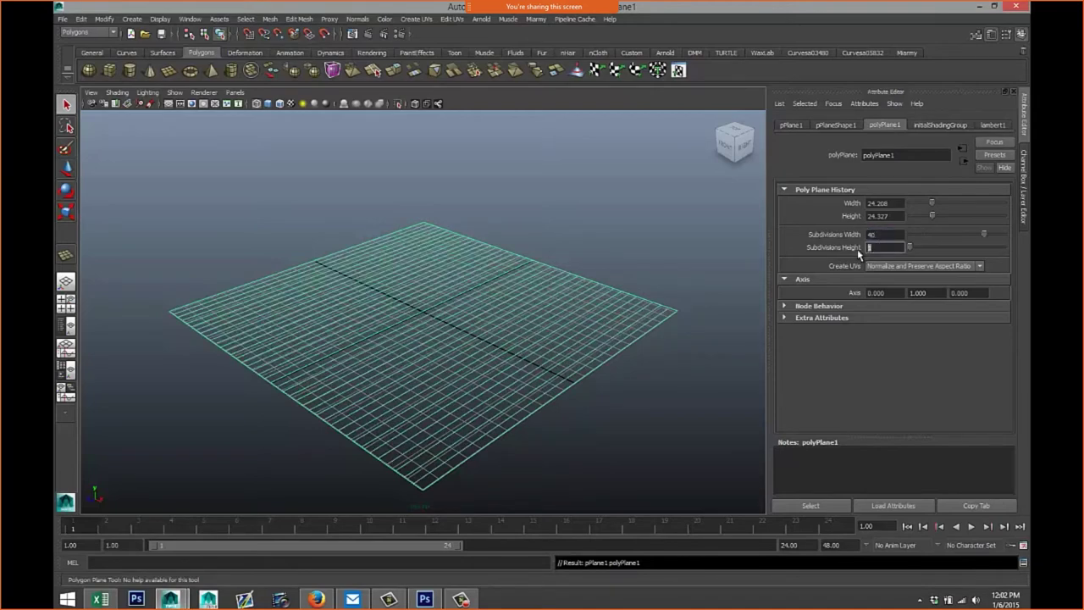
pyautogui.write('40')
pyautogui.press('Return')
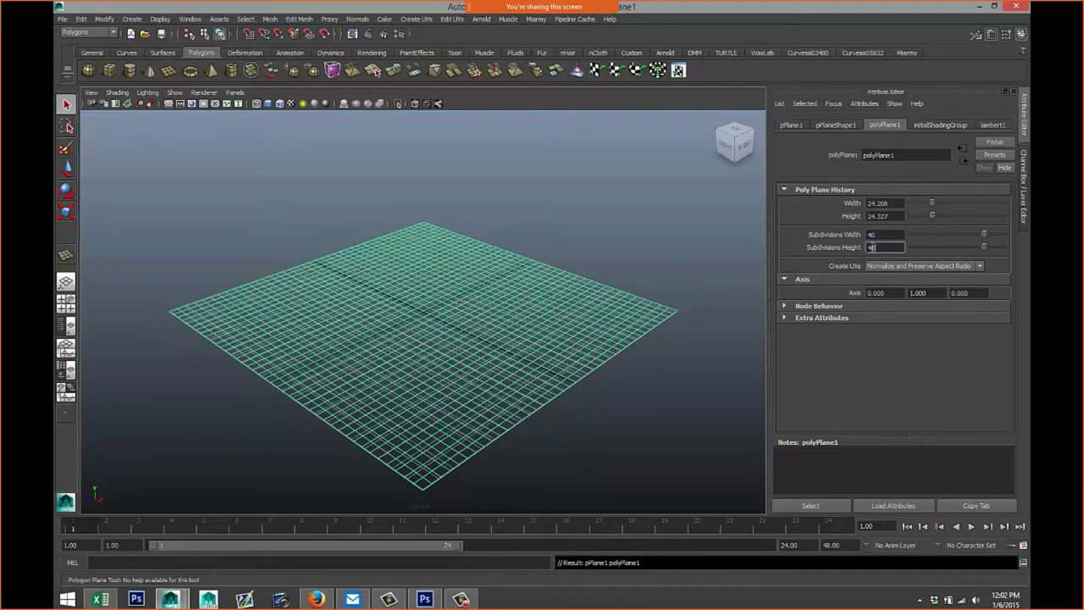
pyautogui.keyDown('alt'); pyautogui.moveTo(635, 470); pyautogui.dragTo(605, 459); pyautogui.keyUp('alt')
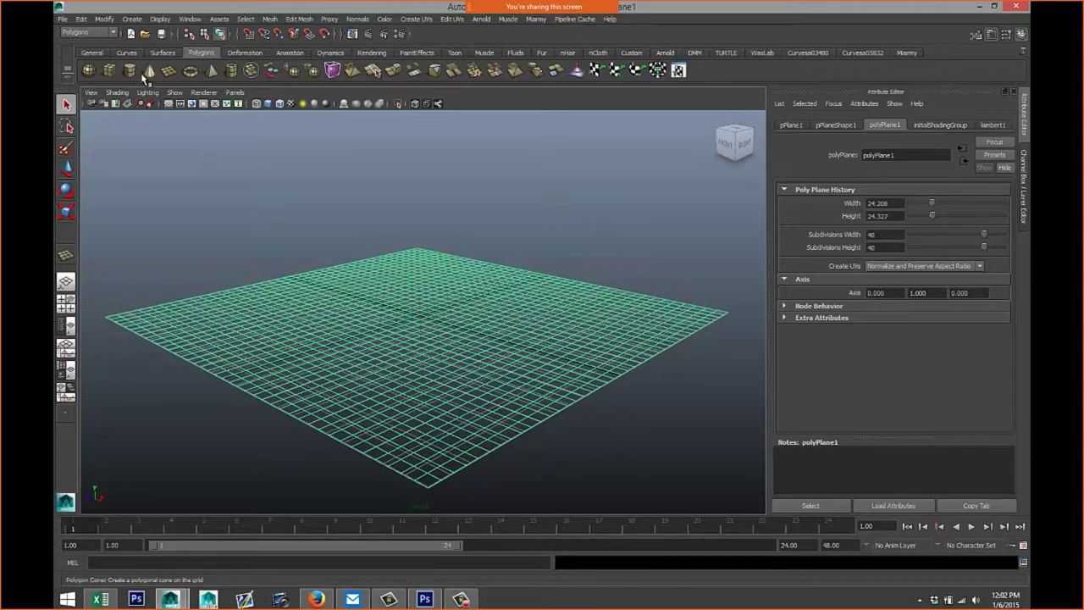
# - Apply a soft modification near the plane's centre and set its falloff radius to 3.758
pyautogui.click(244, 52)
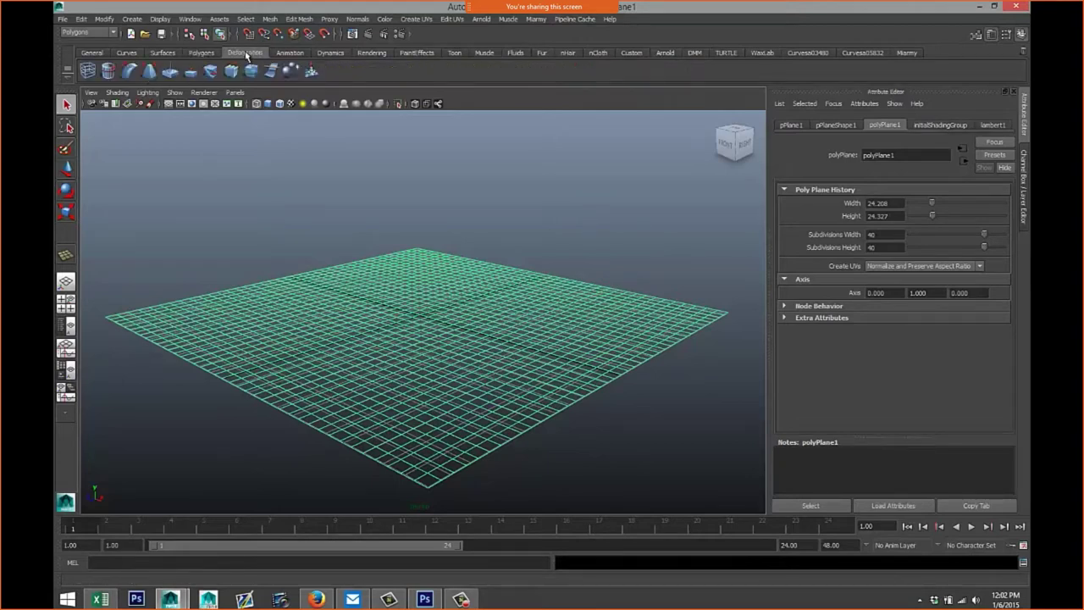
pyautogui.click(312, 72)
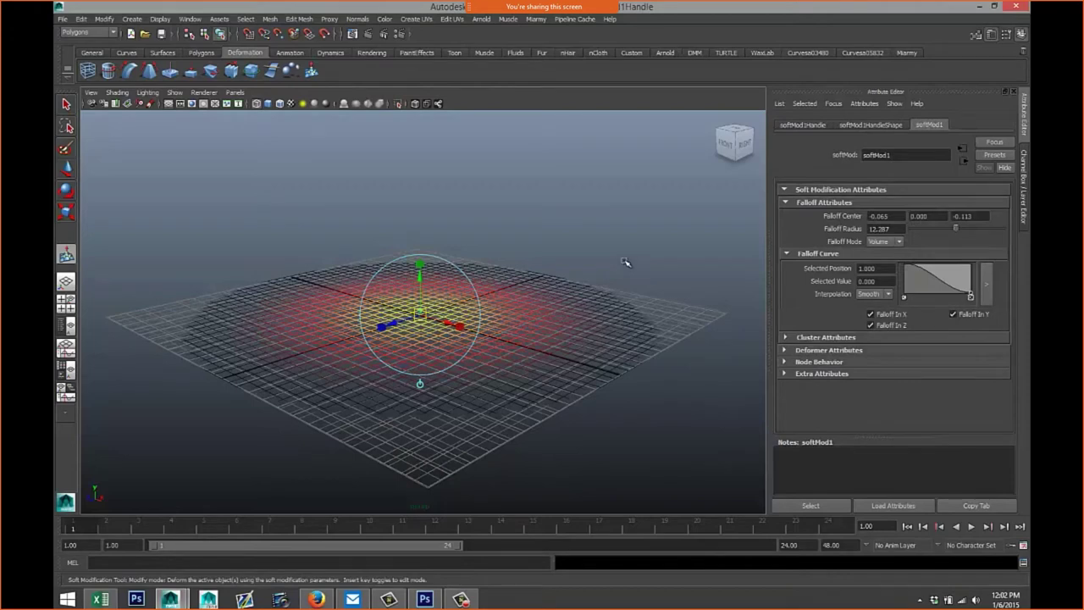
pyautogui.moveTo(615, 234)
pyautogui.keyDown('alt'); pyautogui.mouseDown()
pyautogui.moveTo(630, 261)
pyautogui.moveTo(625, 249)
pyautogui.mouseUp(); pyautogui.keyUp('alt')
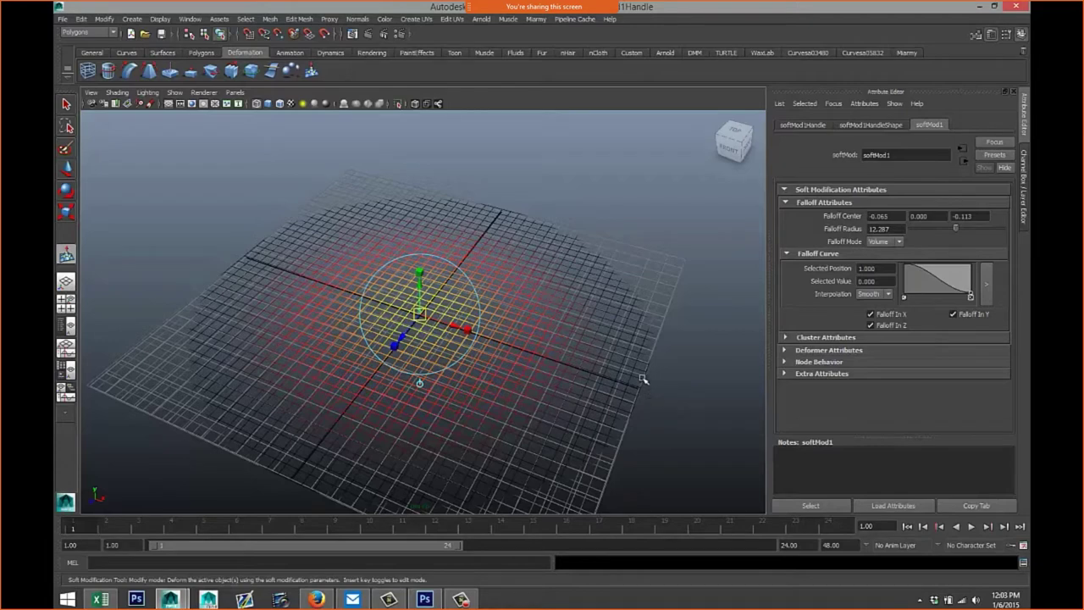
pyautogui.press('b')
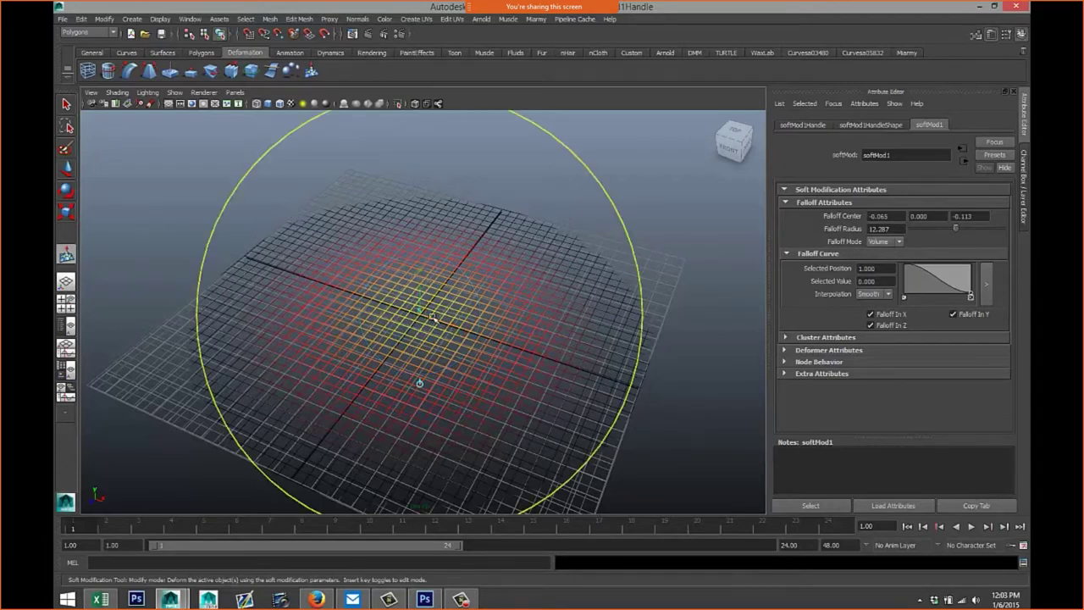
pyautogui.moveTo(432, 317); pyautogui.dragTo(280, 337)
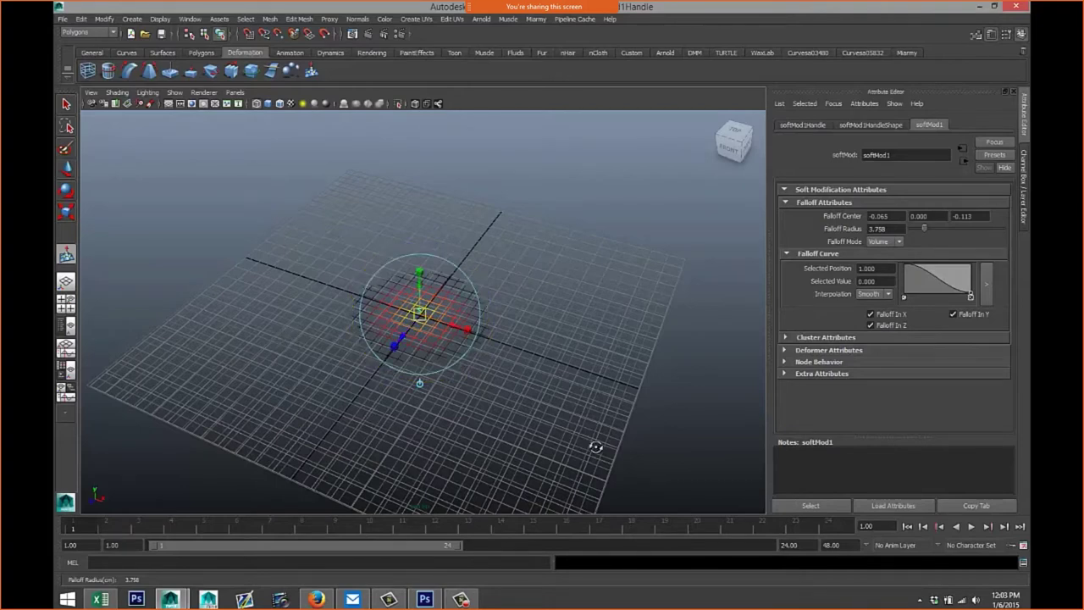
# - Raise soft-mod bumps on the left and front right, widening the falloff radius to 6.376
pyautogui.keyDown('alt'); pyautogui.moveTo(595, 446); pyautogui.dragTo(550, 399); pyautogui.keyUp('alt')
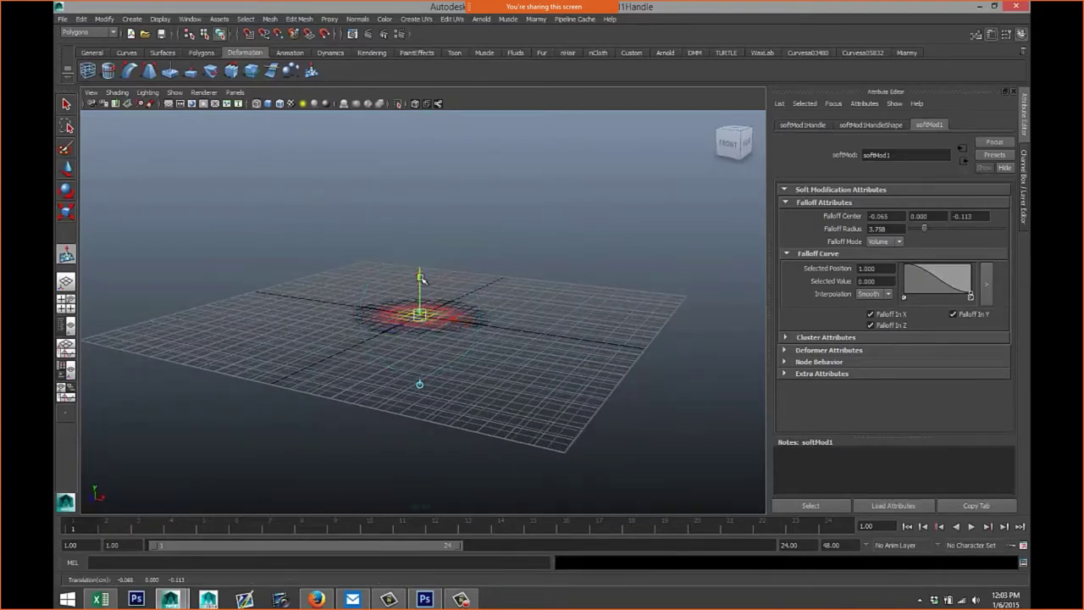
pyautogui.press('y')
pyautogui.click(285, 327)
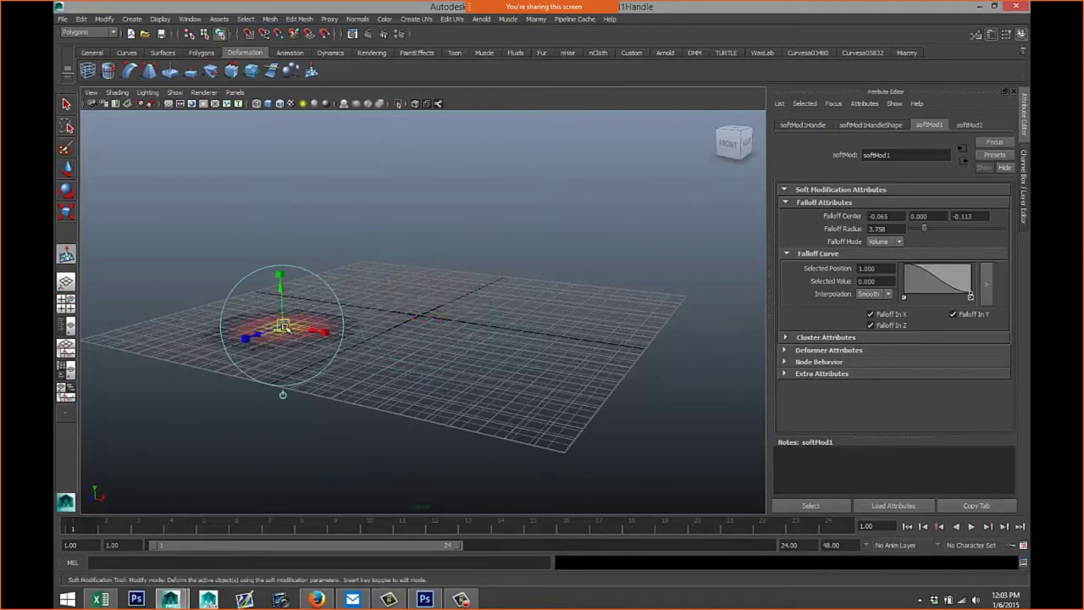
pyautogui.moveTo(281, 297); pyautogui.dragTo(281, 284)
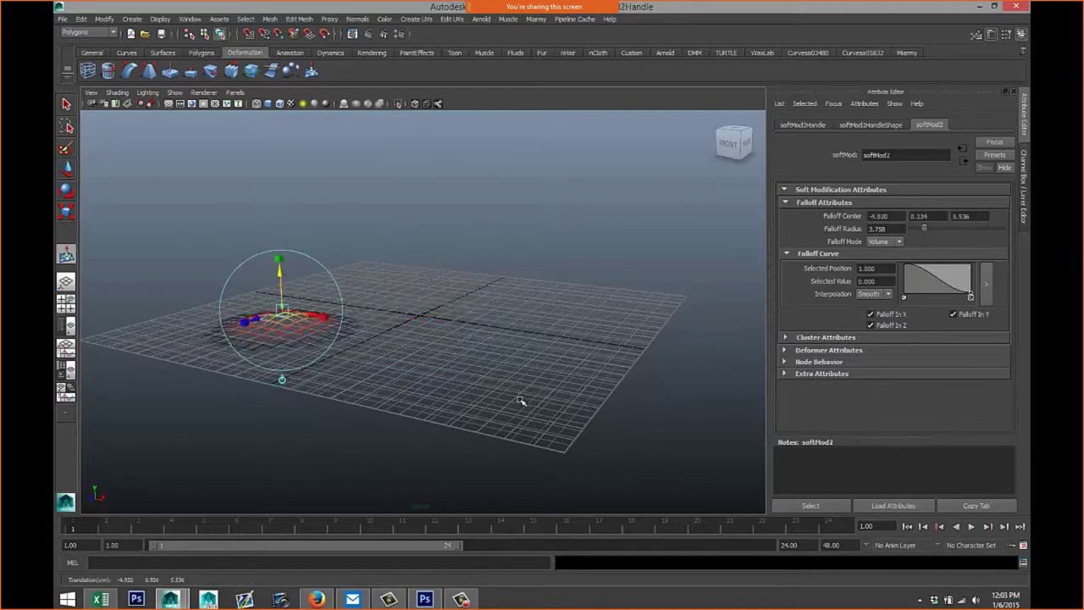
pyautogui.click(520, 398)
pyautogui.moveTo(520, 363); pyautogui.dragTo(517, 346)
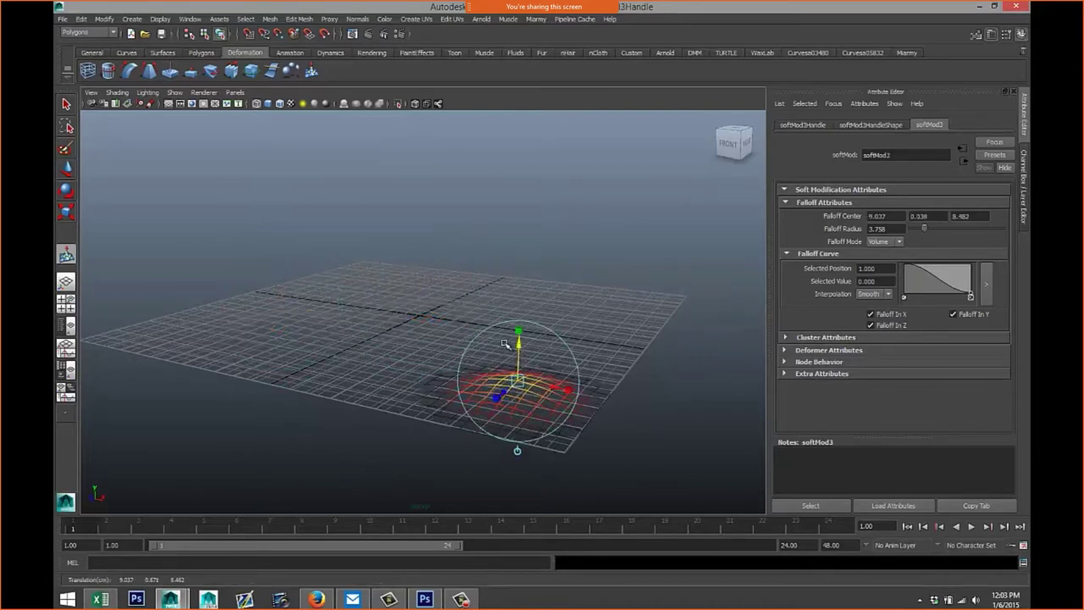
pyautogui.keyDown('alt'); pyautogui.moveTo(453, 302); pyautogui.dragTo(465, 317); pyautogui.keyUp('alt')
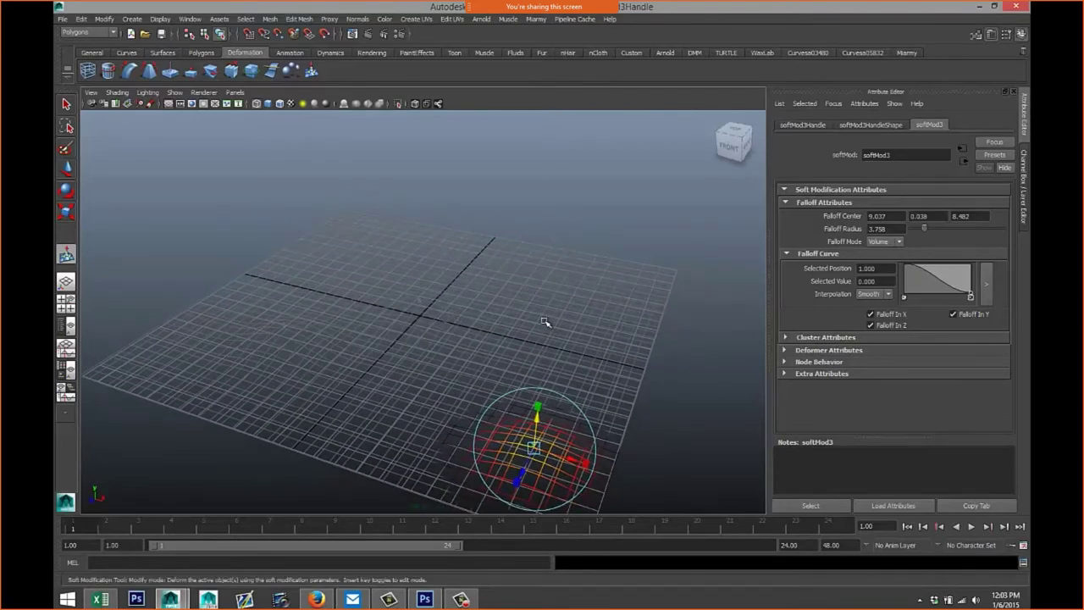
pyautogui.press('b')
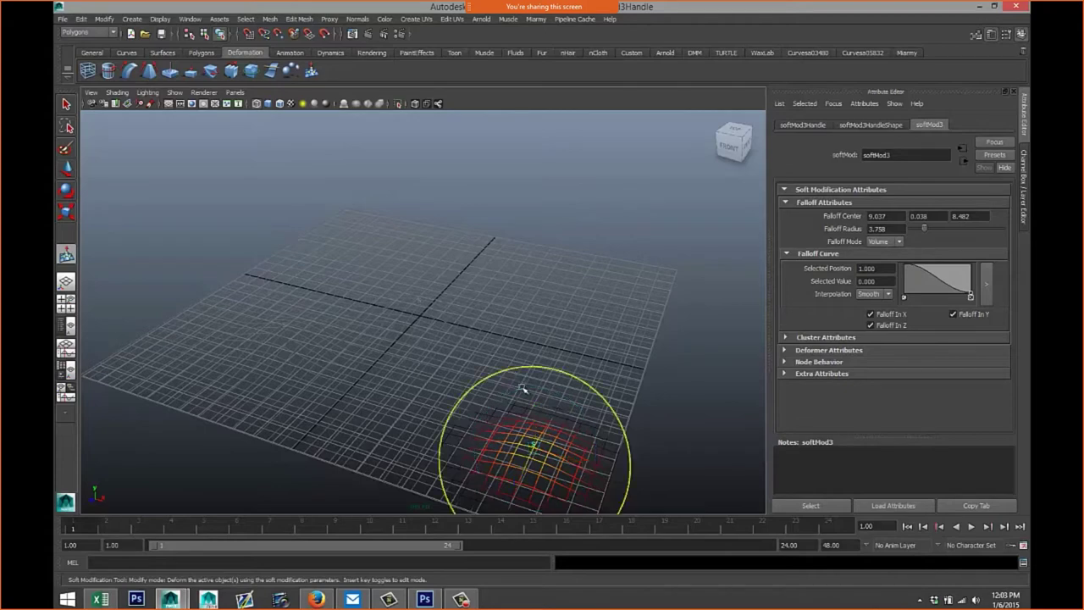
pyautogui.moveTo(512, 382); pyautogui.dragTo(581, 399)
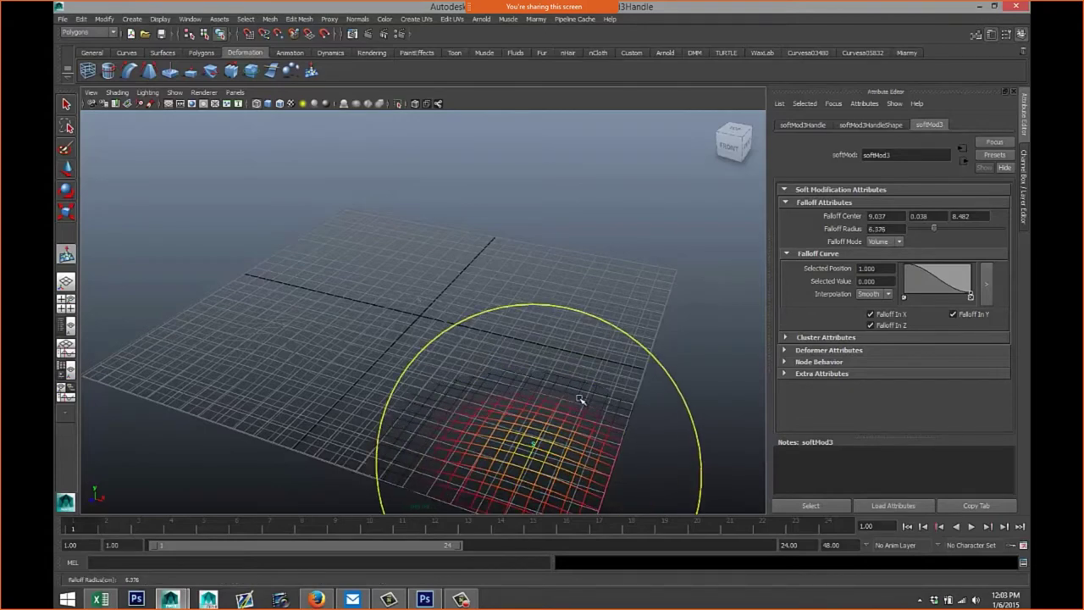
# - Raise three more soft-mod domes on the right, back and centre of the grid
pyautogui.click(537, 292)
pyautogui.moveTo(539, 261); pyautogui.dragTo(541, 237)
pyautogui.click(360, 243)
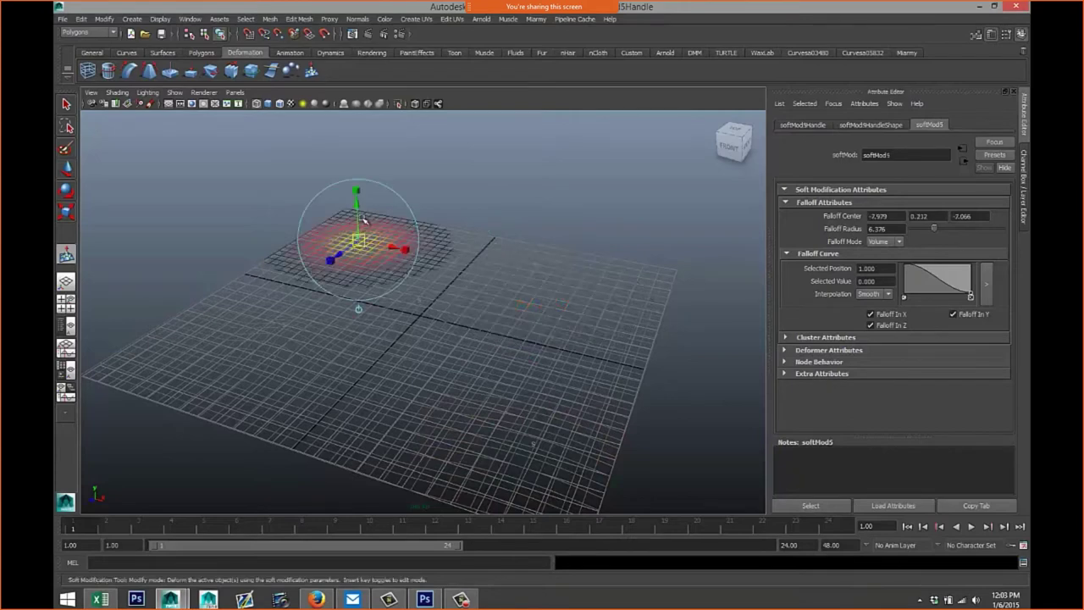
pyautogui.moveTo(363, 218); pyautogui.dragTo(360, 190)
pyautogui.click(416, 339)
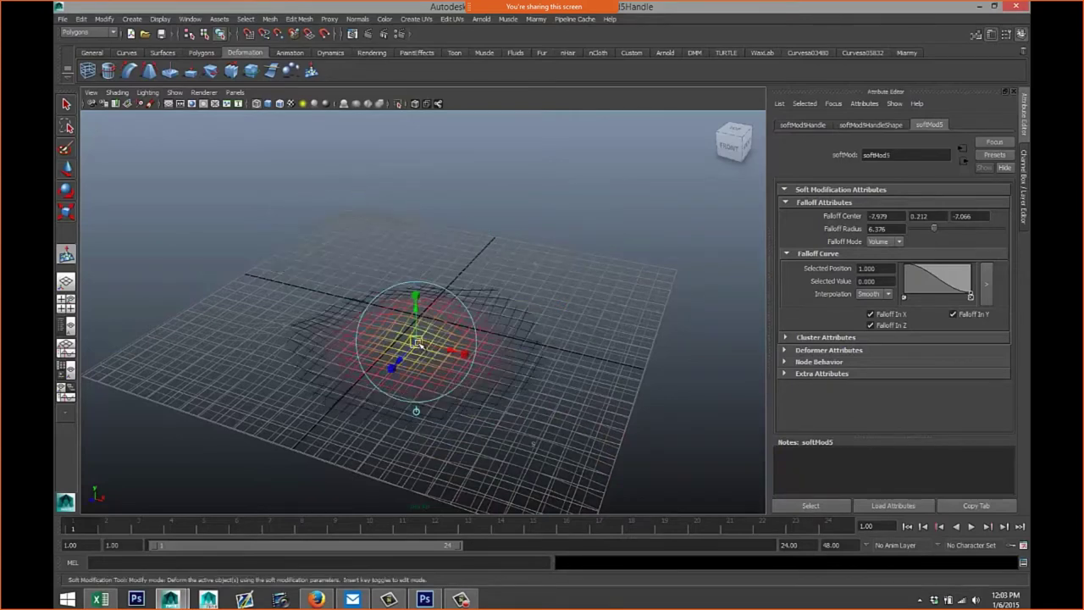
pyautogui.moveTo(416, 309); pyautogui.dragTo(418, 286)
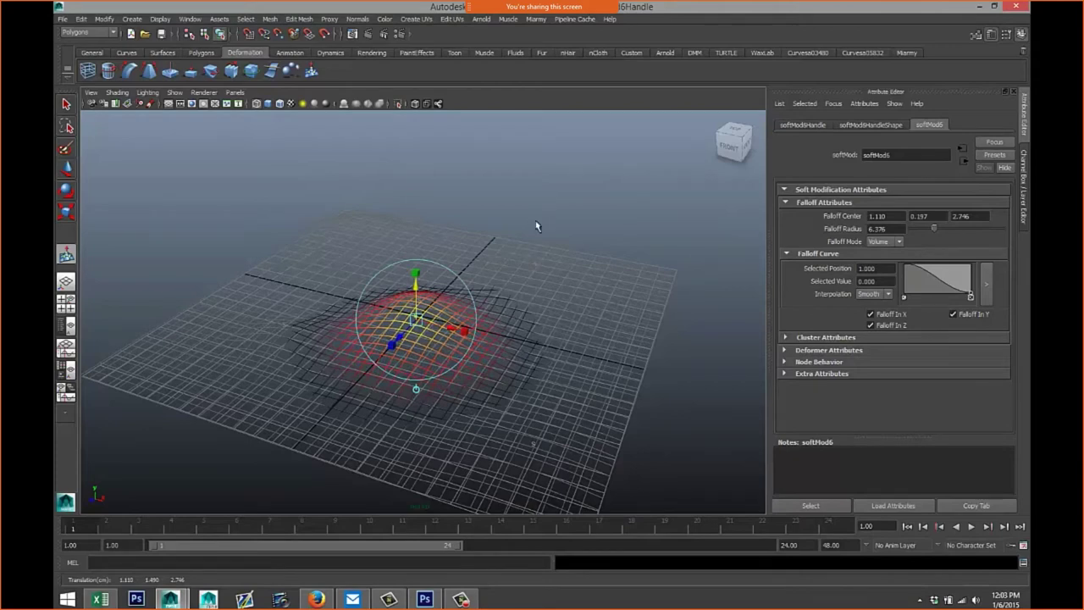
# - View the hilly plane shaded and wireframe, then delete its history via Edit > Delete by Type
pyautogui.press('q')
pyautogui.press('5')
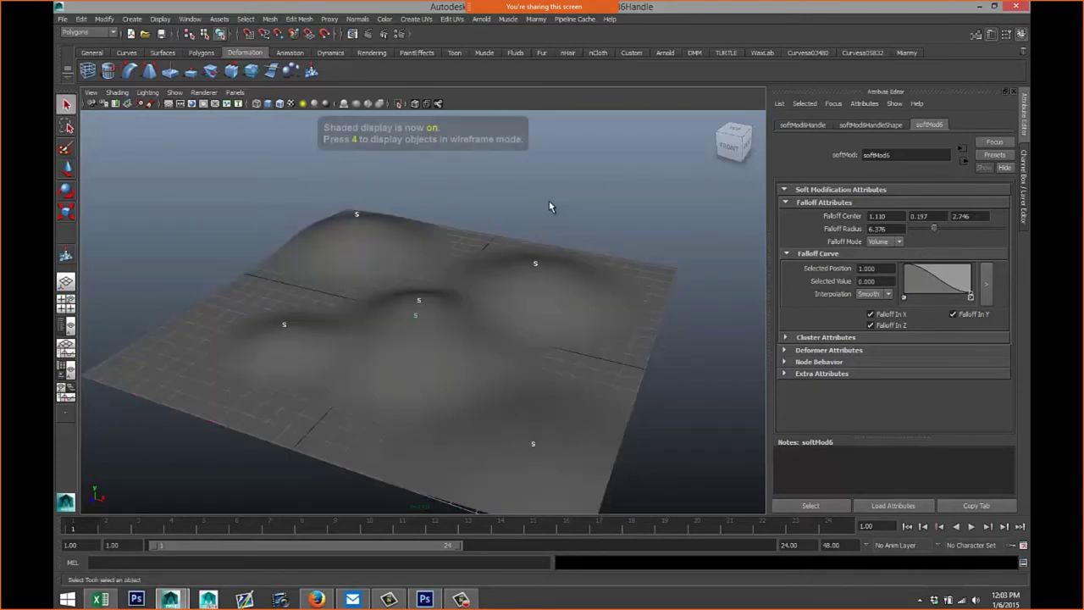
pyautogui.moveTo(445, 363)
pyautogui.keyDown('alt'); pyautogui.mouseDown()
pyautogui.moveTo(494, 347)
pyautogui.moveTo(443, 361)
pyautogui.moveTo(474, 359)
pyautogui.mouseUp(); pyautogui.keyUp('alt')
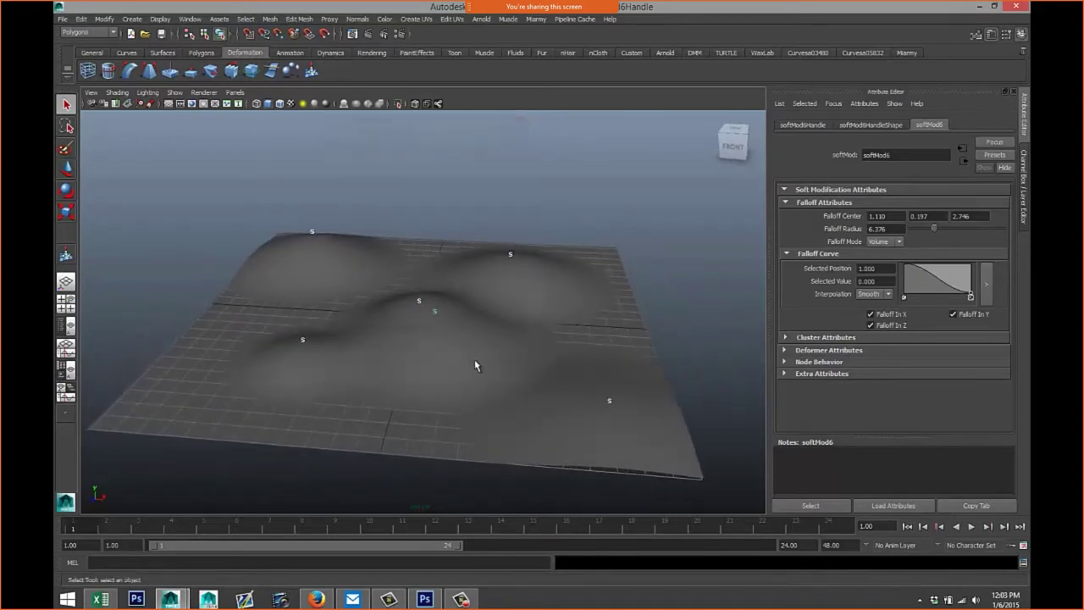
pyautogui.scroll(-5, 474, 360)
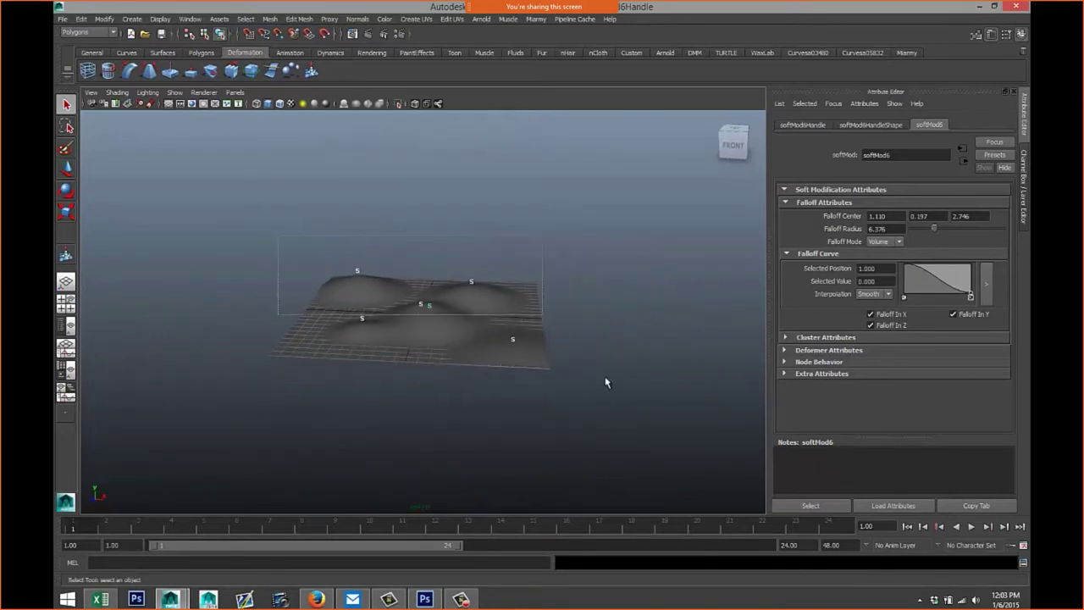
pyautogui.press('4')
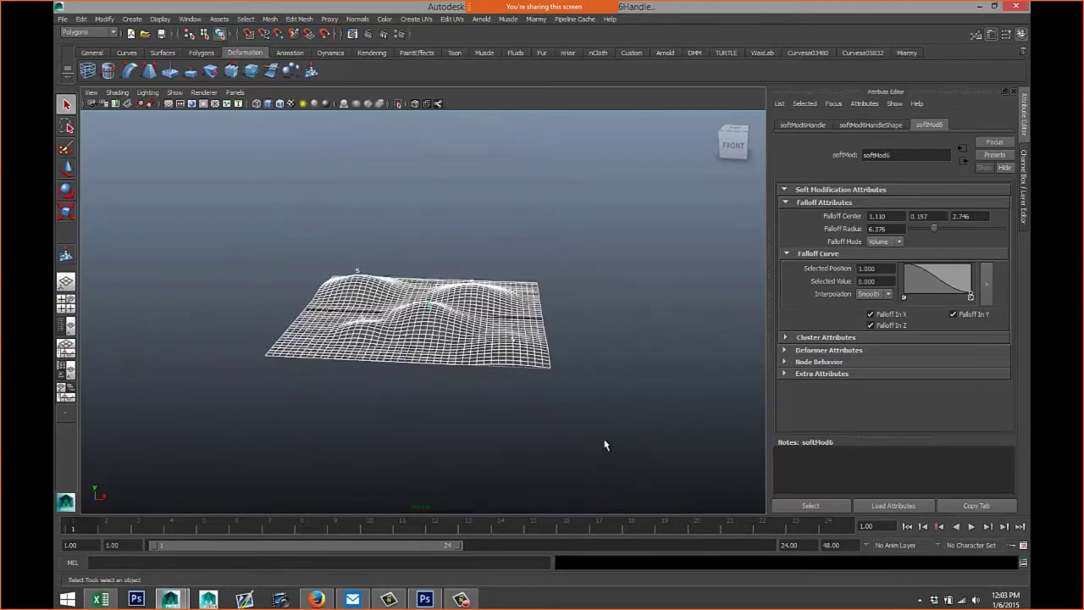
pyautogui.click(82, 19)
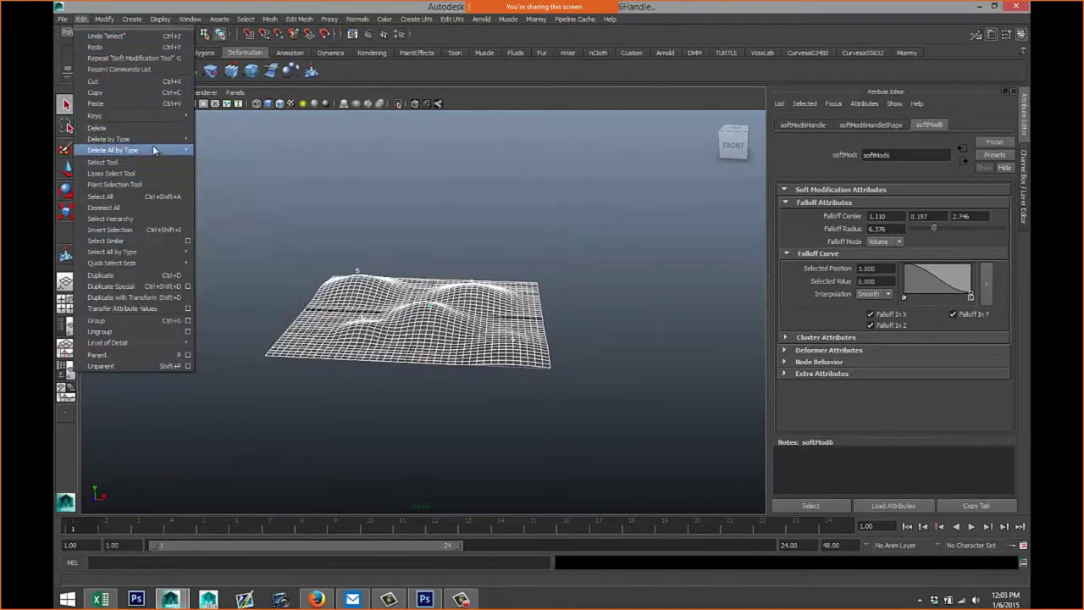
pyautogui.moveTo(184, 137)
pyautogui.click(237, 144)
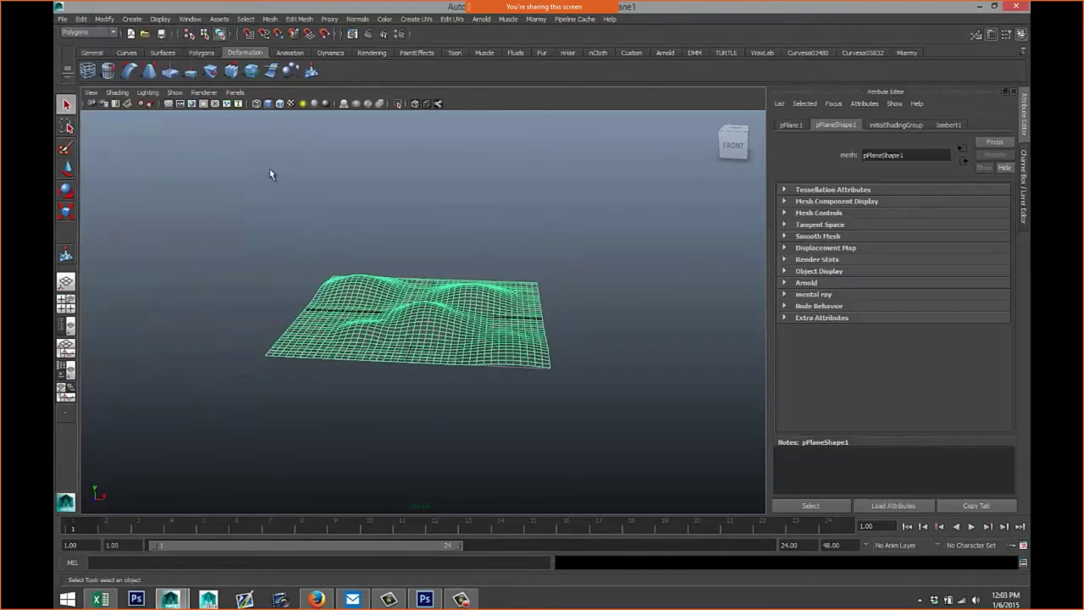
# - Inspect the shaded hilly plane, then marquee-select it and delete it
pyautogui.click(488, 438)
pyautogui.press('5')
pyautogui.moveTo(489, 437)
pyautogui.keyDown('alt'); pyautogui.mouseDown()
pyautogui.moveTo(469, 424)
pyautogui.moveTo(514, 402)
pyautogui.moveTo(482, 431)
pyautogui.moveTo(491, 428)
pyautogui.mouseUp(); pyautogui.keyUp('alt')
pyautogui.scroll(3, 491, 428)
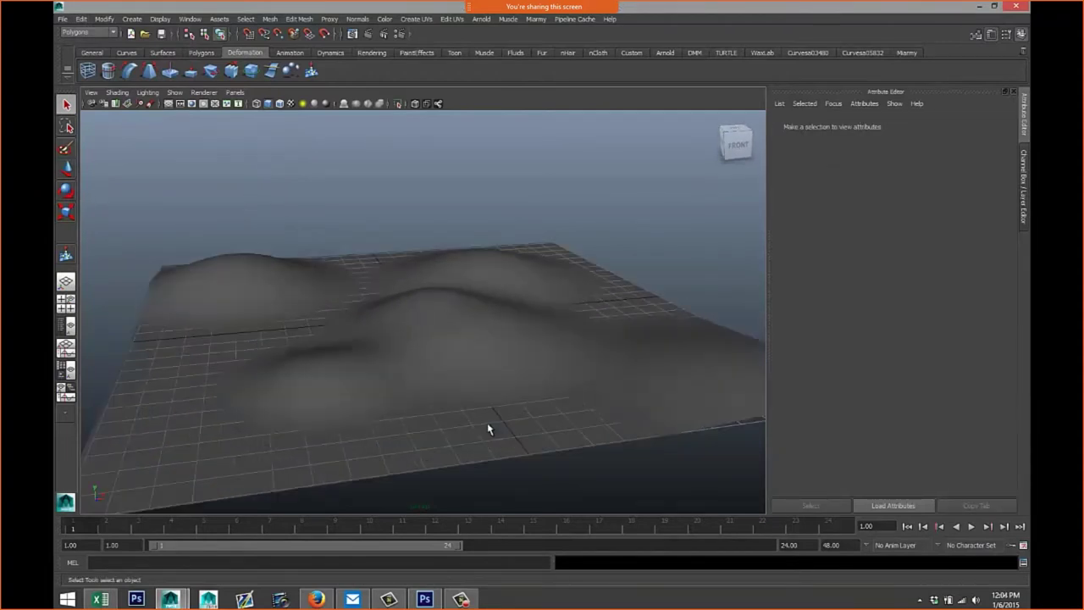
pyautogui.moveTo(382, 416)
pyautogui.keyDown('alt'); pyautogui.mouseDown()
pyautogui.moveTo(491, 414)
pyautogui.moveTo(490, 425)
pyautogui.moveTo(416, 421)
pyautogui.moveTo(406, 406)
pyautogui.moveTo(430, 410)
pyautogui.moveTo(421, 394)
pyautogui.moveTo(409, 419)
pyautogui.moveTo(422, 418)
pyautogui.mouseUp(); pyautogui.keyUp('alt')
pyautogui.scroll(-3, 422, 418)
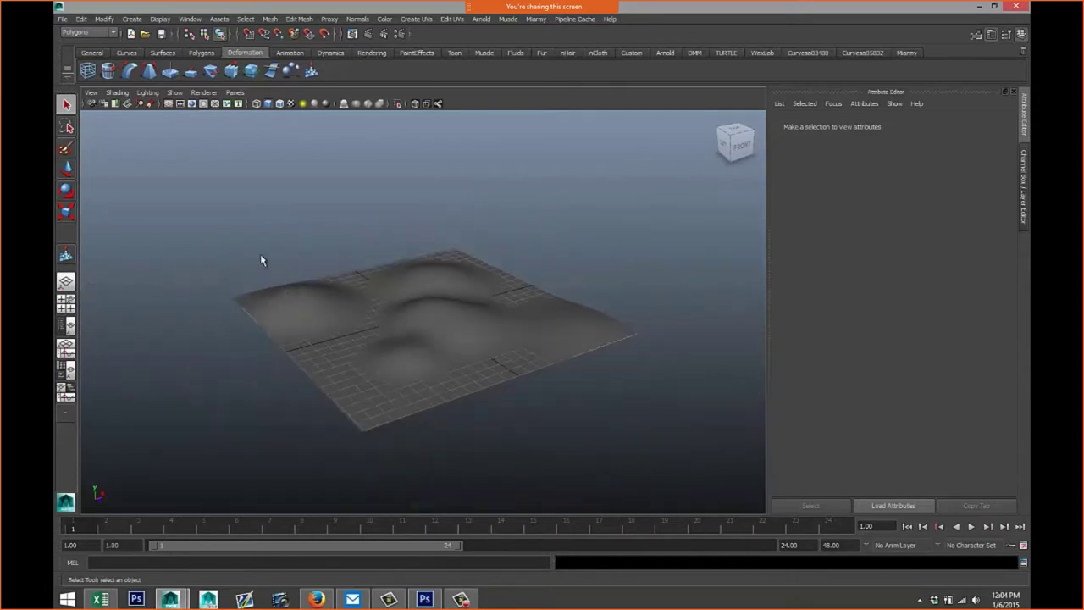
pyautogui.moveTo(218, 189); pyautogui.dragTo(634, 484)
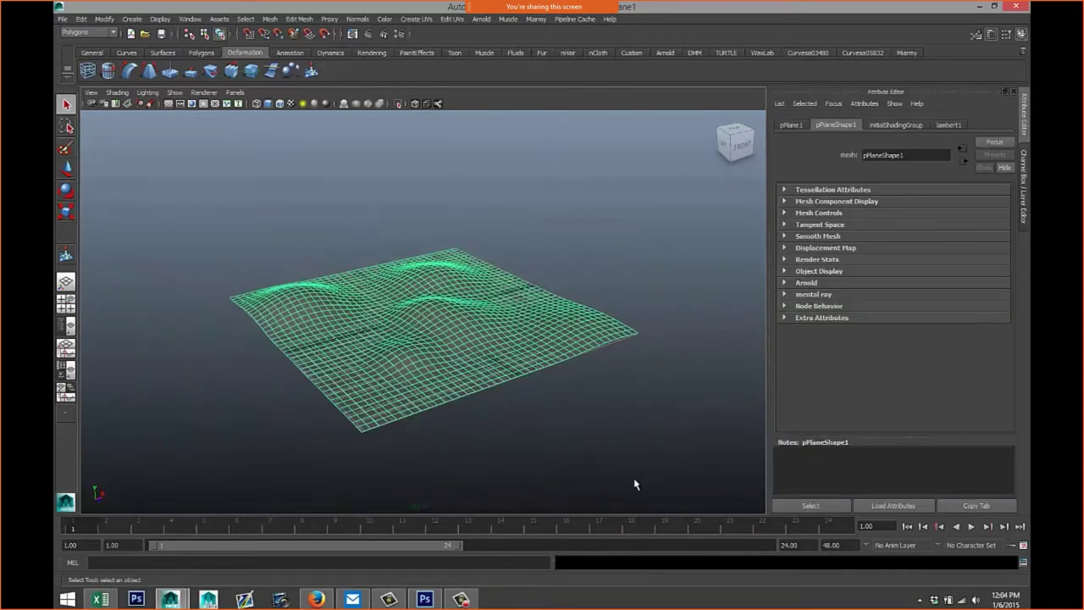
pyautogui.press('Delete')
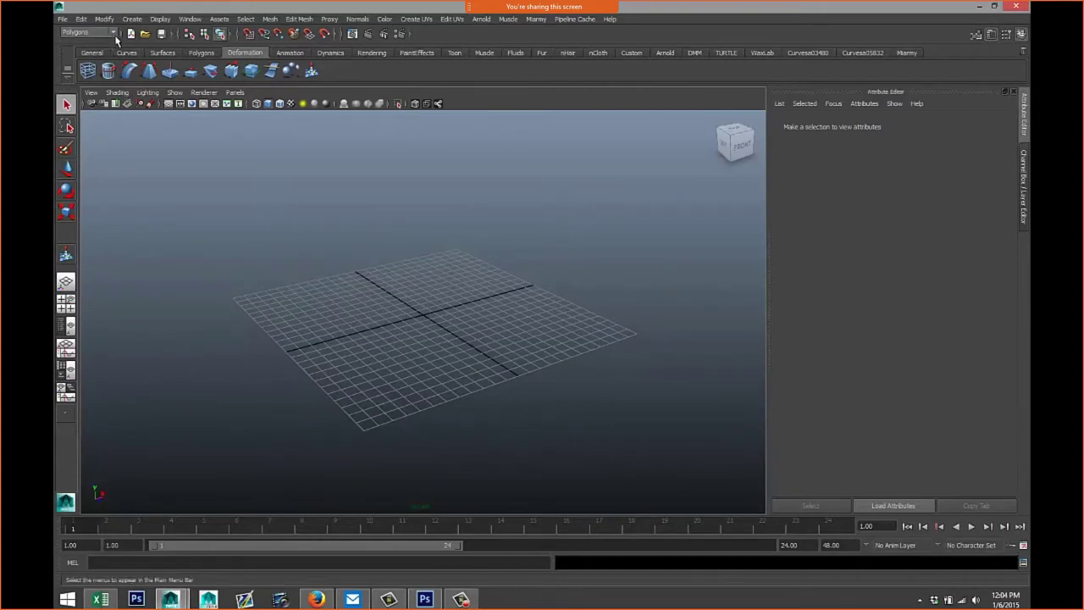
# - Create a polygon plane drawn across the whole grid
pyautogui.click(132, 18)
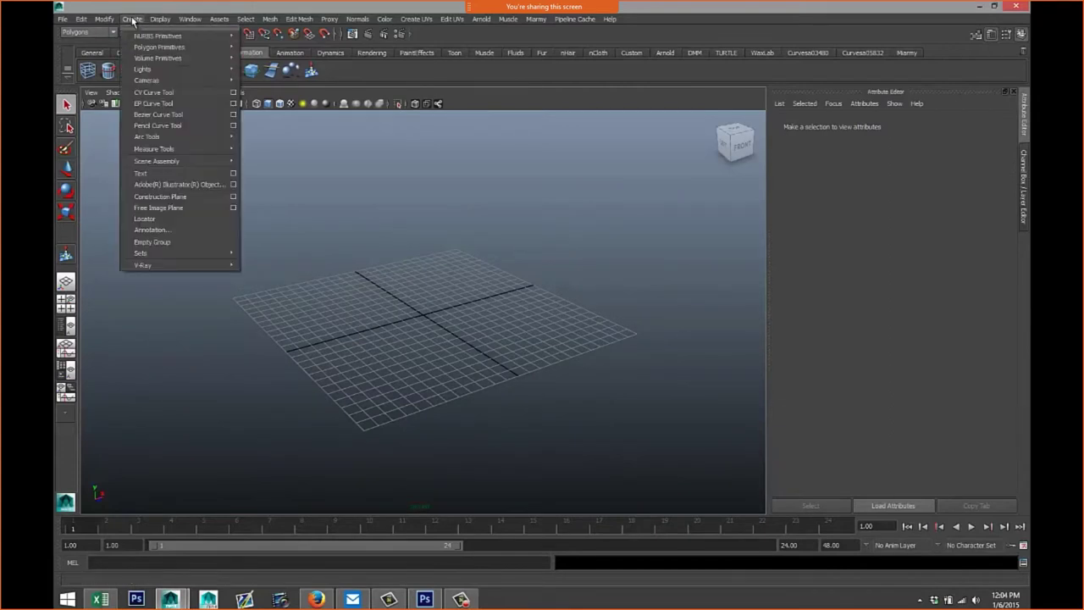
pyautogui.moveTo(192, 48)
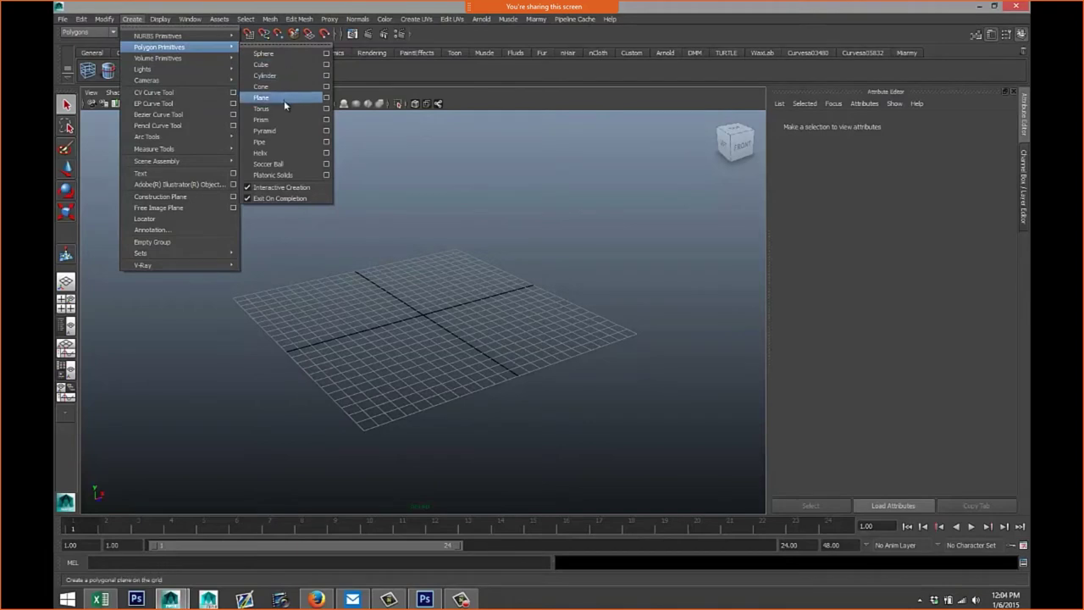
pyautogui.click(262, 98)
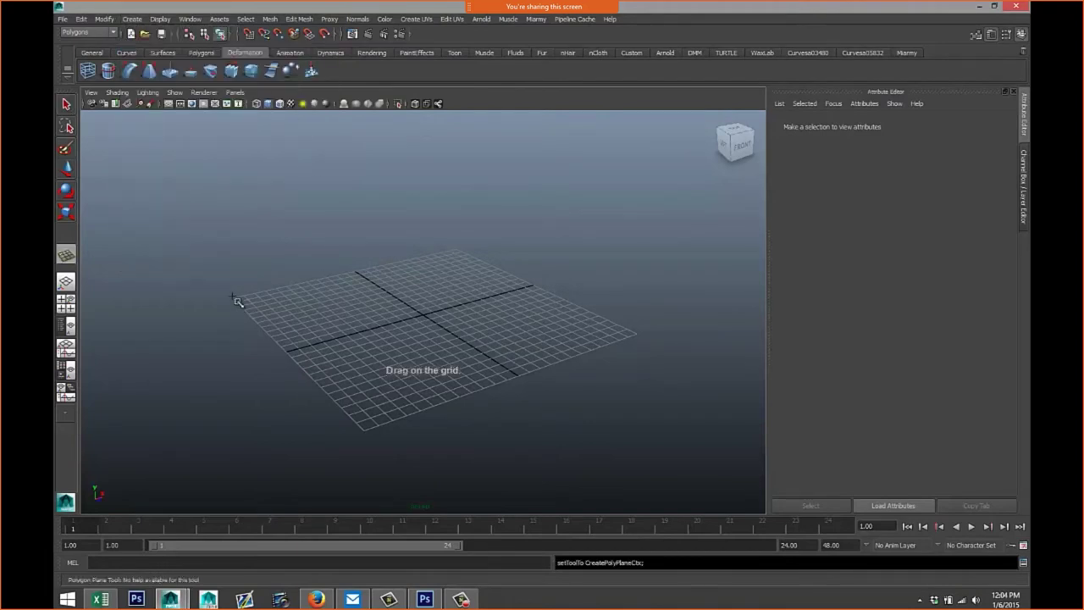
pyautogui.moveTo(235, 299); pyautogui.dragTo(640, 340)
# - Set the plane's width and height subdivisions to 50 each in polyPlane1
pyautogui.click(885, 126)
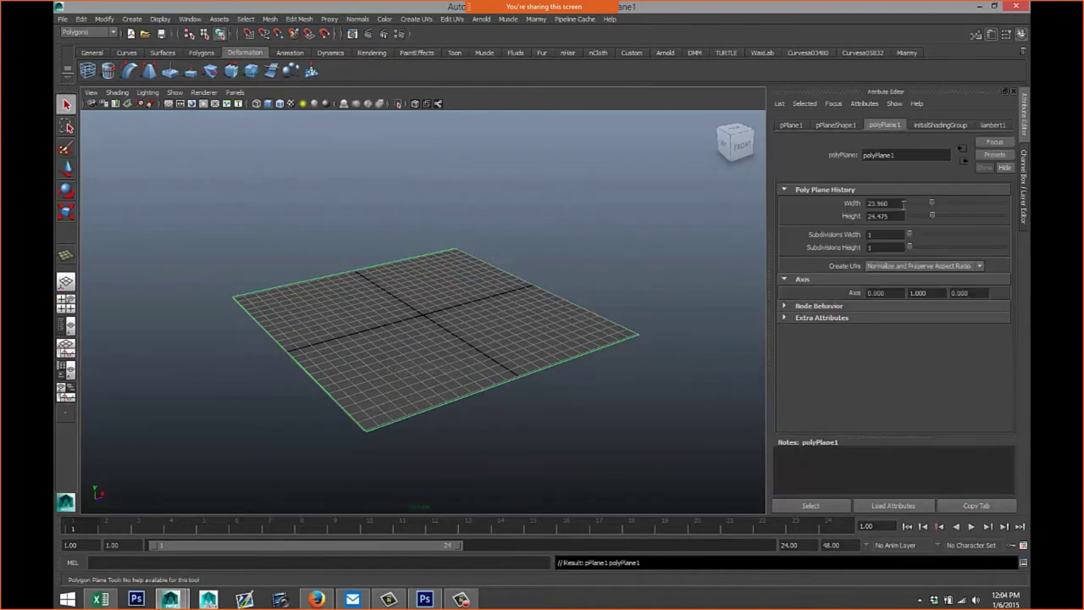
pyautogui.doubleClick(894, 236)
pyautogui.write('50')
pyautogui.doubleClick(882, 248)
pyautogui.write('50')
pyautogui.press('Return')
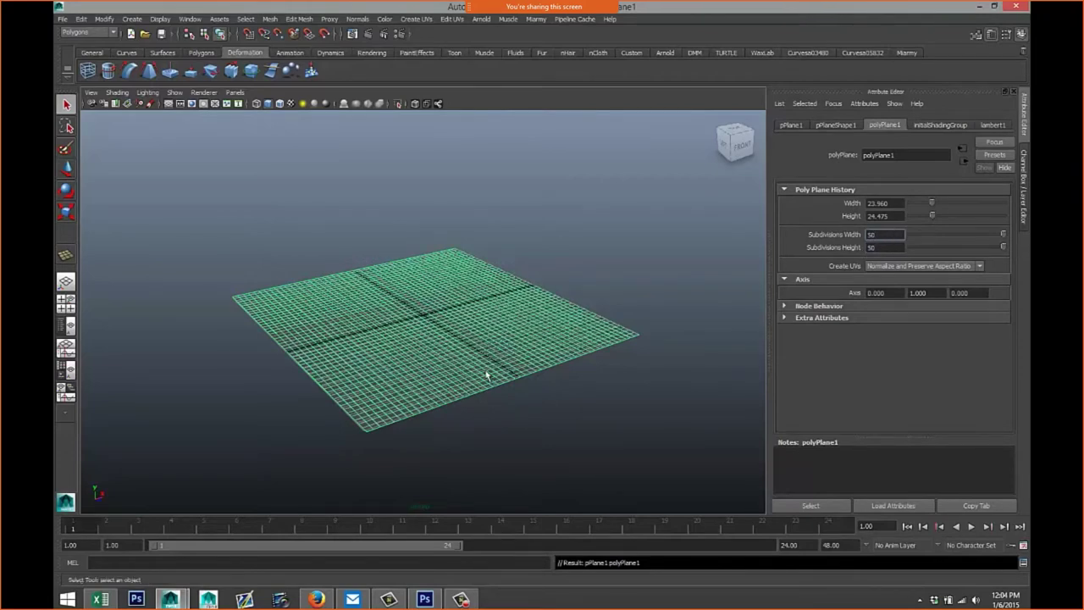
pyautogui.scroll(2, 490, 371)
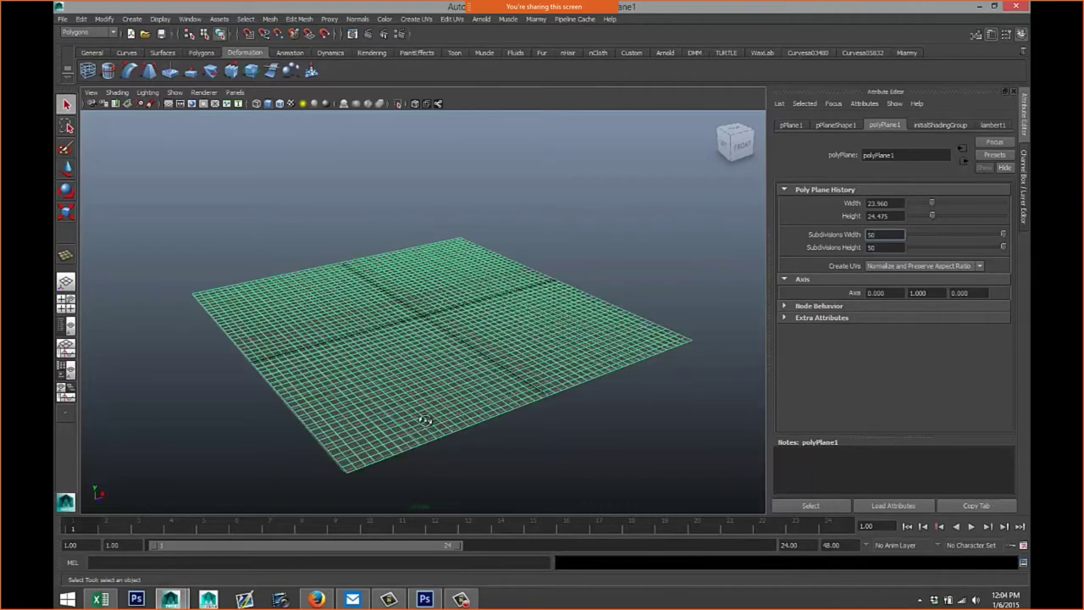
pyautogui.keyDown('alt'); pyautogui.moveTo(418, 415); pyautogui.dragTo(458, 420); pyautogui.keyUp('alt')
pyautogui.keyDown('alt'); pyautogui.moveTo(576, 372); pyautogui.dragTo(575, 380); pyautogui.keyUp('alt')
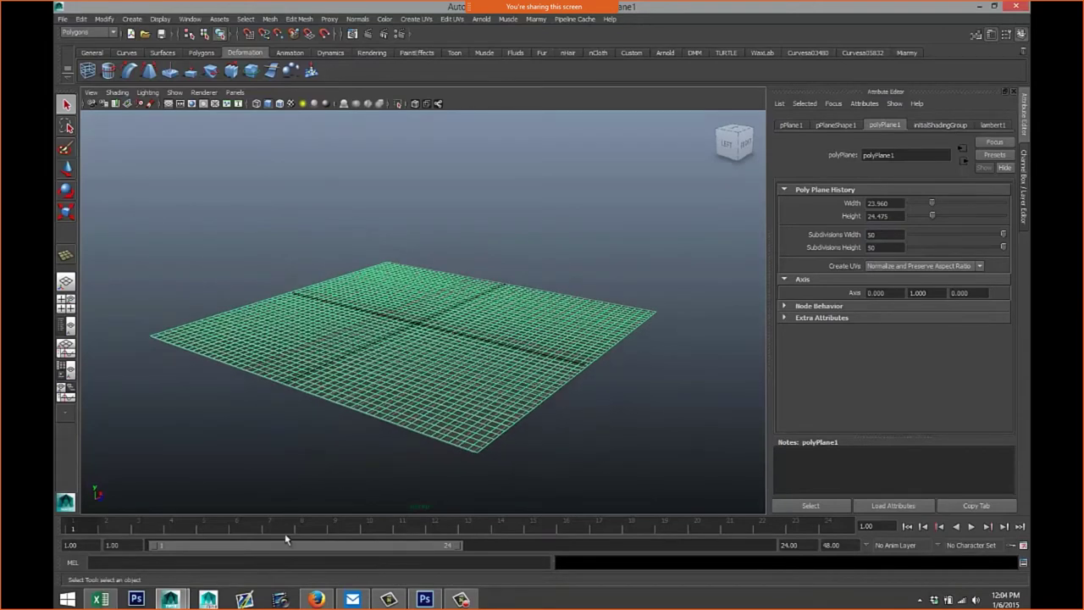
# - Search Google for 'dem file' in Firefox and scroll through the image results
pyautogui.click(316, 599)
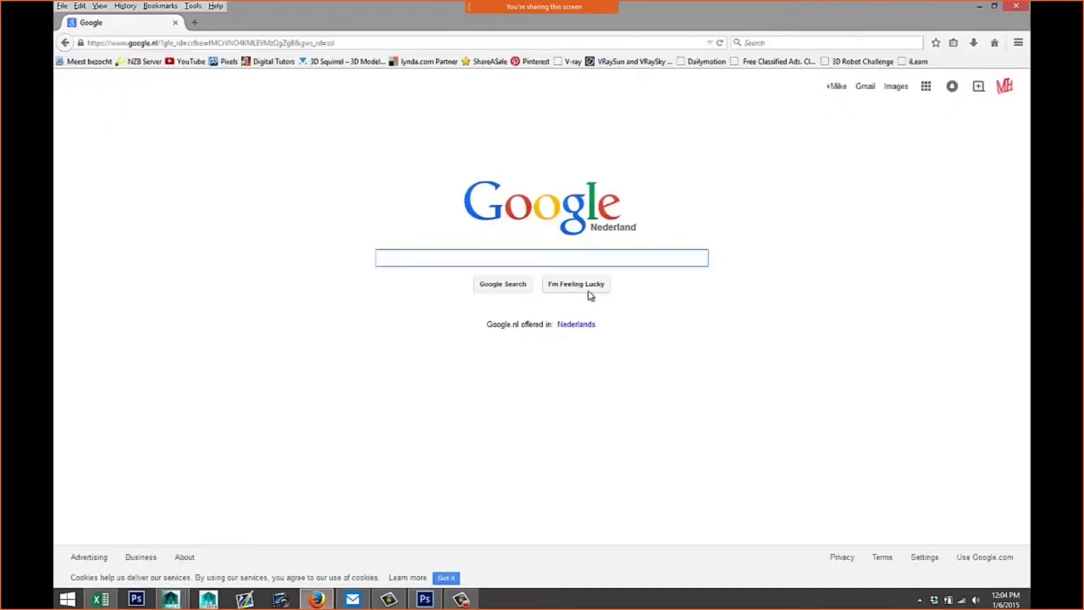
pyautogui.write('dem file')
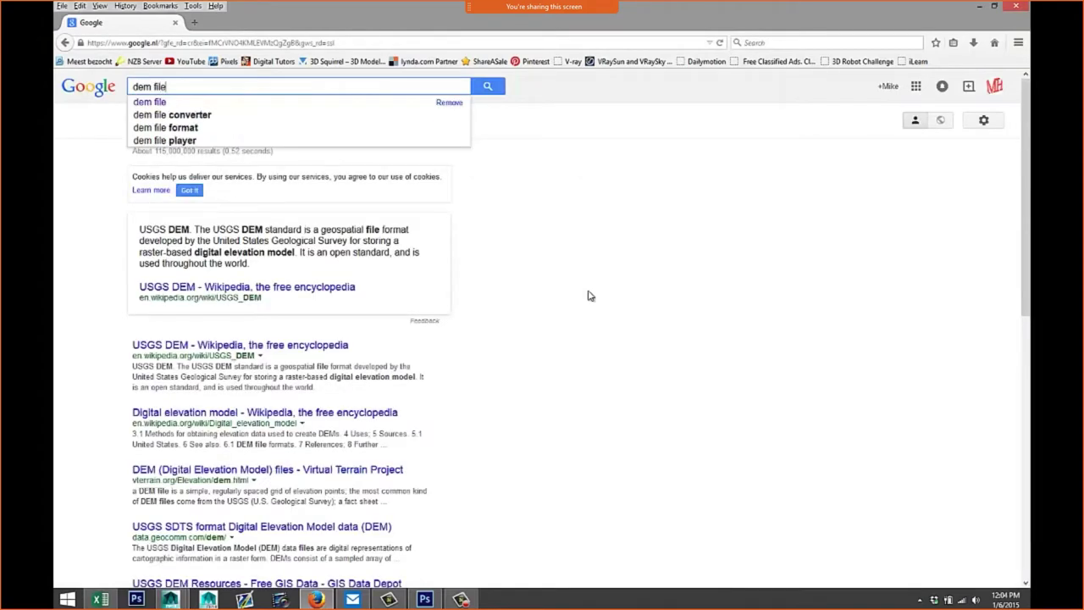
pyautogui.press('Return')
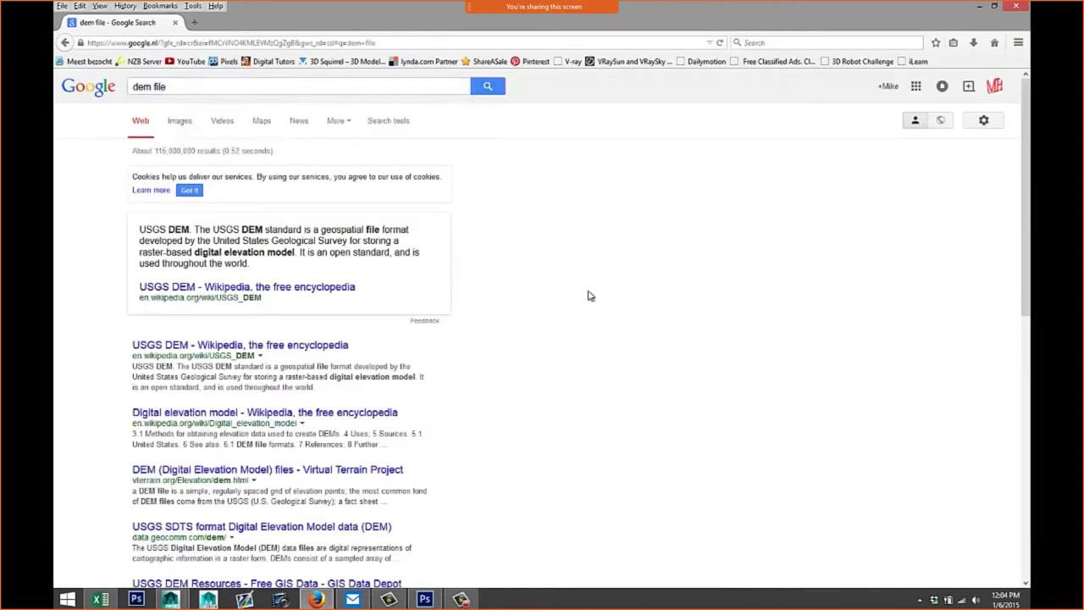
pyautogui.click(177, 123)
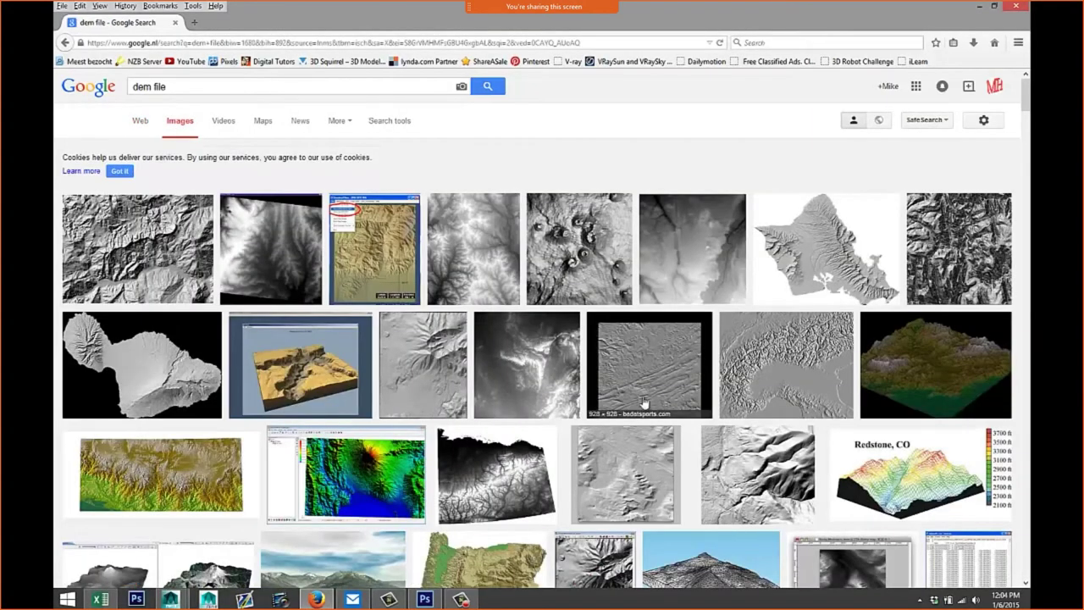
pyautogui.scroll(-5, 641, 407)
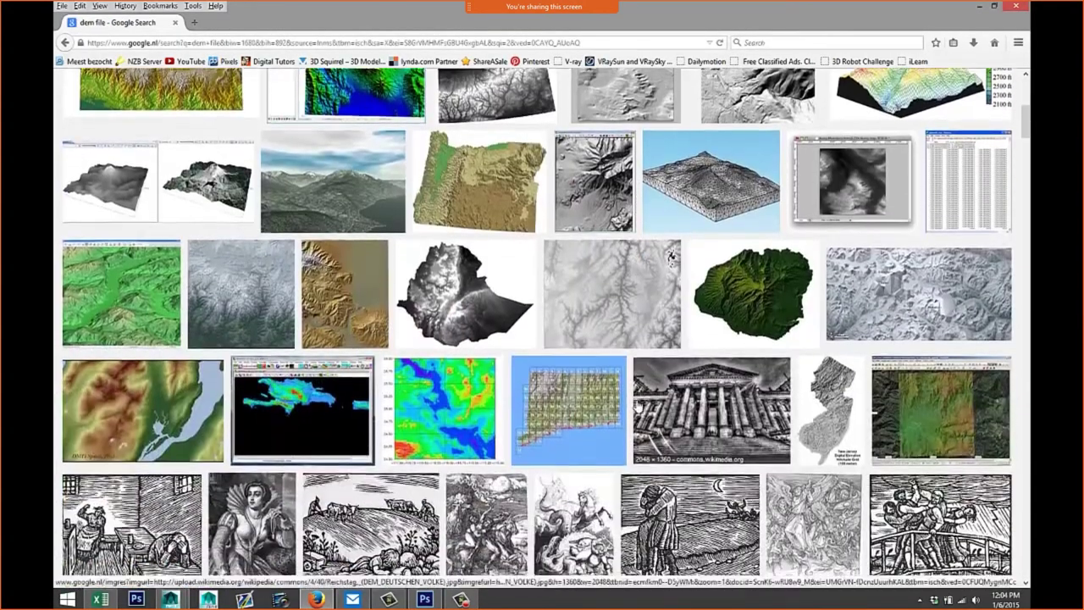
pyautogui.scroll(-5, 637, 408)
pyautogui.scroll(7, 634, 408)
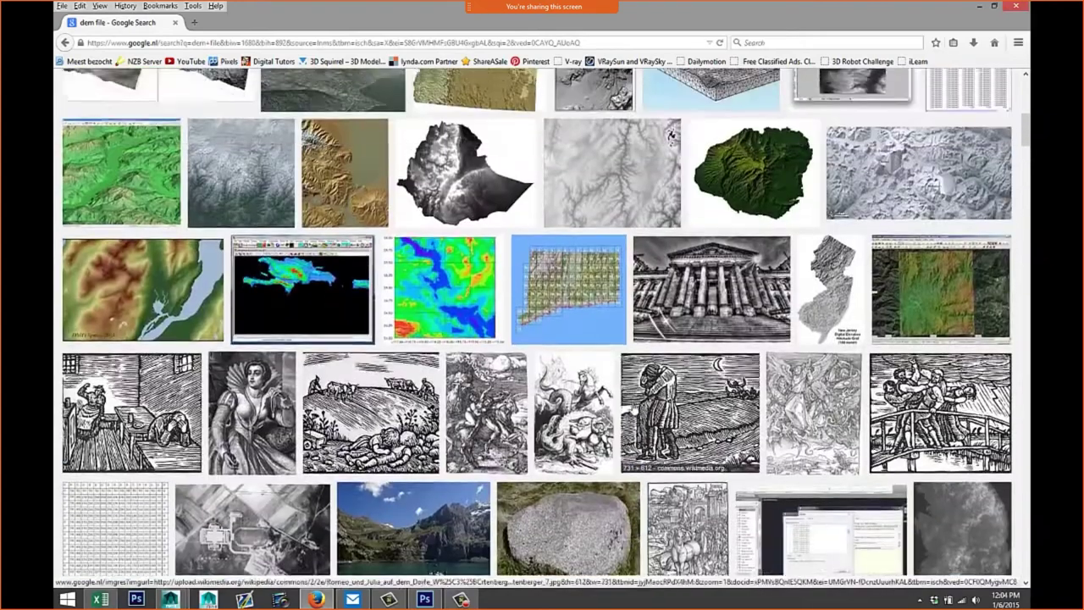
pyautogui.scroll(3, 634, 409)
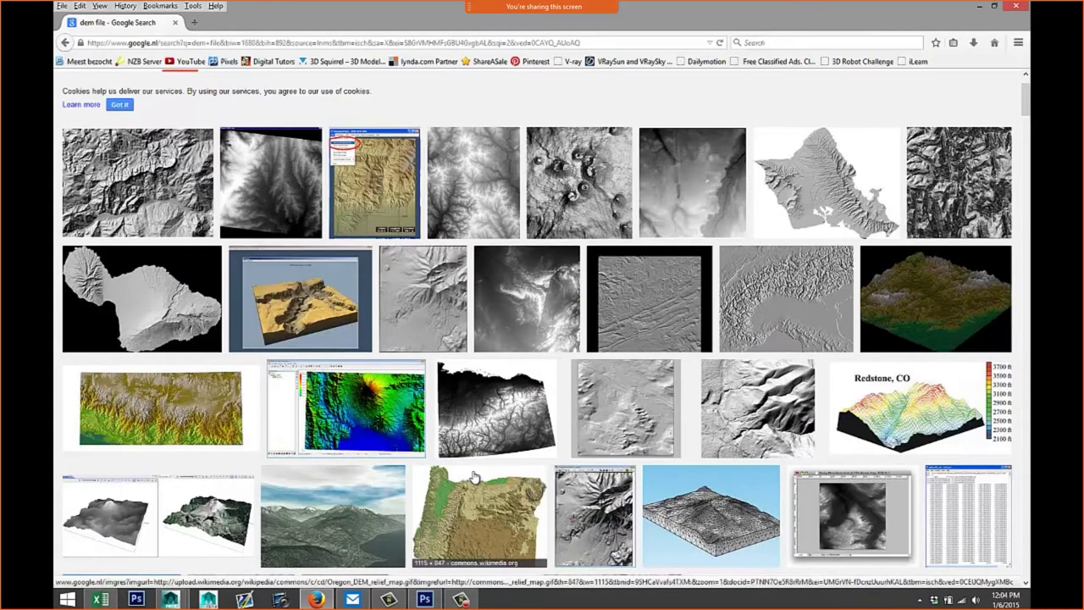
pyautogui.scroll(-3, 407, 455)
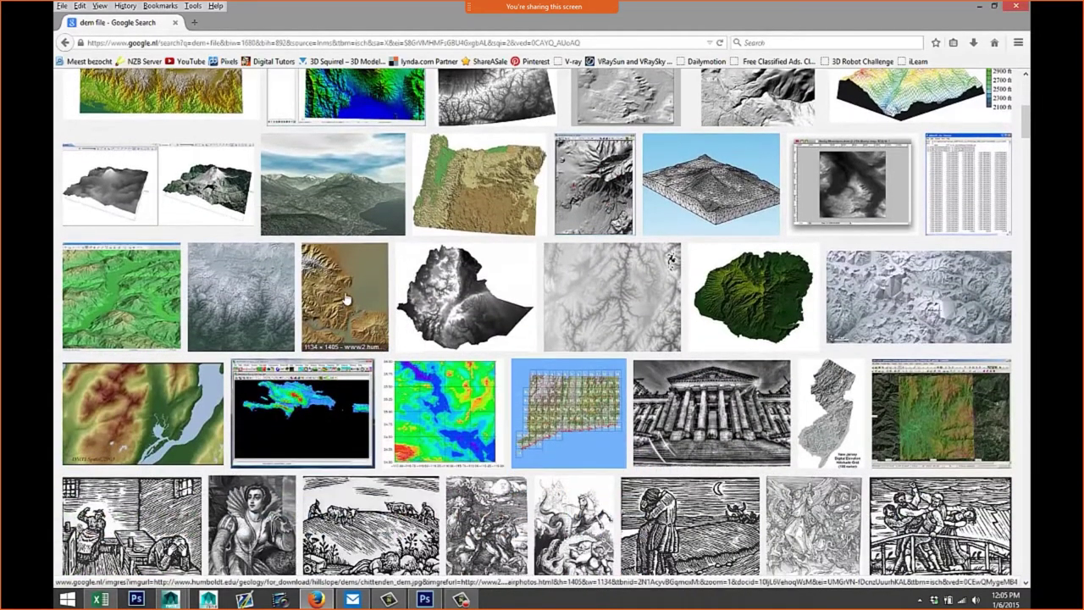
# - Save the brown Chittenden terrain image from its preview to the Desktop as DEMFile
pyautogui.click(346, 298)
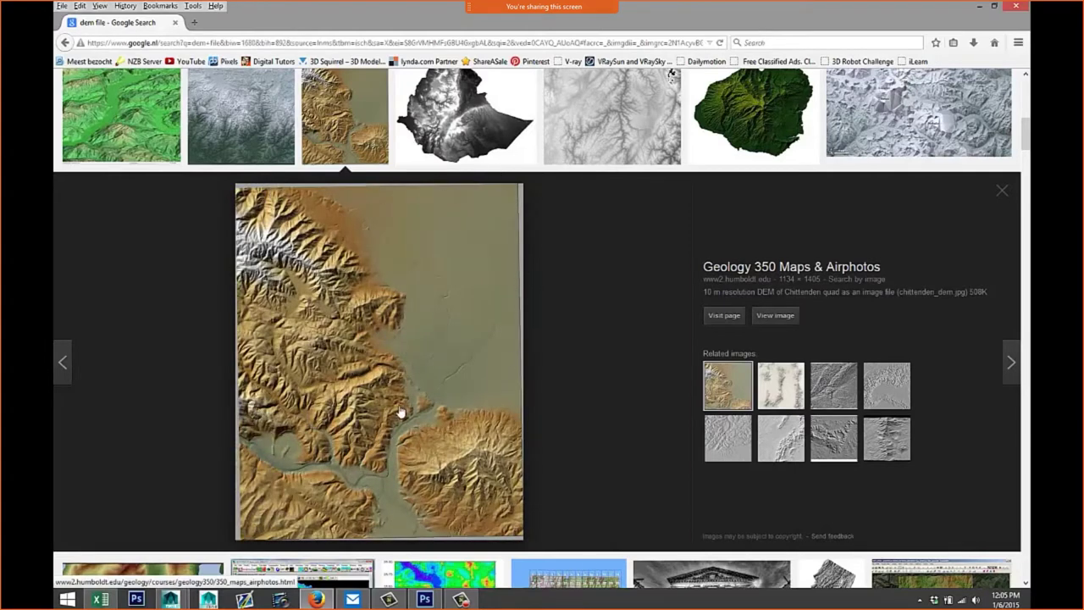
pyautogui.rightClick(371, 330)
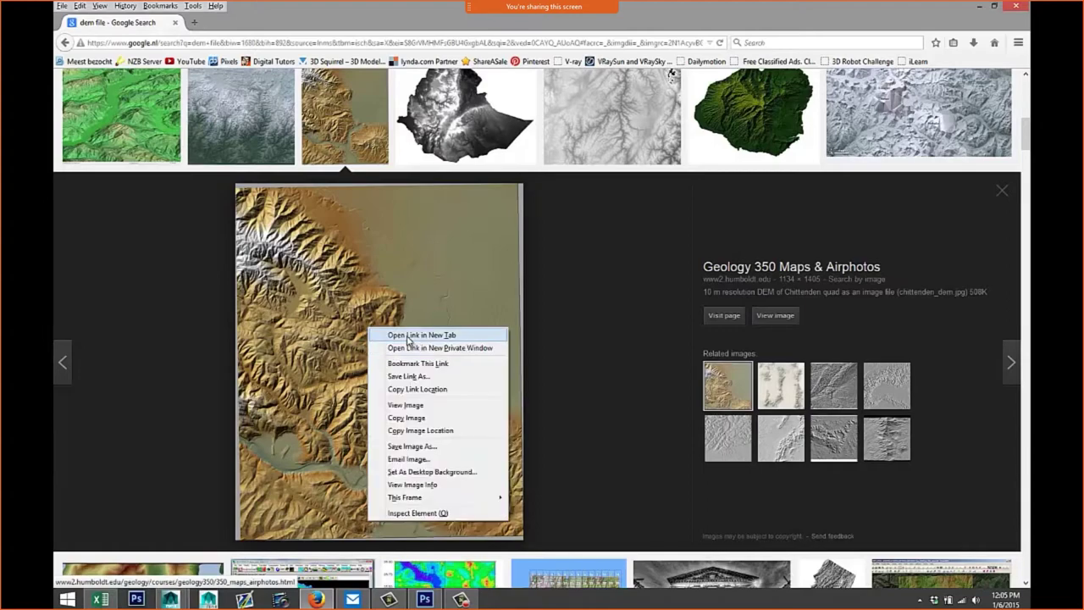
pyautogui.click(435, 446)
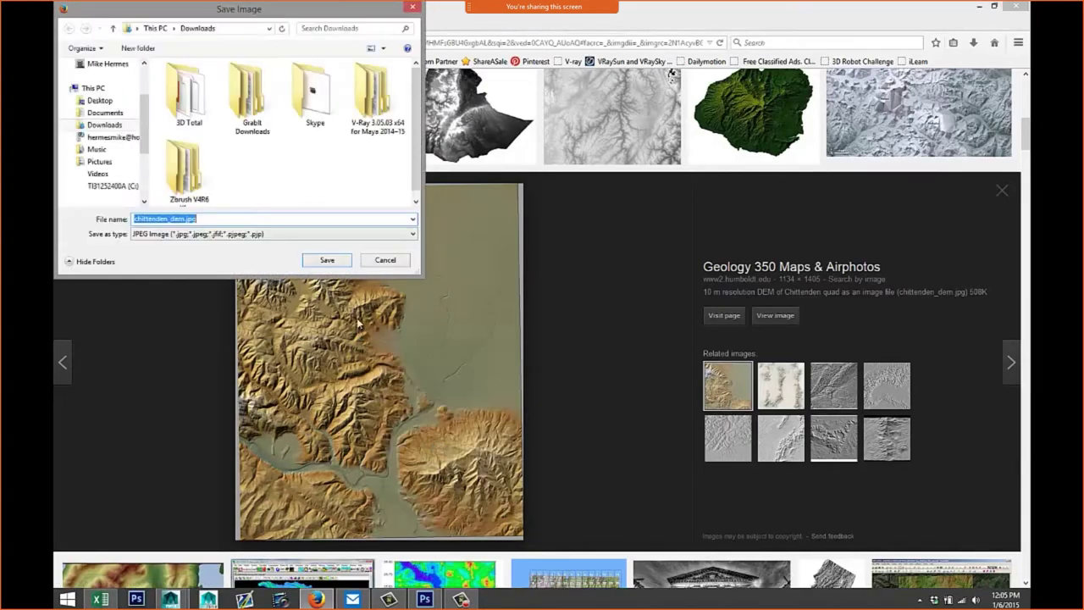
pyautogui.write('DEMFile')
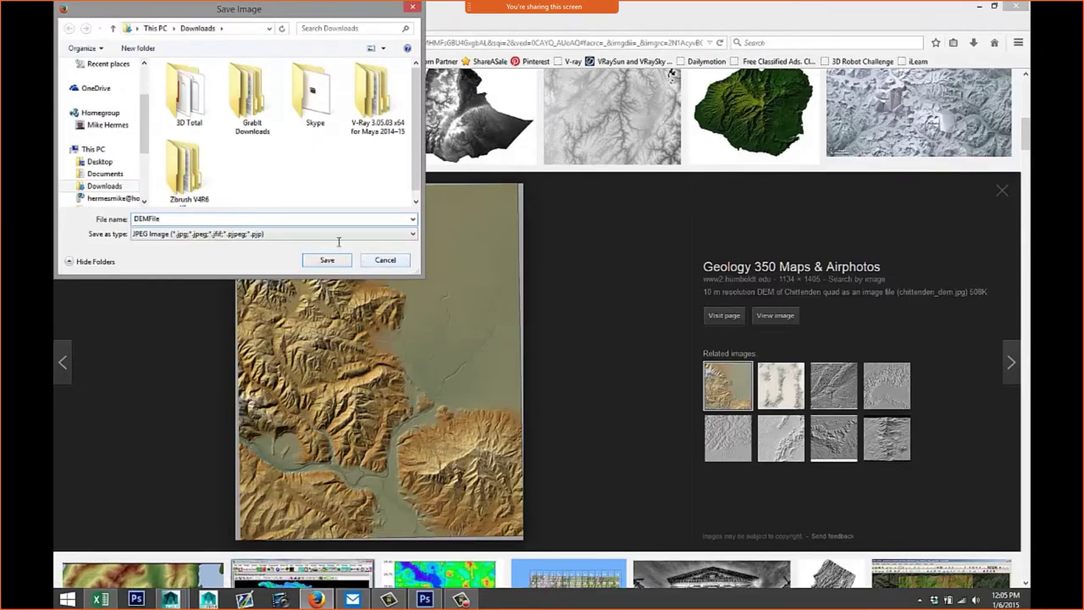
pyautogui.scroll(3, 127, 83)
pyautogui.click(102, 81)
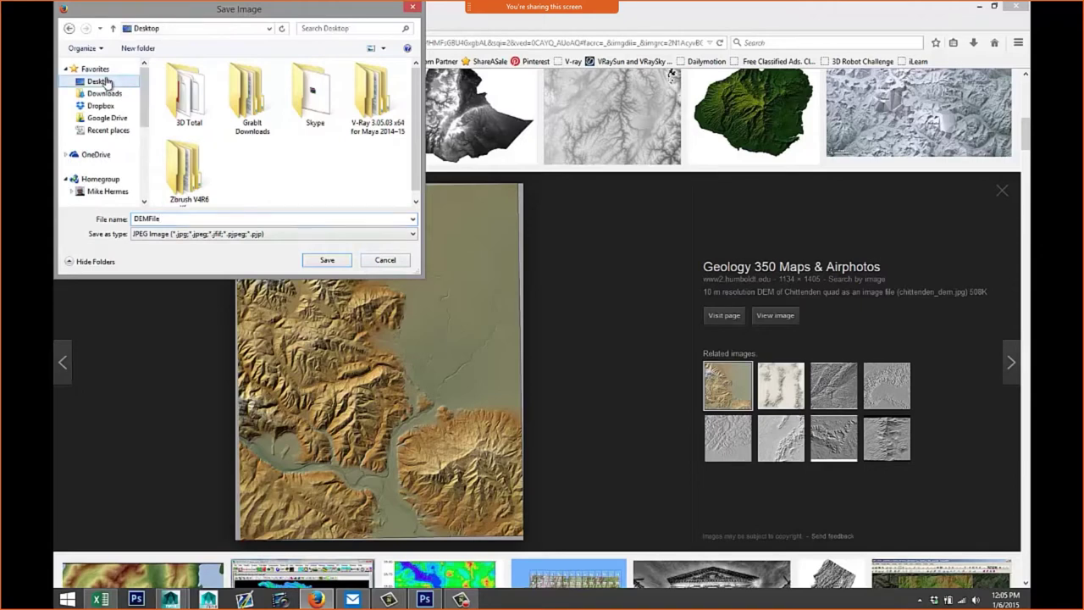
pyautogui.click(327, 260)
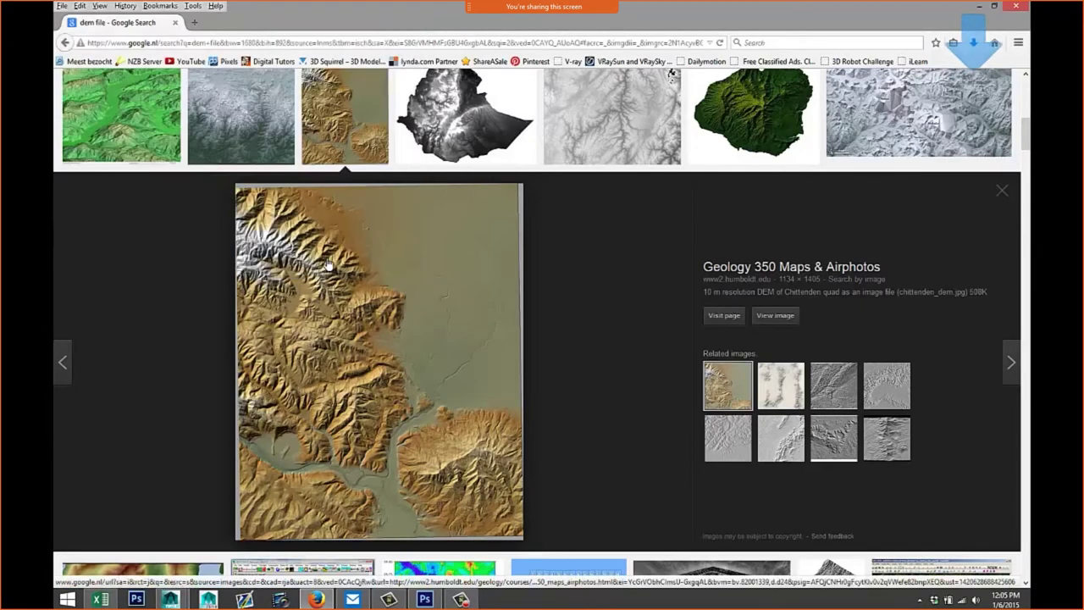
# - Open DEMFile.jpg from the Desktop as a new document in Photoshop CS6
pyautogui.click(424, 599)
pyautogui.click(88, 12)
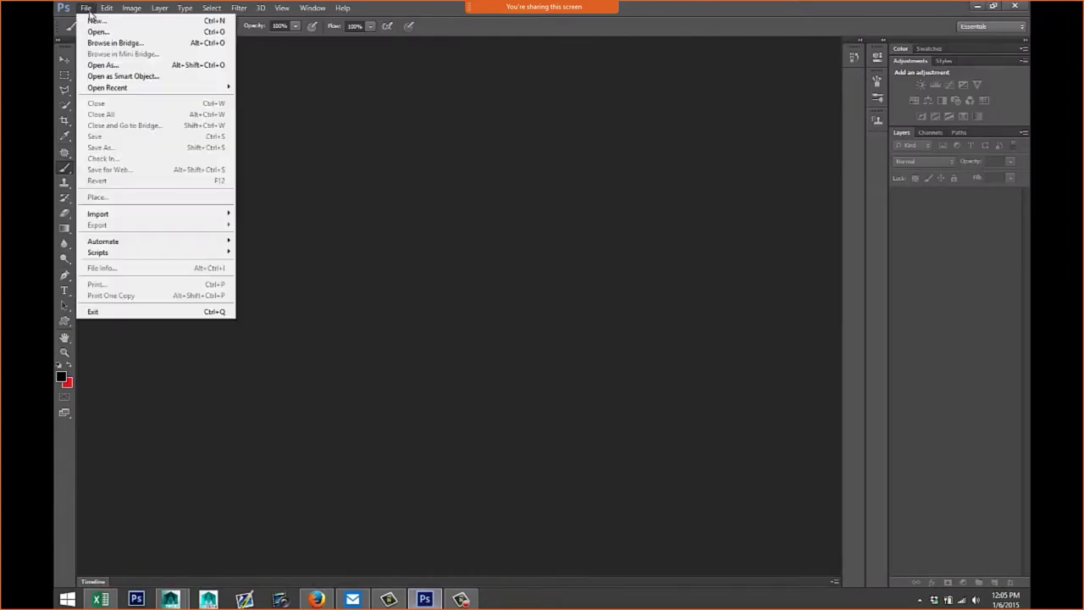
pyautogui.click(101, 31)
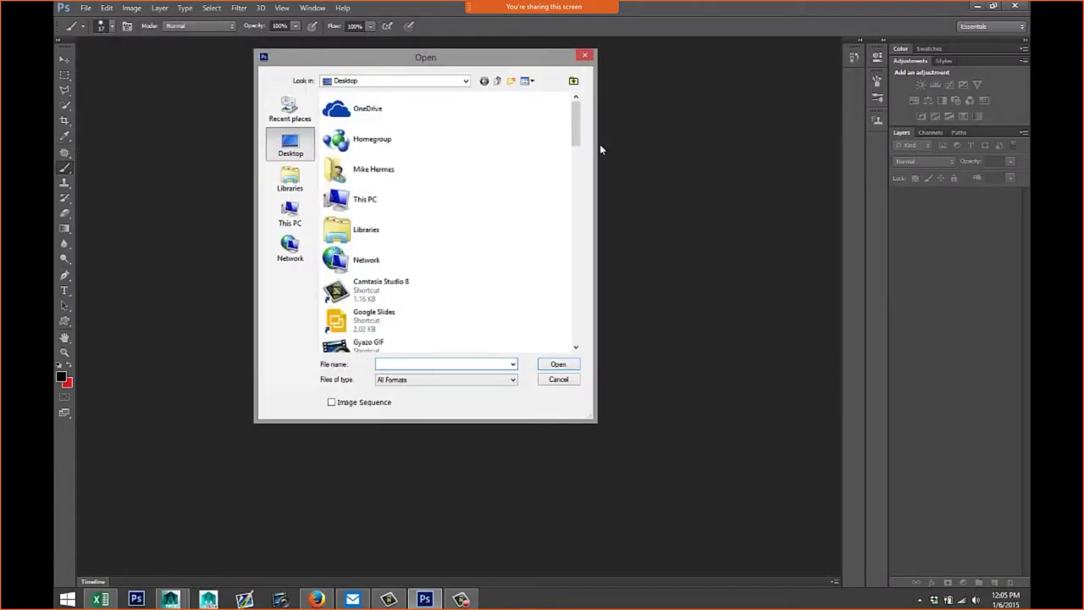
pyautogui.moveTo(576, 127); pyautogui.dragTo(586, 248)
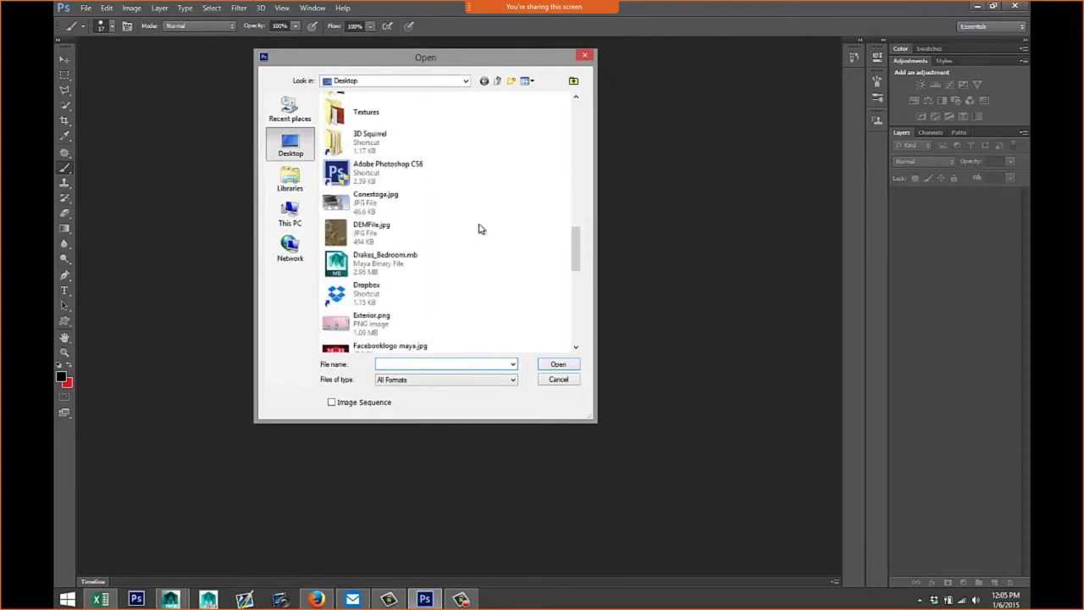
pyautogui.click(381, 230)
pyautogui.click(556, 365)
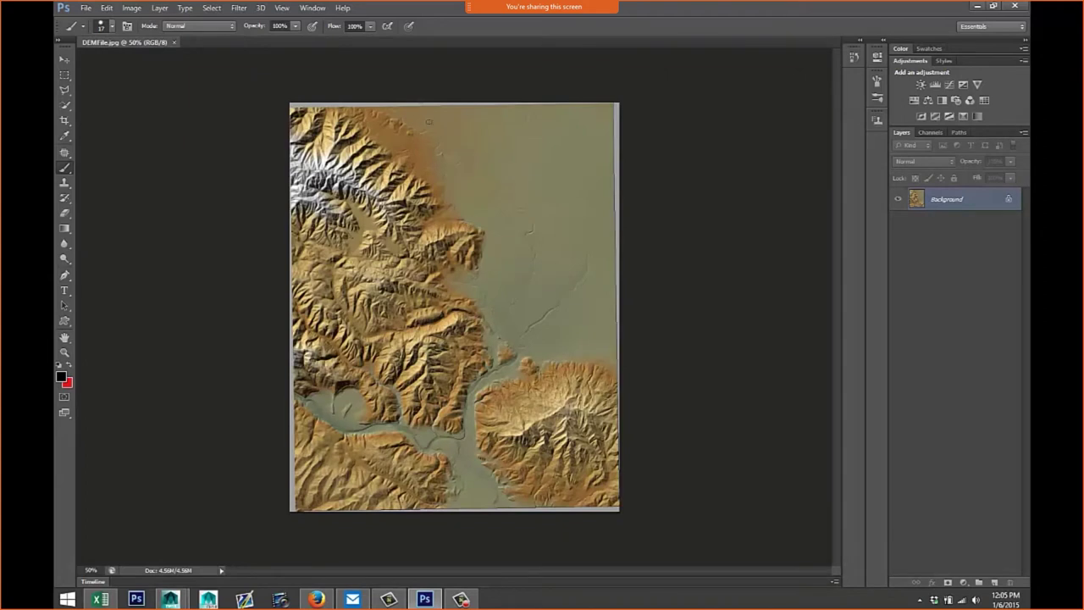
# - Convert the terrain image DEMFile.jpg to Grayscale mode
pyautogui.click(132, 8)
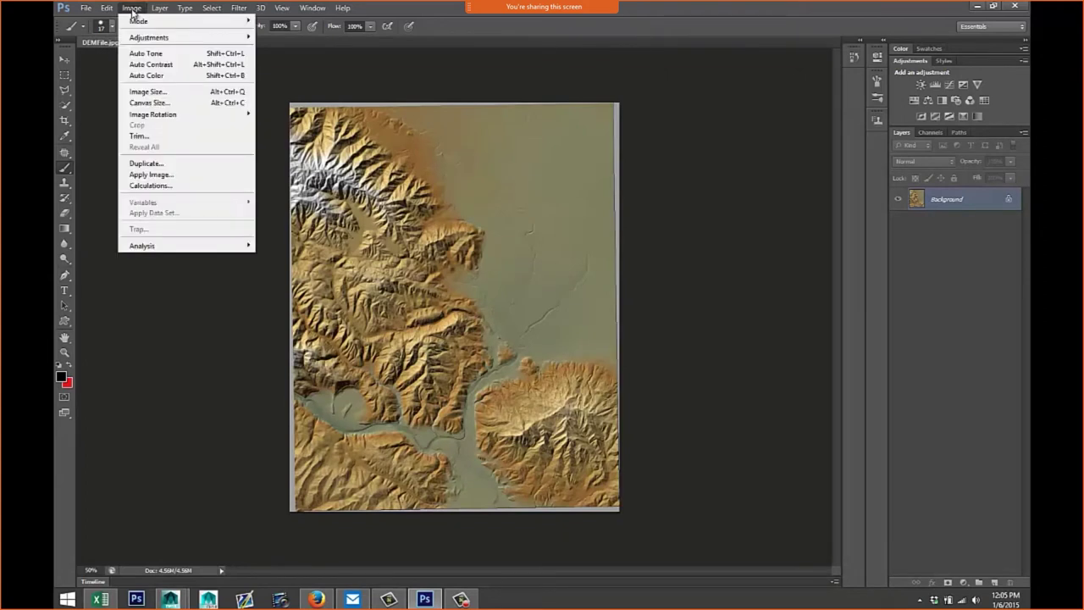
pyautogui.moveTo(147, 25)
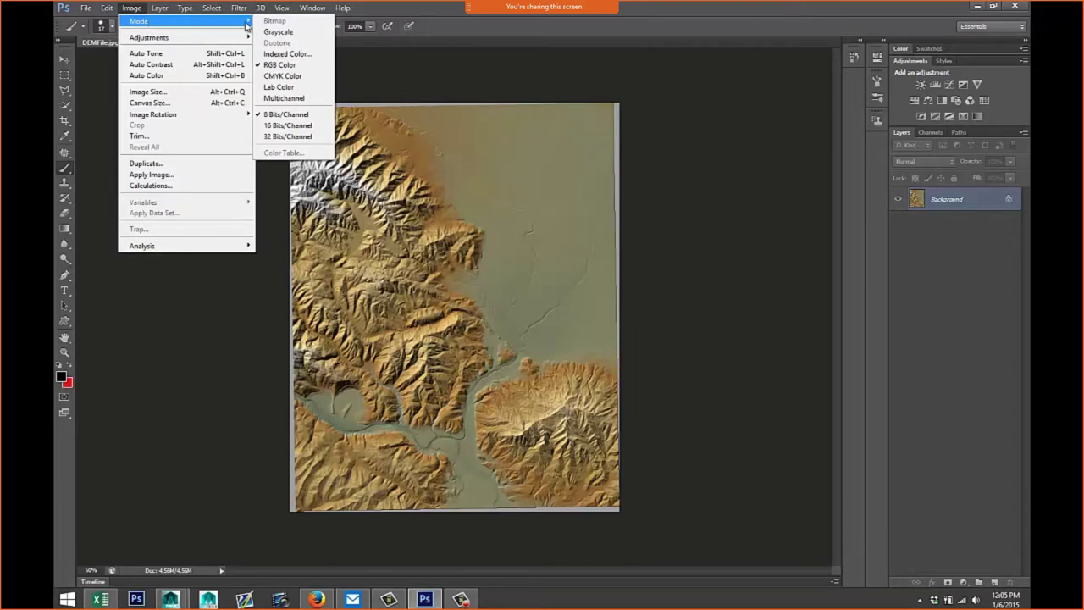
pyautogui.click(277, 32)
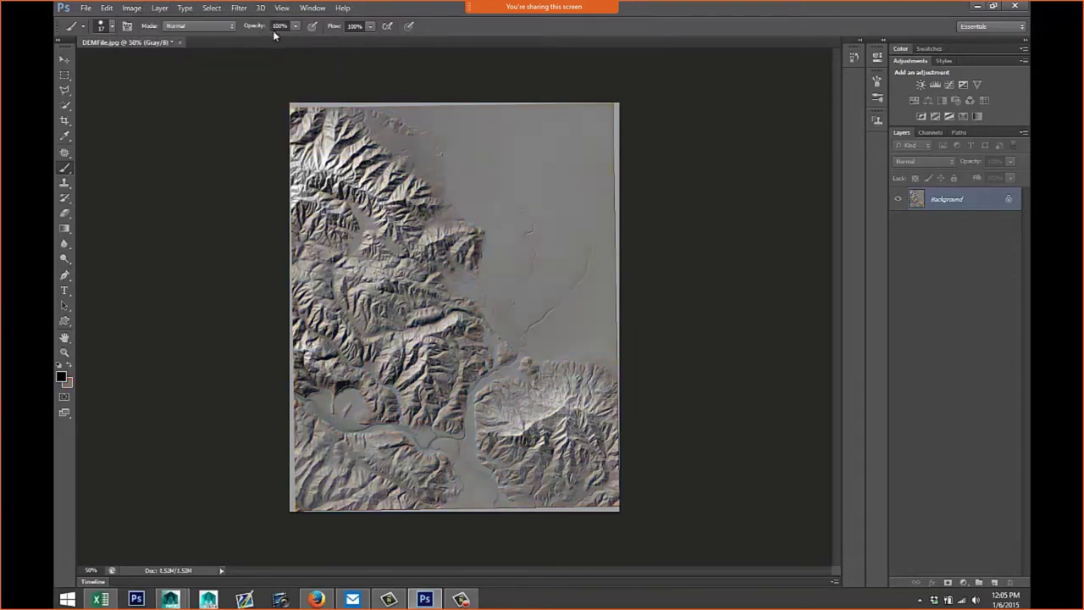
# - Apply Brightness/Contrast with Brightness -21 and increased contrast
pyautogui.click(134, 8)
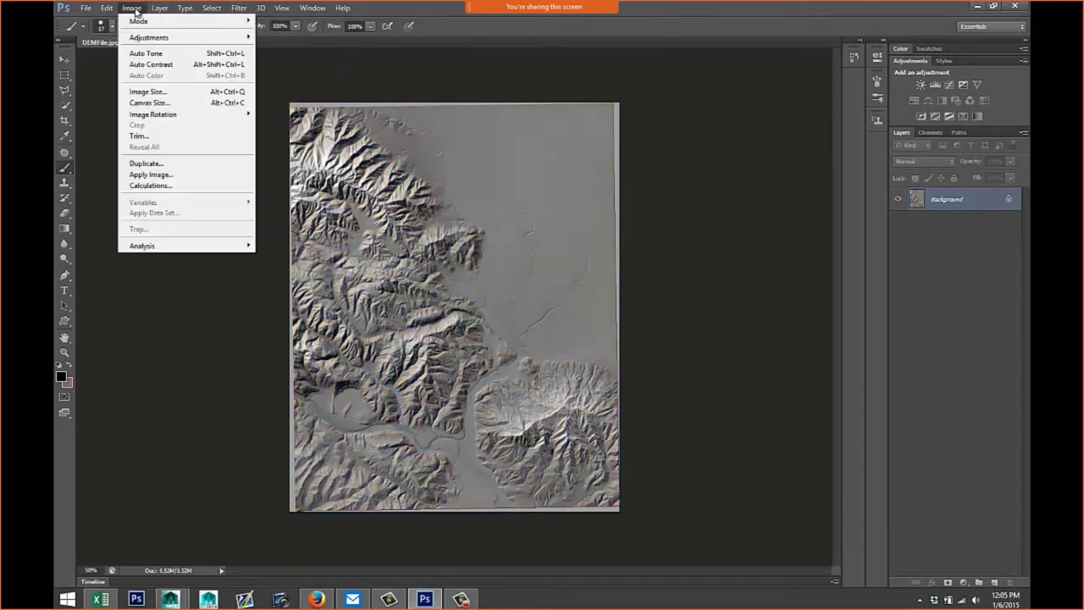
pyautogui.moveTo(164, 39)
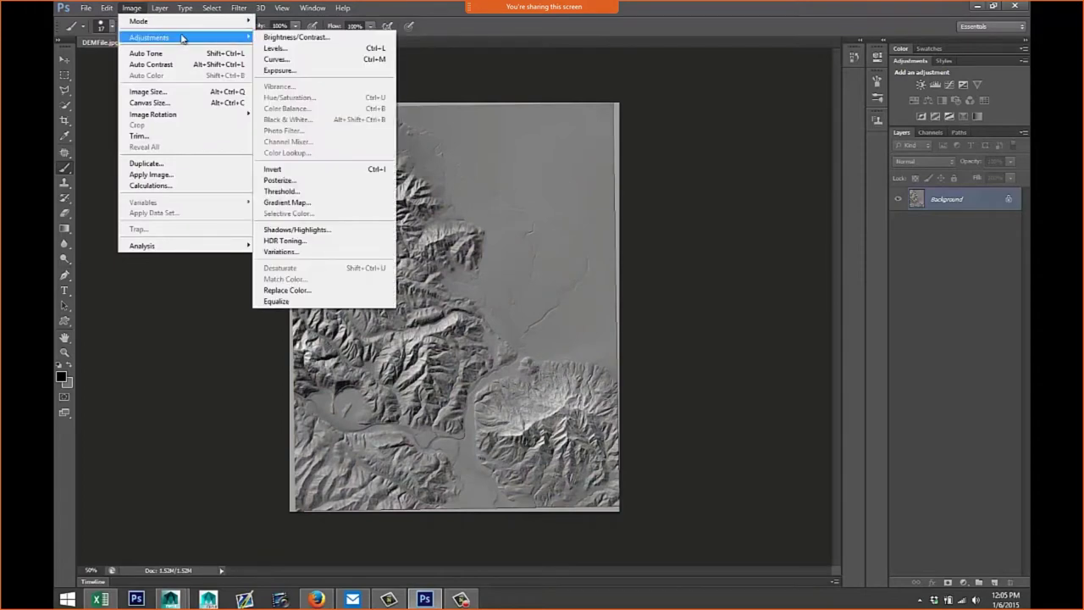
pyautogui.click(331, 41)
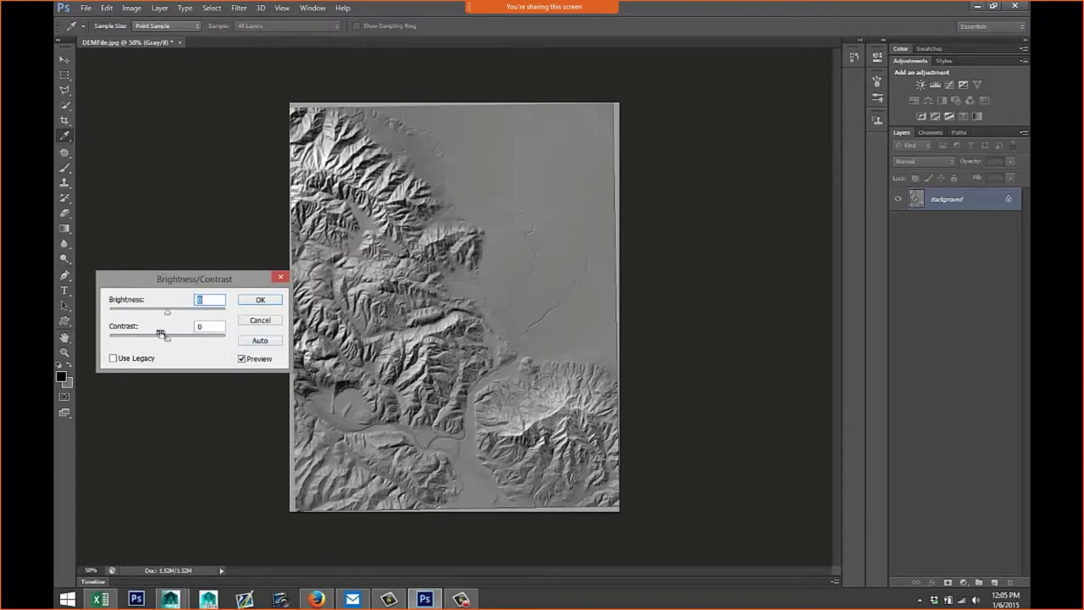
pyautogui.moveTo(168, 317); pyautogui.dragTo(212, 343)
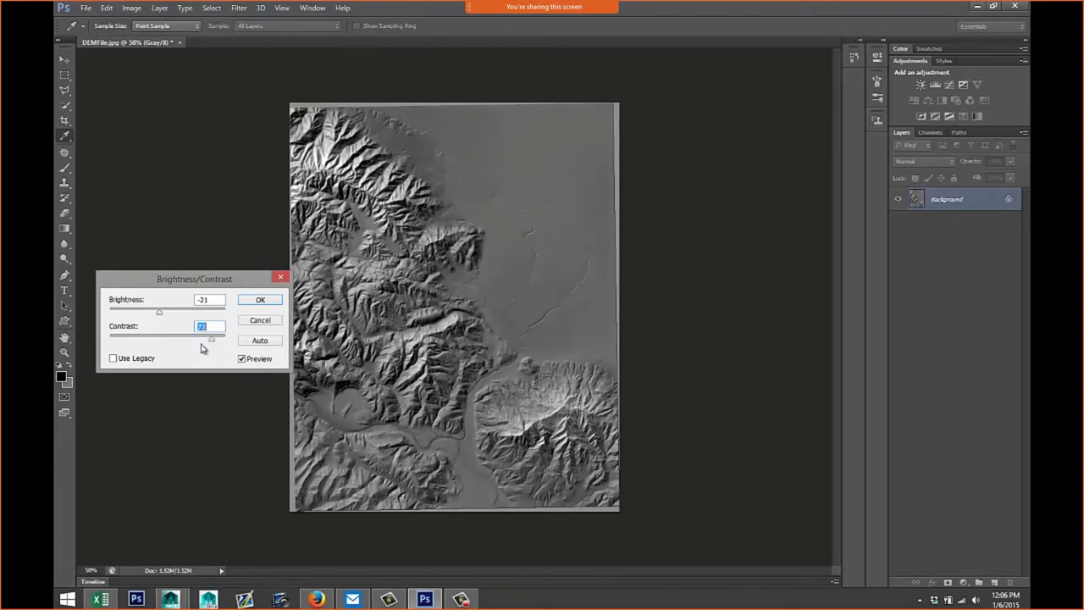
pyautogui.click(262, 300)
# - Bring up Save As for DEMFile.jpg as a JPEG on the Desktop
pyautogui.press('b')
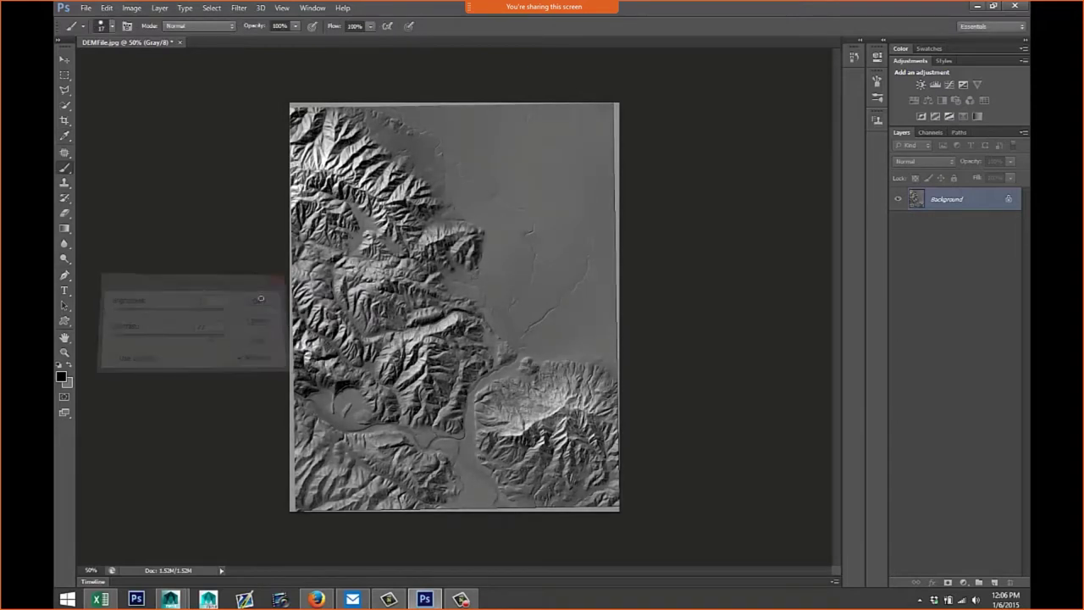
pyautogui.click(86, 7)
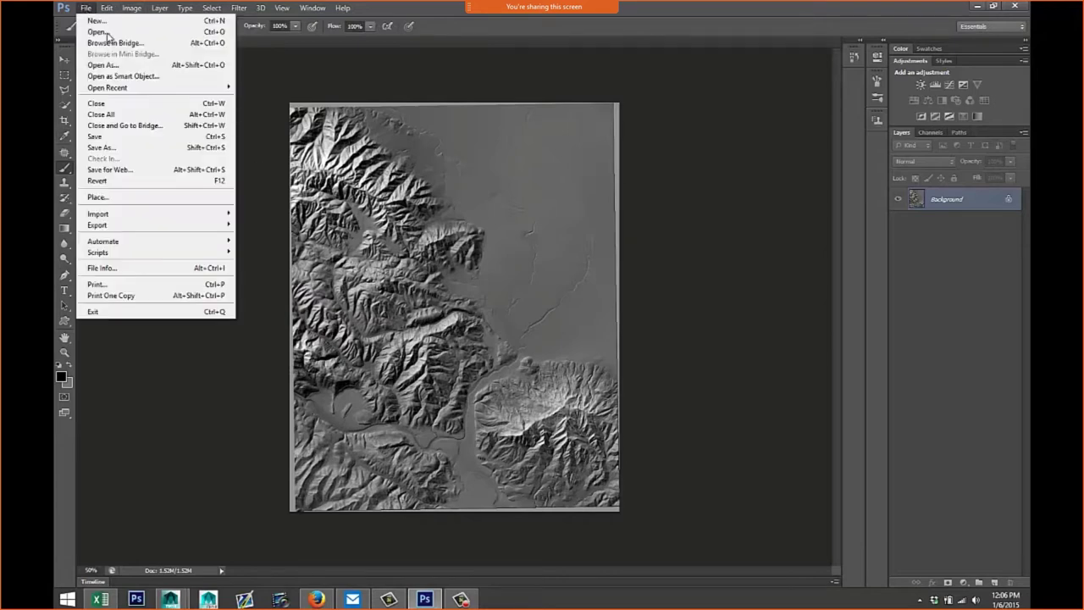
pyautogui.click(129, 147)
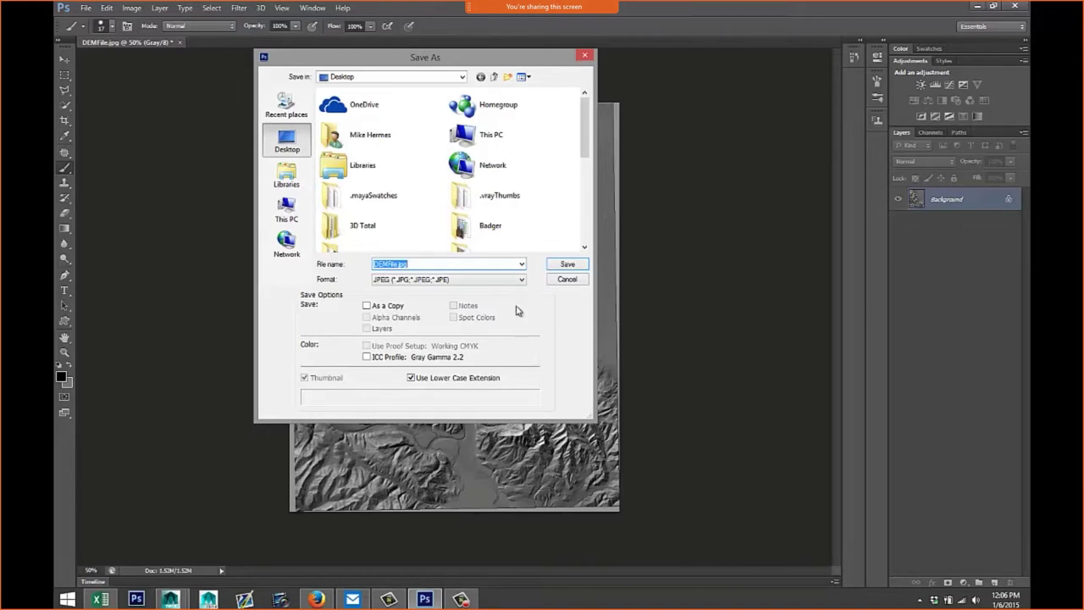
# - Save the grayscale DEM image to the Desktop as DEMFileJPG.jpg at maximum JPEG quality
pyautogui.click(521, 281)
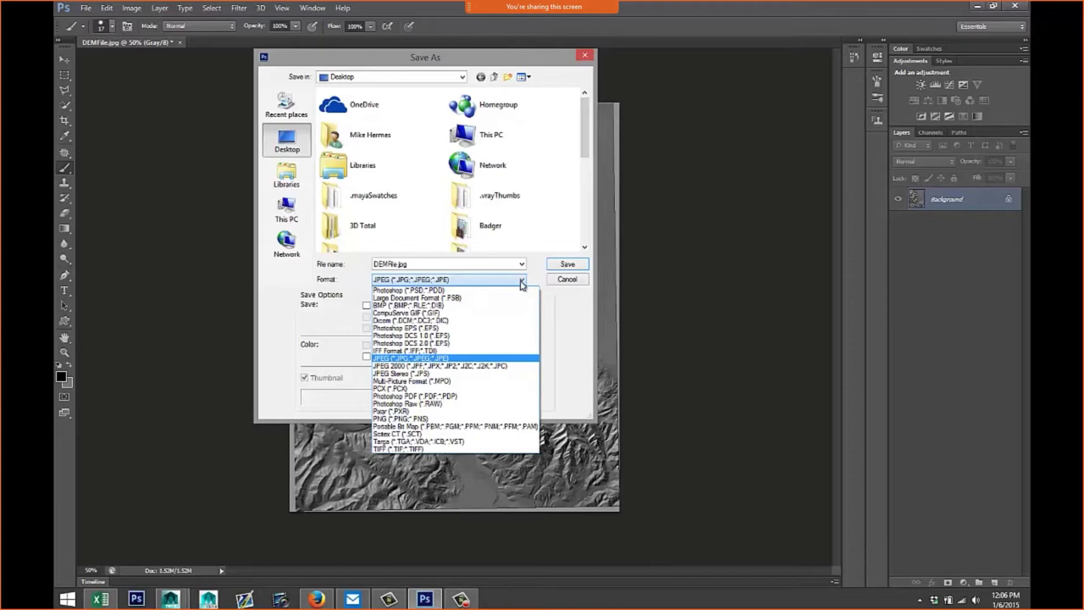
pyautogui.click(521, 280)
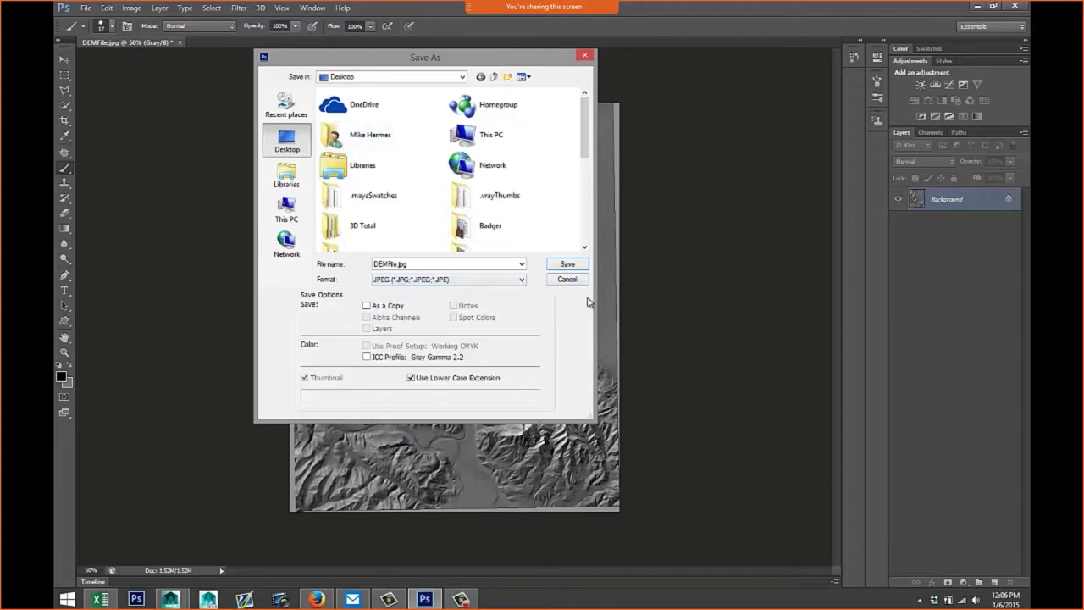
pyautogui.click(394, 265)
pyautogui.click(567, 265)
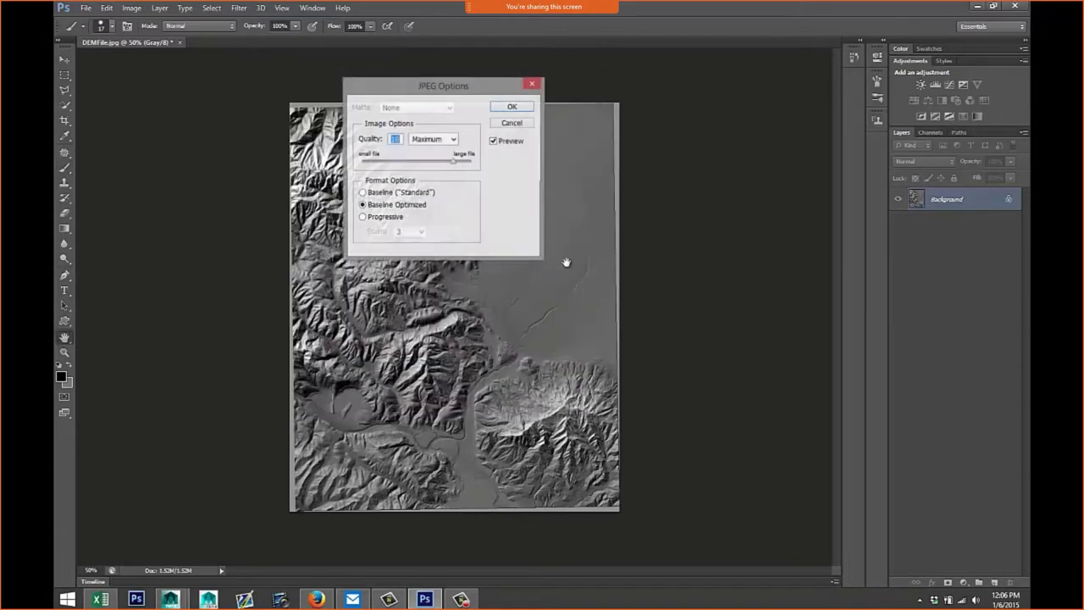
pyautogui.click(513, 108)
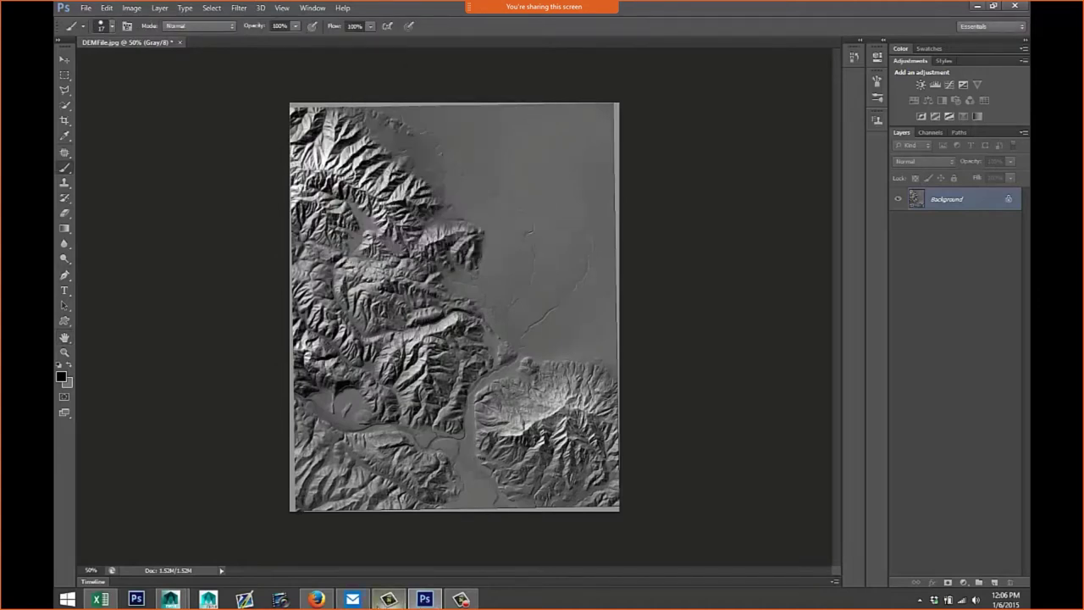
# - Return to the Maya scene with the plane and switch to the Surfaces menu set
pyautogui.moveTo(169, 600)
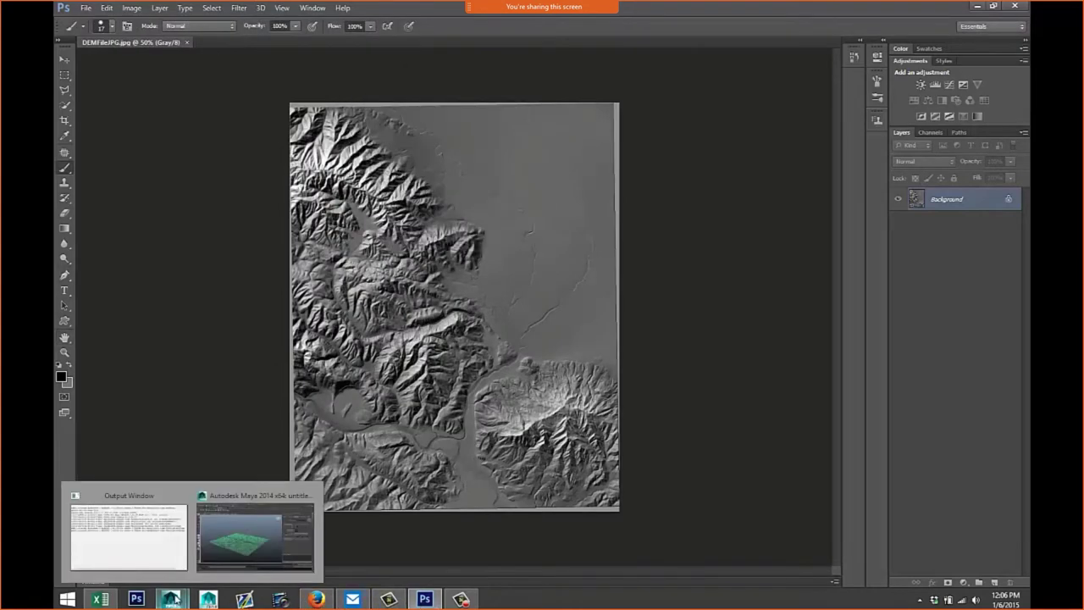
pyautogui.click(255, 531)
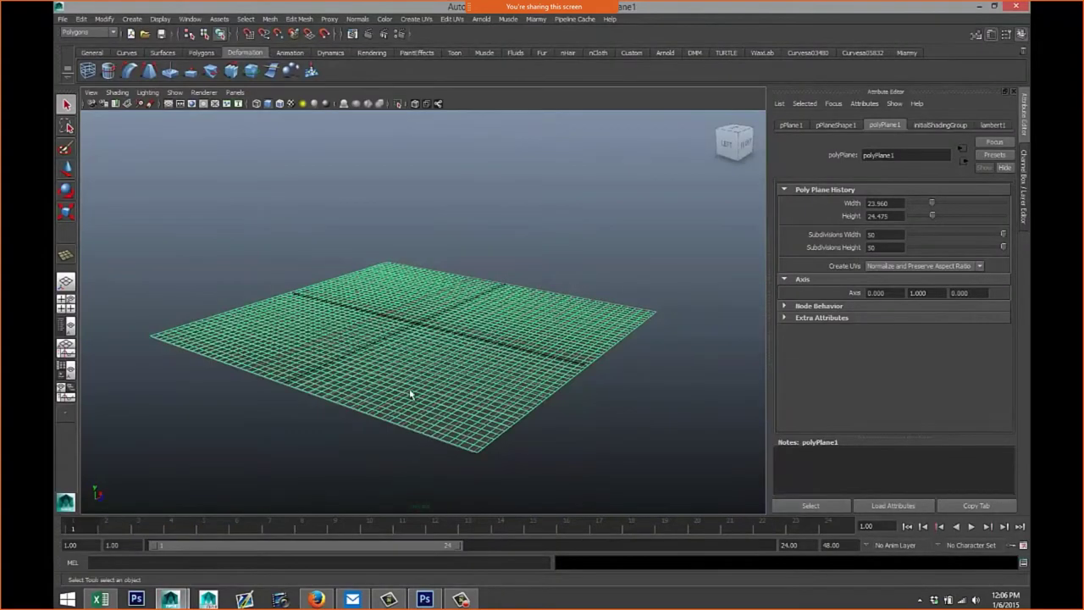
pyautogui.moveTo(448, 429)
pyautogui.keyDown('alt'); pyautogui.mouseDown()
pyautogui.moveTo(424, 422)
pyautogui.moveTo(432, 428)
pyautogui.mouseUp(); pyautogui.keyUp('alt')
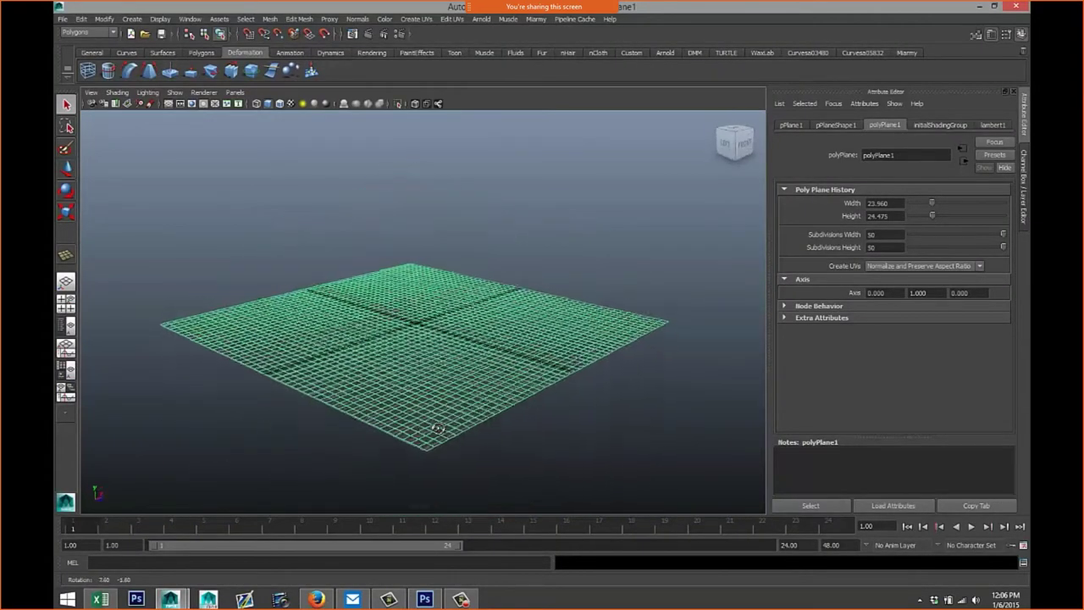
pyautogui.keyDown('alt'); pyautogui.moveTo(432, 428); pyautogui.dragTo(460, 411, button='right'); pyautogui.keyUp('alt')
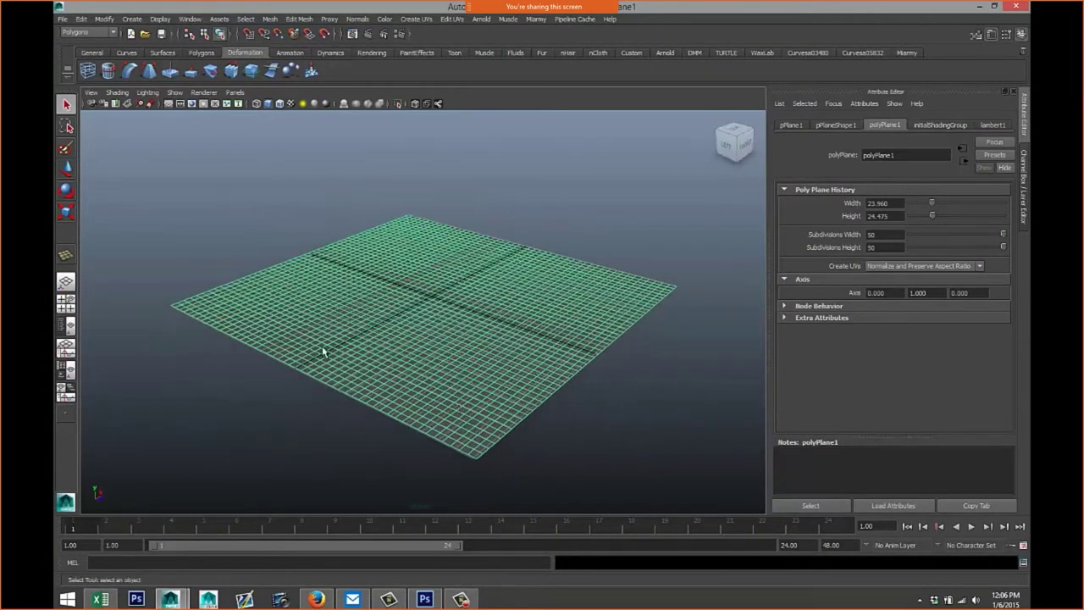
pyautogui.click(113, 34)
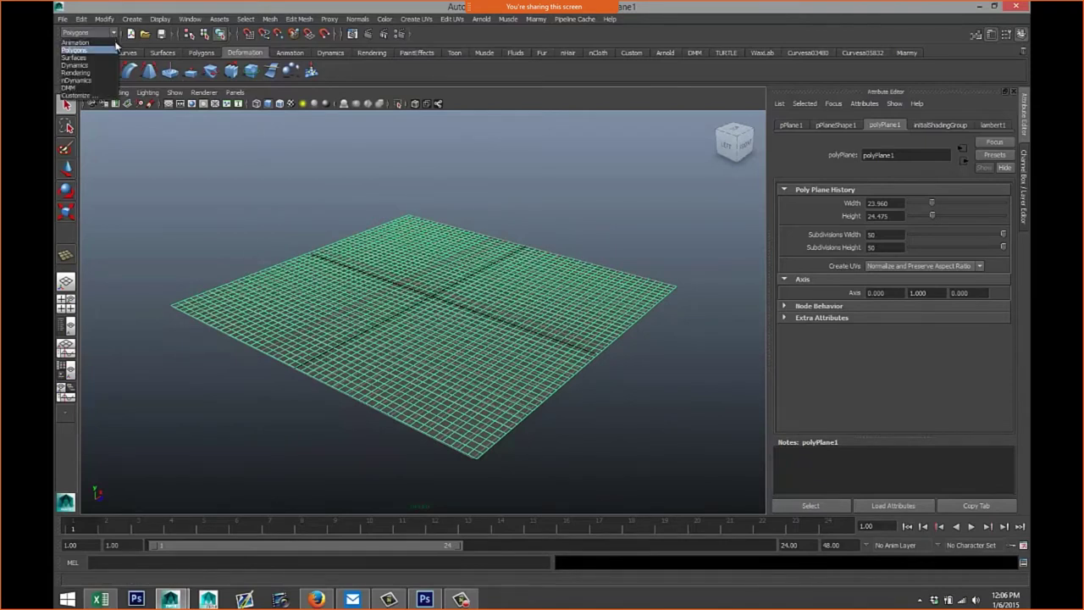
pyautogui.click(105, 66)
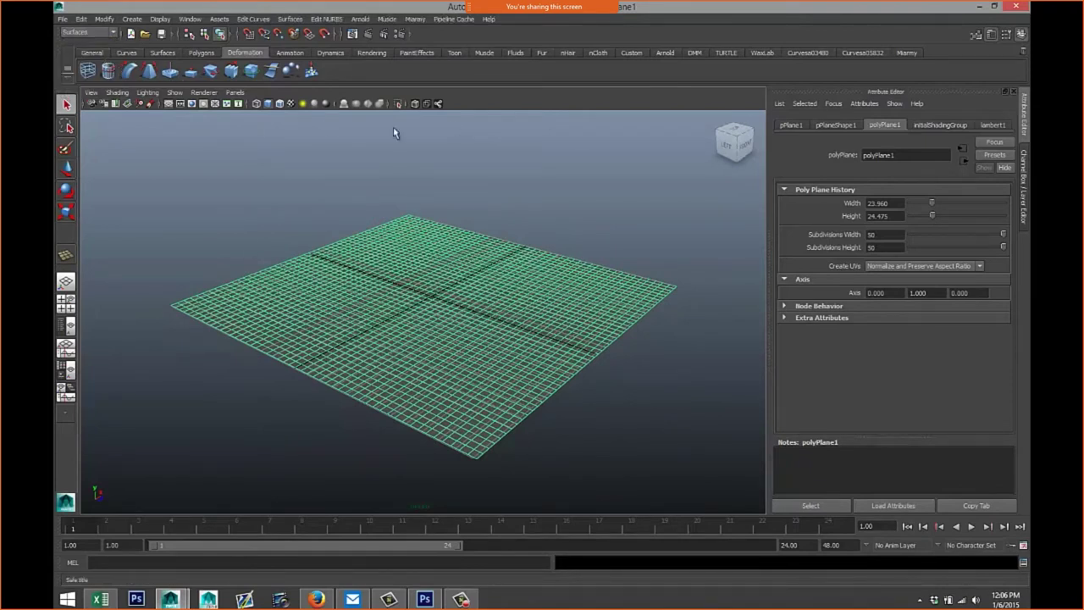
# - In Sculpt Geometry Tool settings, import DEMFileJPG.jpg from the Desktop as an attribute map
pyautogui.click(332, 23)
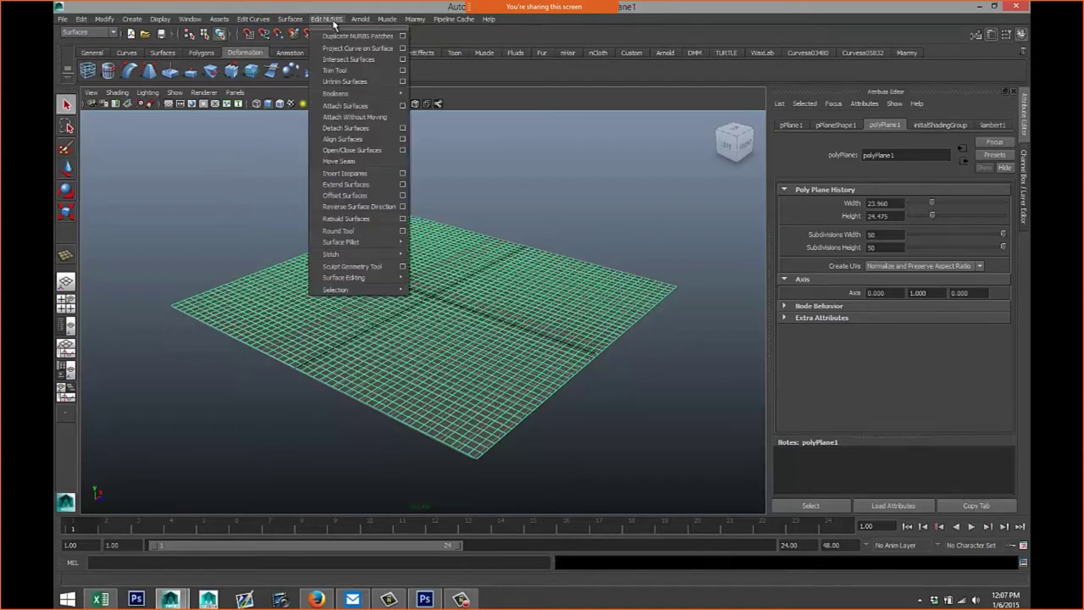
pyautogui.click(403, 268)
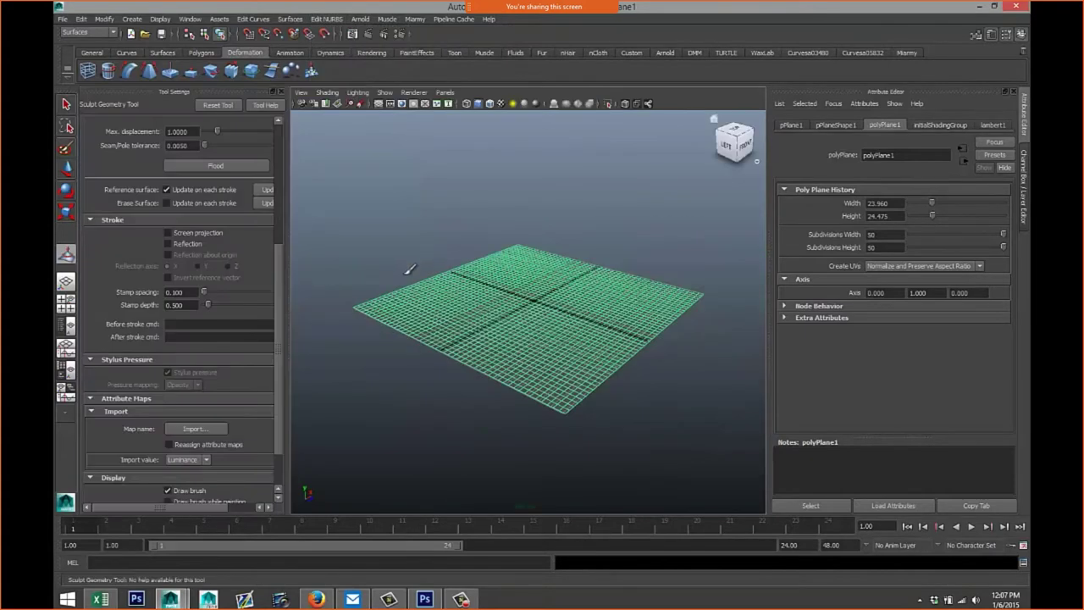
pyautogui.scroll(-1, 144, 307)
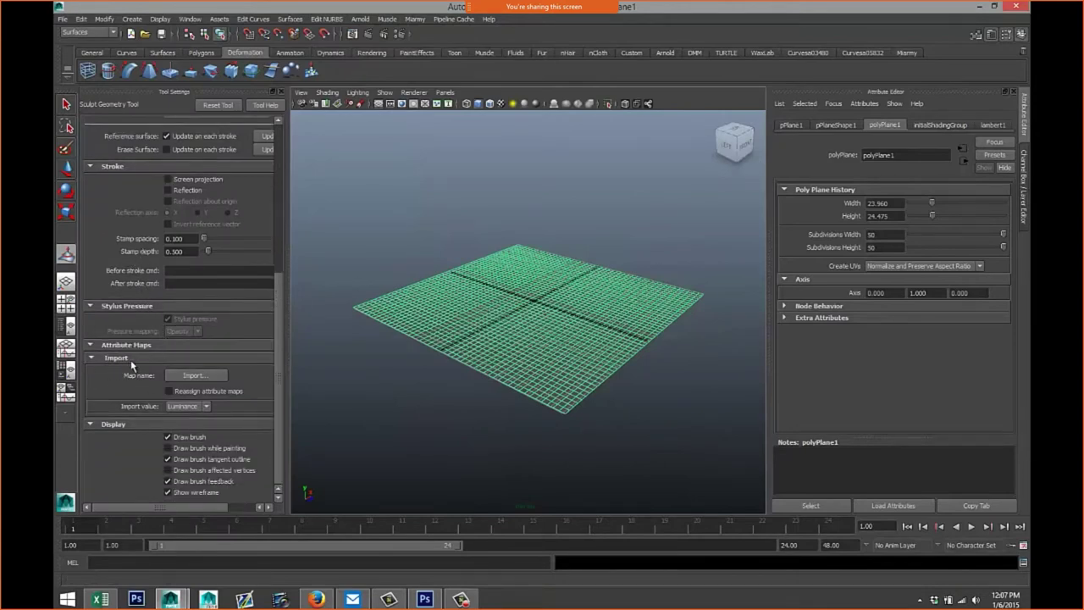
pyautogui.click(204, 377)
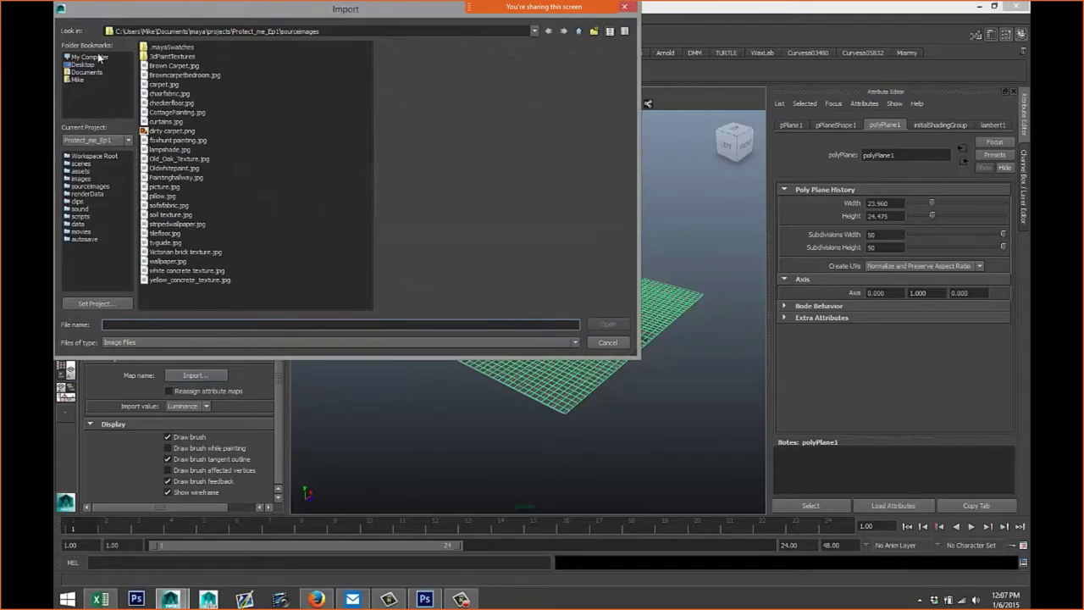
pyautogui.click(83, 65)
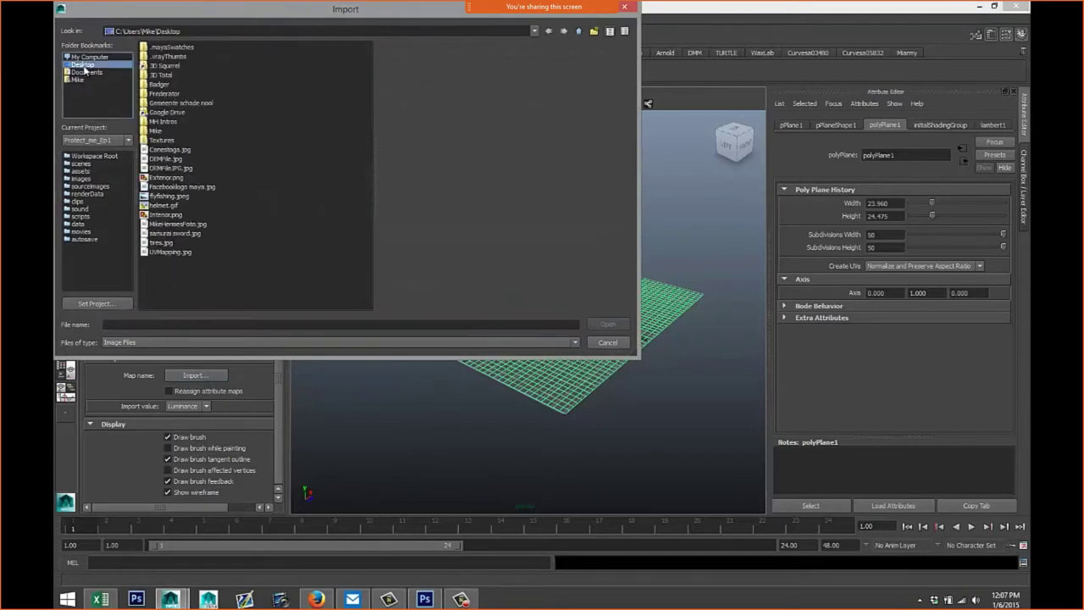
pyautogui.click(169, 167)
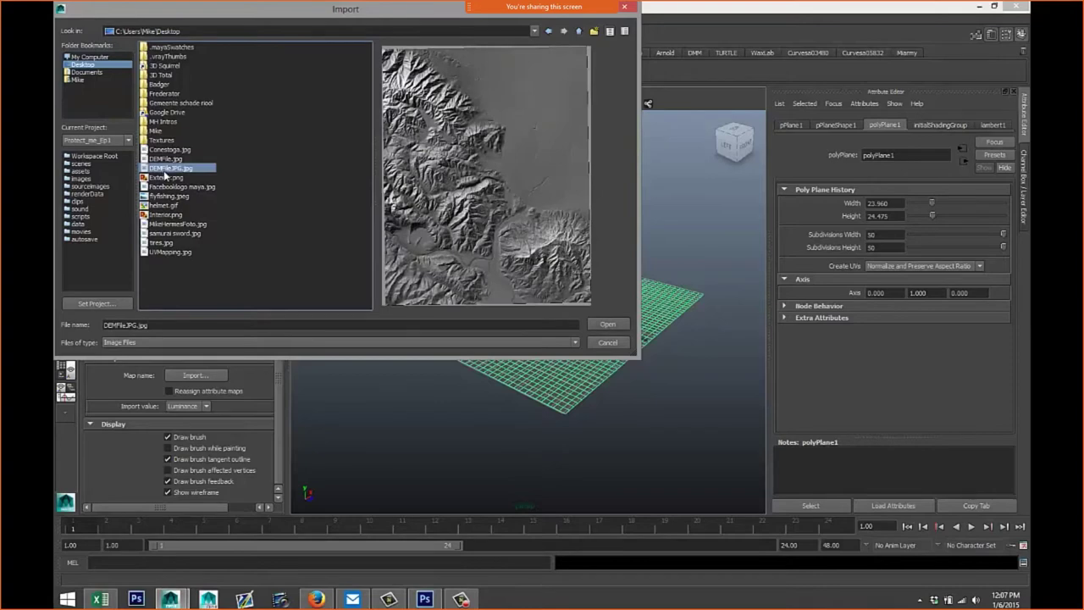
pyautogui.click(608, 326)
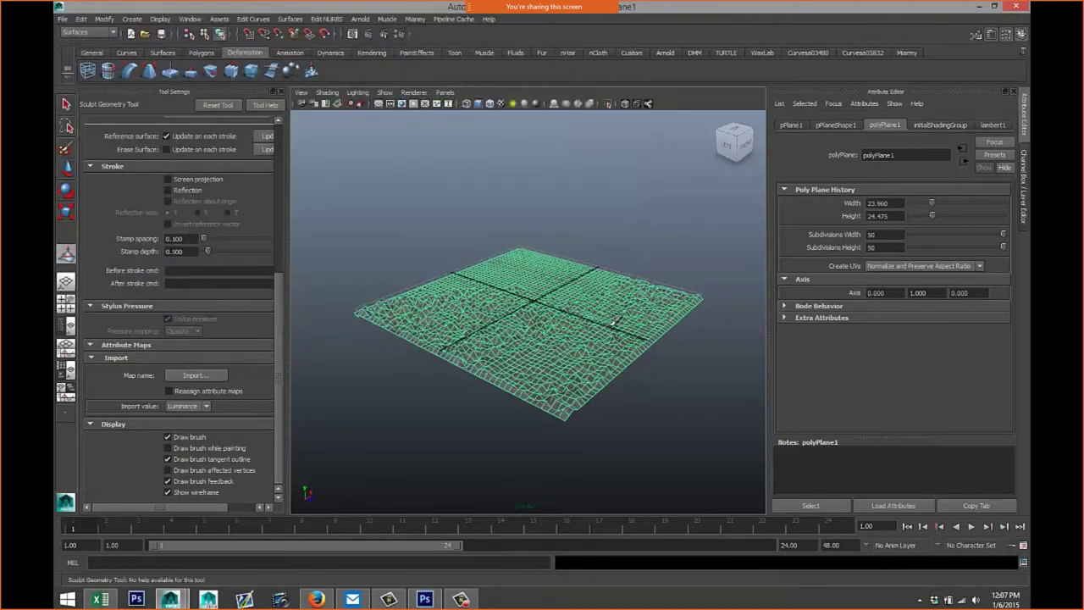
# - Inspect the displaced terrain and raise the sculpt Max. displacement from 1.0 to 2.3894
pyautogui.scroll(2, 649, 434)
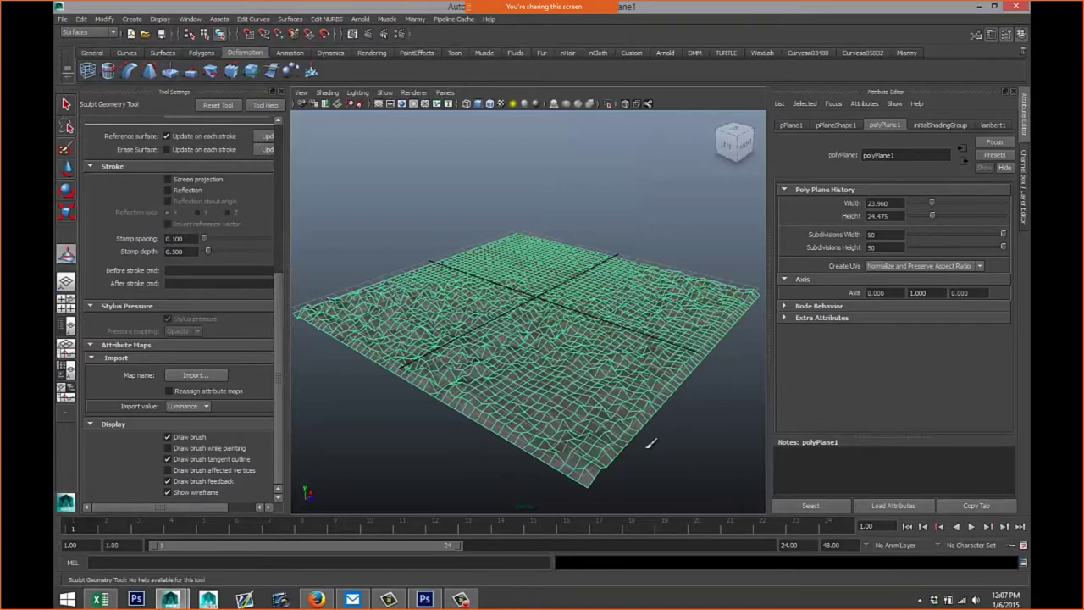
pyautogui.scroll(4, 627, 407)
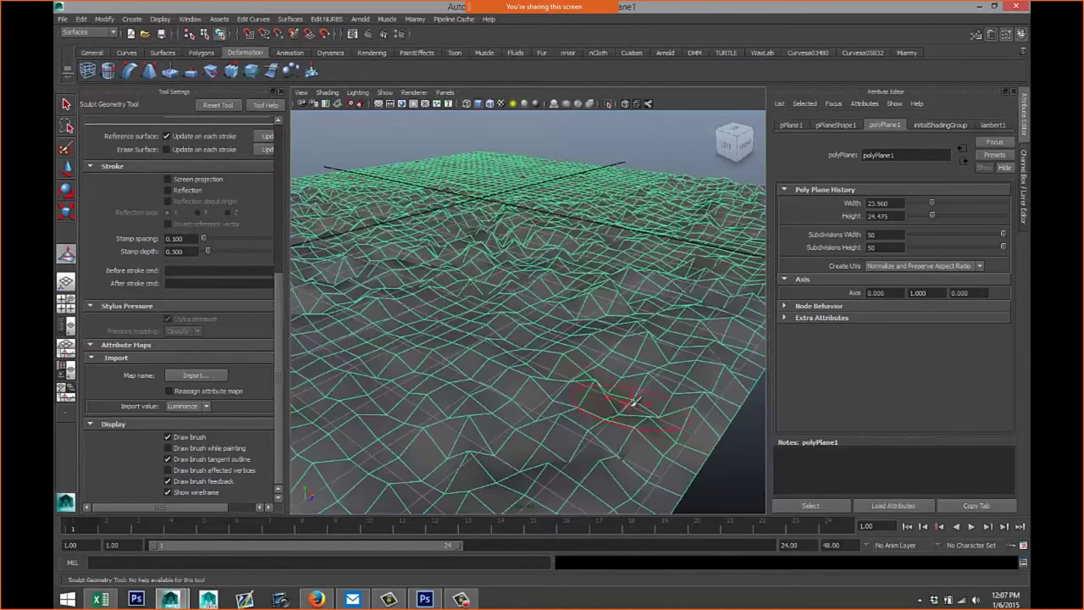
pyautogui.moveTo(634, 401)
pyautogui.keyDown('alt'); pyautogui.mouseDown()
pyautogui.moveTo(613, 399)
pyautogui.moveTo(632, 395)
pyautogui.mouseUp(); pyautogui.keyUp('alt')
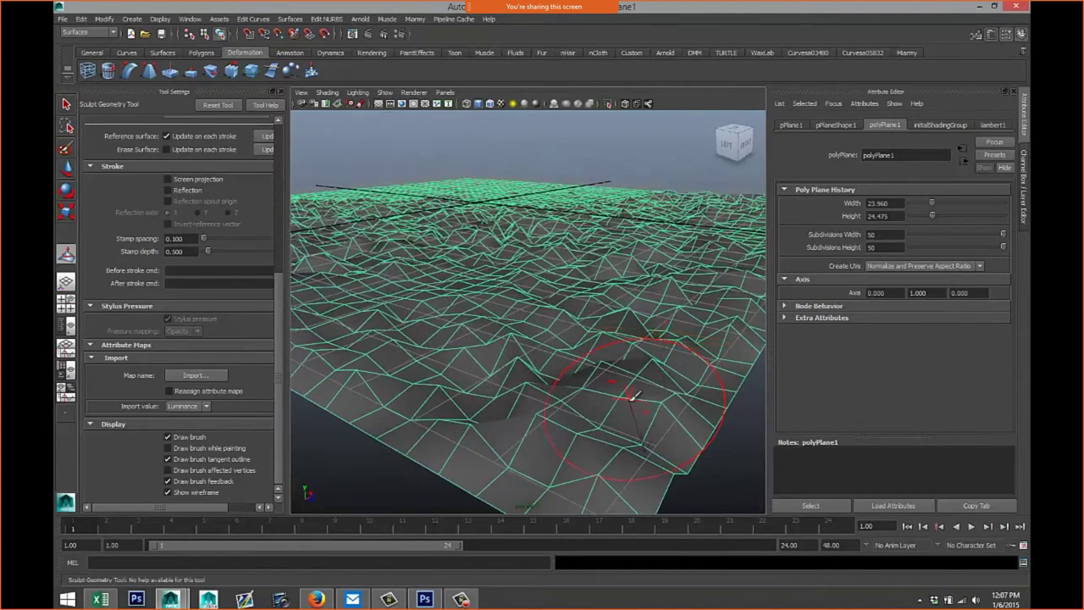
pyautogui.scroll(-10, 634, 394)
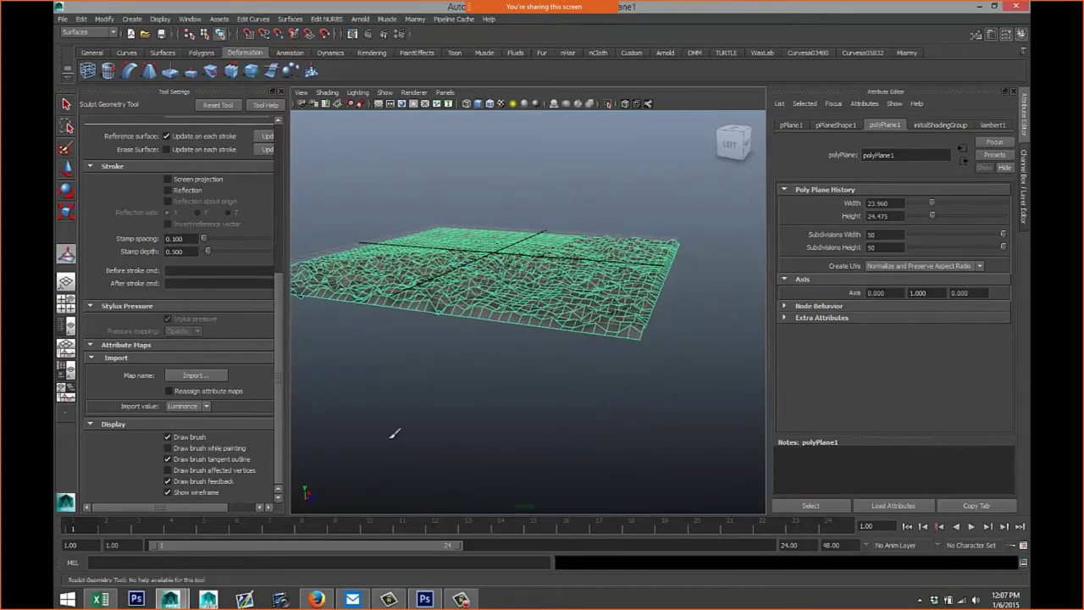
pyautogui.scroll(8, 212, 332)
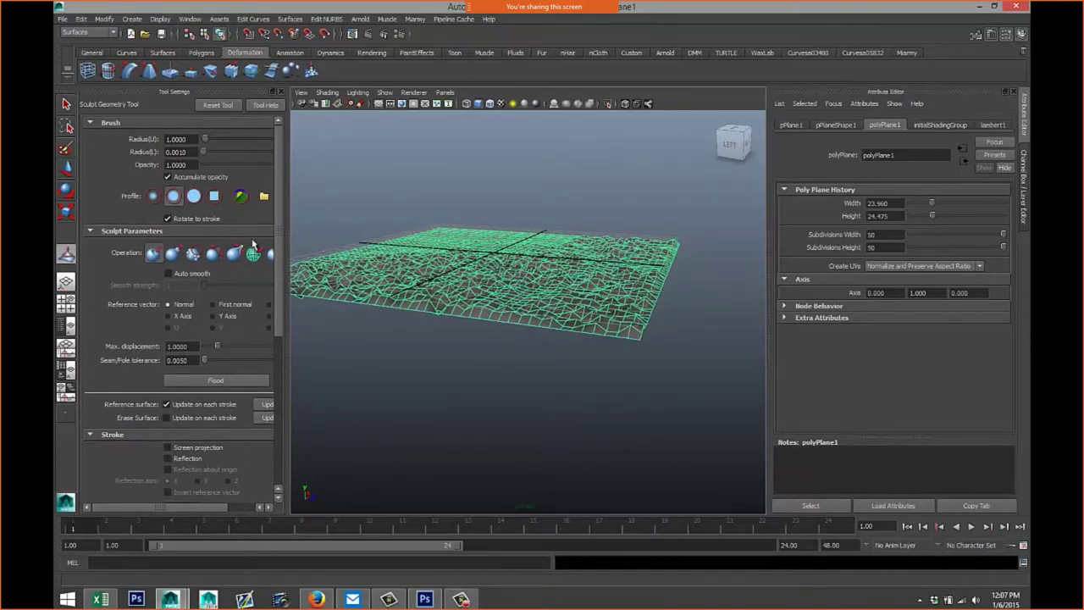
pyautogui.scroll(-2, 252, 245)
pyautogui.moveTo(217, 277); pyautogui.dragTo(234, 281)
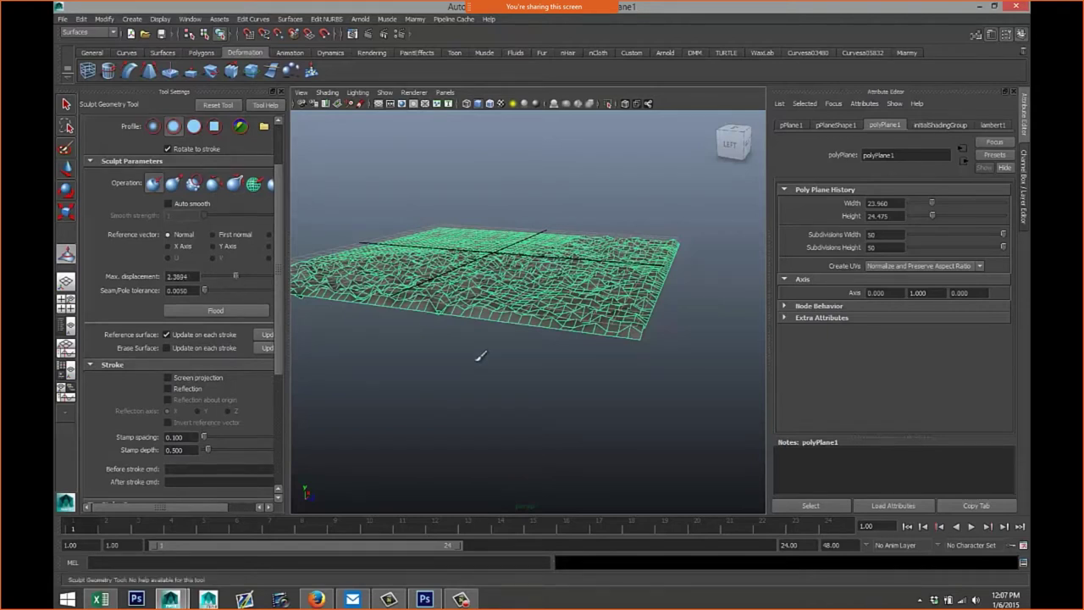
# - Return to the Select tool and undo the map import, flattening the plane
pyautogui.press('q')
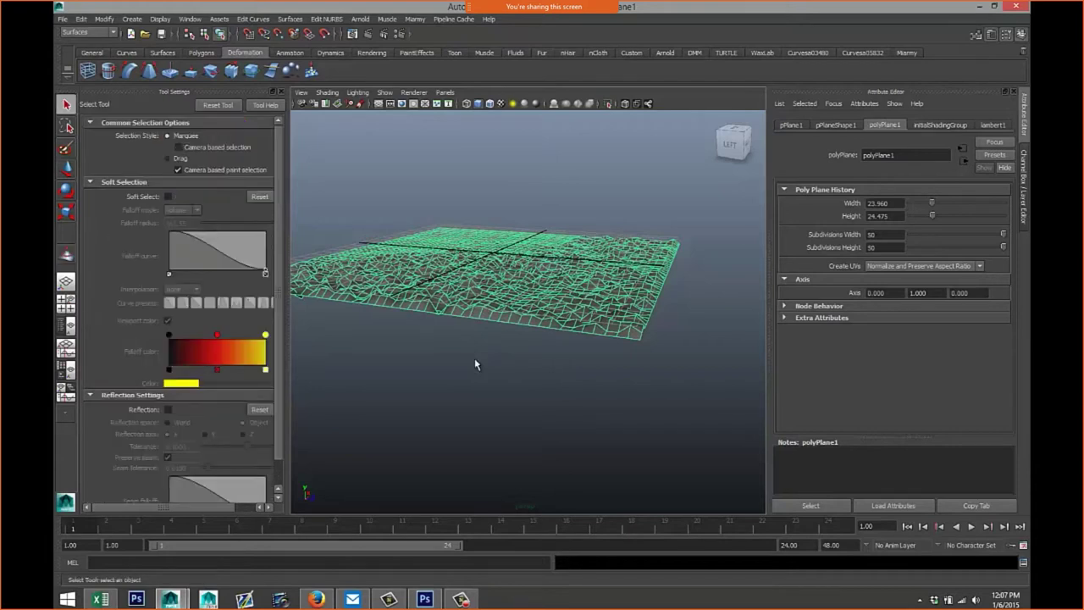
pyautogui.hotkey('ctrl', 'z')
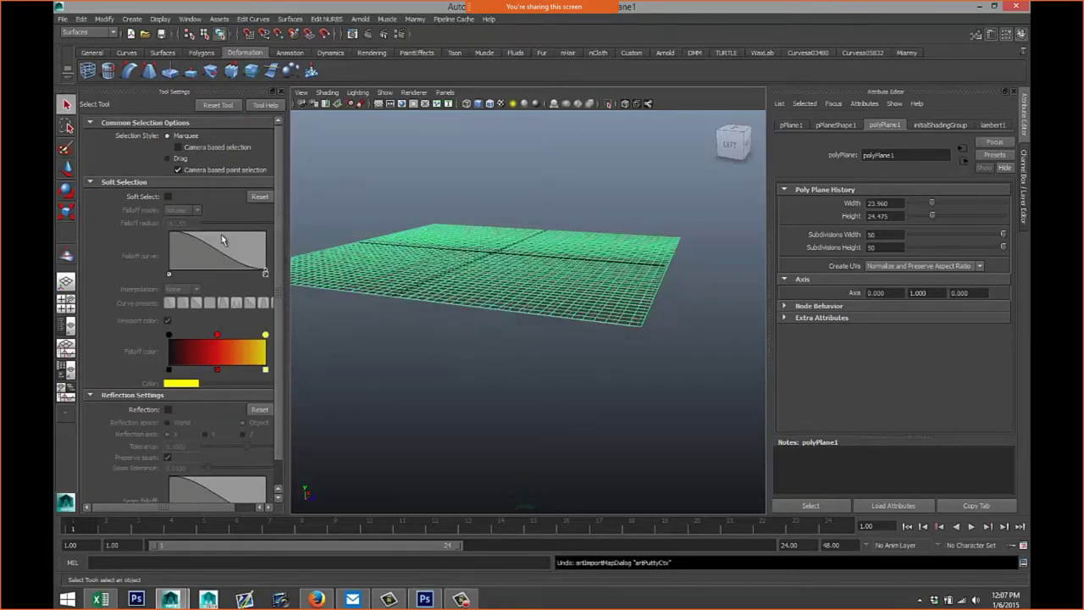
pyautogui.scroll(-1, 224, 243)
pyautogui.scroll(1, 226, 247)
# - Set Max. displacement to 2.8 and re-import DEMFileJPG.jpg onto the plane
pyautogui.click(326, 18)
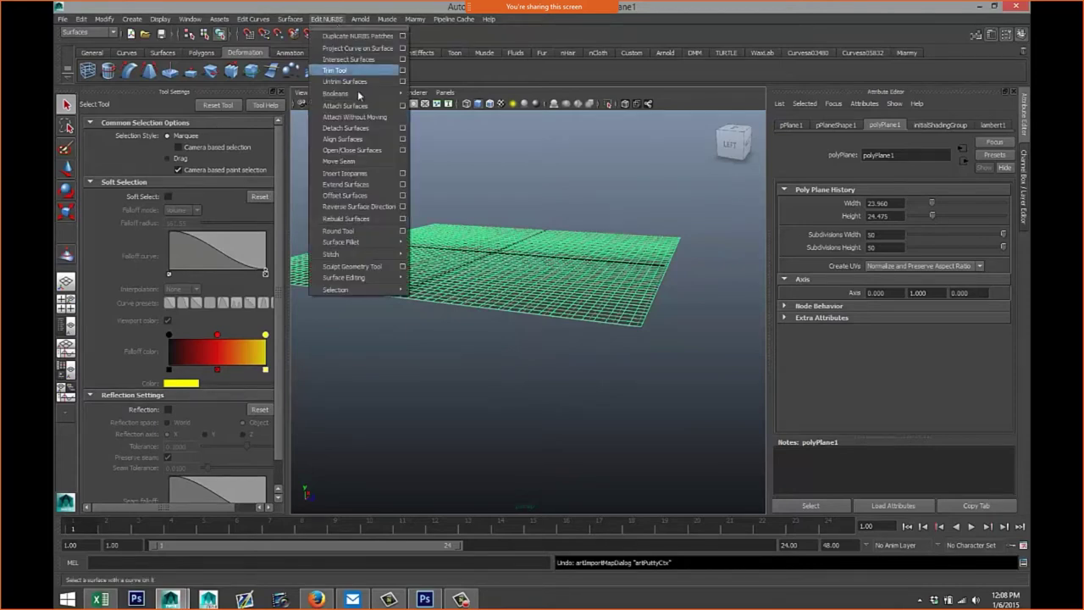
pyautogui.click(404, 267)
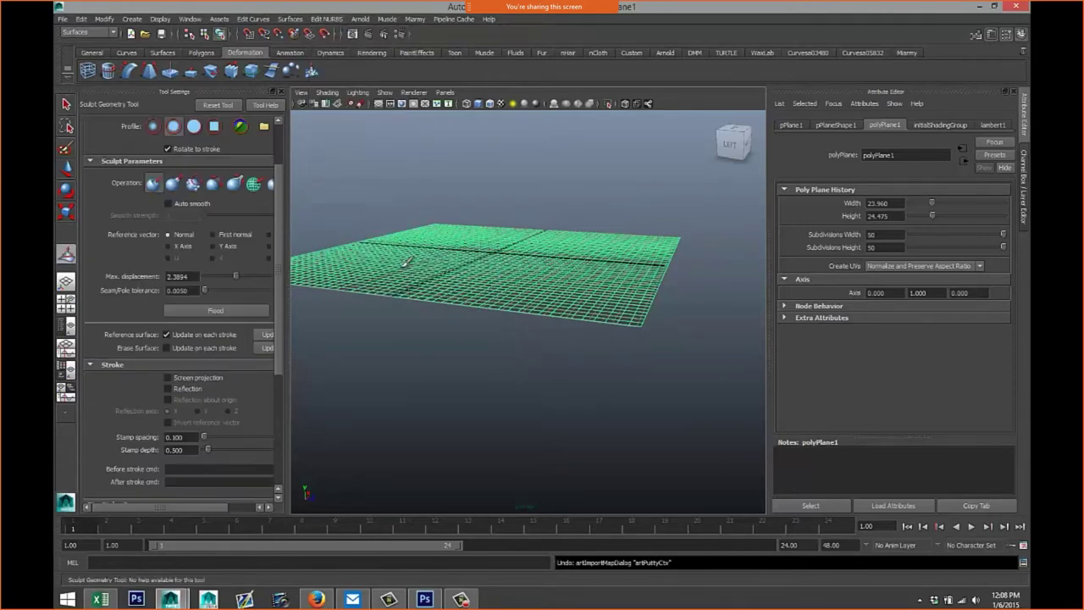
pyautogui.doubleClick(189, 277)
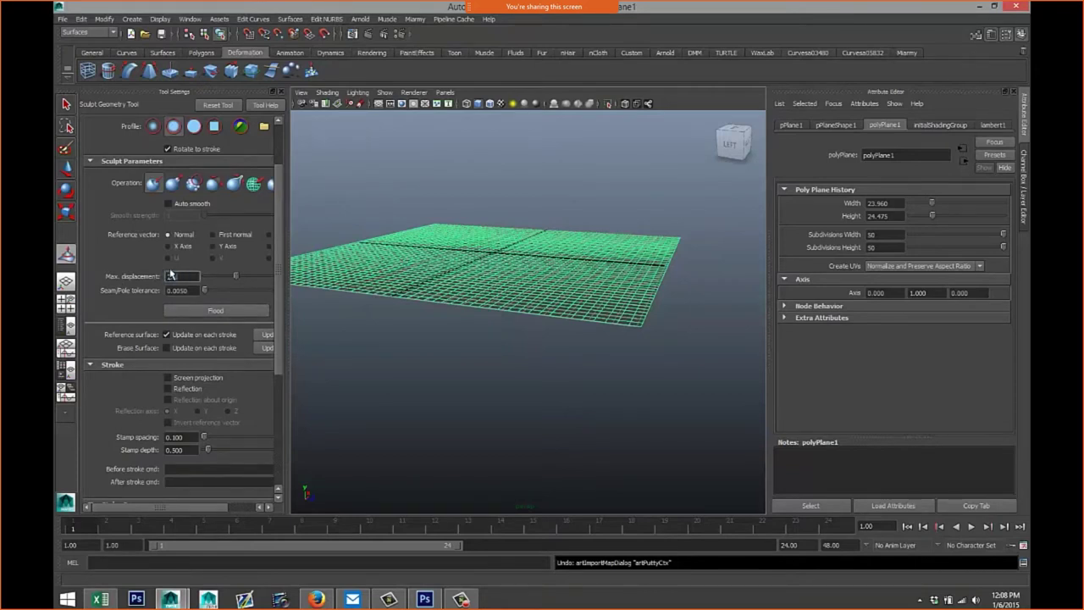
pyautogui.doubleClick(193, 290)
pyautogui.scroll(-5, 200, 290)
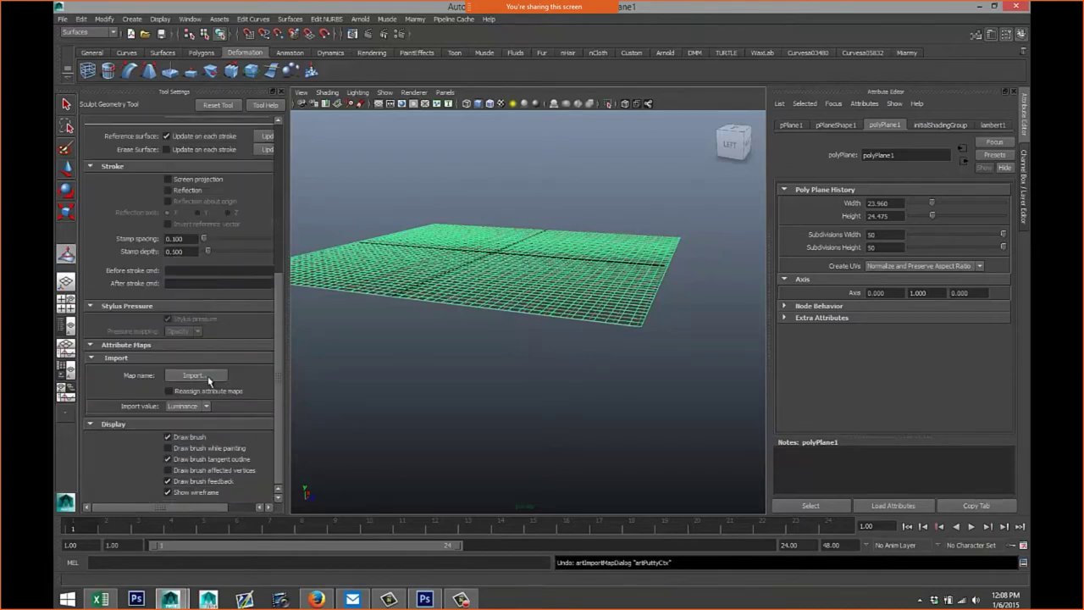
pyautogui.click(209, 379)
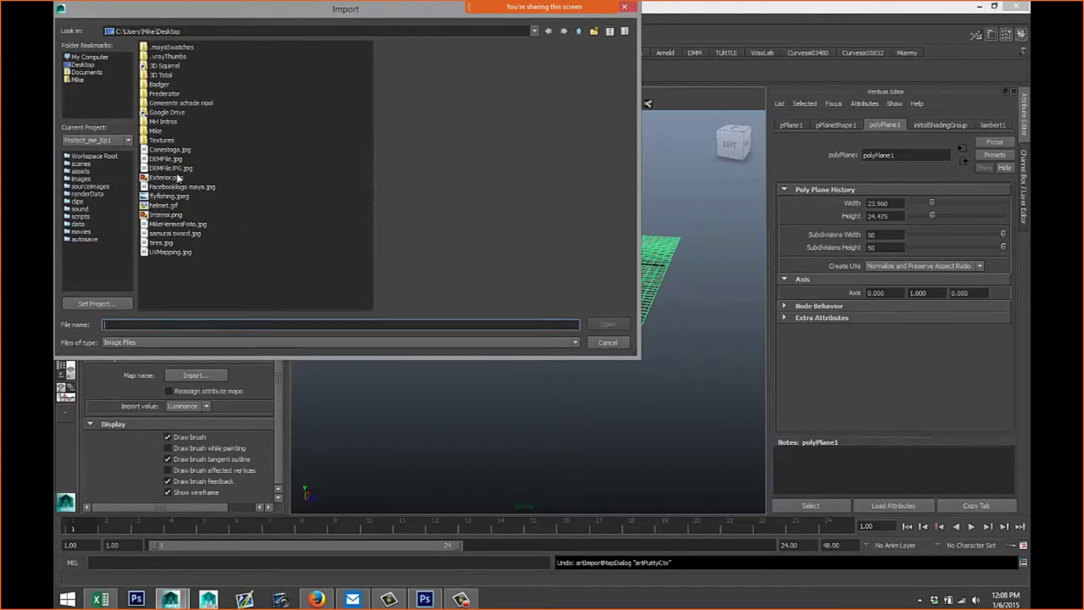
pyautogui.click(176, 168)
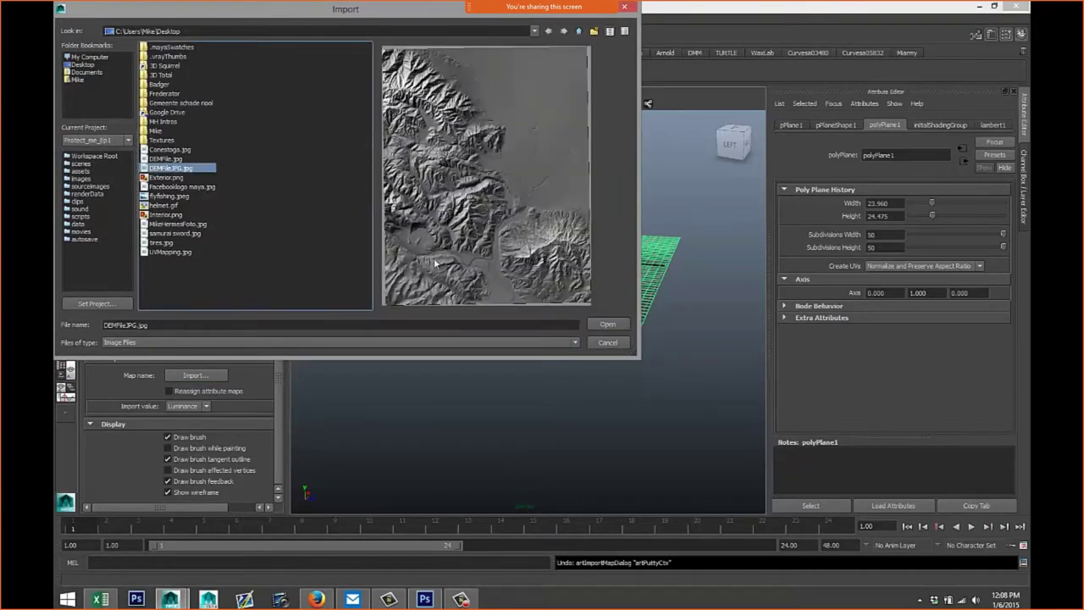
pyautogui.click(606, 326)
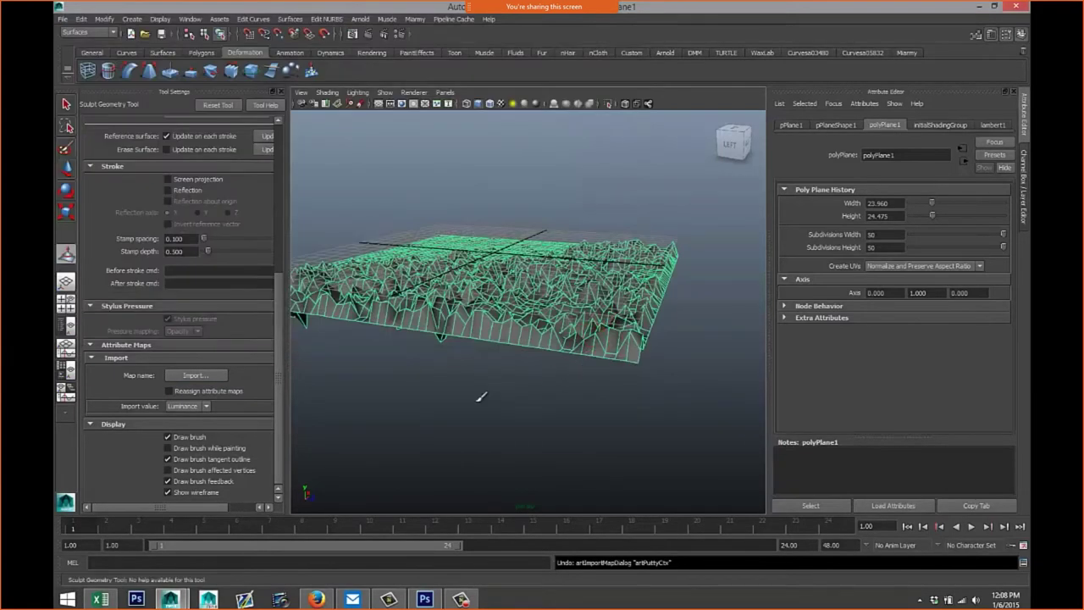
# - Show the terrain mesh in smooth preview (3) and close the Tool Settings panel
pyautogui.scroll(3, 492, 410)
pyautogui.keyDown('alt'); pyautogui.moveTo(553, 425); pyautogui.dragTo(447, 430); pyautogui.keyUp('alt')
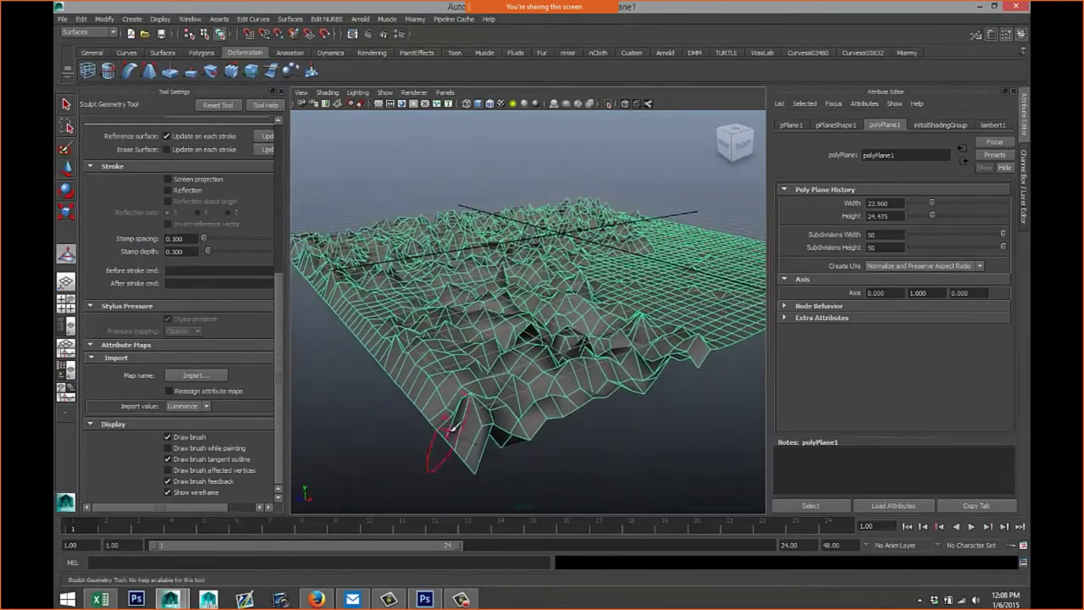
pyautogui.press('3')
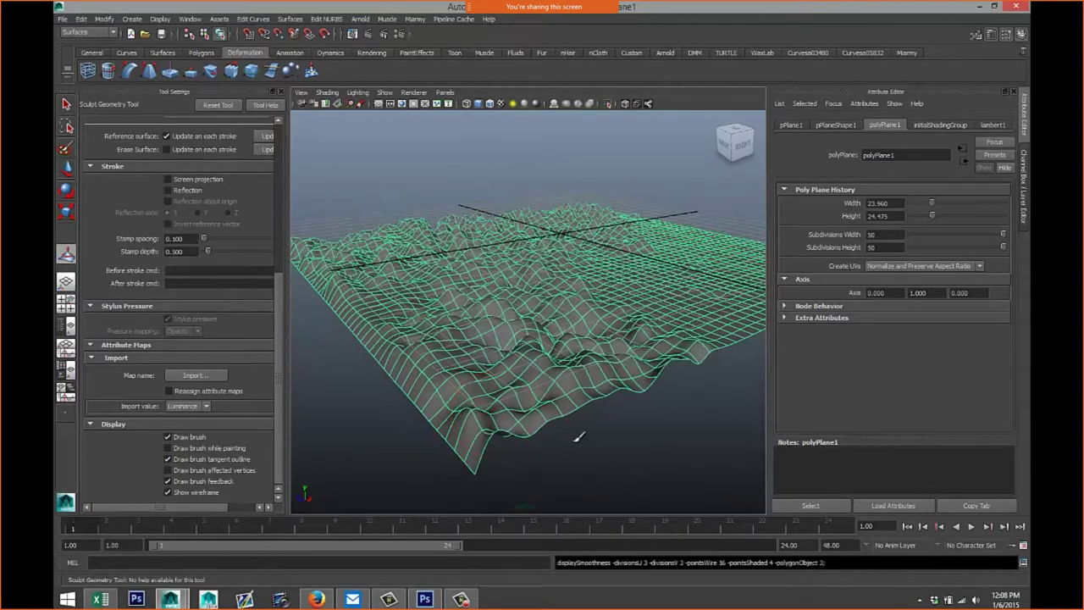
pyautogui.keyDown('alt'); pyautogui.moveTo(581, 435); pyautogui.dragTo(546, 428); pyautogui.keyUp('alt')
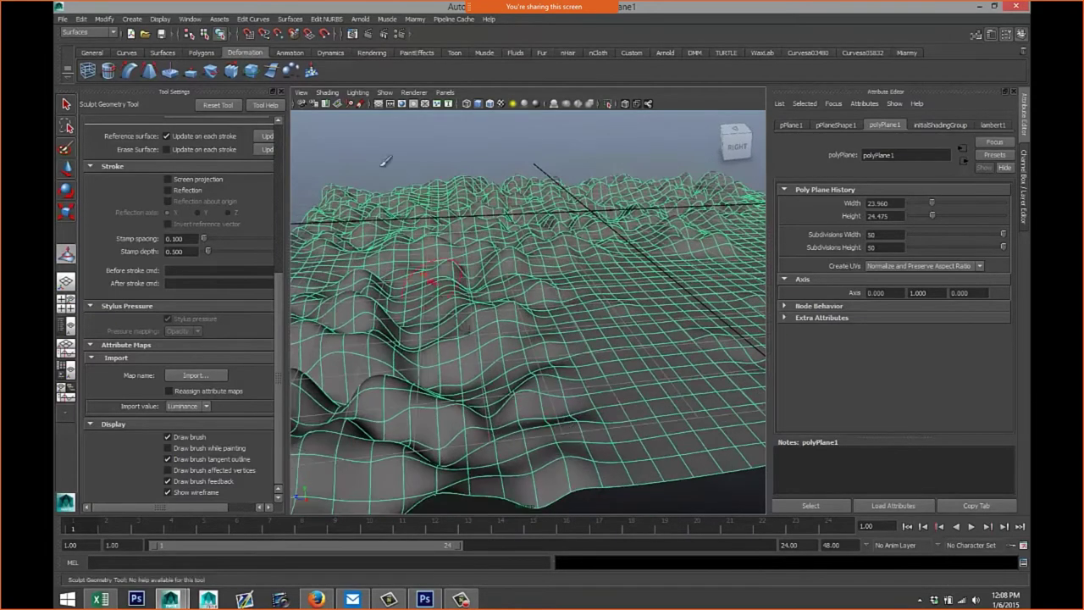
pyautogui.click(282, 95)
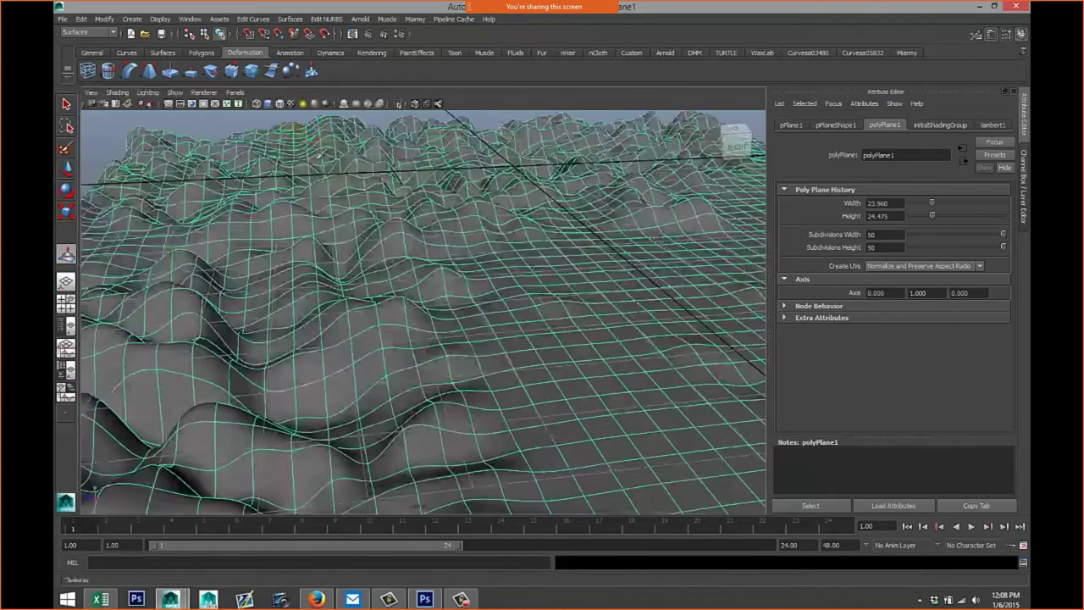
# - Orbit around the jagged terrain mesh to inspect it, then return to the Select tool
pyautogui.scroll(-5, 514, 399)
pyautogui.keyDown('alt'); pyautogui.moveTo(525, 405); pyautogui.dragTo(476, 393); pyautogui.keyUp('alt')
pyautogui.scroll(4, 476, 393)
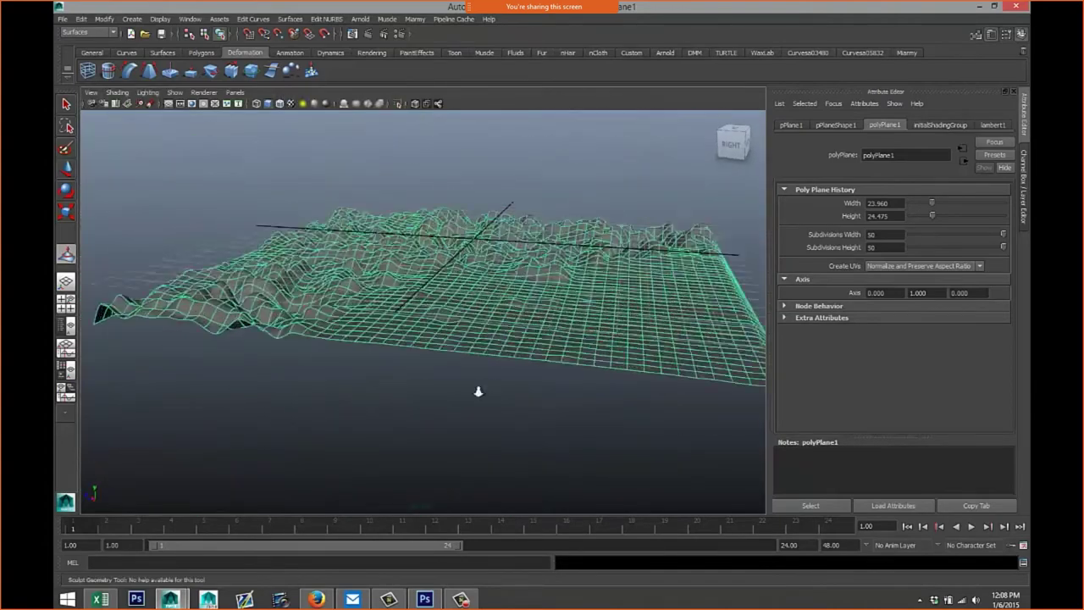
pyautogui.keyDown('alt'); pyautogui.moveTo(504, 332); pyautogui.dragTo(559, 418); pyautogui.keyUp('alt')
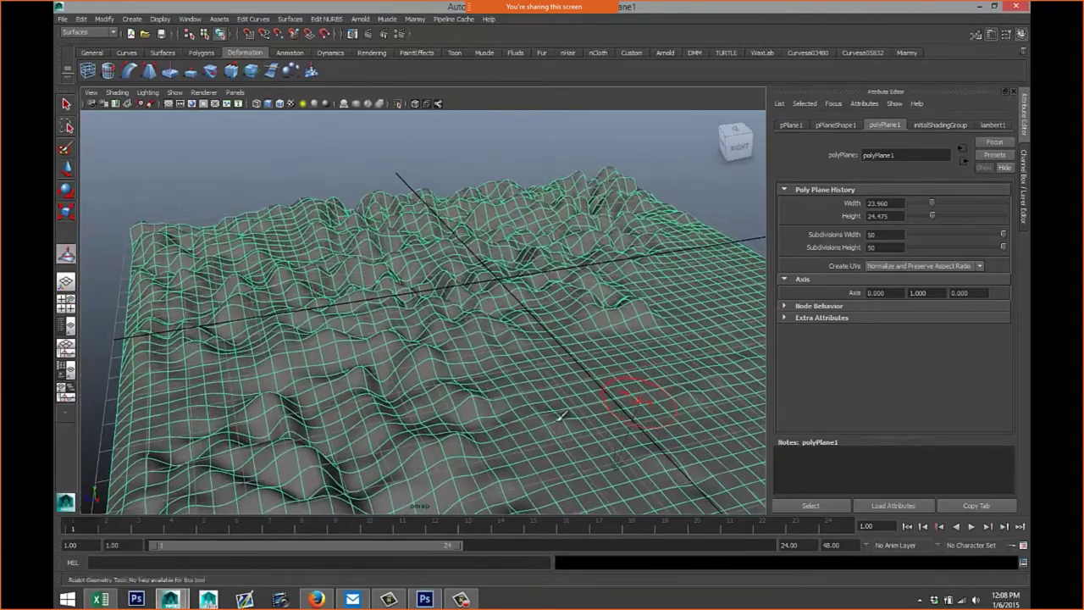
pyautogui.keyDown('alt'); pyautogui.moveTo(545, 399); pyautogui.dragTo(524, 340, button='right'); pyautogui.keyUp('alt')
pyautogui.scroll(-3, 525, 343)
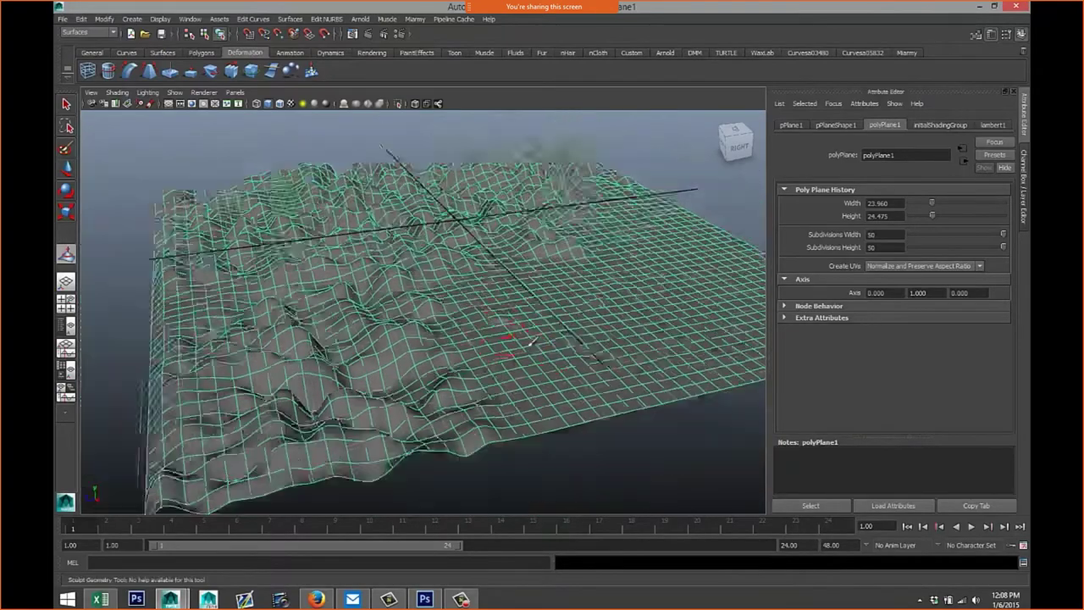
pyautogui.keyDown('alt'); pyautogui.moveTo(541, 392); pyautogui.dragTo(525, 347); pyautogui.keyUp('alt')
pyautogui.scroll(-3, 525, 347)
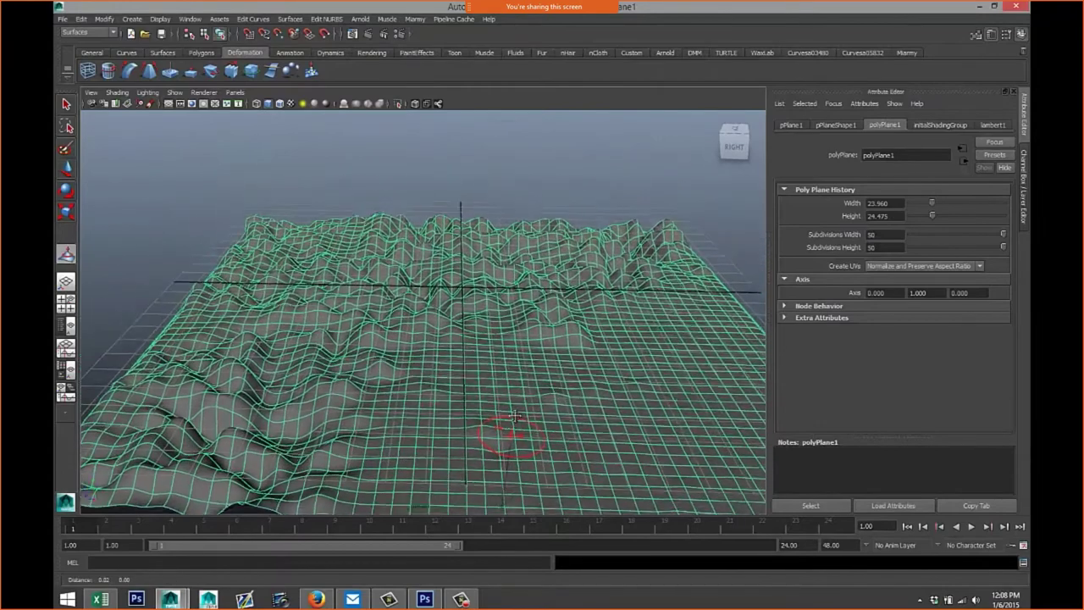
pyautogui.press('q')
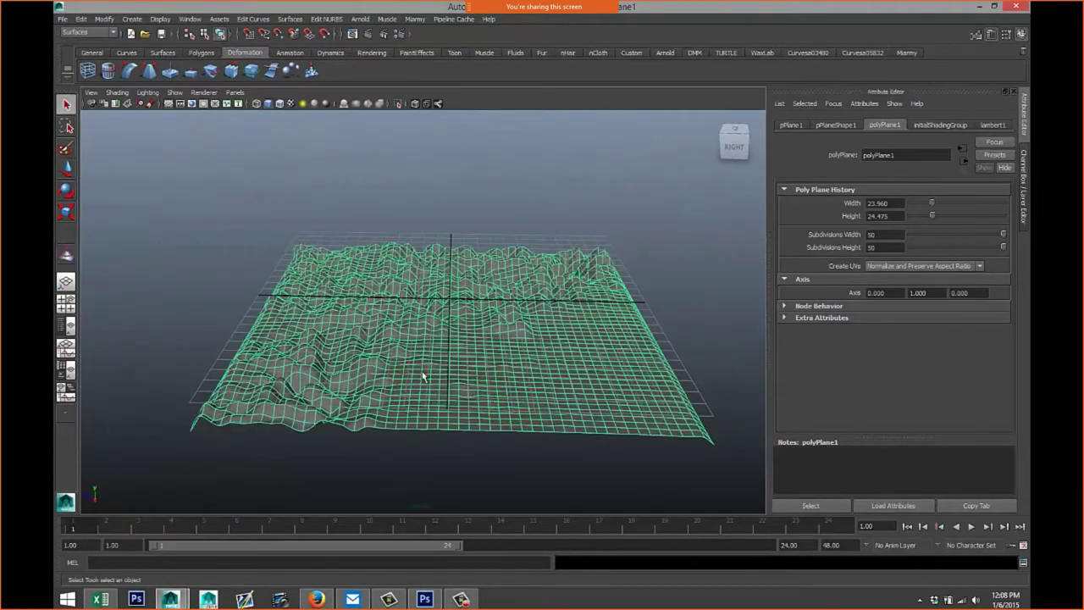
# - Add a directional light and move it up above the terrain
pyautogui.click(133, 23)
pyautogui.moveTo(160, 69)
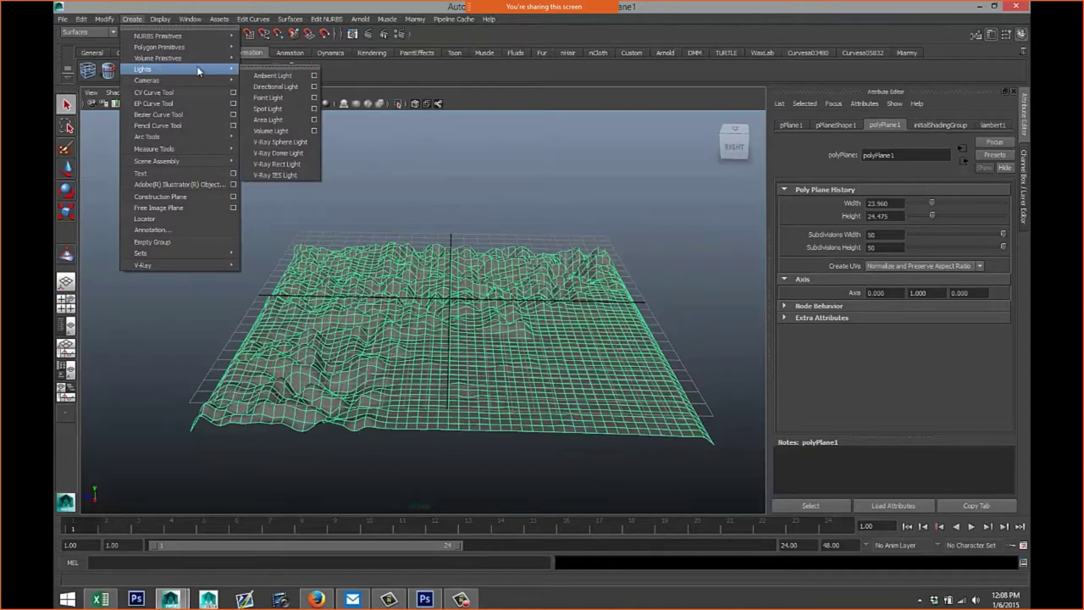
pyautogui.click(275, 87)
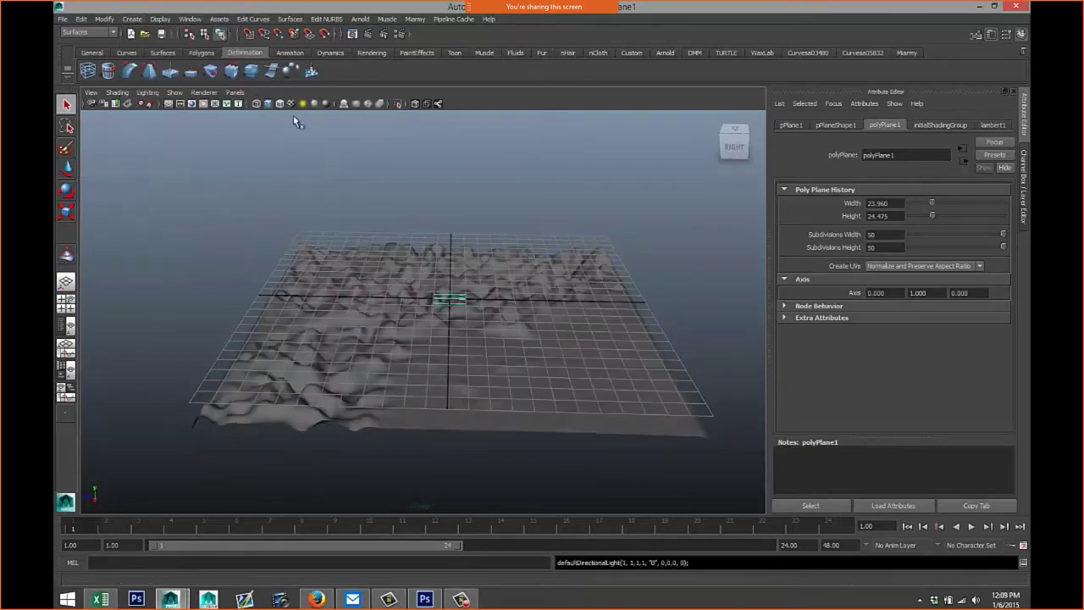
pyautogui.press('w')
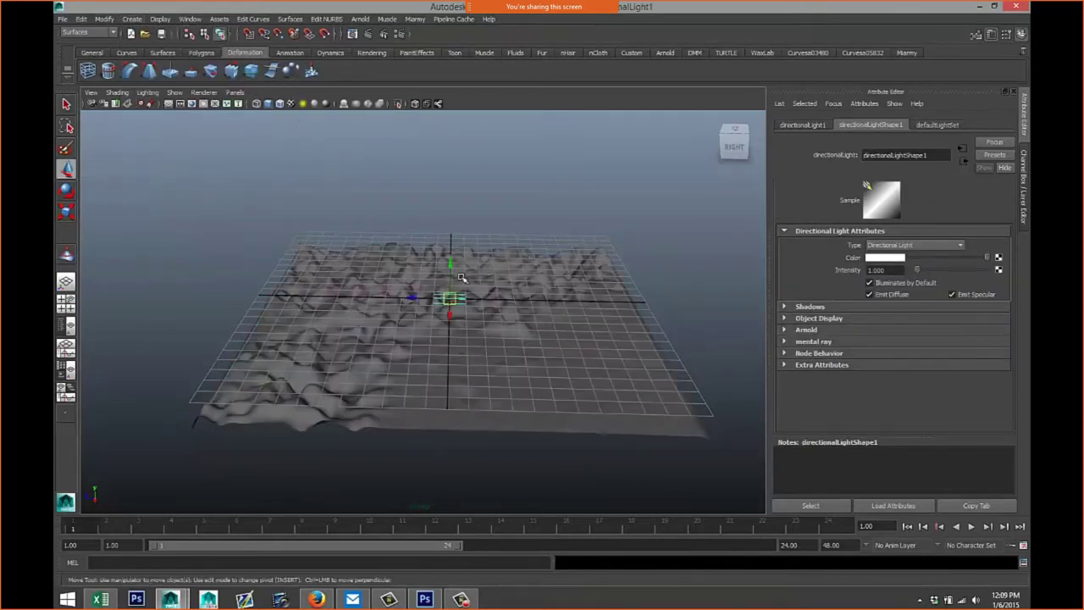
pyautogui.moveTo(451, 264); pyautogui.dragTo(480, 275)
# - Rotate the light to angle across the terrain and shade the viewport with all lights (7)
pyautogui.press('e')
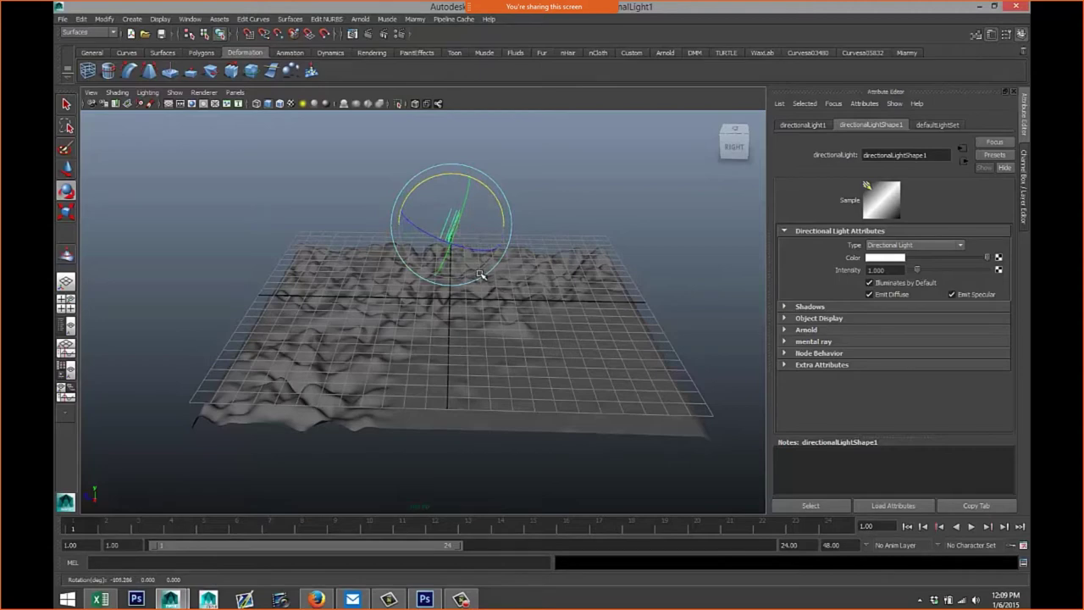
pyautogui.press('7')
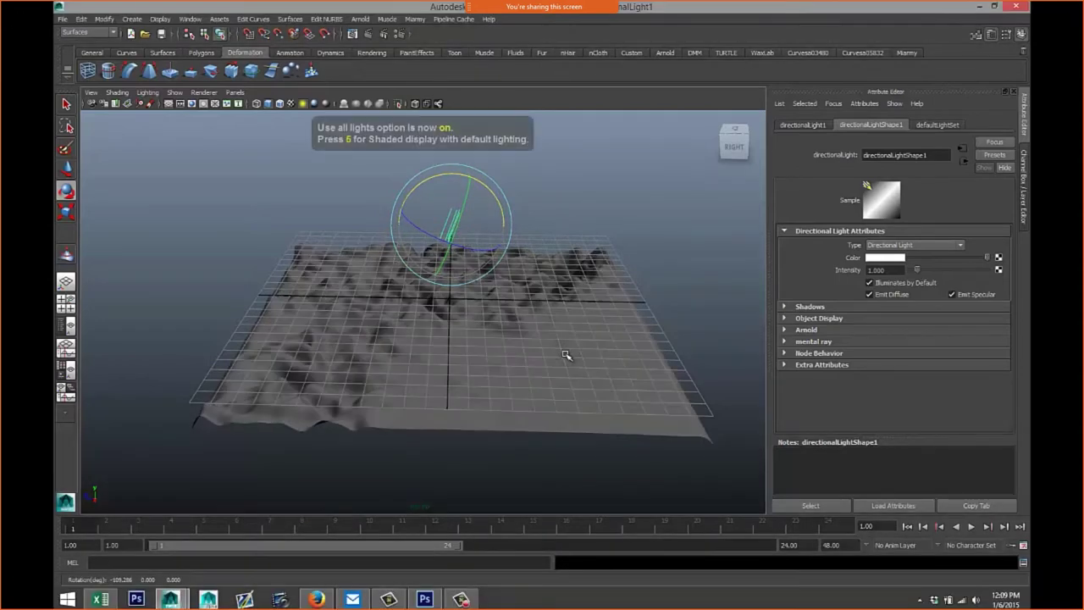
pyautogui.scroll(2, 555, 361)
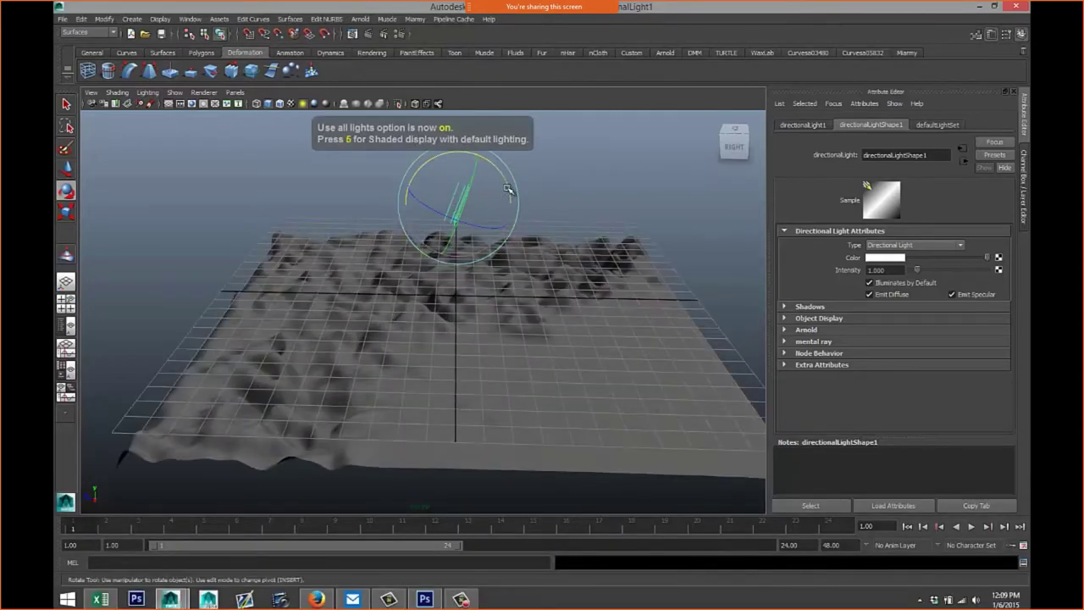
pyautogui.moveTo(506, 188)
pyautogui.mouseDown()
pyautogui.moveTo(497, 214)
pyautogui.moveTo(486, 174)
pyautogui.moveTo(455, 173)
pyautogui.moveTo(464, 224)
pyautogui.mouseUp()
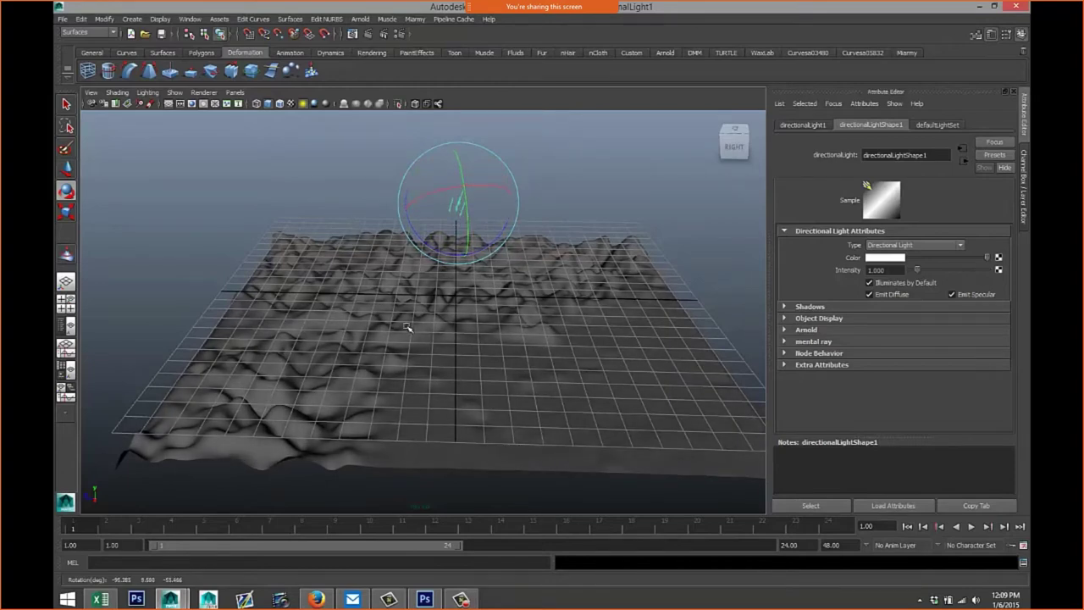
pyautogui.keyDown('alt'); pyautogui.moveTo(406, 327); pyautogui.dragTo(496, 393); pyautogui.keyUp('alt')
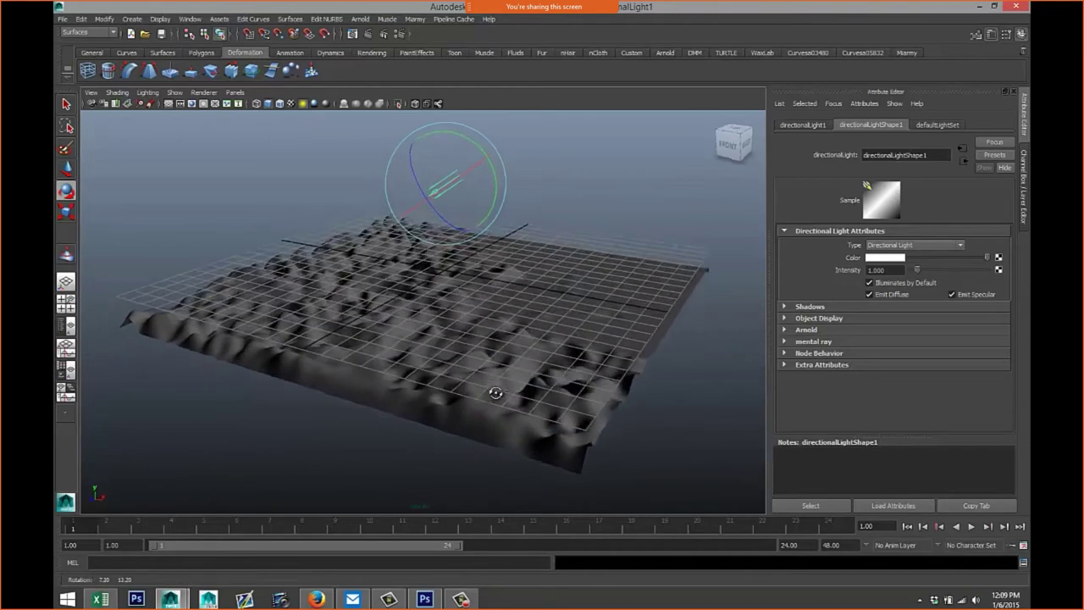
# - Pause the current tutorial, exit fullscreen and go back to the search results
pyautogui.click(447, 450)
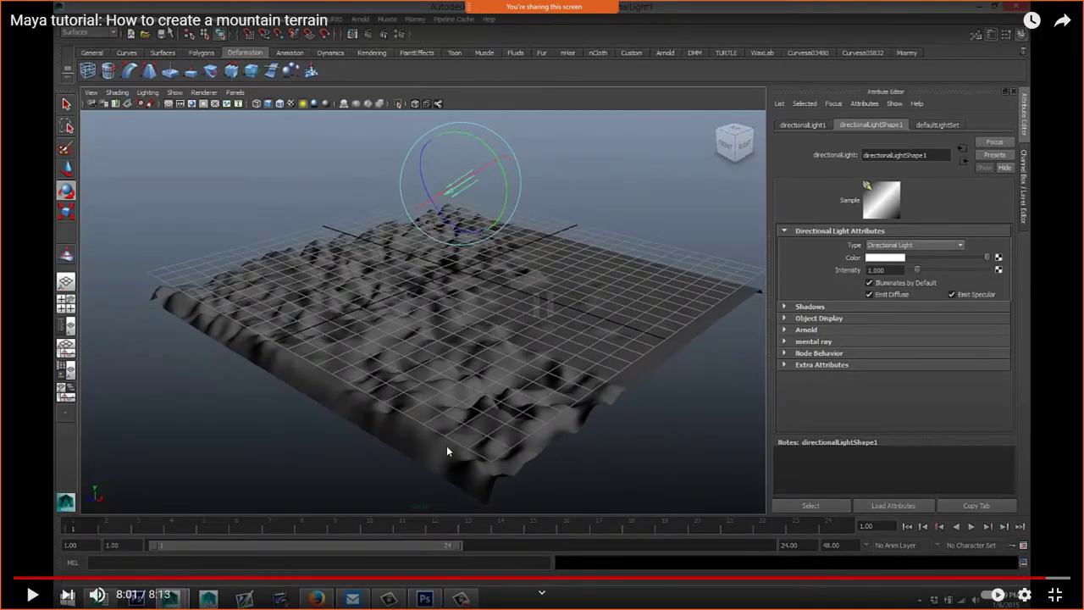
pyautogui.press('Escape')
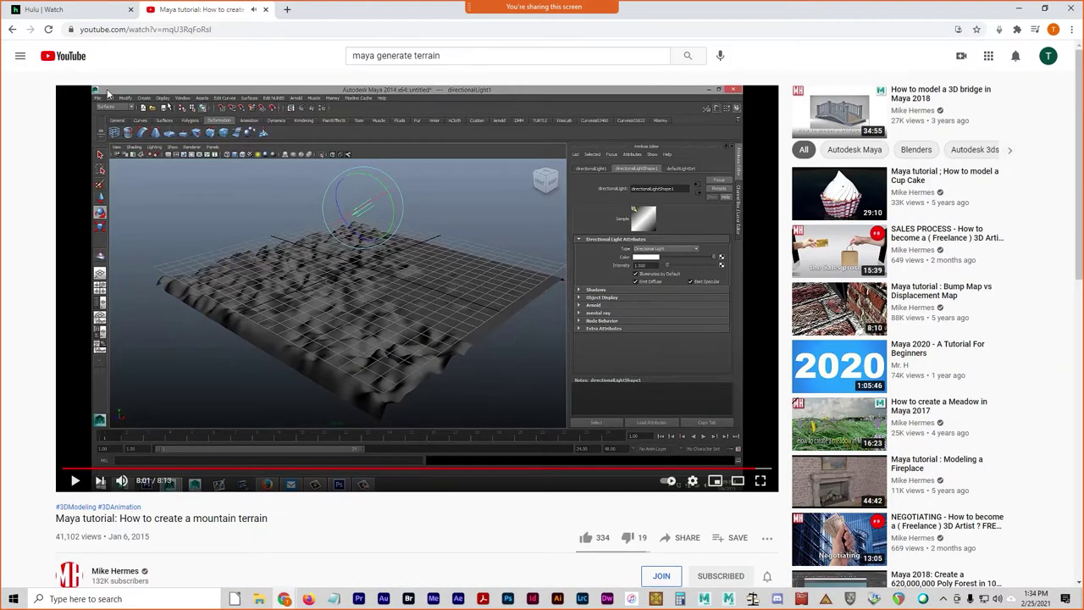
pyautogui.click(12, 31)
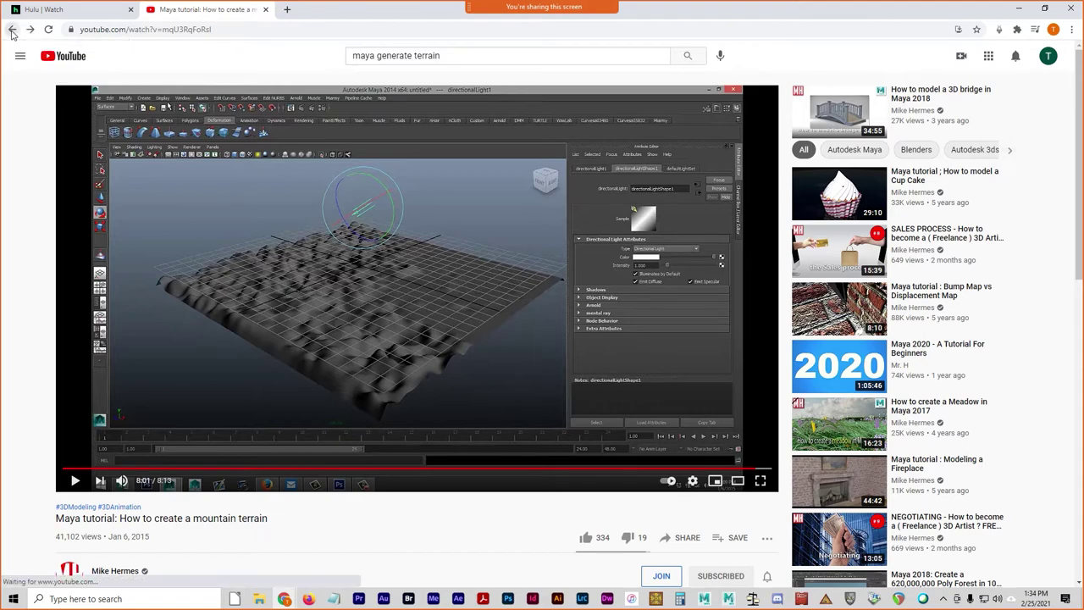
pyautogui.scroll(-1, 620, 405)
pyautogui.scroll(2, 703, 415)
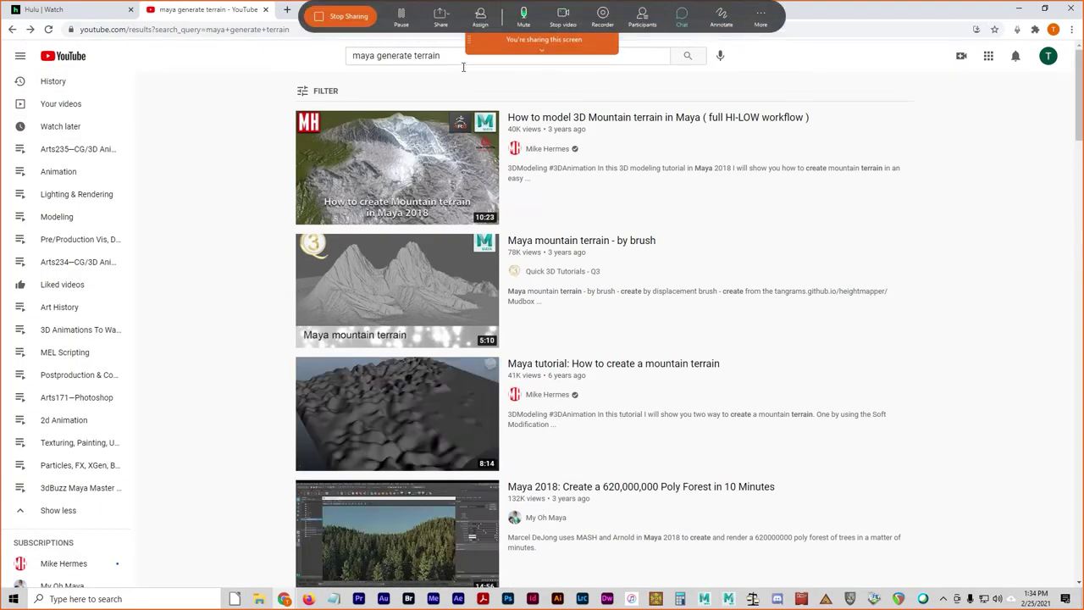
# - Search 'maya generate displacement terrain' and open the Maya 2013 Create Terrain tutorial
pyautogui.click(414, 61)
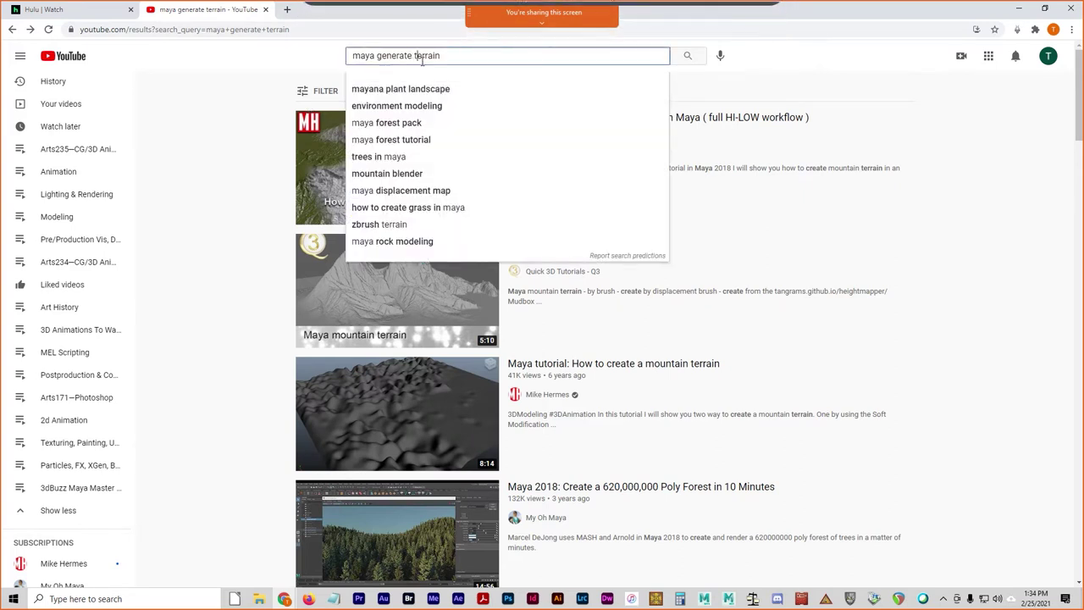
pyautogui.write('displacem')
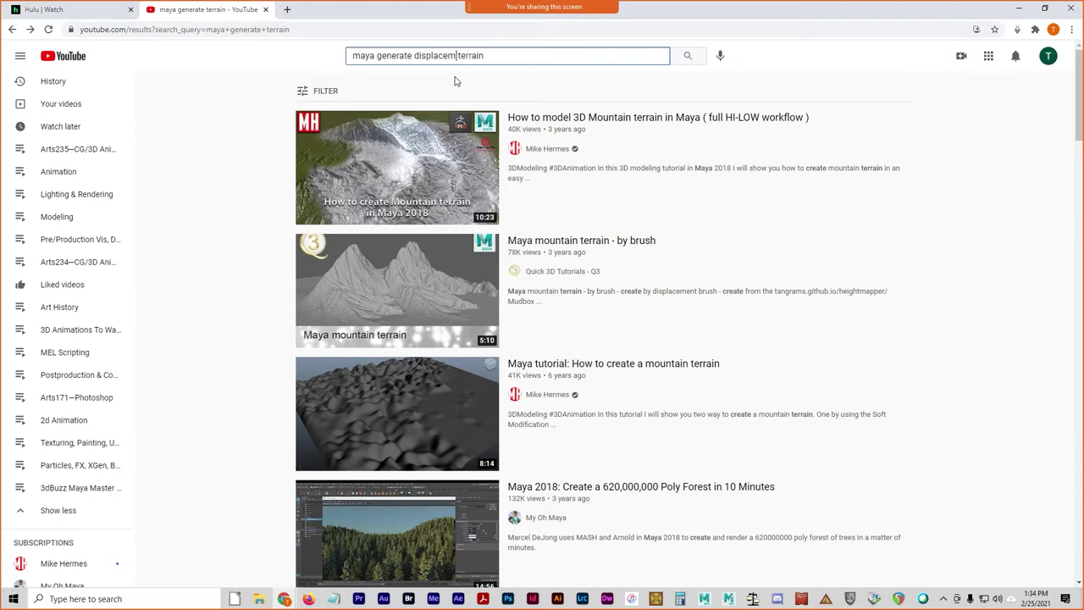
pyautogui.write('ent\\')
pyautogui.press('Return')
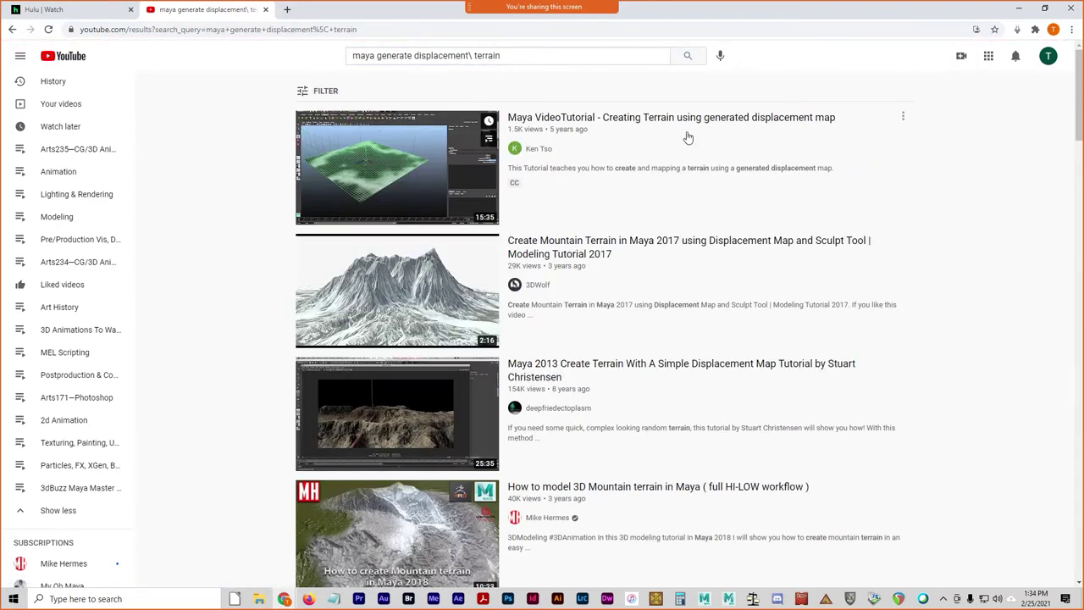
pyautogui.scroll(-2, 881, 271)
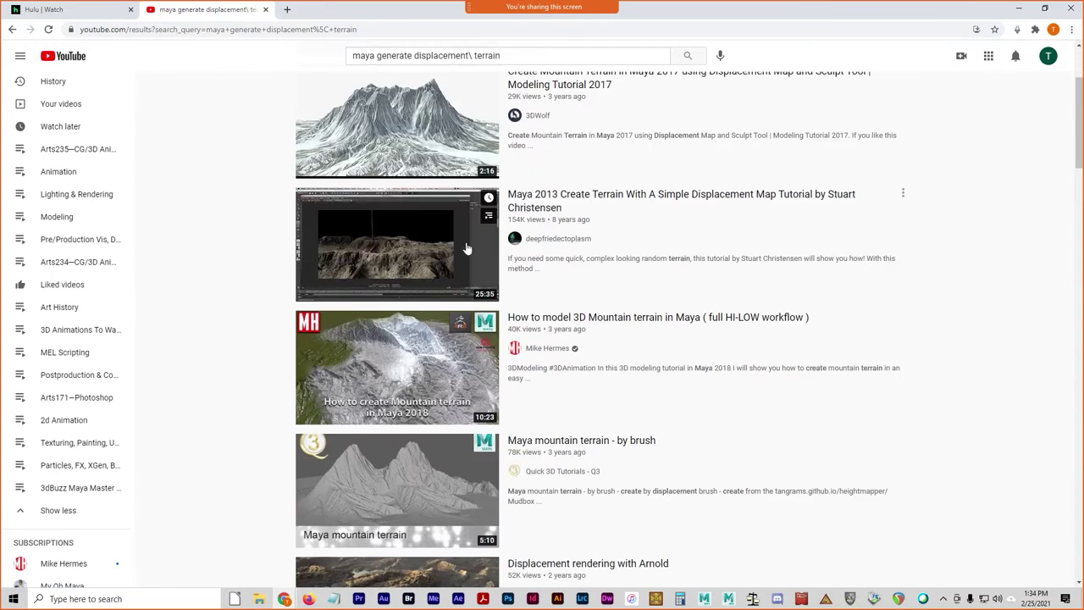
pyautogui.click(630, 201)
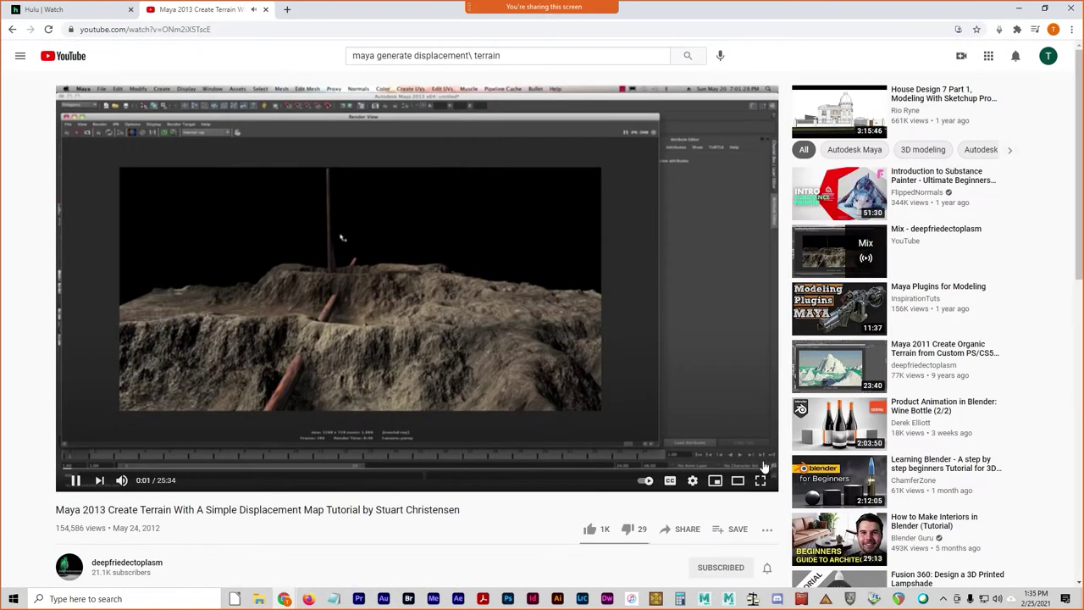
# - Watch full screen, seek ahead to about 6:44 at the subdivided plane setup, with sound restored
pyautogui.click(760, 480)
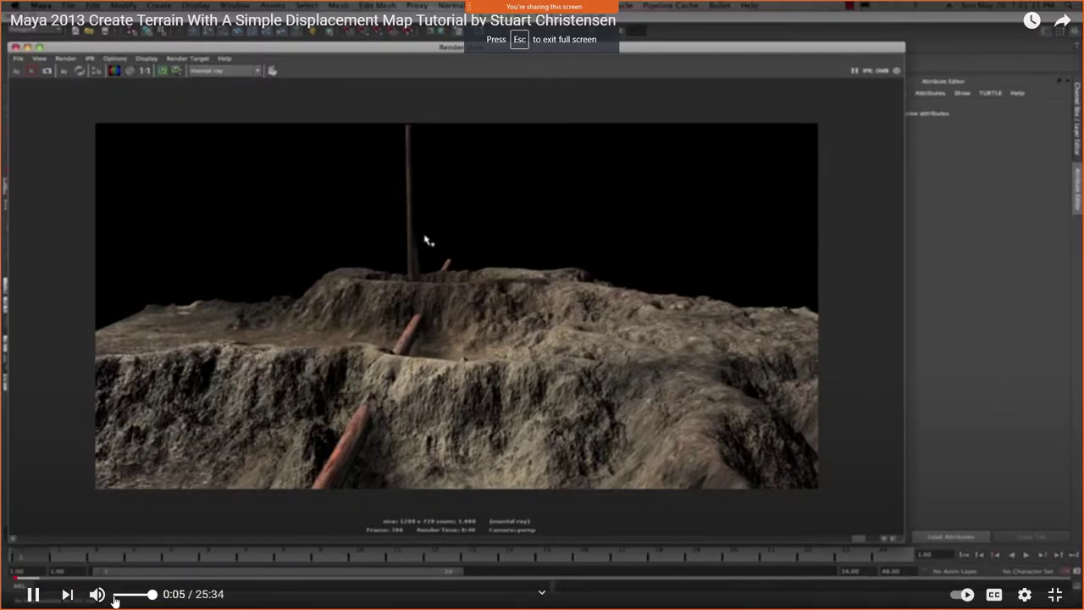
pyautogui.click(98, 594)
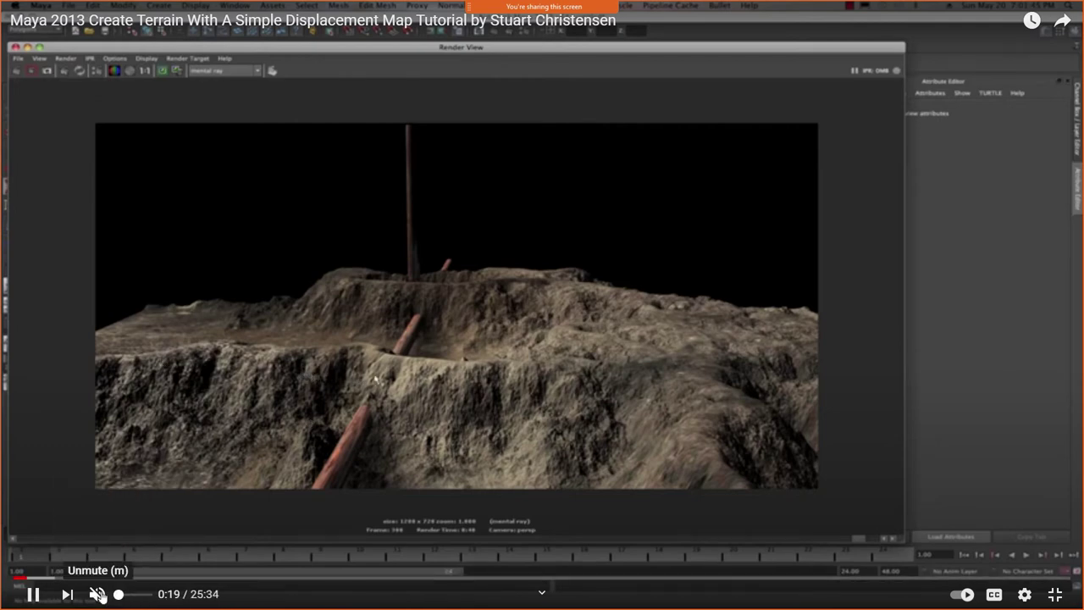
pyautogui.moveTo(73, 593)
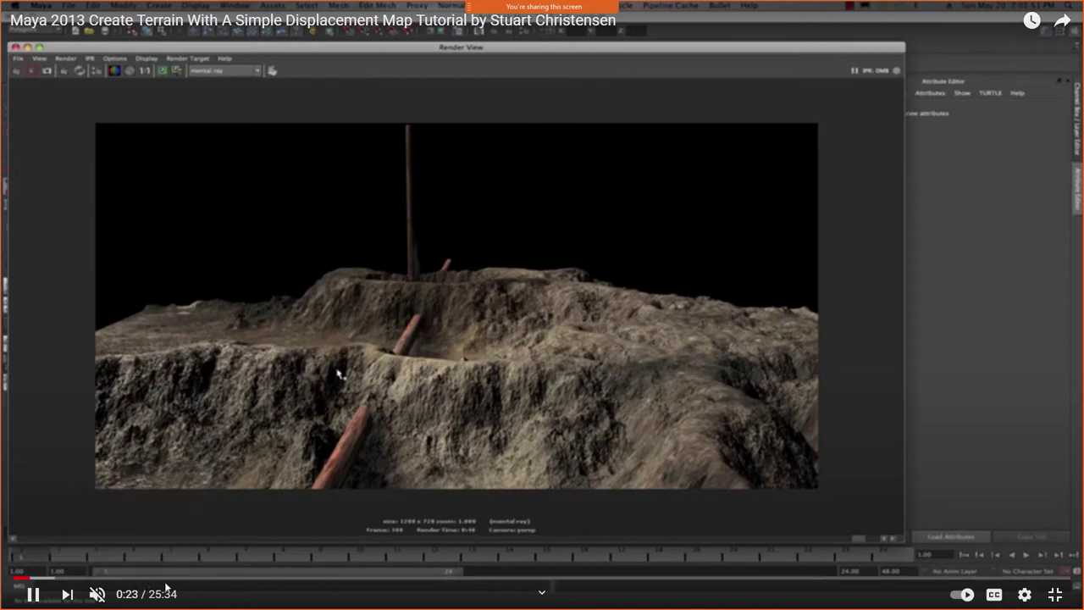
pyautogui.click(133, 578)
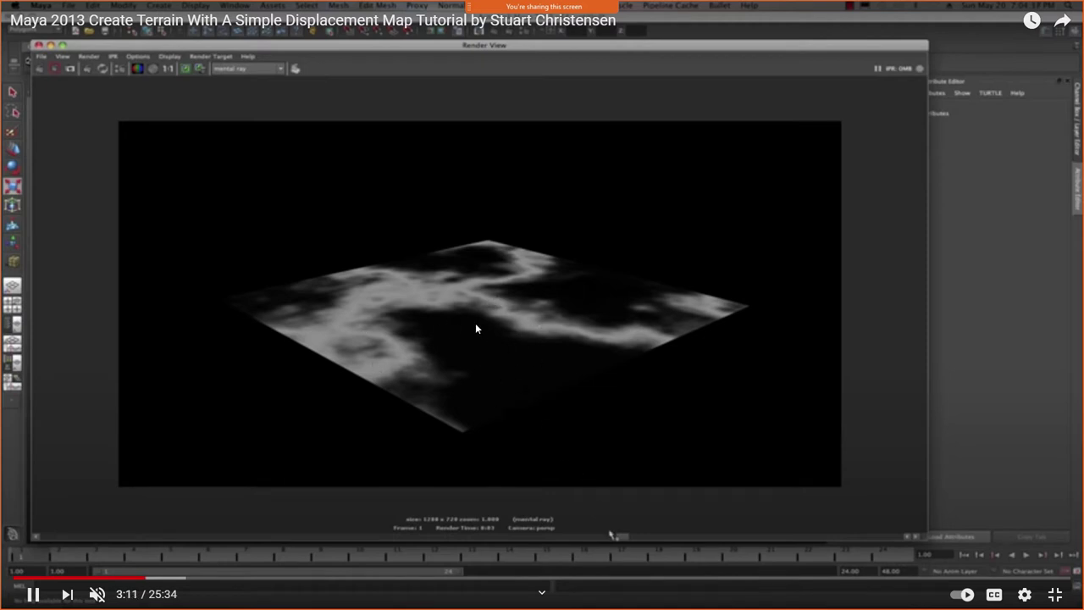
pyautogui.click(161, 578)
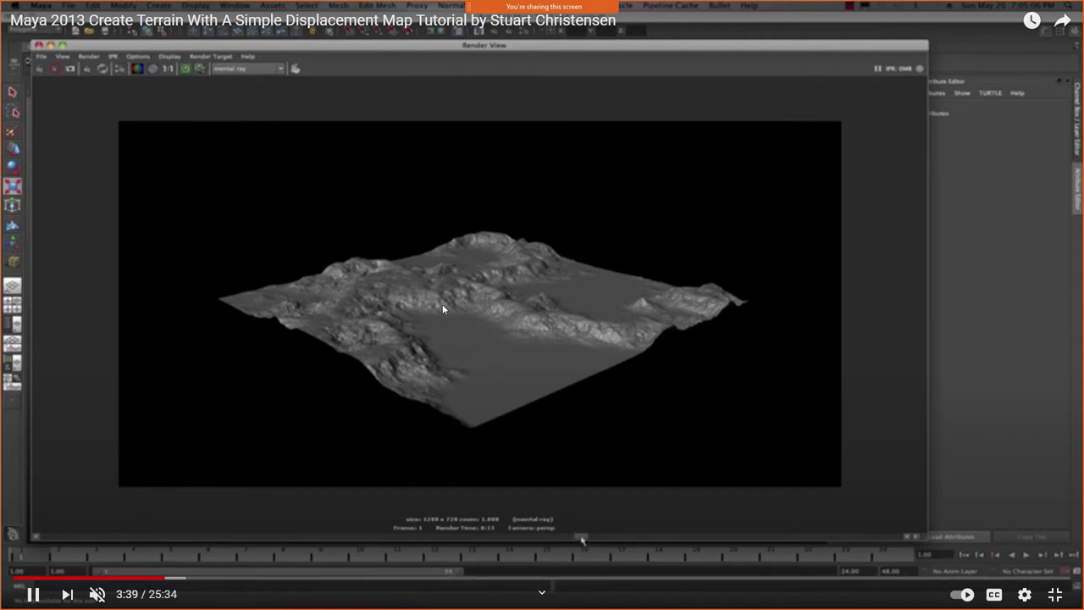
pyautogui.click(188, 579)
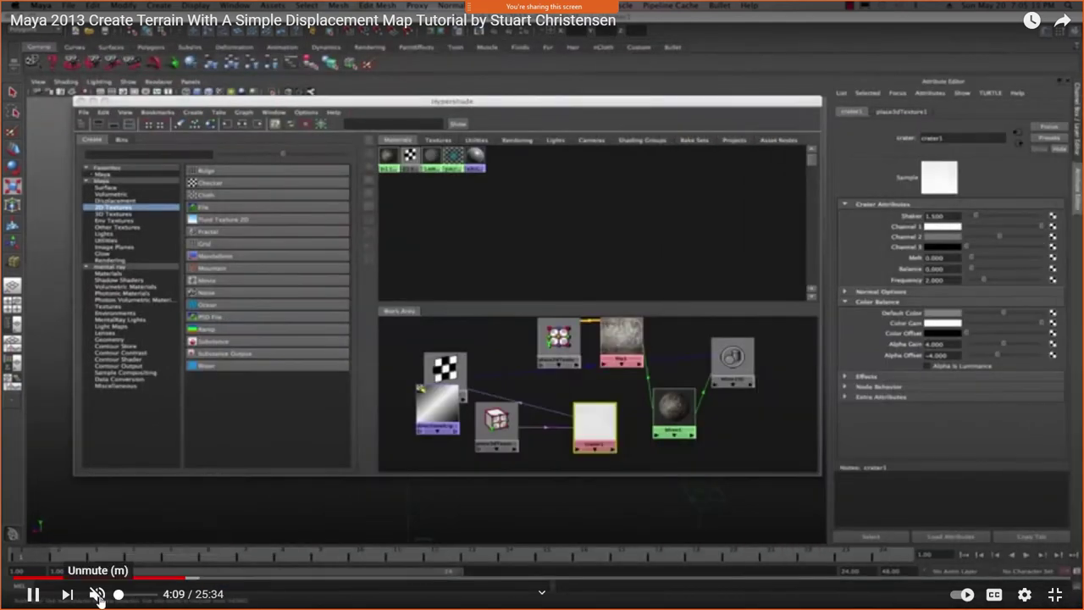
pyautogui.click(100, 595)
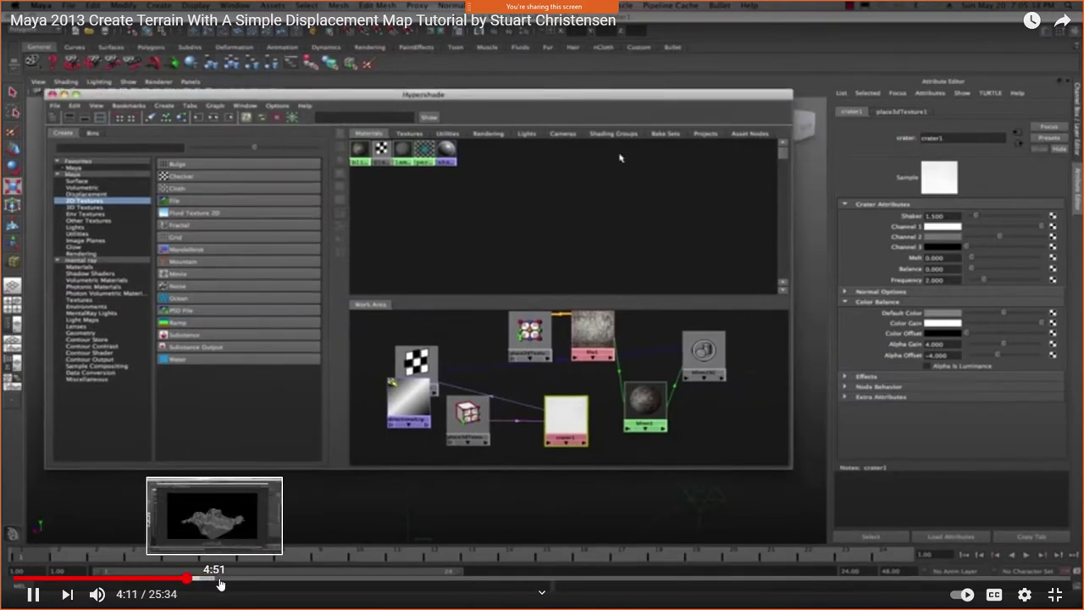
pyautogui.click(286, 579)
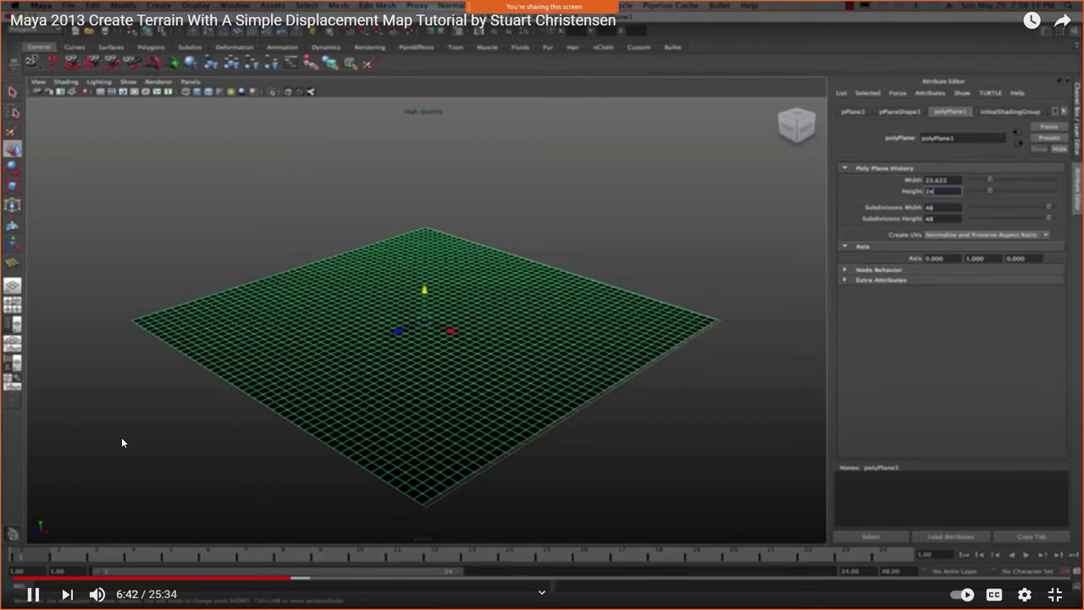
# - Set the video playback quality to 1080p
pyautogui.click(1026, 595)
pyautogui.click(1013, 551)
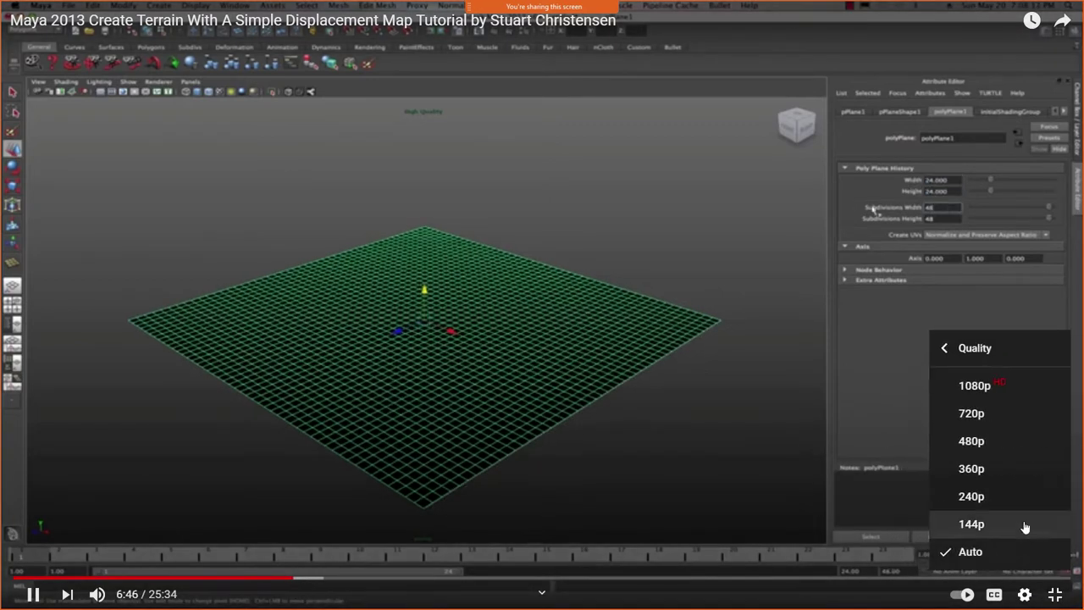
pyautogui.click(1013, 400)
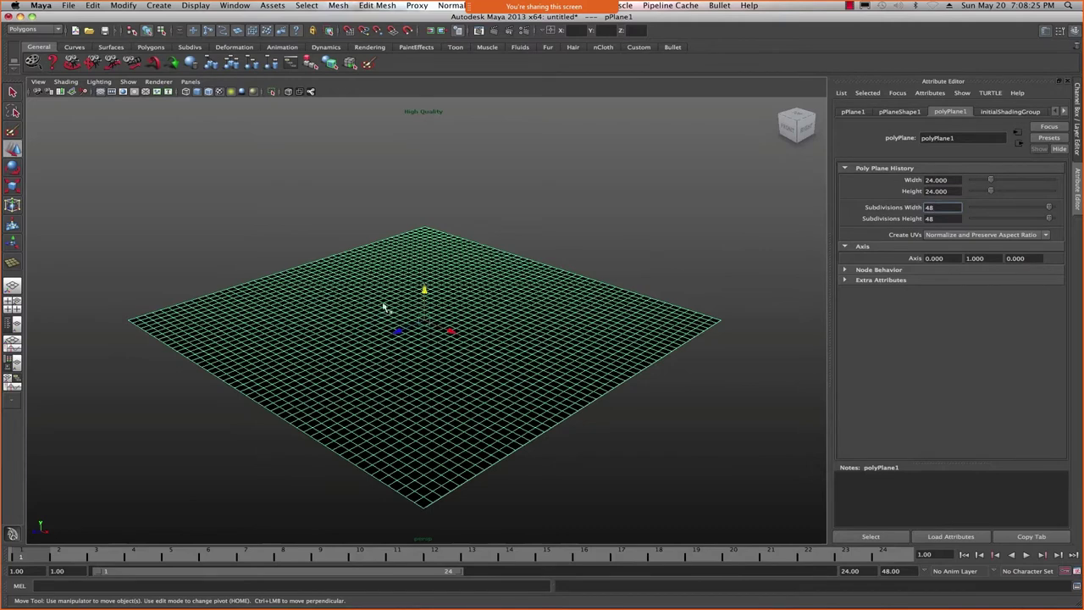
# - In Hypershade, create a Blinn material and then clear the node graph
pyautogui.click(527, 206)
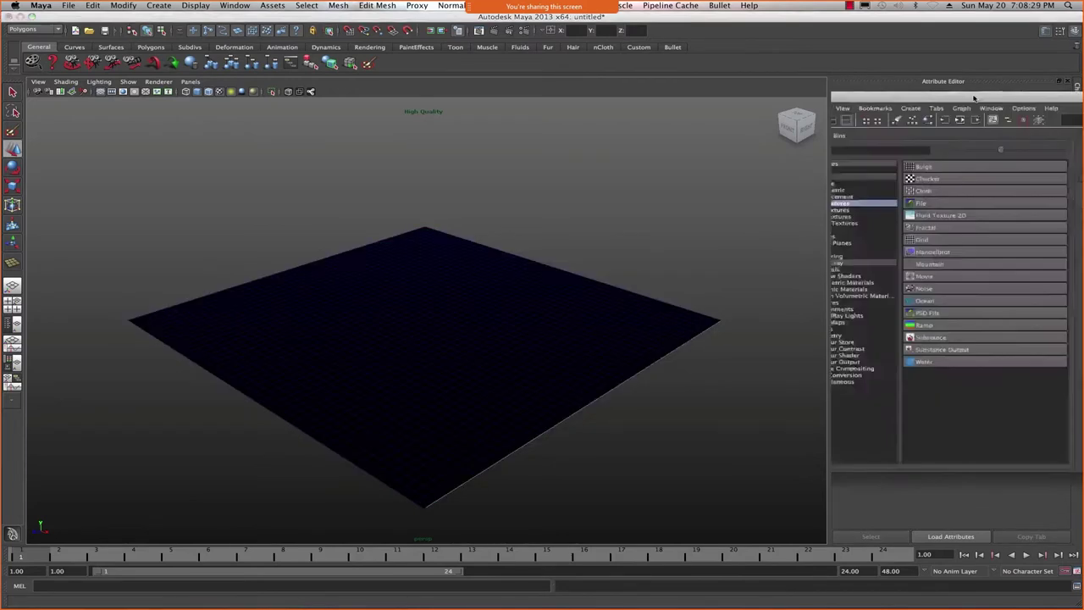
pyautogui.moveTo(974, 99); pyautogui.dragTo(421, 99)
pyautogui.click(270, 183)
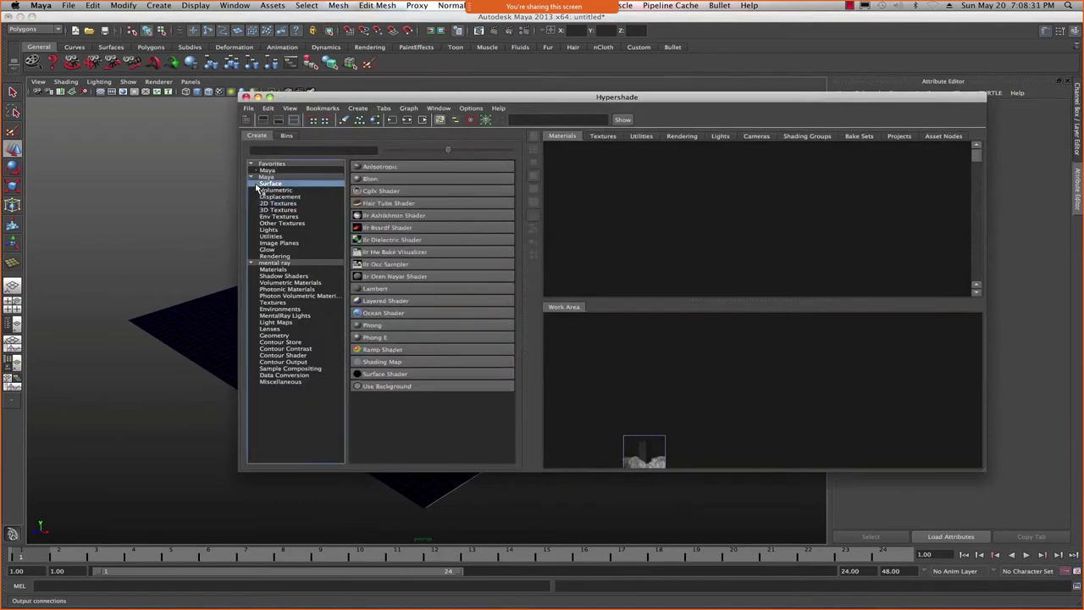
pyautogui.click(380, 181)
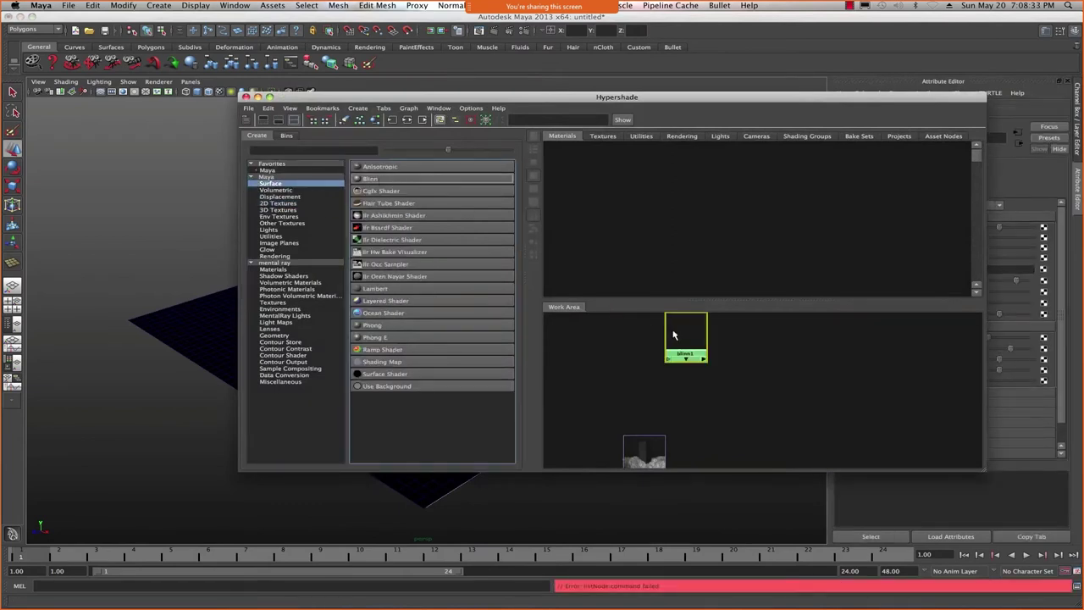
pyautogui.moveTo(702, 346); pyautogui.dragTo(772, 394)
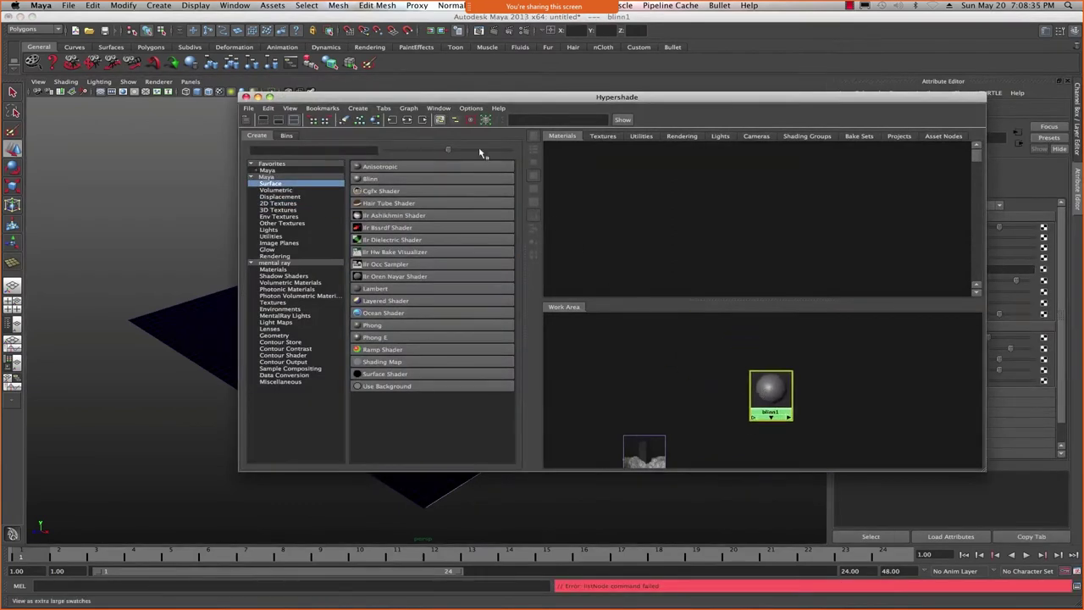
pyautogui.click(408, 108)
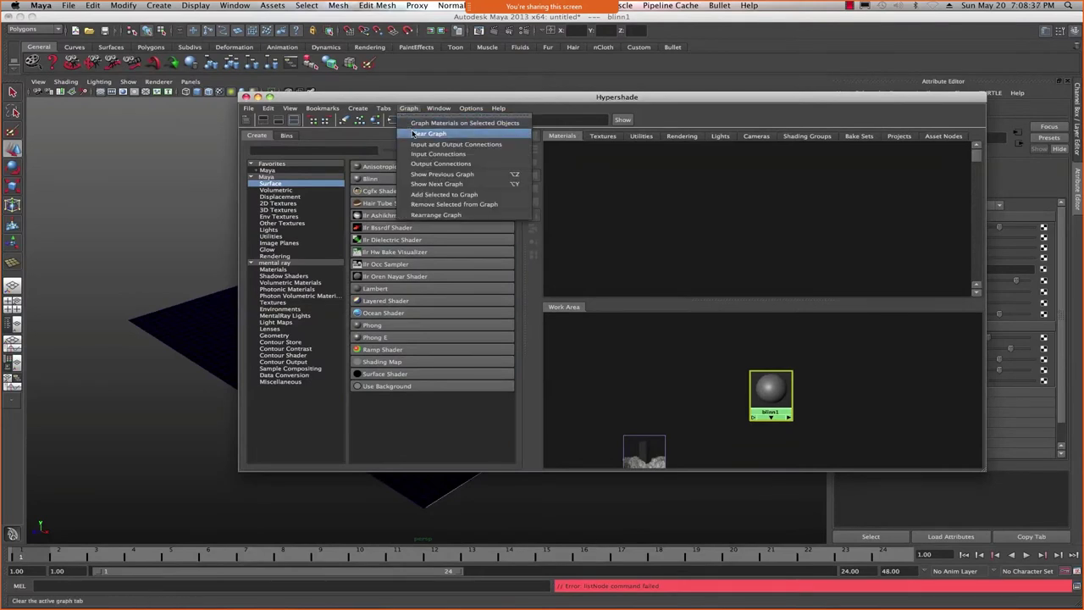
pyautogui.click(416, 134)
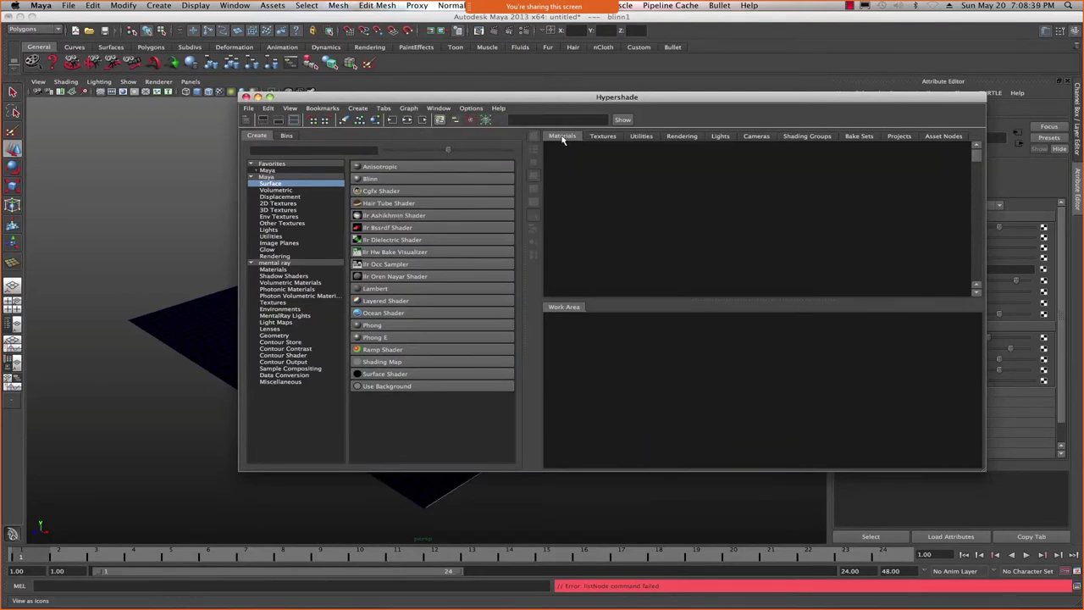
# - Create a new blinn2 material and assign it to the plane as an existing material
pyautogui.click(604, 342)
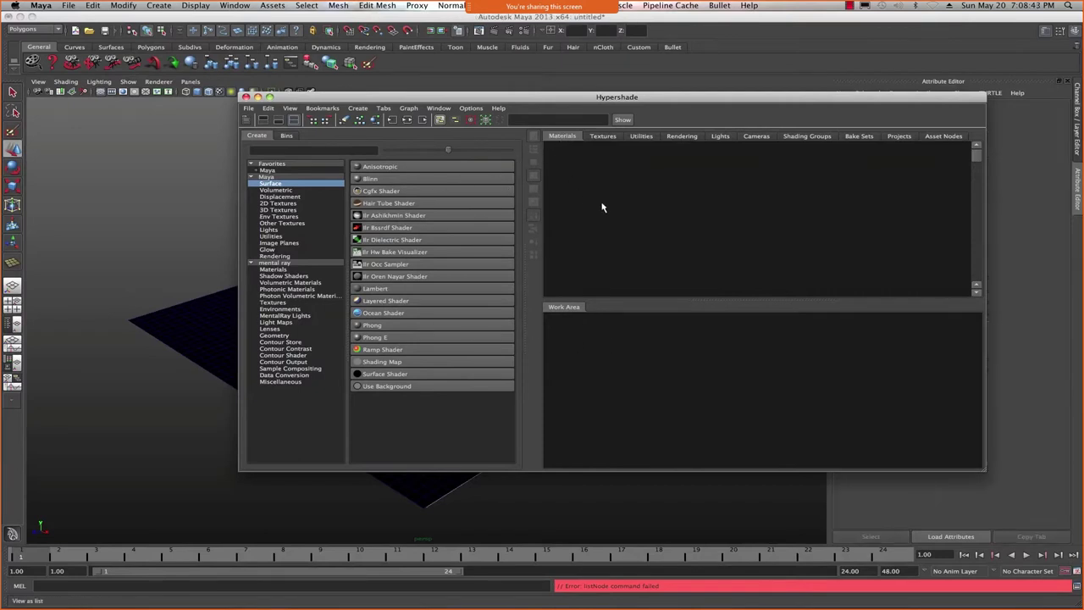
pyautogui.click(394, 179)
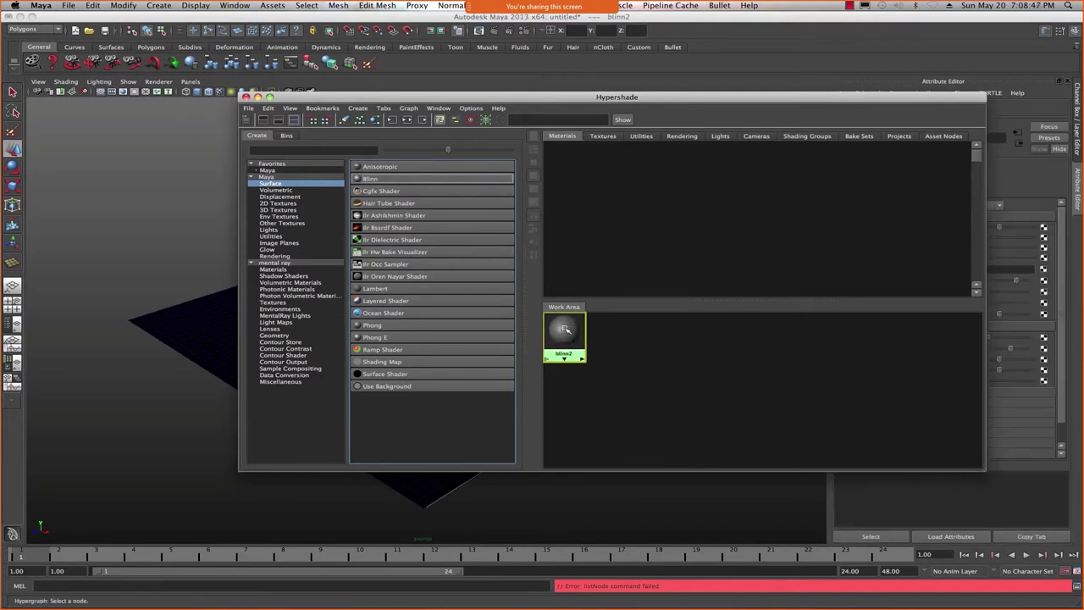
pyautogui.moveTo(564, 328); pyautogui.dragTo(633, 353)
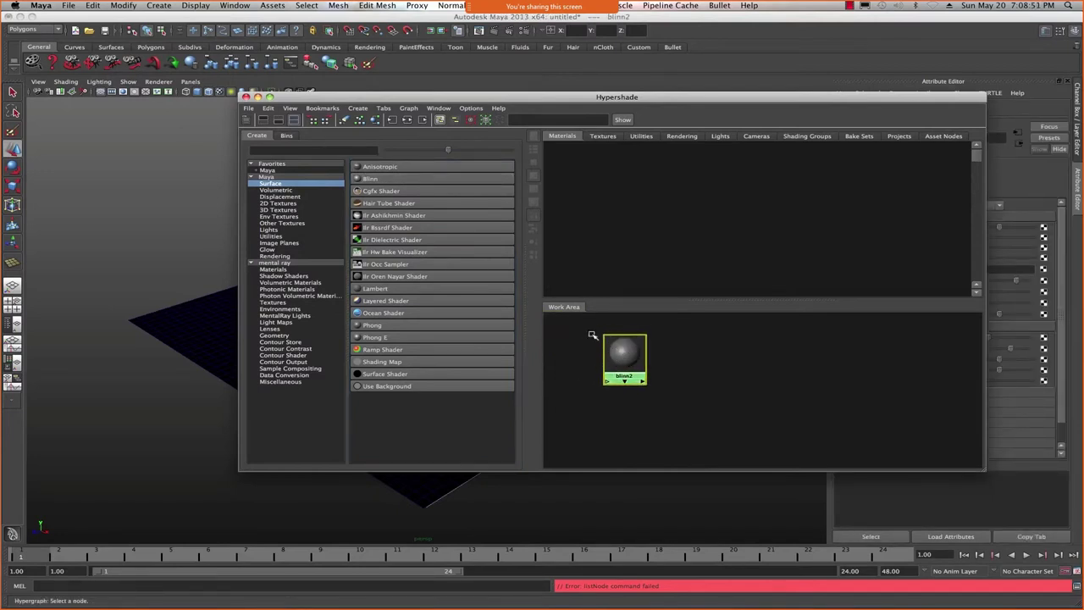
pyautogui.moveTo(391, 100); pyautogui.dragTo(528, 113)
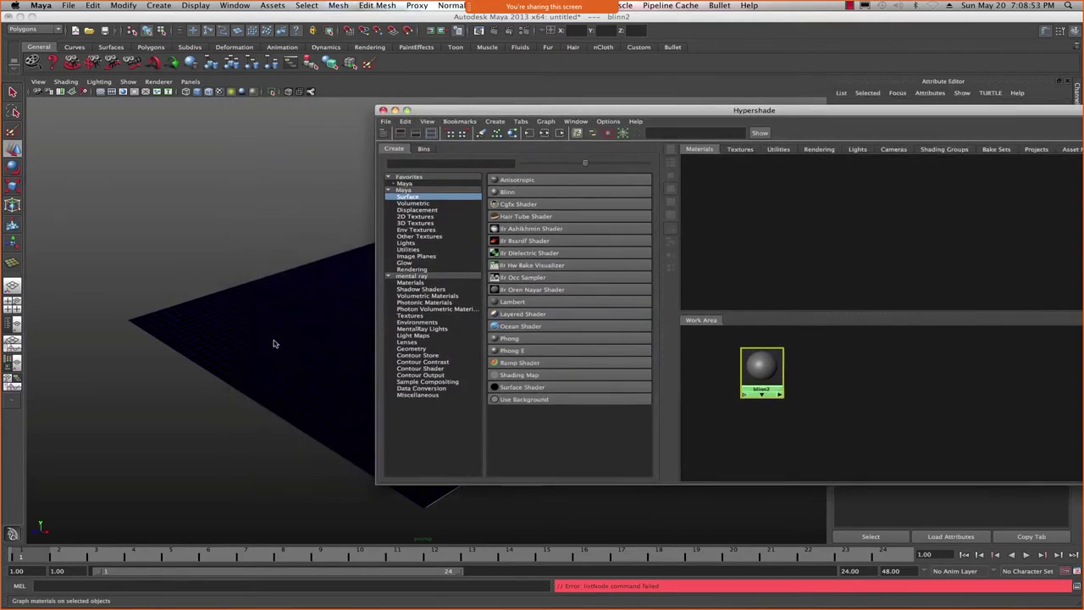
pyautogui.click(274, 338)
pyautogui.moveTo(266, 319); pyautogui.dragTo(339, 486, button='right')
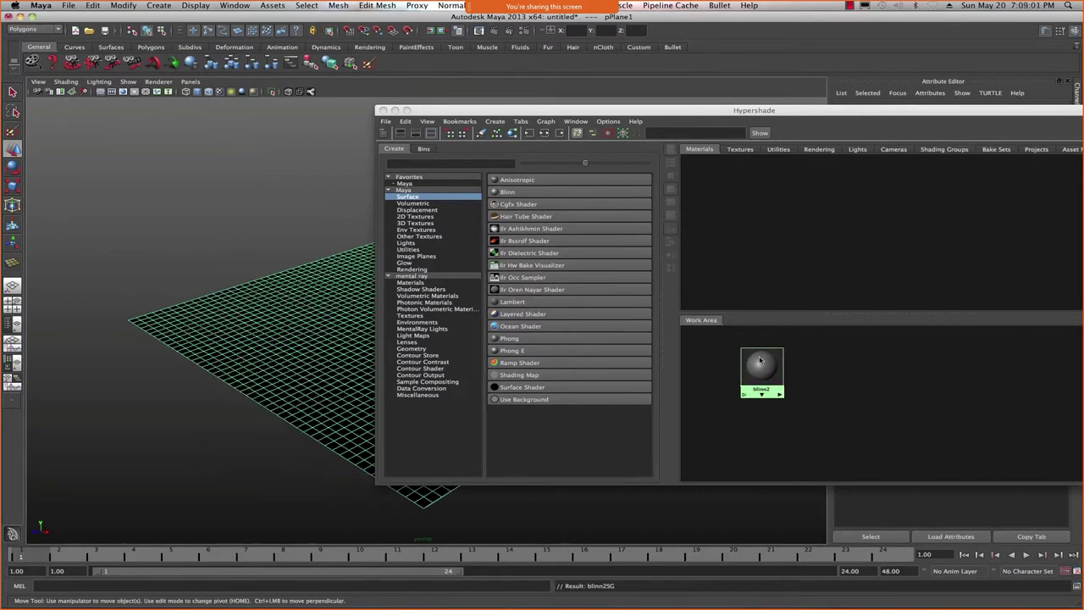
# - Create a Crater 3D texture and connect crater1 into blinn2 as its default input
pyautogui.click(416, 223)
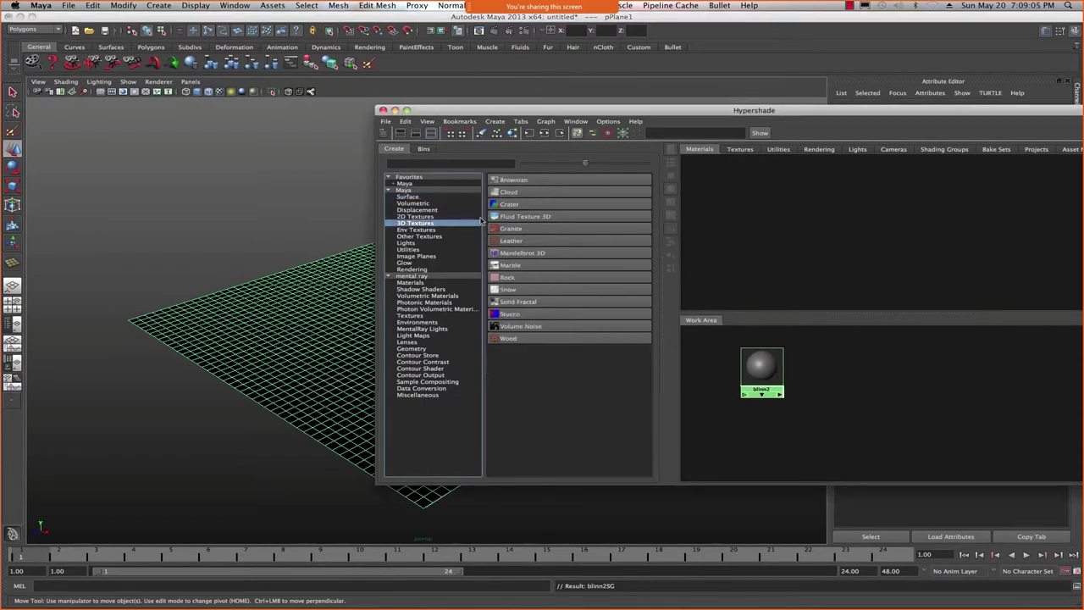
pyautogui.click(512, 207)
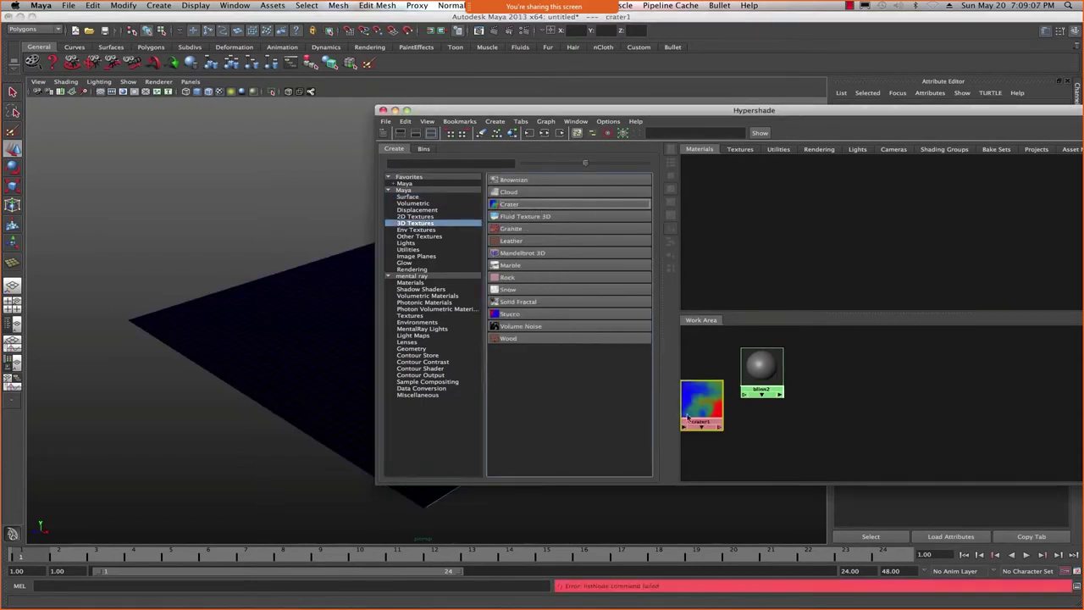
pyautogui.moveTo(702, 404); pyautogui.dragTo(935, 405)
pyautogui.scroll(-1, 914, 404)
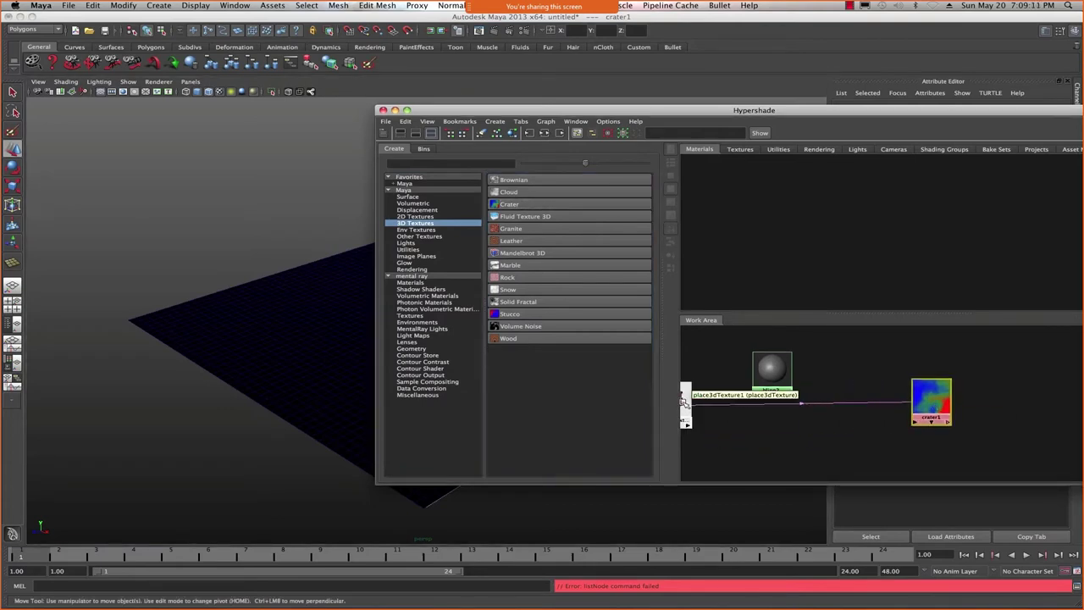
pyautogui.moveTo(685, 403); pyautogui.dragTo(869, 383)
pyautogui.click(930, 402)
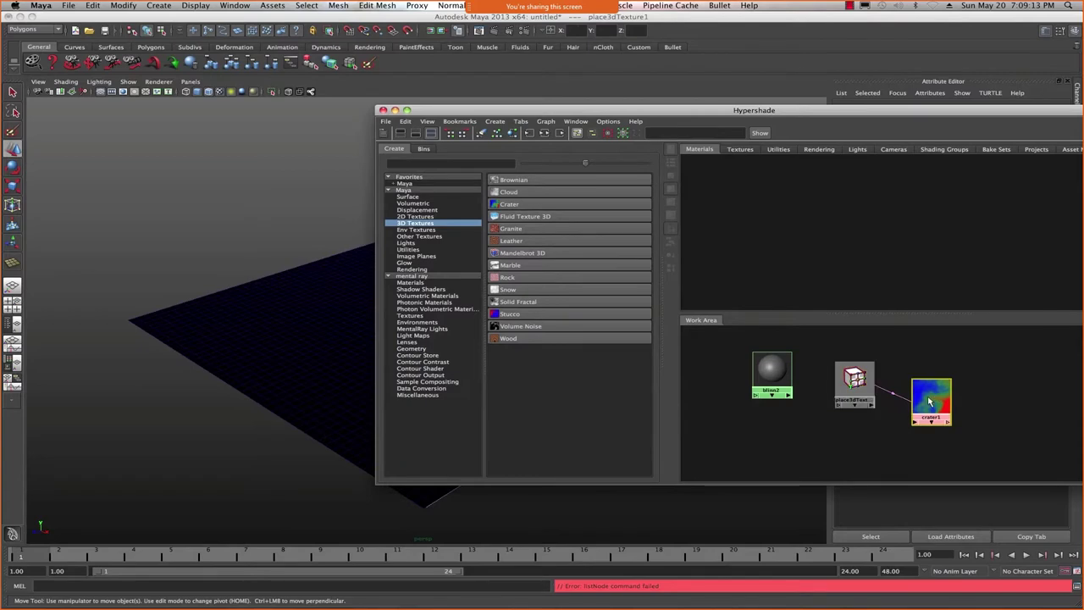
pyautogui.moveTo(928, 398); pyautogui.dragTo(773, 370, button='middle')
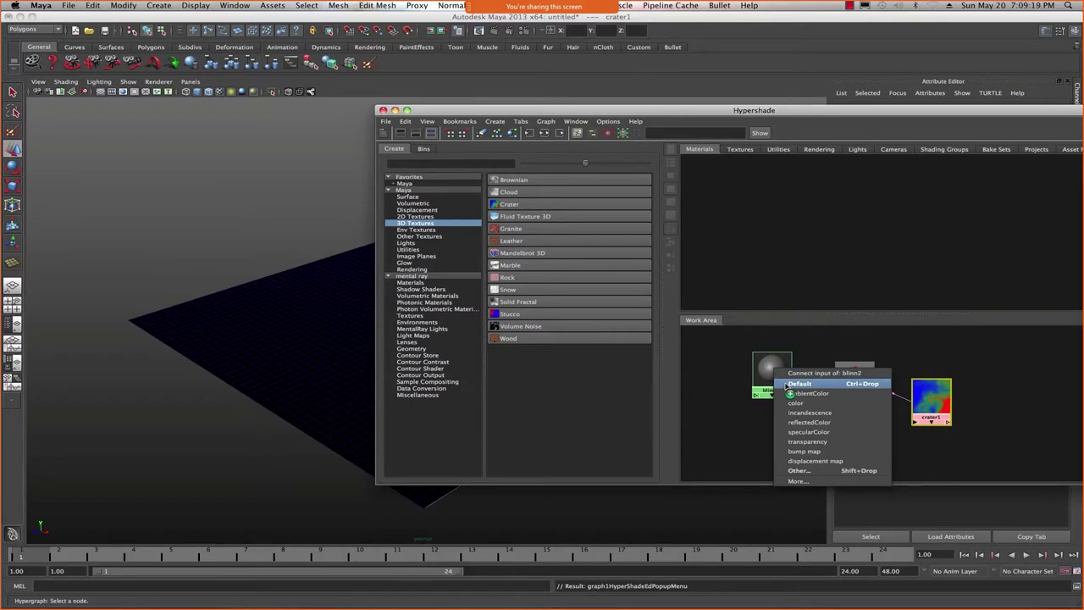
pyautogui.click(787, 383)
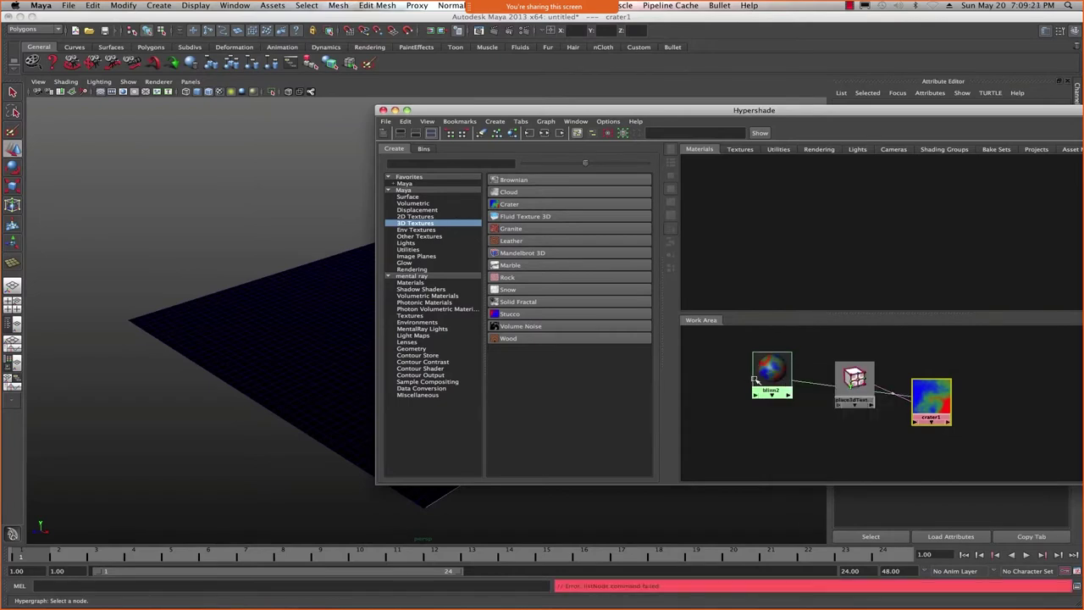
# - Hide Hypershade, turn off high-quality display and enable lighting to show the crater texture
pyautogui.doubleClick(467, 110)
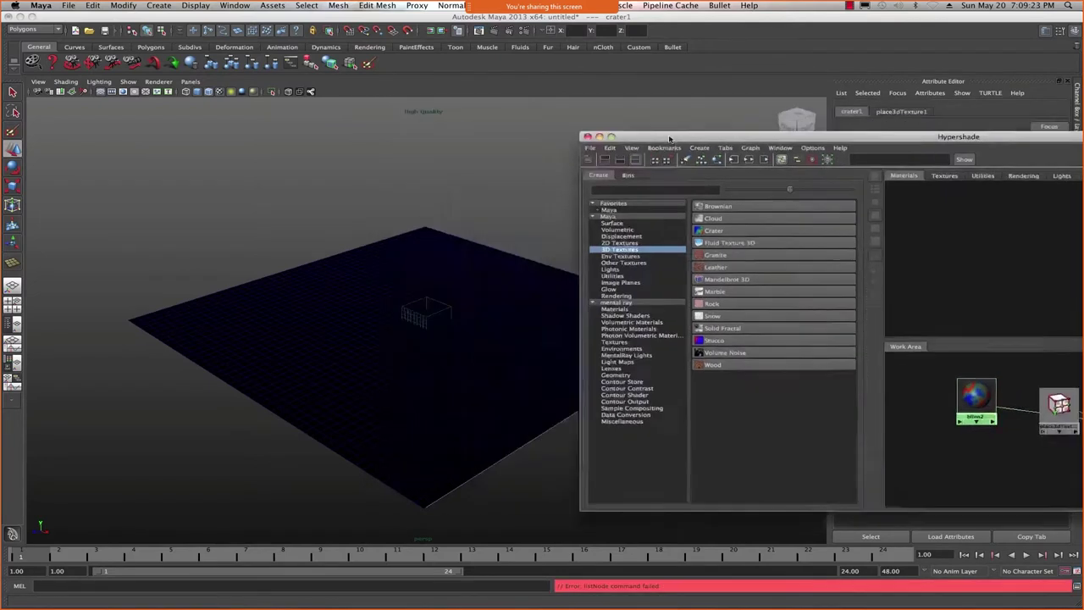
pyautogui.click(479, 212)
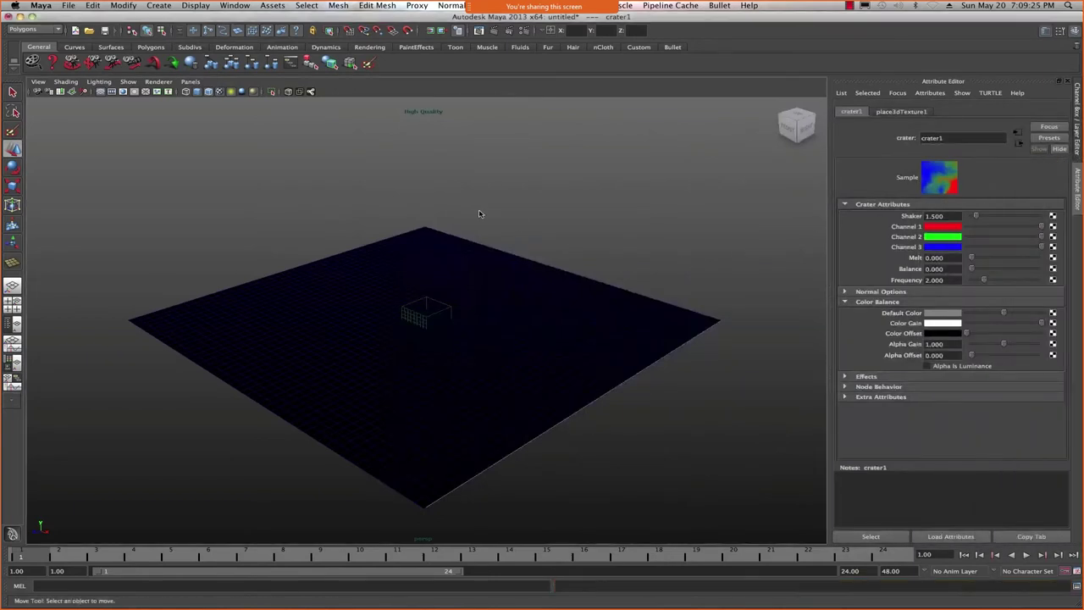
pyautogui.click(253, 93)
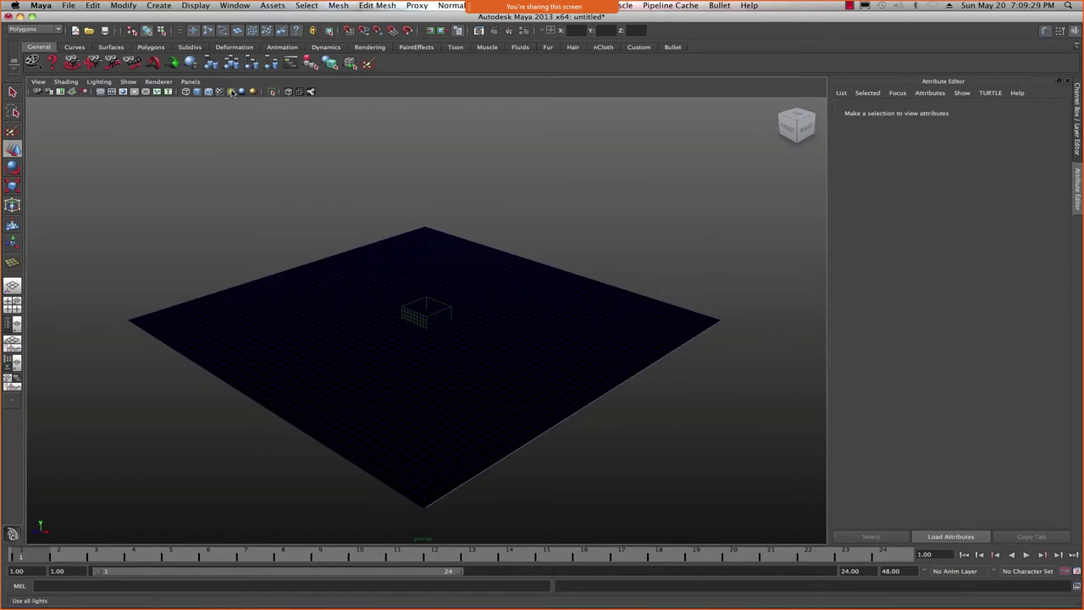
pyautogui.click(231, 92)
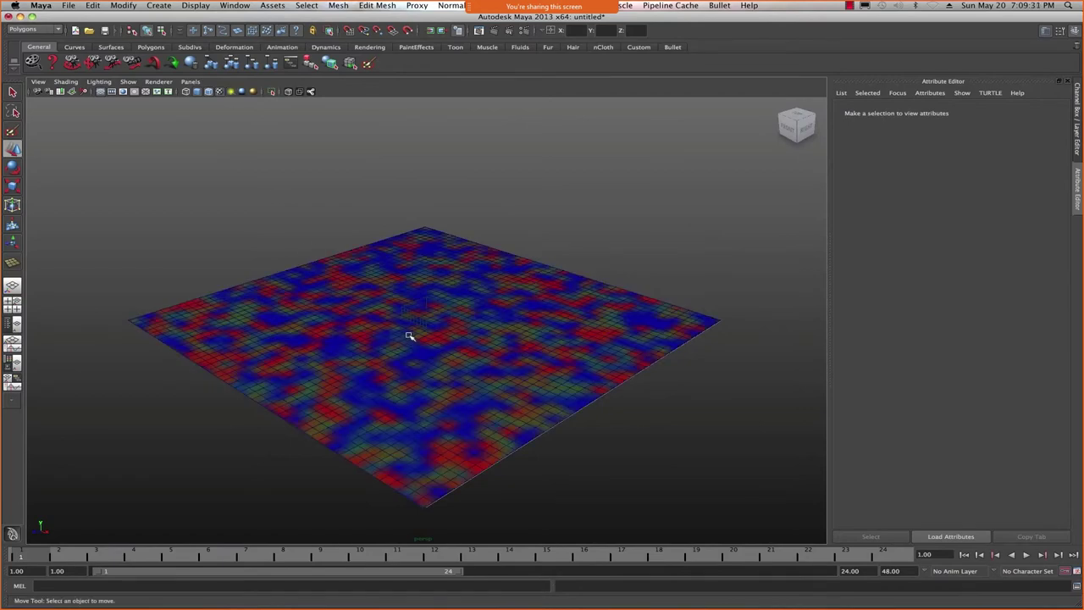
pyautogui.scroll(5, 411, 325)
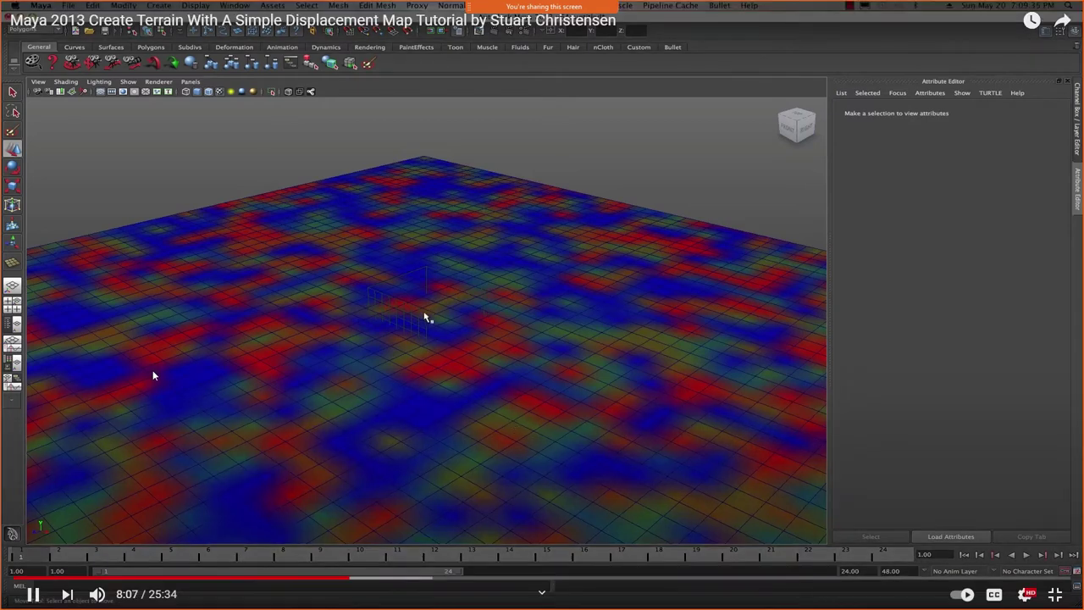
# - Select the place3dTexture box and view crater1's red, green, blue channels and Shaker 1.500
pyautogui.click(403, 316)
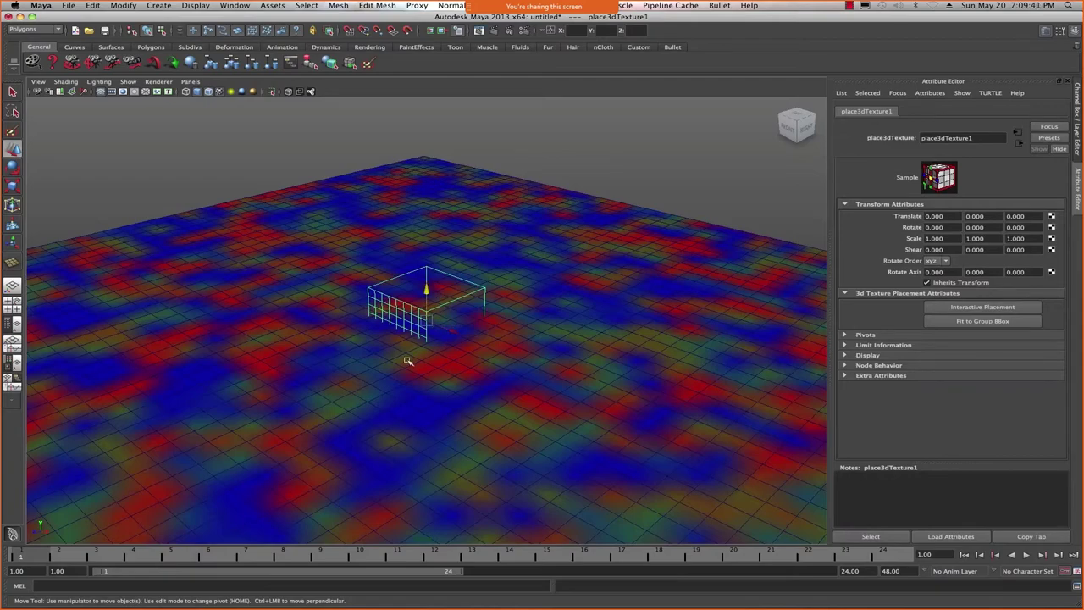
pyautogui.scroll(-4, 413, 354)
pyautogui.scroll(-3, 414, 349)
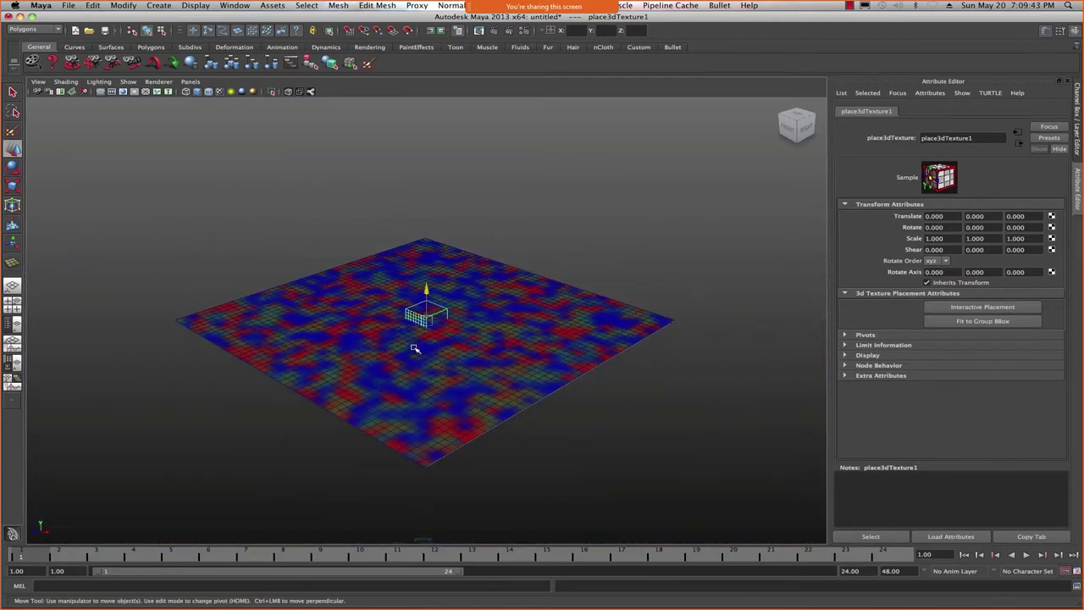
pyautogui.scroll(5, 415, 348)
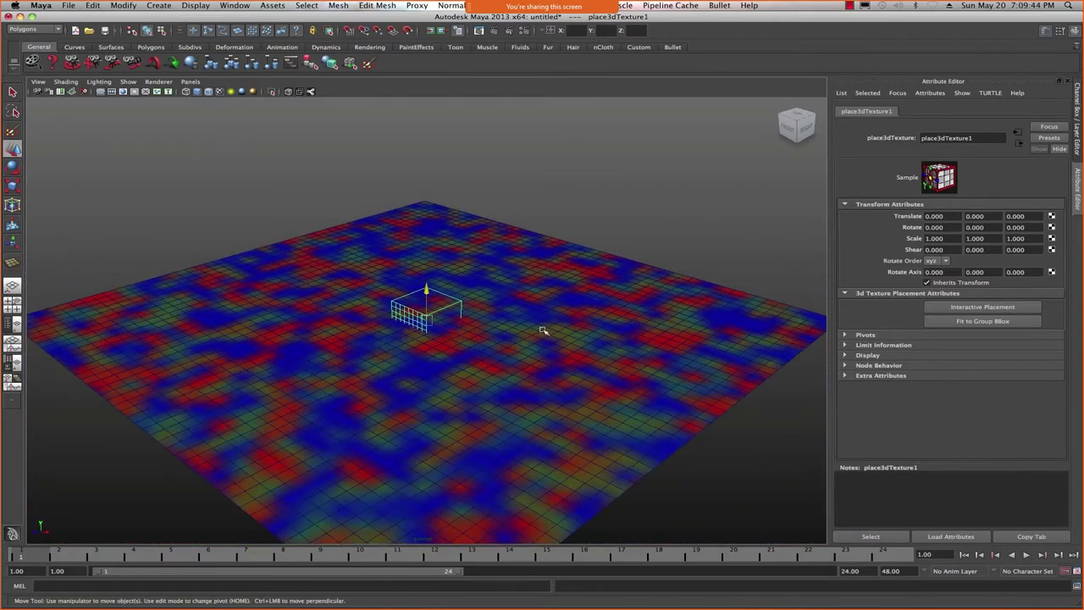
pyautogui.moveTo(156, 368)
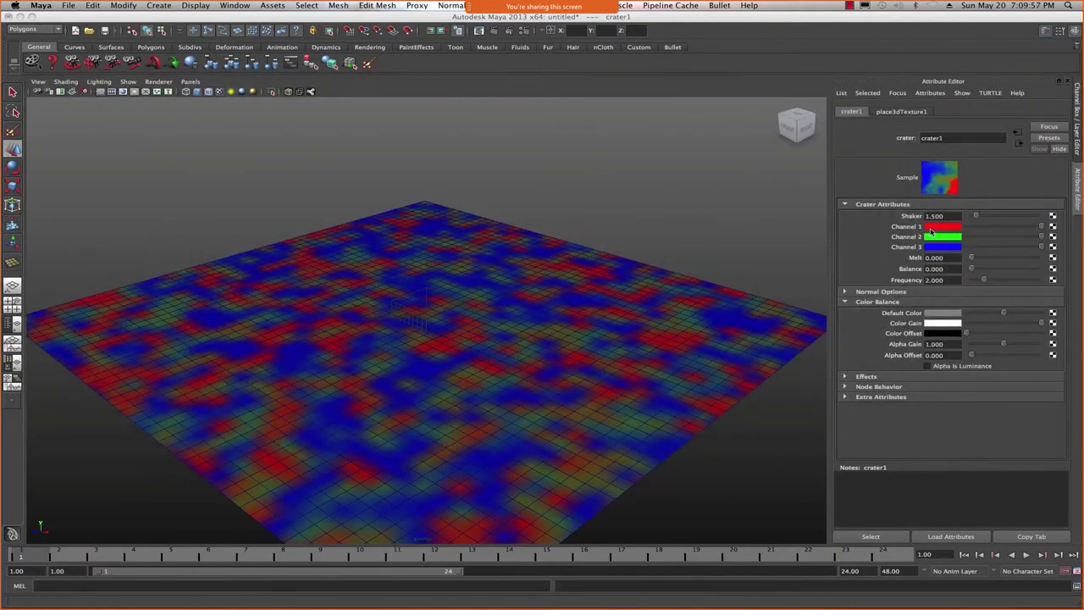
# - Set crater1's Channel 1 and 2 to white and Channel 3 to black, then select the plane
pyautogui.click(931, 230)
pyautogui.click(890, 212)
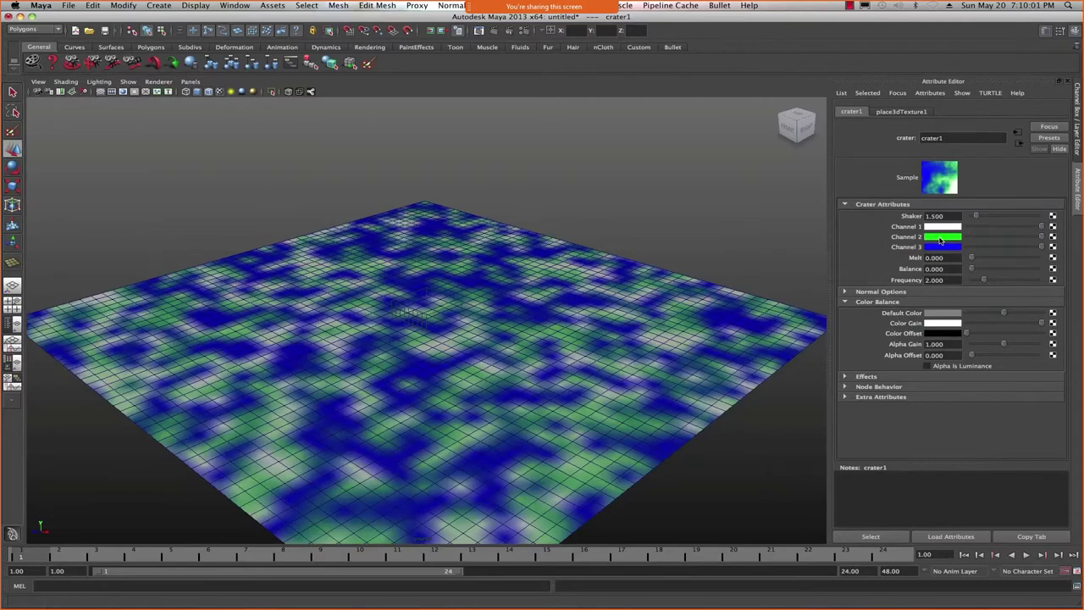
pyautogui.click(939, 238)
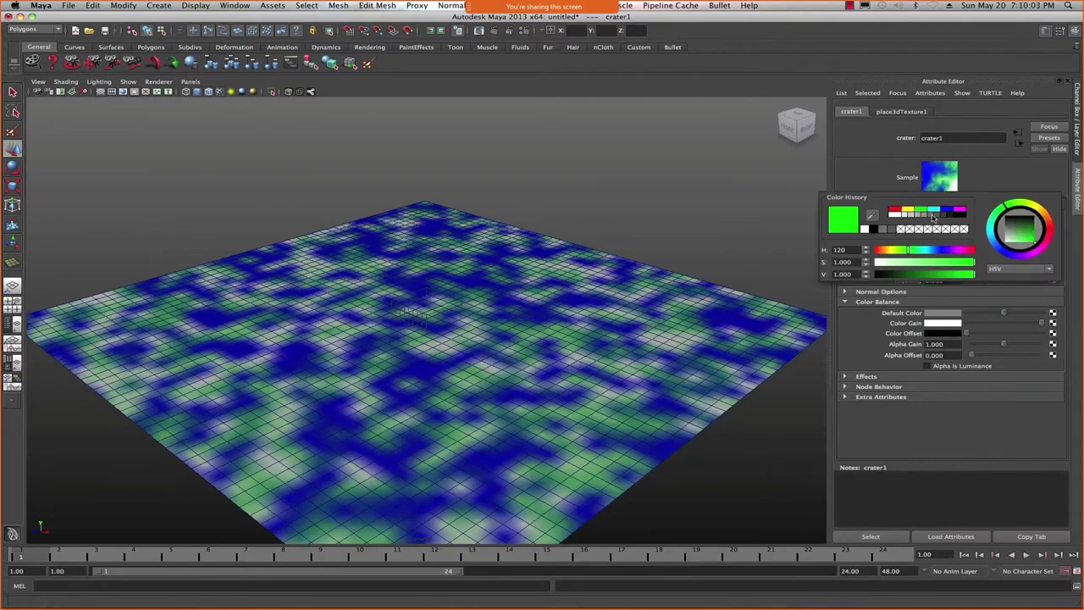
pyautogui.click(932, 217)
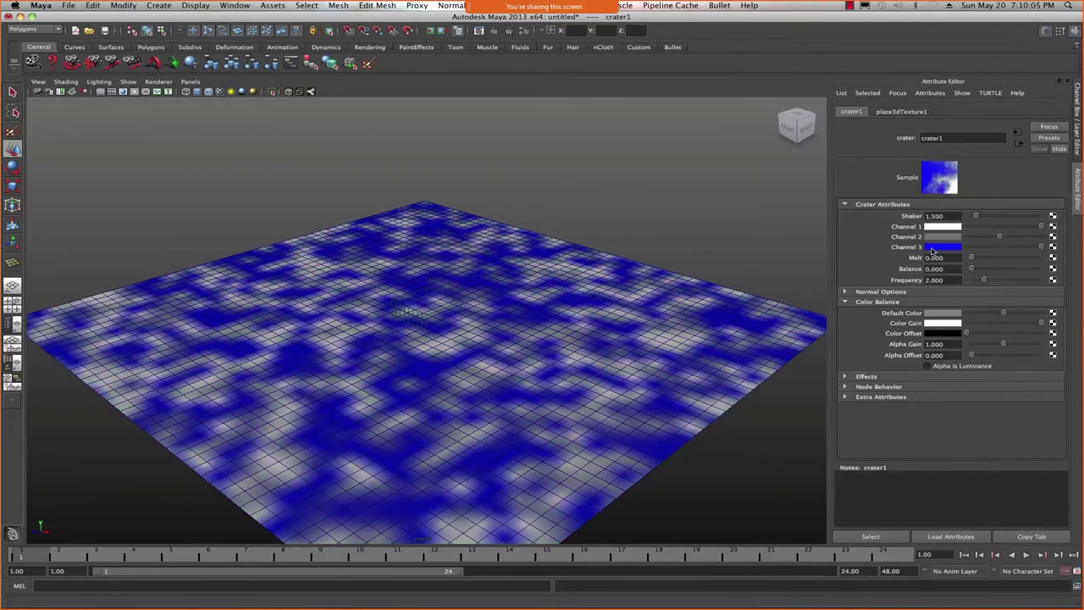
pyautogui.click(932, 248)
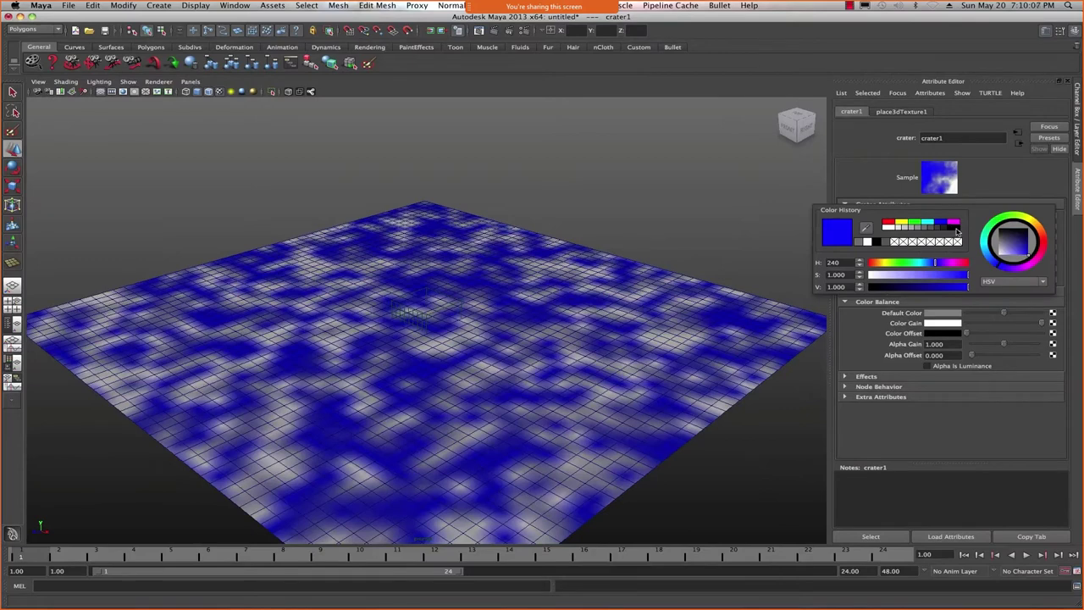
pyautogui.click(957, 229)
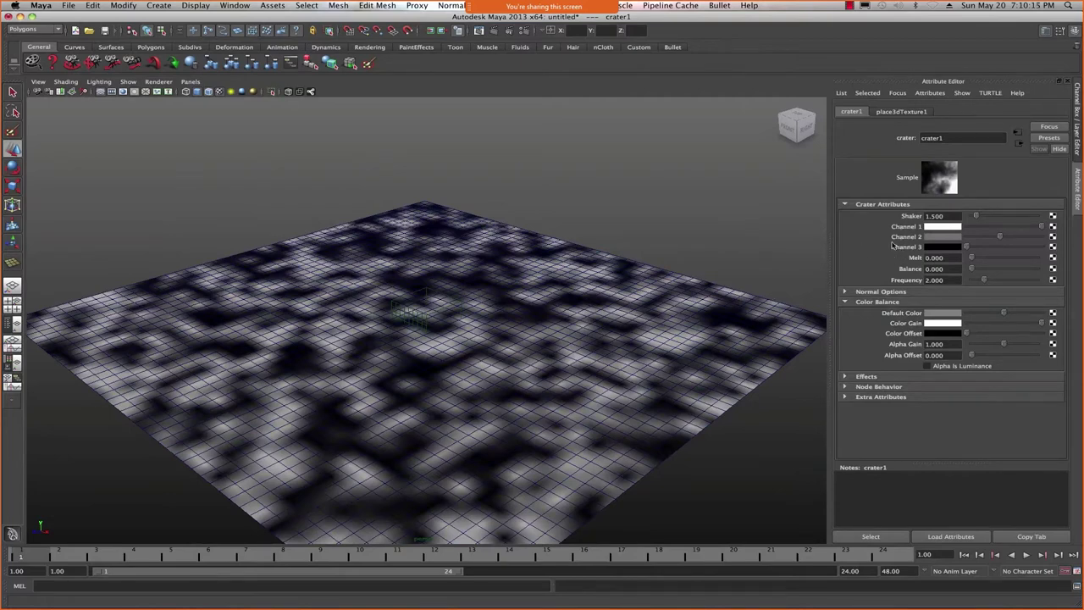
pyautogui.click(423, 320)
# - Scale the place3dTexture1 placement box to 12 on X, Y and Z
pyautogui.click(410, 311)
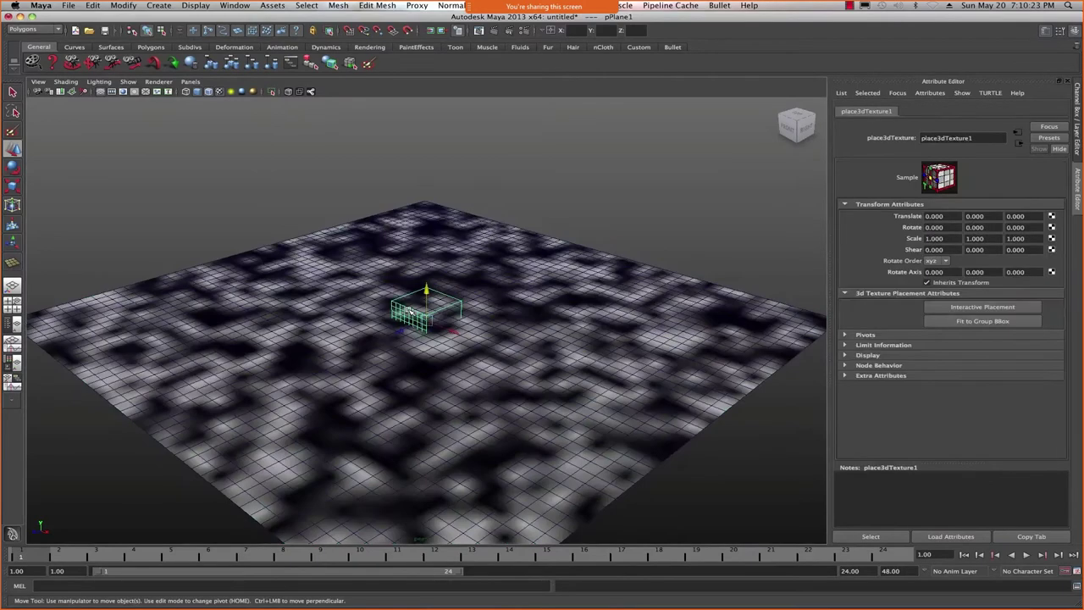
pyautogui.scroll(4, 409, 311)
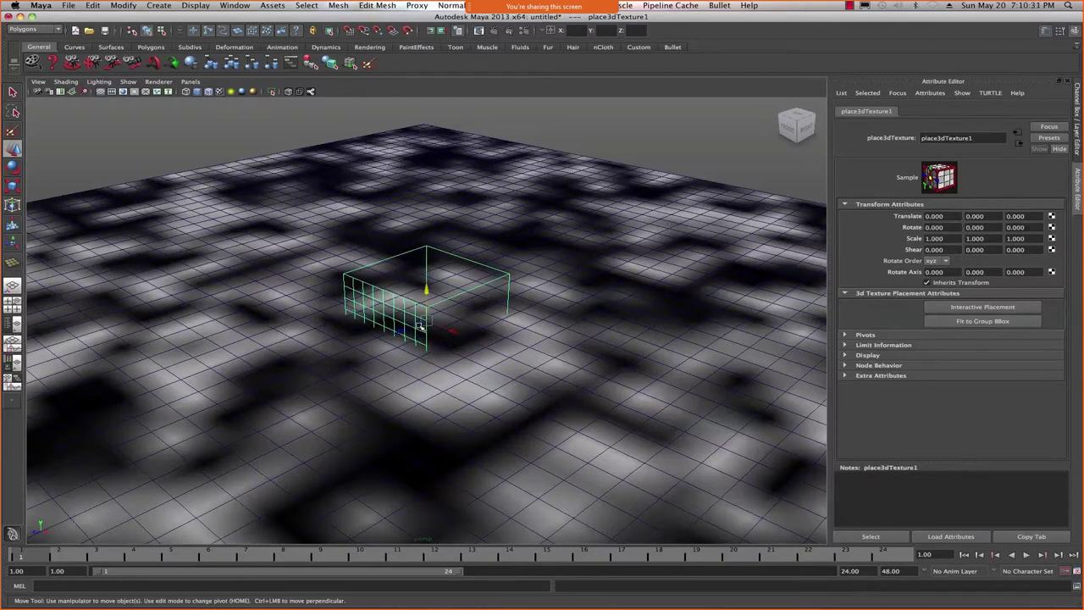
pyautogui.doubleClick(951, 238)
pyautogui.write('12')
pyautogui.press('Tab')
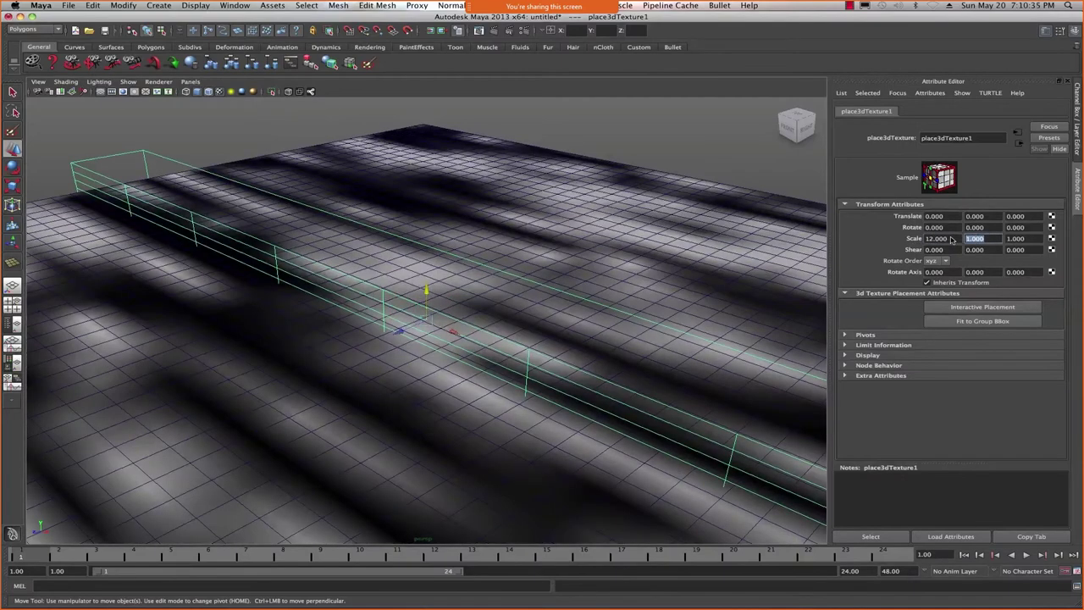
pyautogui.write('12')
pyautogui.press('Tab')
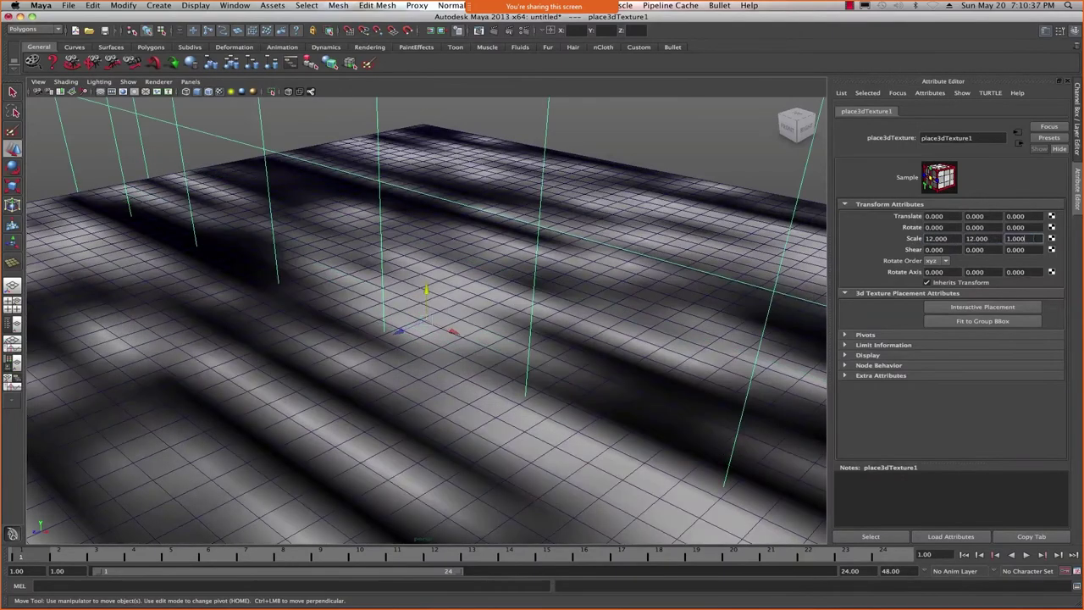
pyautogui.write('12')
pyautogui.press('Return')
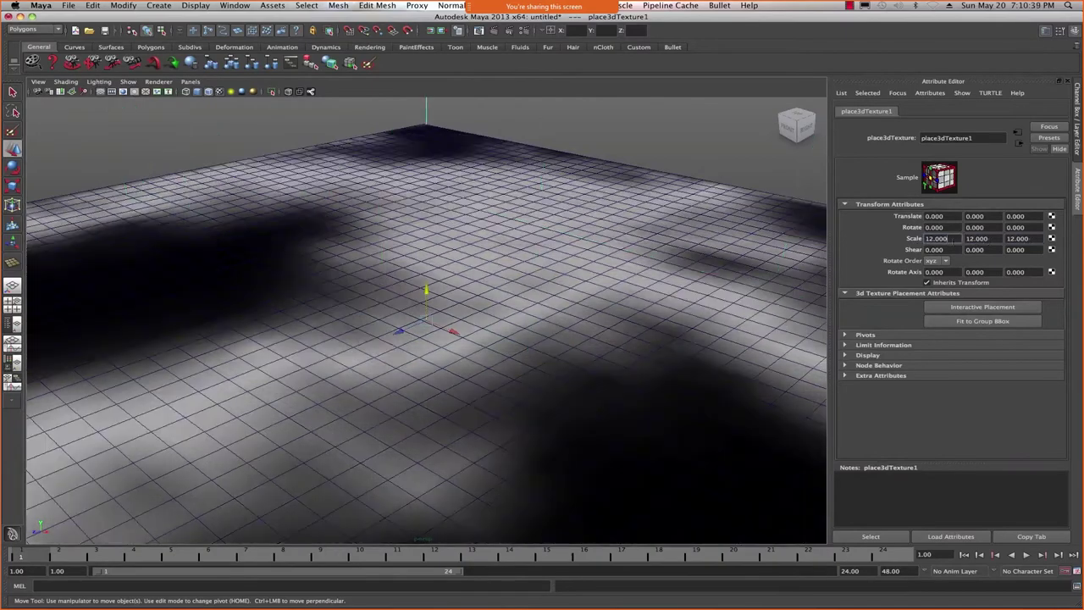
# - Open the Hypershade shading editor from the Rendering Editors
pyautogui.scroll(-3, 563, 320)
pyautogui.scroll(-2, 362, 338)
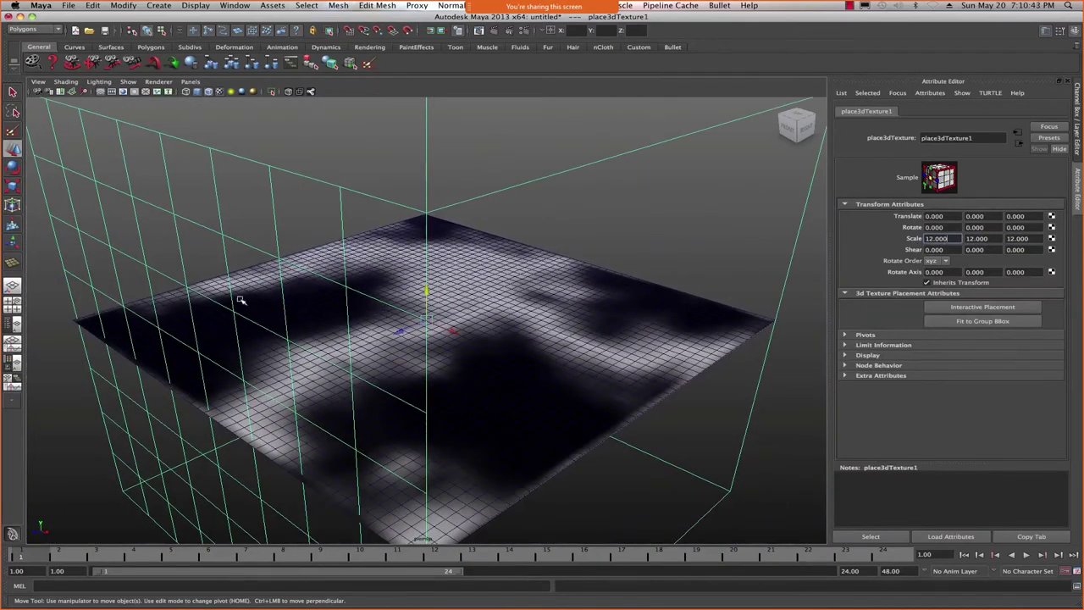
pyautogui.scroll(-2, 366, 233)
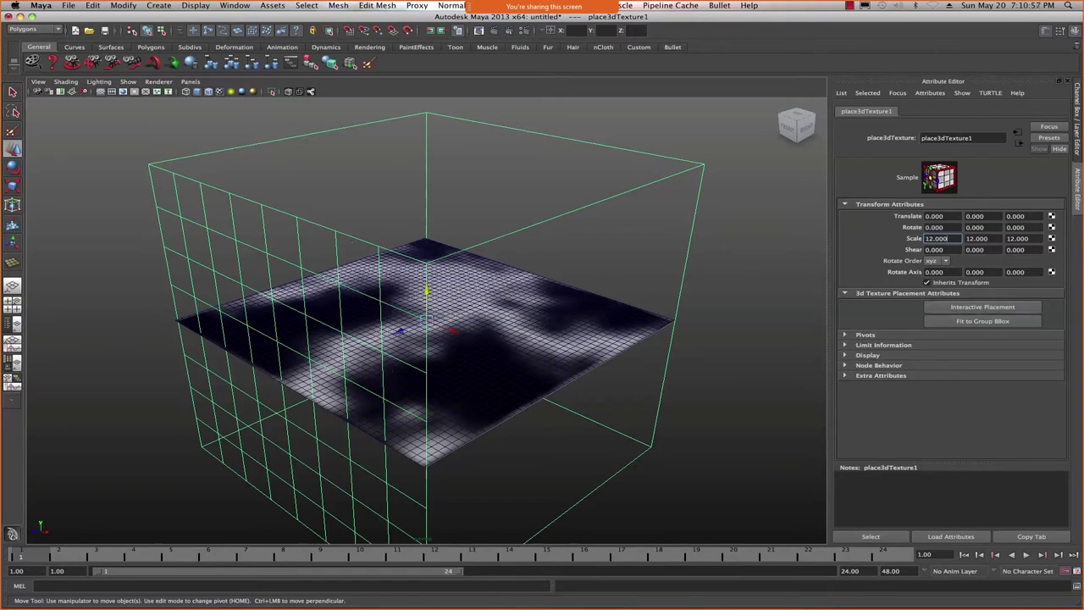
pyautogui.click(1059, 339)
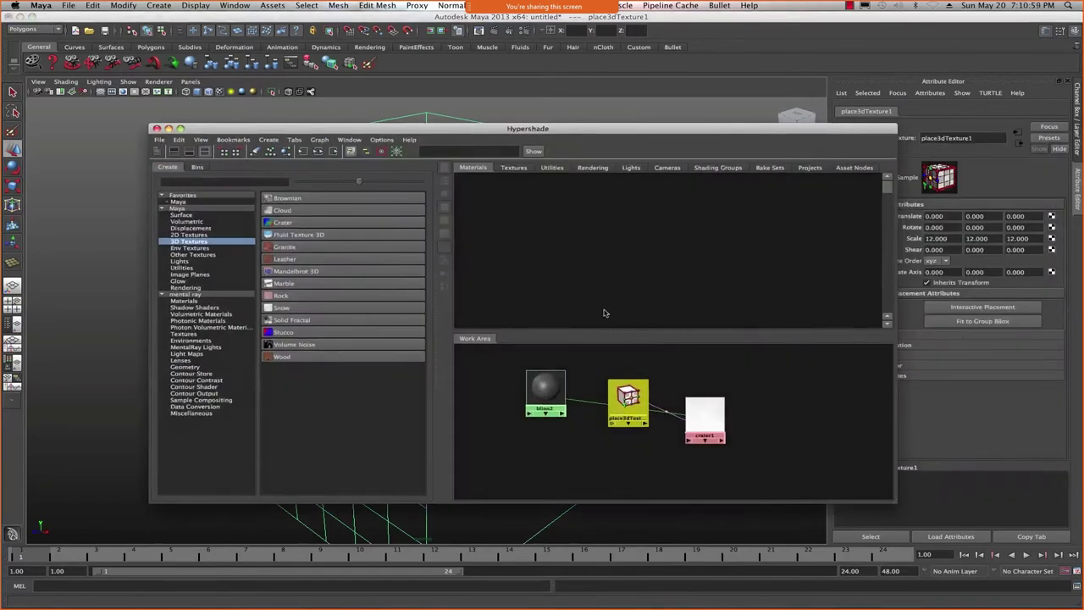
# - Rearrange the placement and blinn2 nodes and create a new Displacement shader node
pyautogui.moveTo(628, 407); pyautogui.dragTo(760, 424)
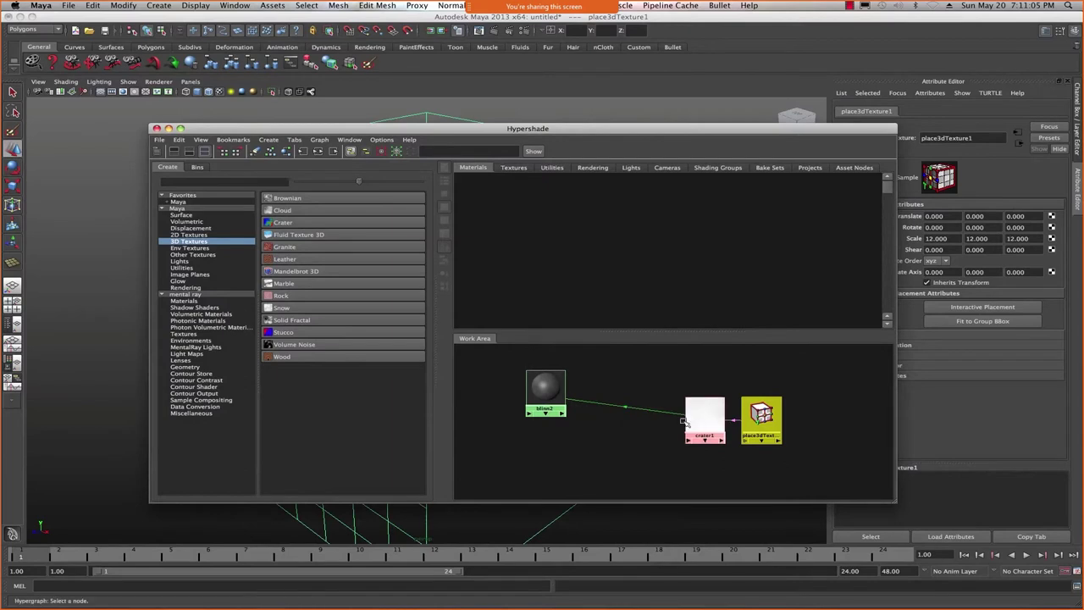
pyautogui.click(552, 389)
pyautogui.moveTo(551, 389); pyautogui.dragTo(655, 416)
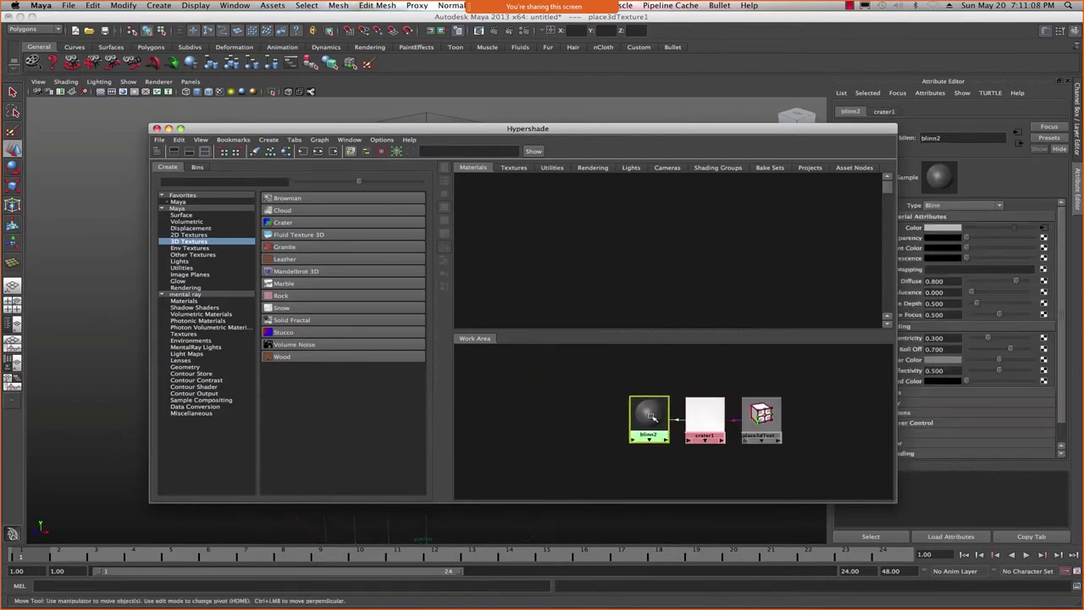
pyautogui.click(191, 227)
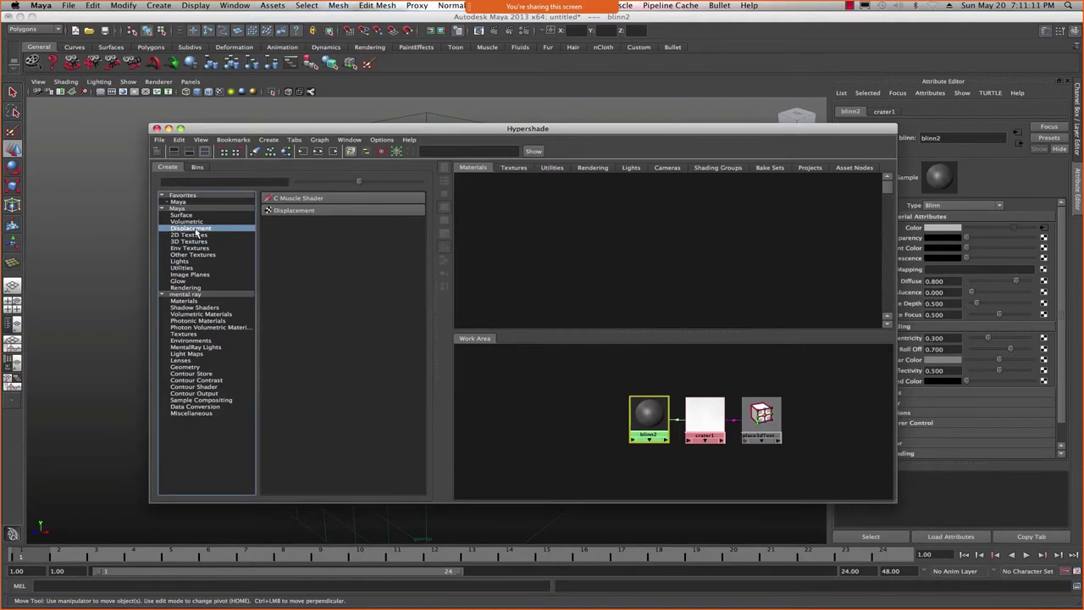
pyautogui.click(294, 210)
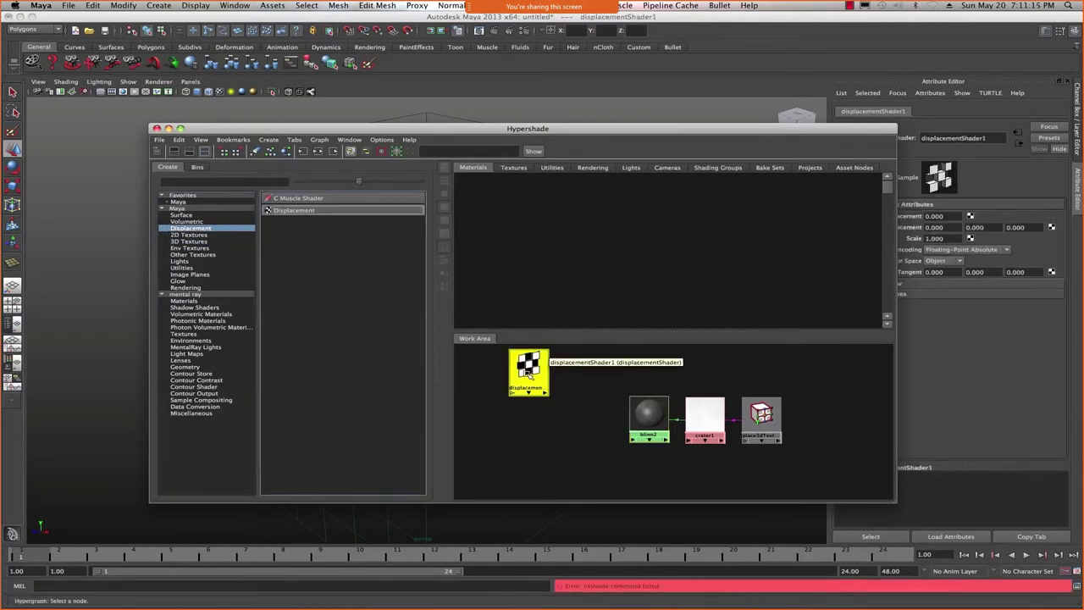
pyautogui.moveTo(528, 369); pyautogui.dragTo(553, 410)
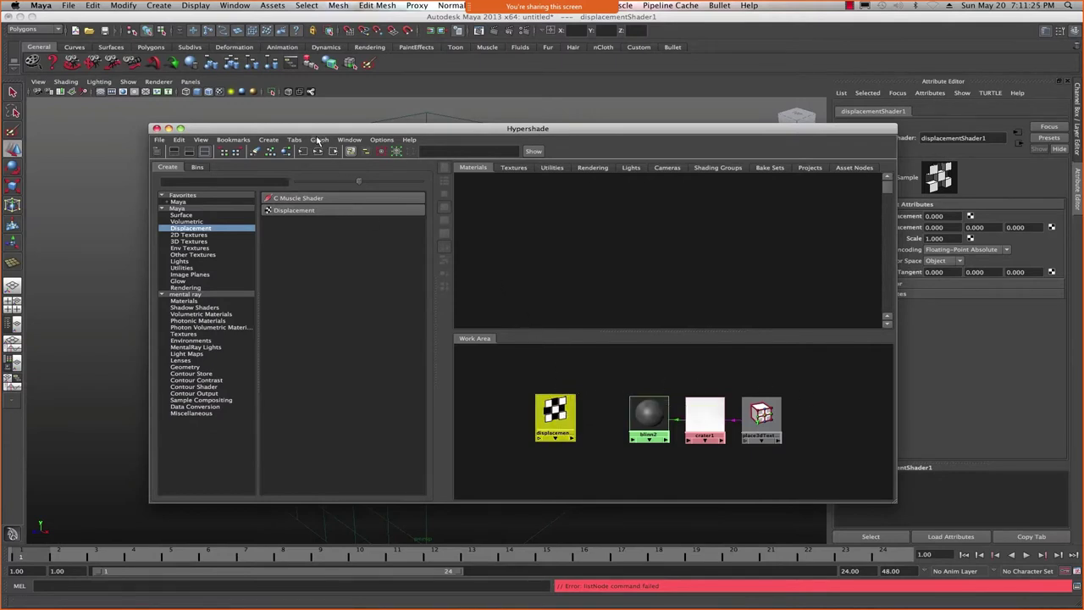
# - Graph blinn2's input and output connections and list the Utilities tab nodes
pyautogui.click(641, 411)
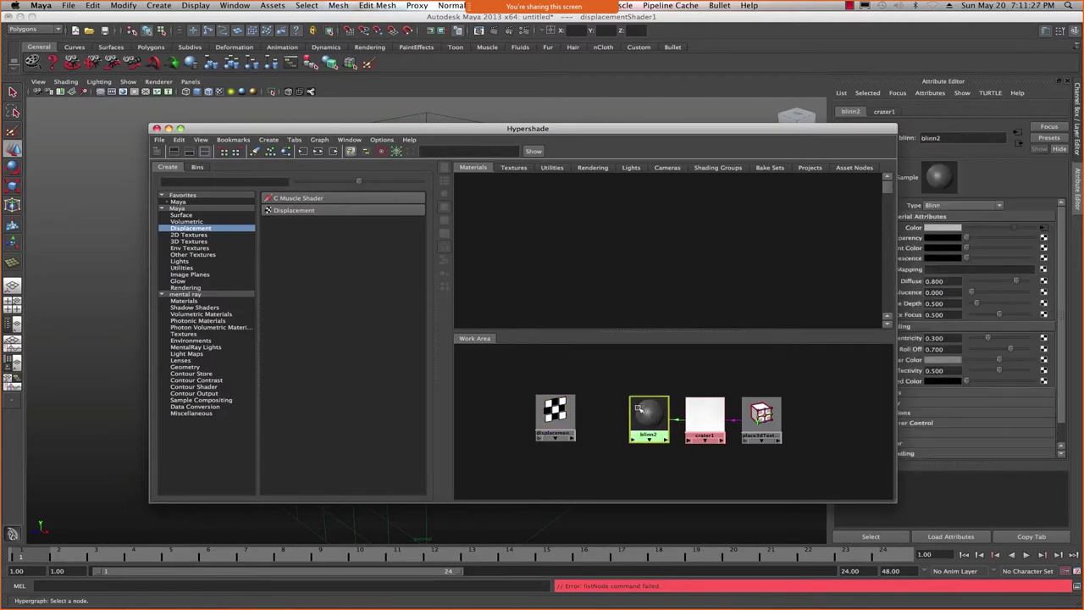
pyautogui.click(319, 141)
pyautogui.click(333, 179)
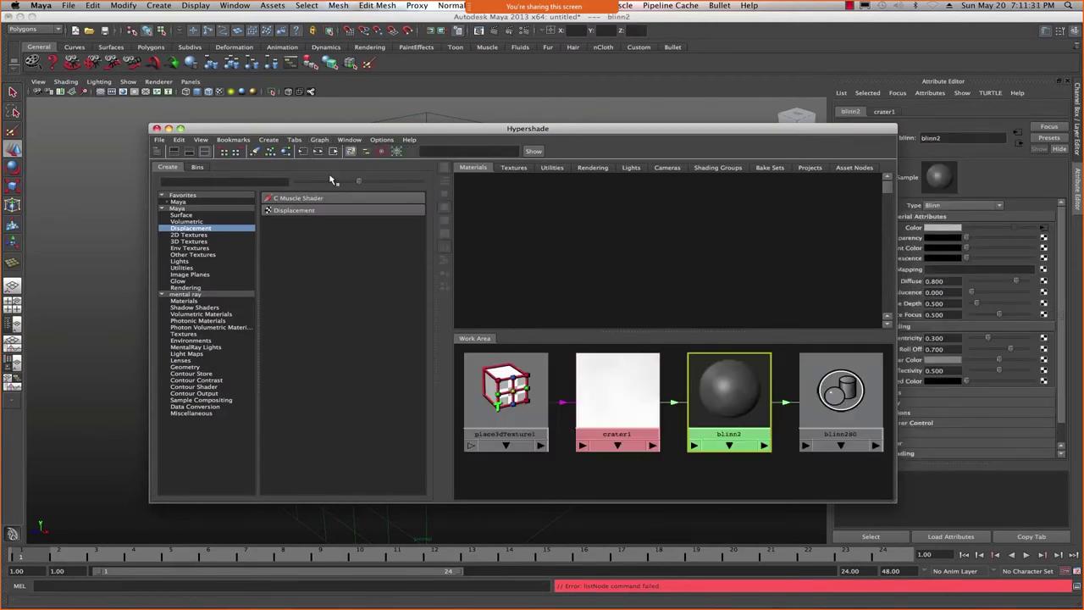
pyautogui.scroll(-2, 618, 423)
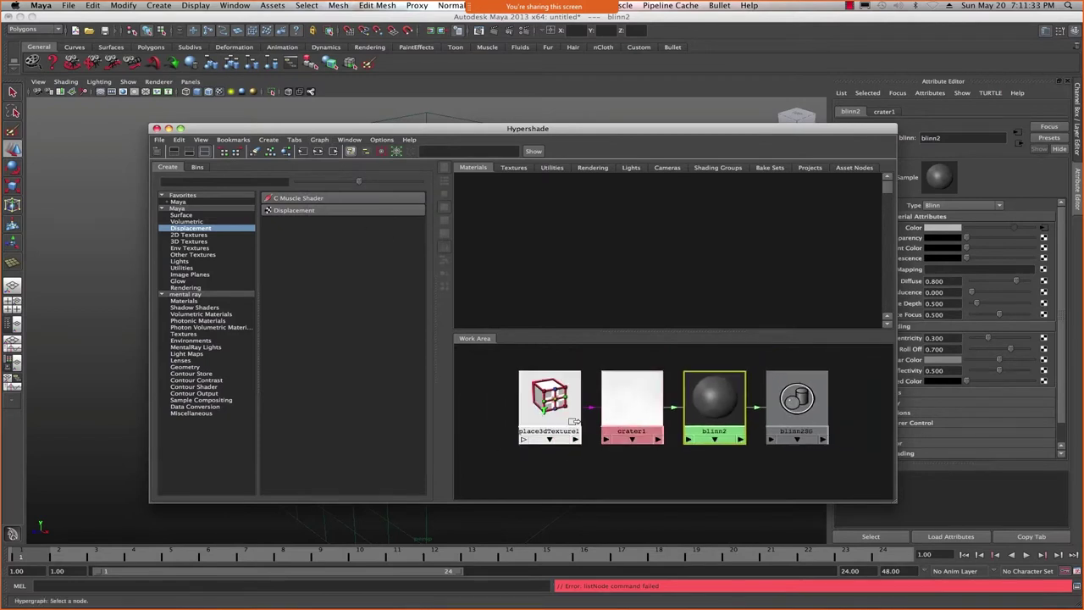
pyautogui.scroll(-1, 575, 420)
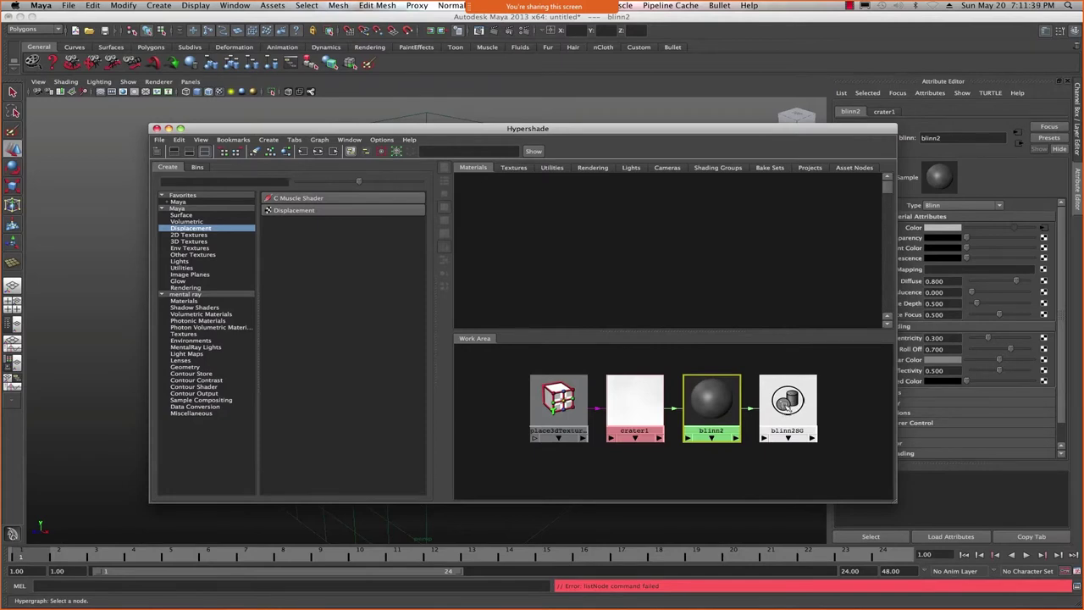
pyautogui.scroll(-2, 668, 418)
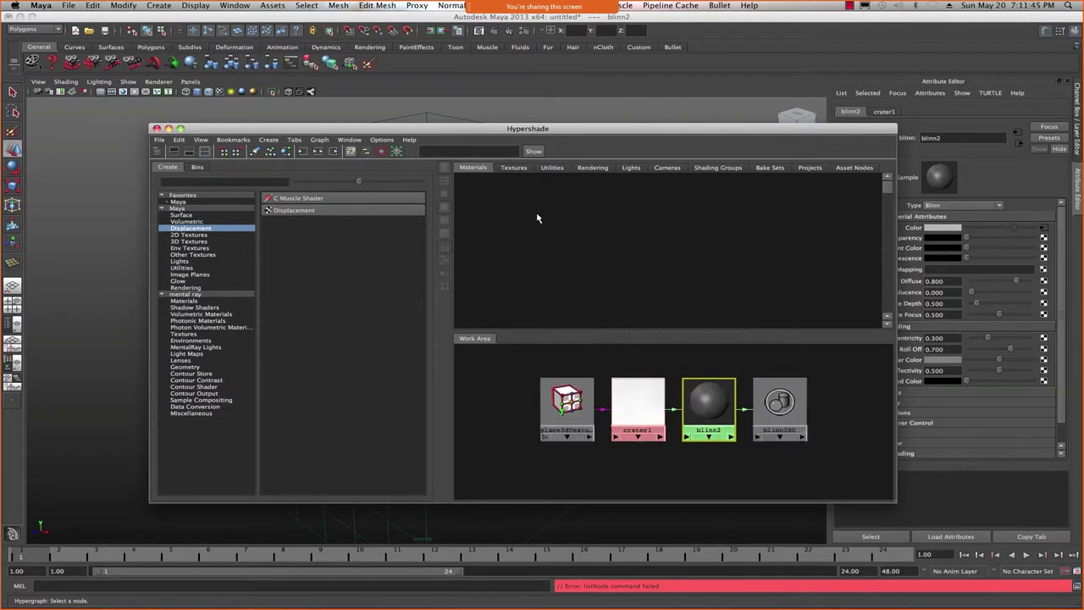
pyautogui.click(551, 168)
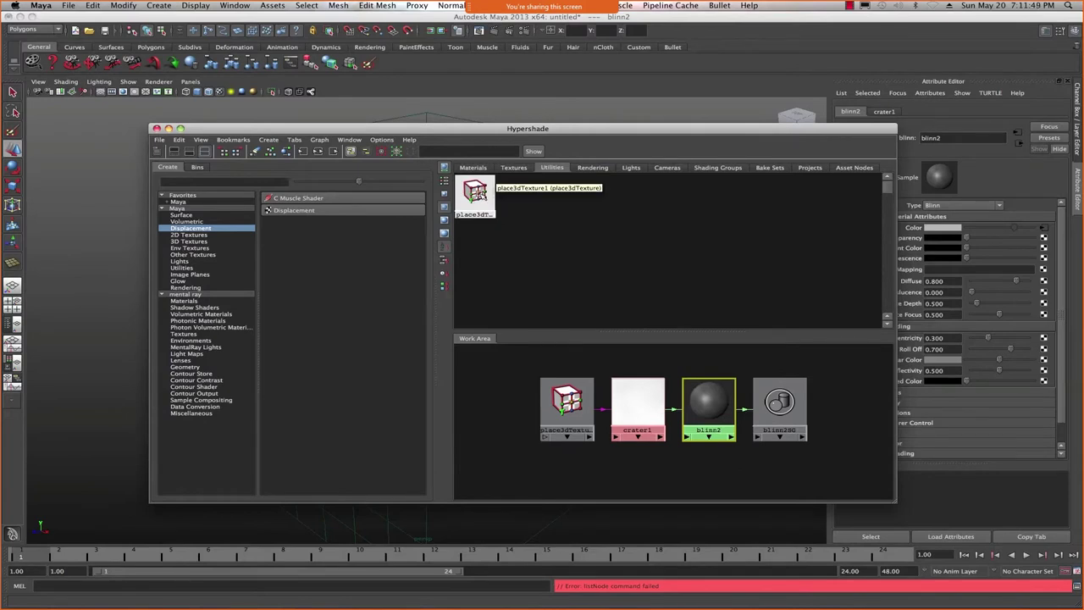
# - Bring displacementShader1 from the Materials tab into the Hypershade work area
pyautogui.click(486, 169)
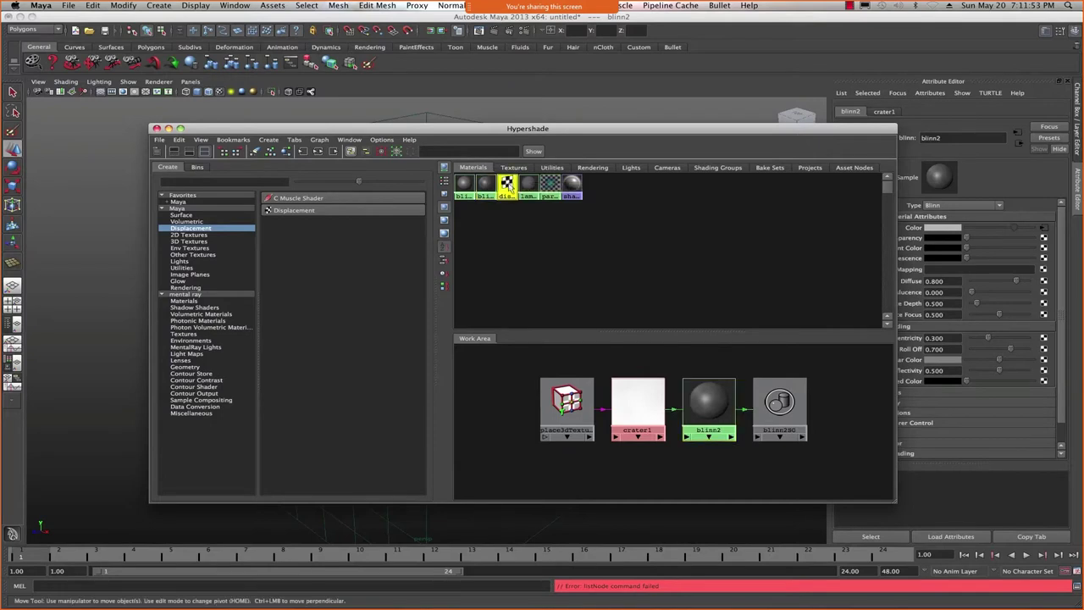
pyautogui.click(507, 187)
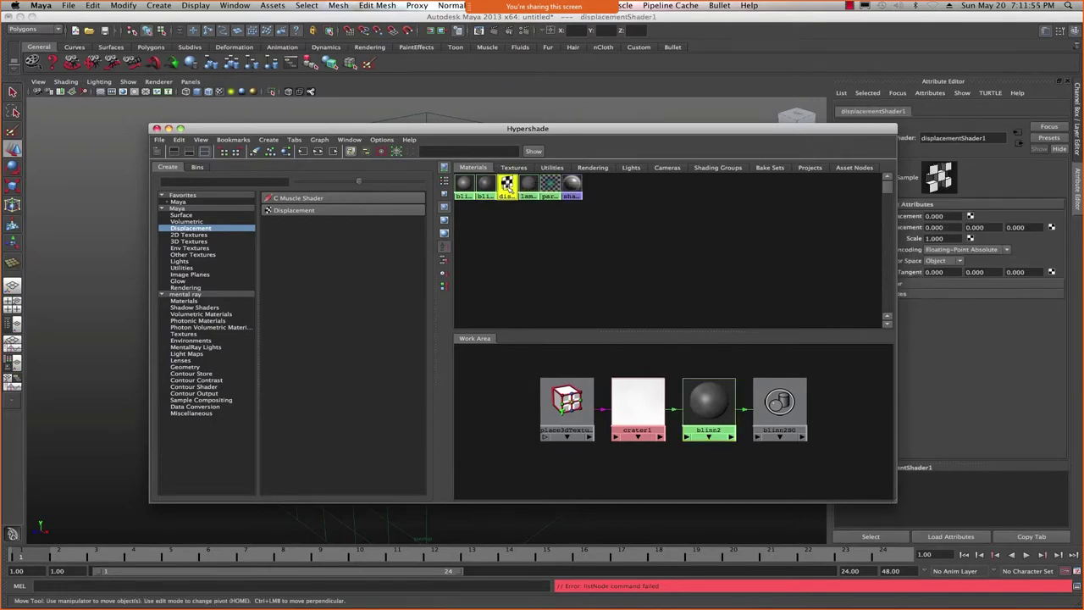
pyautogui.moveTo(507, 187); pyautogui.dragTo(483, 405, button='middle')
pyautogui.click(484, 404)
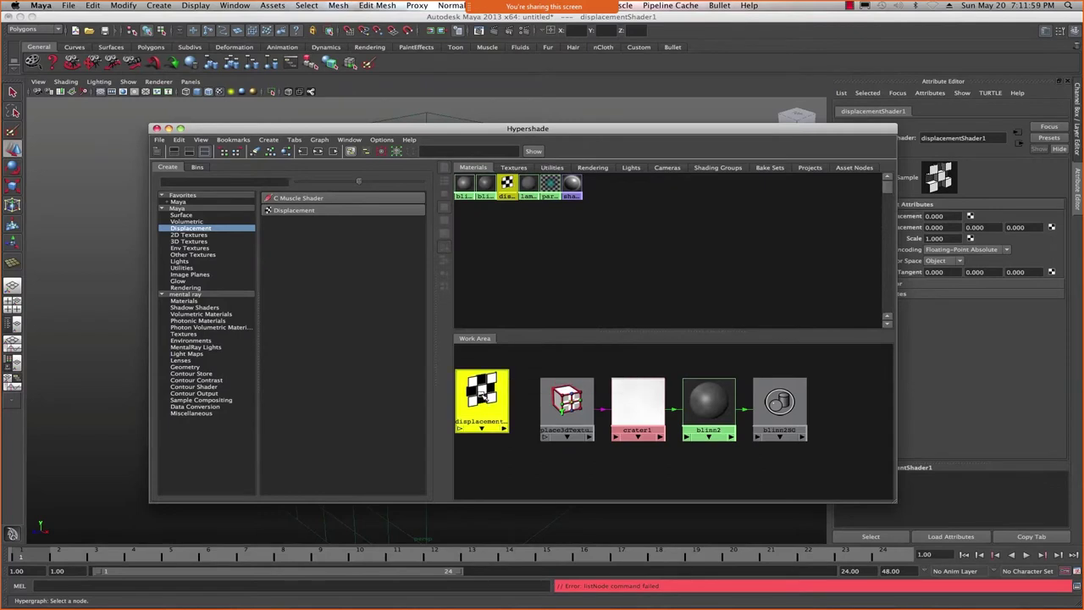
pyautogui.moveTo(480, 395); pyautogui.dragTo(488, 405)
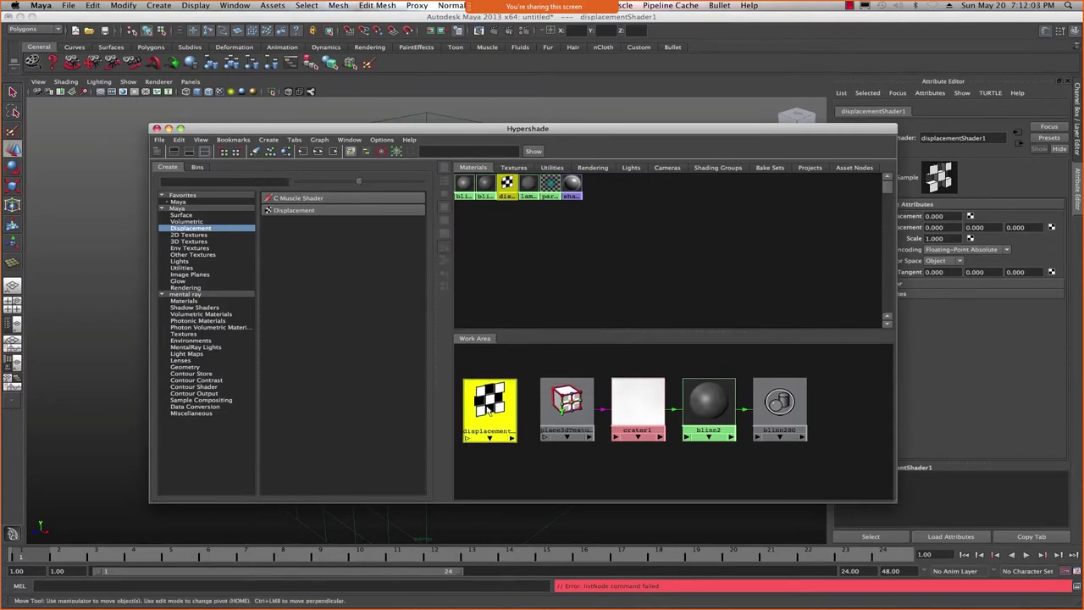
# - Connect displacementShader1 to blinn2SG's displacement with the Default connection and tidy the graph
pyautogui.moveTo(488, 409); pyautogui.dragTo(789, 410, button='middle')
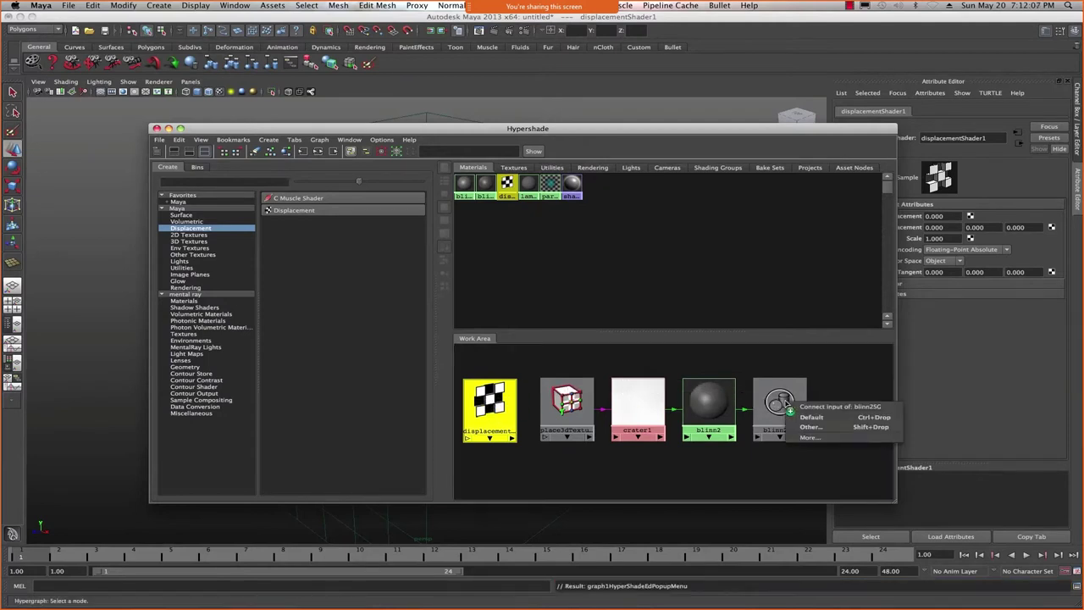
pyautogui.click(809, 418)
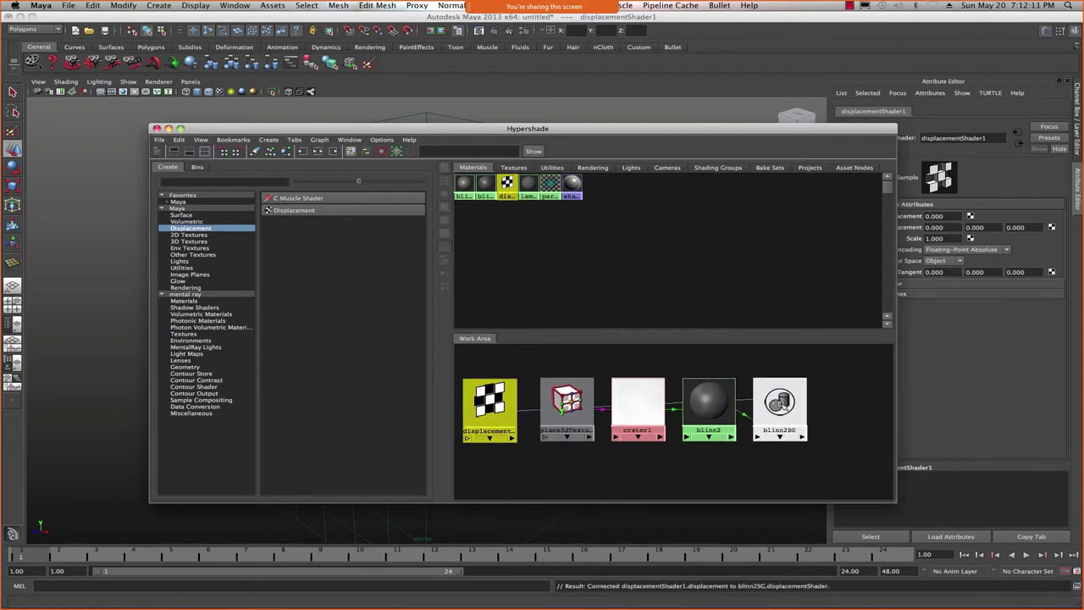
pyautogui.moveTo(780, 404); pyautogui.dragTo(848, 390)
pyautogui.moveTo(500, 405); pyautogui.dragTo(805, 455)
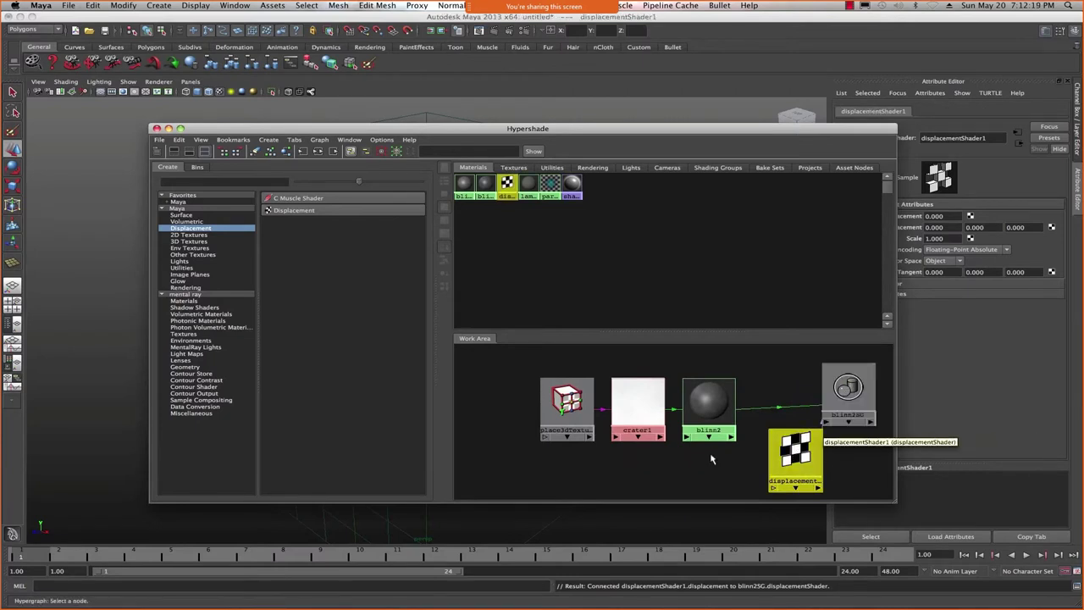
# - Connect crater1's outAlpha to displacementShader1's displacement using the Default connection
pyautogui.click(633, 408)
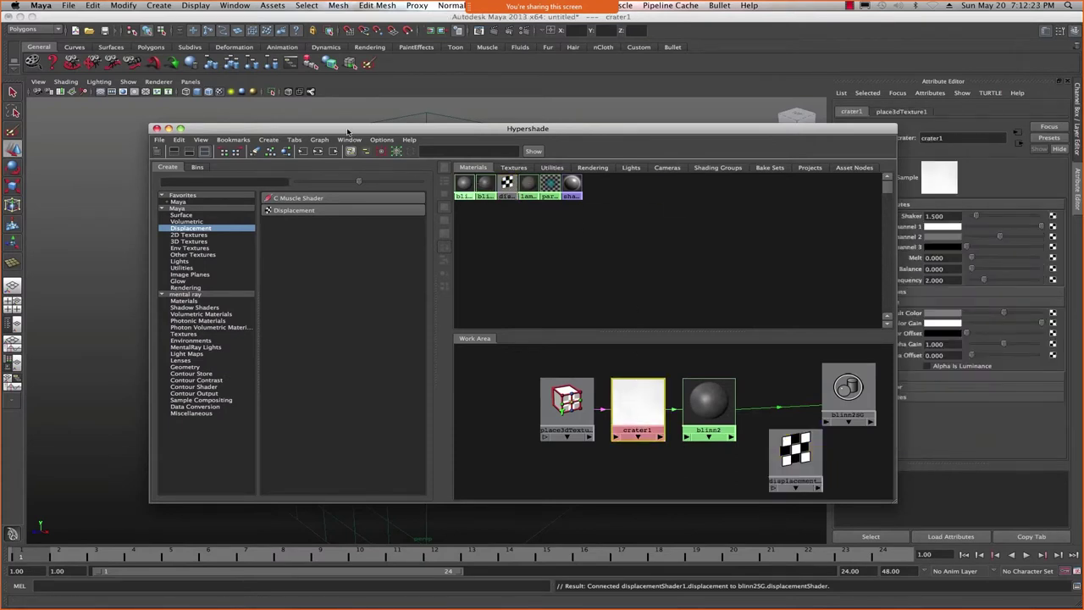
pyautogui.moveTo(347, 131); pyautogui.dragTo(687, 136)
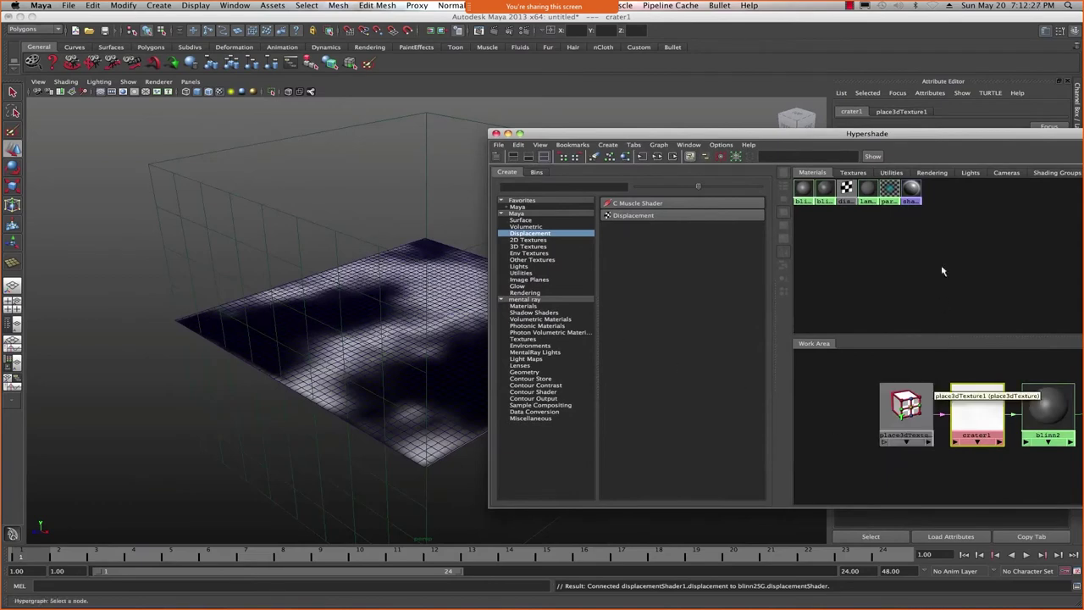
pyautogui.moveTo(973, 137); pyautogui.dragTo(631, 102)
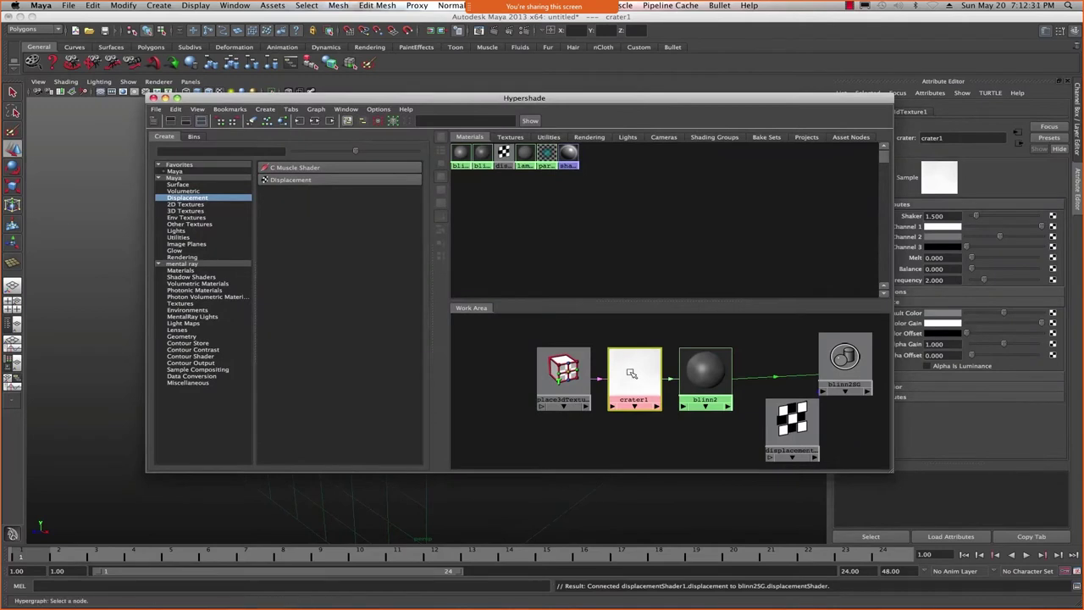
pyautogui.moveTo(631, 374); pyautogui.dragTo(795, 437, button='middle')
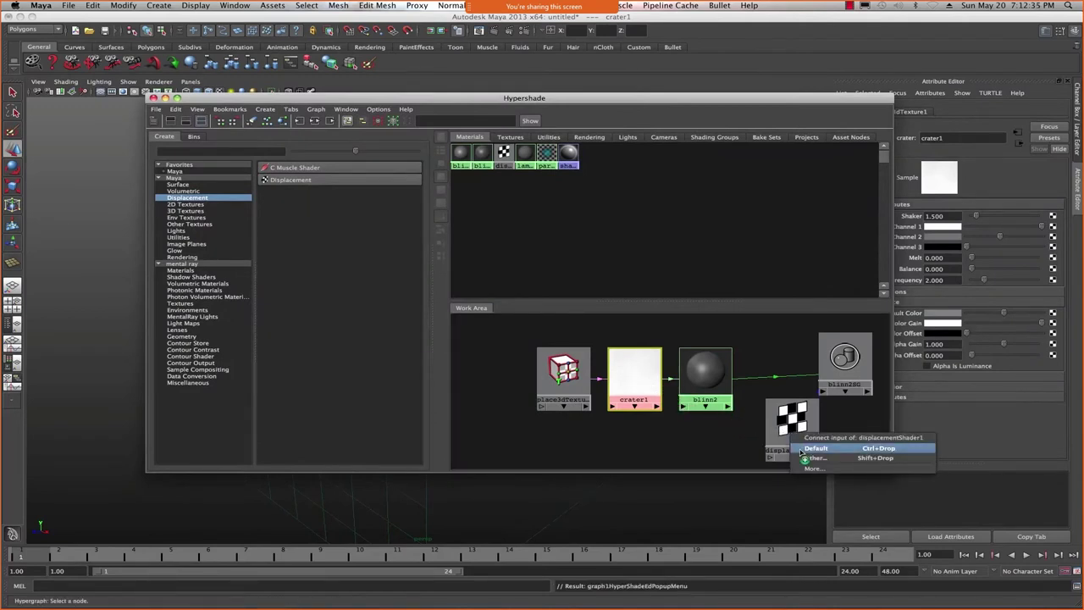
pyautogui.click(802, 449)
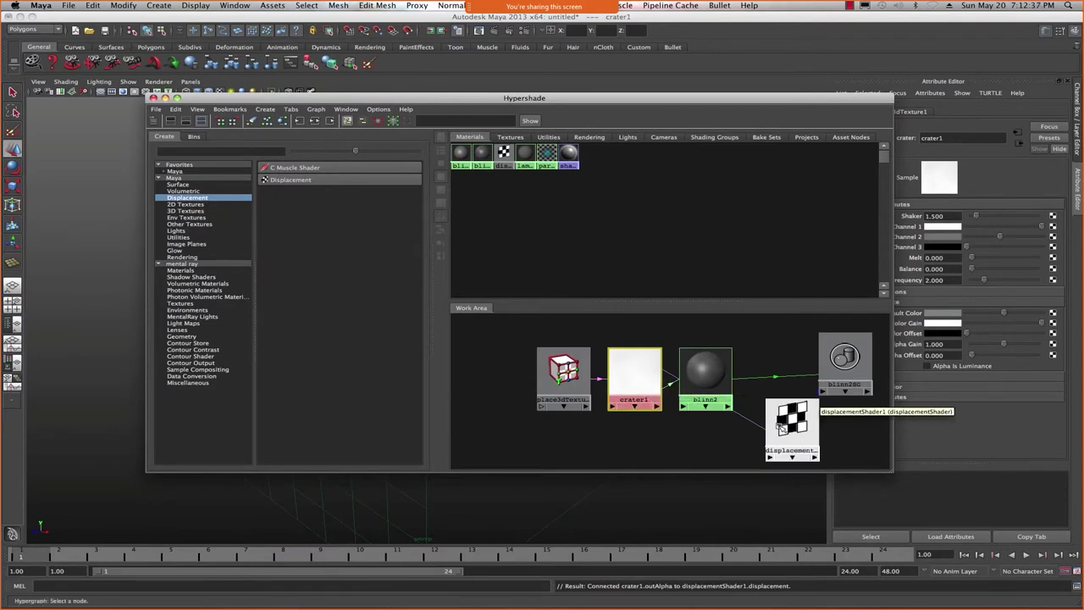
pyautogui.moveTo(781, 428)
pyautogui.mouseDown()
pyautogui.moveTo(689, 451)
pyautogui.moveTo(763, 457)
pyautogui.moveTo(766, 429)
pyautogui.mouseUp()
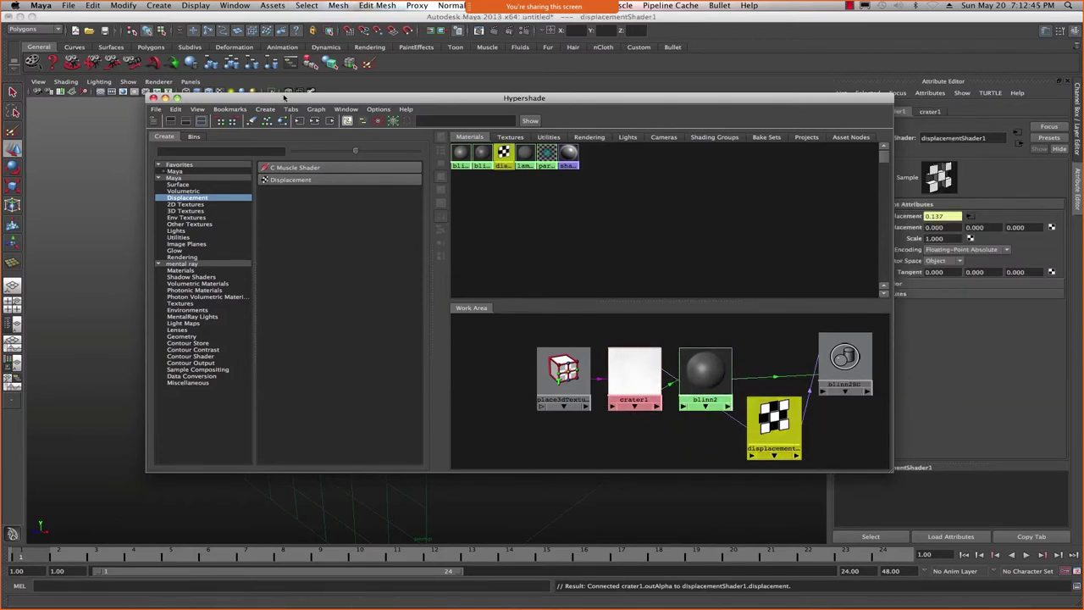
pyautogui.moveTo(285, 98); pyautogui.dragTo(1083, 99)
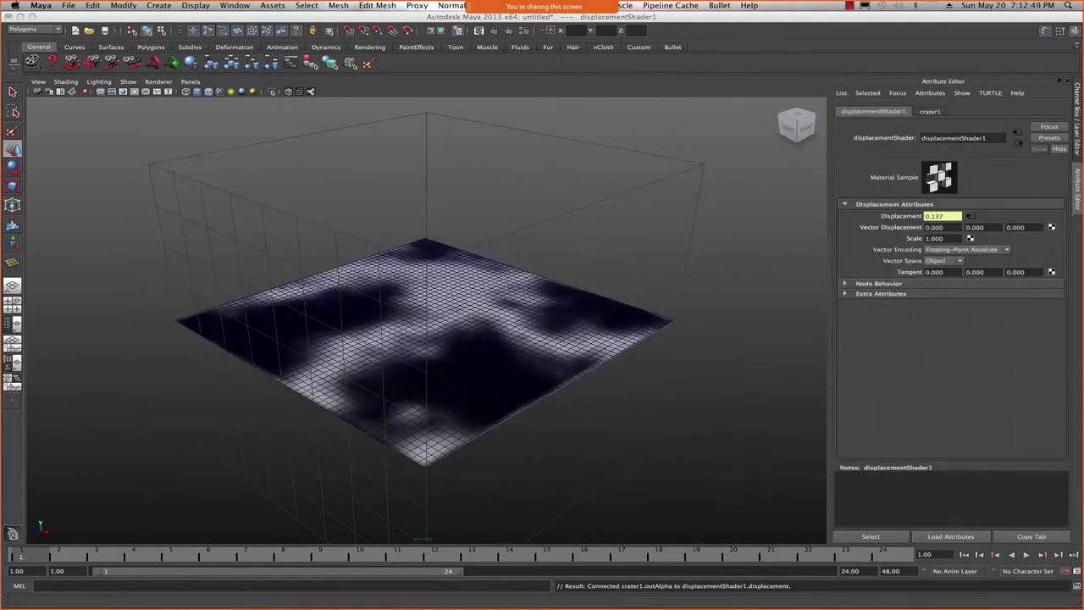
# - Turn on Alpha Is Luminance under crater1's Color Balance attributes
pyautogui.moveTo(1083, 99); pyautogui.dragTo(284, 112)
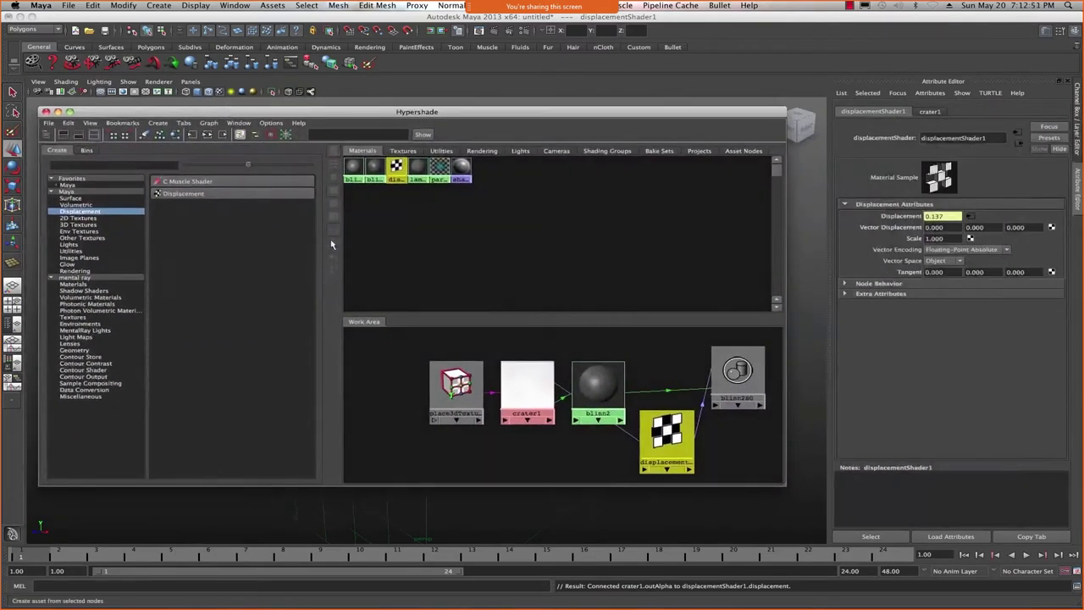
pyautogui.click(529, 392)
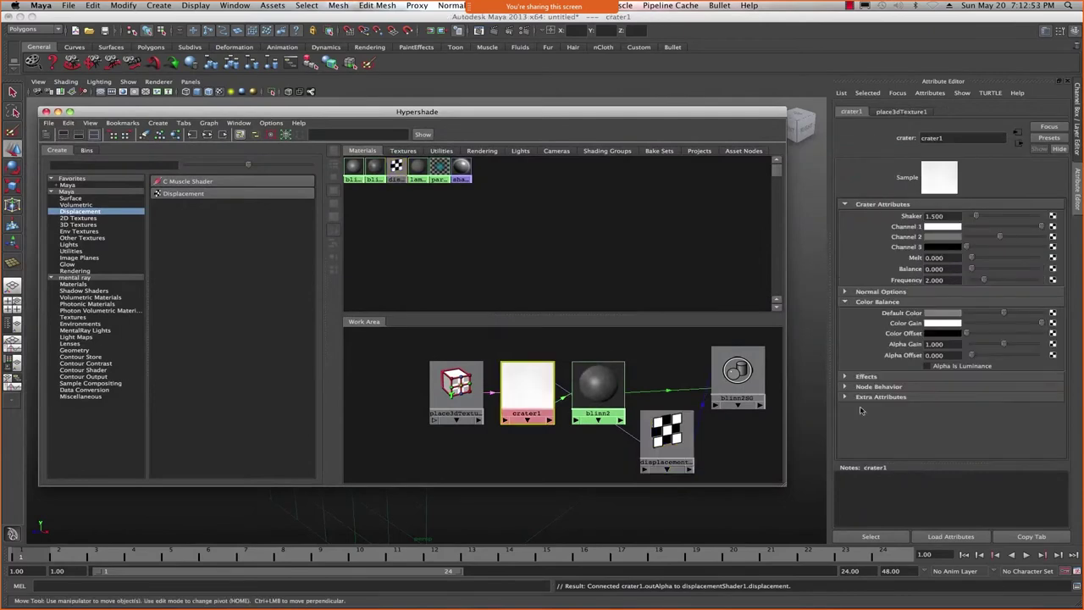
pyautogui.click(927, 367)
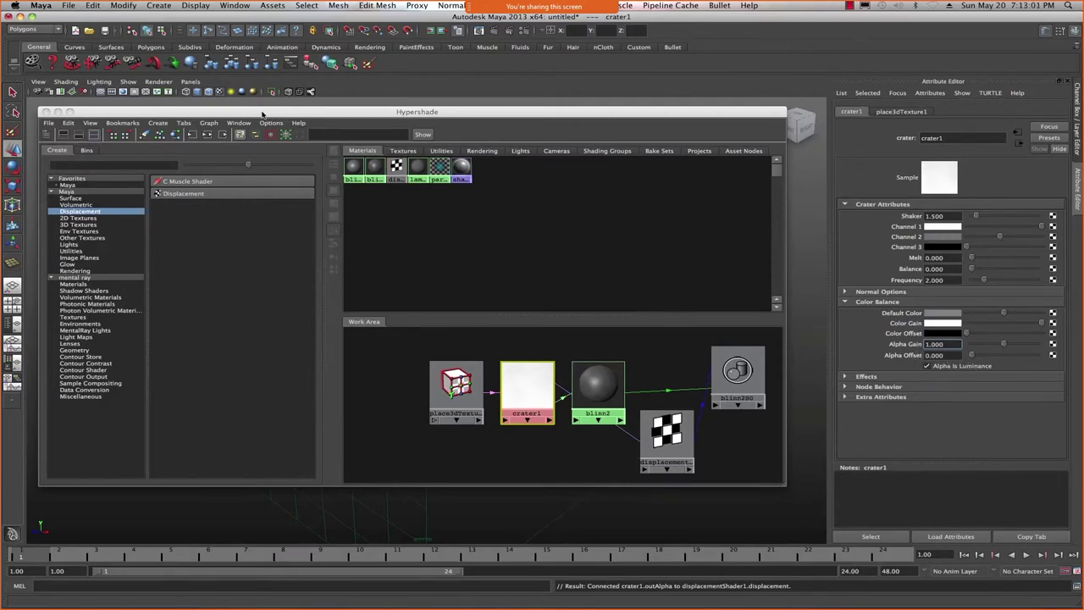
pyautogui.moveTo(263, 115); pyautogui.dragTo(1083, 110)
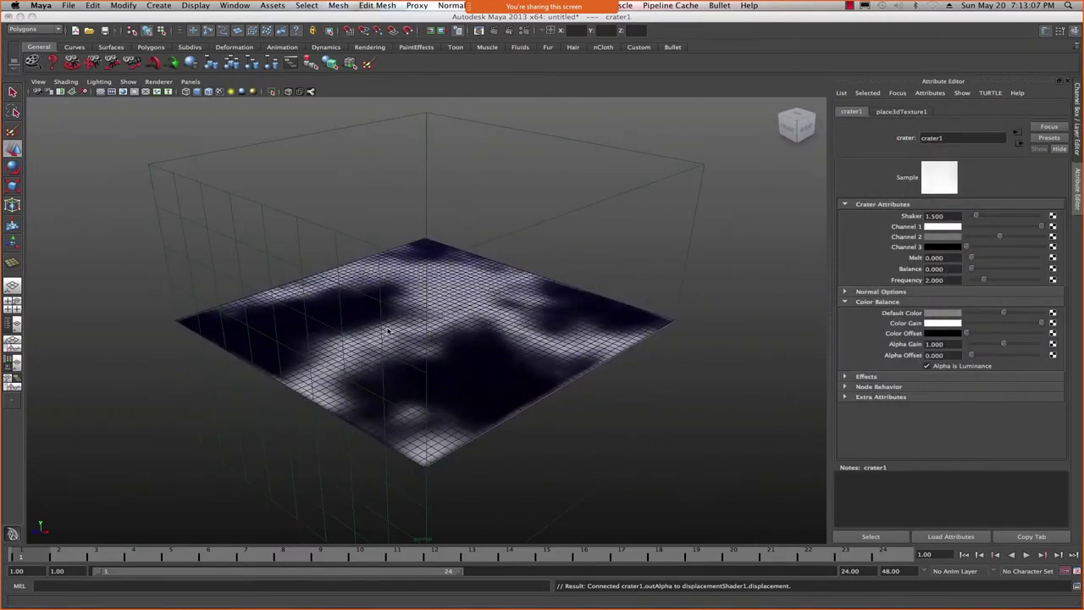
# - Render the current frame with mental ray, then pause the tutorial and leave full screen
pyautogui.click(494, 32)
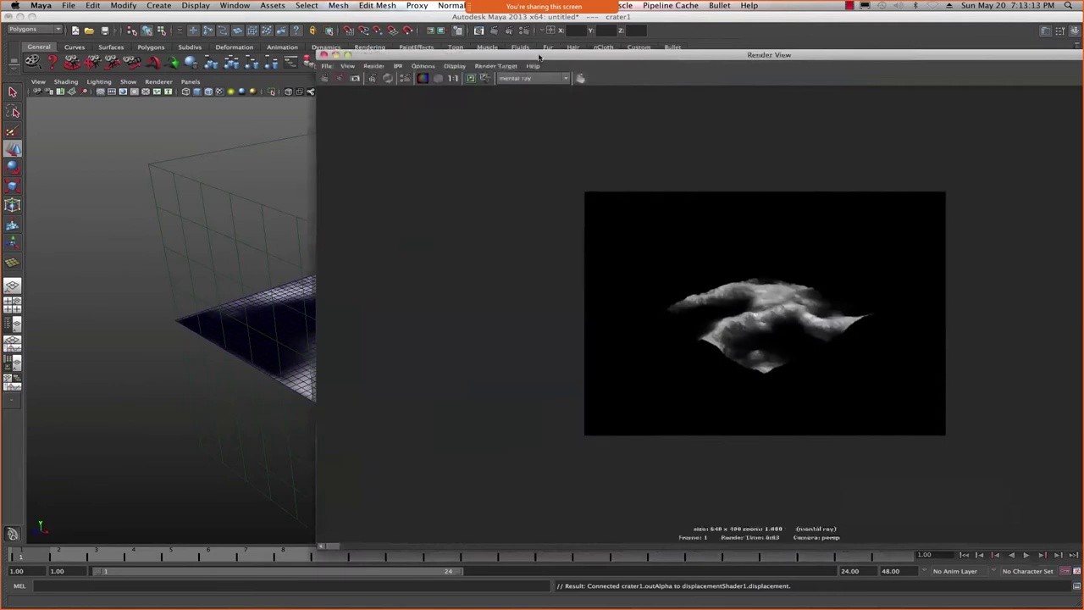
pyautogui.moveTo(540, 50); pyautogui.dragTo(256, 50)
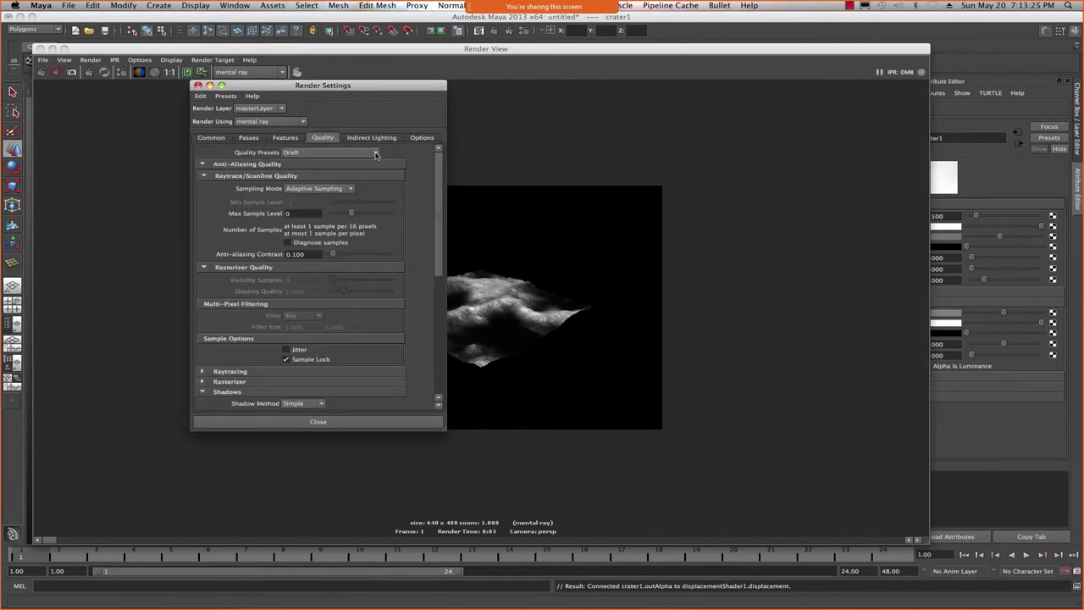
pyautogui.click(489, 532)
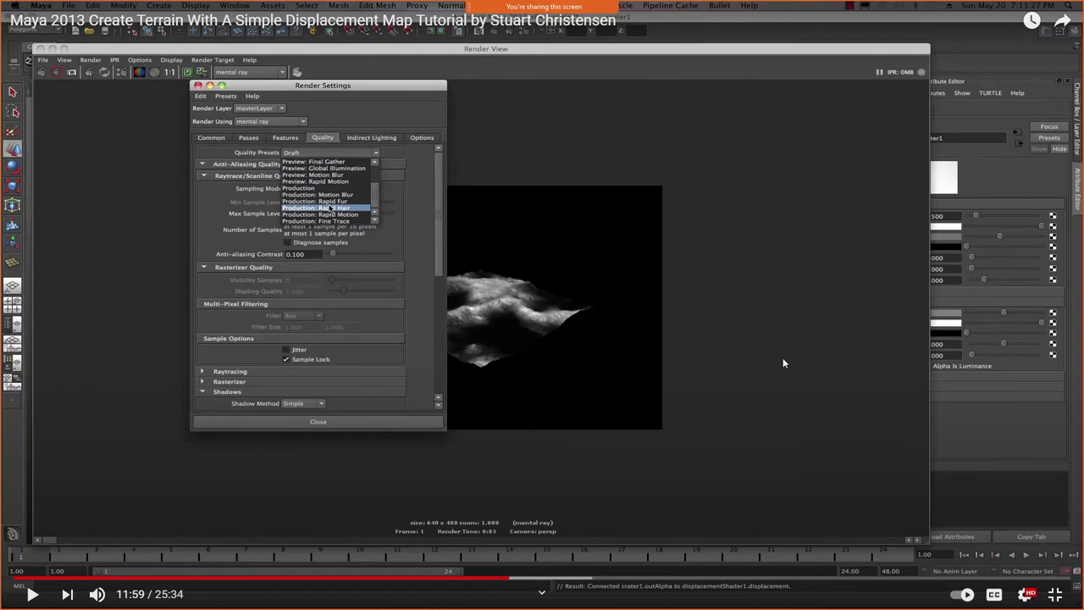
pyautogui.press('Escape')
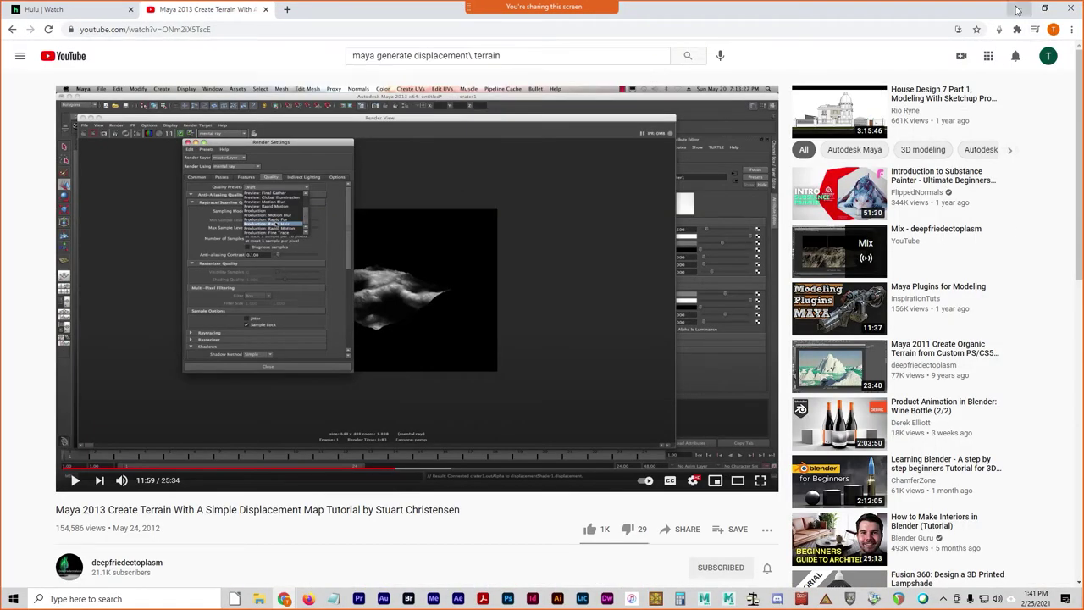
# - Minimize Chrome and reposition the Hypershade showing the ground material and lambert2SG
pyautogui.click(1019, 8)
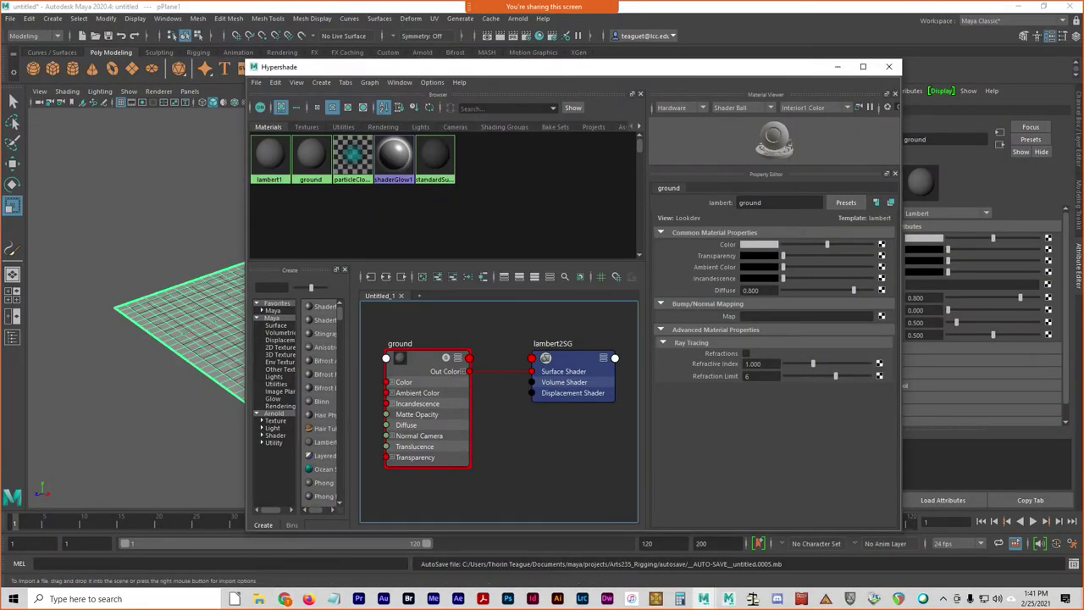
pyautogui.moveTo(697, 67)
pyautogui.mouseDown()
pyautogui.moveTo(624, 106)
pyautogui.moveTo(684, 78)
pyautogui.mouseUp()
pyautogui.scroll(-3, 559, 457)
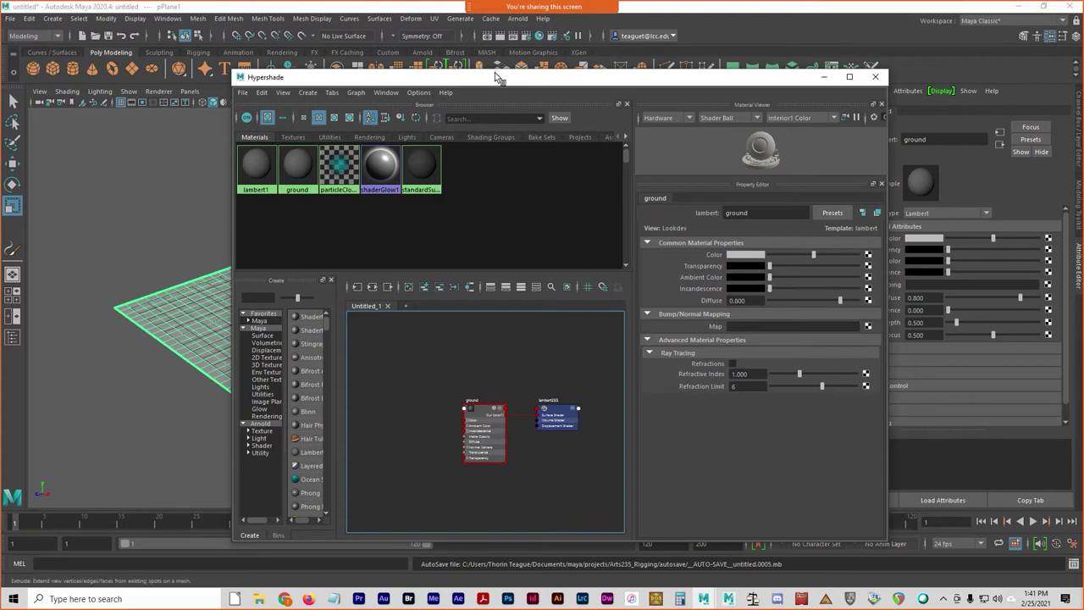
pyautogui.moveTo(497, 74); pyautogui.dragTo(432, 73)
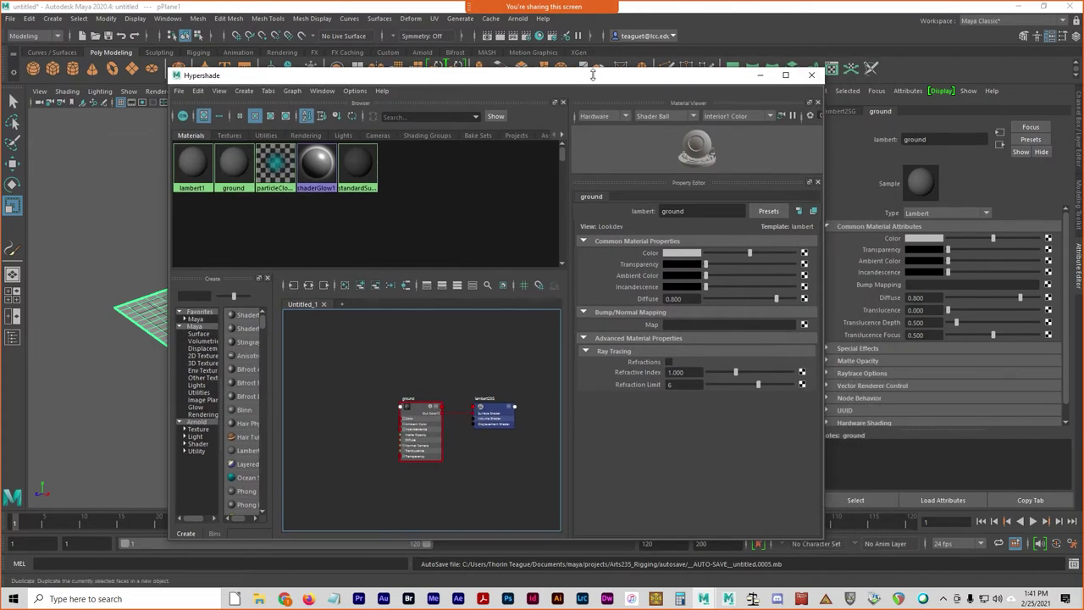
pyautogui.moveTo(338, 74); pyautogui.dragTo(434, 70)
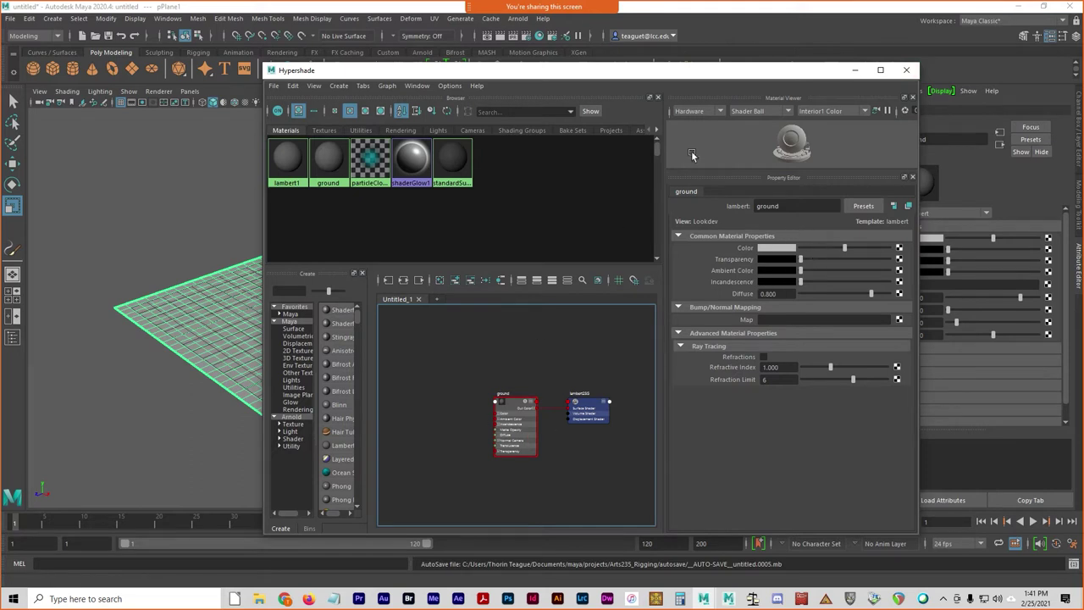
pyautogui.moveTo(741, 71); pyautogui.dragTo(700, 72)
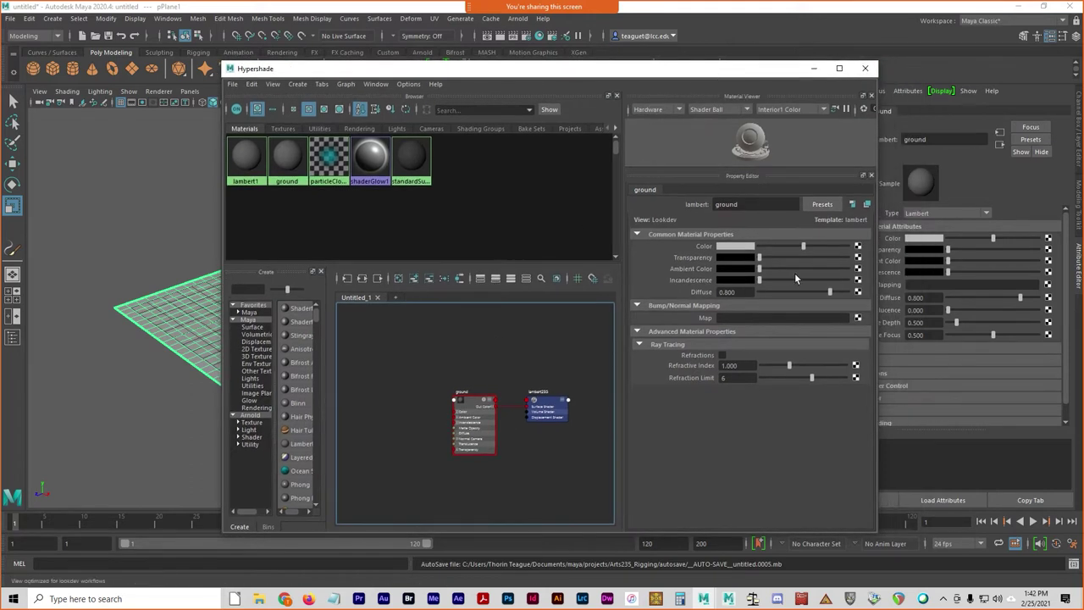
# - Map a Crater 3D texture to the ground material's Color and dock the shading editor
pyautogui.click(857, 246)
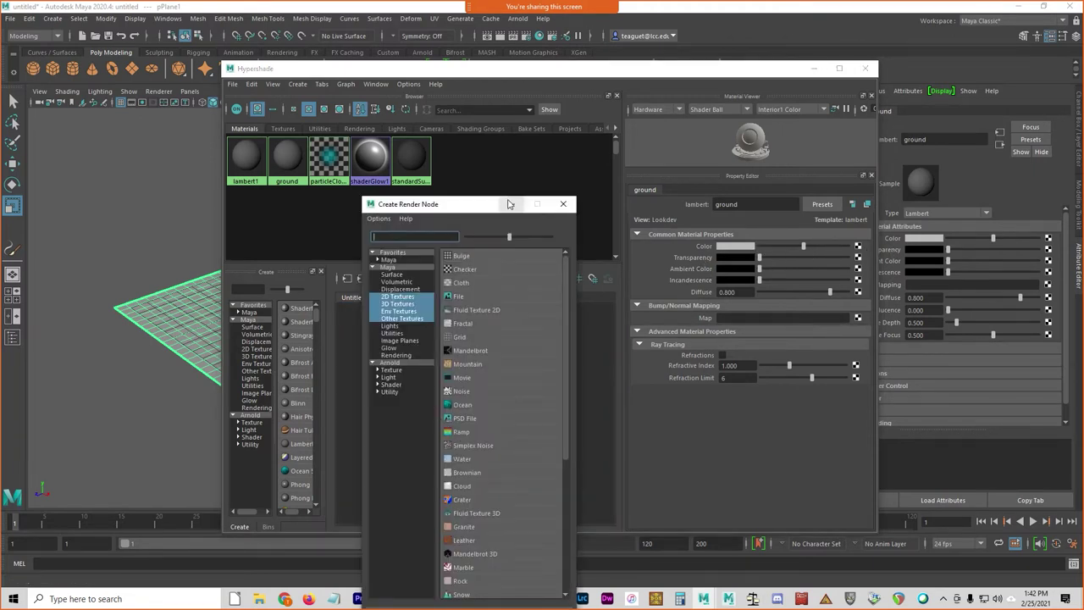
pyautogui.click(511, 204)
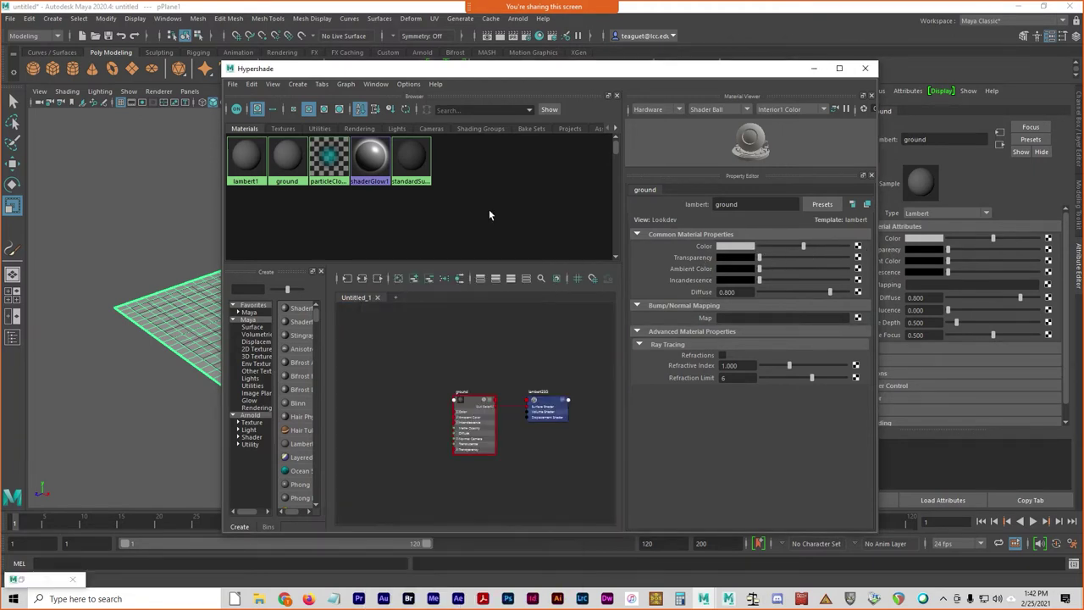
pyautogui.click(858, 246)
pyautogui.moveTo(465, 210); pyautogui.dragTo(492, 175)
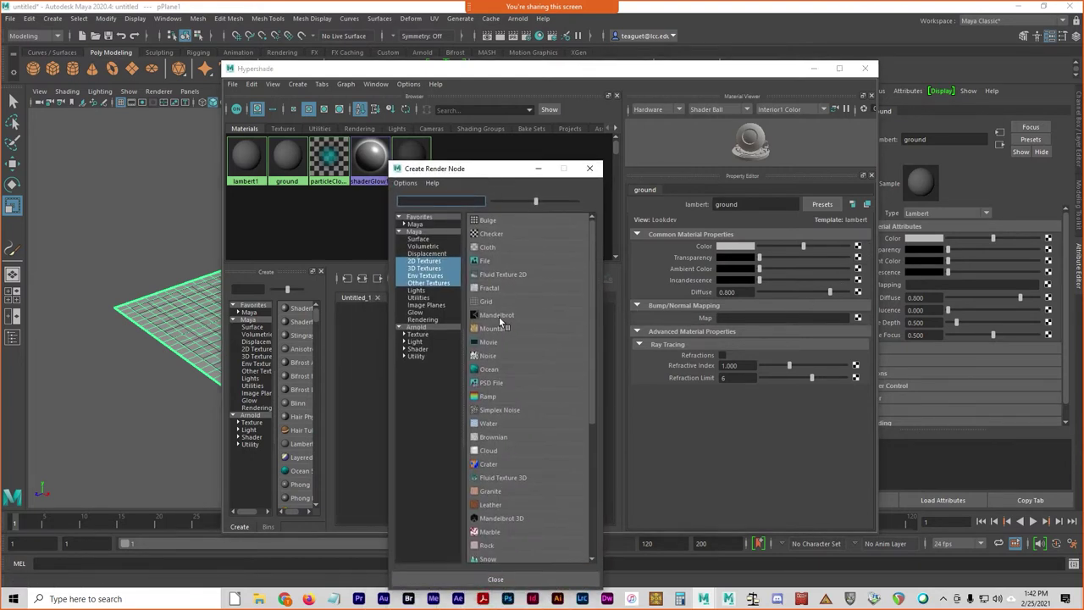
pyautogui.click(426, 261)
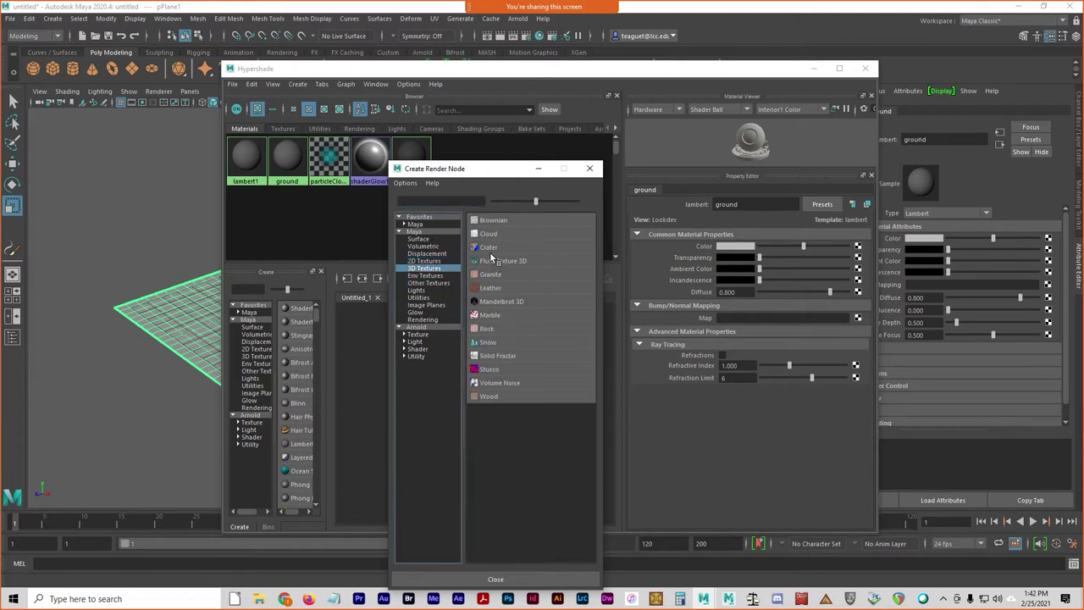
pyautogui.click(496, 261)
pyautogui.moveTo(503, 68); pyautogui.dragTo(654, 84)
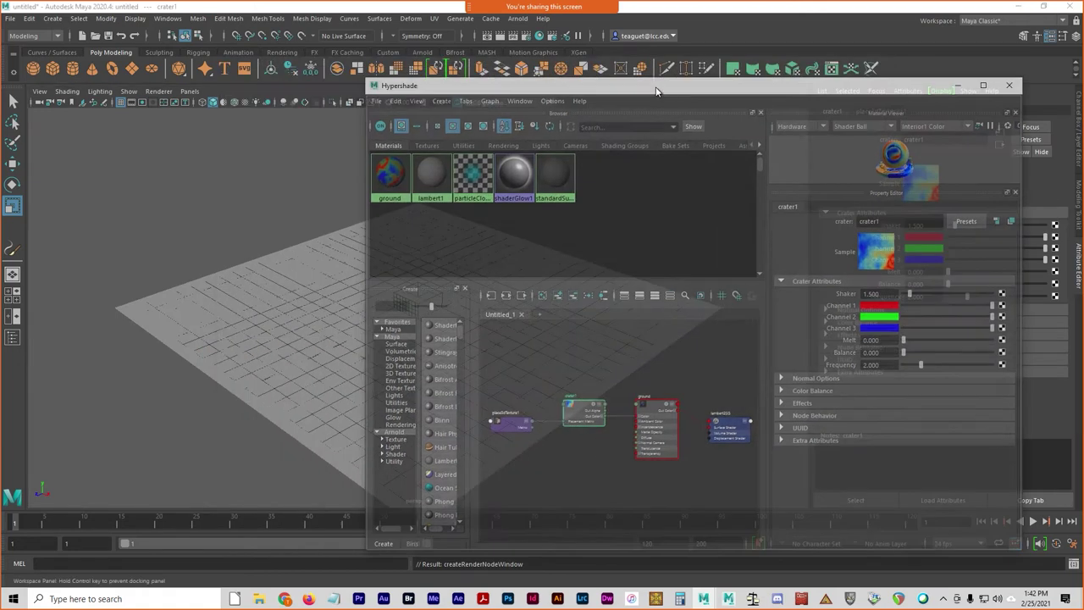
pyautogui.moveTo(559, 111); pyautogui.dragTo(448, 106)
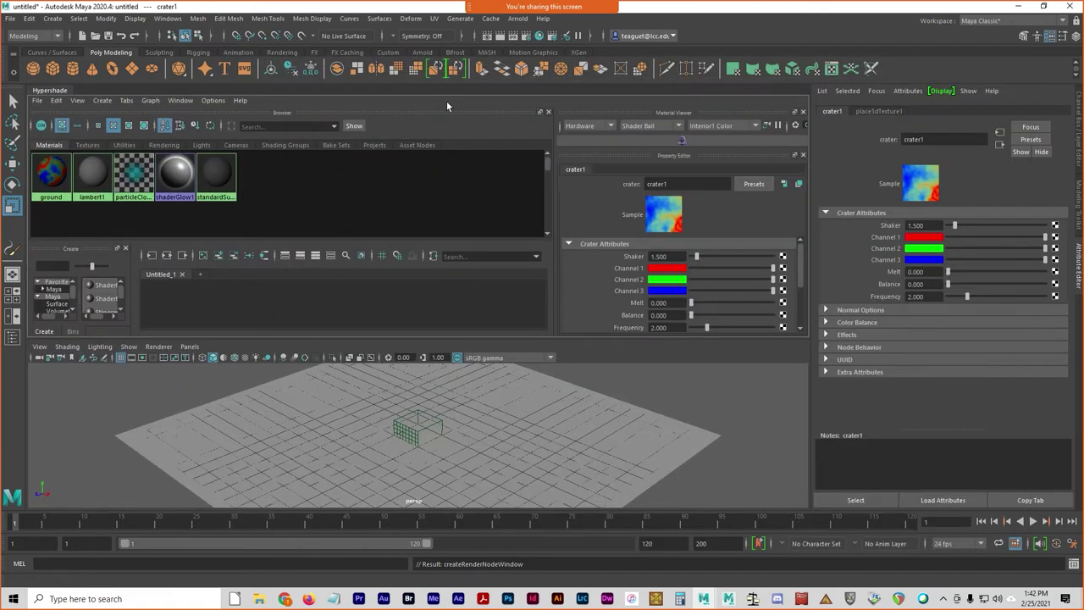
# - Collapse the shading editor, switch to four viewports and enable textured shading (6)
pyautogui.click(53, 90)
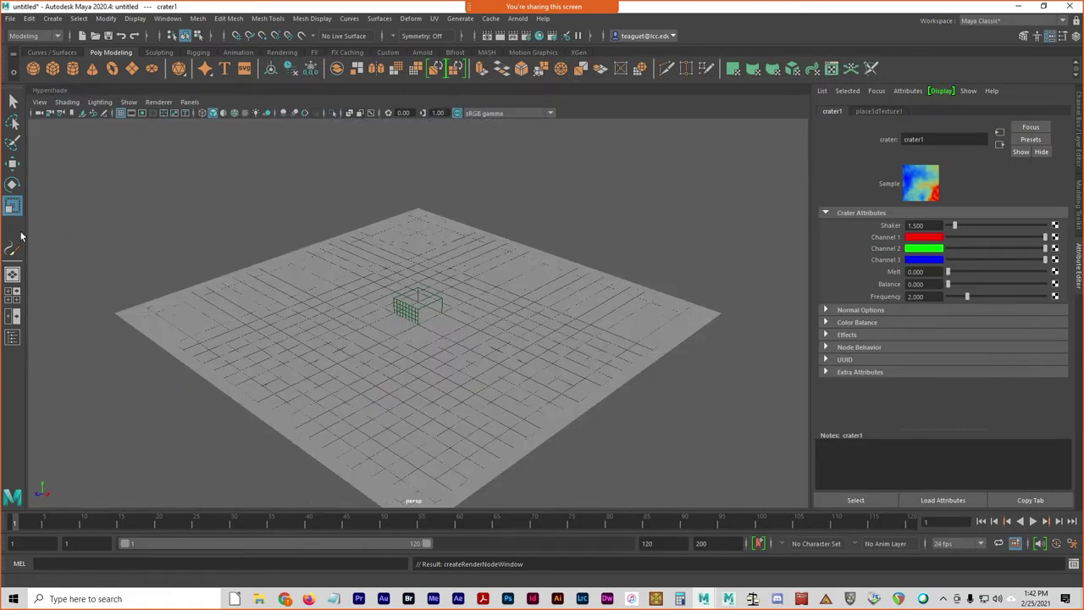
pyautogui.click(12, 294)
pyautogui.click(625, 247)
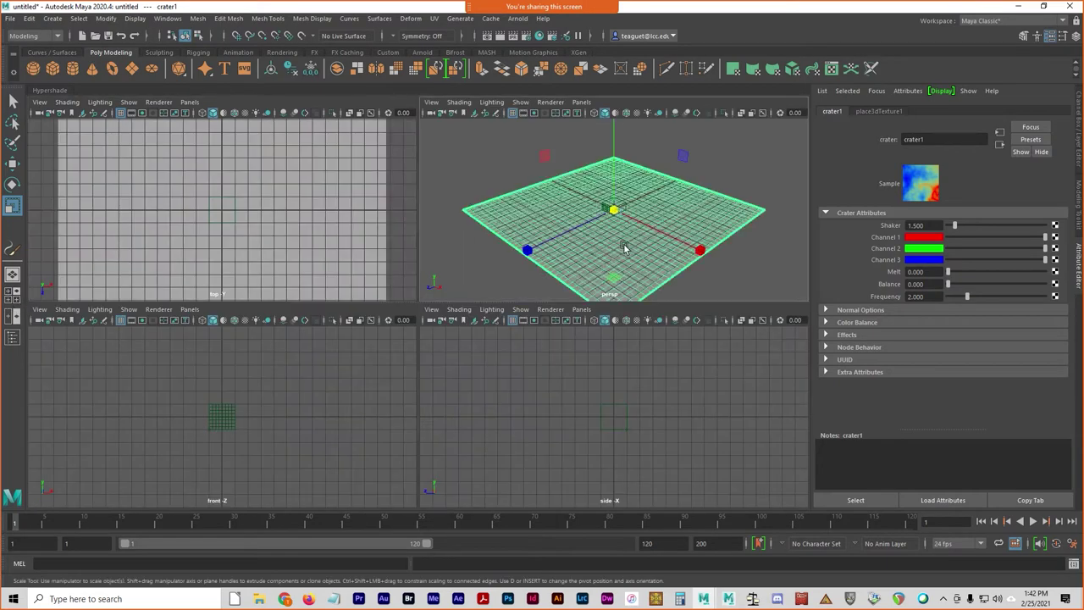
pyautogui.press('6')
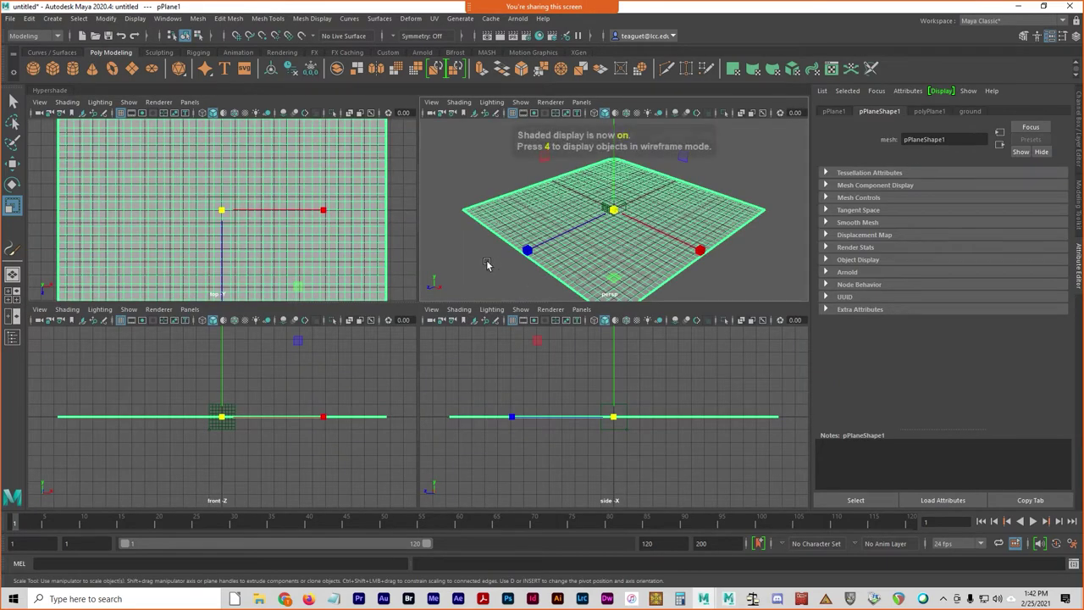
# - Tumble the persp view to a low oblique angle and select the texture placement box
pyautogui.click(498, 273)
pyautogui.scroll(5, 688, 236)
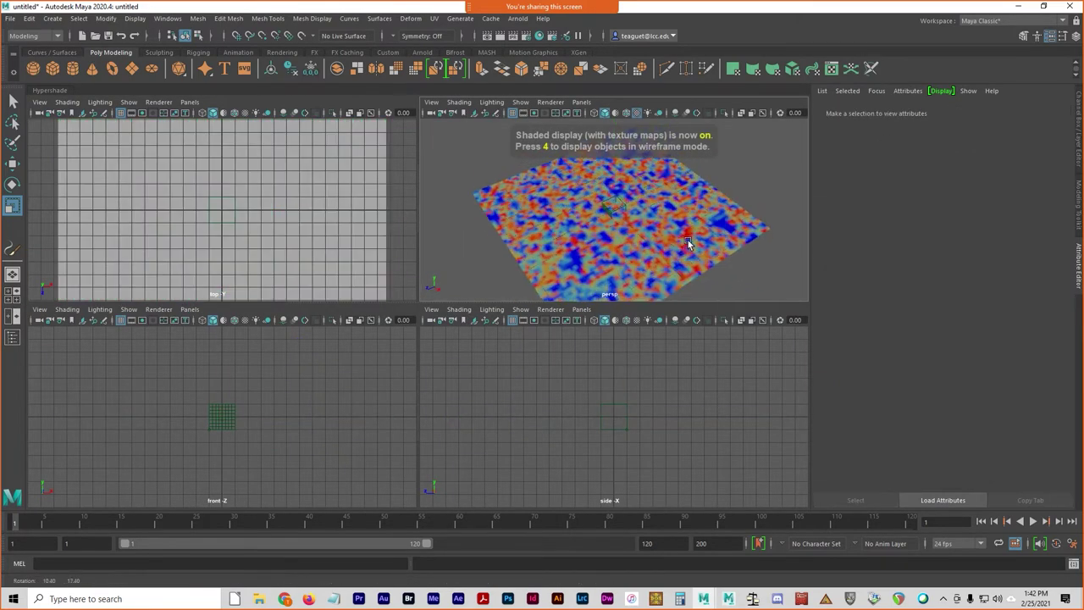
pyautogui.click(614, 212)
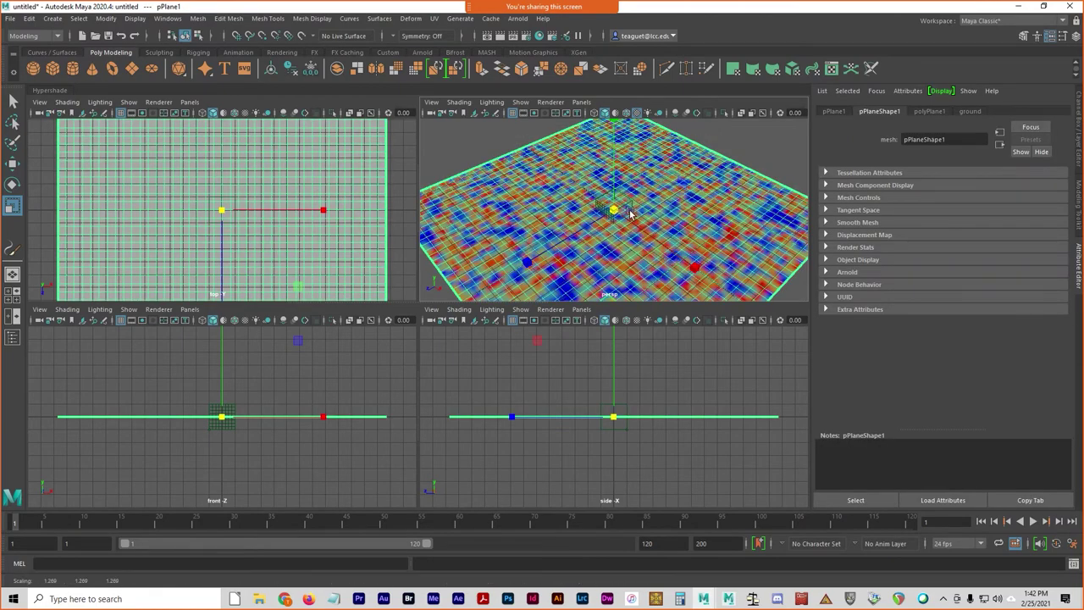
pyautogui.keyDown('alt'); pyautogui.moveTo(621, 213); pyautogui.dragTo(574, 213); pyautogui.keyUp('alt')
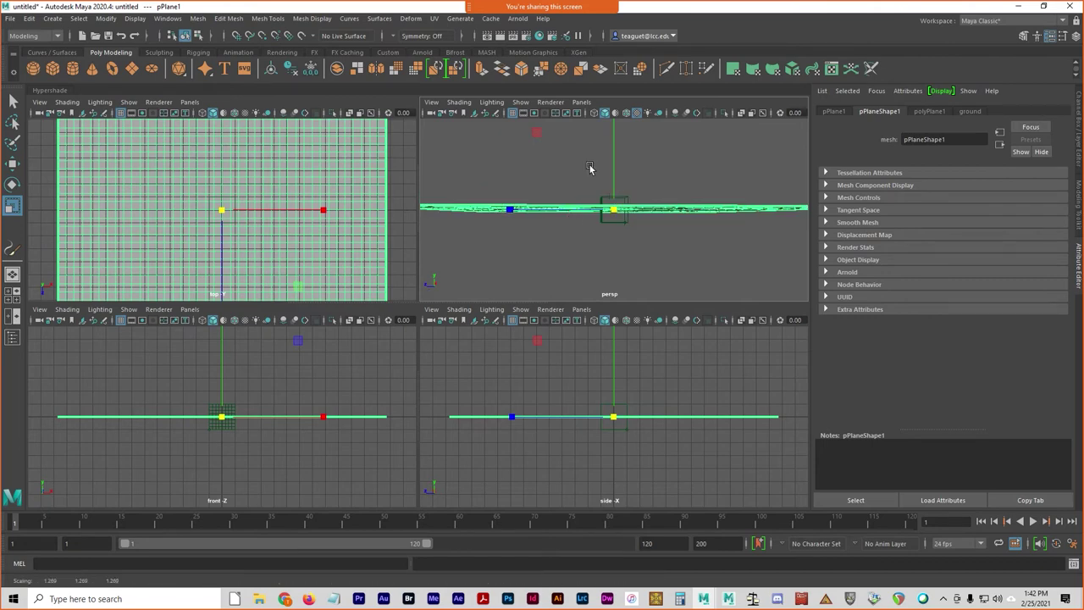
pyautogui.click(589, 168)
pyautogui.press('q')
pyautogui.click(615, 205)
# - Scale place3dTexture1 up to 9.850 on all axes and confirm the Scale value
pyautogui.press('r')
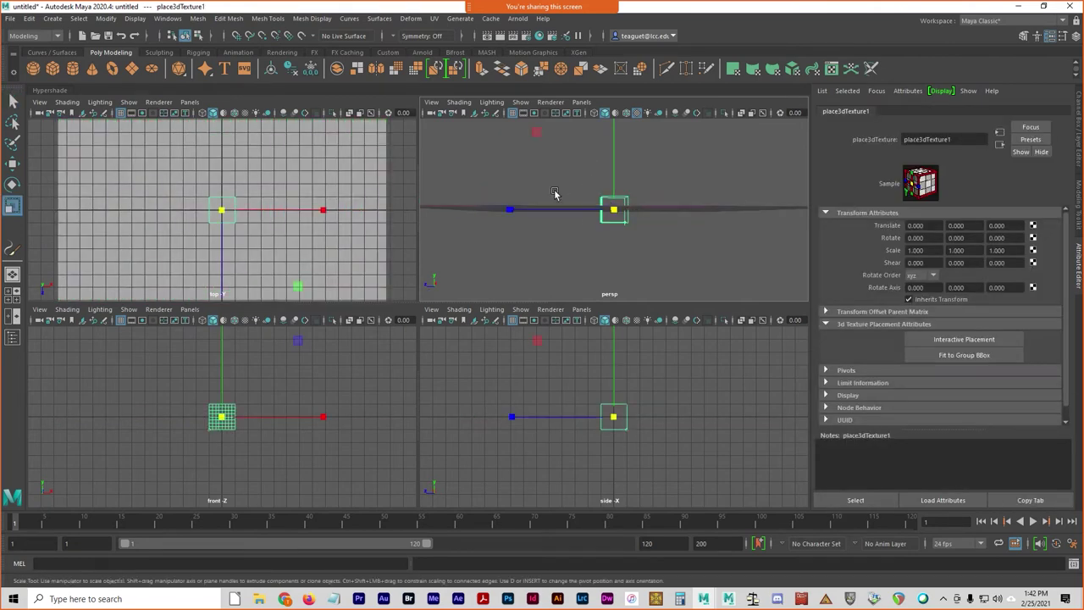
pyautogui.keyDown('alt'); pyautogui.moveTo(556, 199); pyautogui.dragTo(690, 194); pyautogui.keyUp('alt')
pyautogui.moveTo(613, 209); pyautogui.dragTo(970, 128)
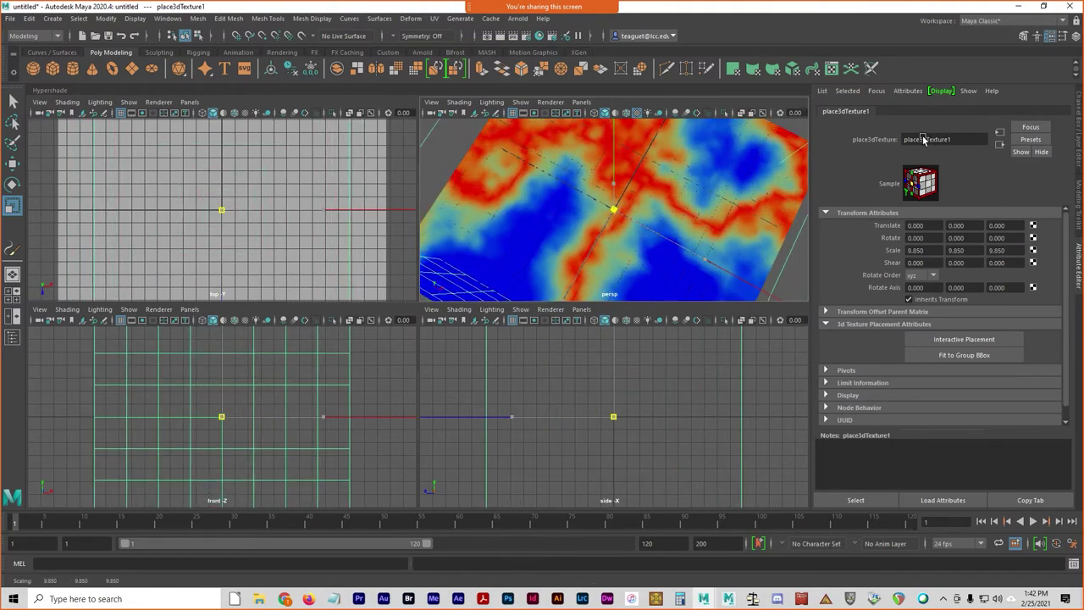
pyautogui.keyDown('alt'); pyautogui.moveTo(706, 256); pyautogui.dragTo(648, 248); pyautogui.keyUp('alt')
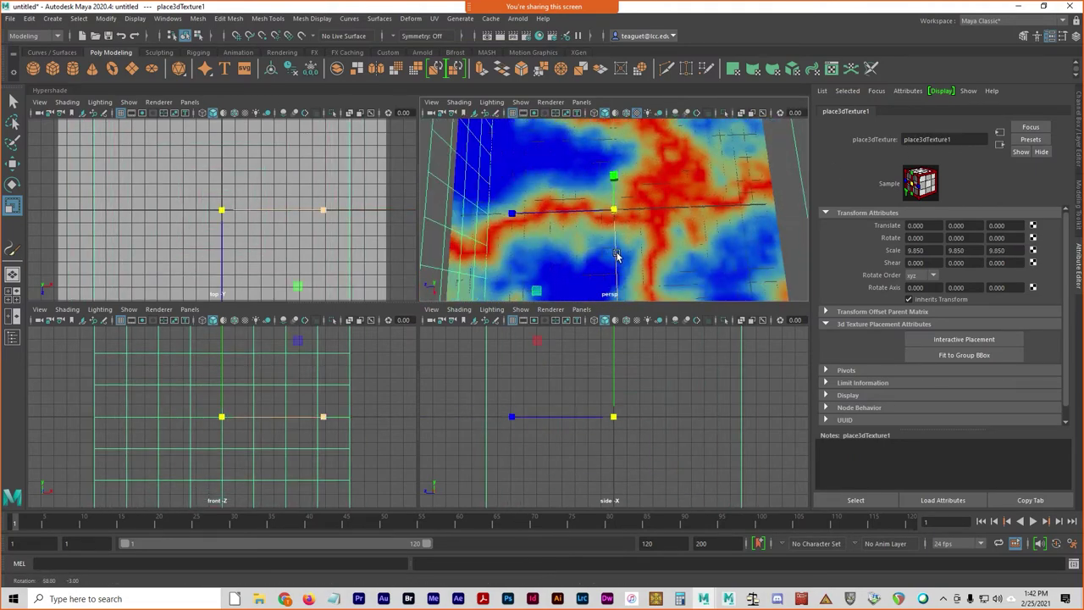
pyautogui.click(929, 252)
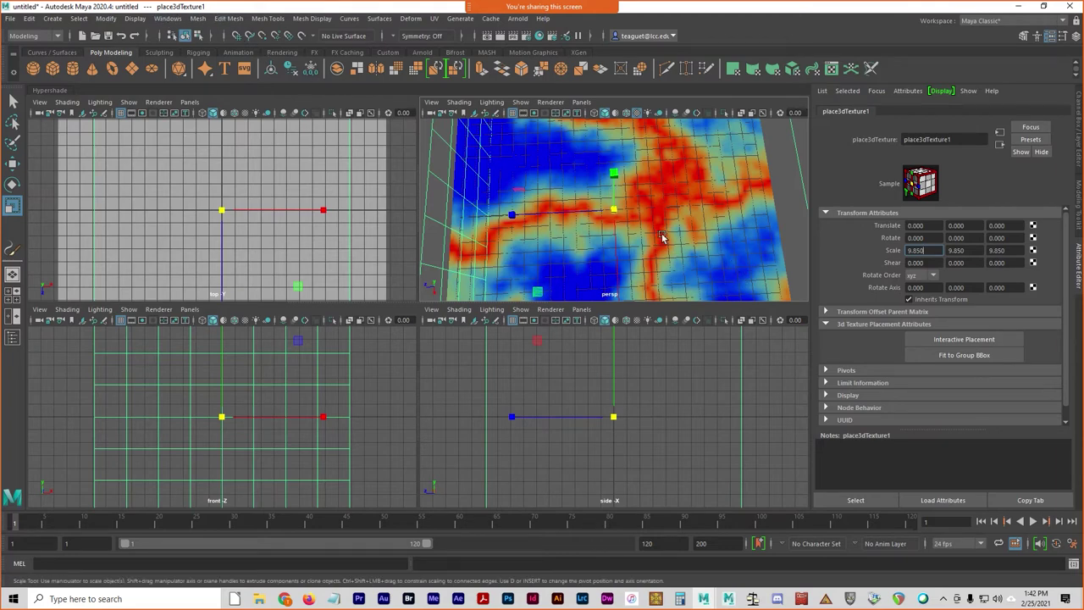
pyautogui.keyDown('alt'); pyautogui.moveTo(730, 258); pyautogui.dragTo(656, 253); pyautogui.keyUp('alt')
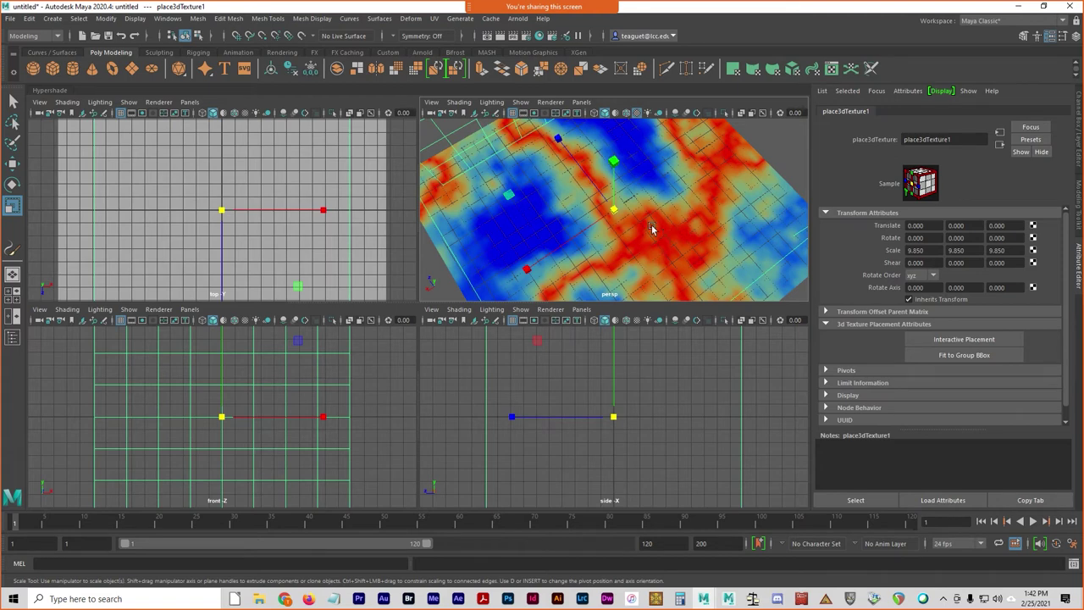
pyautogui.keyDown('alt'); pyautogui.moveTo(708, 246); pyautogui.dragTo(673, 225); pyautogui.keyUp('alt')
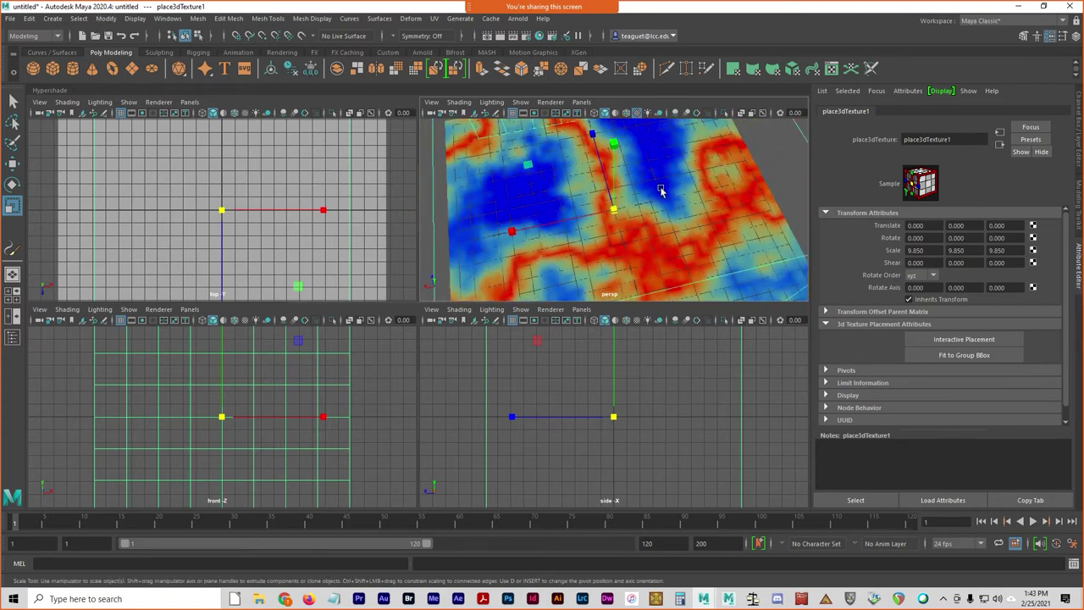
pyautogui.click(135, 18)
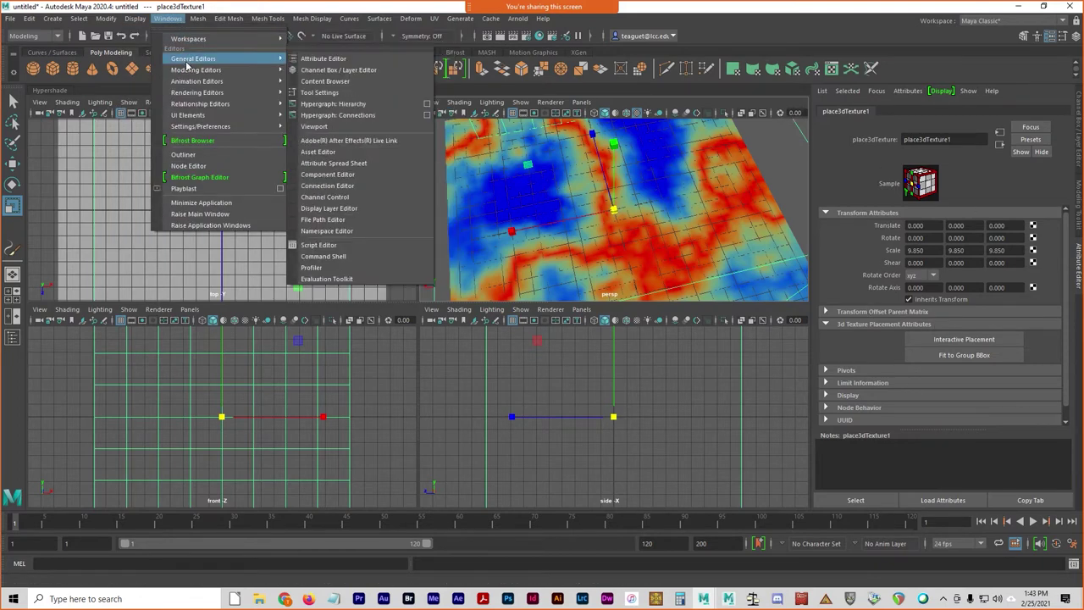
# - Open the Hypershade from the Rendering Editors and float it as its own window
pyautogui.moveTo(278, 97)
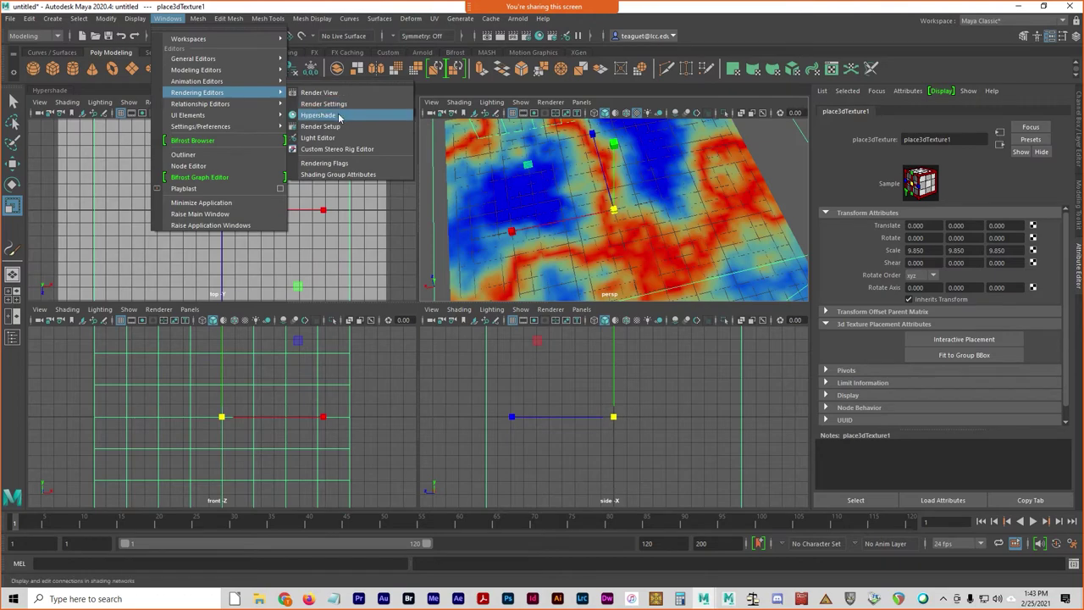
pyautogui.click(316, 116)
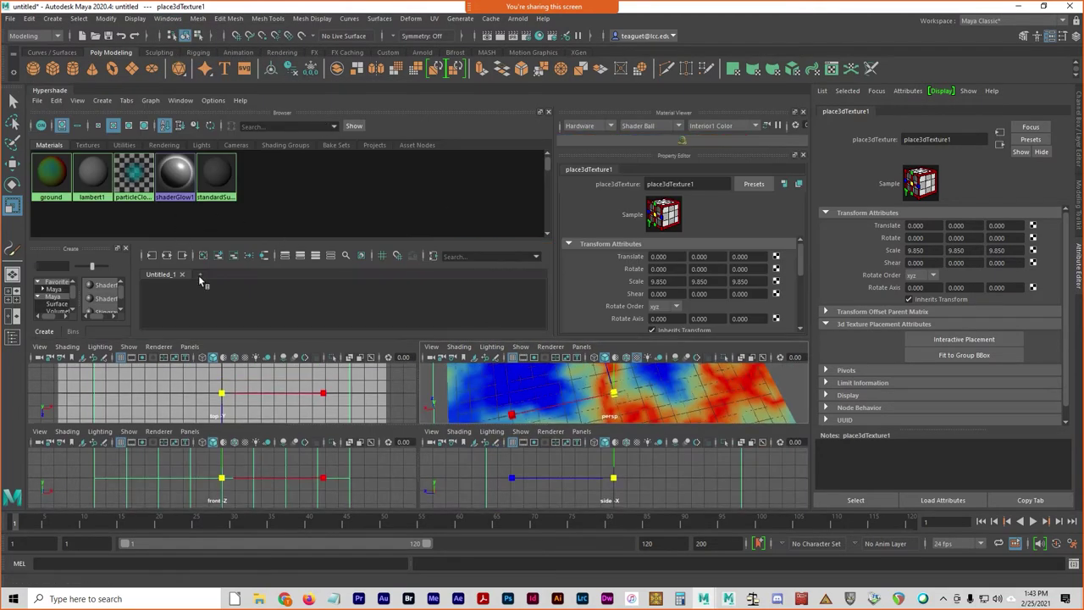
pyautogui.moveTo(53, 95); pyautogui.dragTo(142, 137)
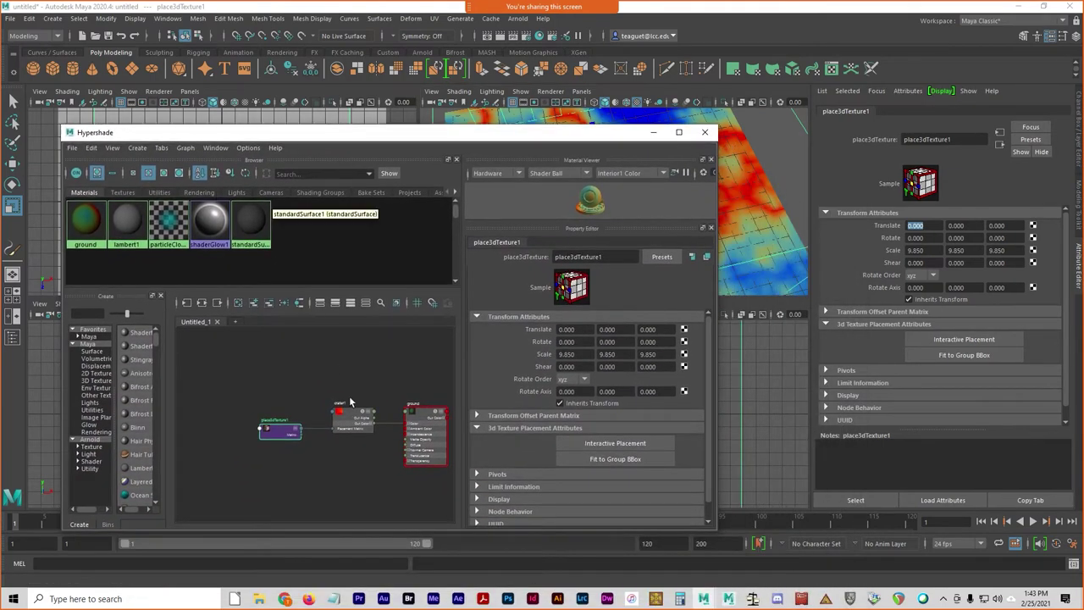
# - Set crater1's Channel 1 to white, Channel 2 to light grey and Channel 3 to black
pyautogui.click(352, 419)
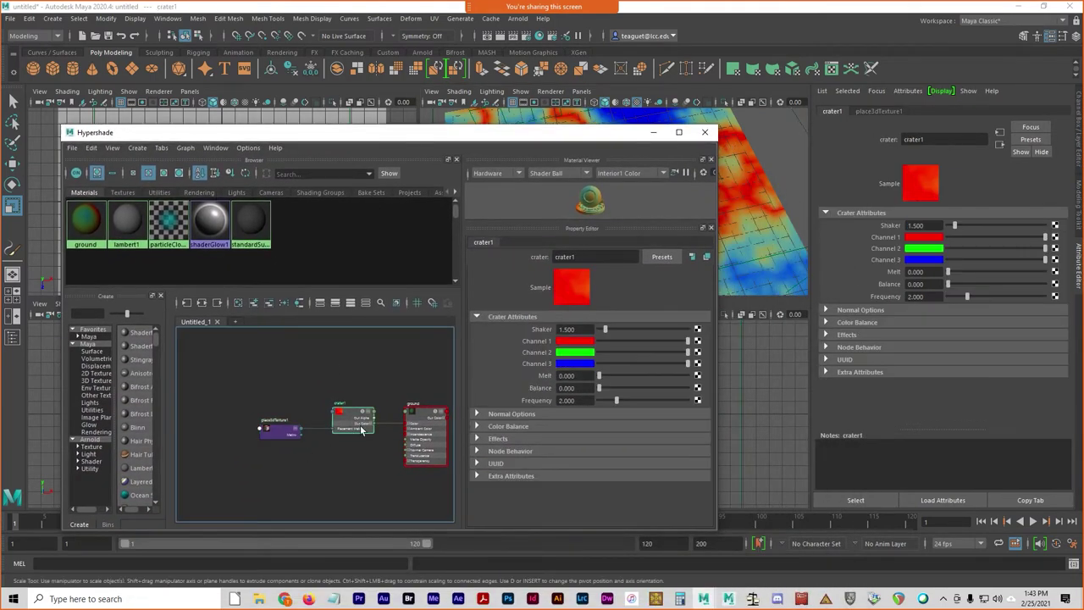
pyautogui.click(570, 353)
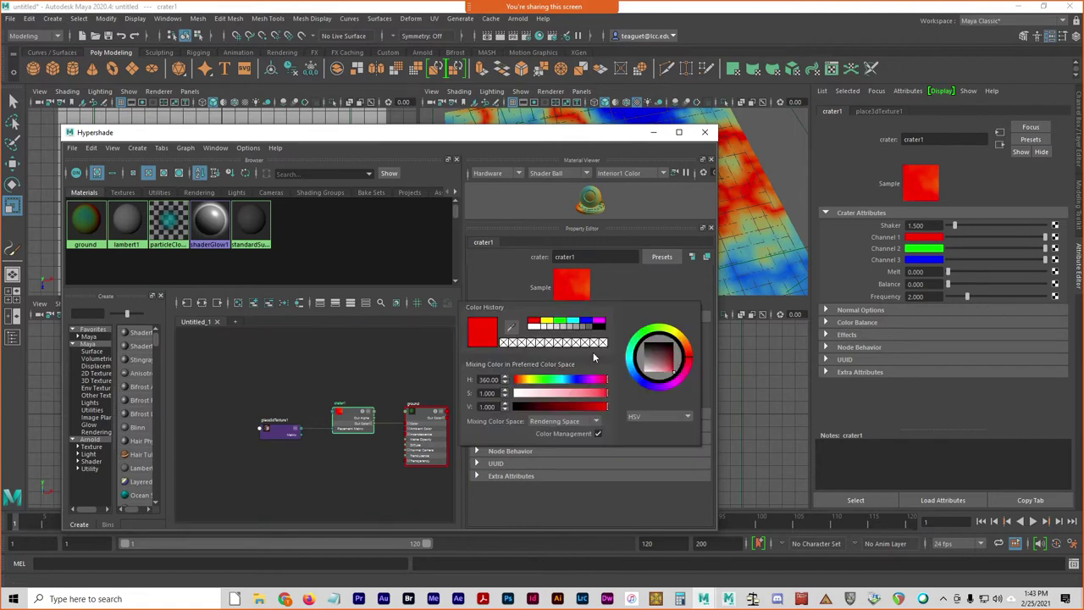
pyautogui.click(531, 329)
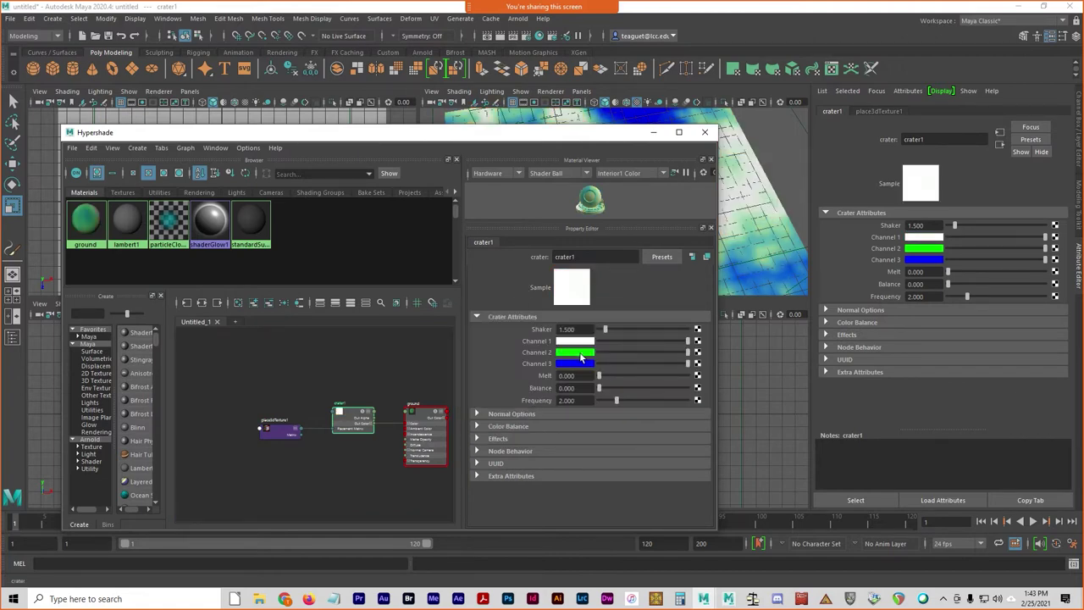
pyautogui.click(580, 353)
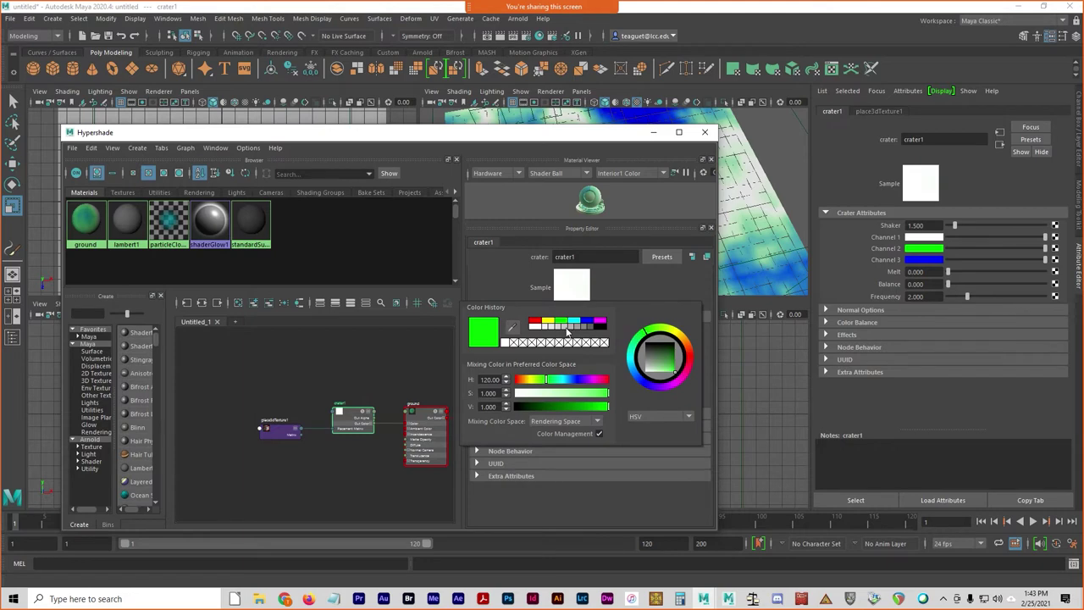
pyautogui.click(570, 331)
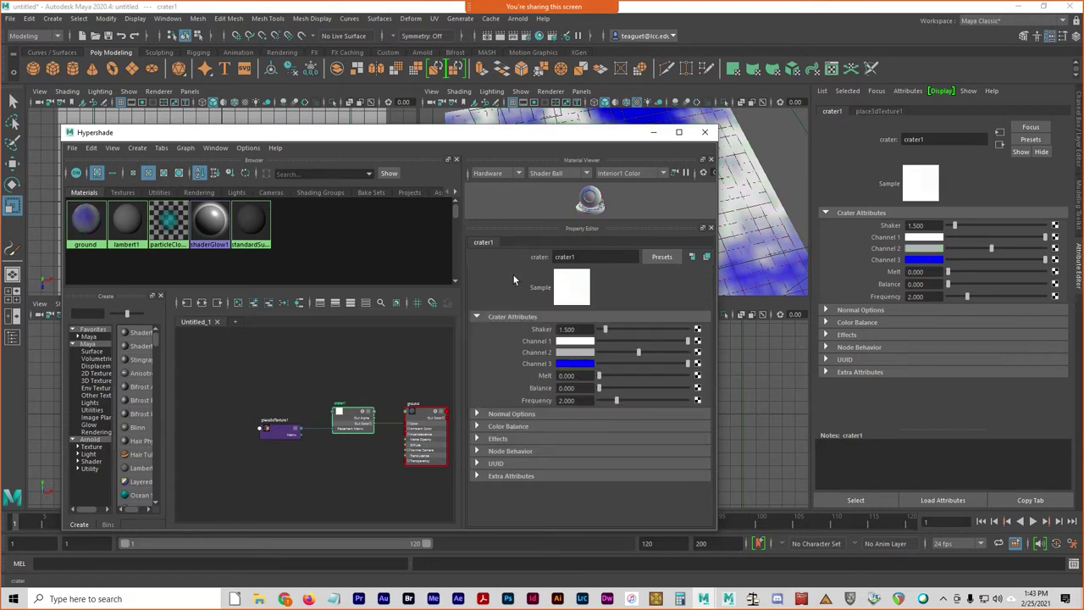
pyautogui.click(576, 363)
pyautogui.click(619, 327)
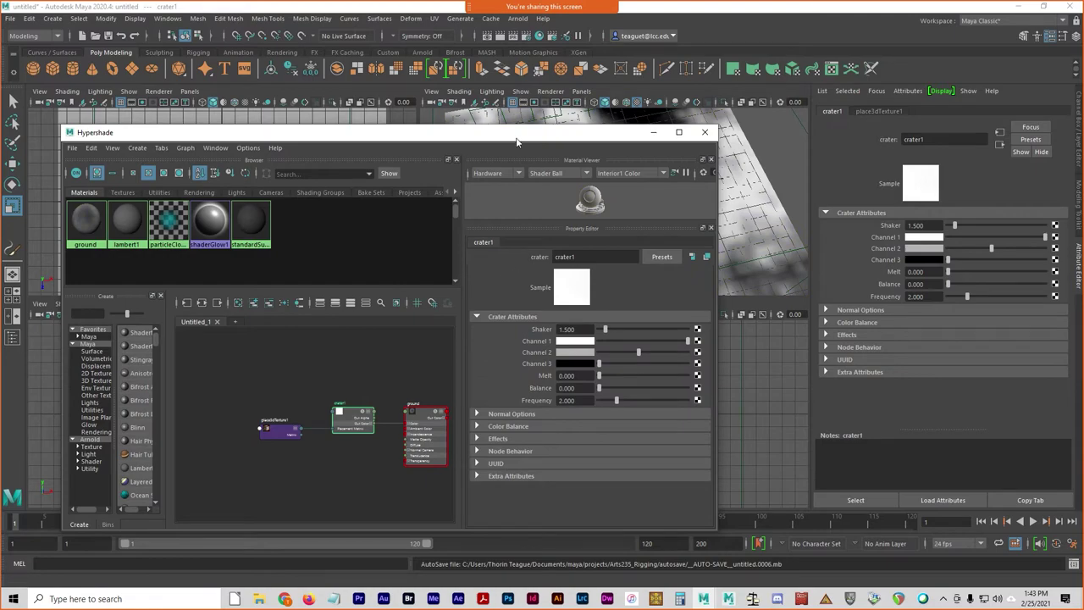
pyautogui.moveTo(517, 141); pyautogui.dragTo(595, 279)
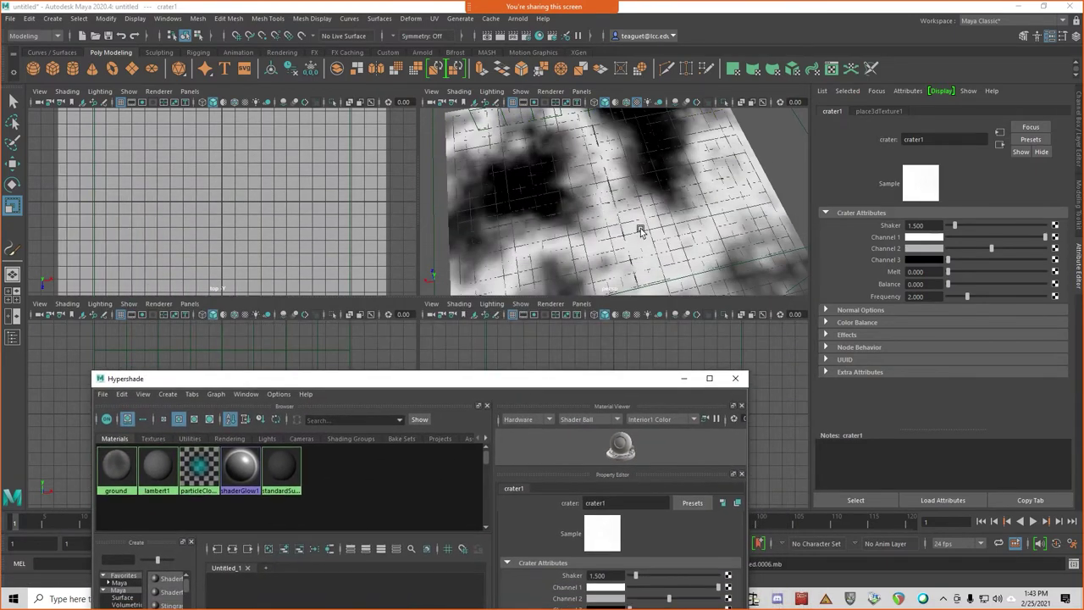
pyautogui.moveTo(642, 232)
pyautogui.keyDown('alt'); pyautogui.mouseDown()
pyautogui.moveTo(644, 254)
pyautogui.moveTo(641, 210)
pyautogui.moveTo(695, 249)
pyautogui.moveTo(561, 250)
pyautogui.moveTo(652, 227)
pyautogui.mouseUp(); pyautogui.keyUp('alt')
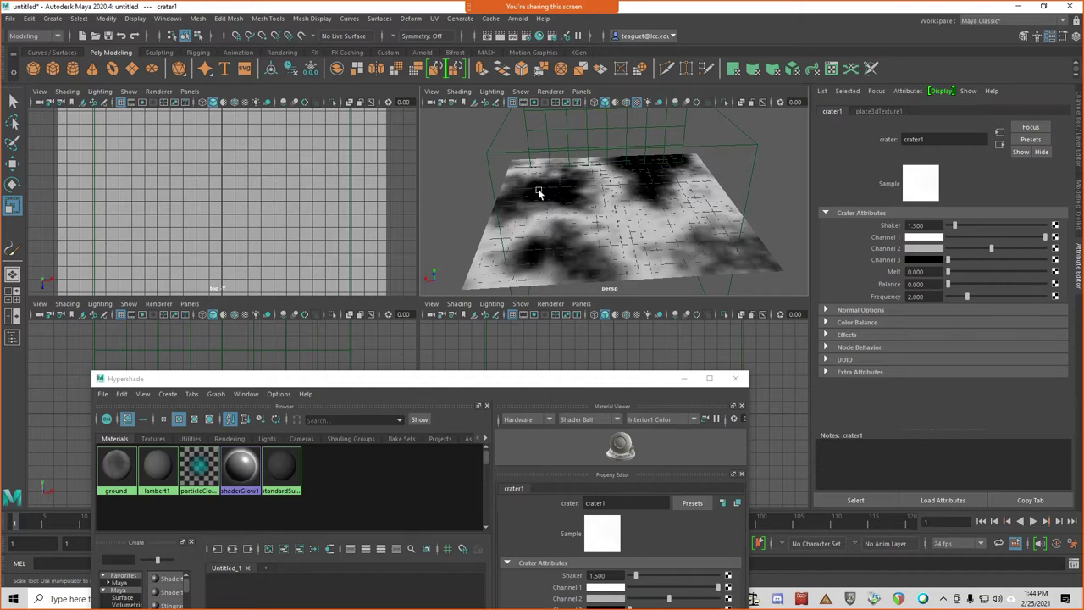
pyautogui.moveTo(443, 382); pyautogui.dragTo(409, 150)
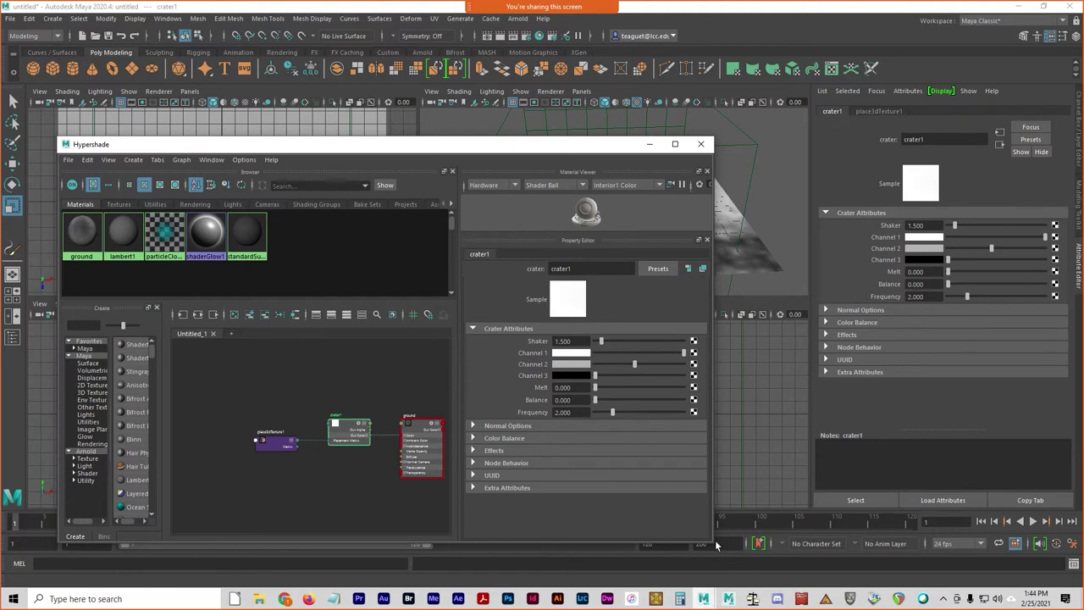
pyautogui.moveTo(715, 549); pyautogui.dragTo(645, 539)
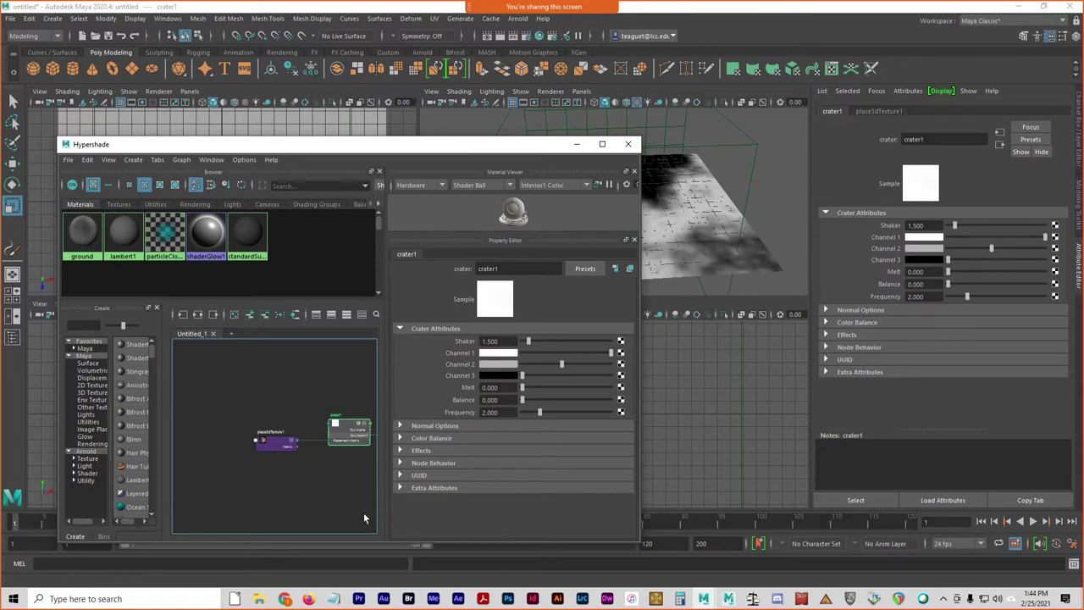
pyautogui.click(324, 494)
pyautogui.keyDown('alt'); pyautogui.moveTo(317, 491); pyautogui.dragTo(266, 474, button='middle'); pyautogui.keyUp('alt')
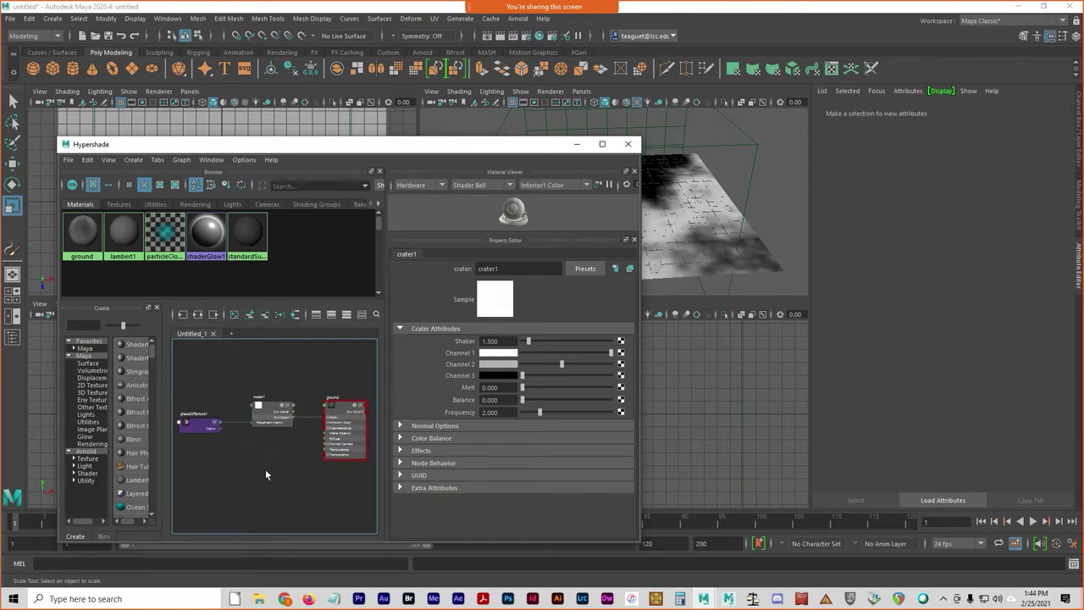
pyautogui.click(275, 413)
pyautogui.click(346, 412)
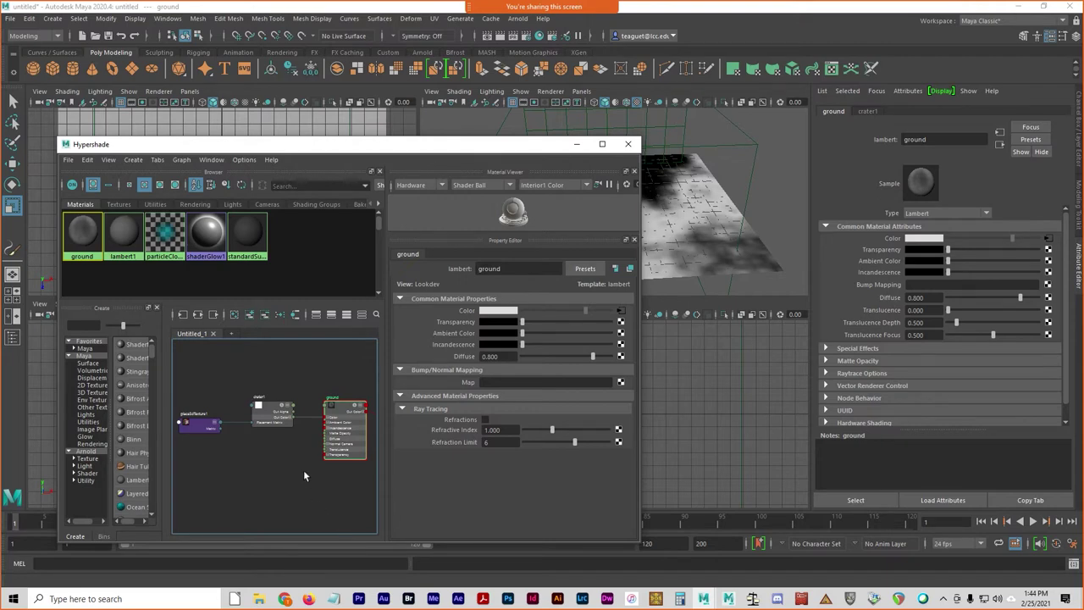
pyautogui.click(269, 399)
pyautogui.click(281, 479)
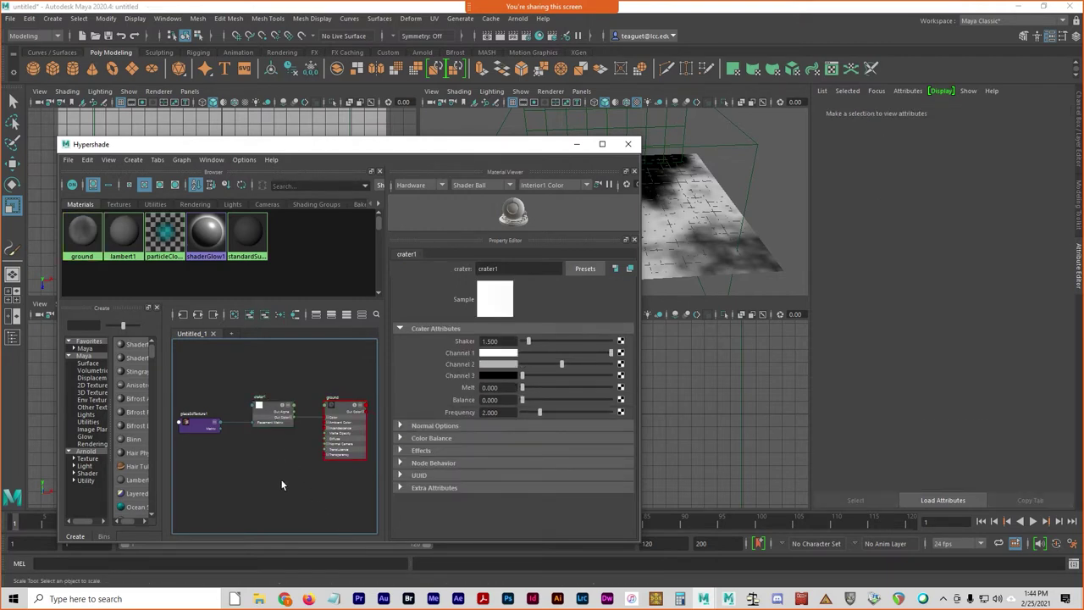
pyautogui.click(282, 418)
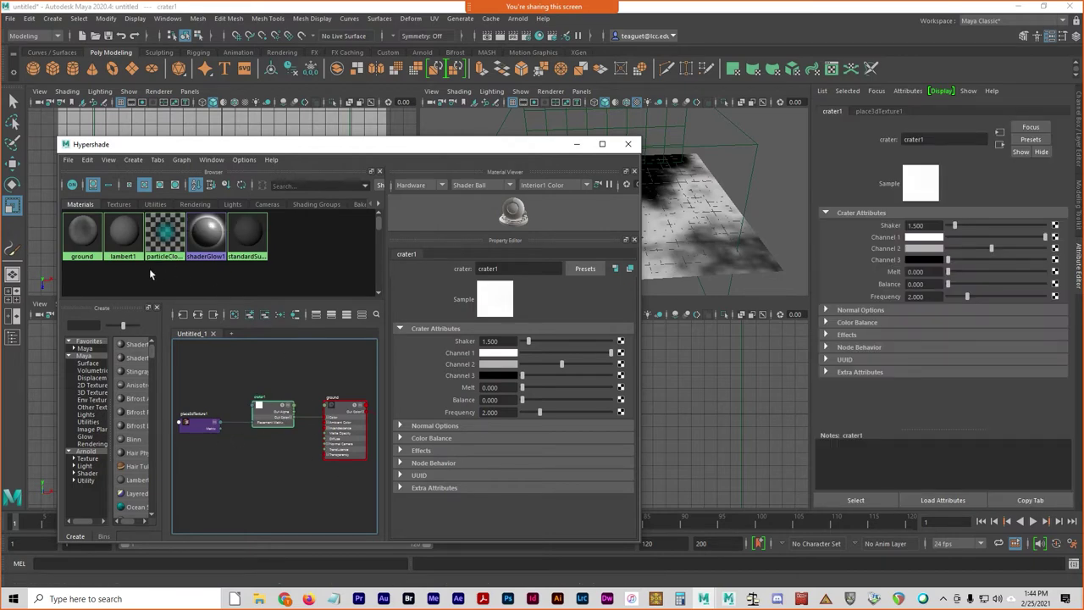
pyautogui.click(84, 251)
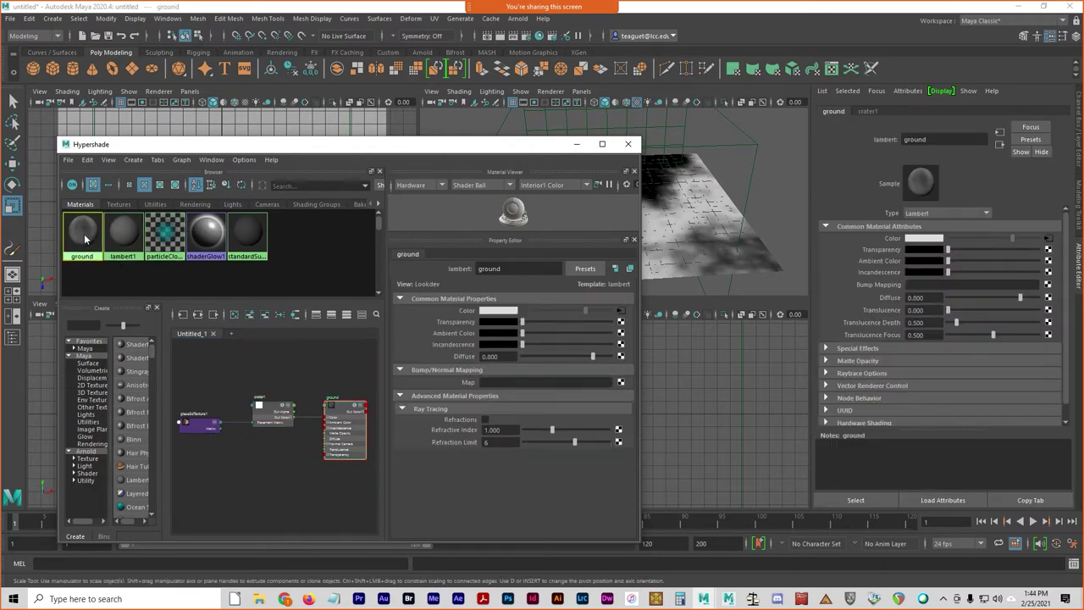
# - Graph the ground material's network, enlarge the Hypershade and frame the nodes through lambert2SG
pyautogui.rightClick(85, 234)
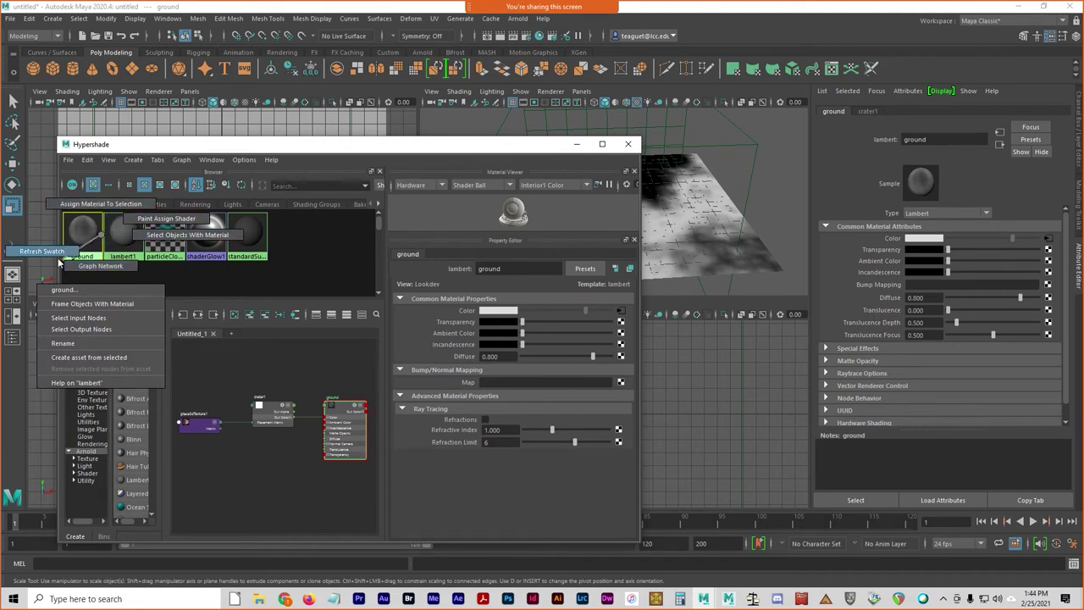
pyautogui.click(98, 268)
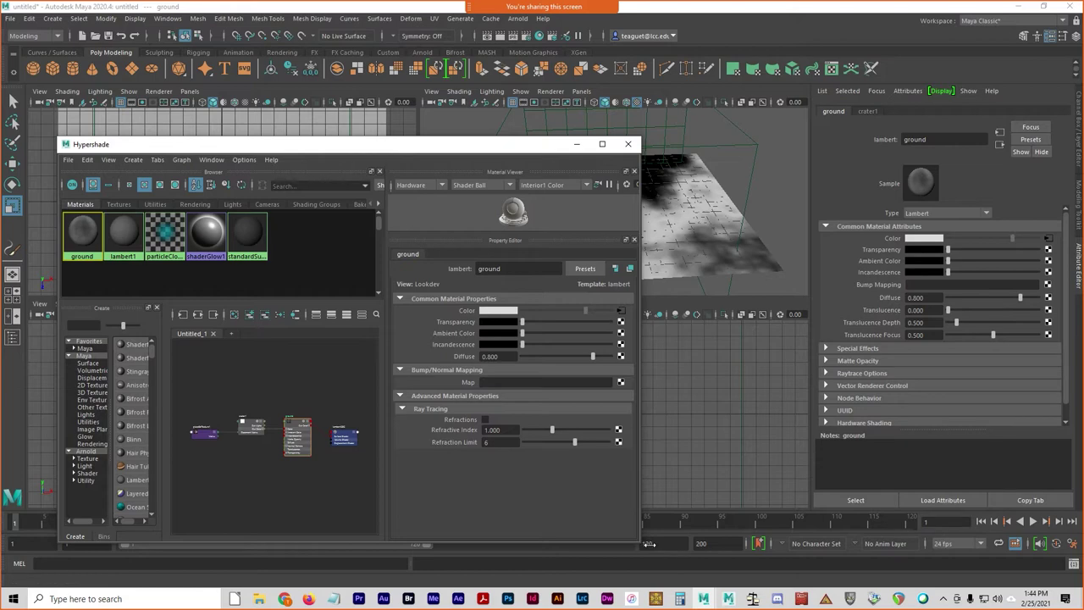
pyautogui.moveTo(640, 539); pyautogui.dragTo(835, 546)
pyautogui.press('f')
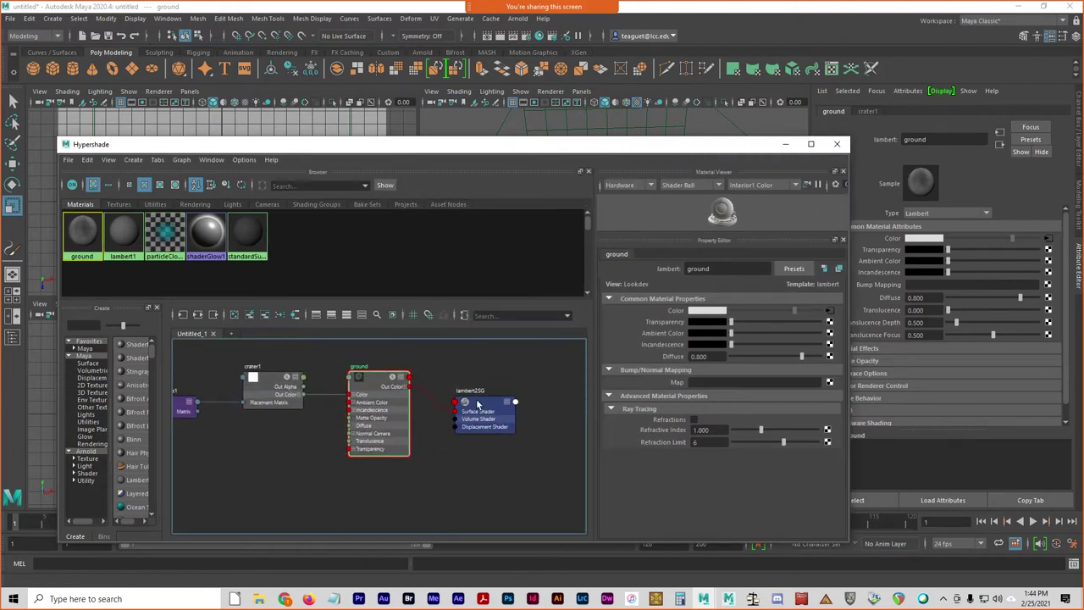
pyautogui.keyDown('alt'); pyautogui.moveTo(329, 484); pyautogui.dragTo(346, 478, button='middle'); pyautogui.keyUp('alt')
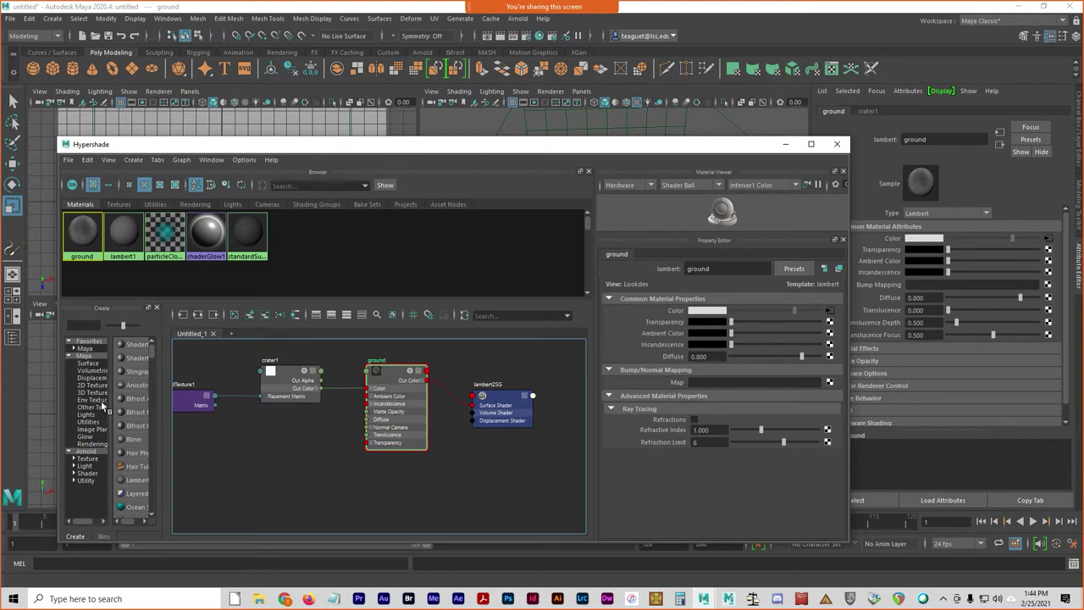
# - Create a Displacement node and delete its own displacementShader1SG shading group
pyautogui.click(94, 378)
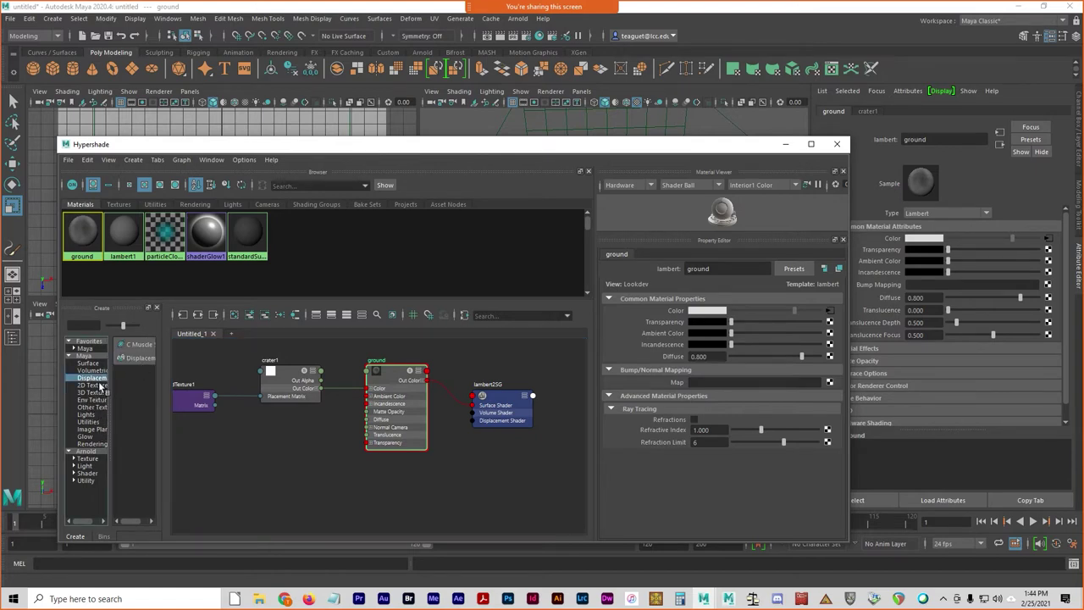
pyautogui.click(131, 358)
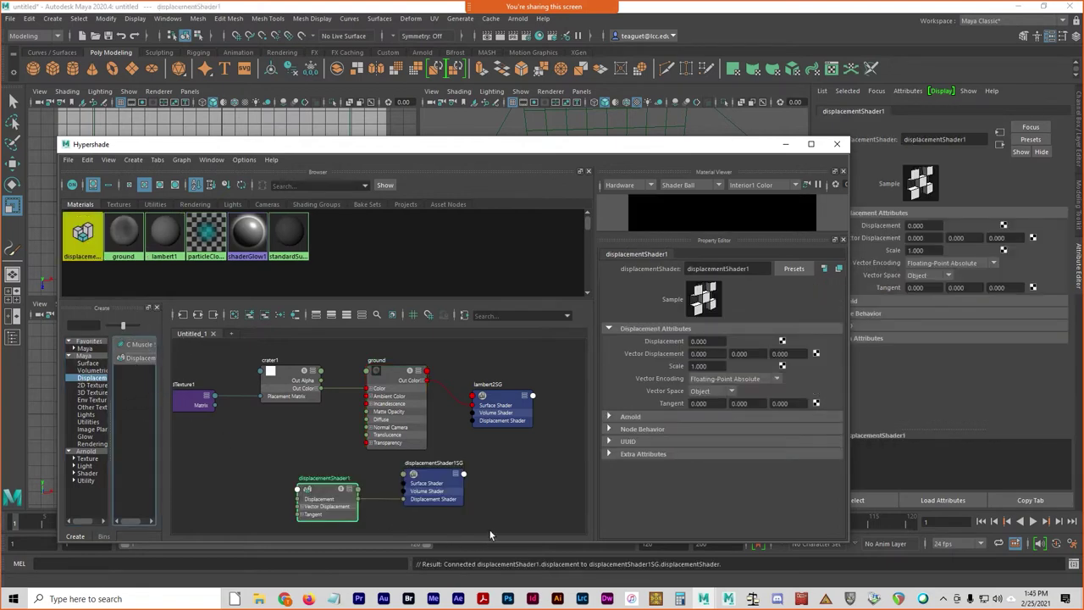
pyautogui.click(393, 504)
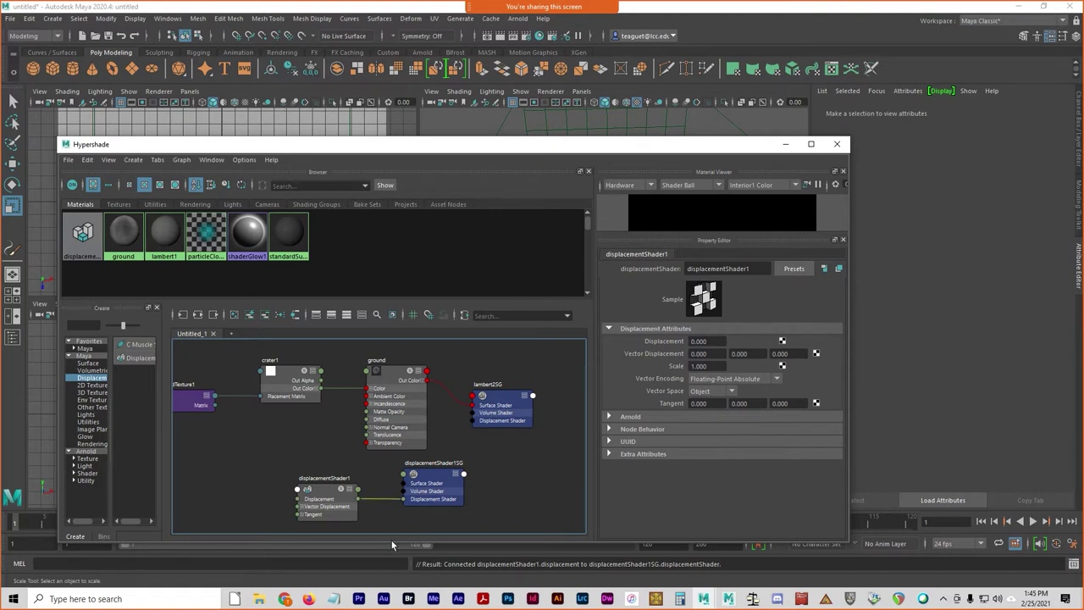
pyautogui.press('Delete')
pyautogui.moveTo(442, 482); pyautogui.dragTo(495, 492)
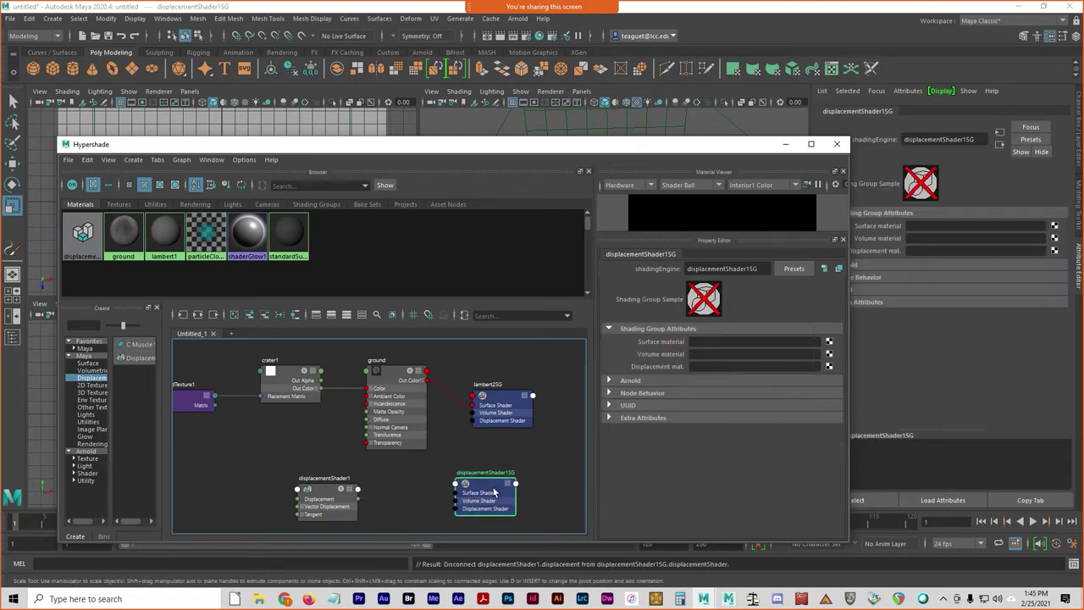
pyautogui.press('Delete')
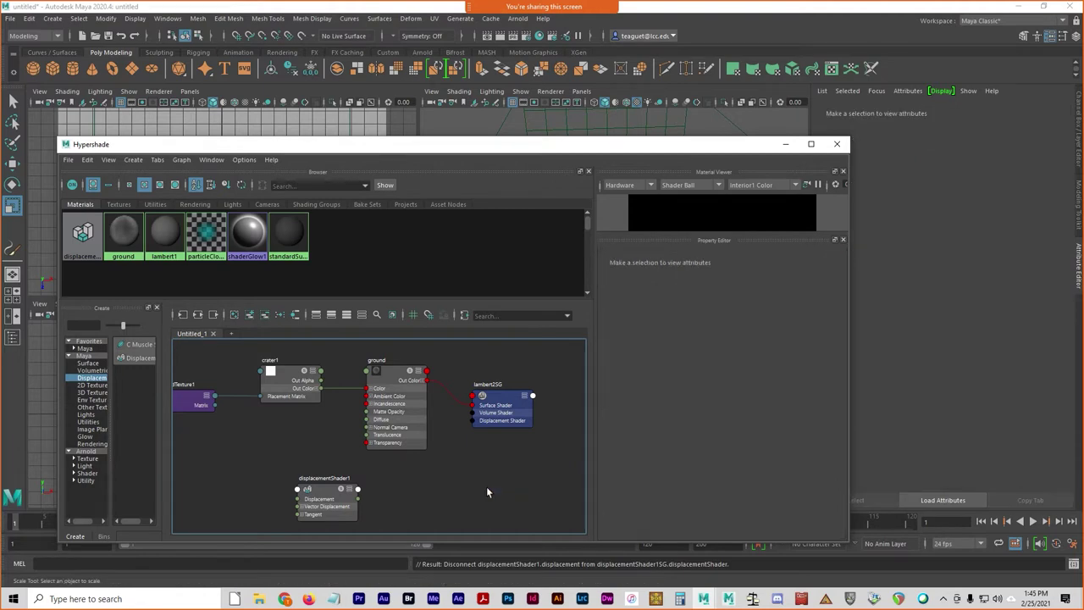
# - Connect displacementShader1 to lambert2SG's Displacement Shader input
pyautogui.moveTo(338, 495); pyautogui.dragTo(332, 478)
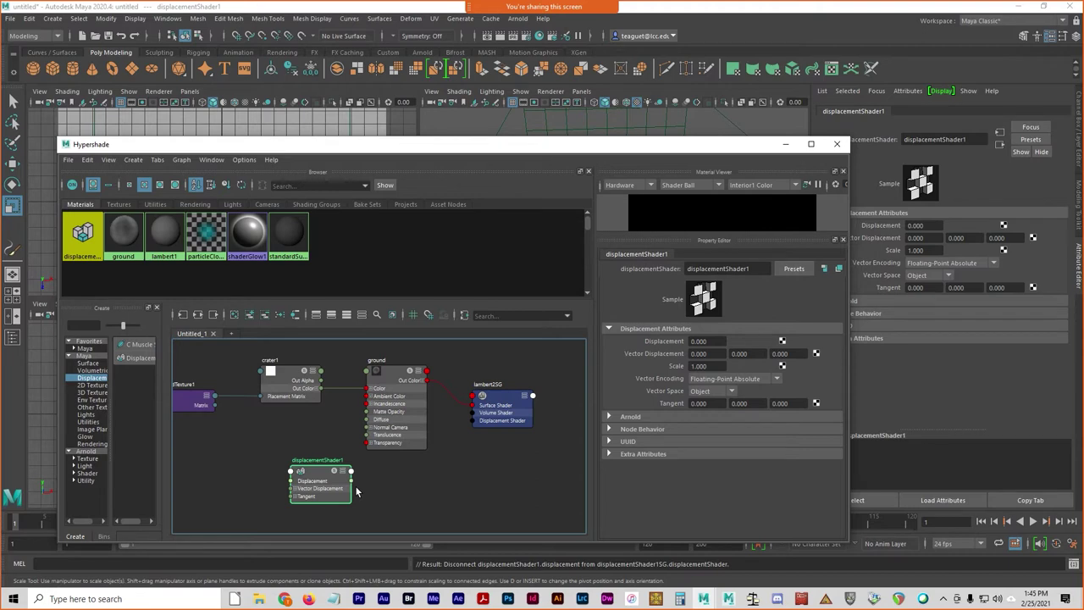
pyautogui.click(335, 471)
pyautogui.moveTo(393, 506); pyautogui.dragTo(479, 431)
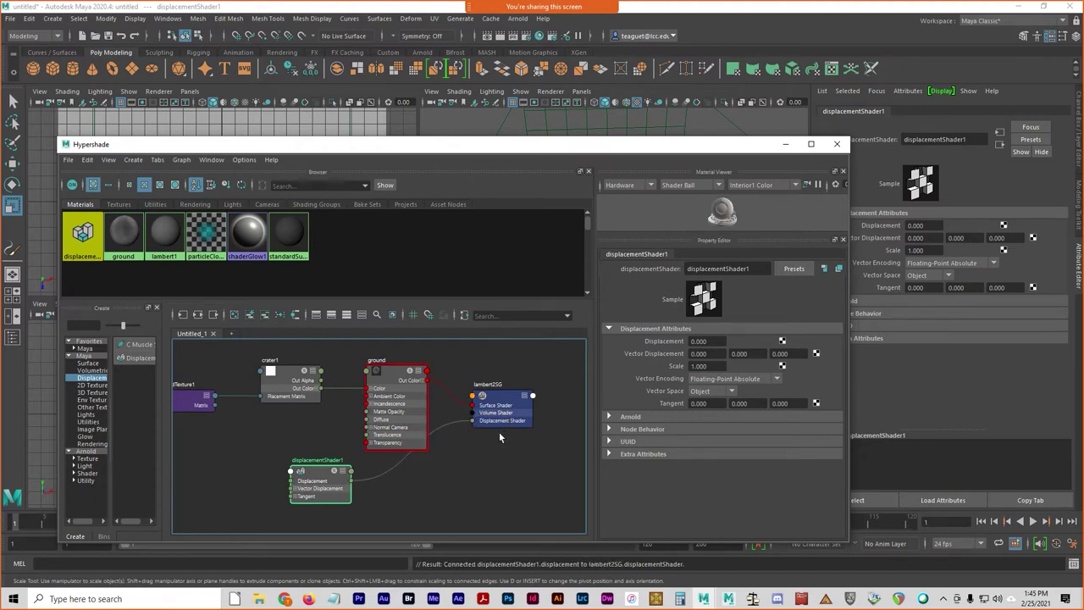
# - Lower the Hypershade window so the plane in the perspective view is visible
pyautogui.click(494, 388)
pyautogui.click(354, 489)
pyautogui.click(350, 432)
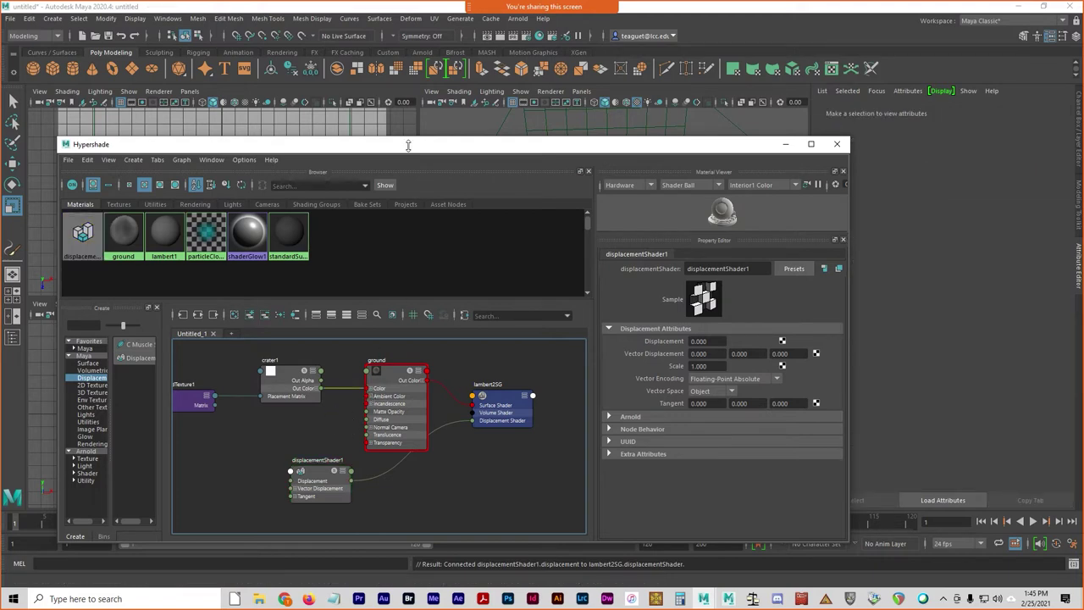
pyautogui.moveTo(407, 145); pyautogui.dragTo(514, 260)
pyautogui.click(529, 244)
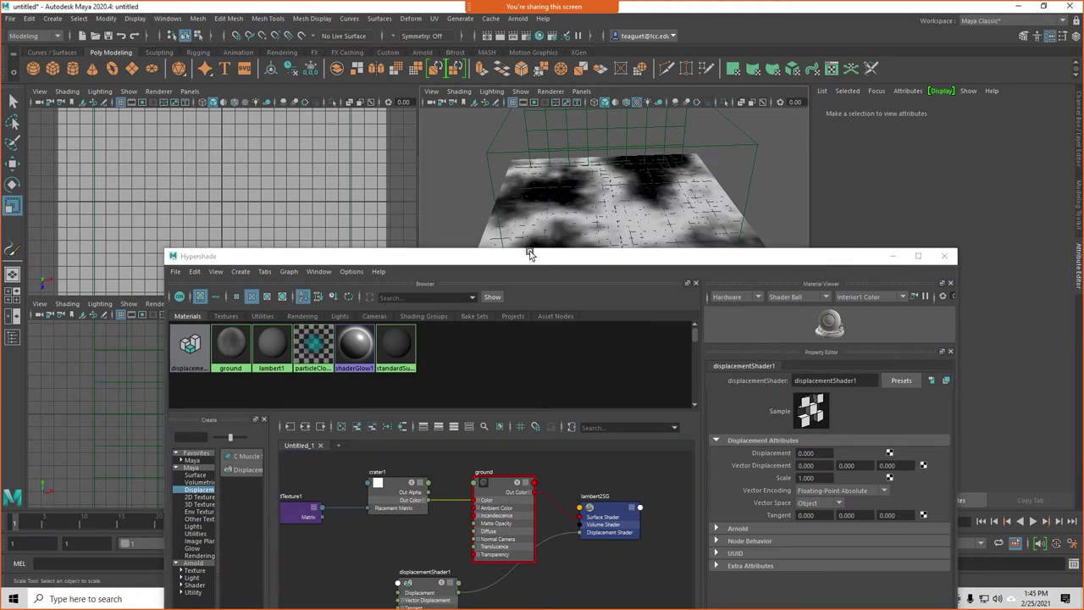
pyautogui.moveTo(484, 255); pyautogui.dragTo(464, 280)
pyautogui.click(466, 292)
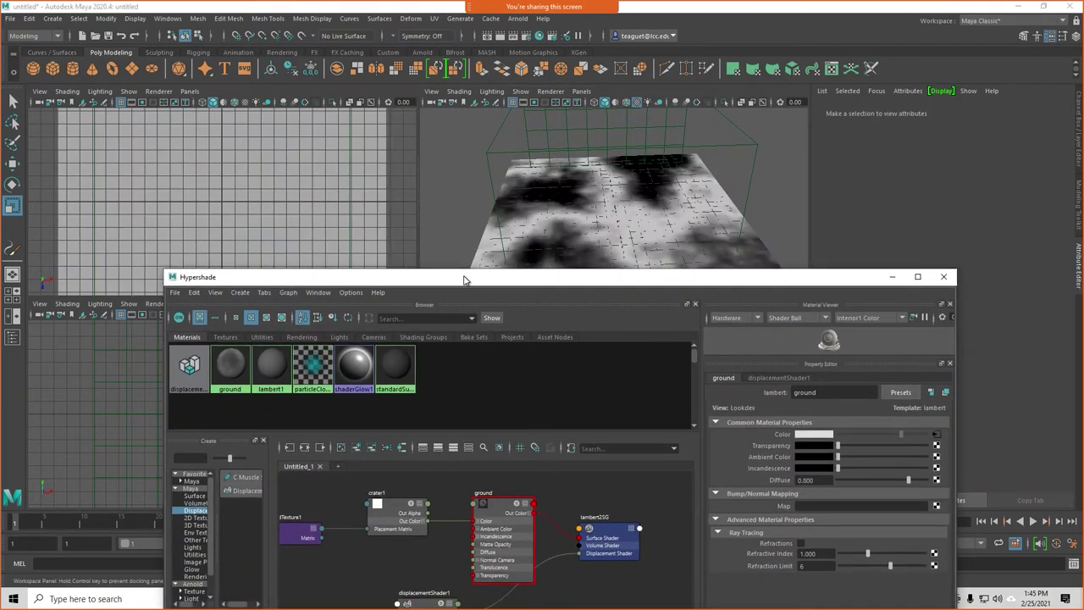
# - Zoom the node graph out until displacementShader1 is fully visible
pyautogui.moveTo(502, 510); pyautogui.dragTo(483, 505)
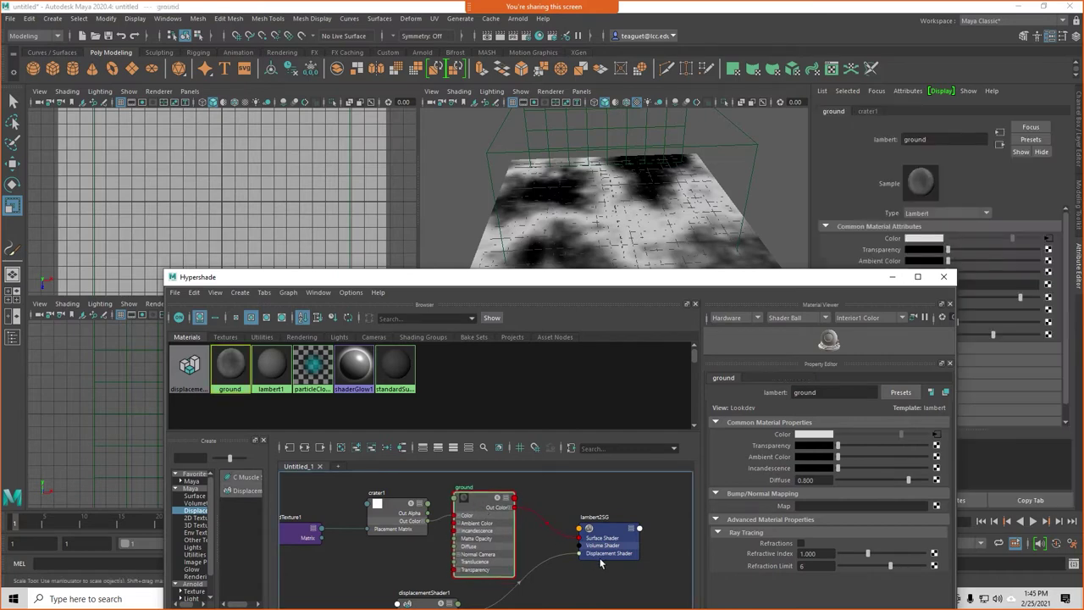
pyautogui.scroll(-2, 600, 563)
pyautogui.keyDown('alt'); pyautogui.moveTo(508, 576); pyautogui.dragTo(506, 560, button='middle'); pyautogui.keyUp('alt')
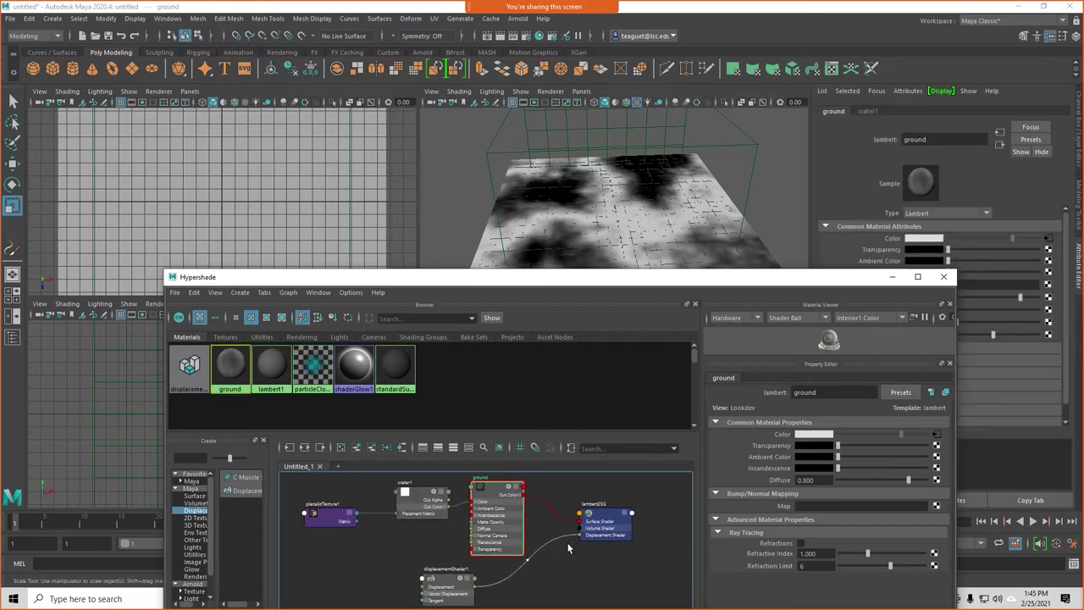
pyautogui.click(445, 595)
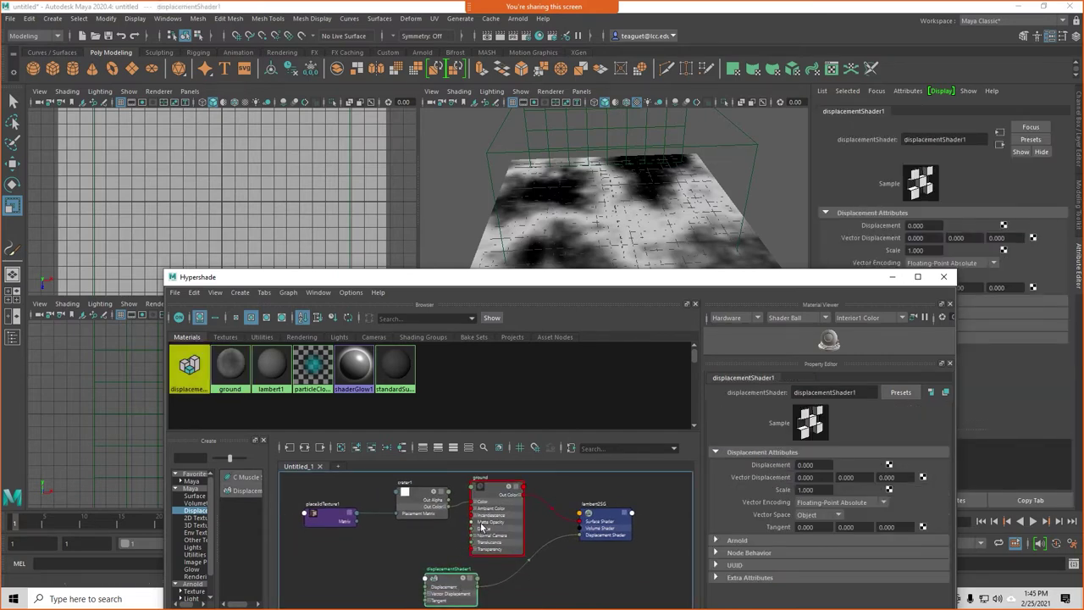
pyautogui.click(446, 540)
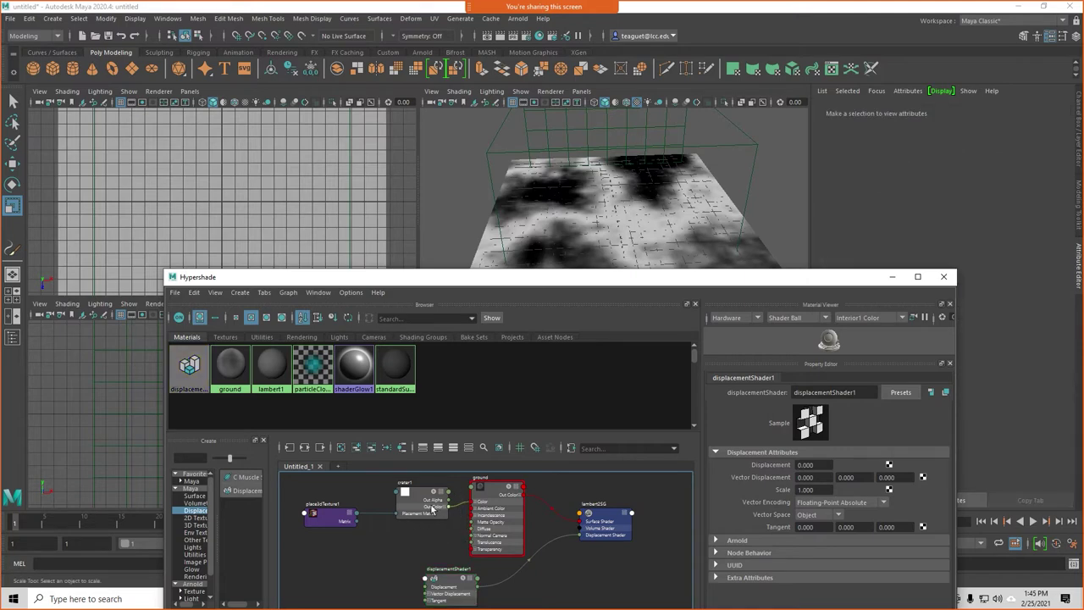
pyautogui.click(405, 492)
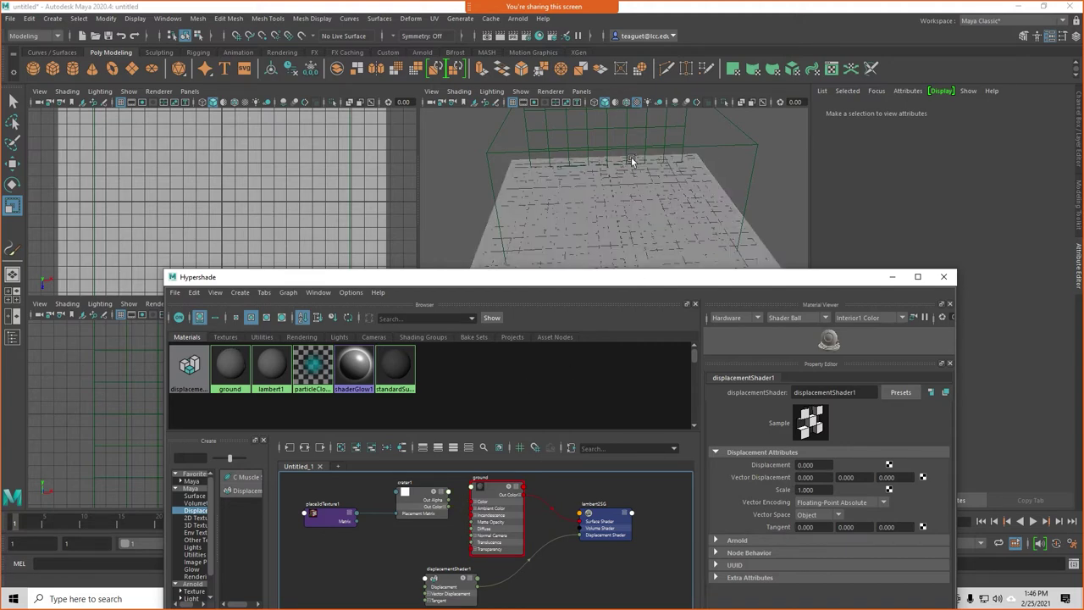
# - Attempt to wire crater1's Out Color into displacementShader1 in the node graph
pyautogui.click(449, 506)
pyautogui.click(426, 580)
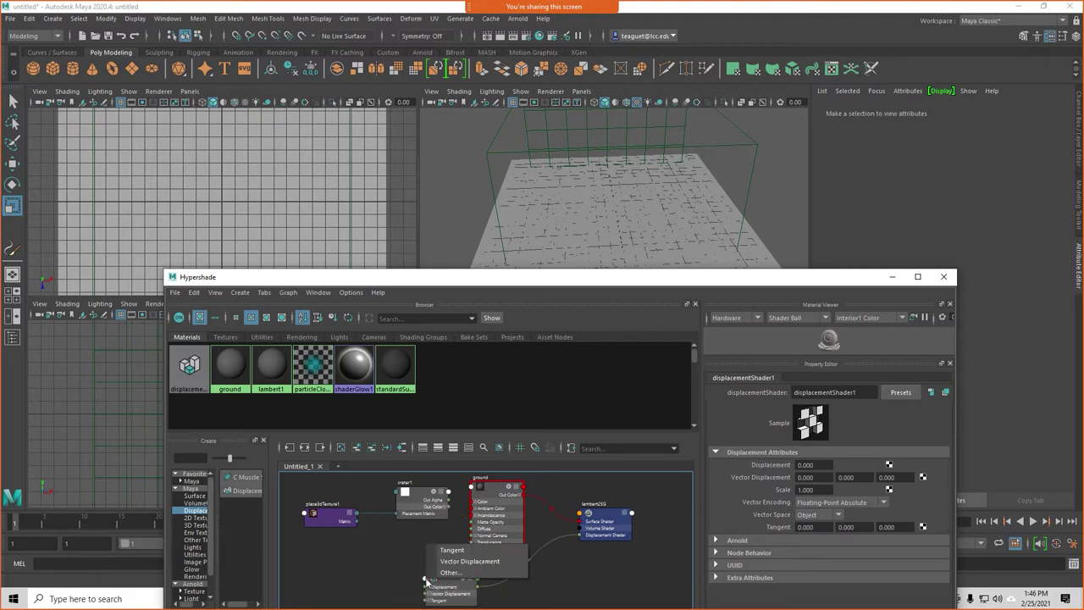
pyautogui.click(381, 567)
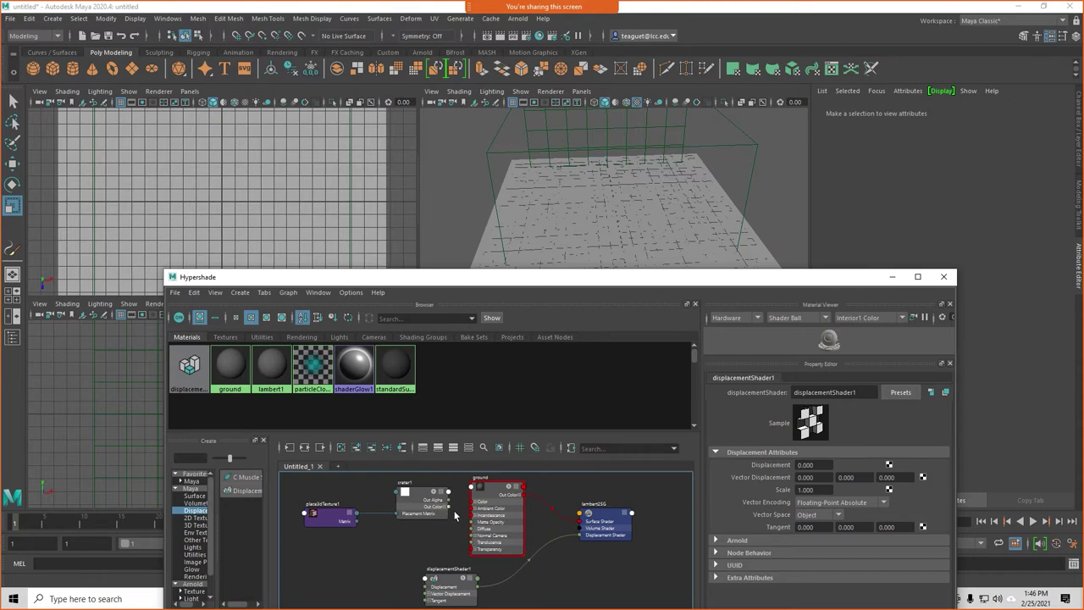
pyautogui.moveTo(449, 507); pyautogui.dragTo(451, 594)
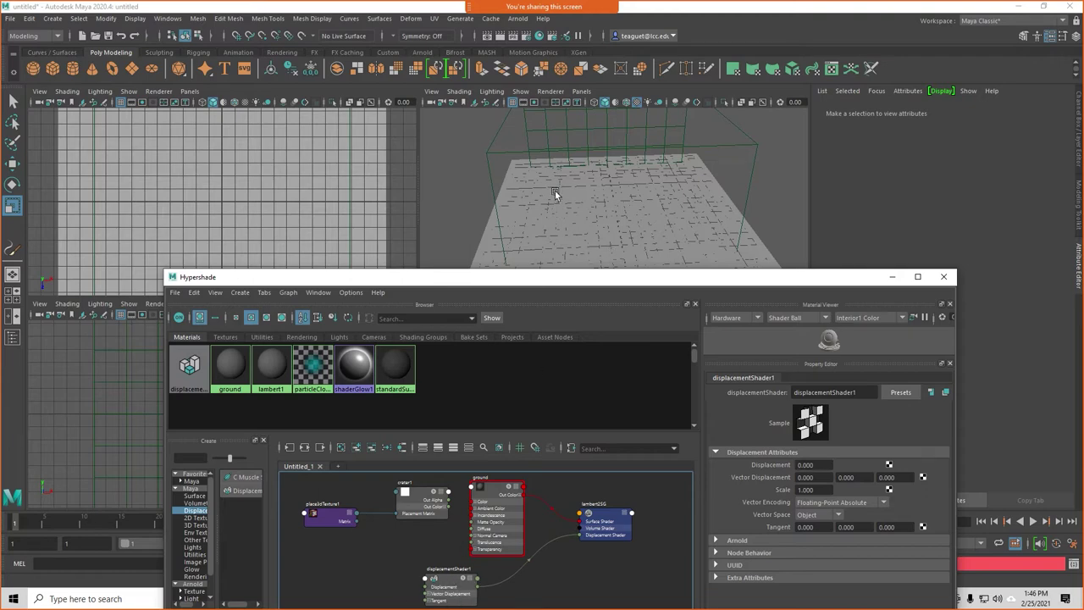
# - Test-render the view, then connect crater1's Out Color to Vector Displacement (0.719)
pyautogui.click(469, 153)
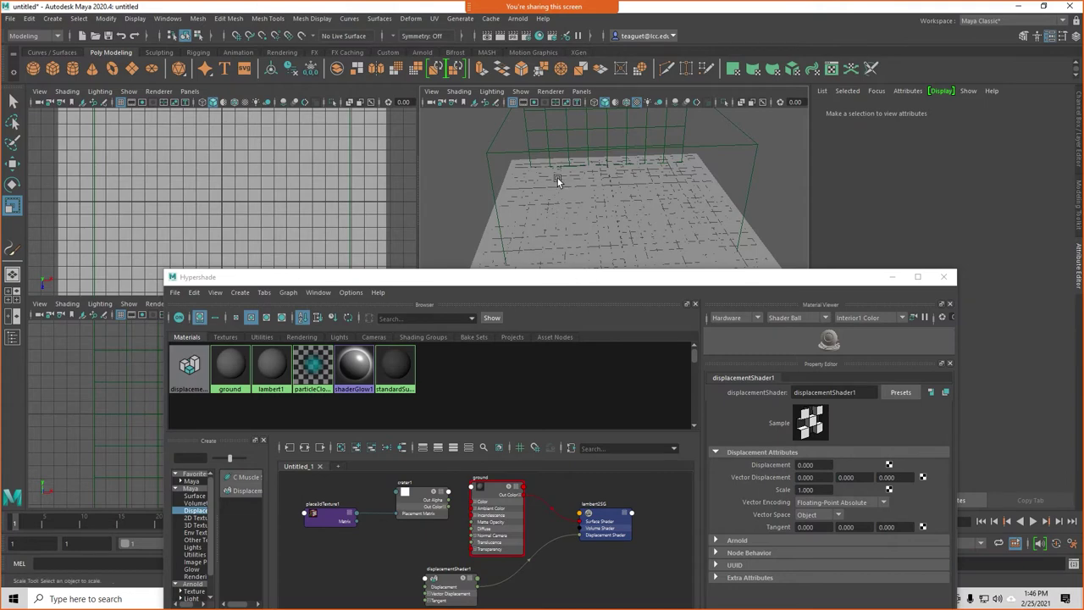
pyautogui.click(506, 37)
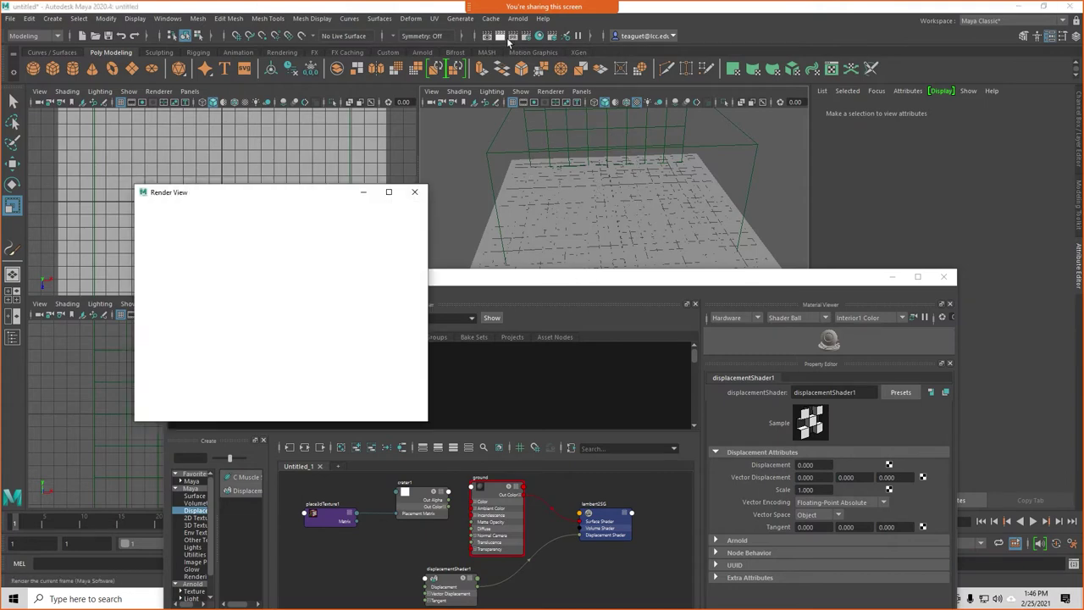
pyautogui.click(412, 192)
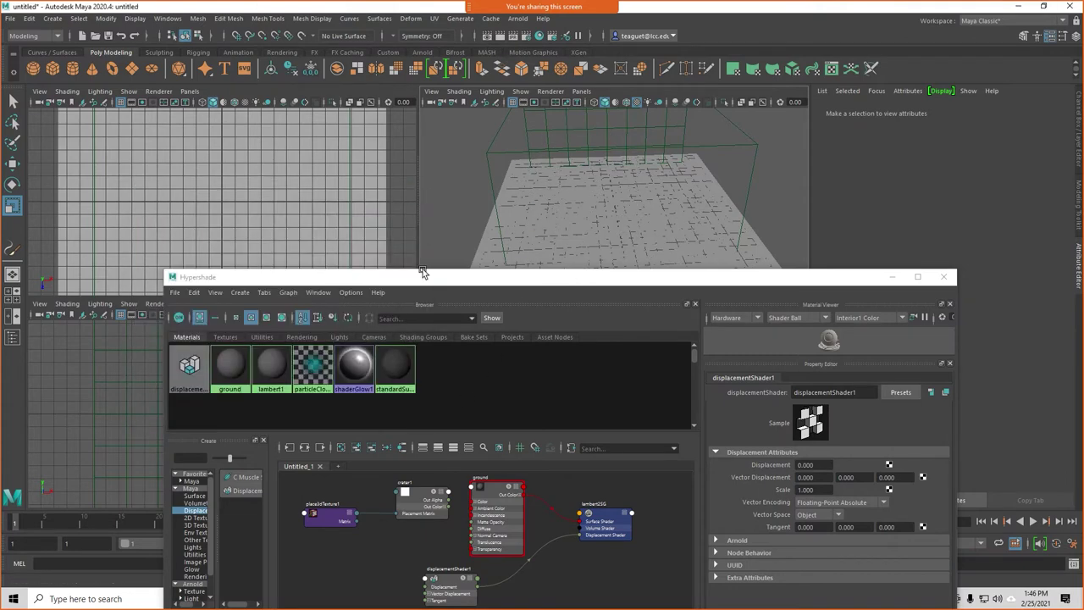
pyautogui.click(377, 561)
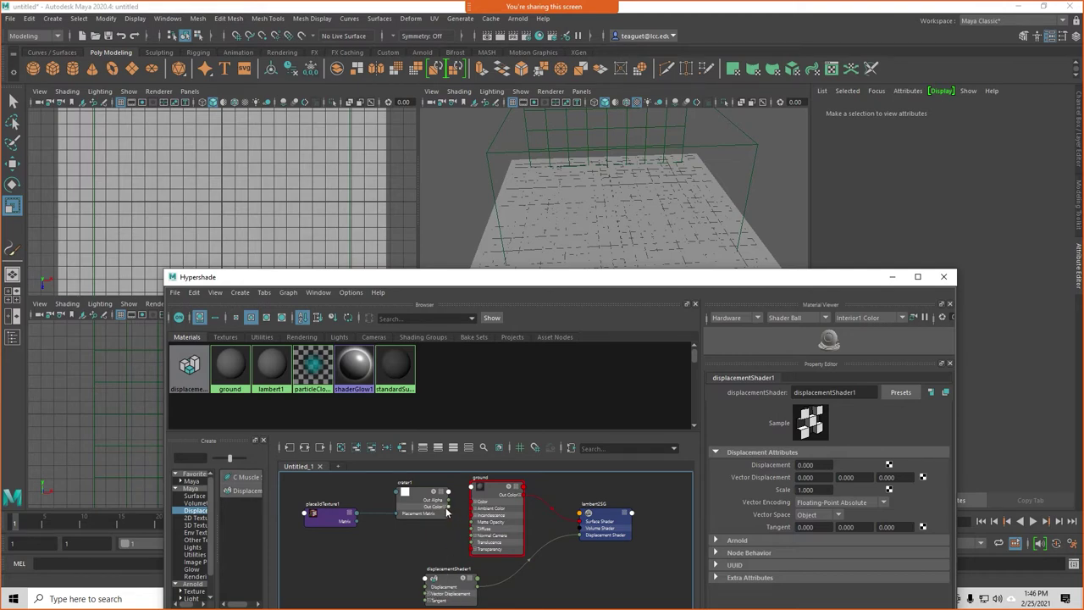
pyautogui.moveTo(450, 508); pyautogui.dragTo(425, 599)
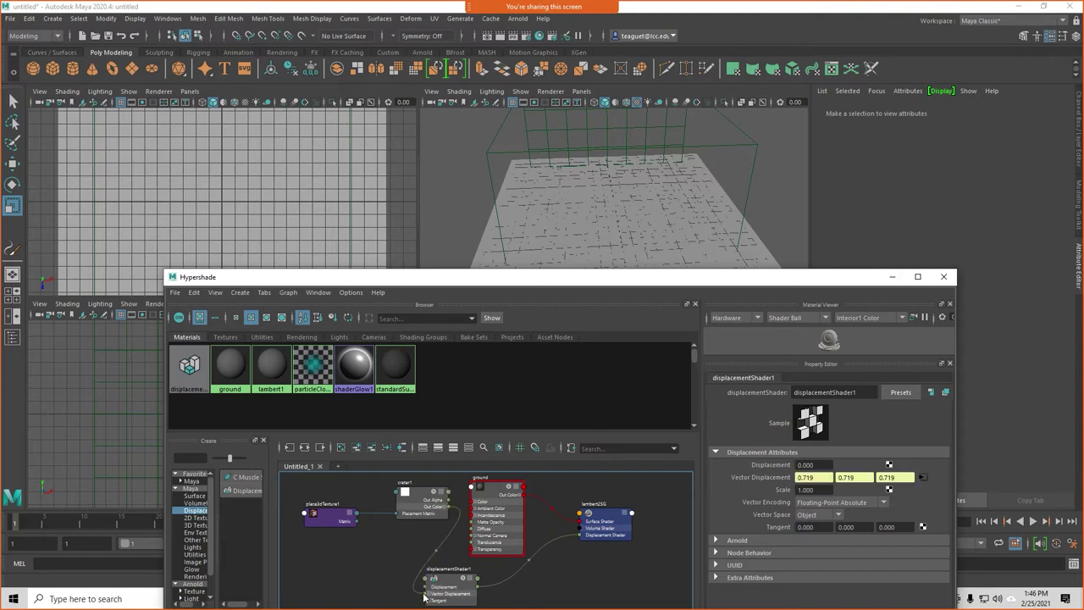
# - Select crater1 to bring up its attributes
pyautogui.click(433, 505)
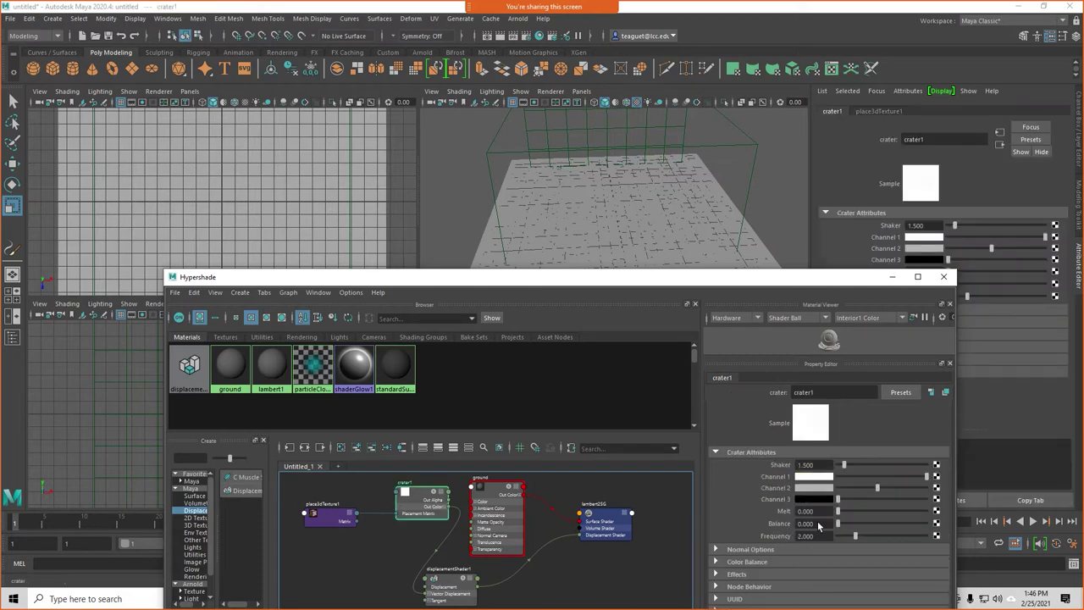
pyautogui.click(724, 550)
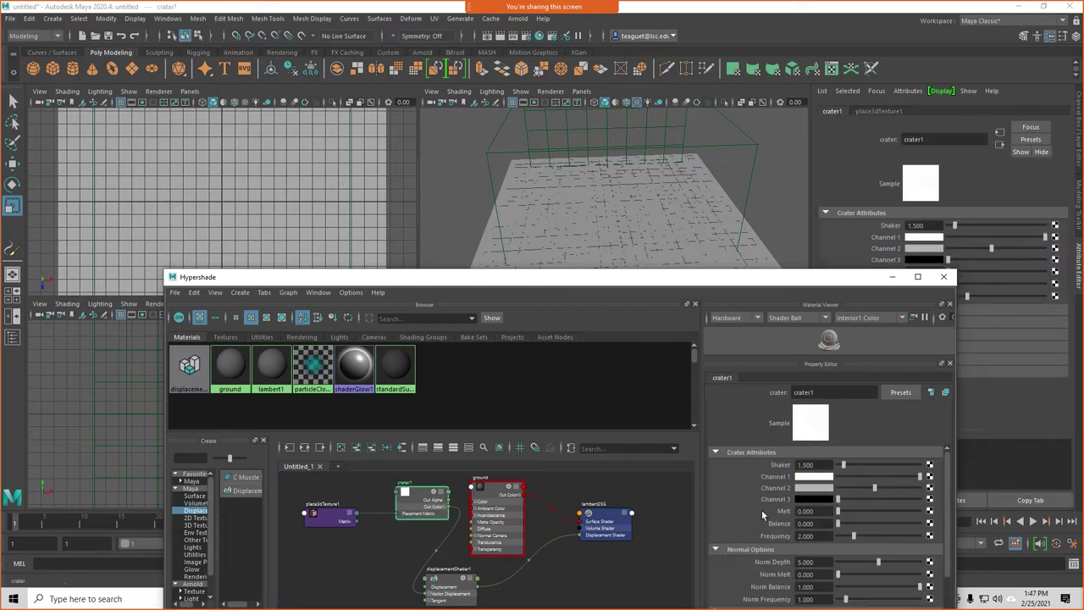
pyautogui.scroll(-1, 761, 509)
pyautogui.scroll(1, 762, 529)
pyautogui.click(462, 525)
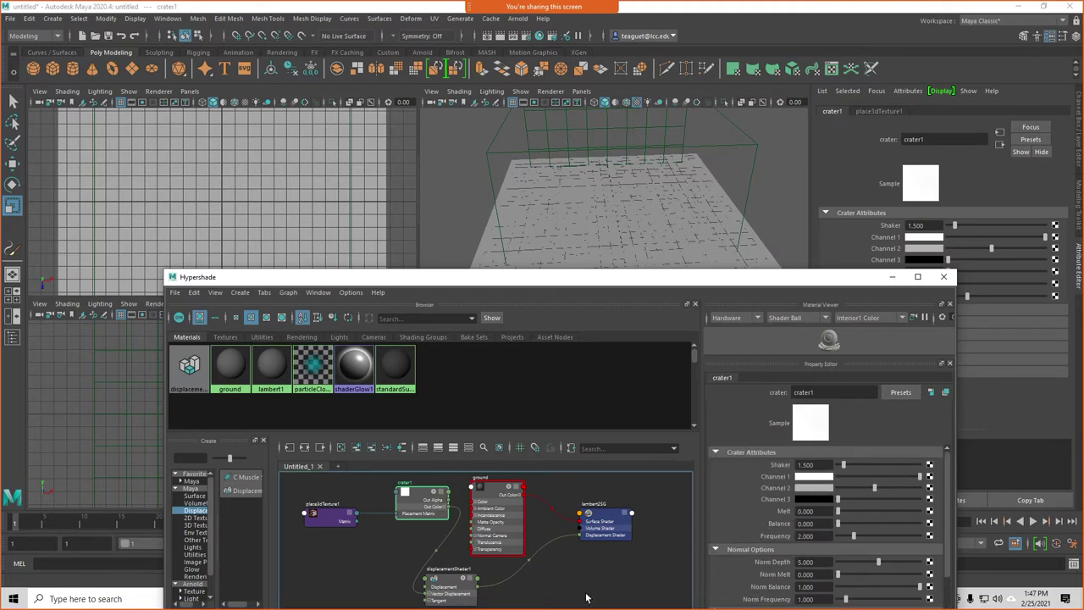
pyautogui.click(415, 505)
# - Expand crater1's Color Balance and set Alpha Gain to 1.217
pyautogui.moveTo(625, 285); pyautogui.dragTo(510, 204)
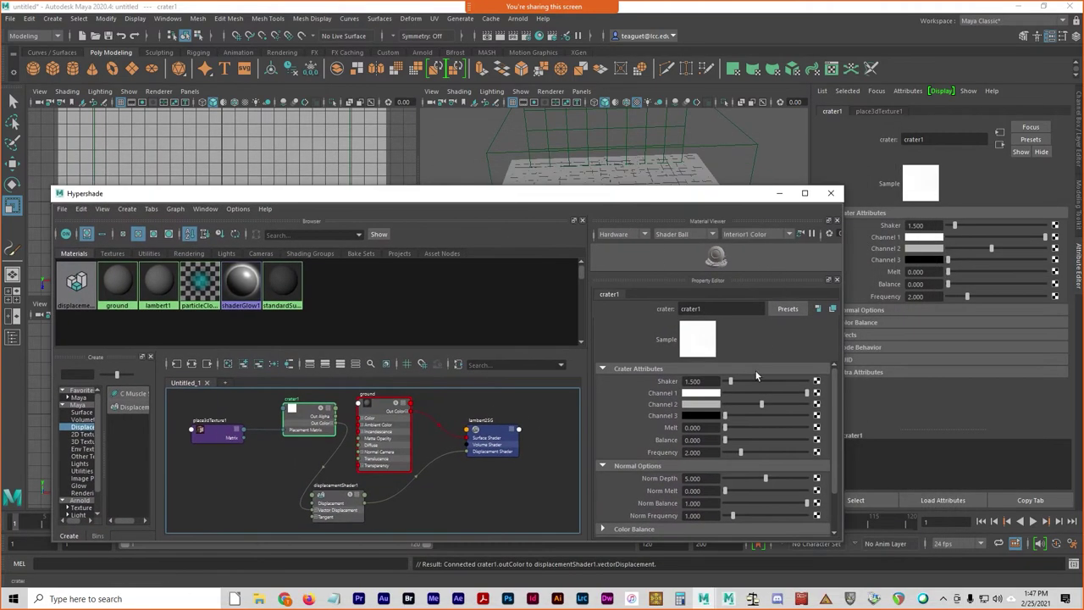
pyautogui.scroll(-2, 716, 478)
pyautogui.click(650, 479)
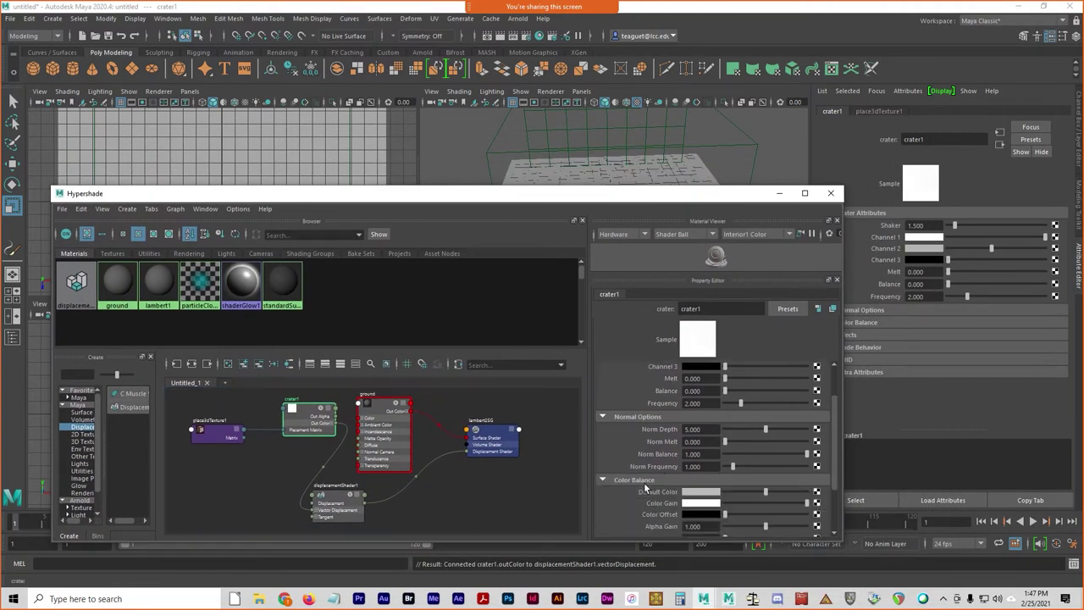
pyautogui.scroll(-3, 664, 482)
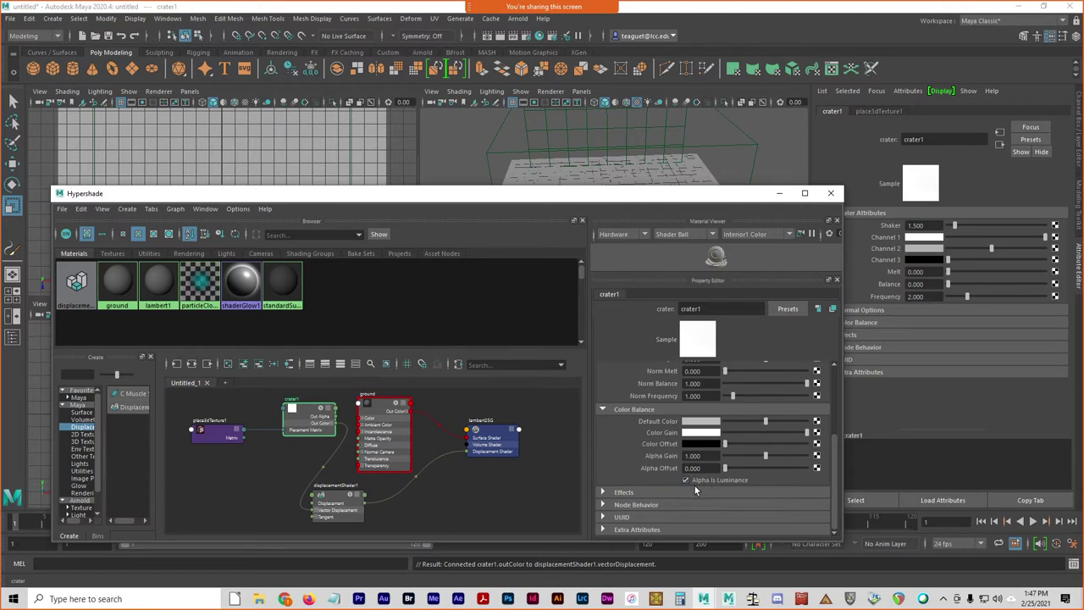
pyautogui.click(776, 457)
# - Render the current frame to test displacement, then close the render preview
pyautogui.click(501, 37)
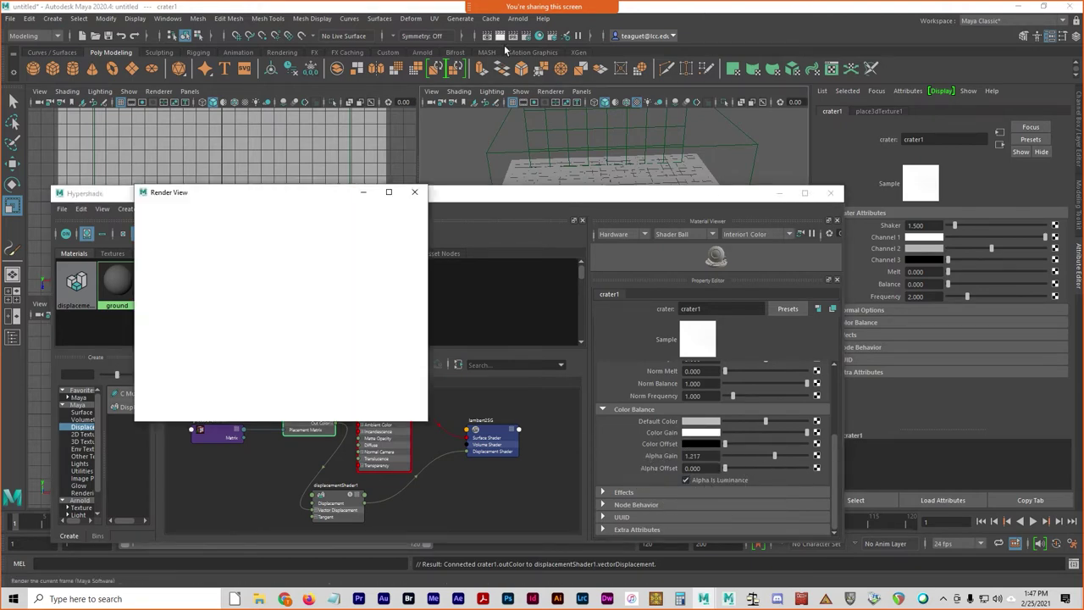
pyautogui.click(414, 191)
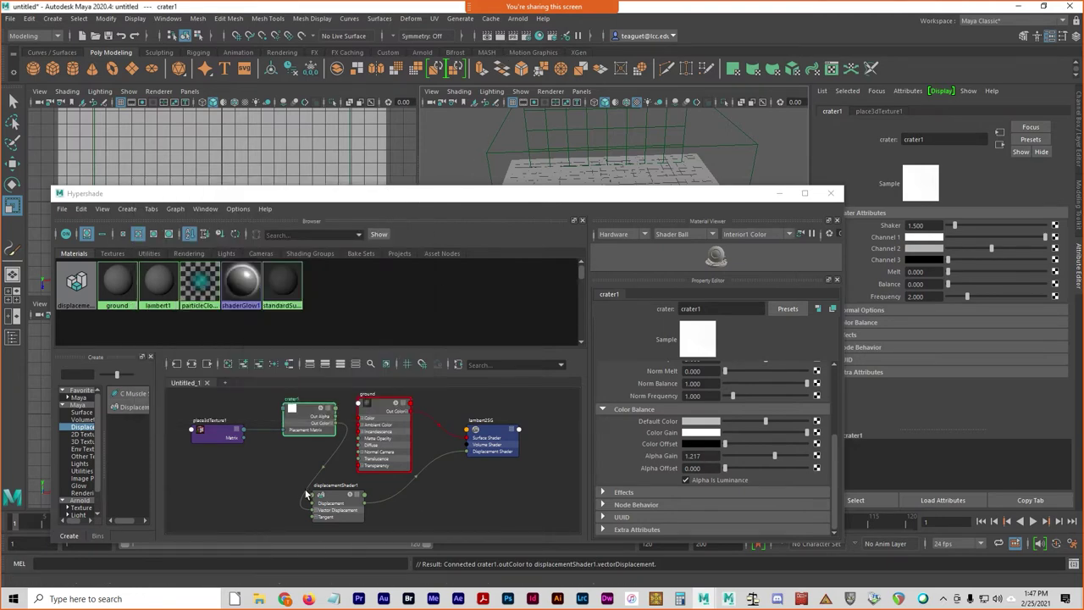
pyautogui.moveTo(342, 496); pyautogui.dragTo(353, 505)
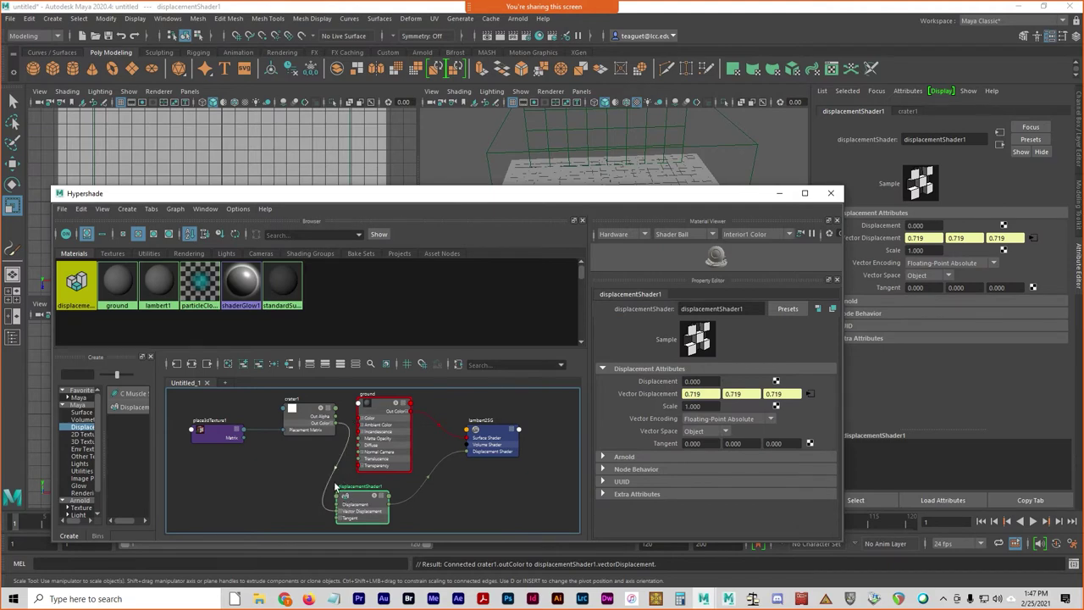
# - Replace the Vector Displacement link with crater1's Out Alpha into displacementShader1's Displacement
pyautogui.click(337, 485)
pyautogui.press('Delete')
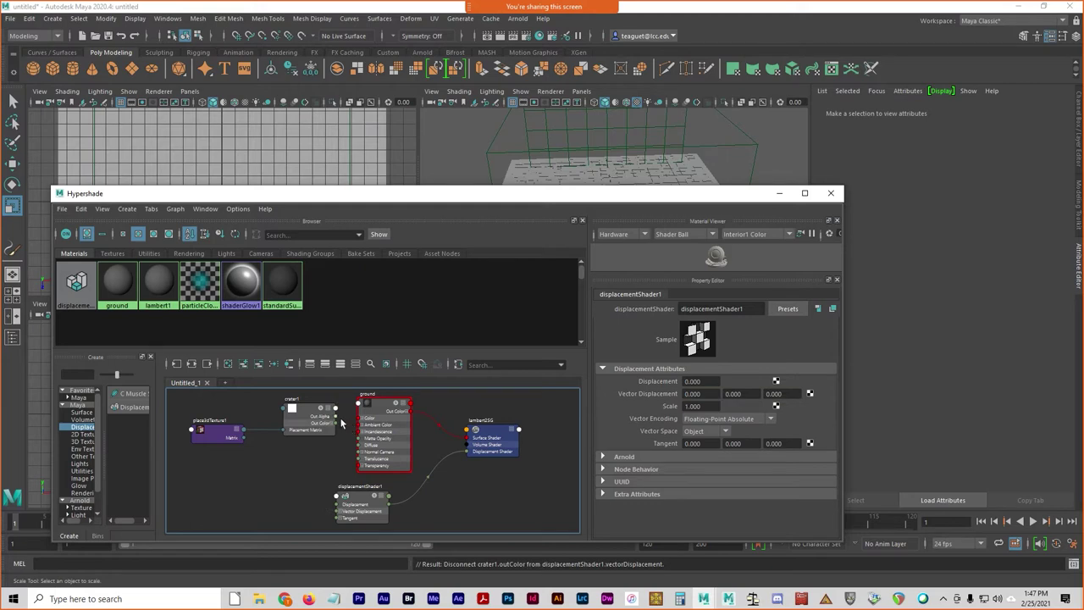
pyautogui.moveTo(336, 416); pyautogui.dragTo(342, 507)
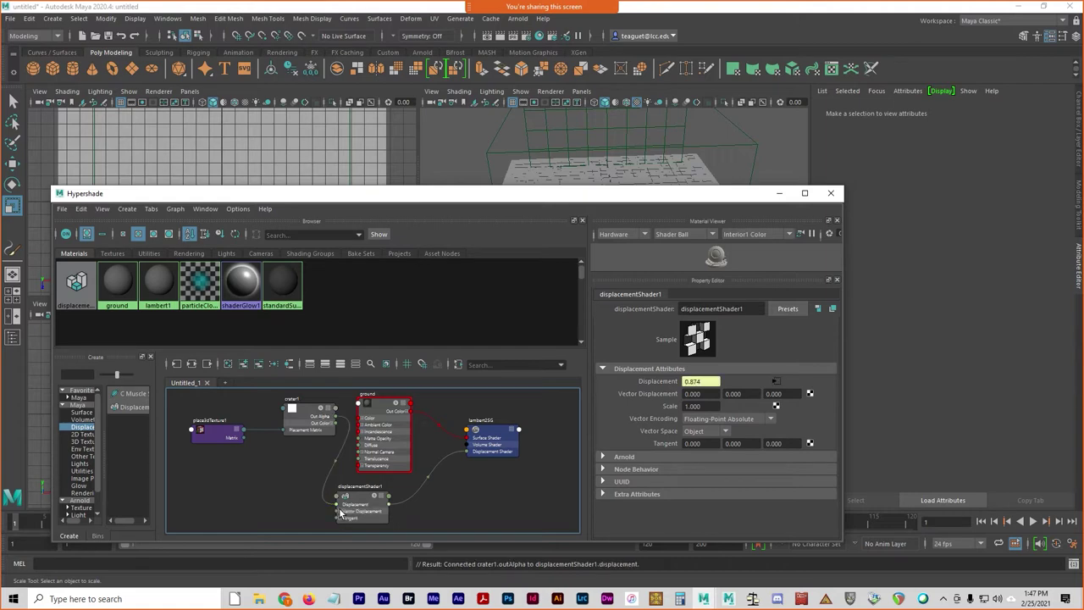
# - Render the current frame, showing the plane as rugged cratered terrain
pyautogui.click(623, 6)
pyautogui.moveTo(687, 197); pyautogui.dragTo(711, 306)
pyautogui.click(510, 38)
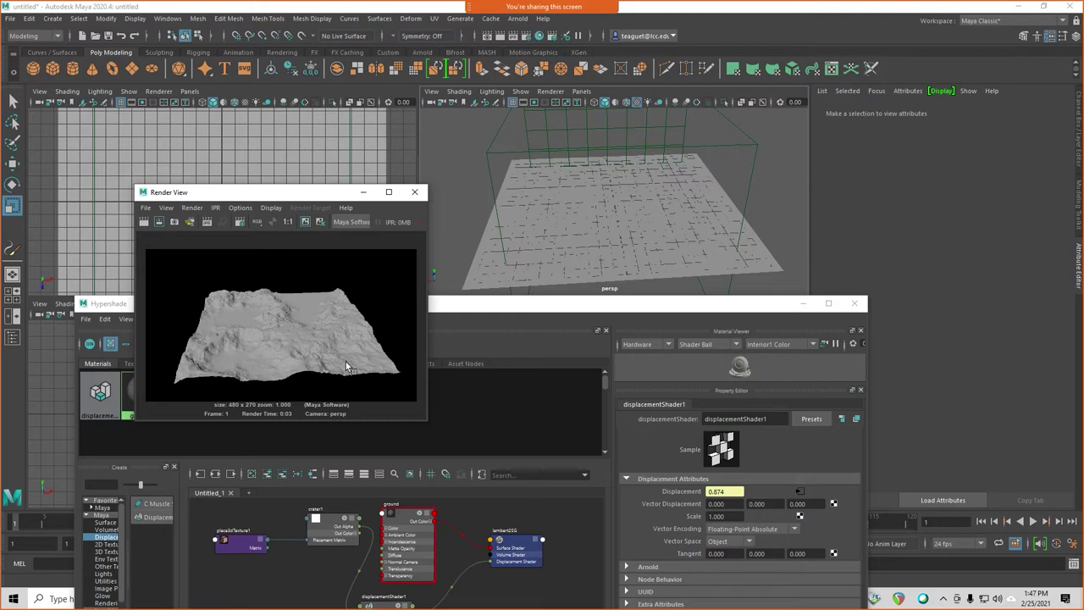
# - Close the render preview and rewire crater1's Out Alpha into Displacement, reading 0.874
pyautogui.click(414, 191)
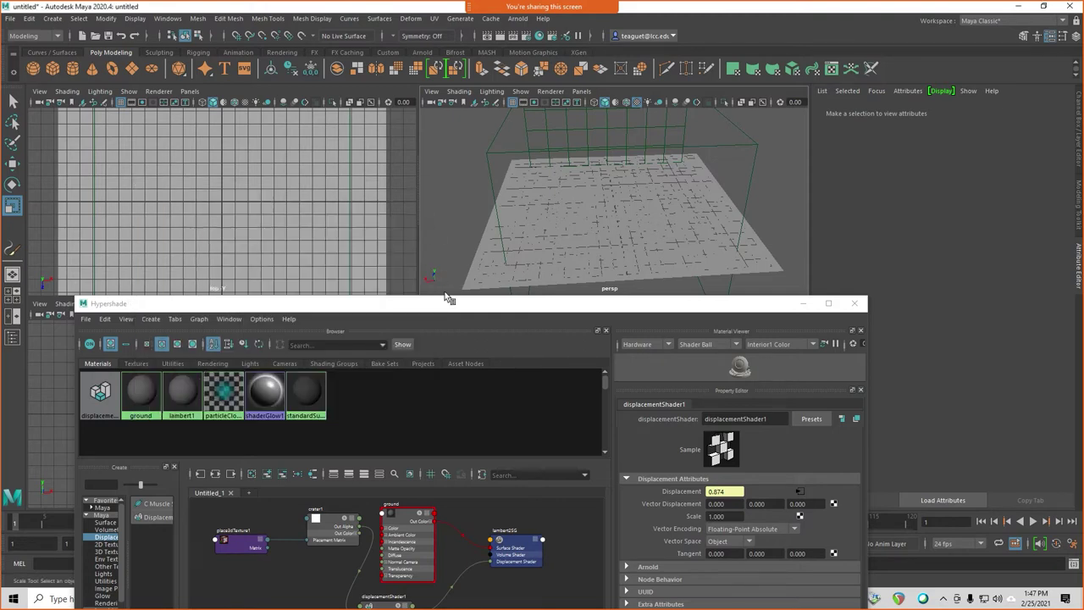
pyautogui.moveTo(464, 309); pyautogui.dragTo(436, 218)
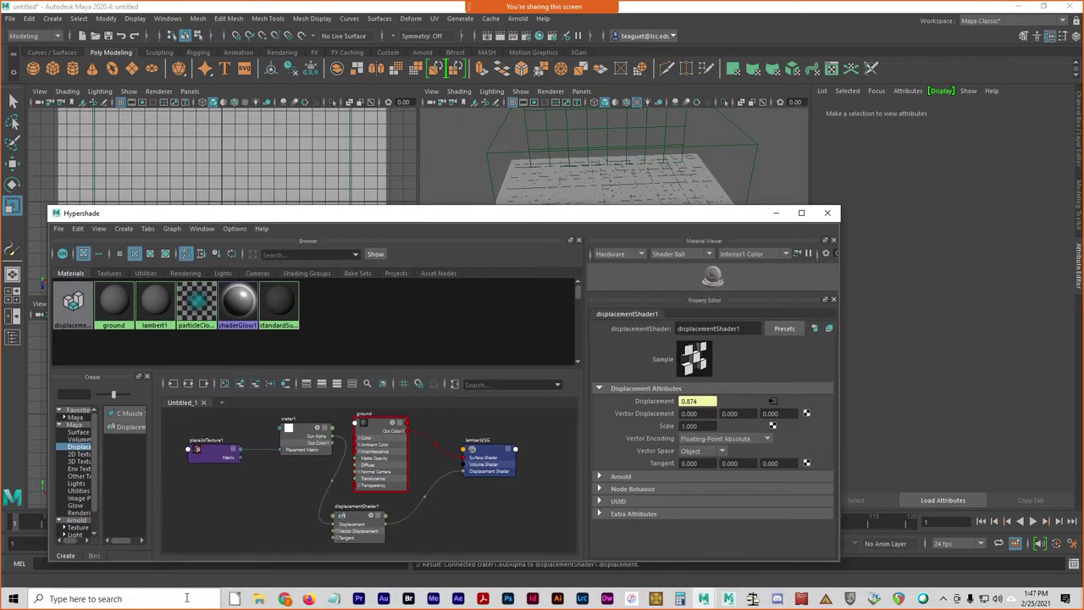
pyautogui.moveTo(292, 505)
pyautogui.mouseDown()
pyautogui.moveTo(319, 510)
pyautogui.moveTo(327, 492)
pyautogui.moveTo(347, 490)
pyautogui.mouseUp()
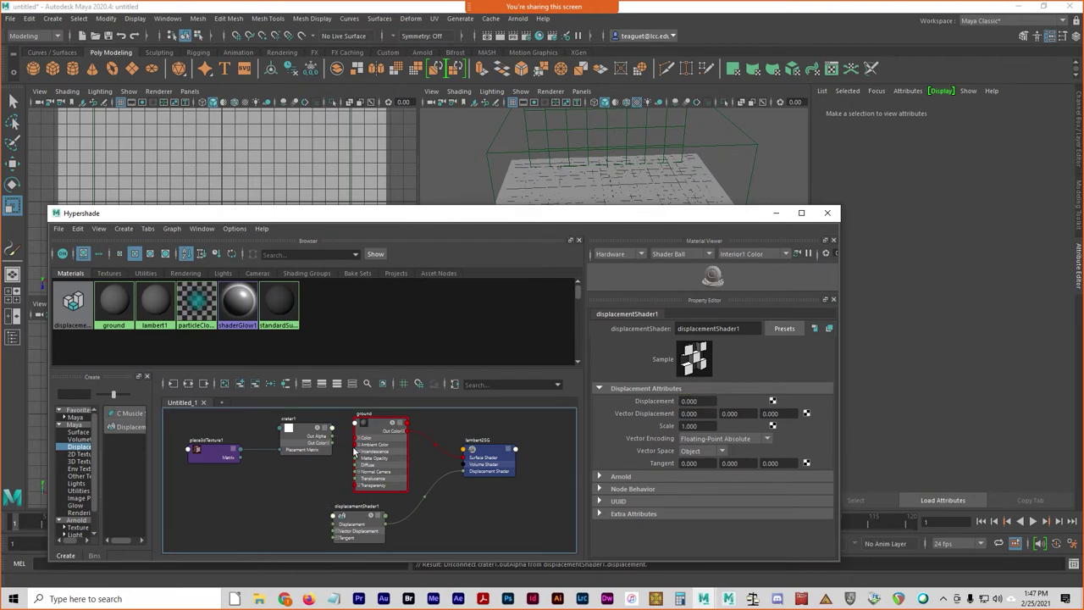
pyautogui.press('ctrl')
pyautogui.press('ctrl')
pyautogui.moveTo(333, 437); pyautogui.dragTo(335, 524)
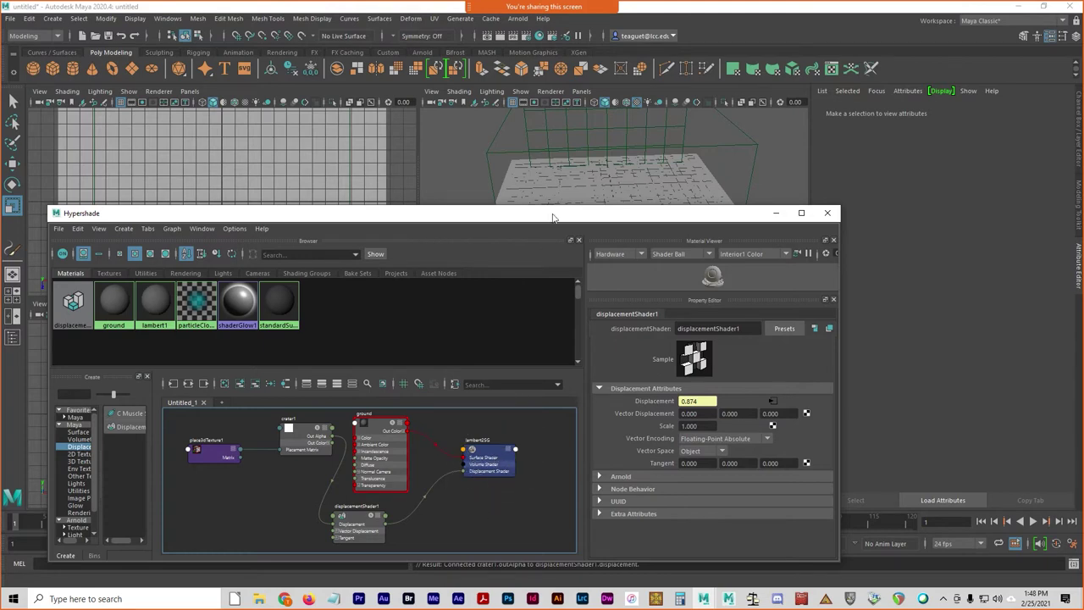
pyautogui.moveTo(553, 219); pyautogui.dragTo(581, 235)
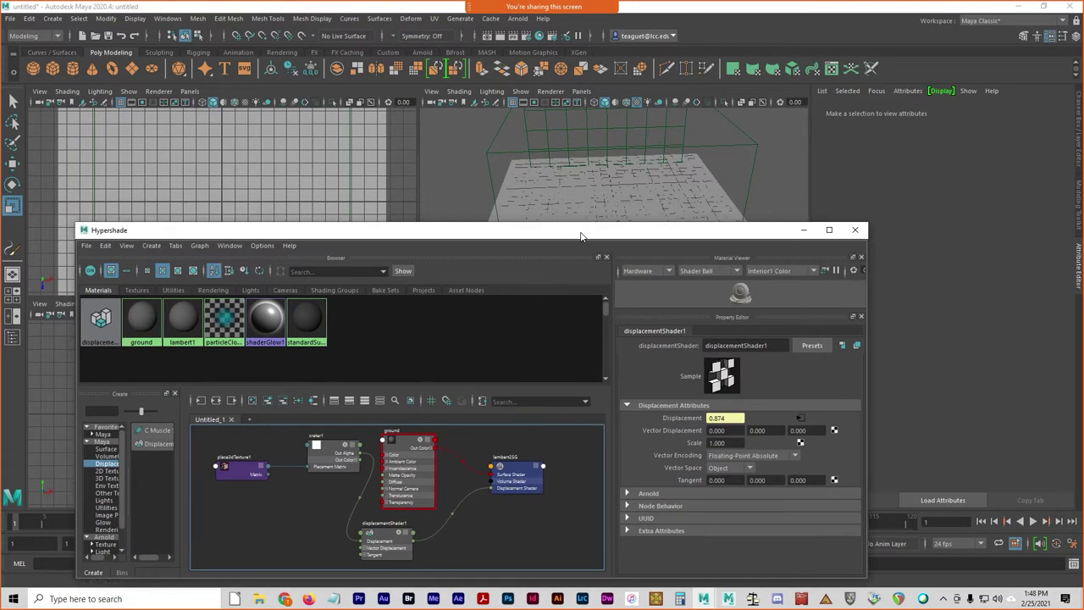
# - Check crater1's Alpha Gain, close the Hypershade, expand Color Balance and deselect everything
pyautogui.click(338, 453)
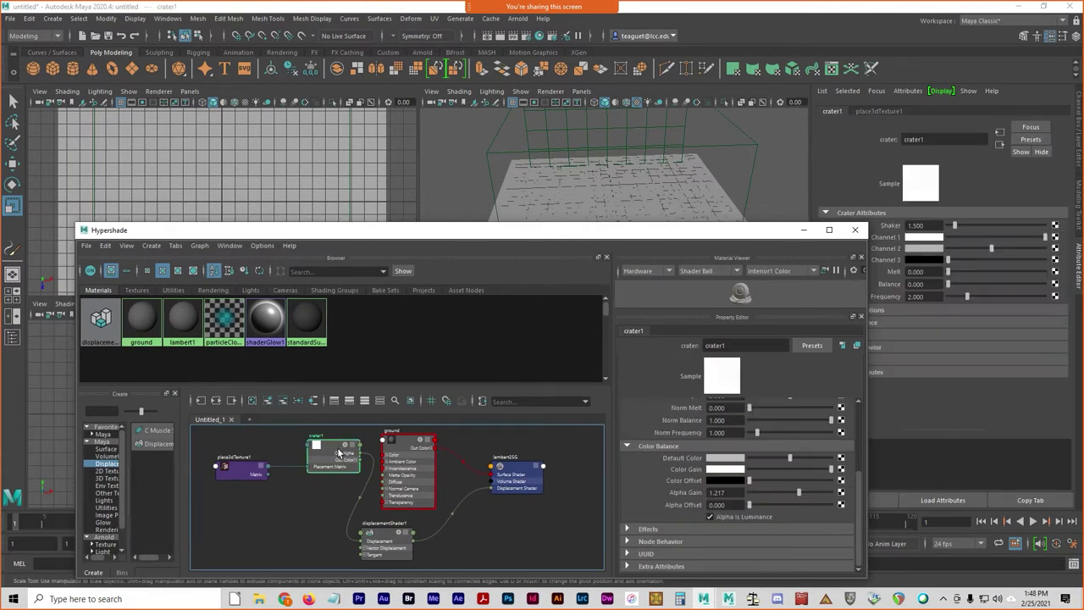
pyautogui.click(721, 521)
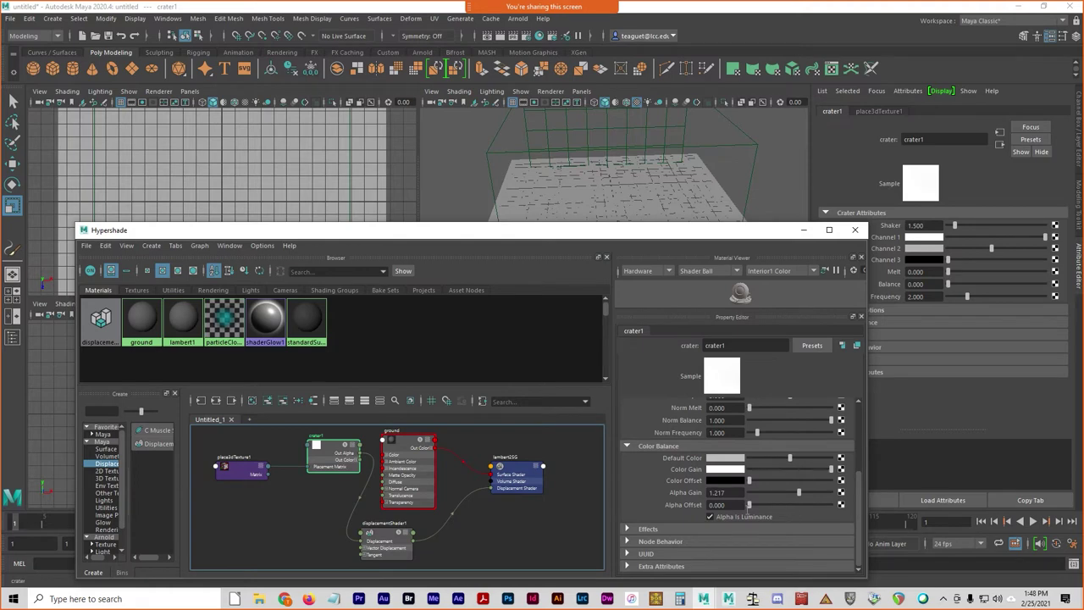
pyautogui.click(731, 493)
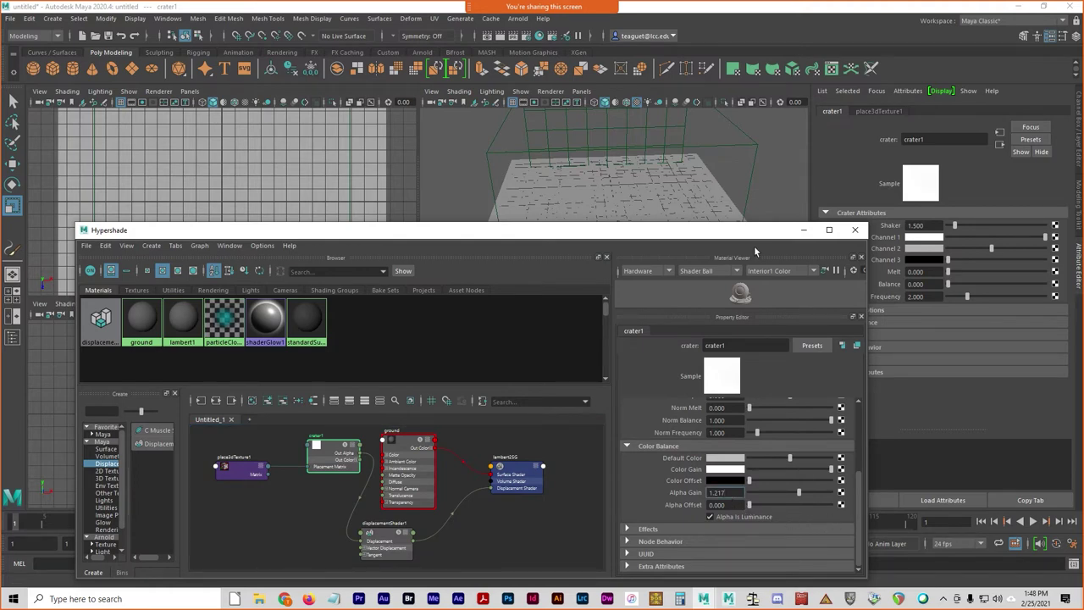
pyautogui.click(855, 230)
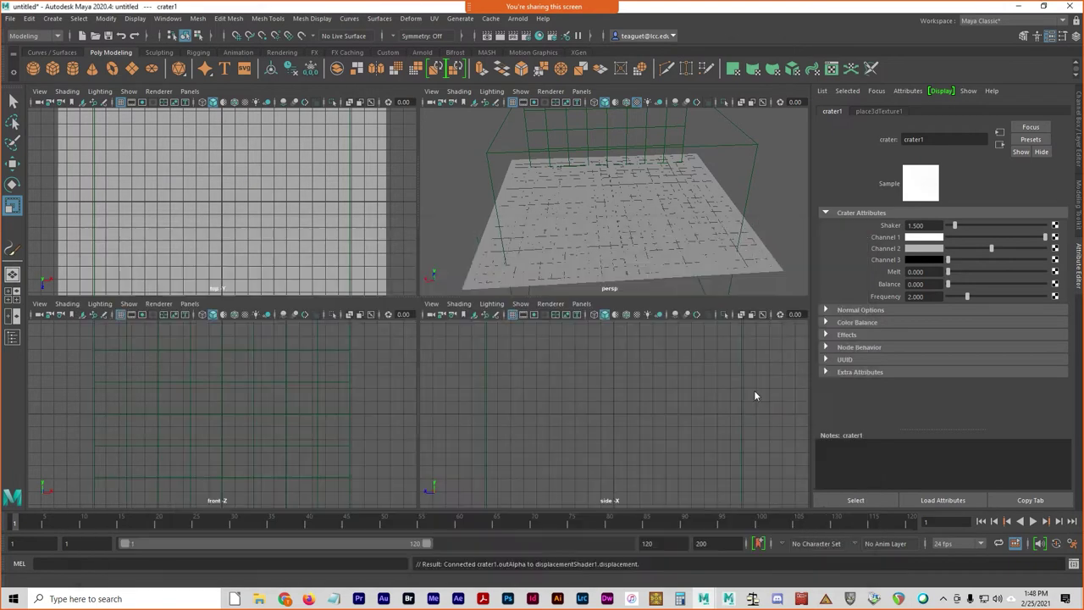
pyautogui.click(827, 322)
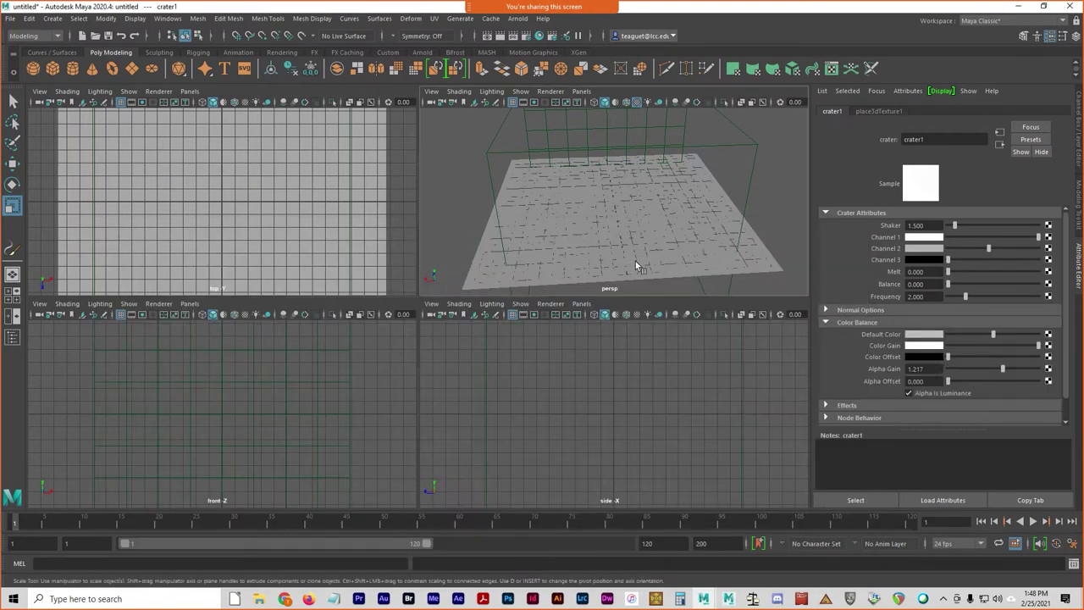
pyautogui.click(484, 200)
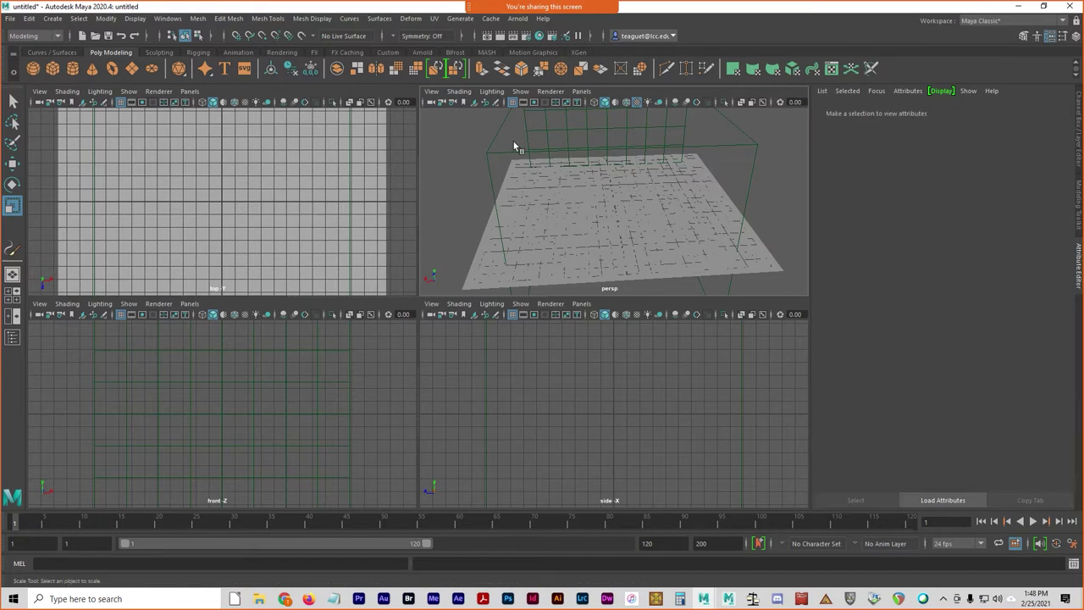
# - Render the crater terrain, show the plane's ground Lambert attributes, and bring up the Windows editors list
pyautogui.click(509, 44)
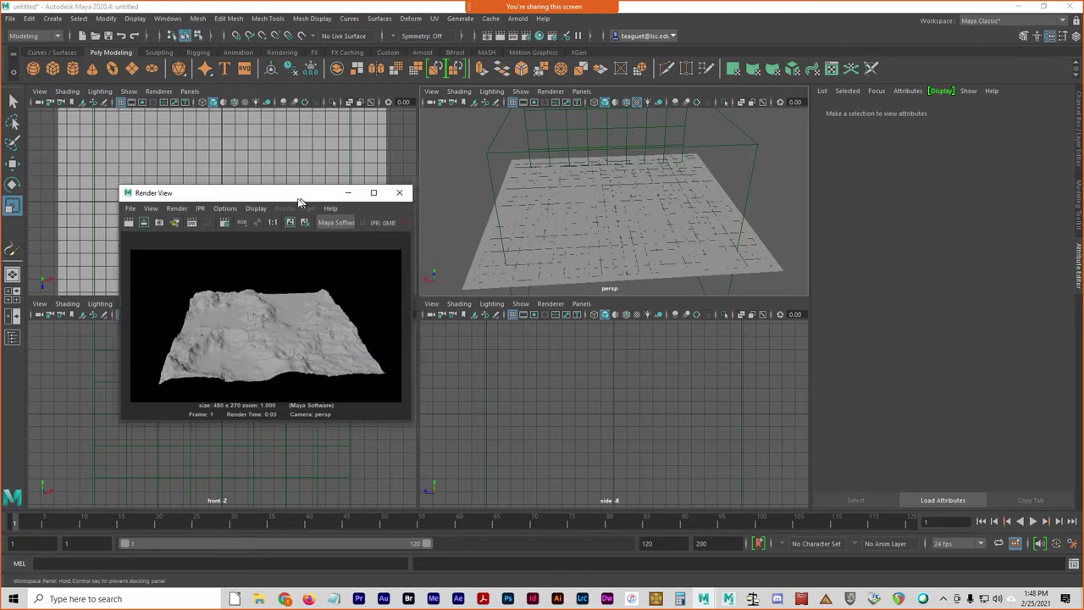
pyautogui.click(502, 254)
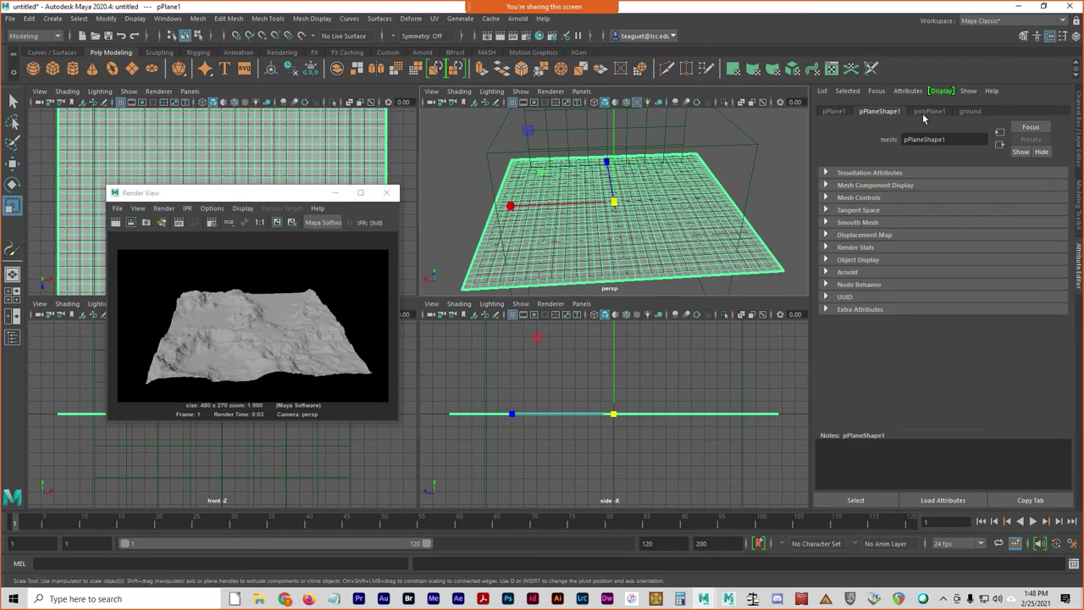
pyautogui.click(972, 111)
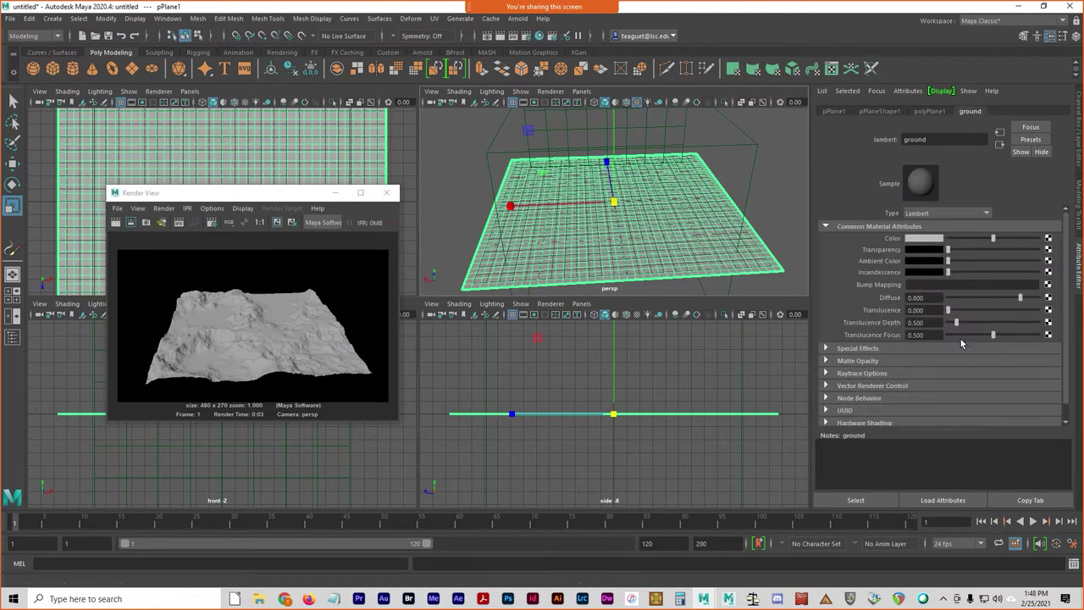
pyautogui.scroll(-1, 961, 311)
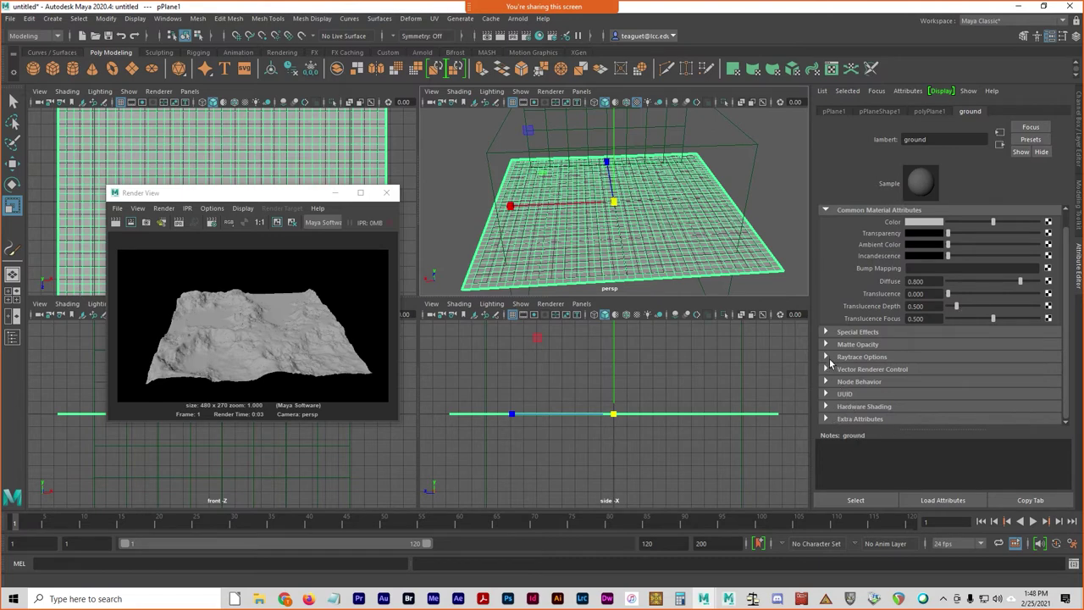
pyautogui.click(168, 17)
pyautogui.moveTo(202, 84)
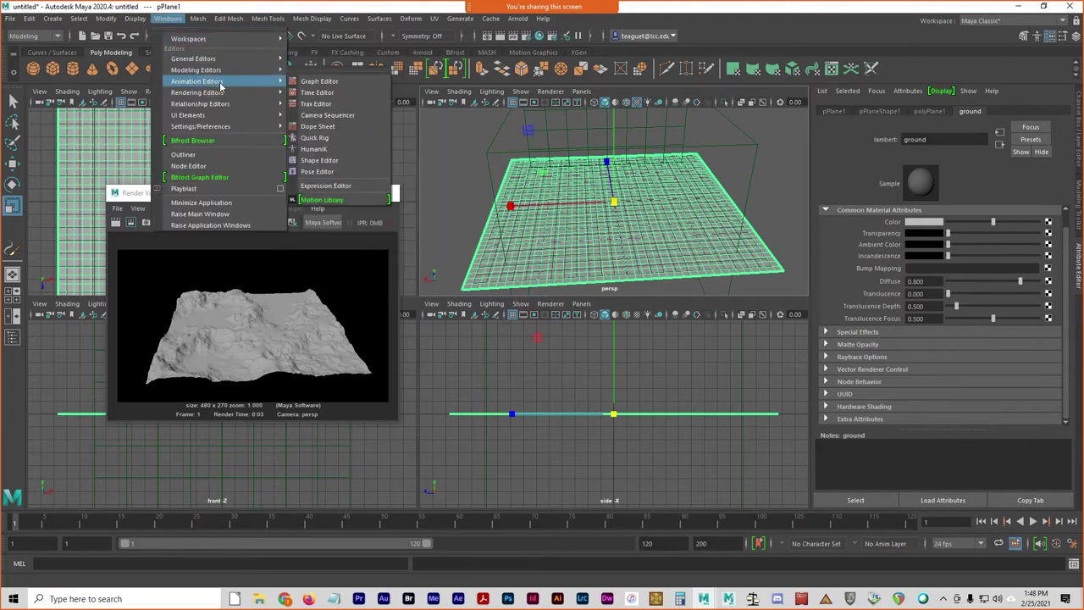
# - In Hypershade, raise crater1's Color Balance Alpha Gain from 1.273 to 1.608, then dock the editor
pyautogui.click(347, 117)
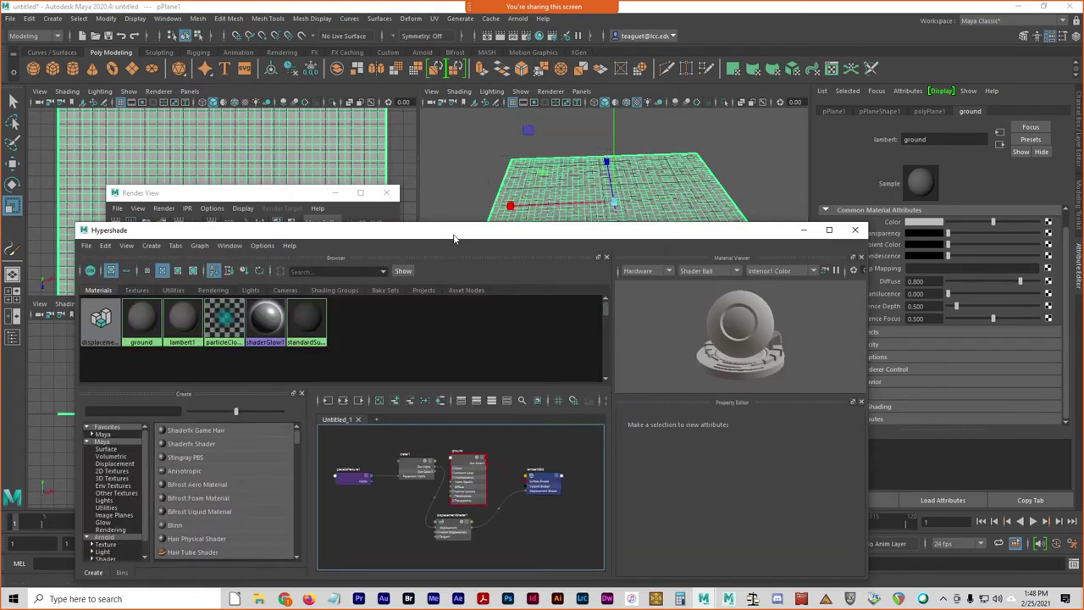
pyautogui.moveTo(471, 230); pyautogui.dragTo(519, 147)
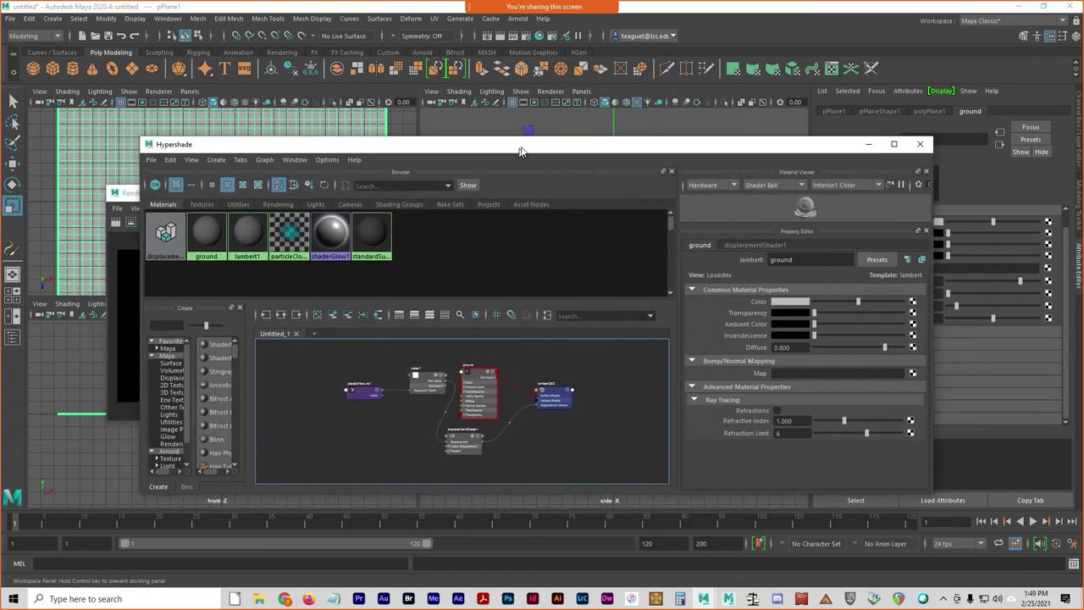
pyautogui.click(433, 380)
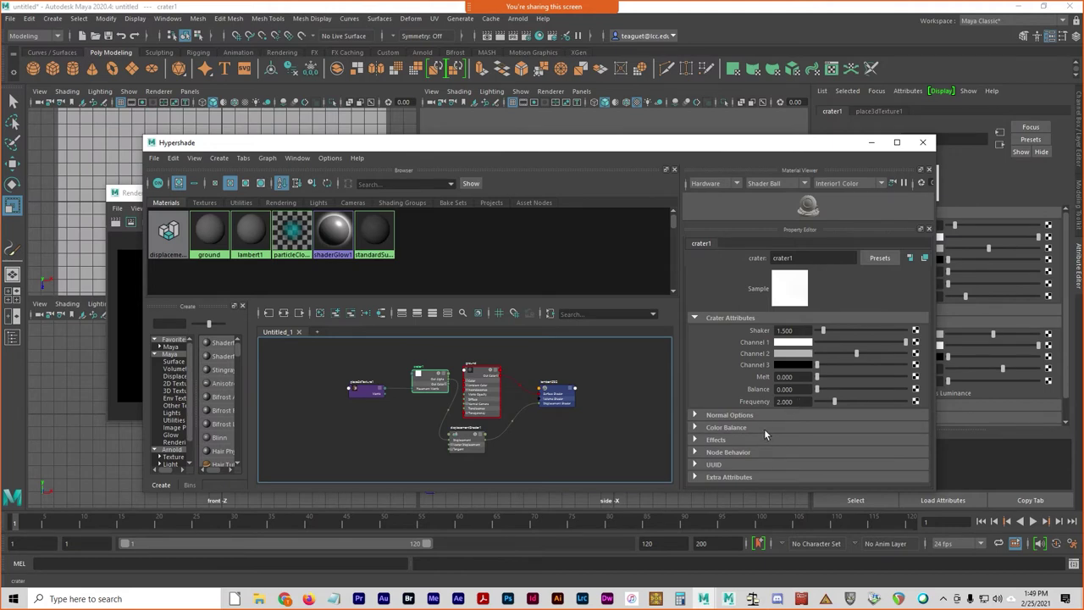
pyautogui.click(703, 428)
pyautogui.scroll(-2, 754, 455)
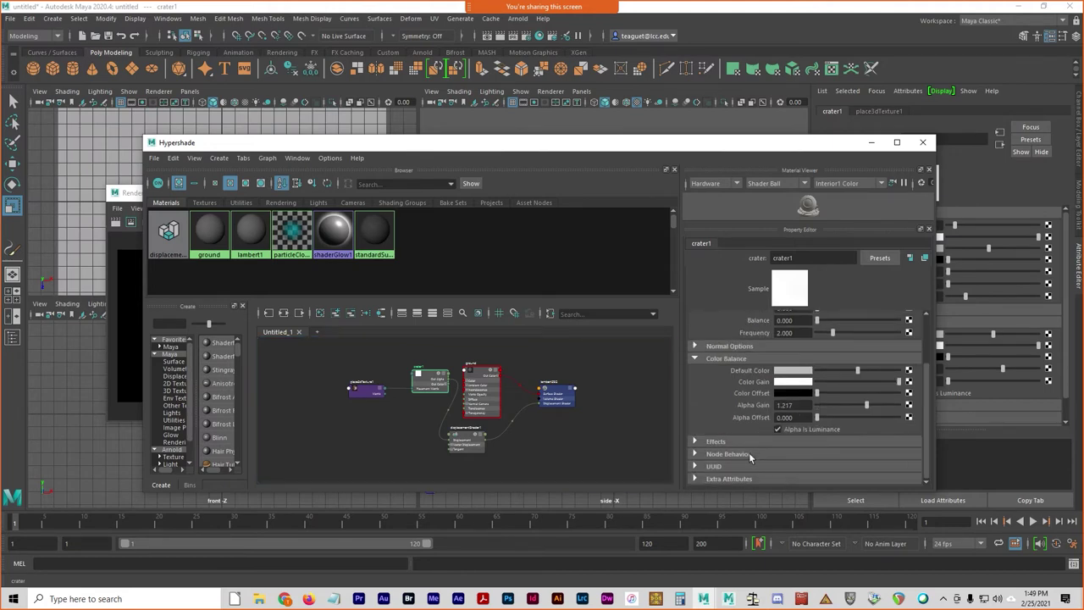
pyautogui.moveTo(876, 417)
pyautogui.mouseDown()
pyautogui.moveTo(888, 417)
pyautogui.moveTo(883, 409)
pyautogui.mouseUp()
pyautogui.moveTo(619, 152); pyautogui.dragTo(940, 178)
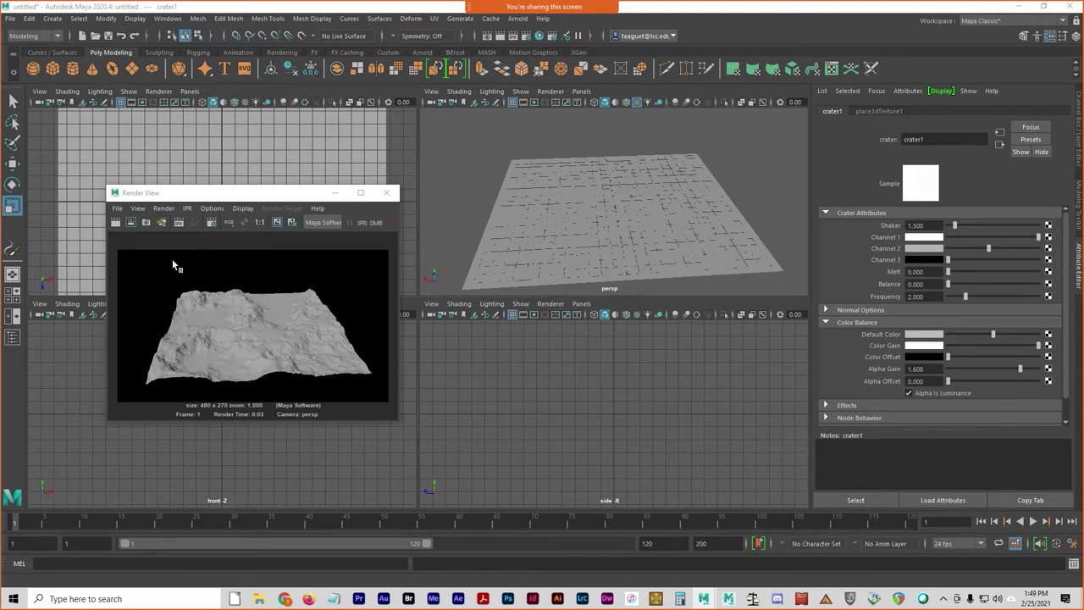
# - Re-render the terrain, nudge crater1's Alpha Gain just below 1.608, and reselect the ground plane
pyautogui.click(116, 223)
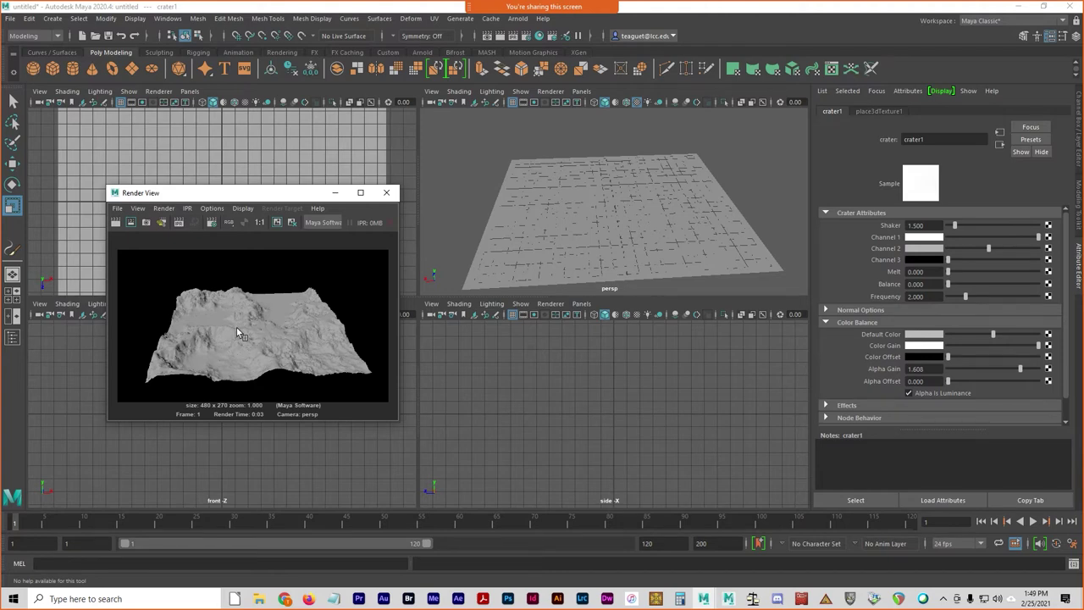
pyautogui.click(623, 222)
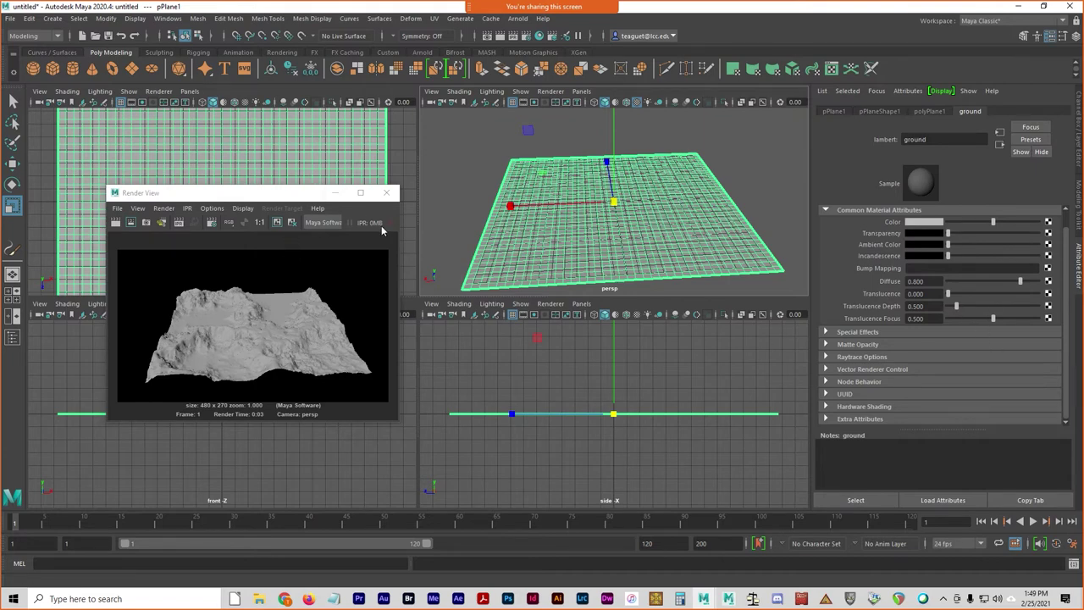
pyautogui.hotkey('ctrl', 'z')
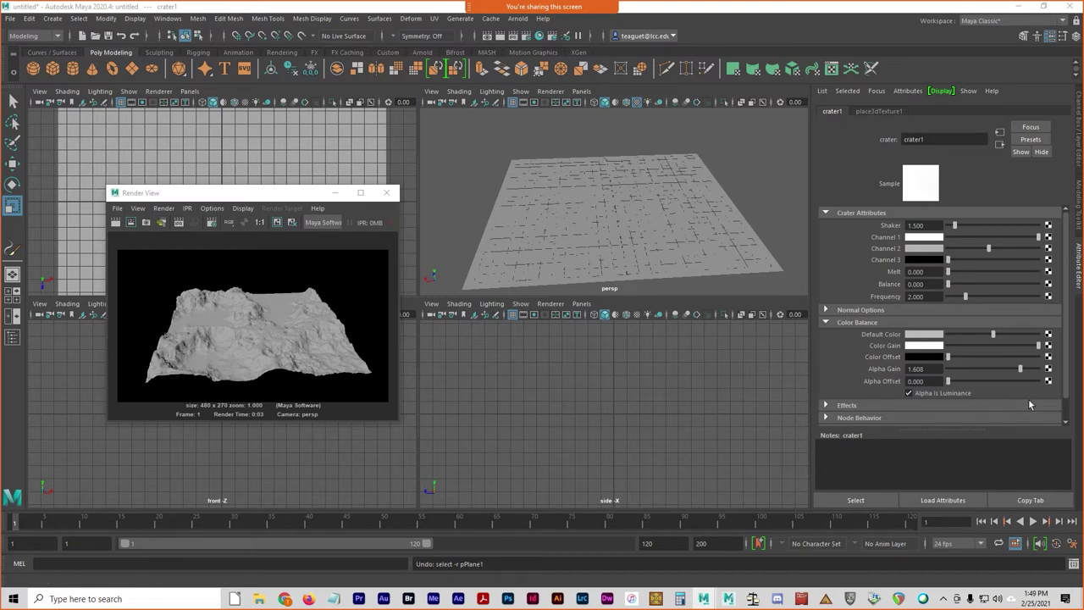
pyautogui.moveTo(1020, 371); pyautogui.dragTo(1016, 371)
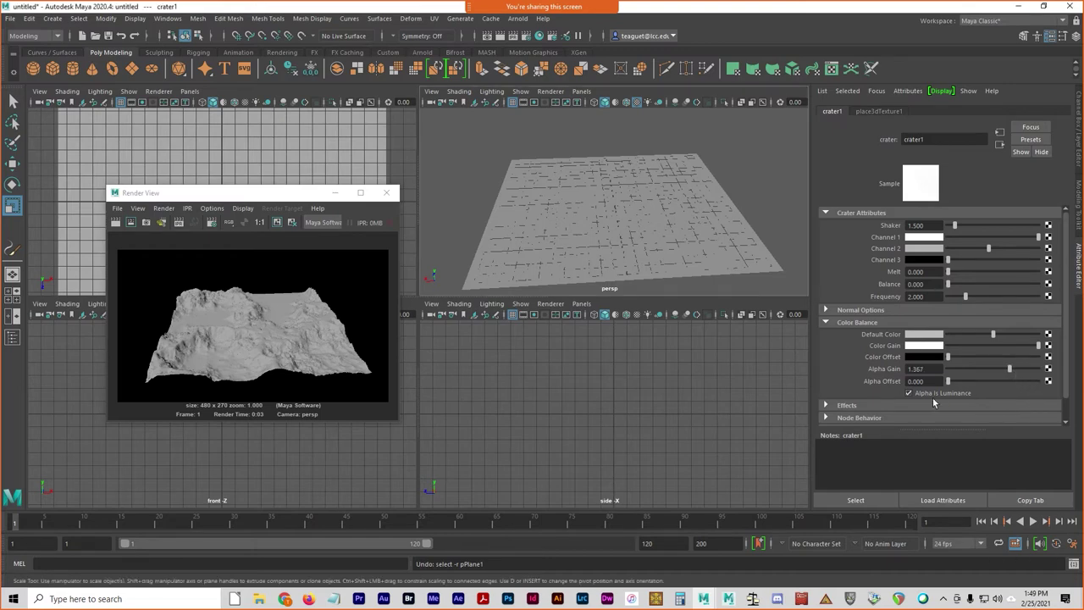
pyautogui.click(574, 223)
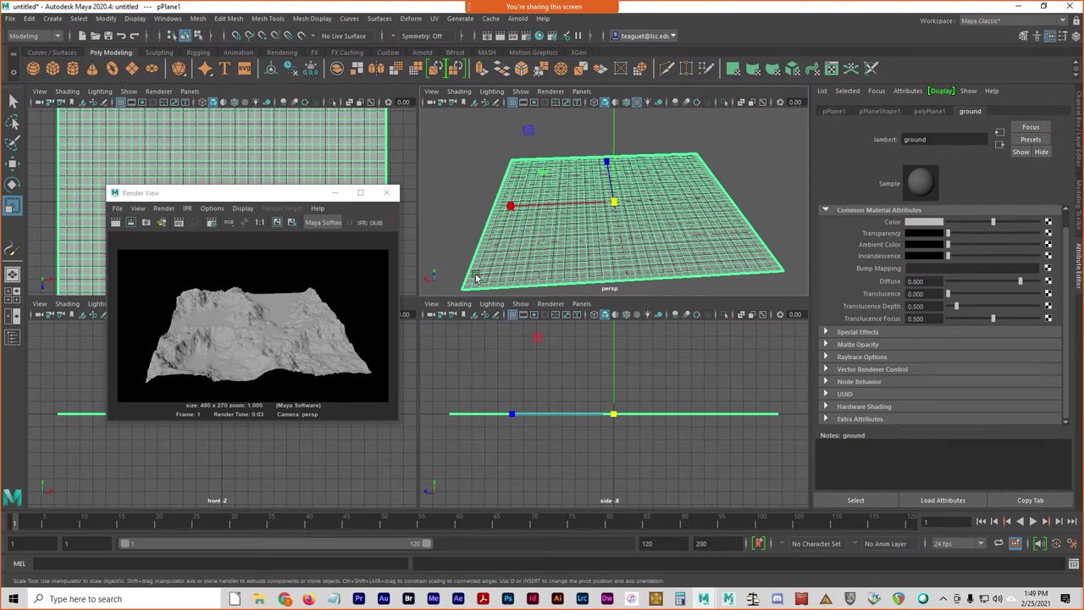
pyautogui.click(105, 19)
# - Save the scene as displ.ma in the Arts235_Rigging project's scenes folder
pyautogui.click(104, 9)
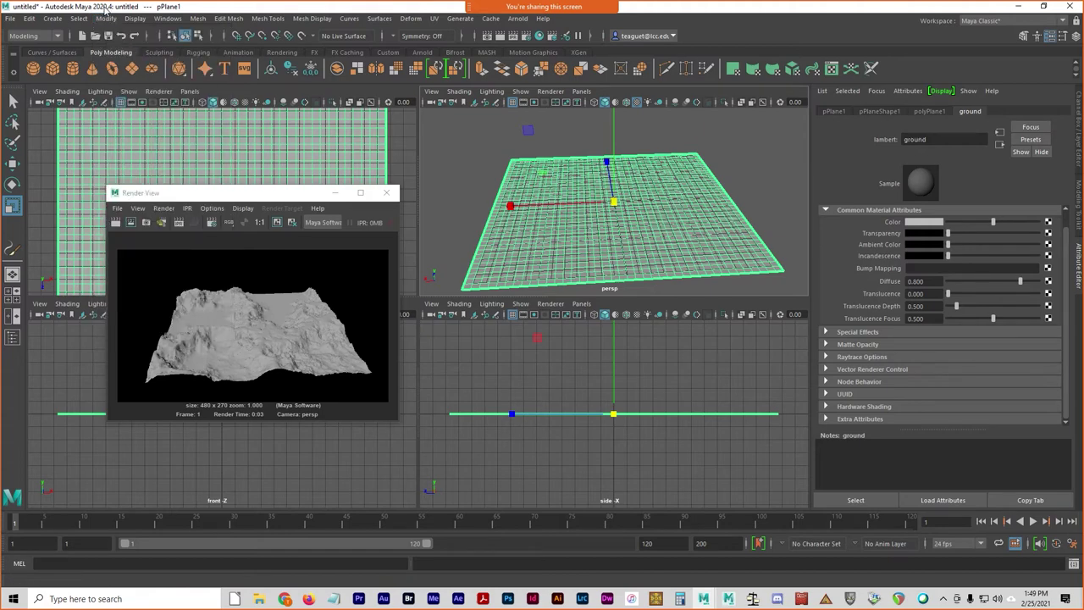
pyautogui.click(10, 19)
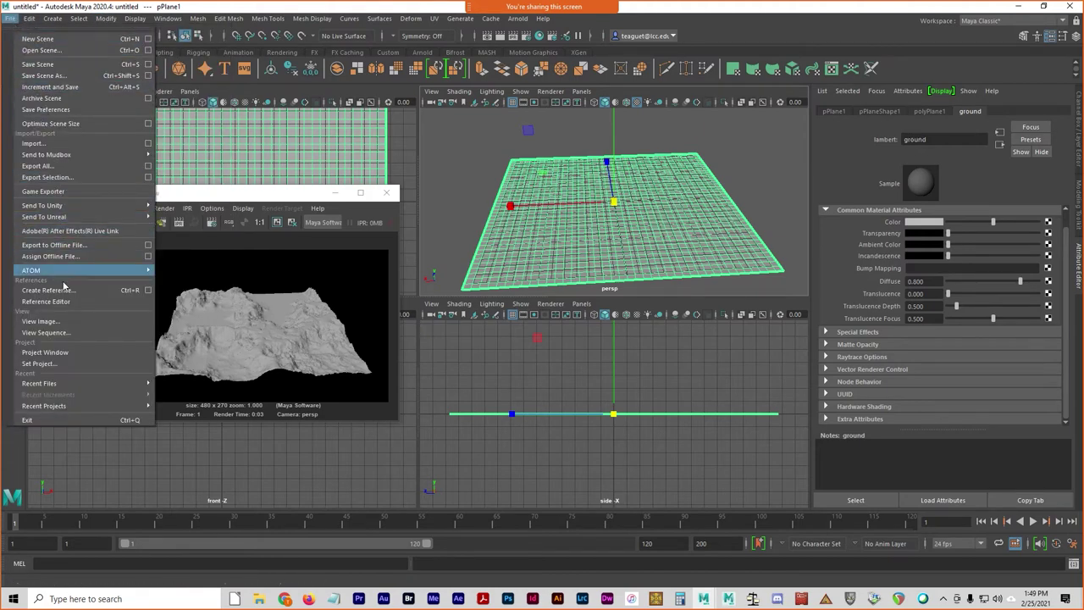
pyautogui.click(76, 77)
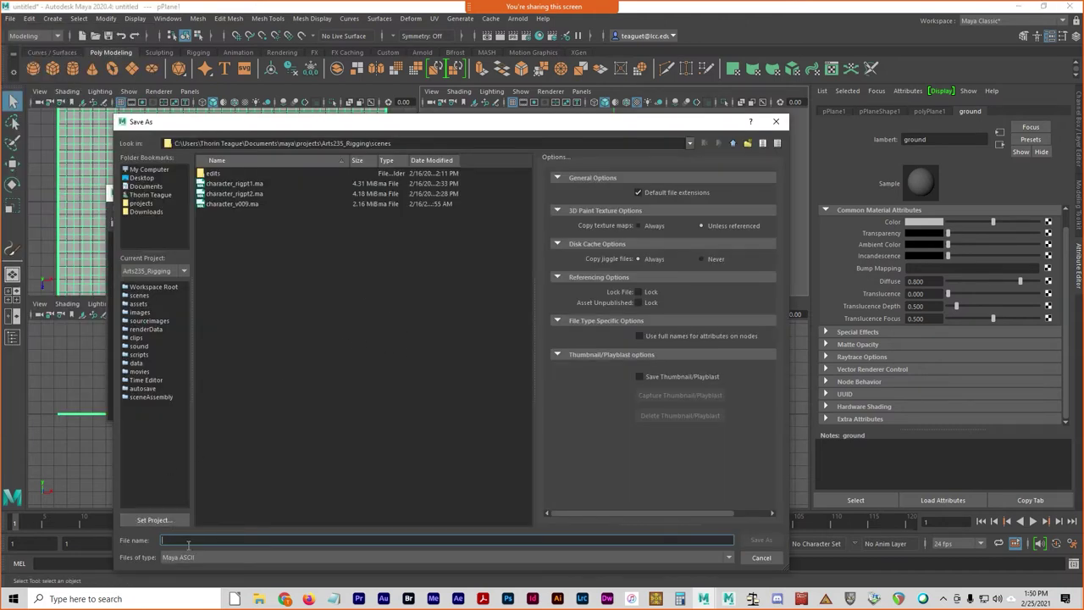
pyautogui.write('ch')
pyautogui.press('Return')
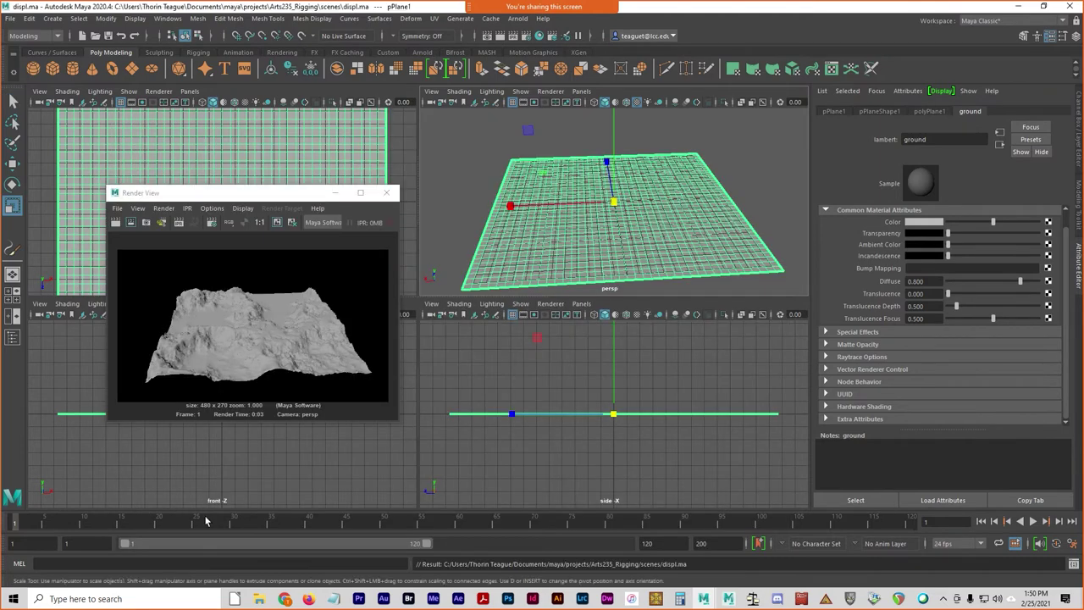
pyautogui.click(106, 19)
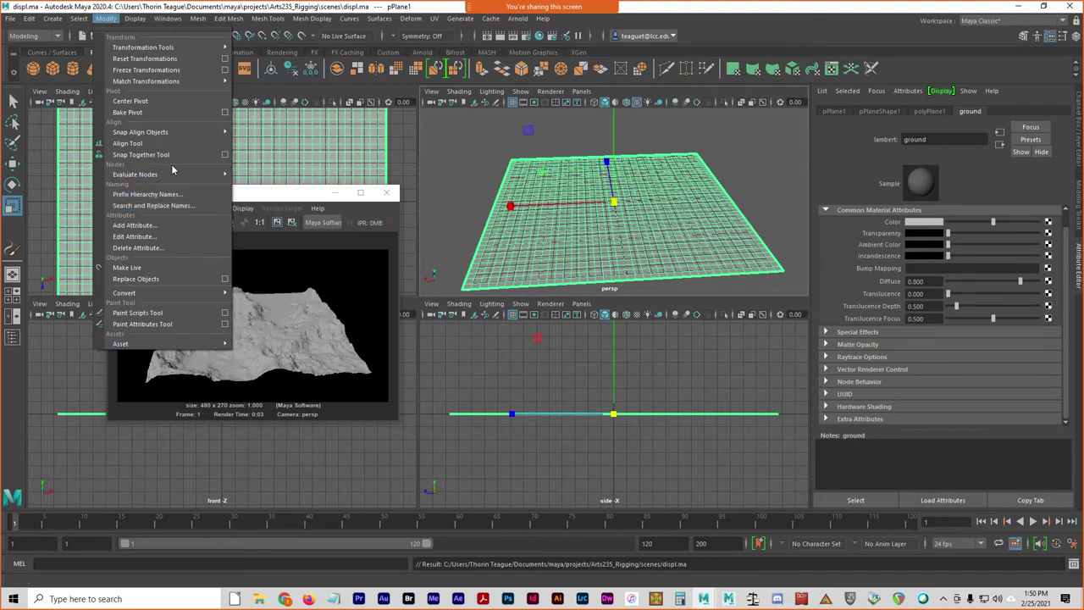
# - Convert the plane's crater displacement to polygons and select the new pPlane1_displacement1 mesh
pyautogui.moveTo(195, 294)
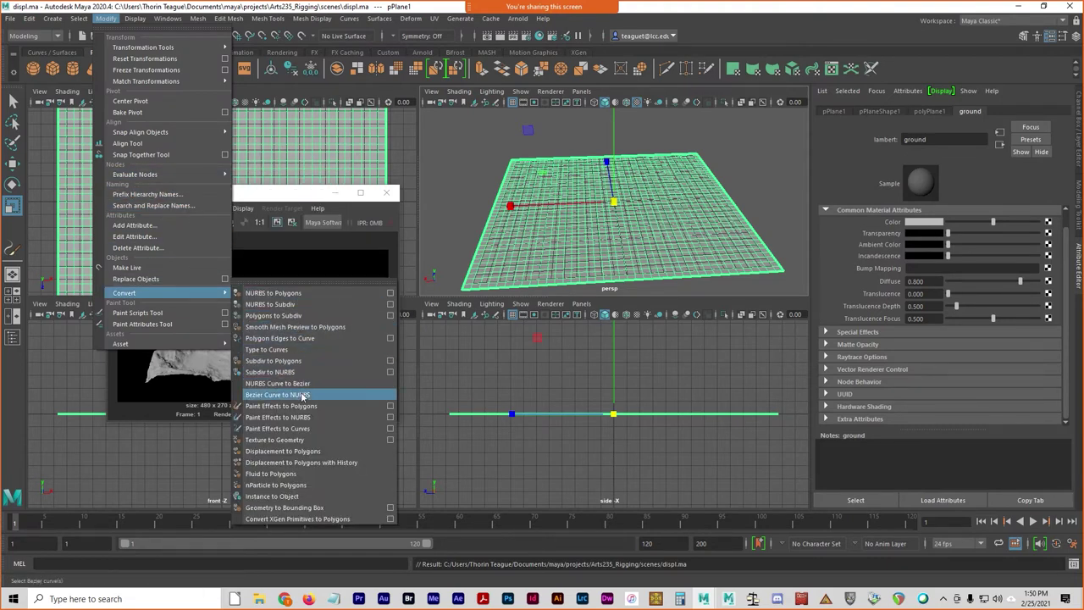
pyautogui.click(303, 452)
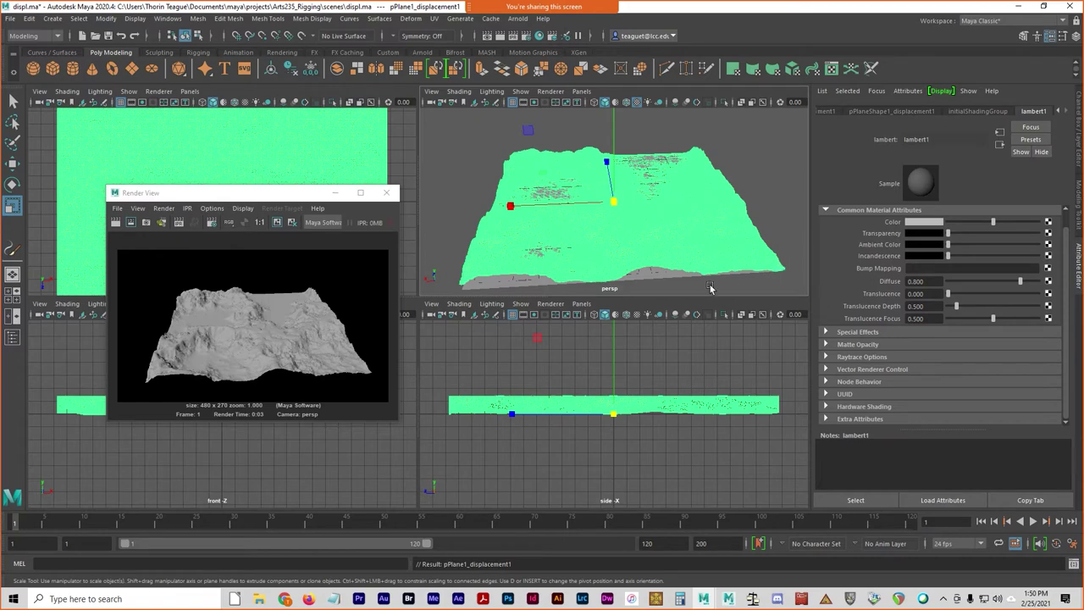
pyautogui.click(531, 288)
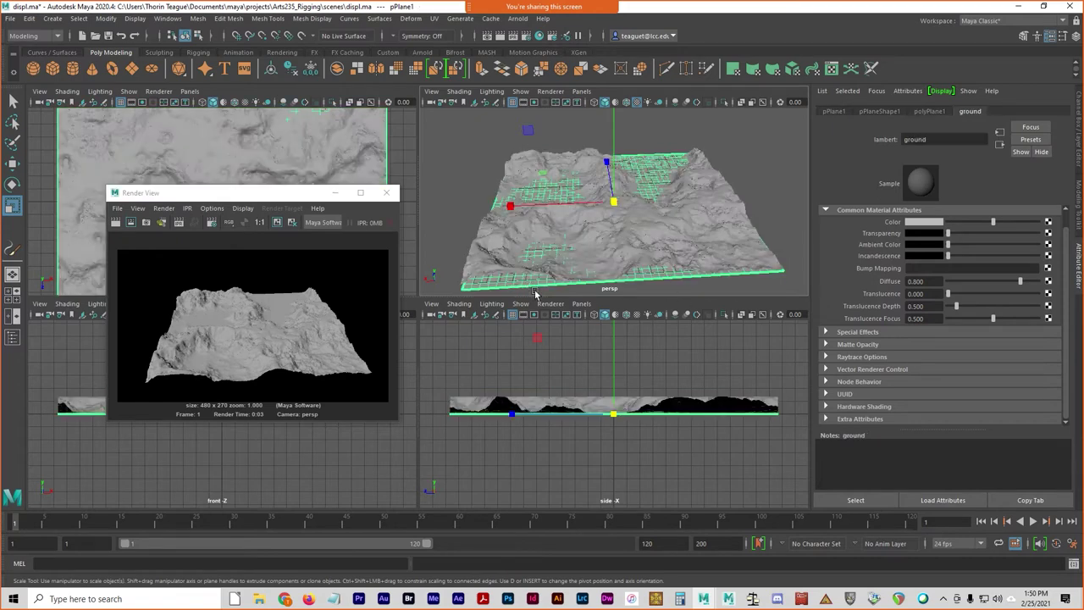
pyautogui.click(550, 292)
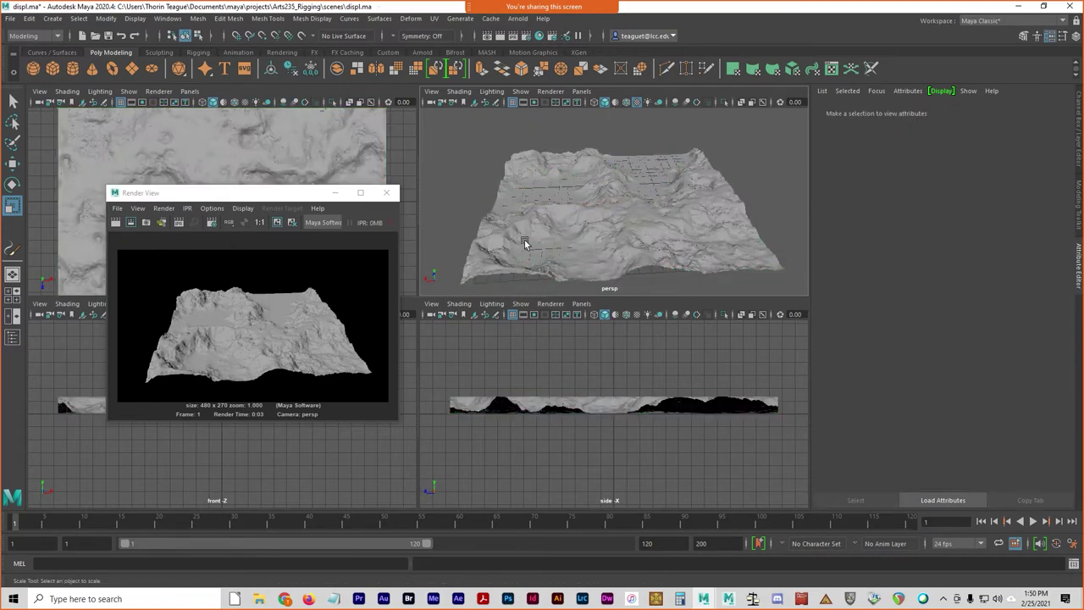
pyautogui.scroll(5, 524, 244)
pyautogui.keyDown('alt'); pyautogui.moveTo(524, 244); pyautogui.dragTo(571, 211, button='middle'); pyautogui.keyUp('alt')
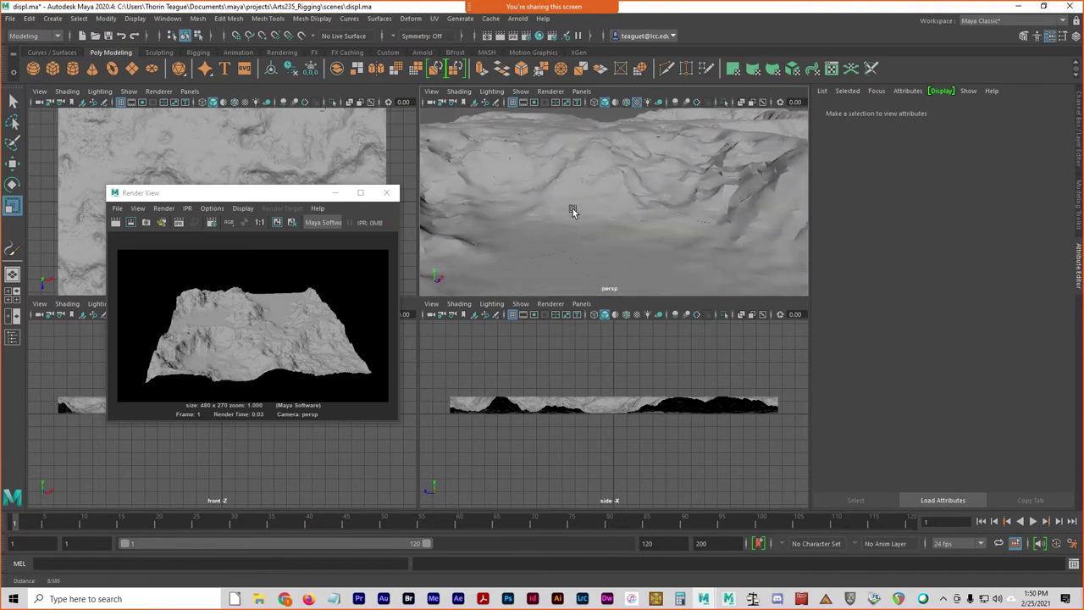
pyautogui.click(693, 163)
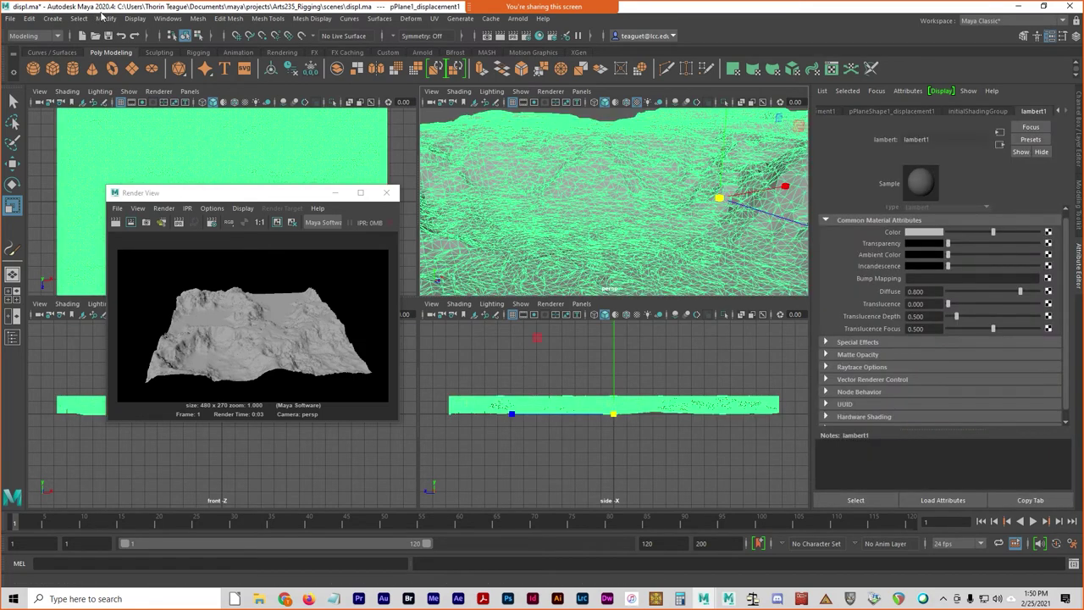
# - Apply Mesh > Smooth to the converted pPlane1_displacement1 terrain mesh
pyautogui.click(227, 19)
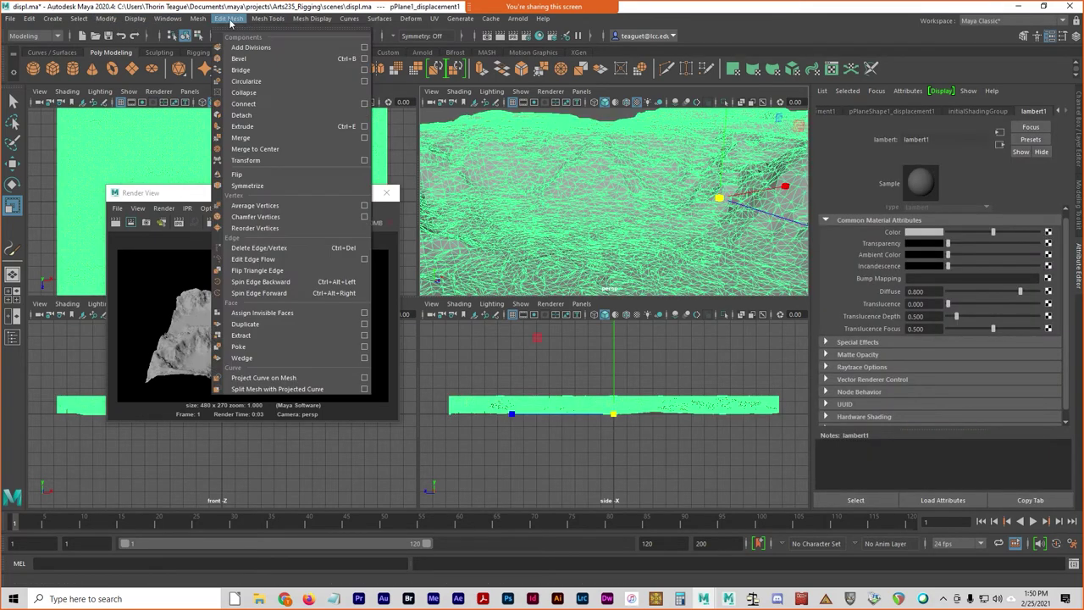
pyautogui.moveTo(205, 21)
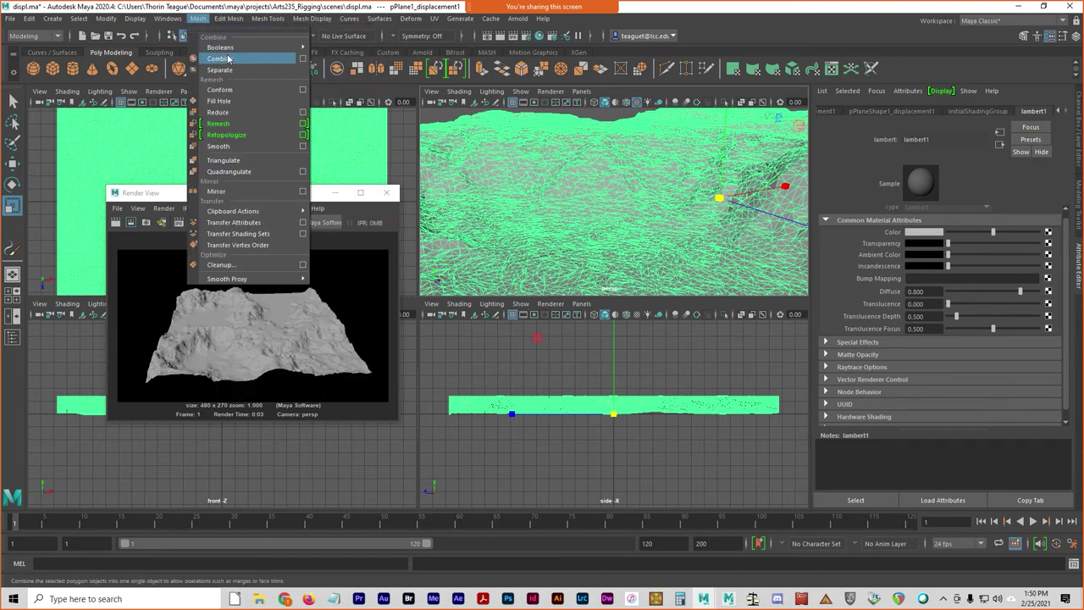
pyautogui.click(246, 146)
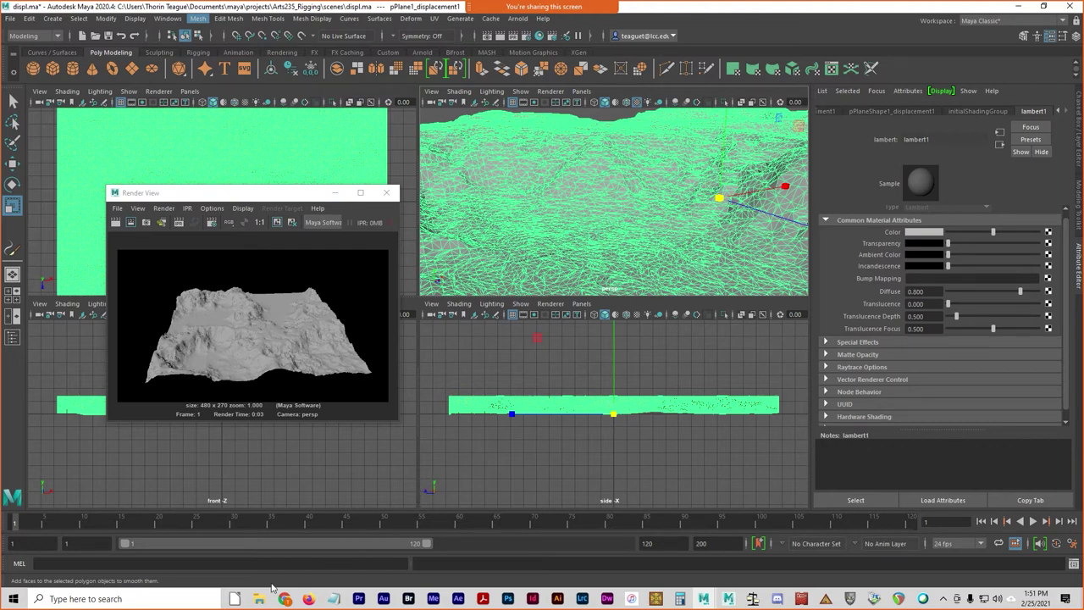
# - Bring the Chrome window in front of Maya and move it to the top left of the screen
pyautogui.moveTo(284, 599)
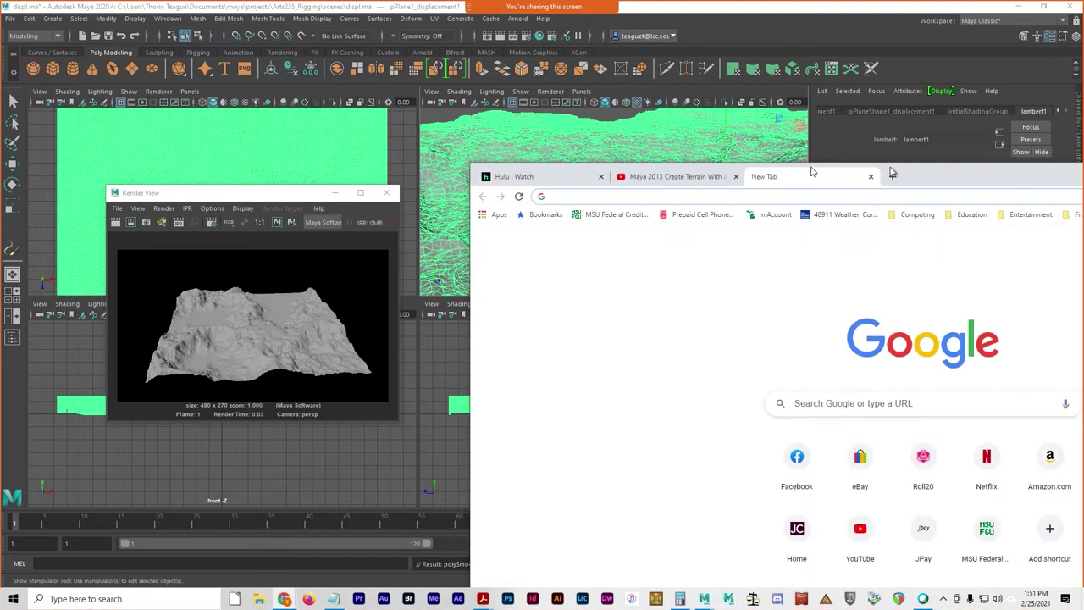
pyautogui.moveTo(811, 170); pyautogui.dragTo(454, 31)
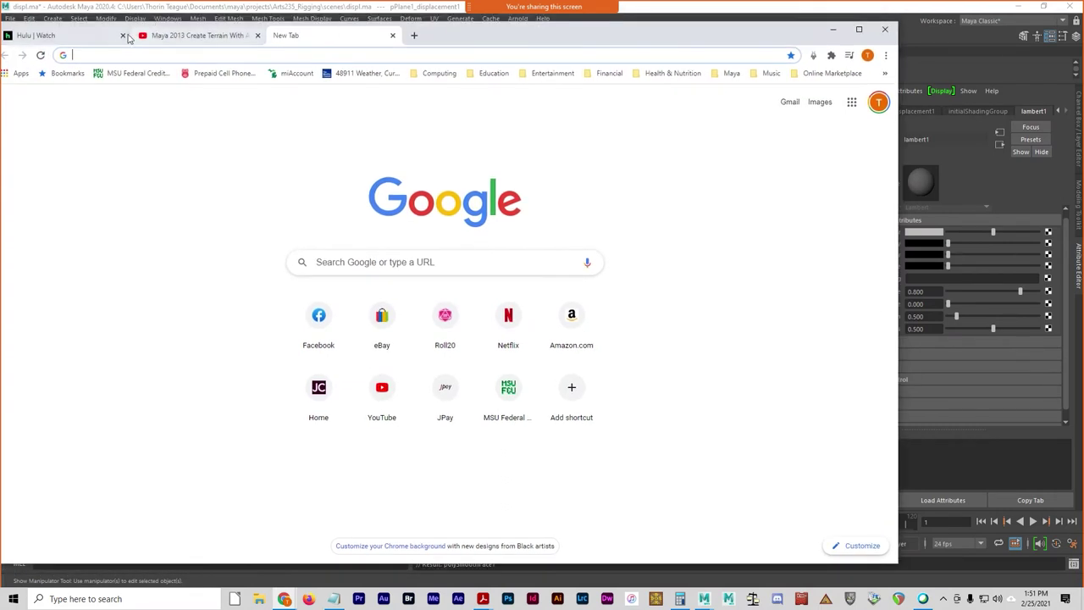
# - Close the Hulu tab and search Google for 'seamless ground texture'
pyautogui.click(123, 36)
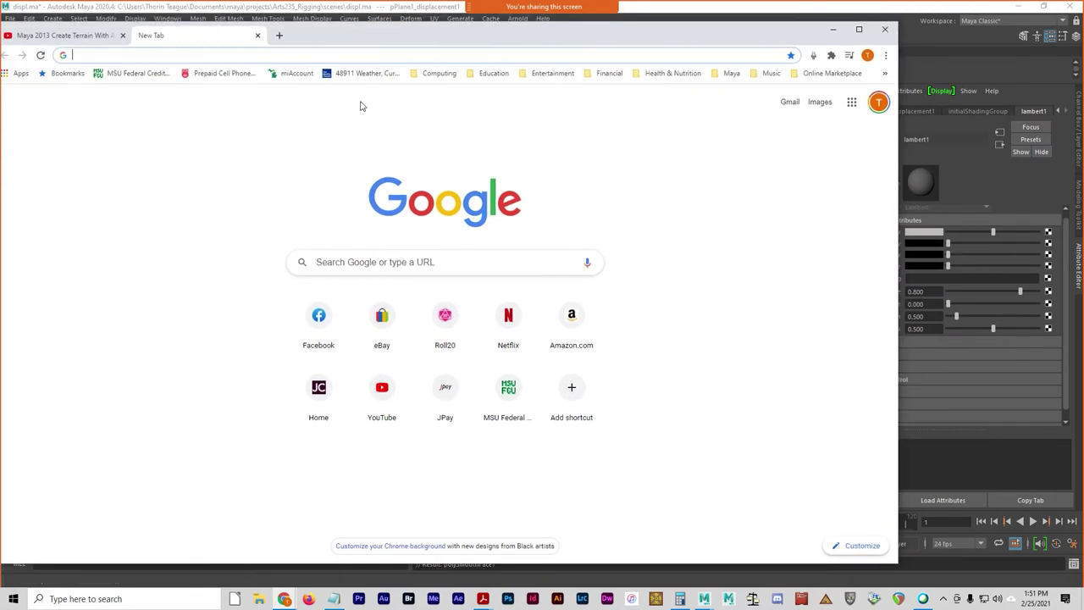
pyautogui.click(348, 54)
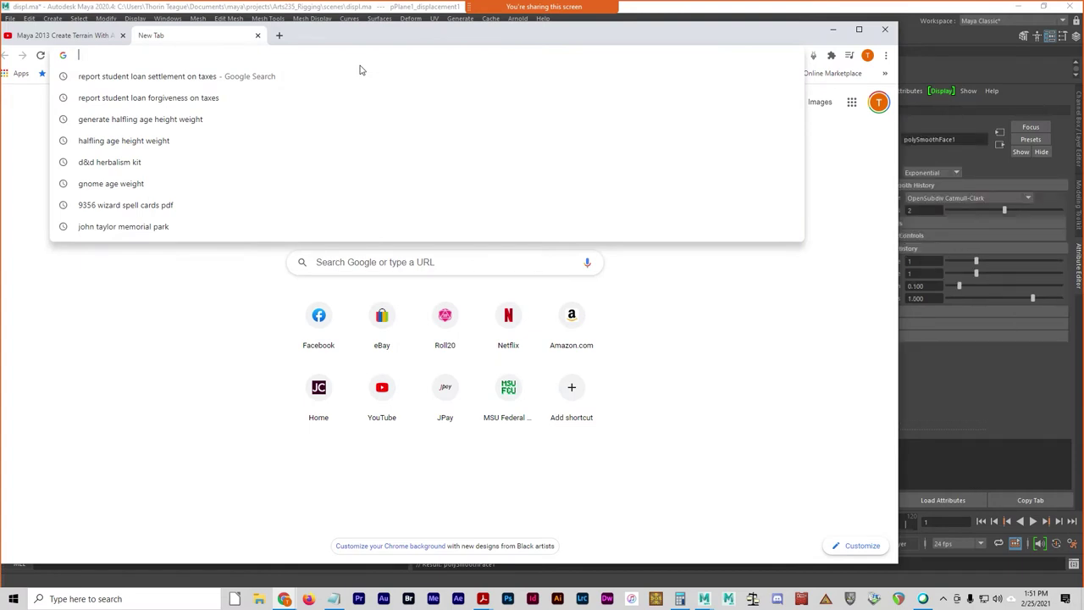
pyautogui.write('seamless ')
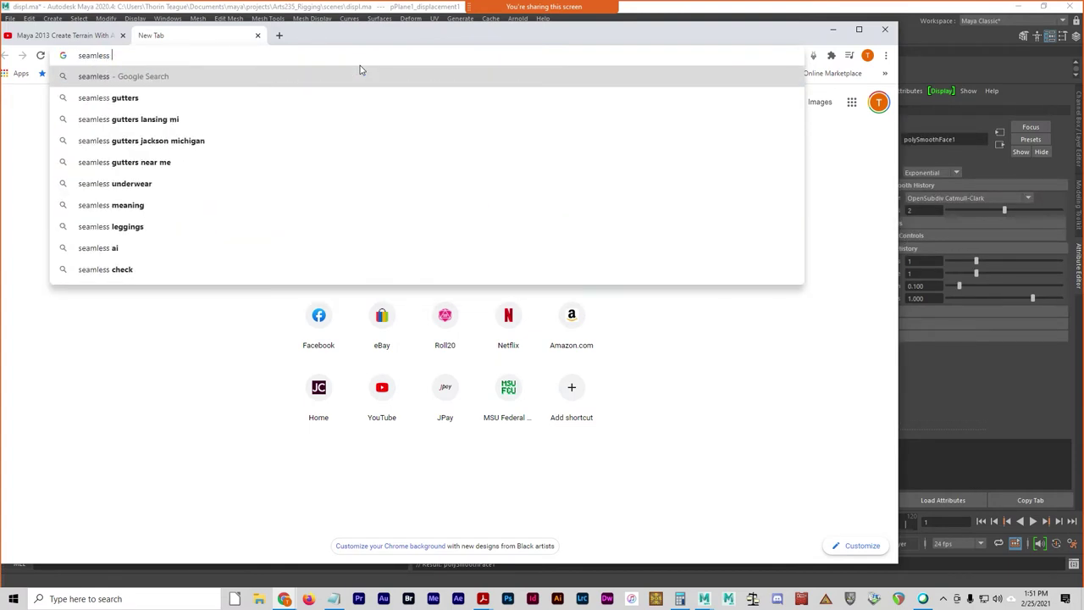
pyautogui.write('ground texture')
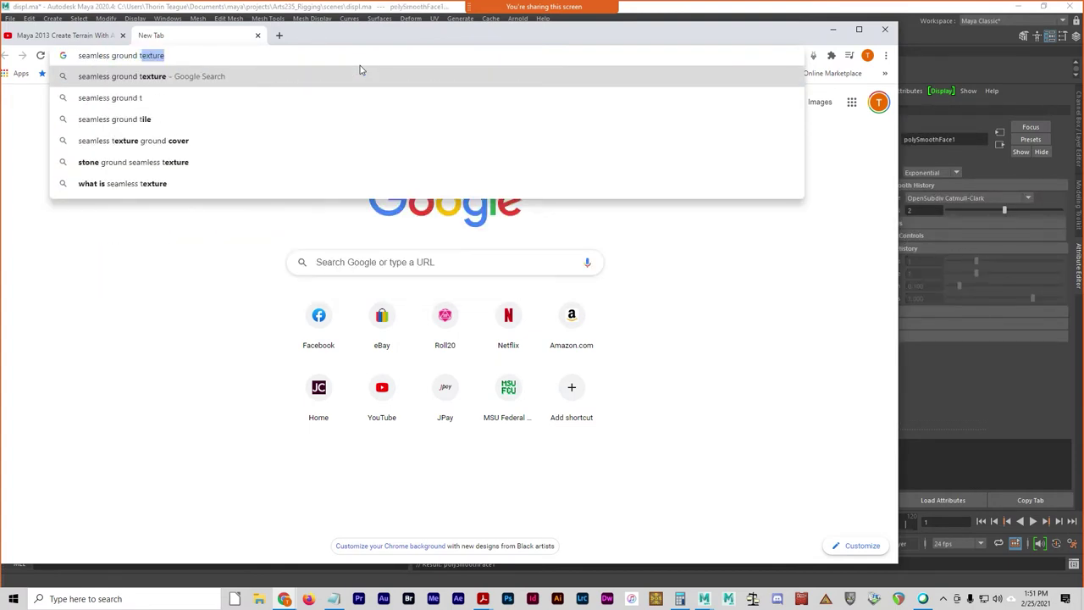
pyautogui.press('Return')
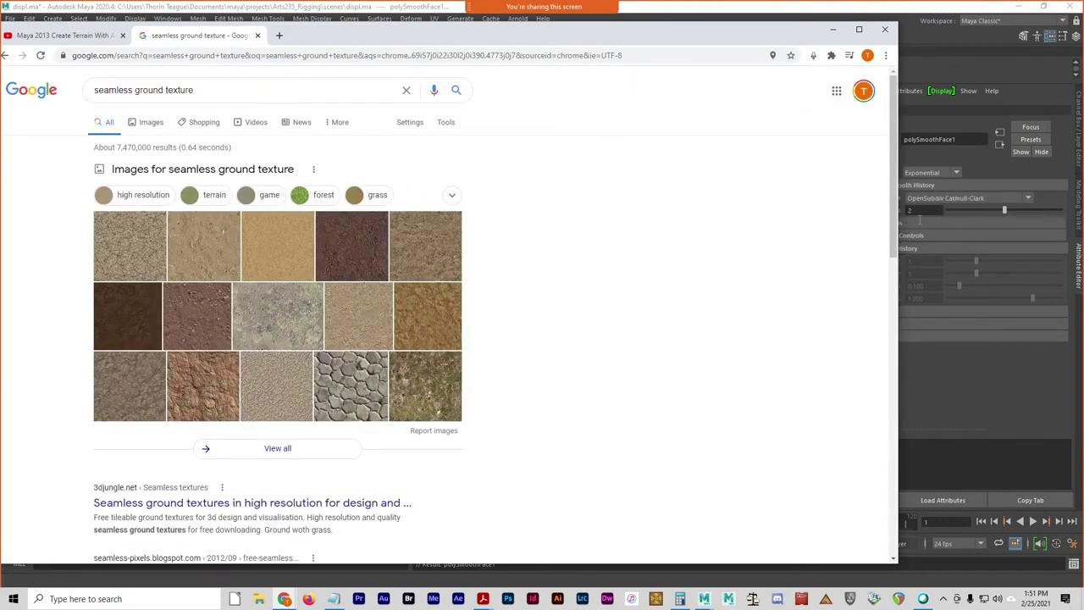
# - Switch to Images results and open the Tools size filter choices
pyautogui.click(153, 122)
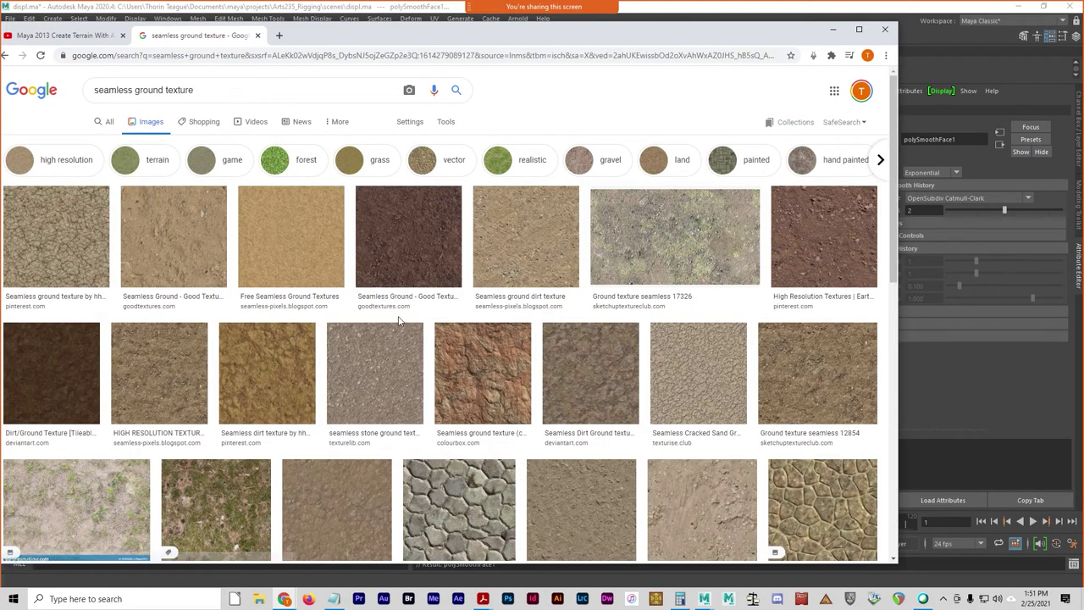
pyautogui.scroll(-2, 400, 321)
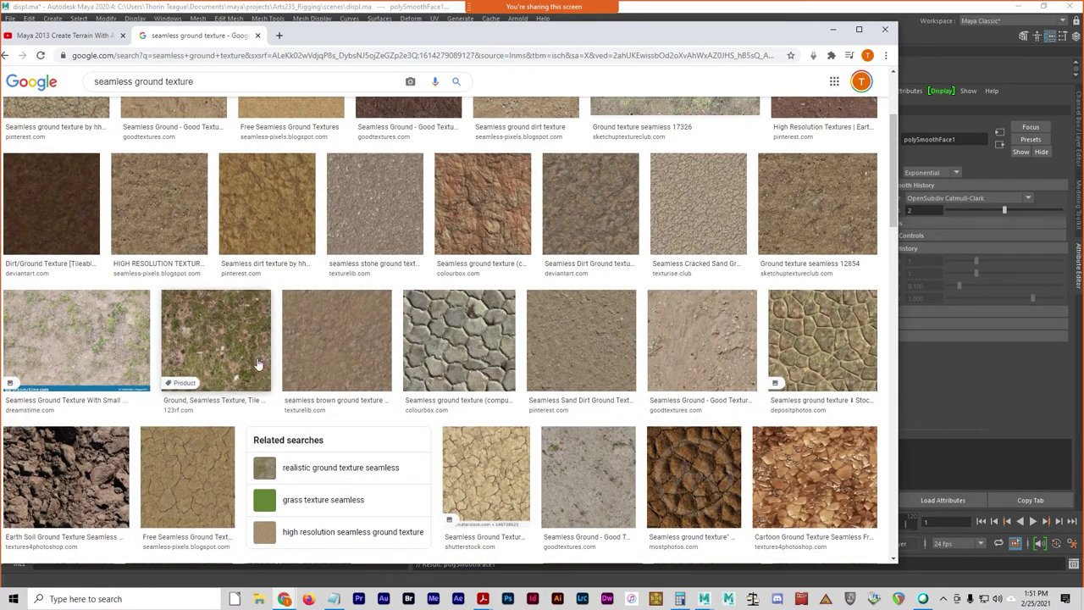
pyautogui.scroll(-3, 288, 476)
pyautogui.scroll(-5, 288, 476)
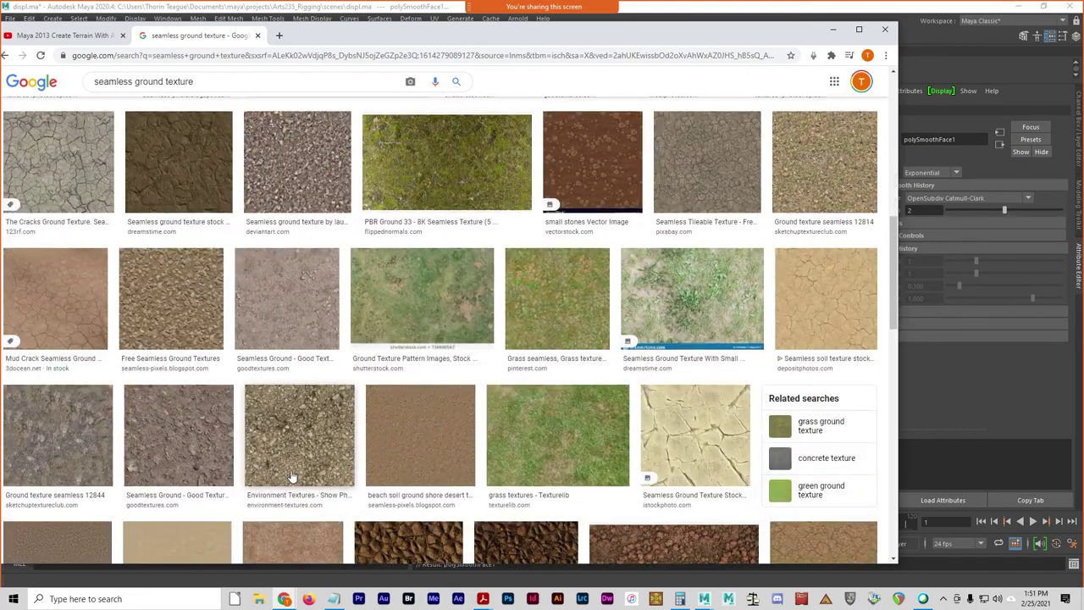
pyautogui.scroll(4, 287, 473)
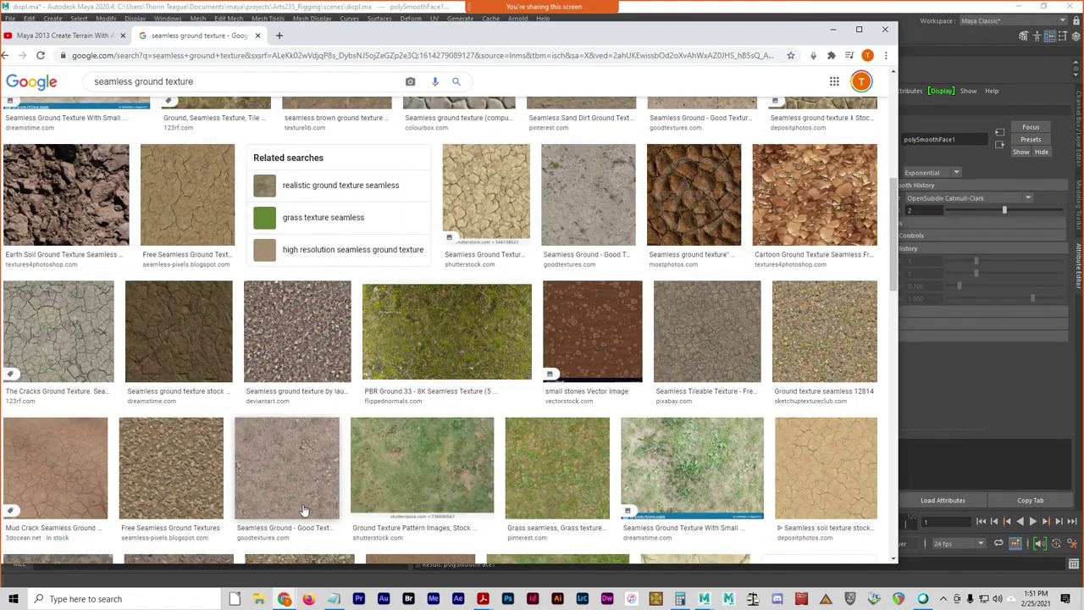
pyautogui.scroll(6, 779, 73)
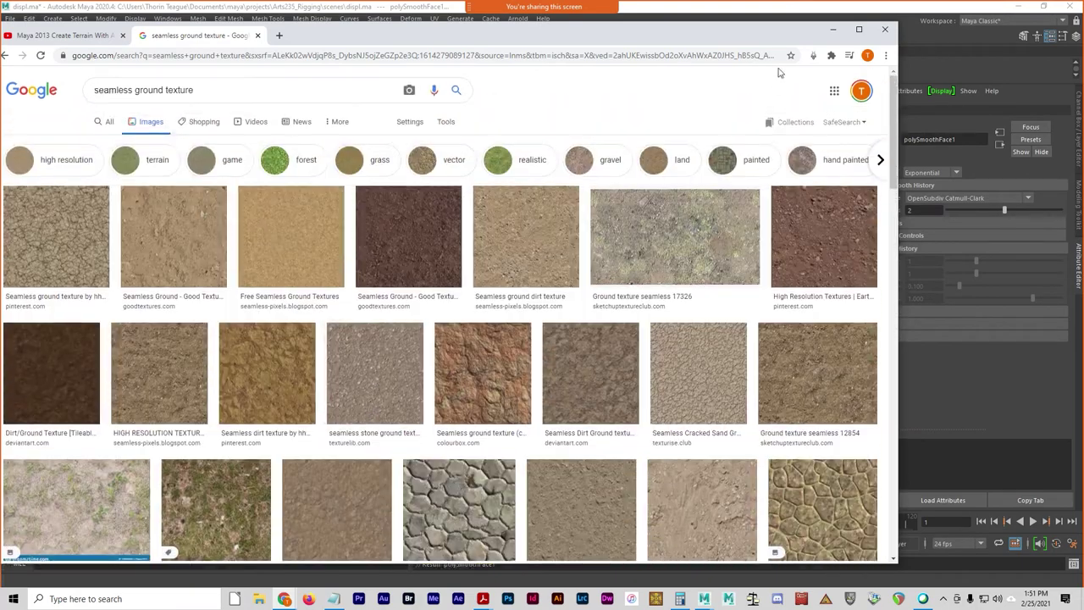
pyautogui.click(445, 121)
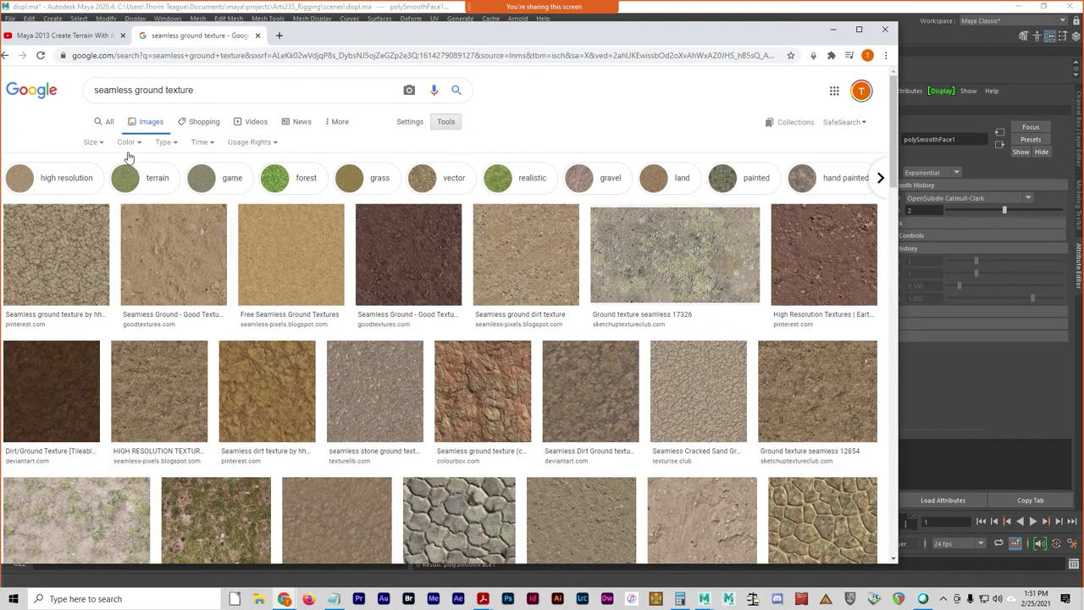
pyautogui.click(88, 143)
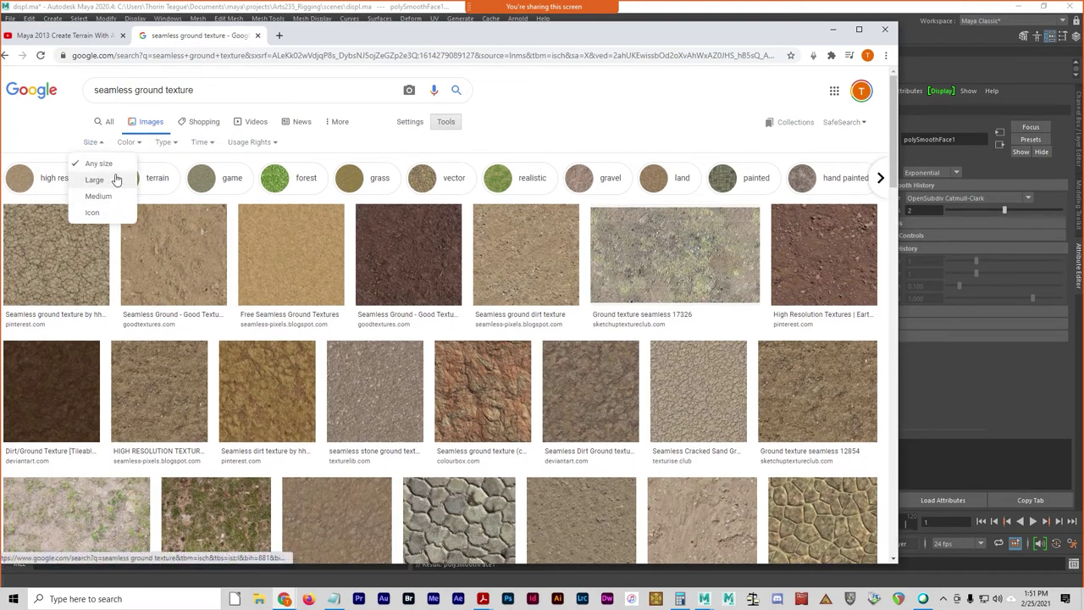
# - Limit results to large images and check the Grass seamless texture in its own tab
pyautogui.click(113, 178)
pyautogui.scroll(-6, 343, 405)
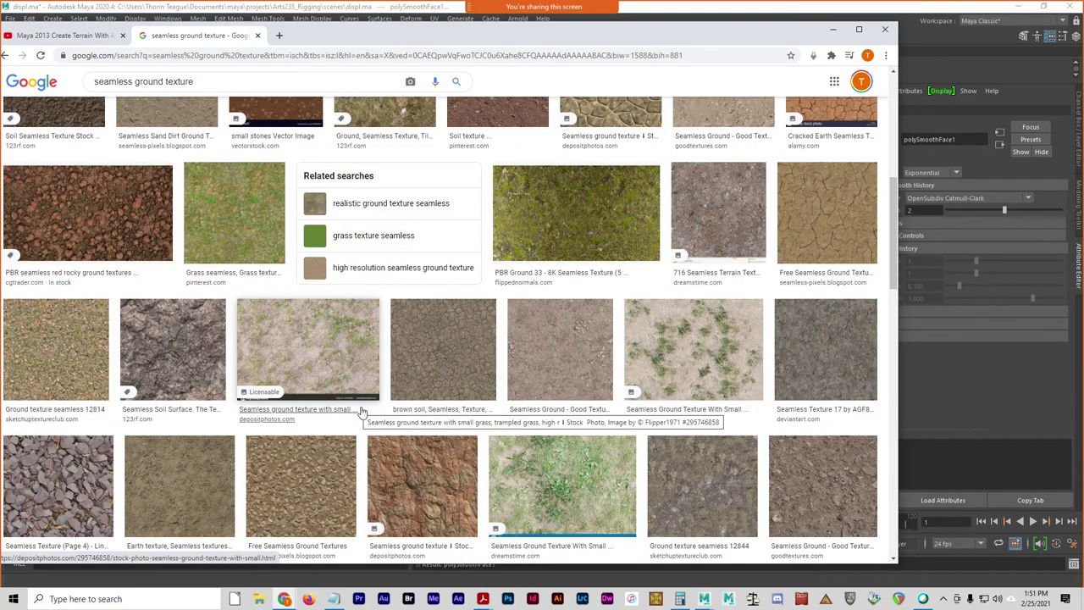
pyautogui.scroll(-3, 558, 476)
pyautogui.scroll(5, 558, 476)
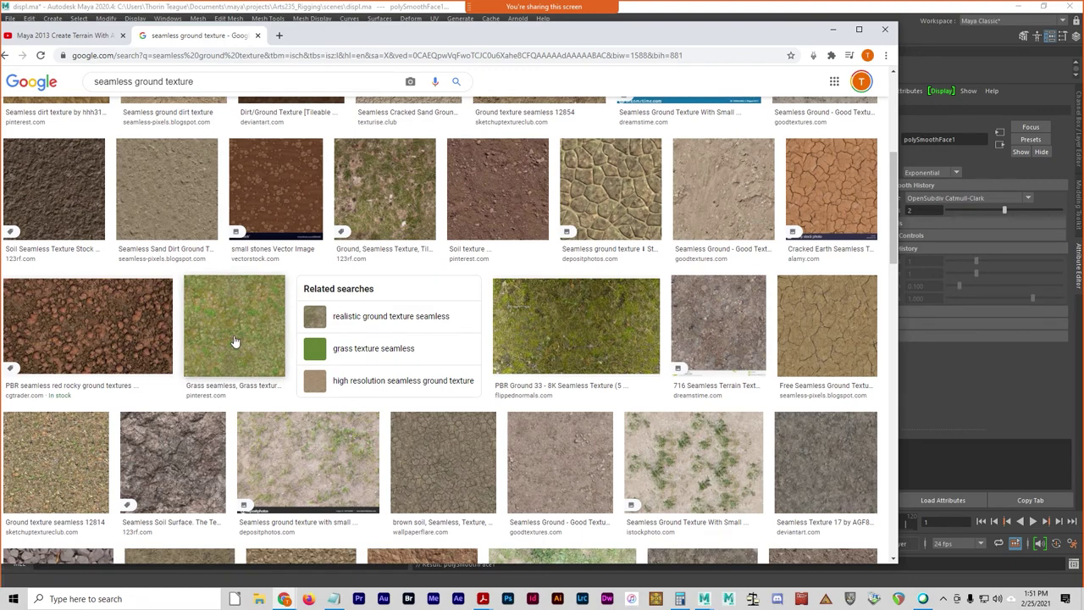
pyautogui.click(259, 344)
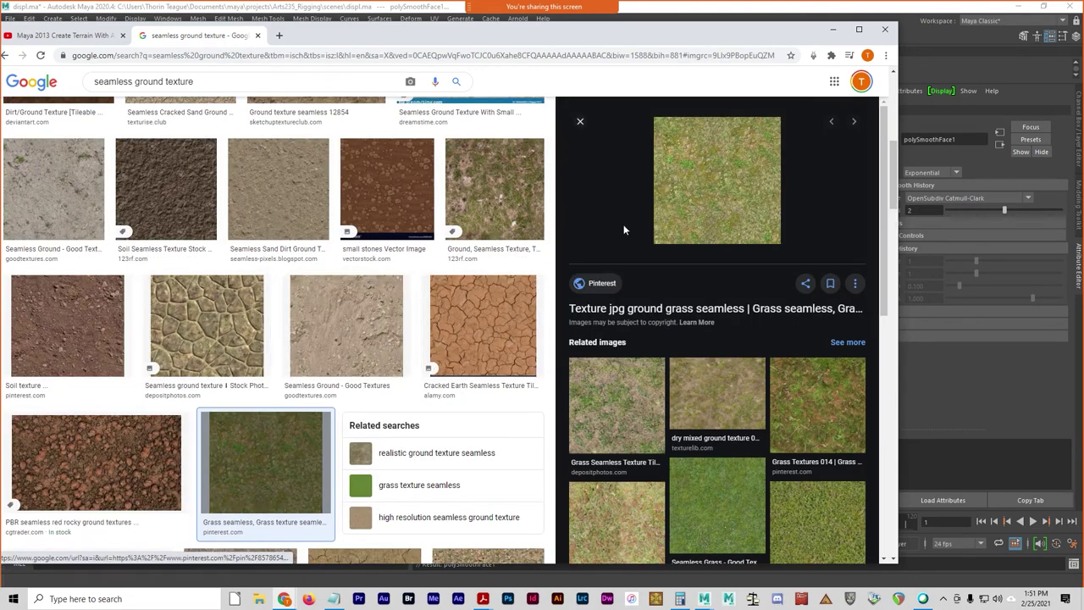
pyautogui.rightClick(702, 188)
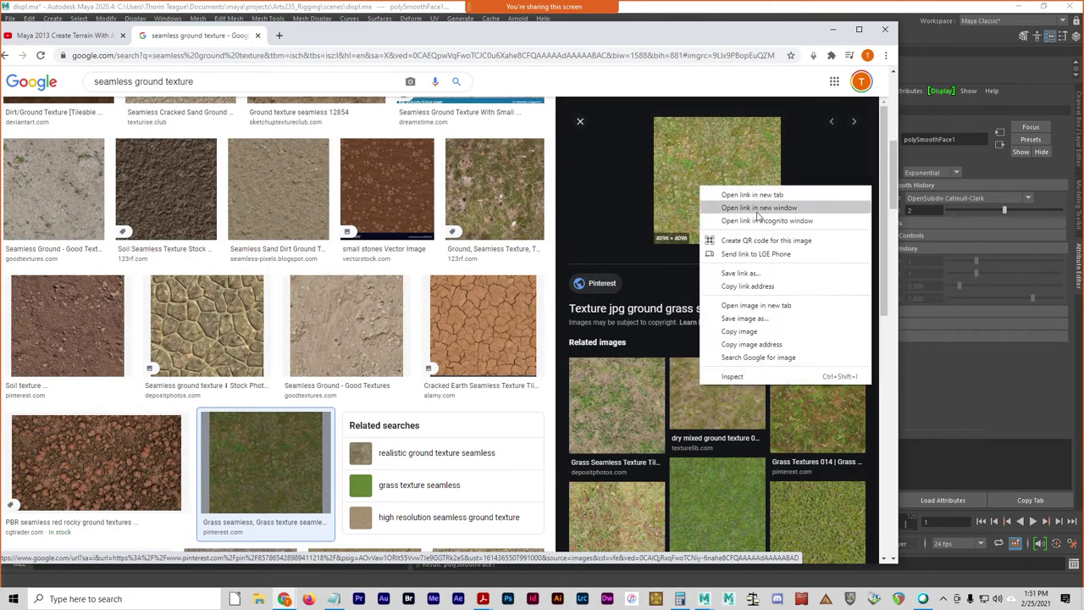
pyautogui.click(757, 305)
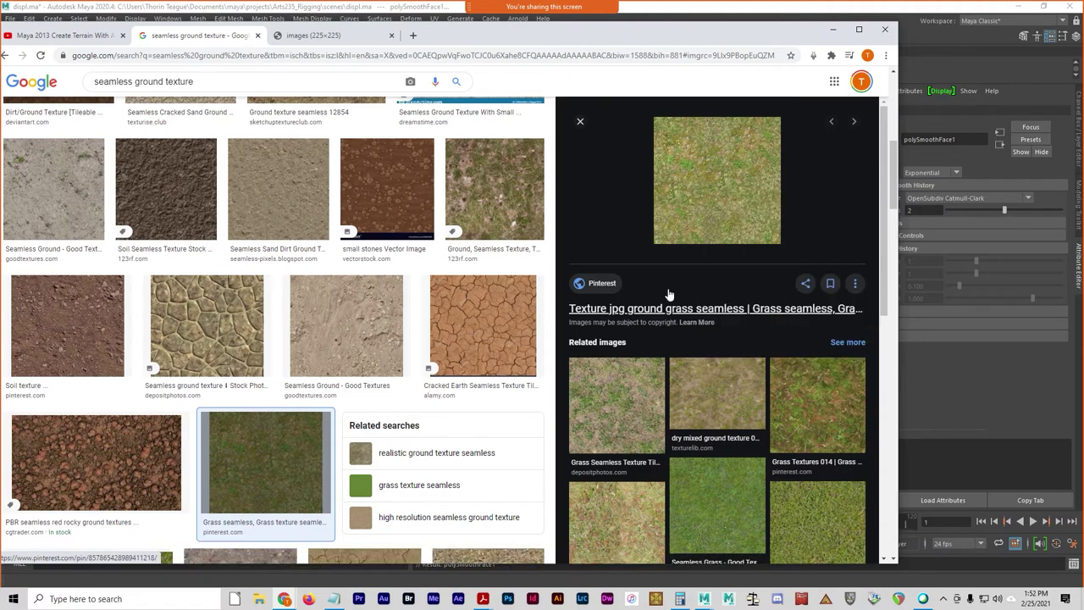
pyautogui.click(331, 37)
pyautogui.hotkey('ctrl', 'w')
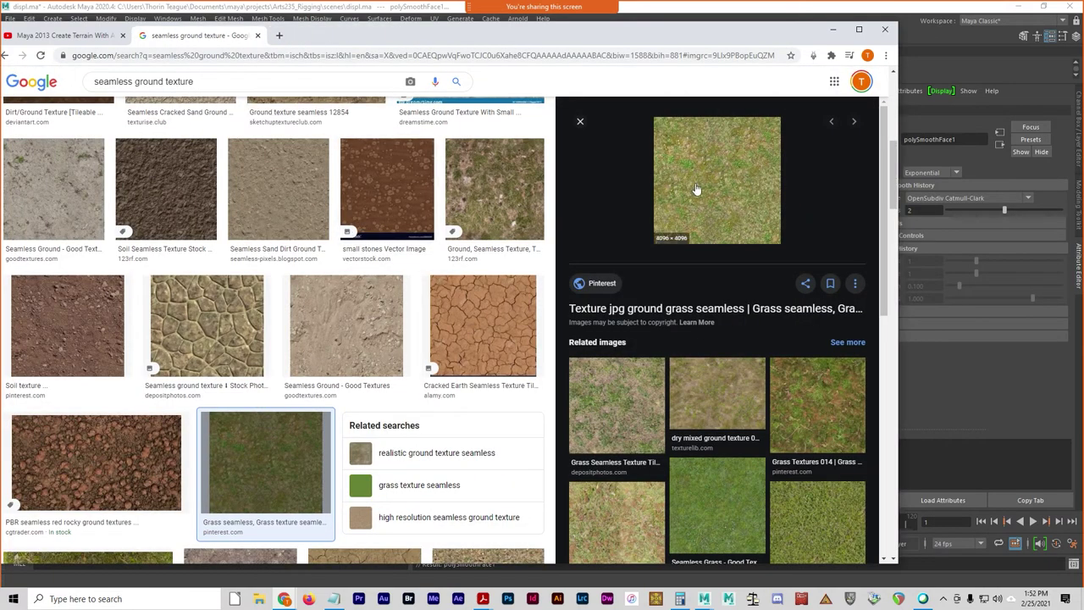
# - Open the PBR Ground 33 texture image in a new tab and review it
pyautogui.scroll(-4, 328, 258)
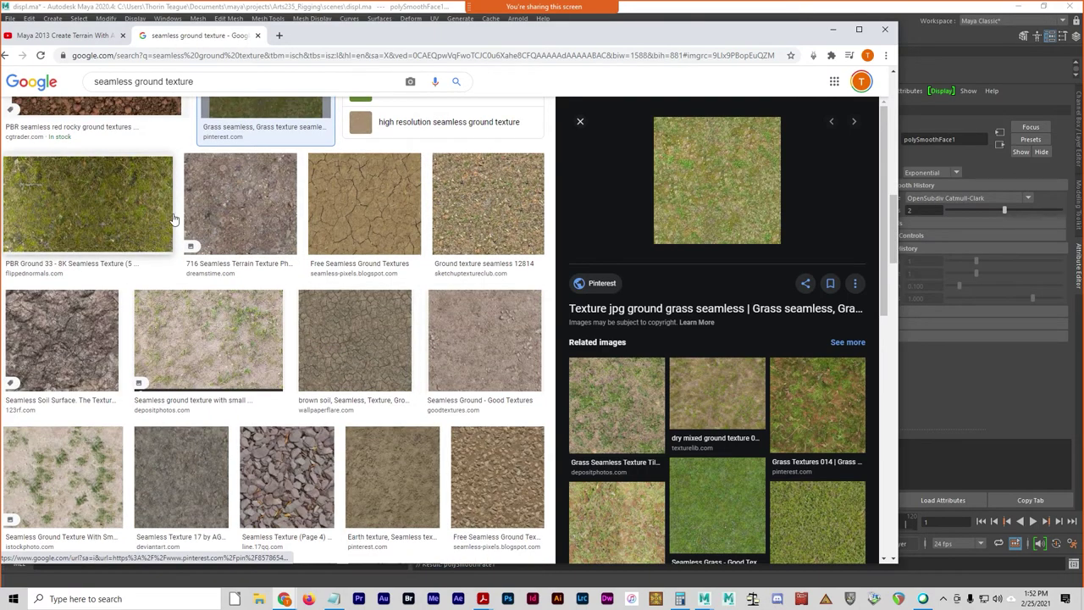
pyautogui.rightClick(88, 227)
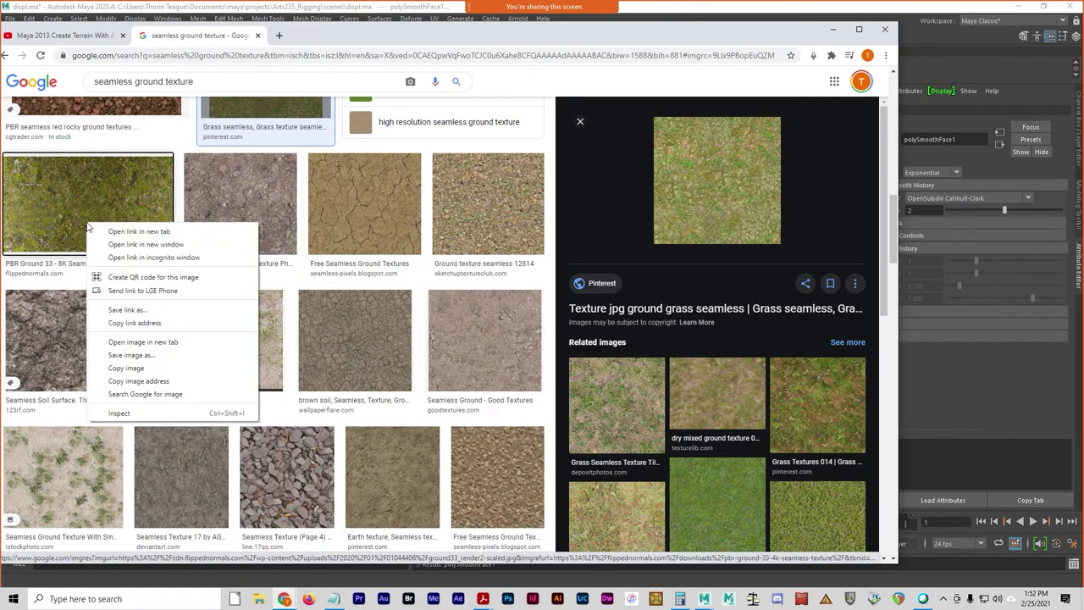
pyautogui.click(62, 226)
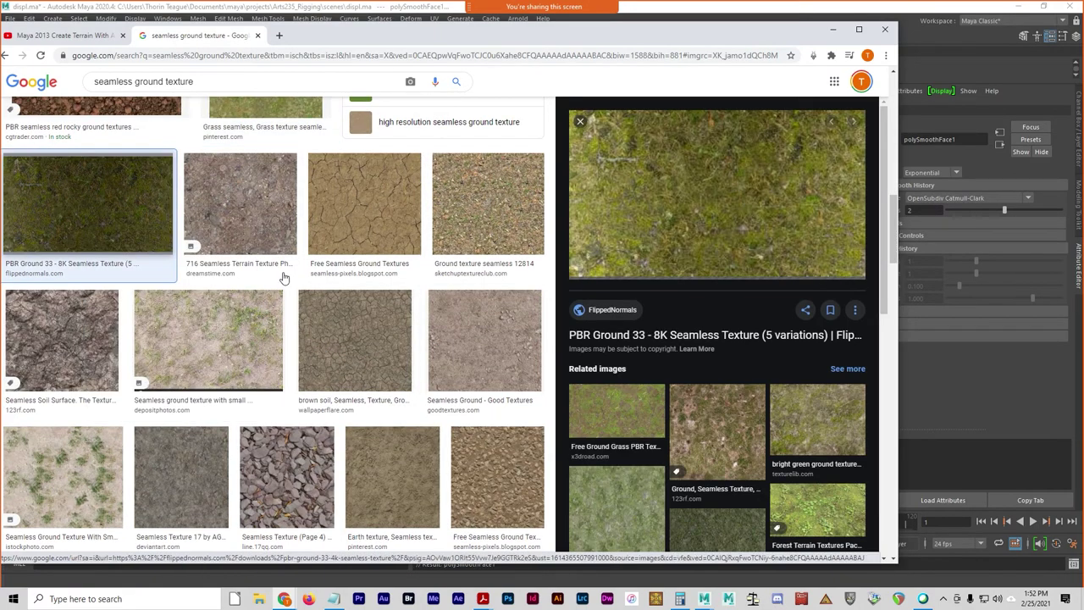
pyautogui.rightClick(712, 229)
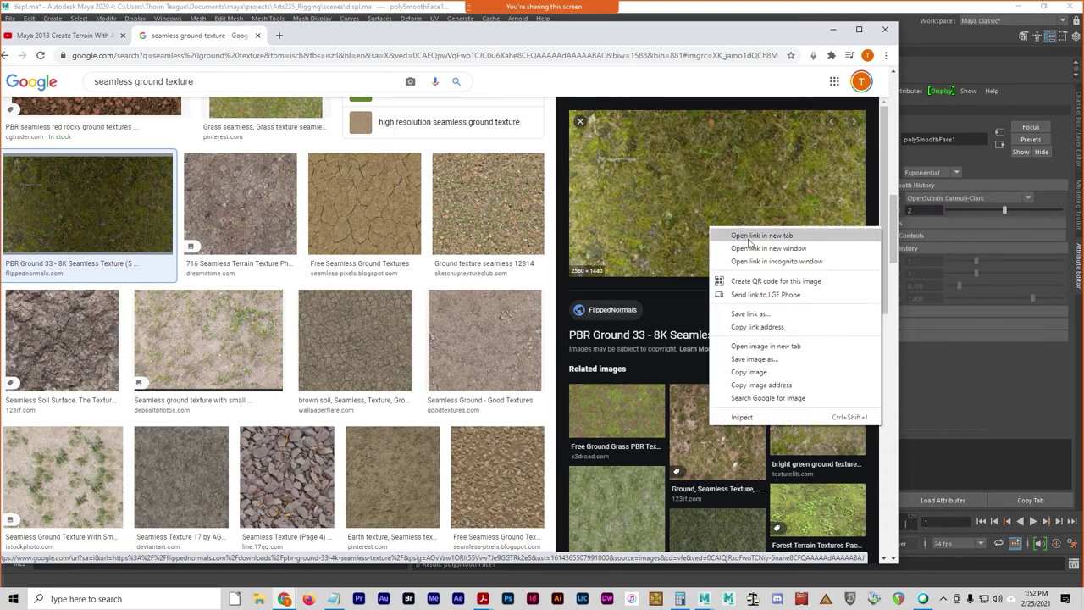
pyautogui.click(765, 345)
pyautogui.hotkey('ctrl', 'Tab')
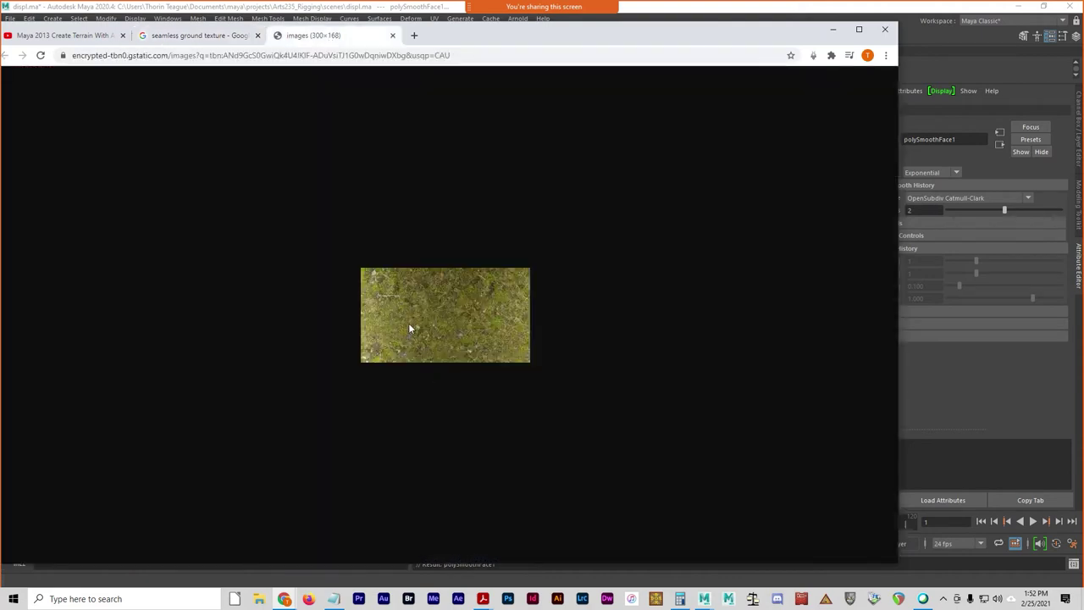
pyautogui.hotkey('ctrl', 'w')
pyautogui.click(678, 254)
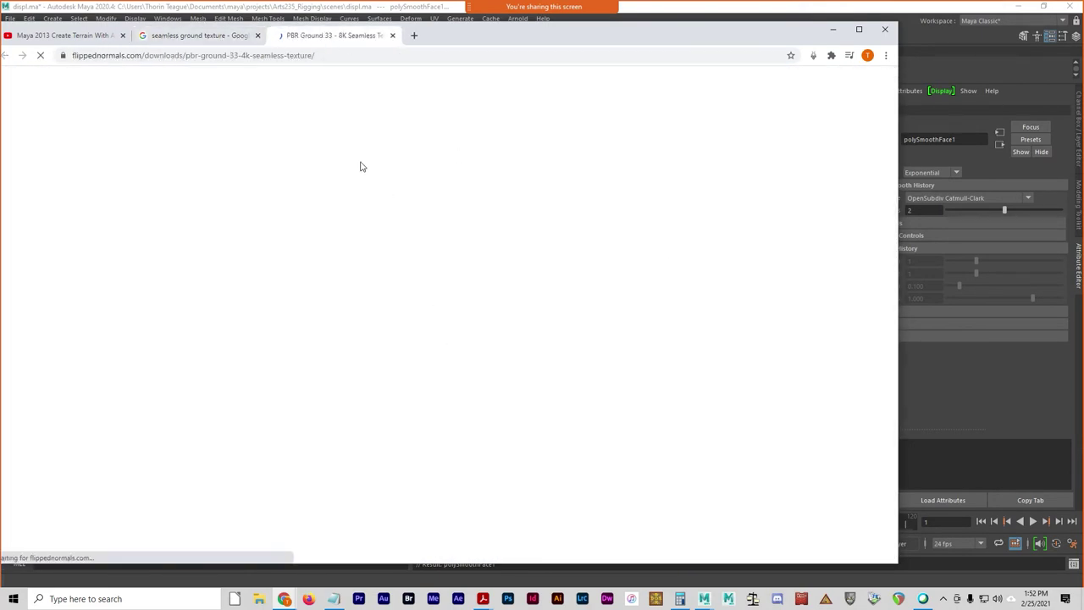
pyautogui.scroll(-3, 376, 334)
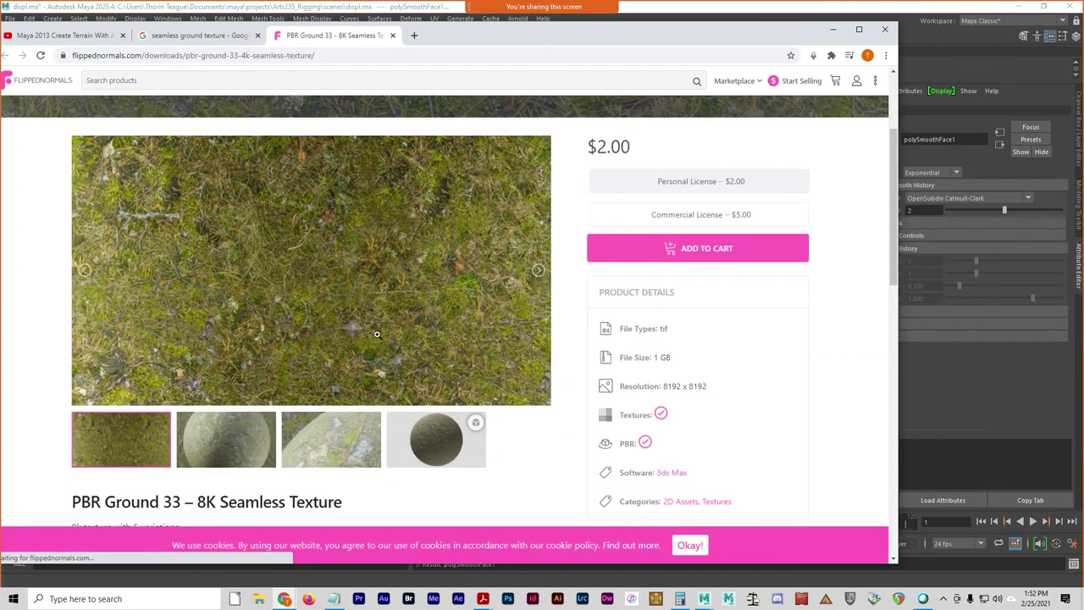
pyautogui.scroll(-1, 495, 433)
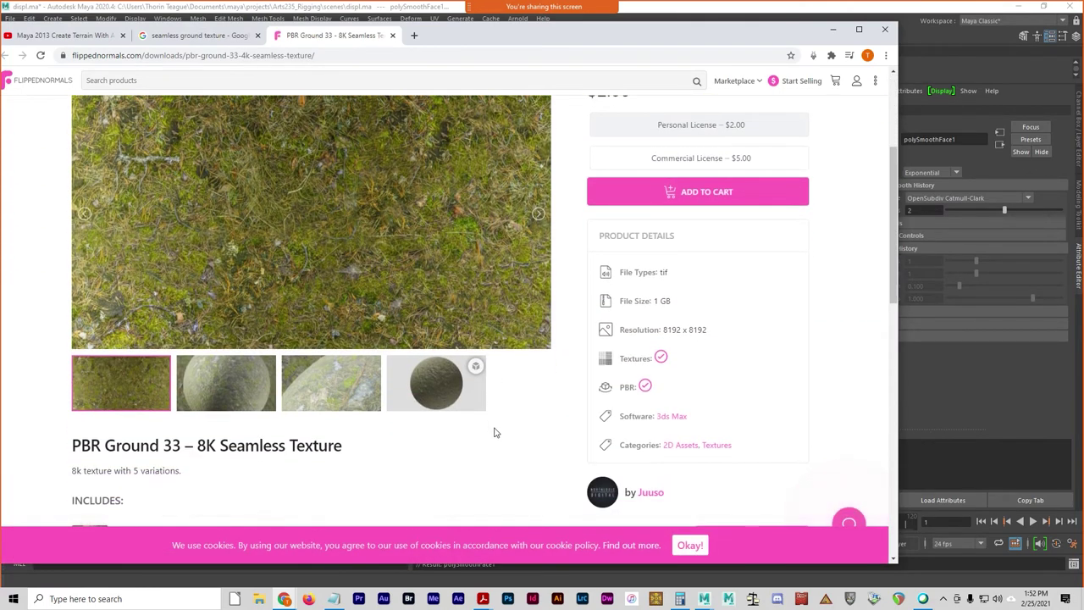
pyautogui.scroll(1, 496, 433)
pyautogui.hotkey('ctrl', 'w')
pyautogui.scroll(-3, 347, 405)
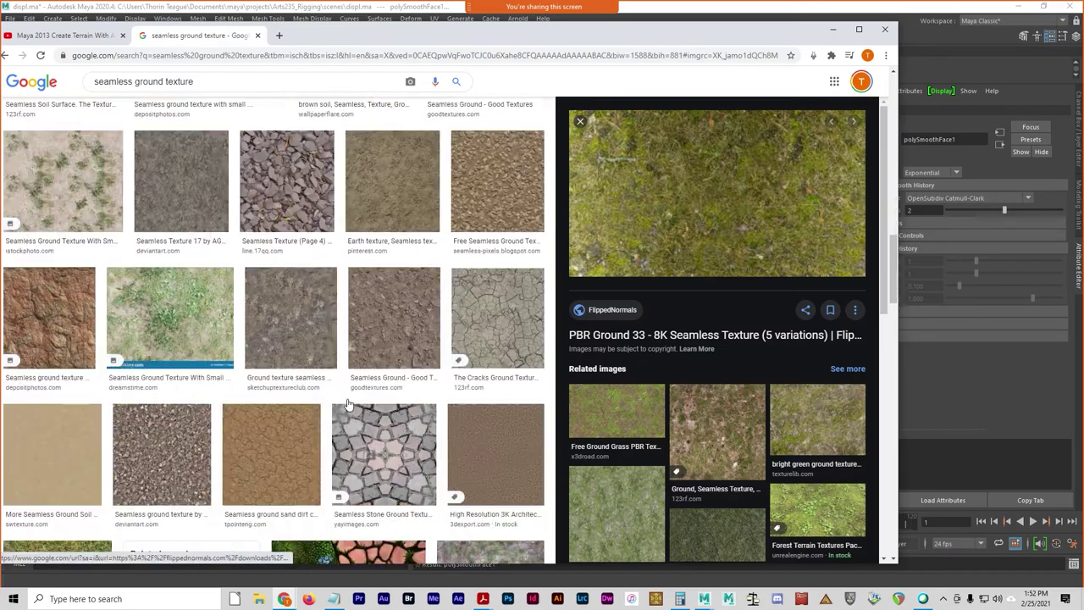
pyautogui.scroll(-1, 348, 405)
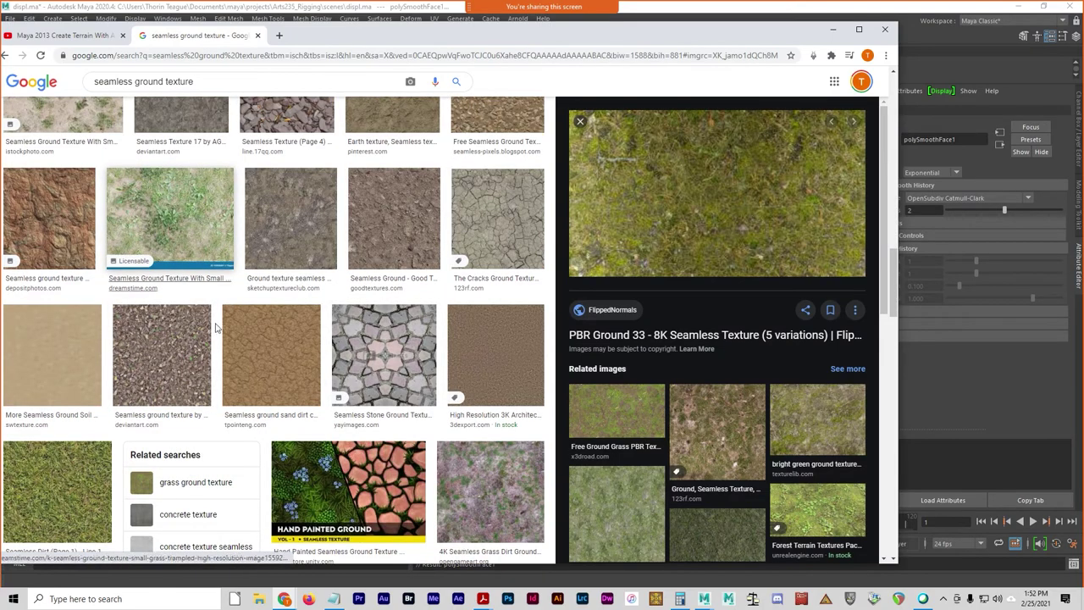
pyautogui.scroll(15, 218, 322)
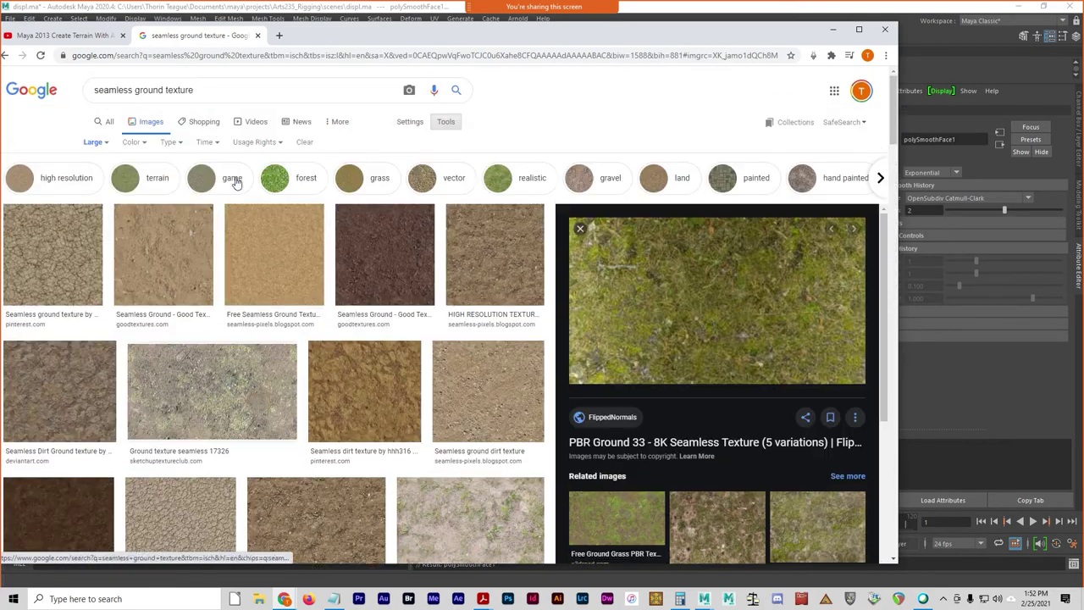
# - Add 'free' to the query to search for free seamless ground textures
pyautogui.click(95, 90)
pyautogui.write('free')
pyautogui.press('Return')
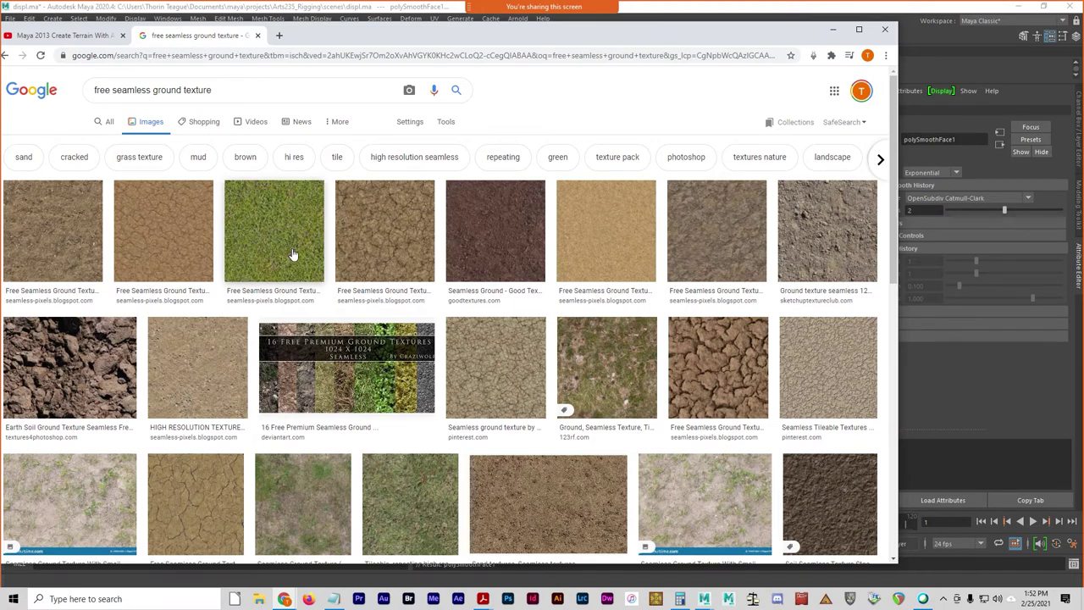
# - Open the camouflage dried-grass texture (3000×3000) on its own in a new tab
pyautogui.scroll(-3, 348, 498)
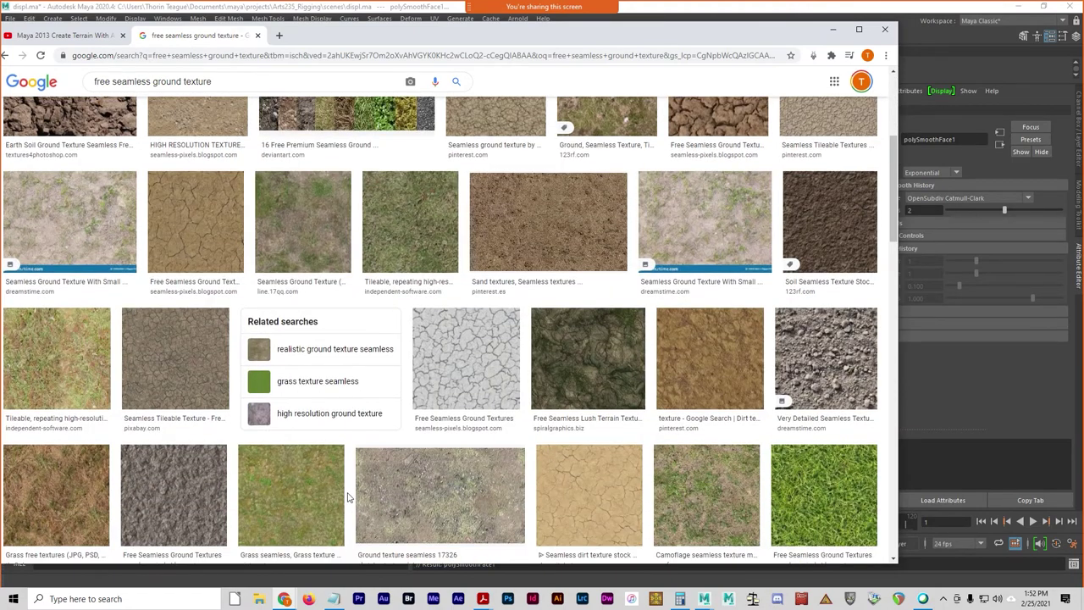
pyautogui.scroll(-3, 347, 497)
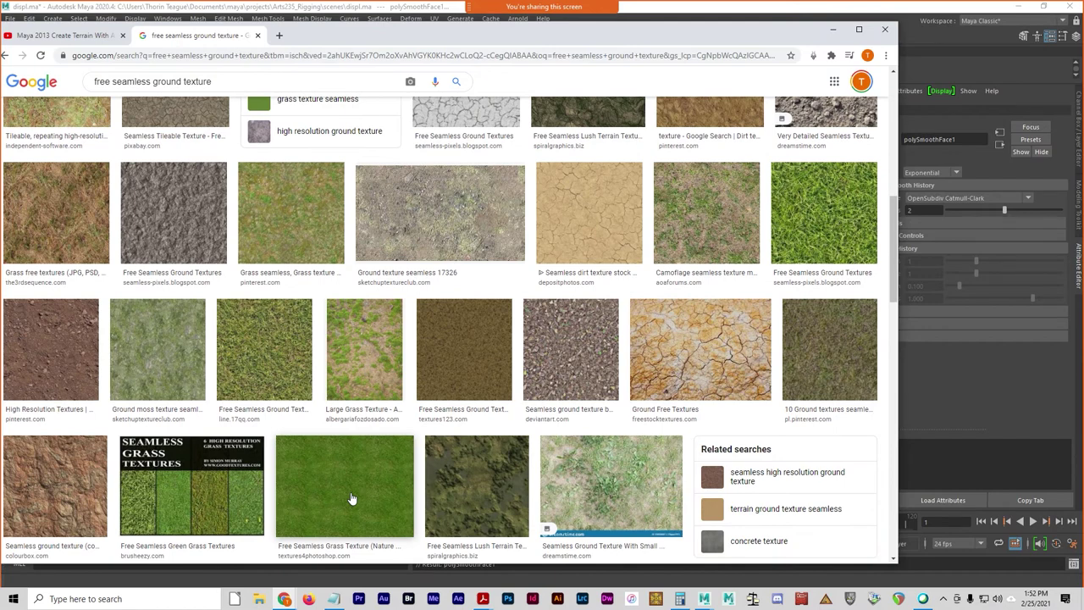
pyautogui.click(695, 194)
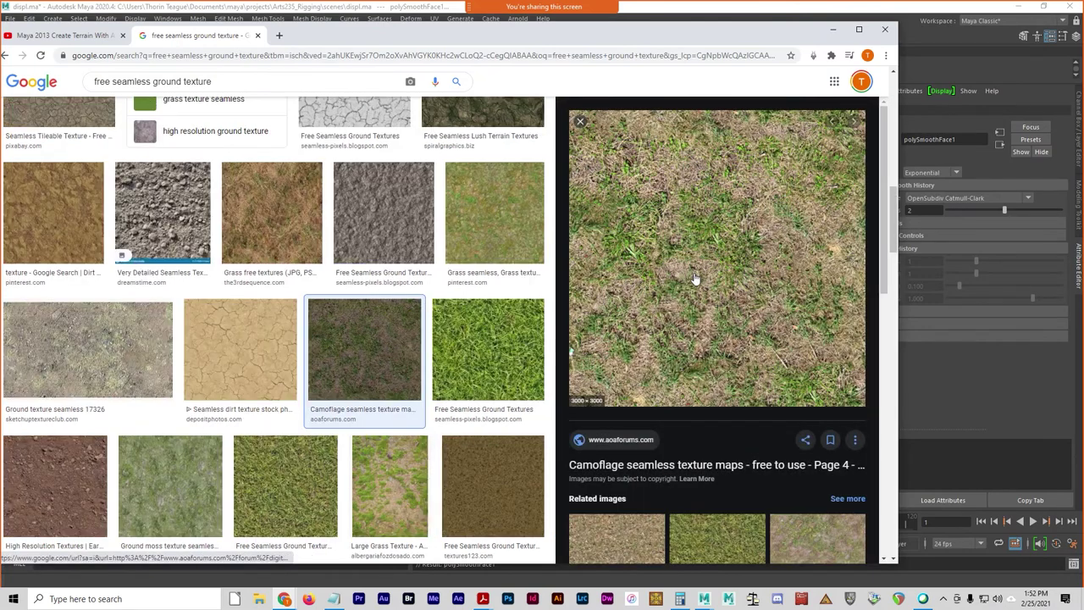
pyautogui.rightClick(671, 288)
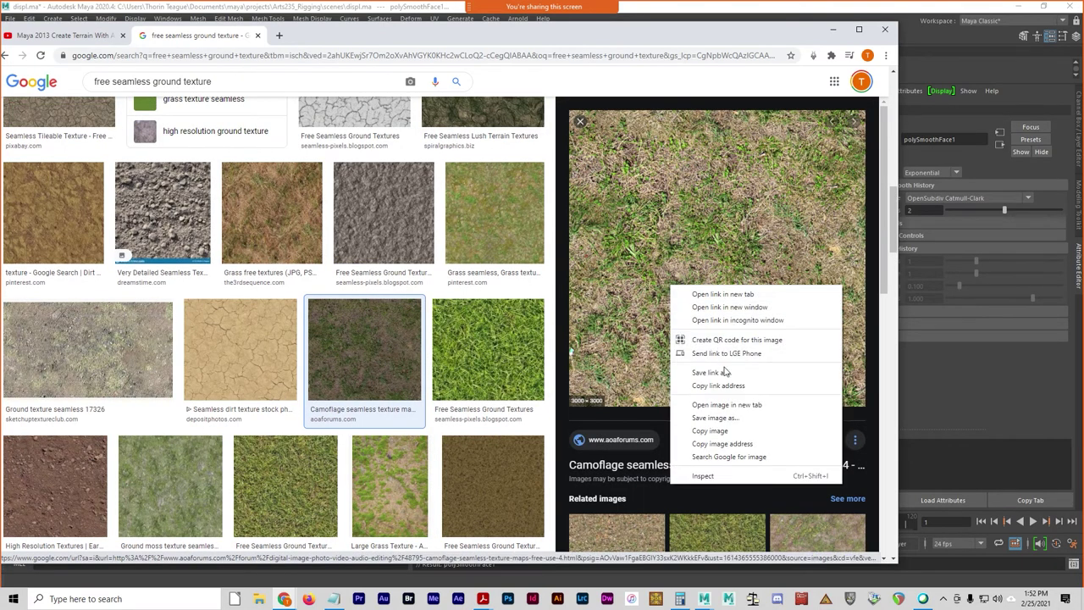
pyautogui.click(735, 405)
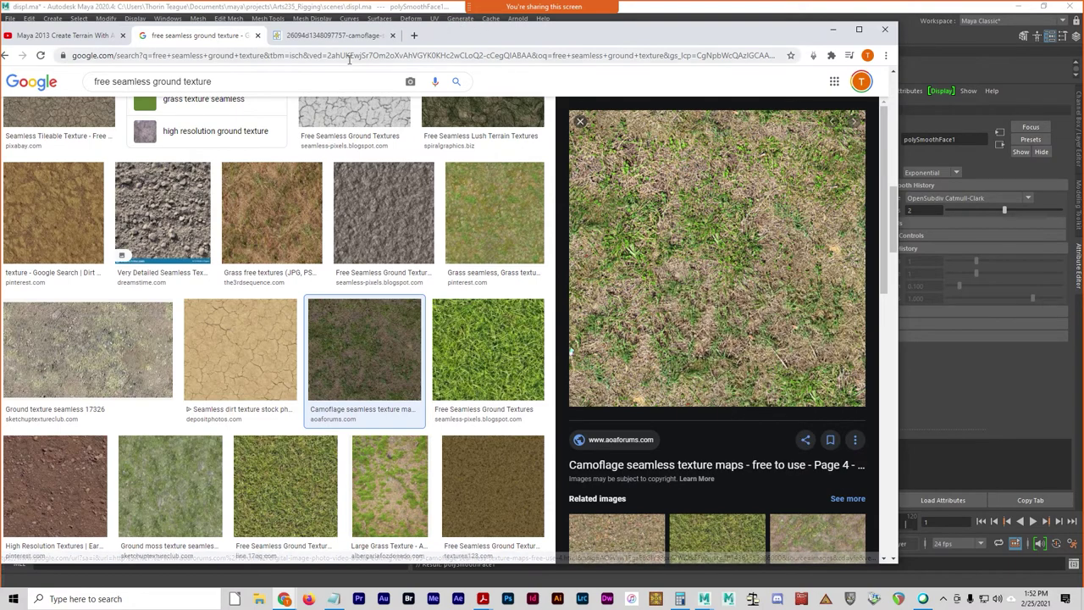
pyautogui.click(330, 38)
# - Save the image as grass_dried_3000.jpg in Arts235_Rigging's sourceimages folder and minimize Chrome
pyautogui.rightClick(405, 240)
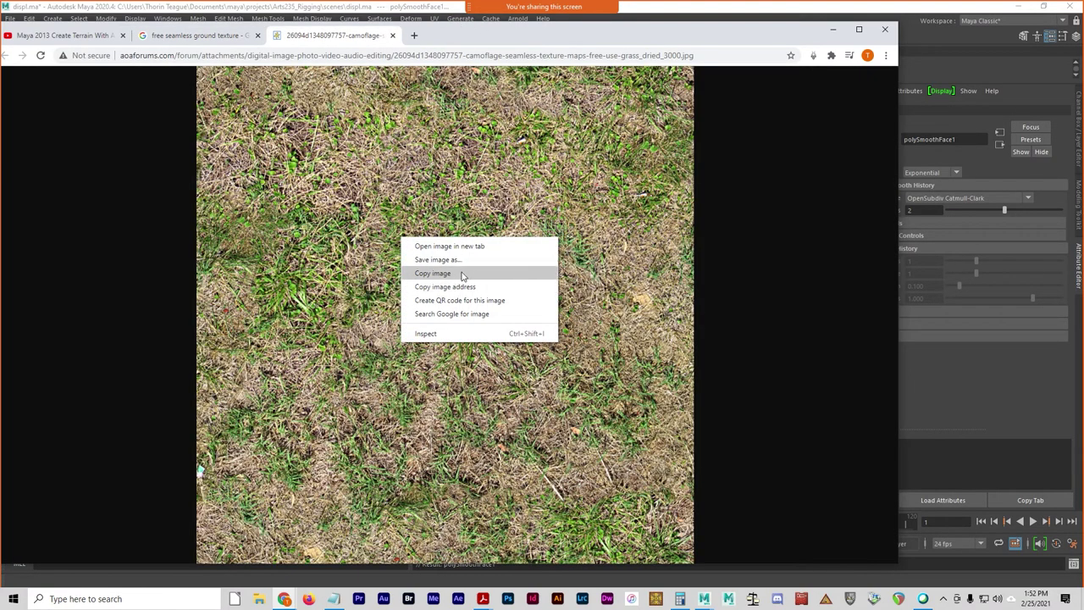
pyautogui.click(472, 258)
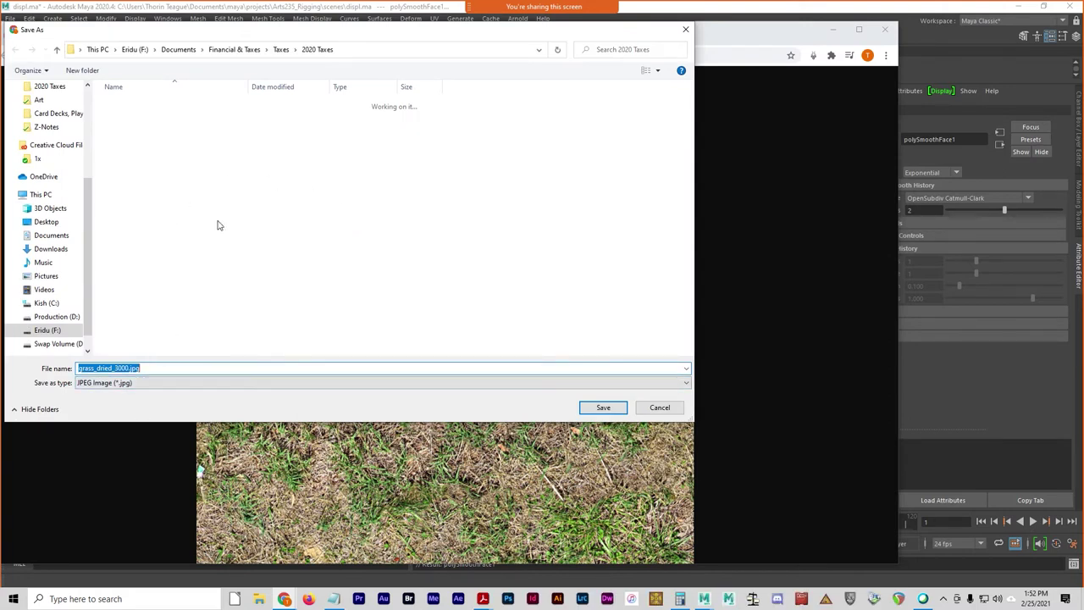
pyautogui.scroll(5, 59, 212)
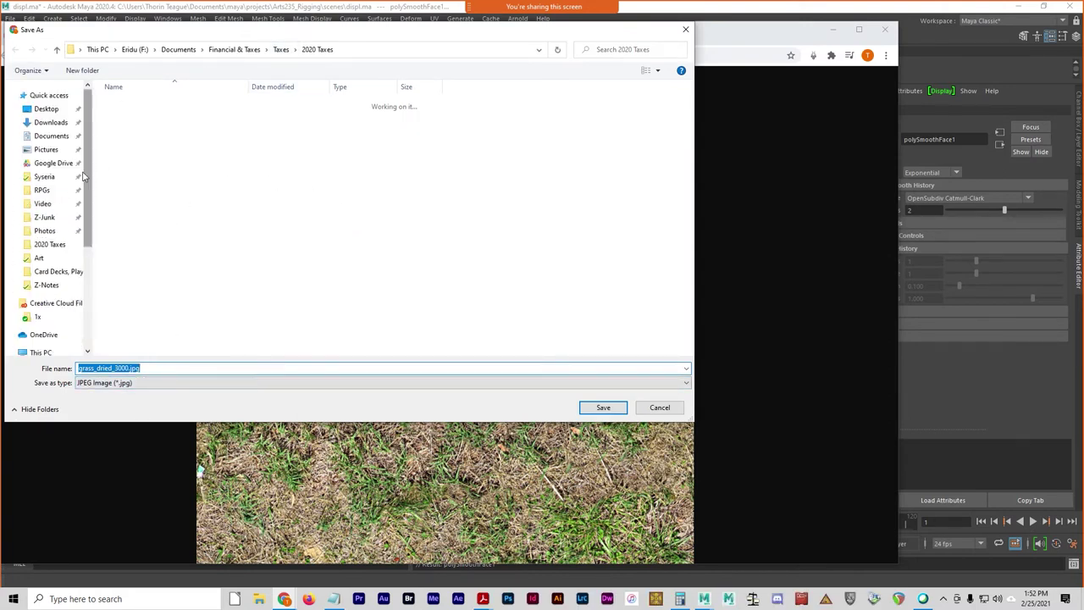
pyautogui.scroll(-2, 53, 285)
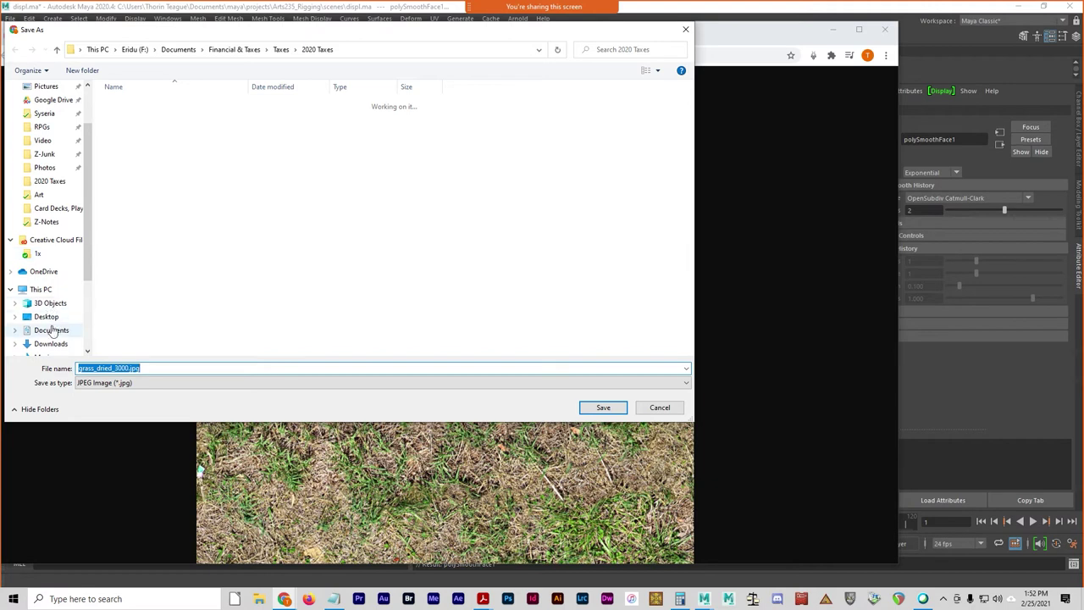
pyautogui.click(64, 331)
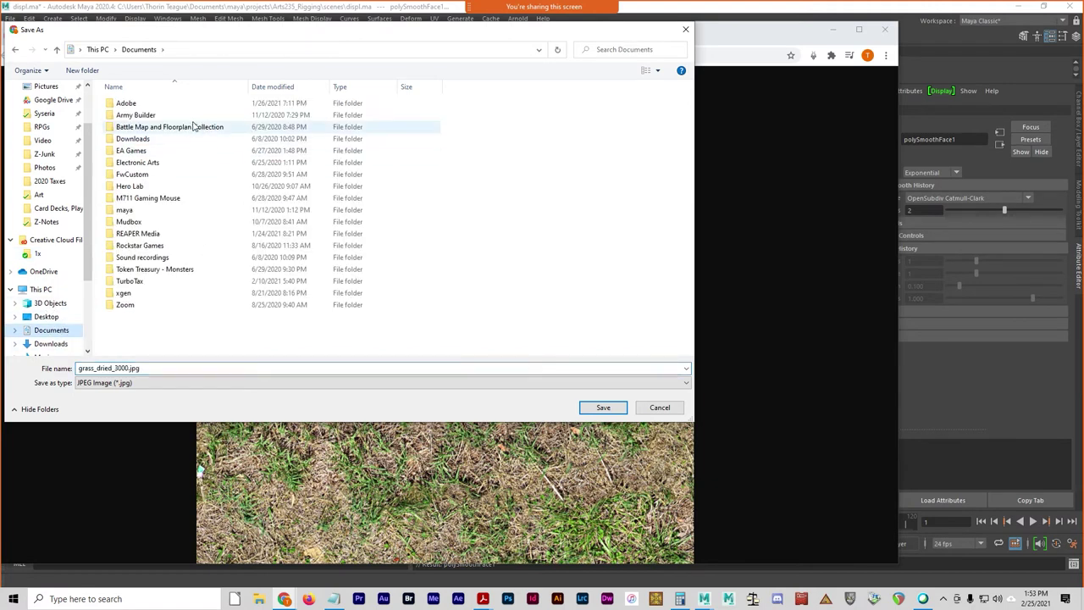
pyautogui.doubleClick(154, 210)
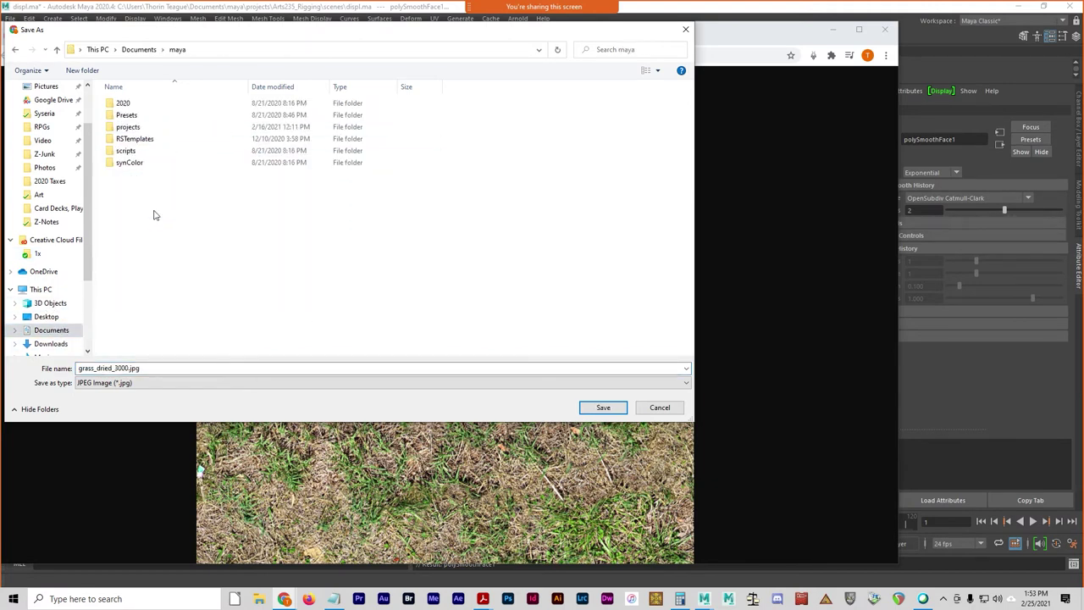
pyautogui.doubleClick(167, 128)
pyautogui.doubleClick(169, 187)
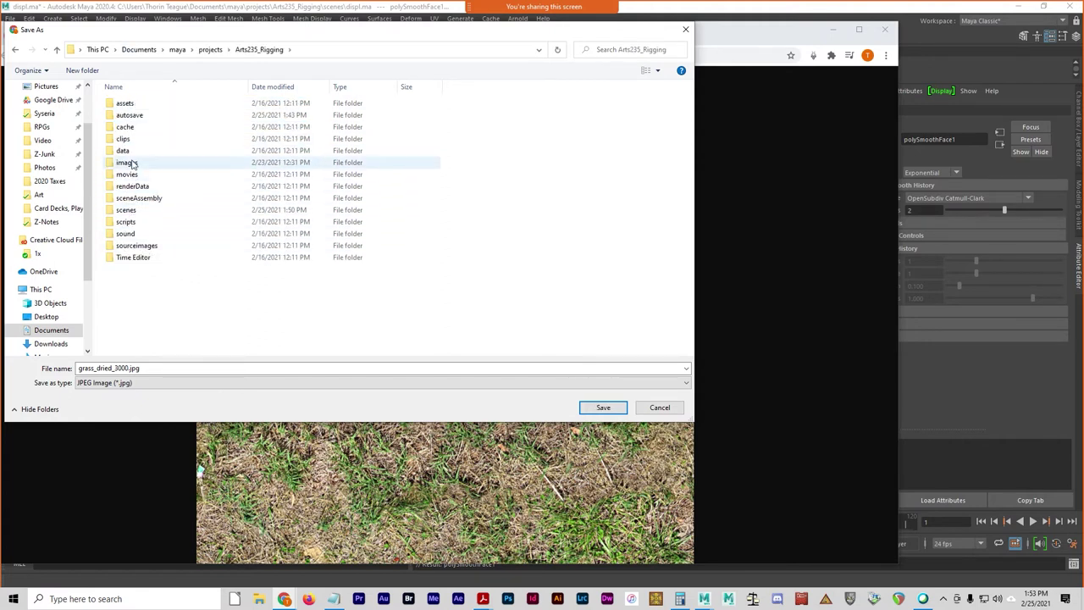
pyautogui.doubleClick(136, 245)
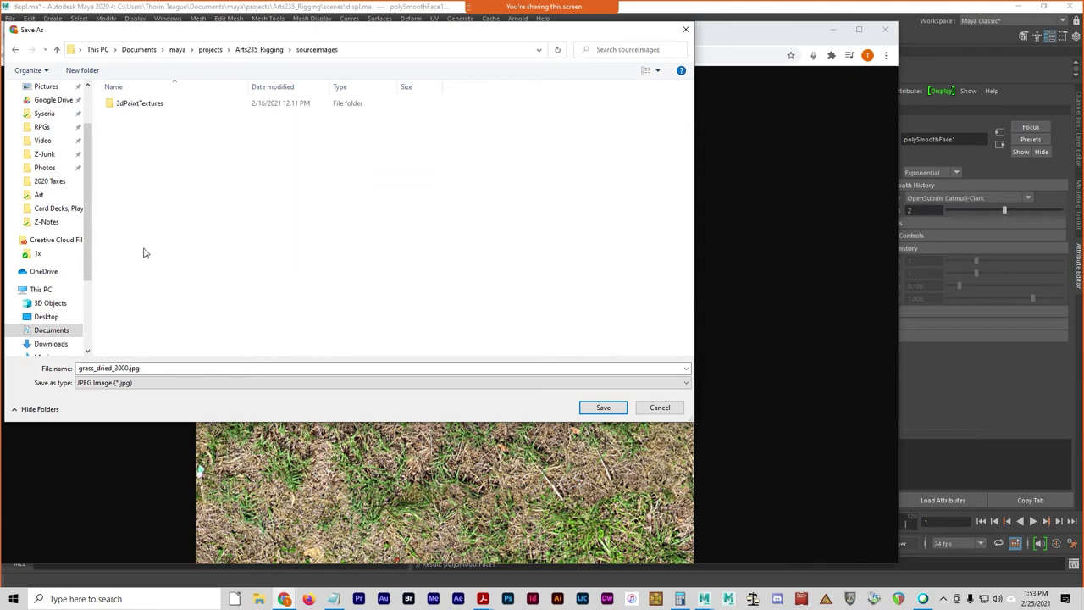
pyautogui.doubleClick(148, 369)
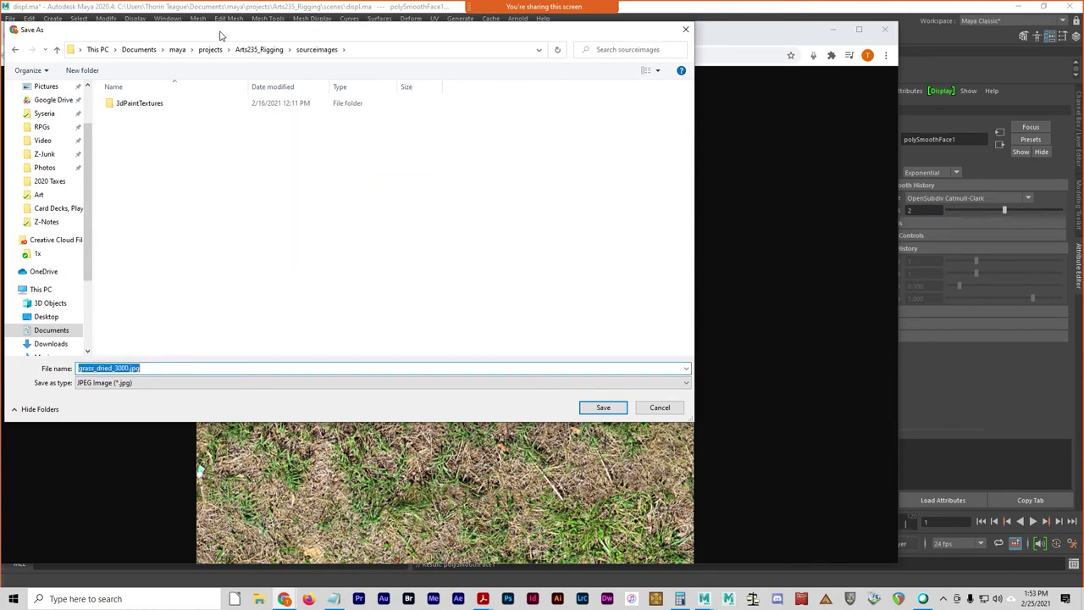
pyautogui.click(603, 407)
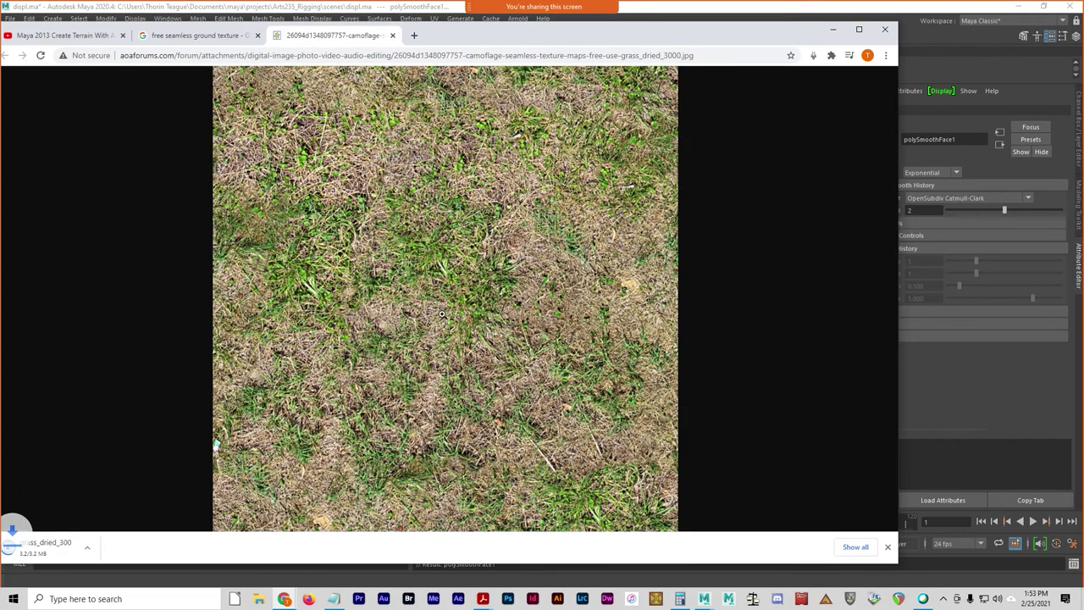
pyautogui.click(832, 30)
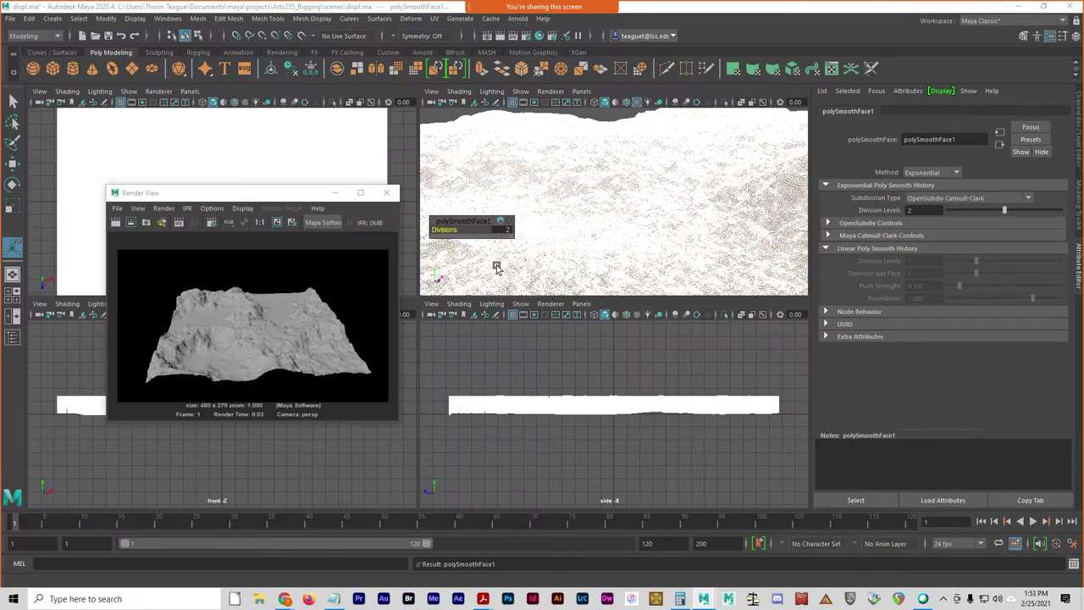
# - Lower polySmoothFace1 Division Levels from 2 to 1, then select the terrain to show lambert1
pyautogui.doubleClick(911, 210)
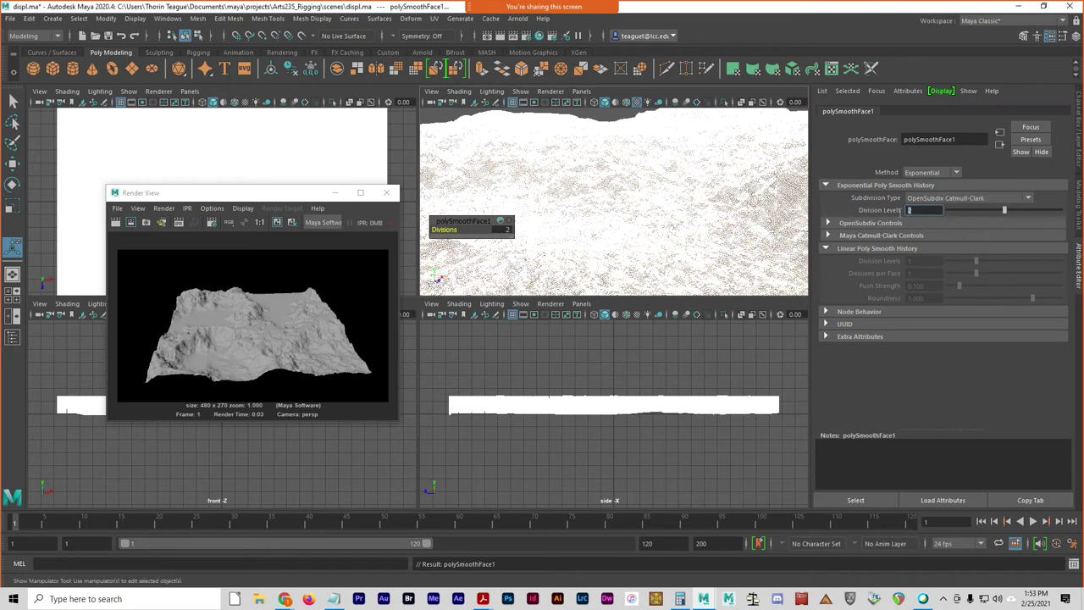
pyautogui.write('1')
pyautogui.press('Return')
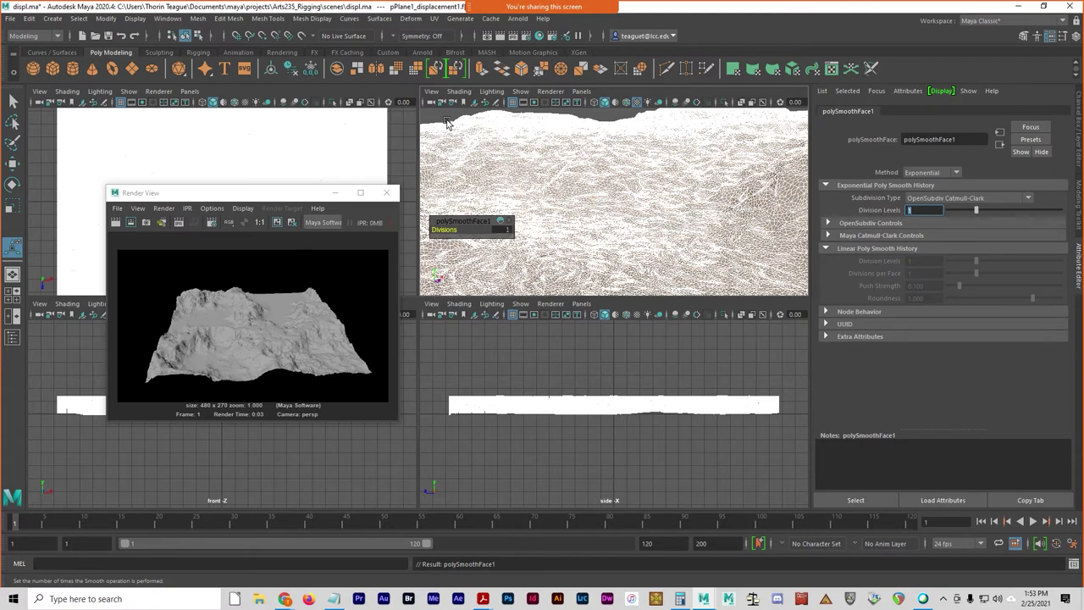
pyautogui.click(508, 133)
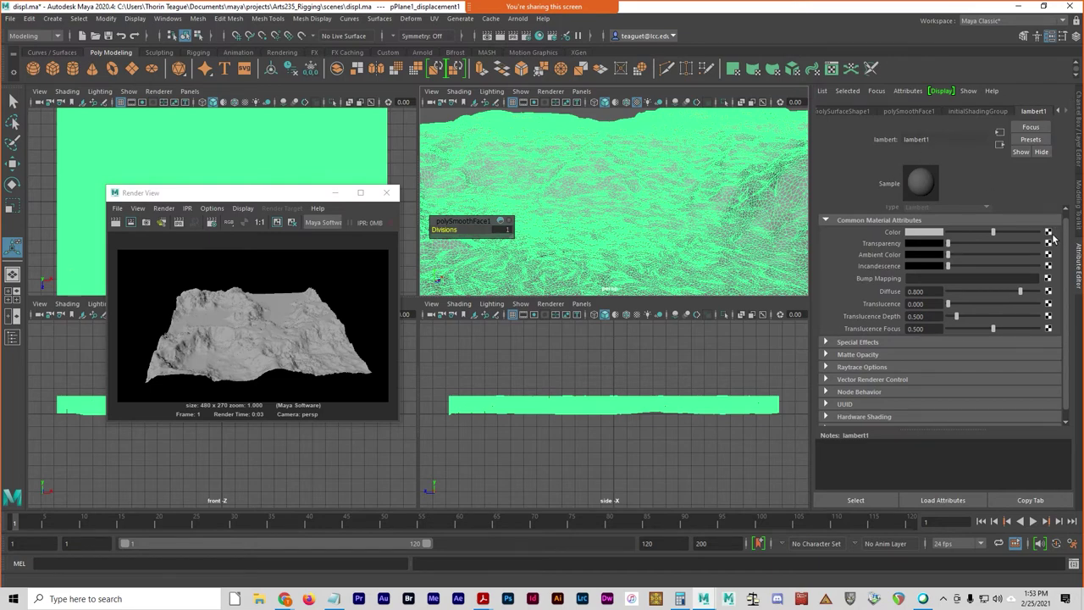
# - Assign the existing ground material to the terrain and reselect it to display ground's attributes
pyautogui.rightClick(558, 170)
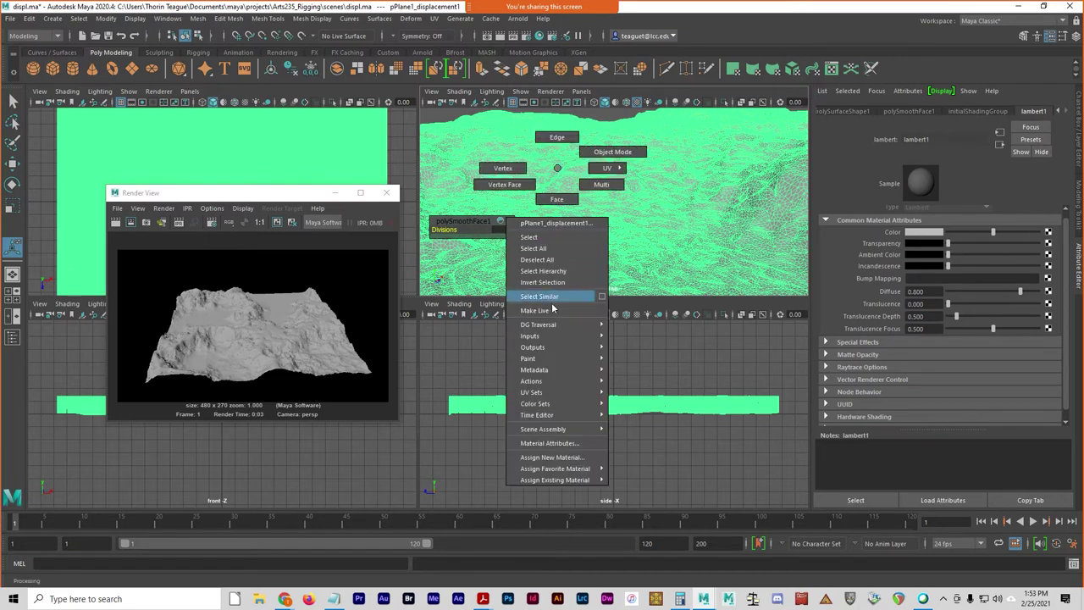
pyautogui.click(549, 460)
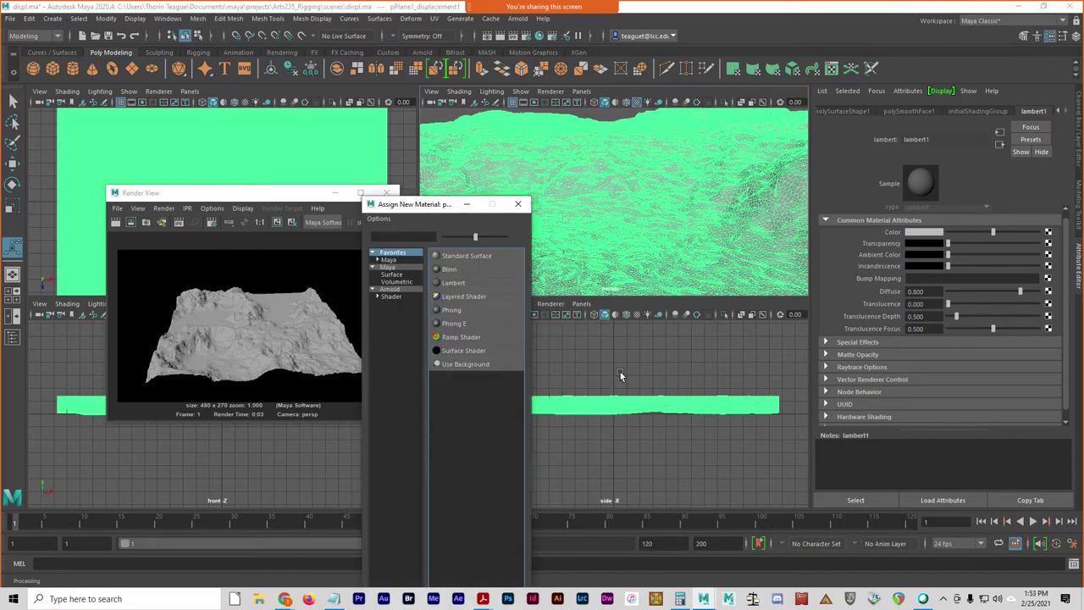
pyautogui.click(518, 204)
pyautogui.rightClick(604, 227)
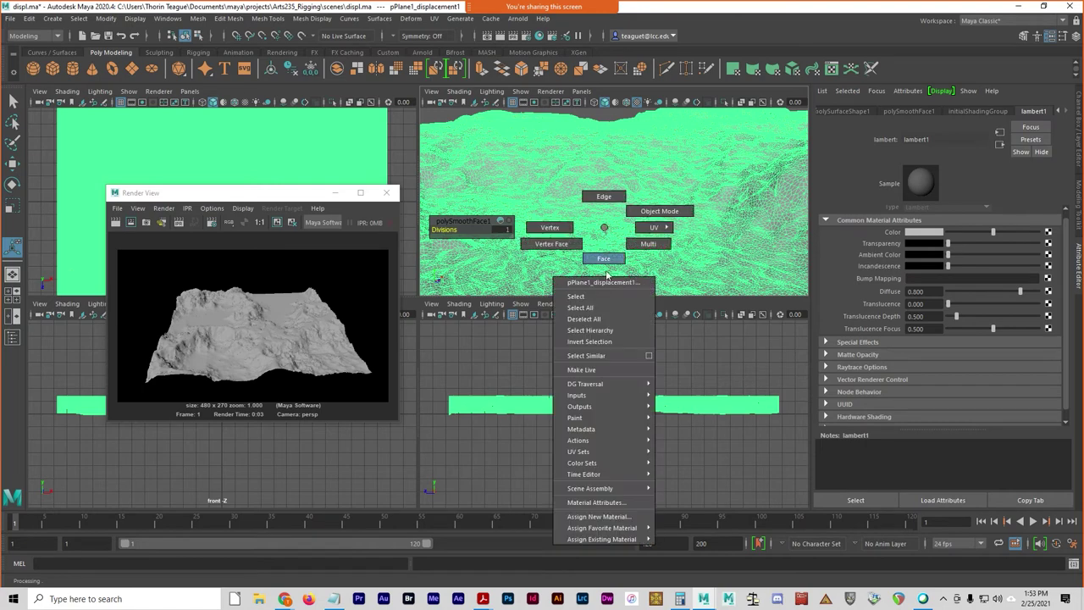
pyautogui.moveTo(615, 531)
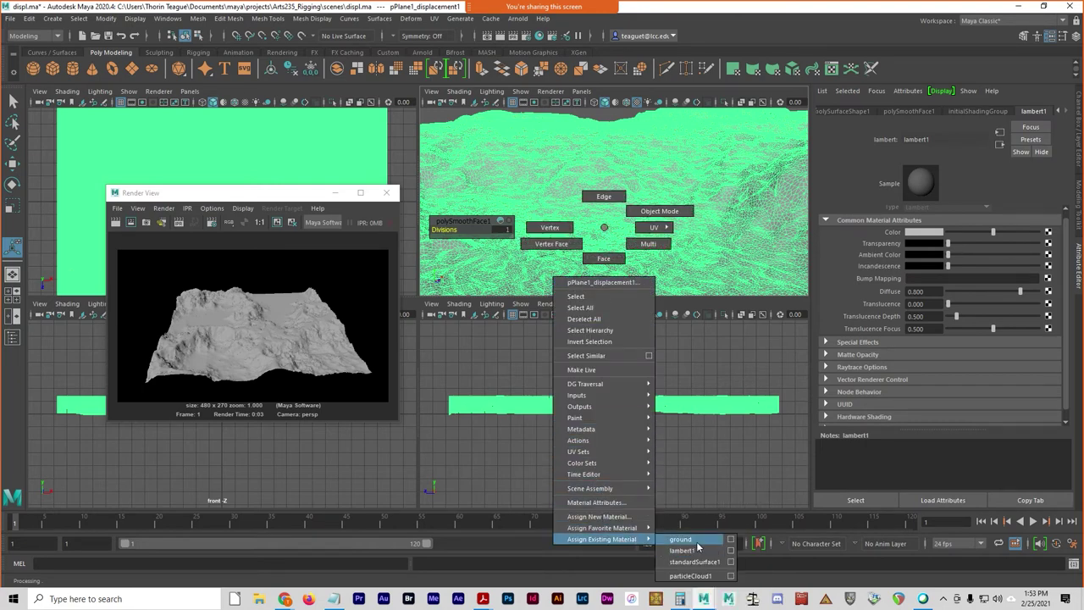
pyautogui.click(696, 542)
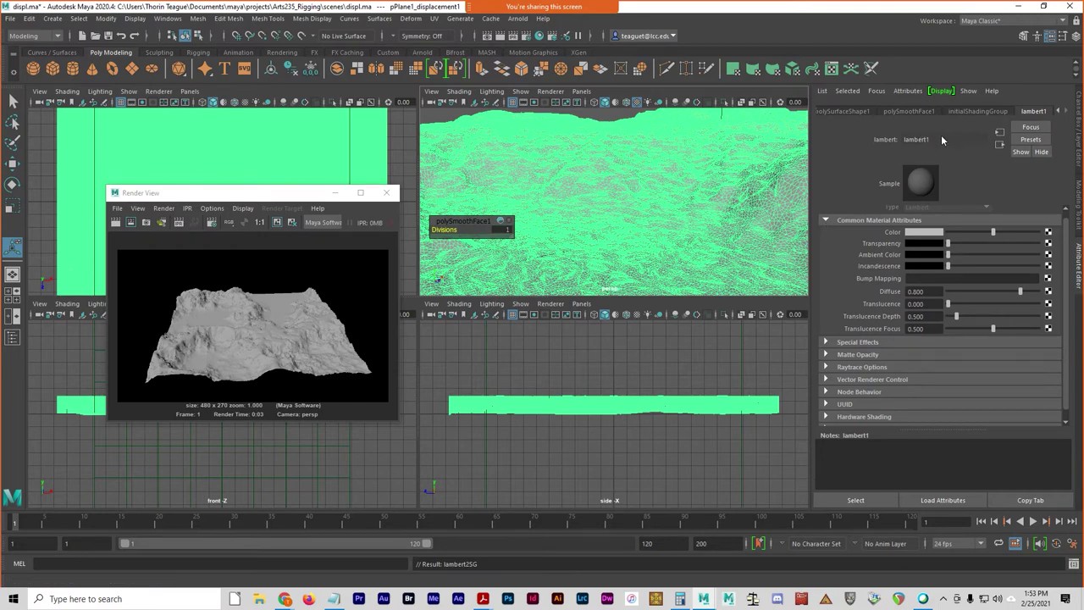
pyautogui.click(495, 141)
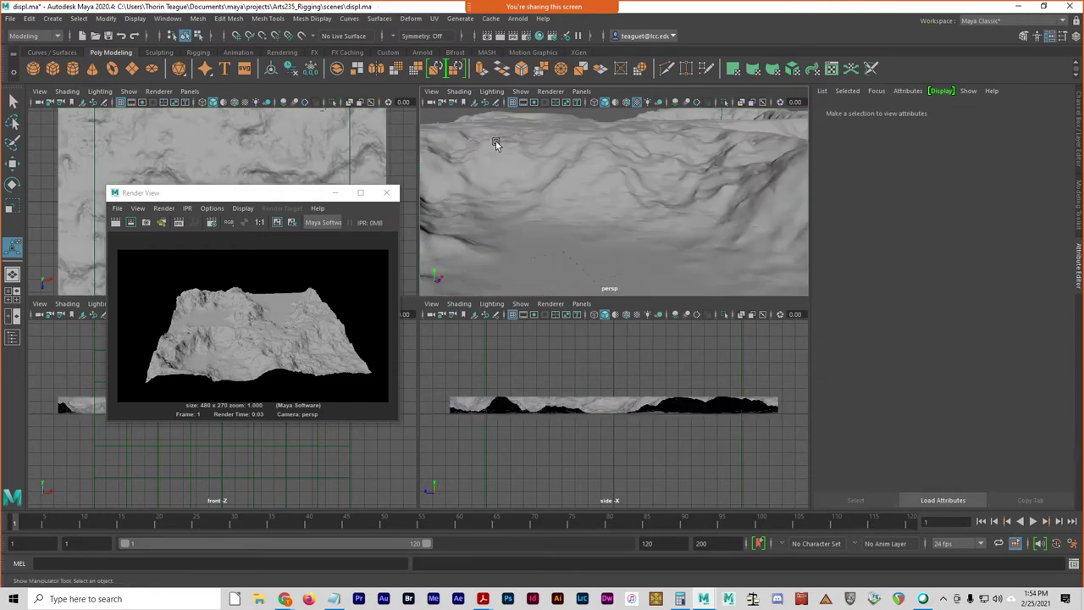
pyautogui.click(495, 141)
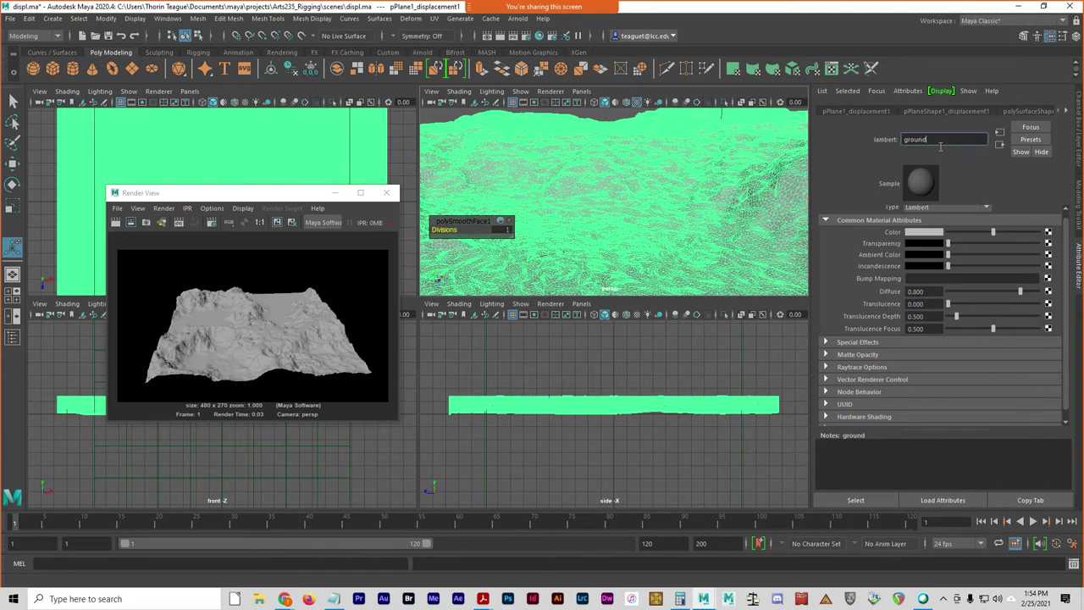
# - Connect a new 2D File texture to the ground material's Color
pyautogui.click(1049, 231)
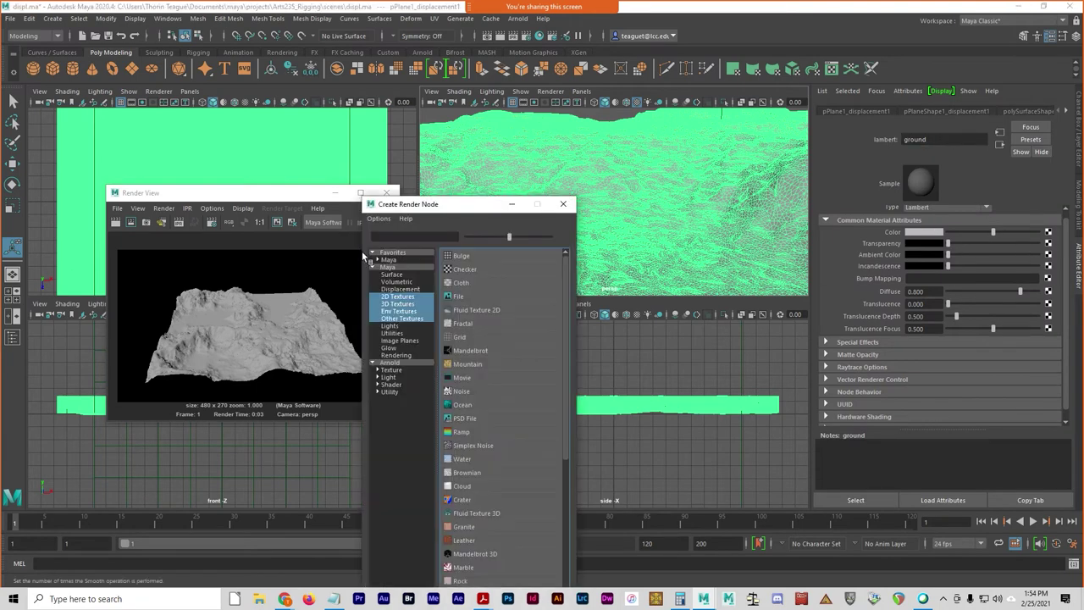
pyautogui.moveTo(449, 204); pyautogui.dragTo(246, 121)
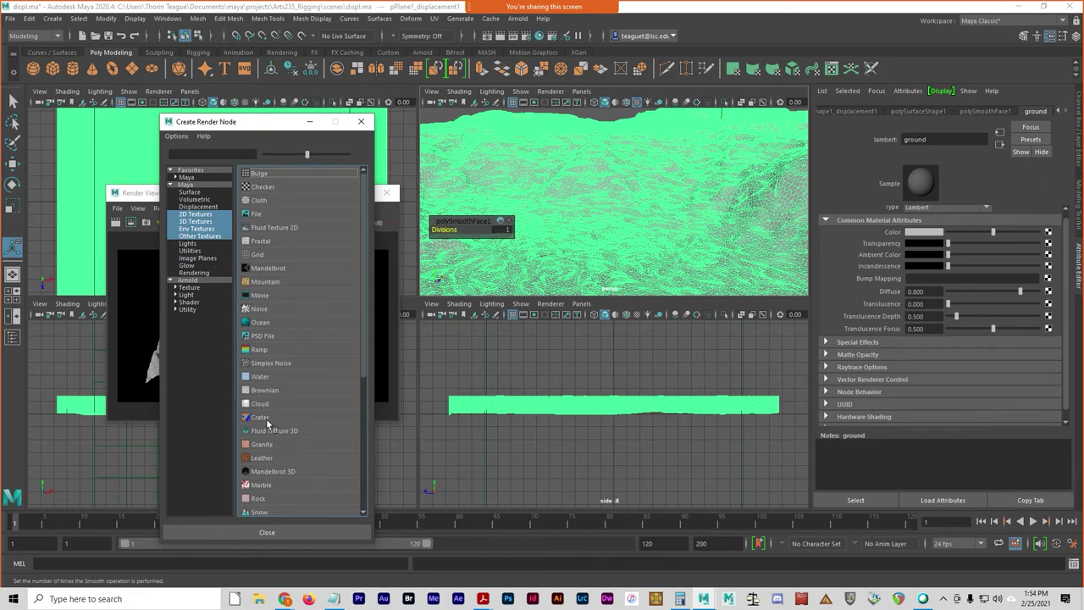
pyautogui.click(196, 215)
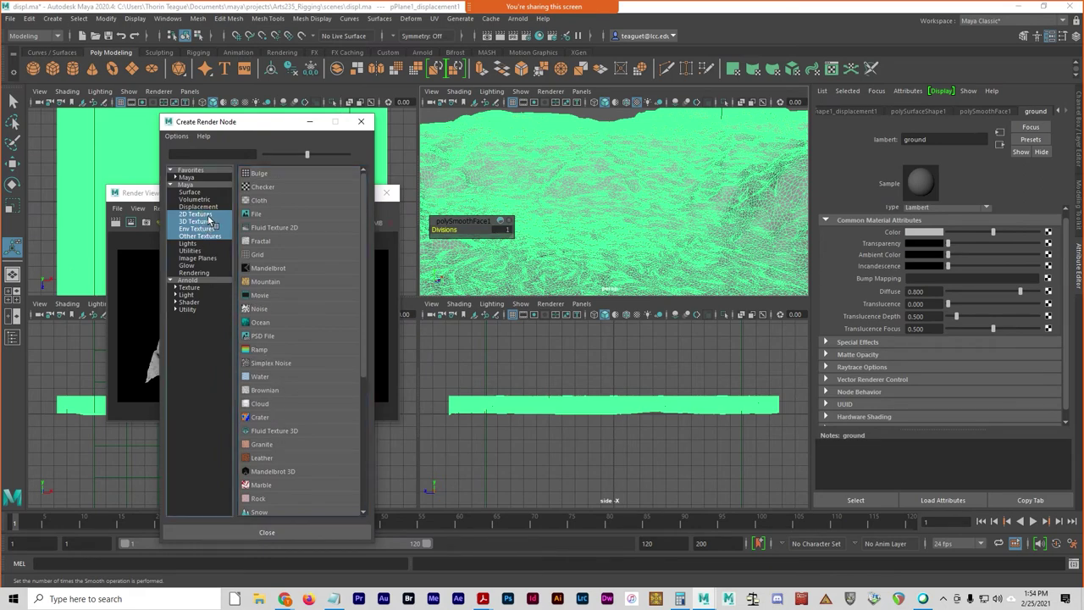
pyautogui.click(276, 217)
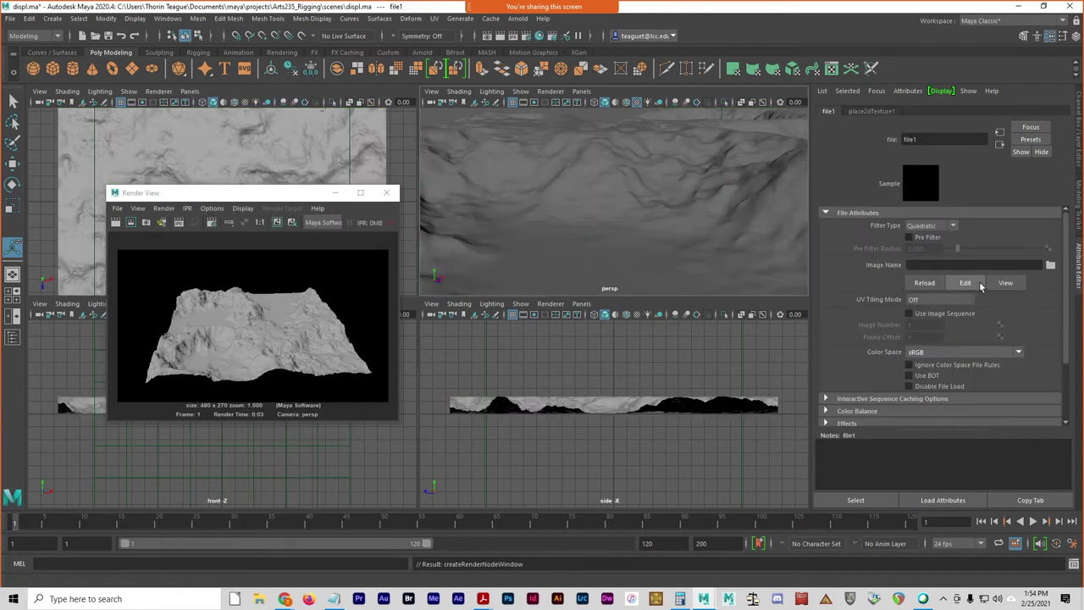
# - Load grass_dried_3000.jpg into the file texture and turn on textured display (6)
pyautogui.click(1051, 265)
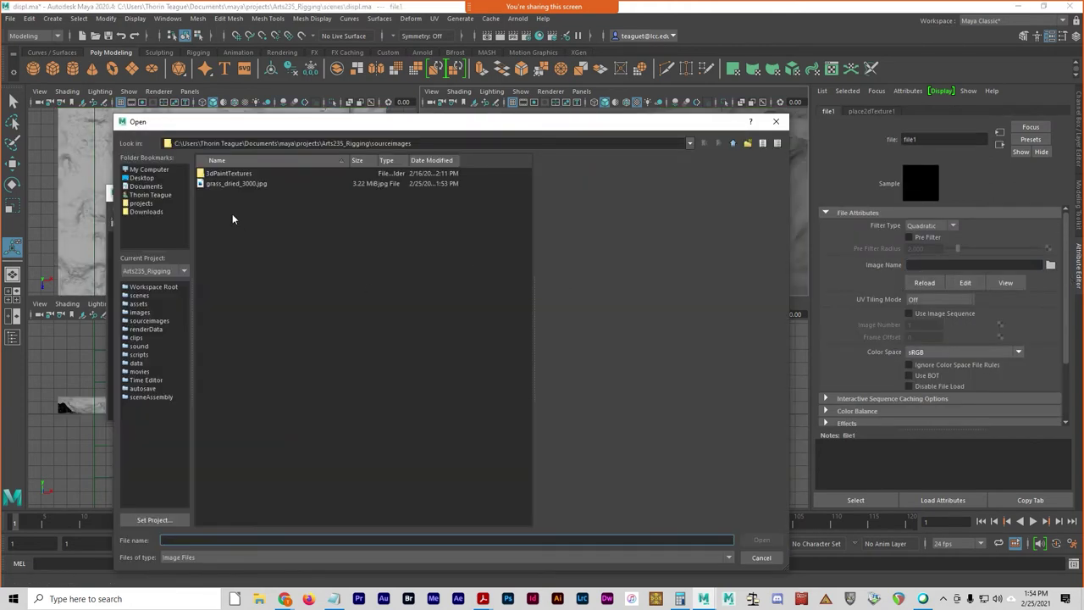
pyautogui.click(243, 184)
pyautogui.click(762, 540)
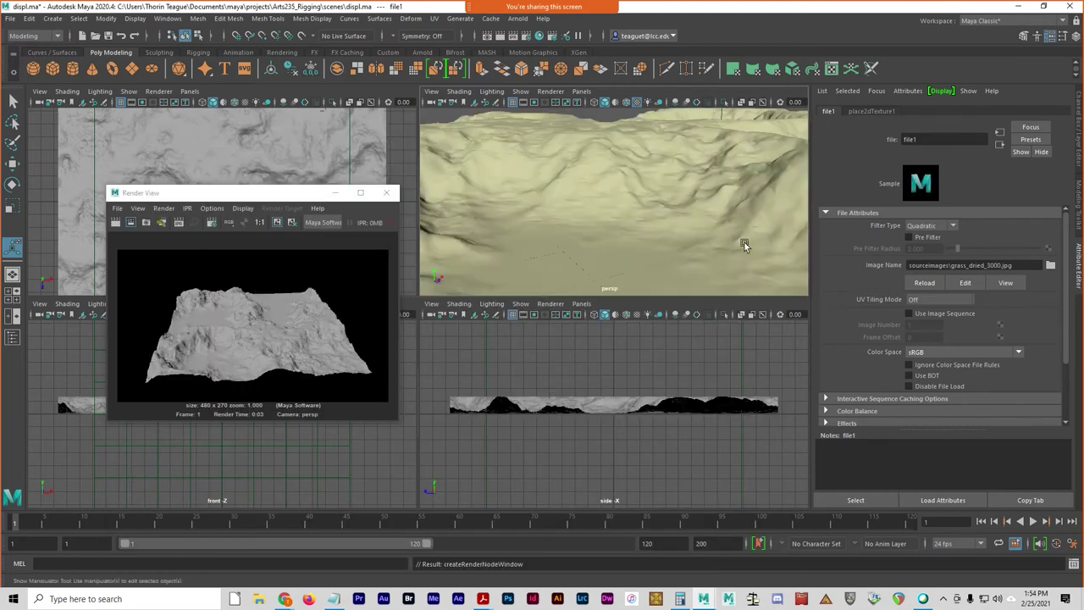
pyautogui.press('6')
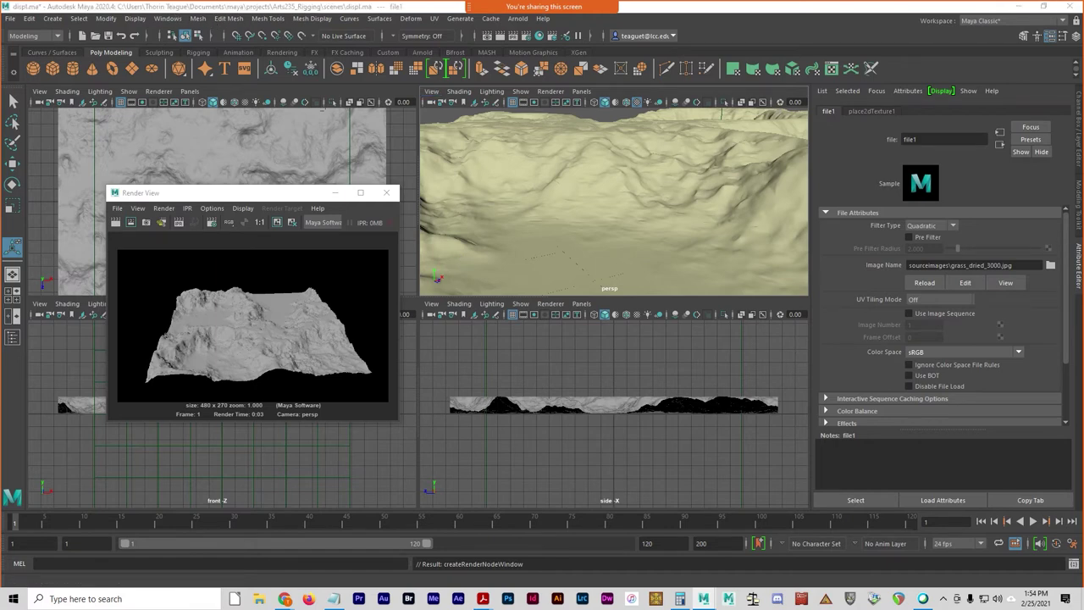
# - Graph the ground material's network in Hypershade and inspect the grass file node and place2dTexture1
pyautogui.moveTo(847, 212); pyautogui.dragTo(395, 204)
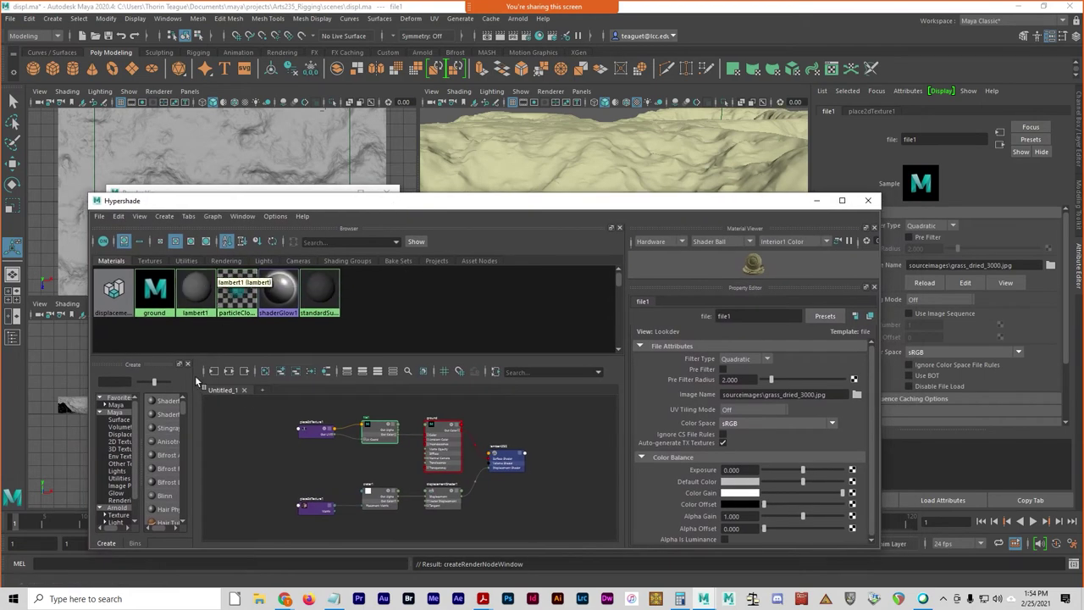
pyautogui.click(157, 292)
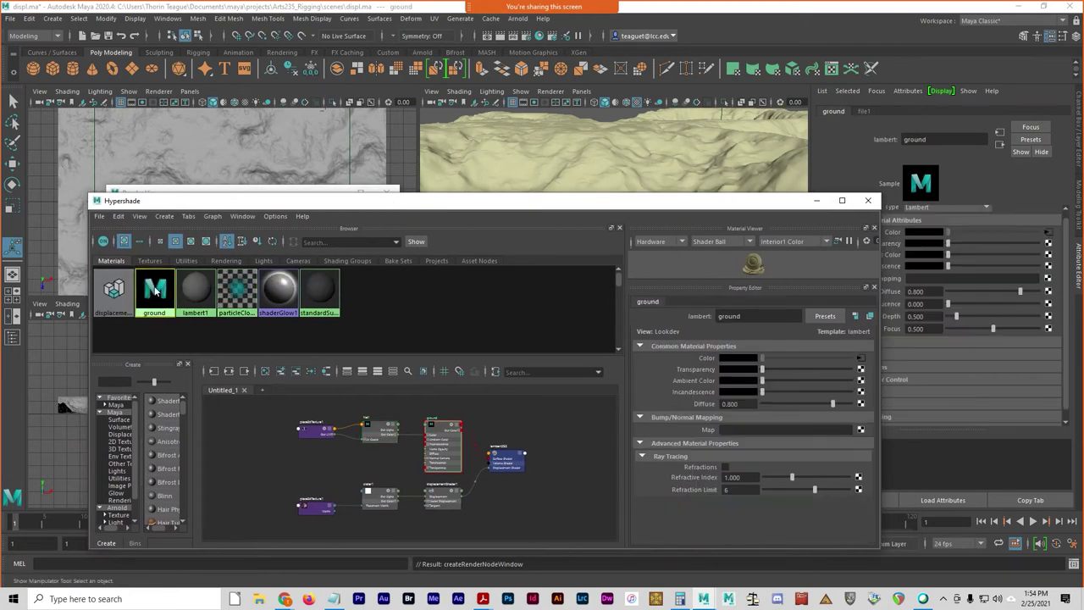
pyautogui.rightClick(157, 292)
pyautogui.click(127, 356)
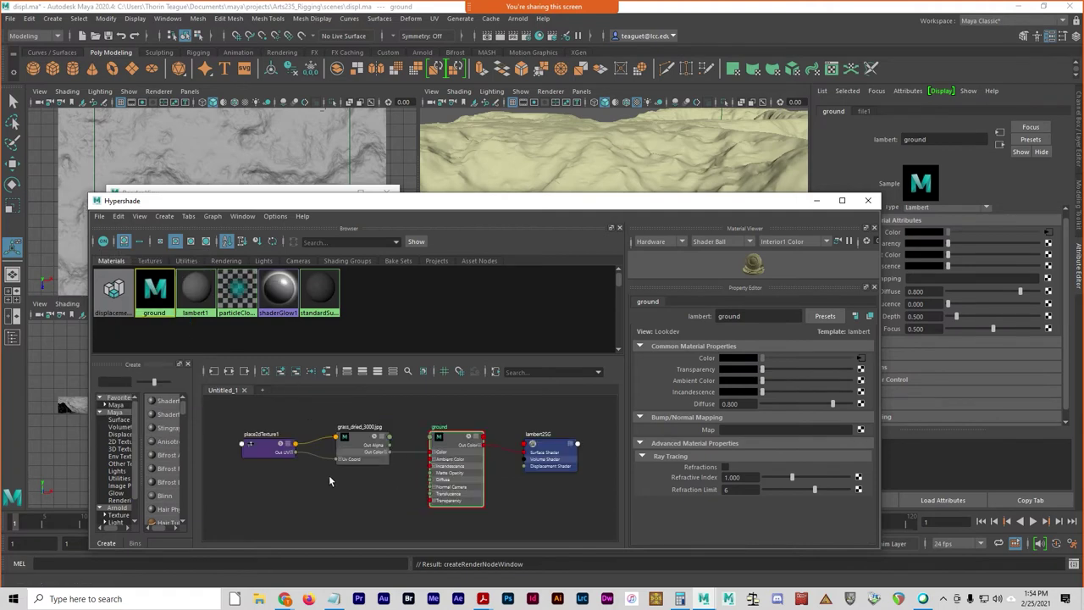
pyautogui.click(354, 451)
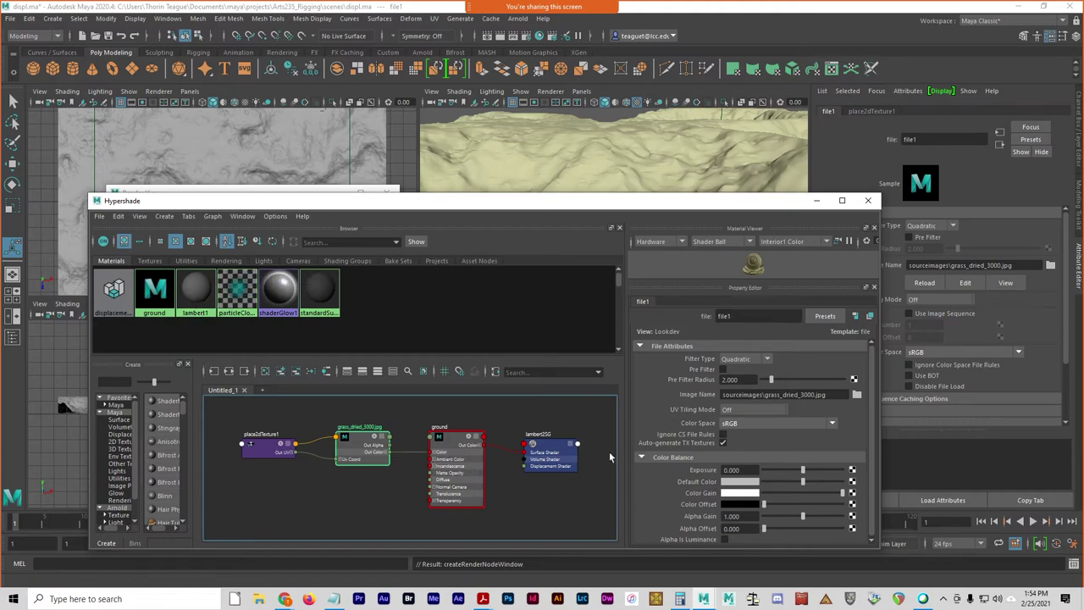
pyautogui.click(834, 401)
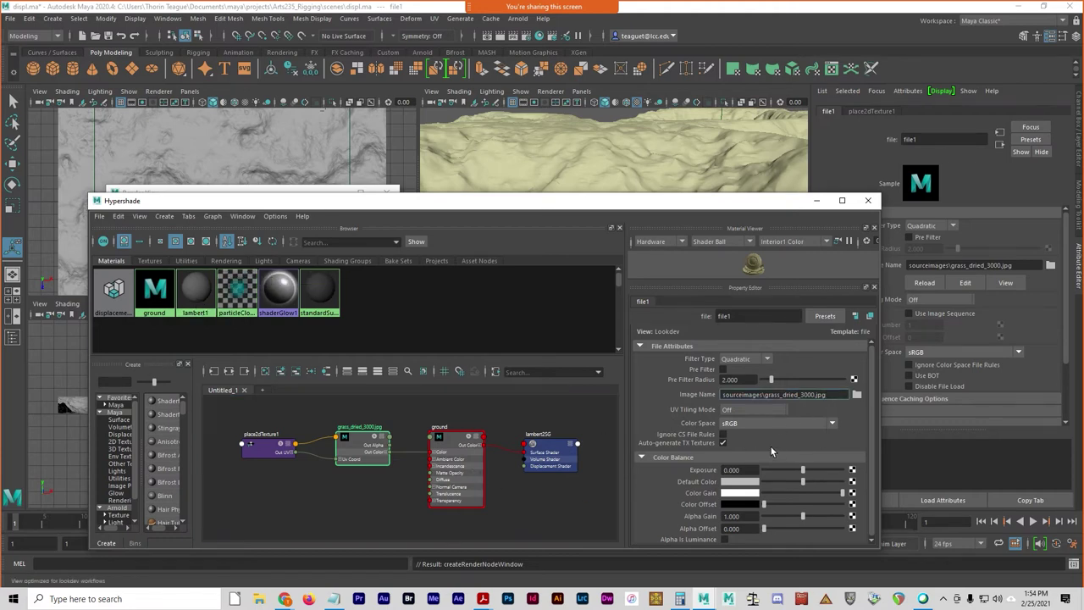
pyautogui.click(283, 449)
# - Scale the place3dTexture1 placement box down to 1.478
pyautogui.moveTo(528, 203); pyautogui.dragTo(582, 333)
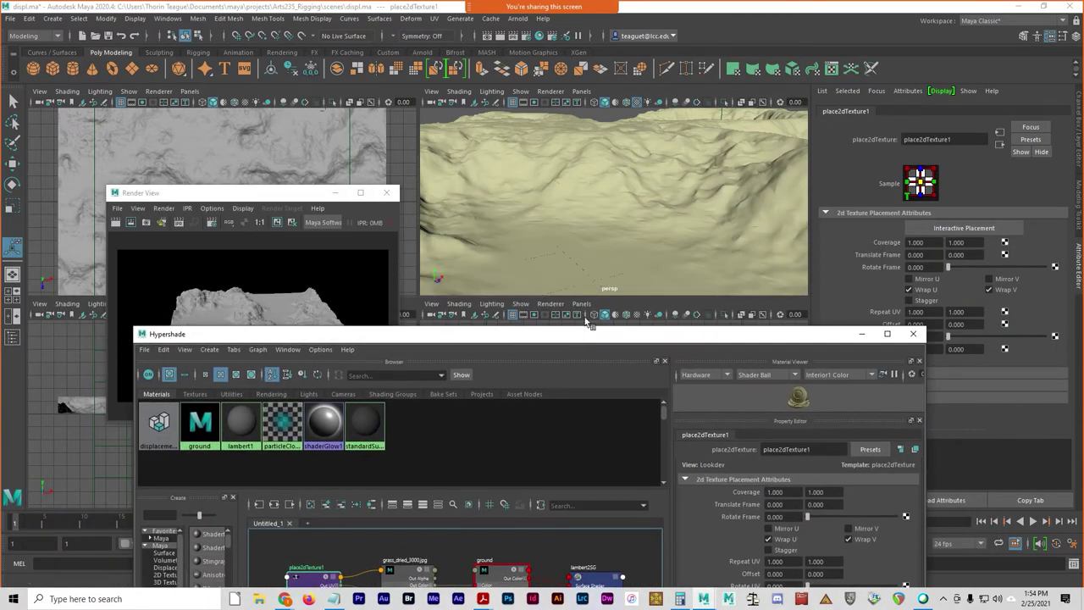
pyautogui.keyDown('alt'); pyautogui.moveTo(612, 235); pyautogui.dragTo(688, 245); pyautogui.keyUp('alt')
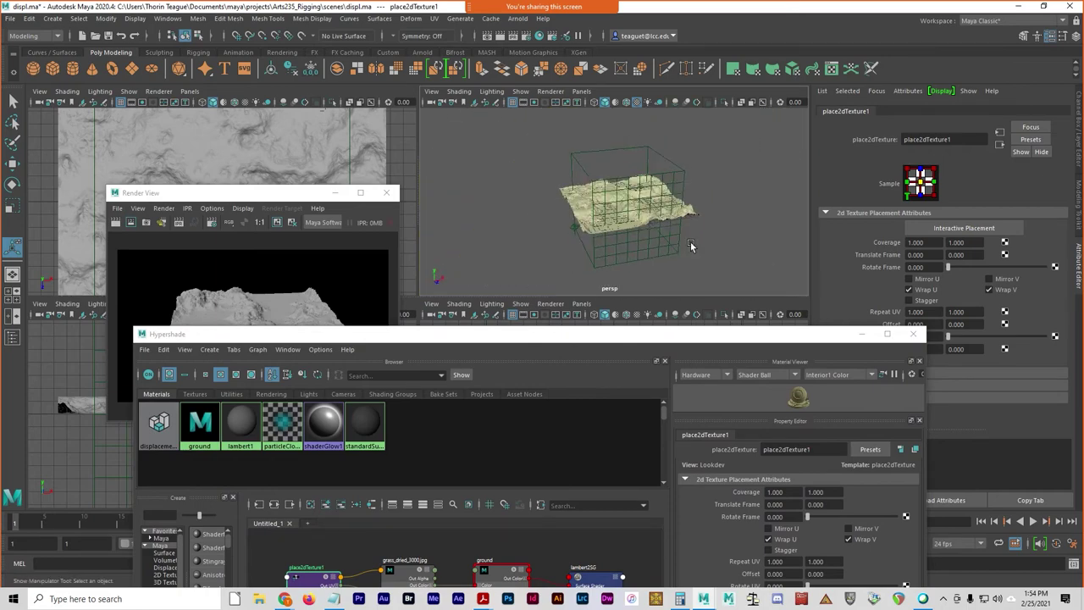
pyautogui.press('r')
pyautogui.keyDown('alt'); pyautogui.moveTo(649, 203); pyautogui.dragTo(639, 171); pyautogui.keyUp('alt')
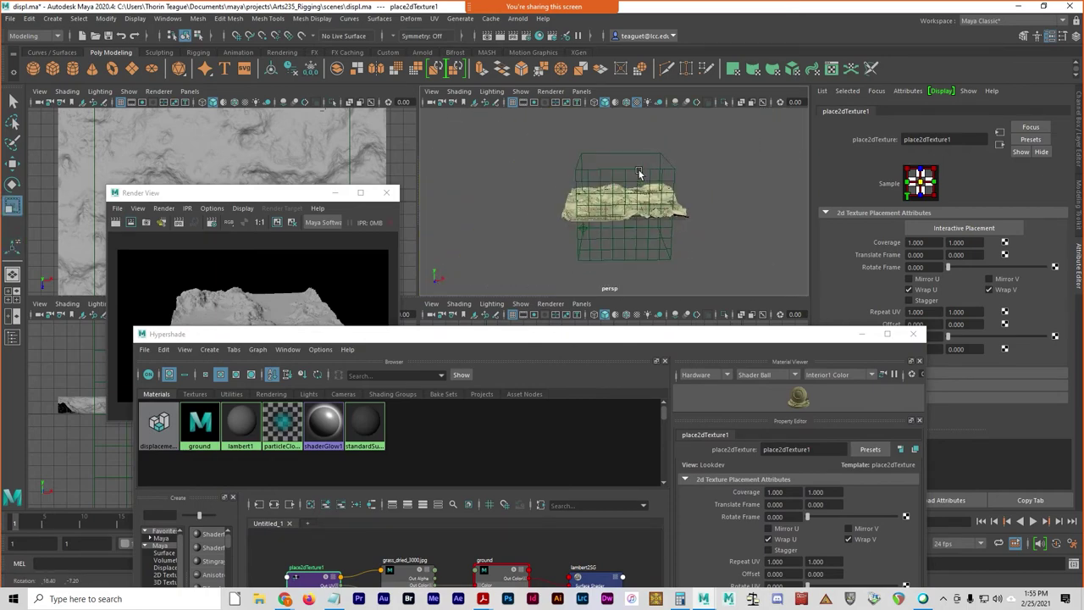
pyautogui.click(704, 200)
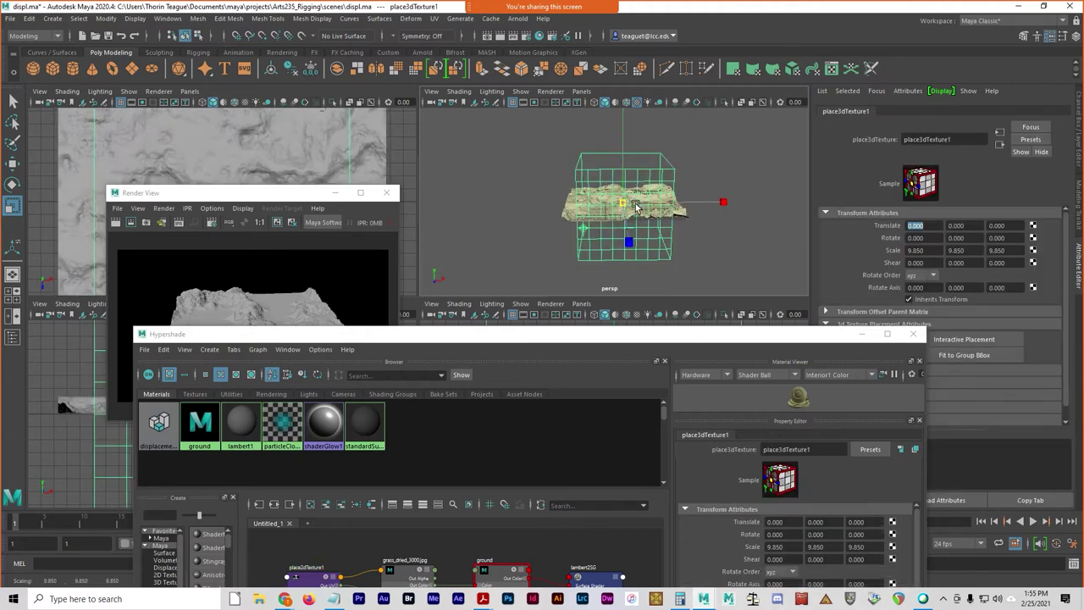
pyautogui.moveTo(623, 204); pyautogui.dragTo(607, 208)
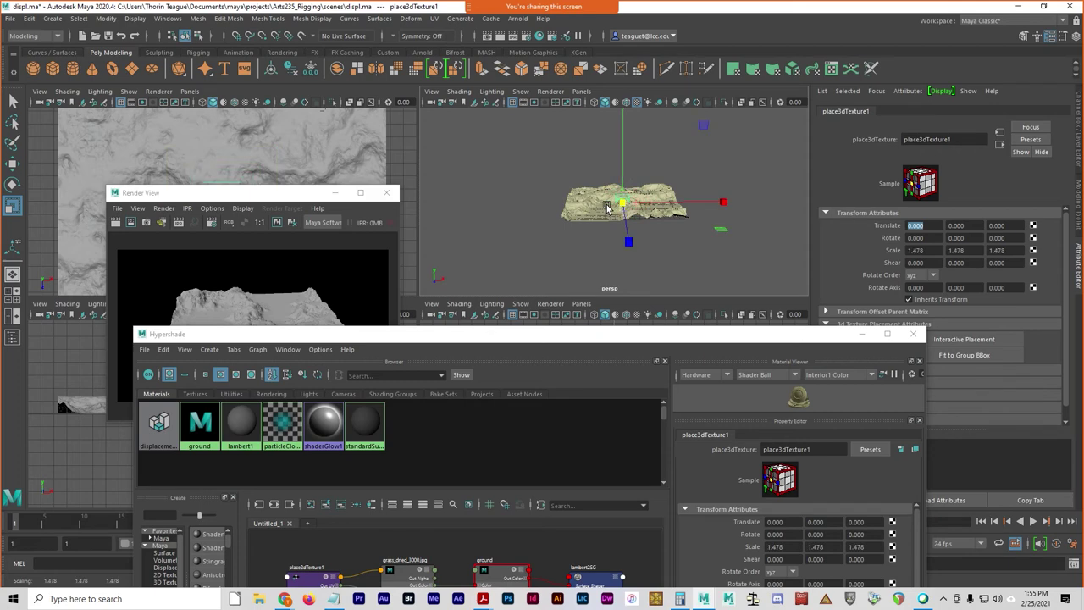
# - Enable Mirror U and Mirror V on place2dTexture1
pyautogui.moveTo(686, 336); pyautogui.dragTo(622, 148)
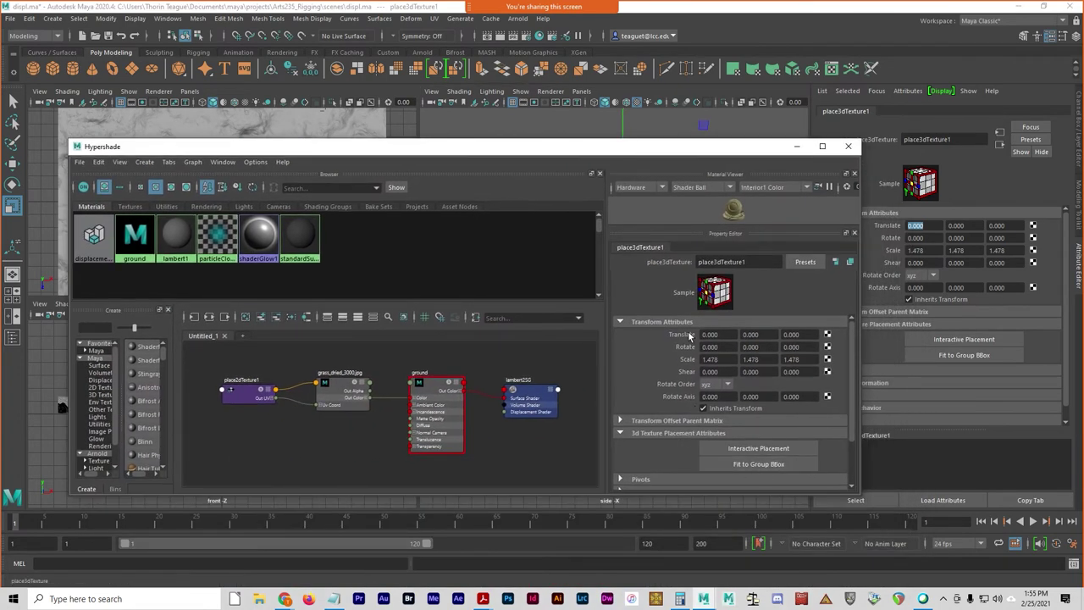
pyautogui.click(246, 392)
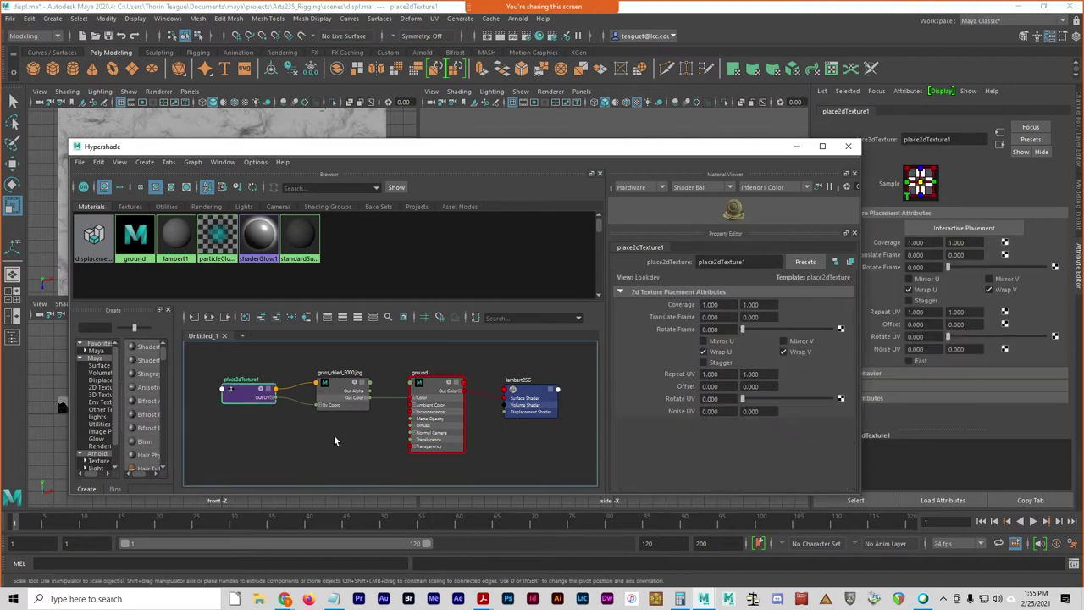
pyautogui.click(722, 342)
pyautogui.click(783, 341)
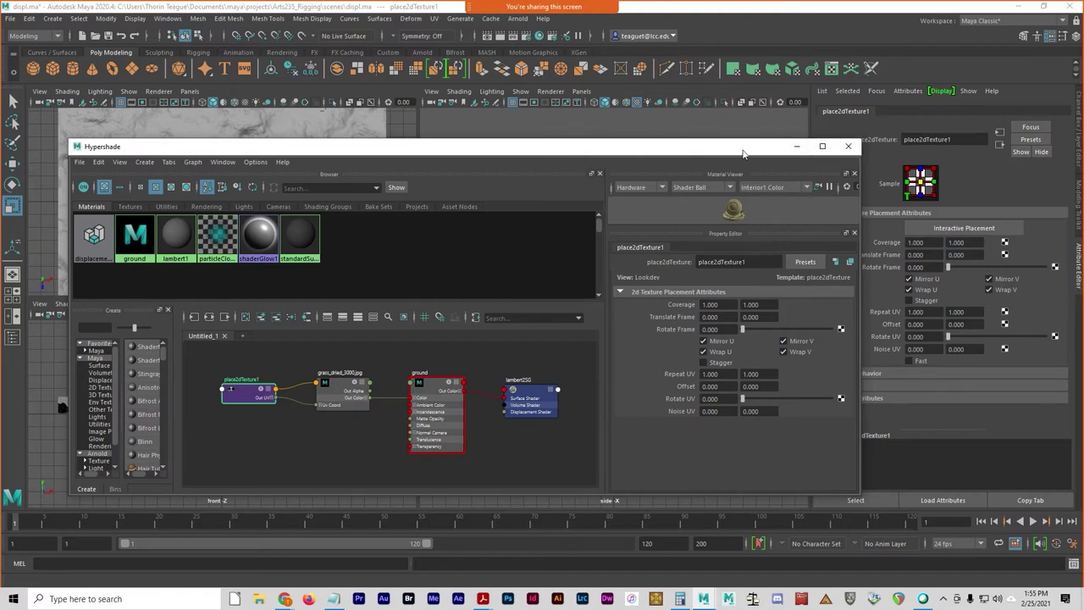
# - Minimize Hypershade and view the terrain from above with plain shading (5)
pyautogui.click(797, 146)
pyautogui.scroll(5, 563, 227)
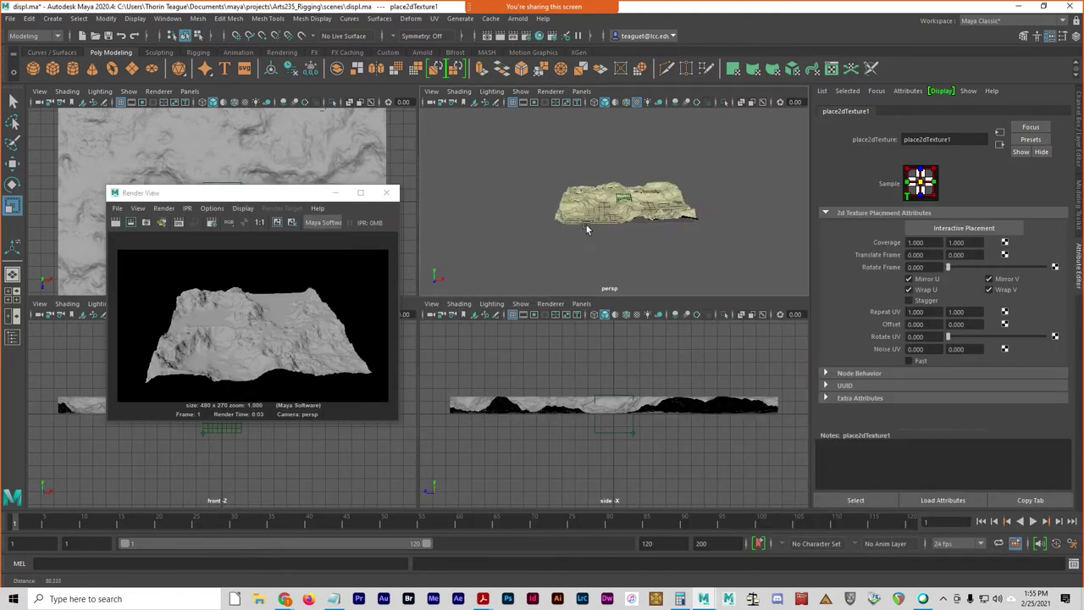
pyautogui.keyDown('alt'); pyautogui.moveTo(575, 232); pyautogui.dragTo(591, 181); pyautogui.keyUp('alt')
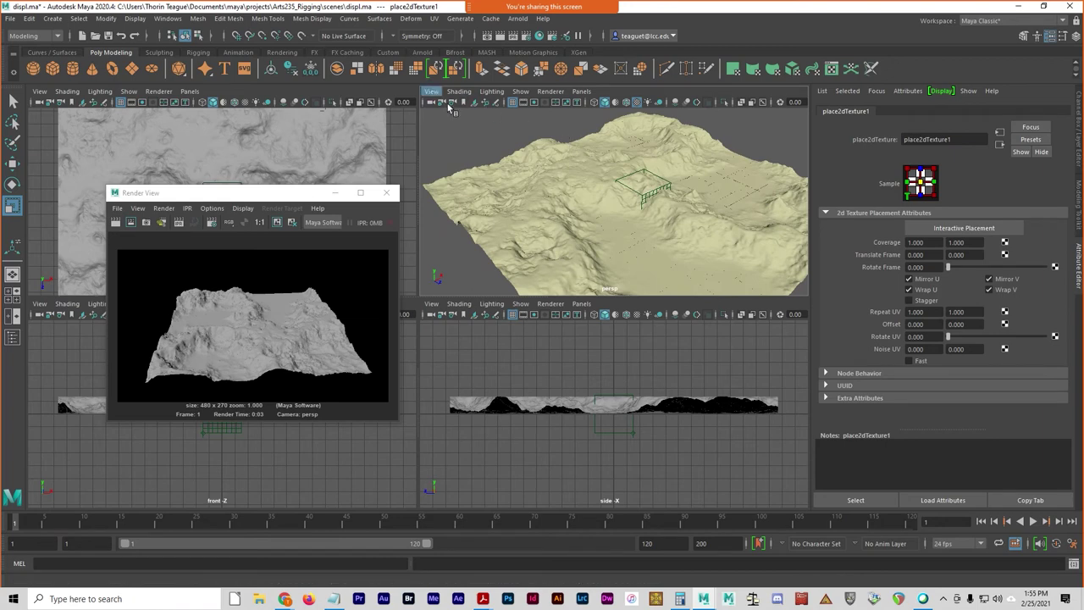
pyautogui.press('5')
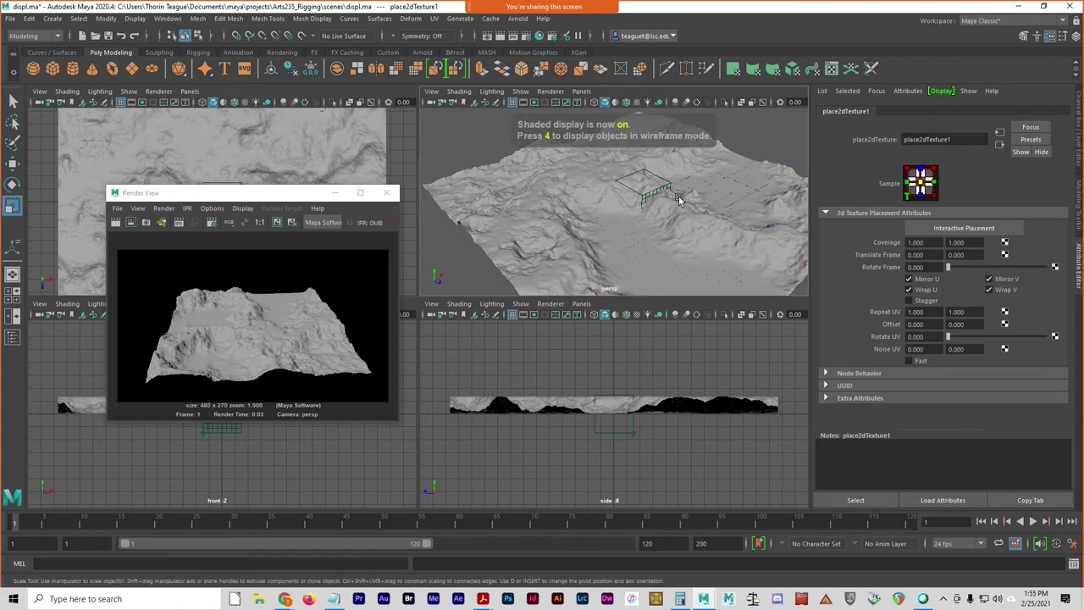
# - Re-render the grass-textured terrain from a new angle and show its polySmoothFace1 settings (Division Levels 1)
pyautogui.press('6')
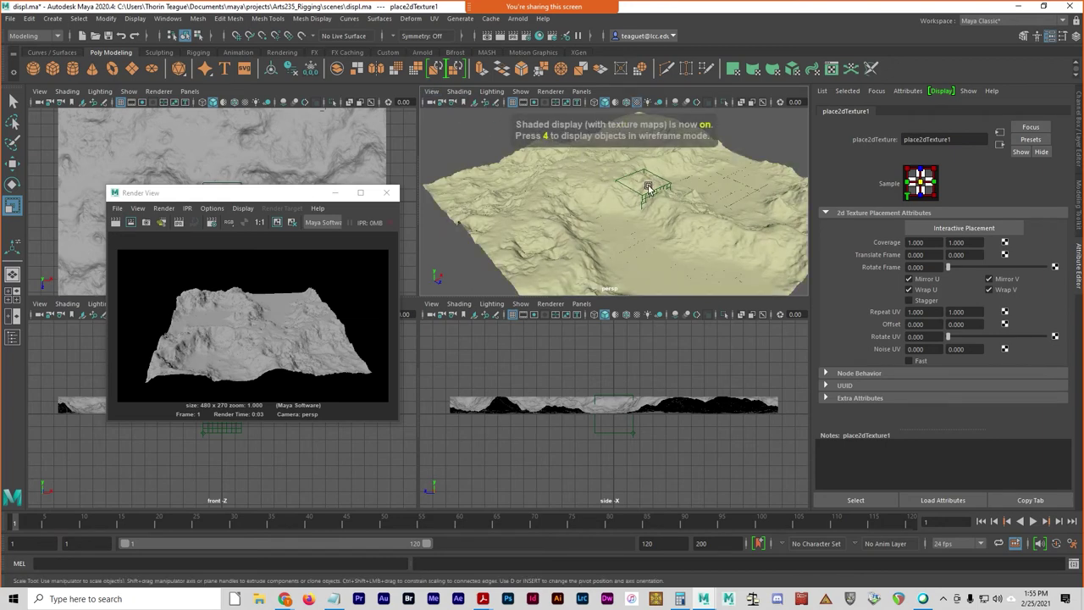
pyautogui.moveTo(654, 211)
pyautogui.keyDown('alt'); pyautogui.mouseDown()
pyautogui.moveTo(681, 236)
pyautogui.moveTo(628, 244)
pyautogui.moveTo(593, 232)
pyautogui.mouseUp(); pyautogui.keyUp('alt')
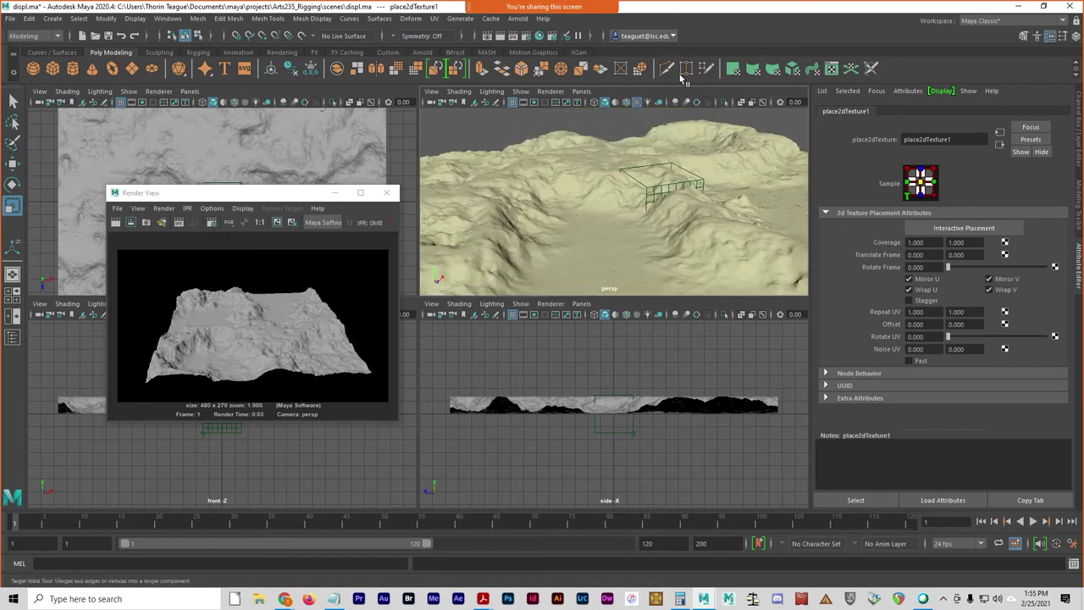
pyautogui.click(500, 36)
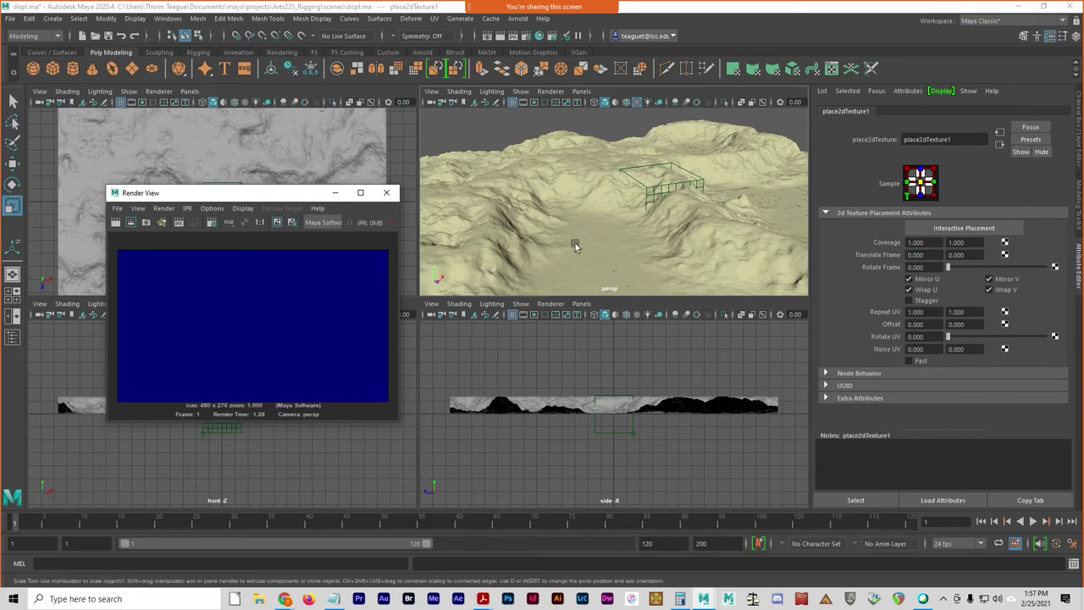
pyautogui.click(1005, 116)
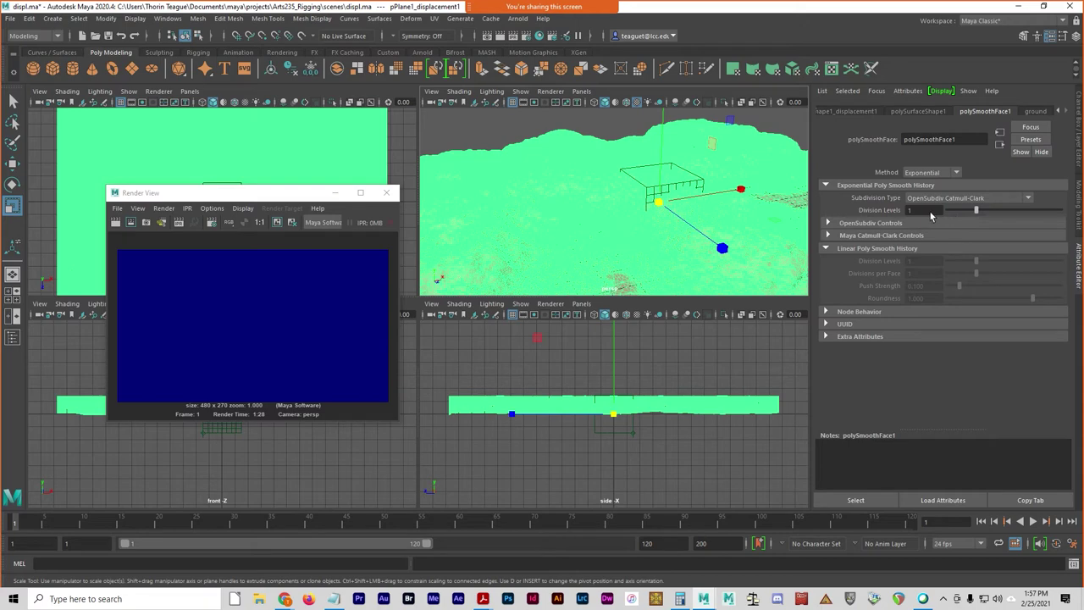
# - Set the polySmoothFace1 Division Levels to 0
pyautogui.doubleClick(916, 211)
pyautogui.write('0')
pyautogui.press('Return')
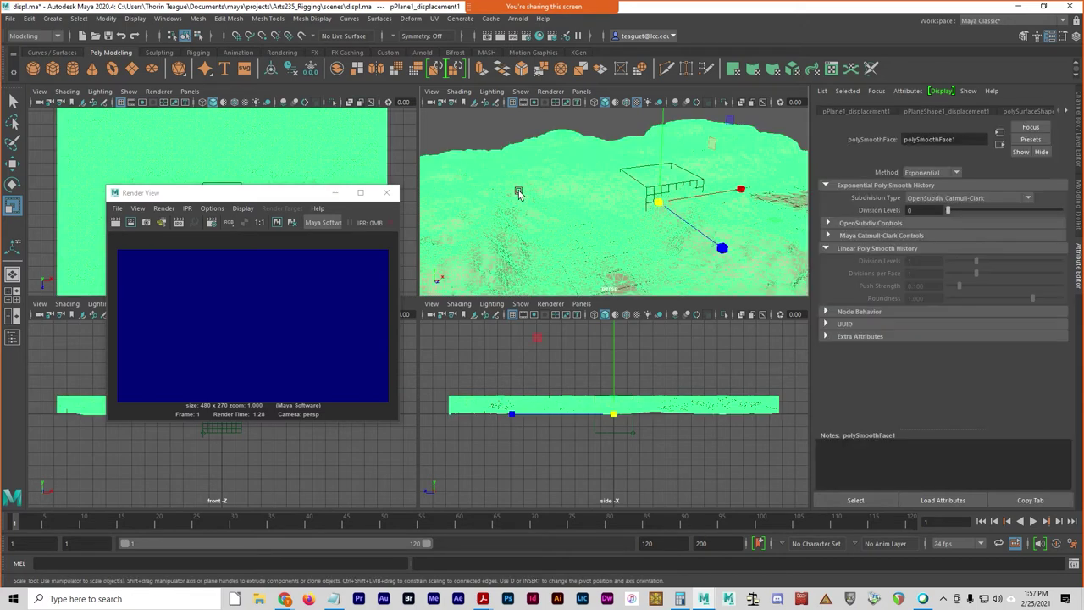
# - Delete the polySmoothFace node from the terrain's history using the Hypergraph input/output graph
pyautogui.click(167, 18)
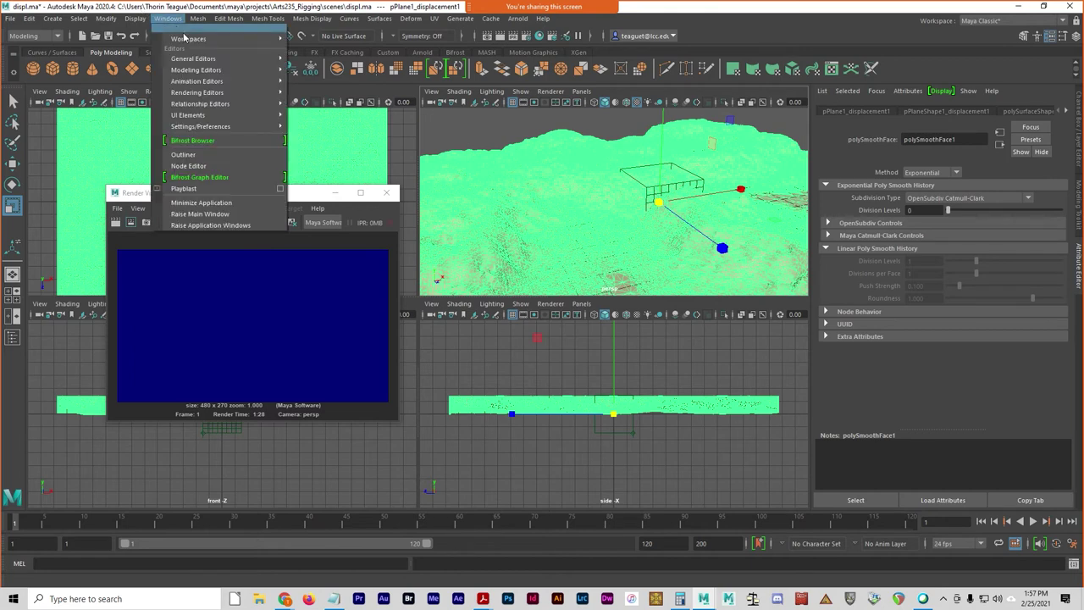
pyautogui.moveTo(229, 95)
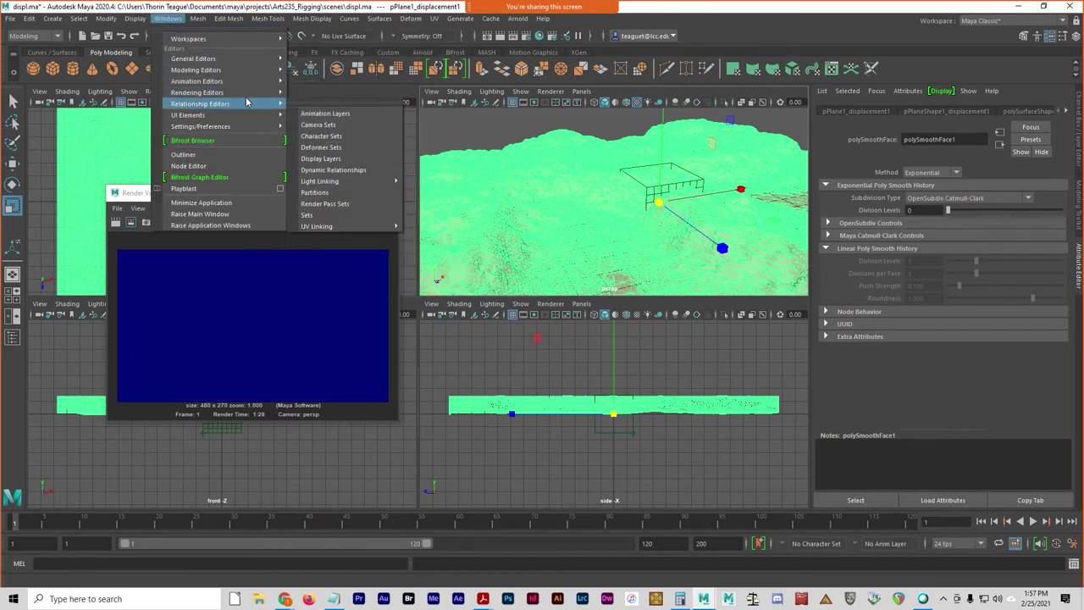
pyautogui.moveTo(254, 59)
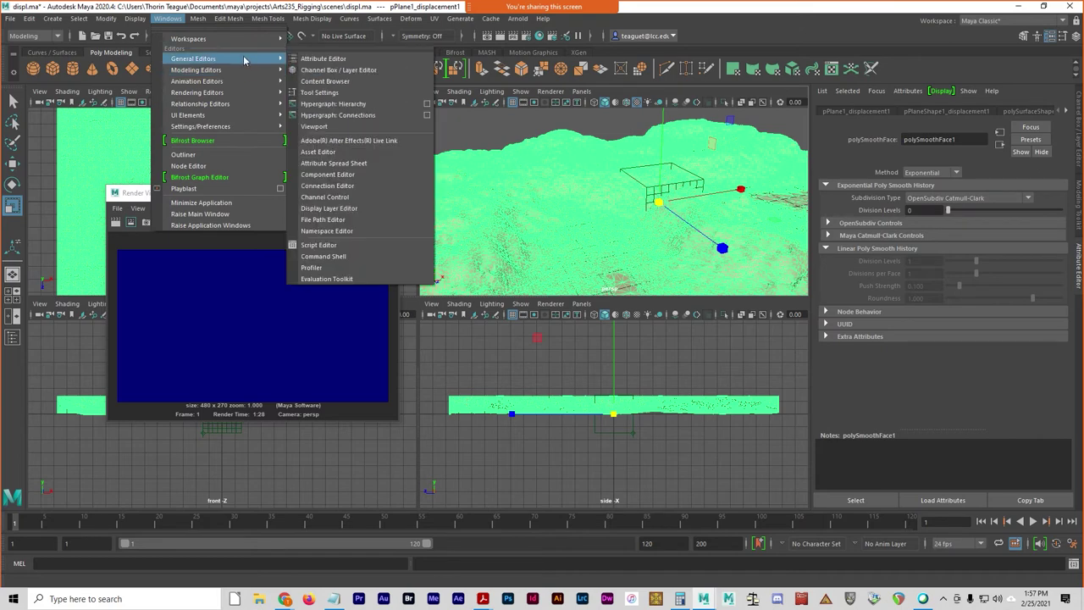
pyautogui.click(362, 115)
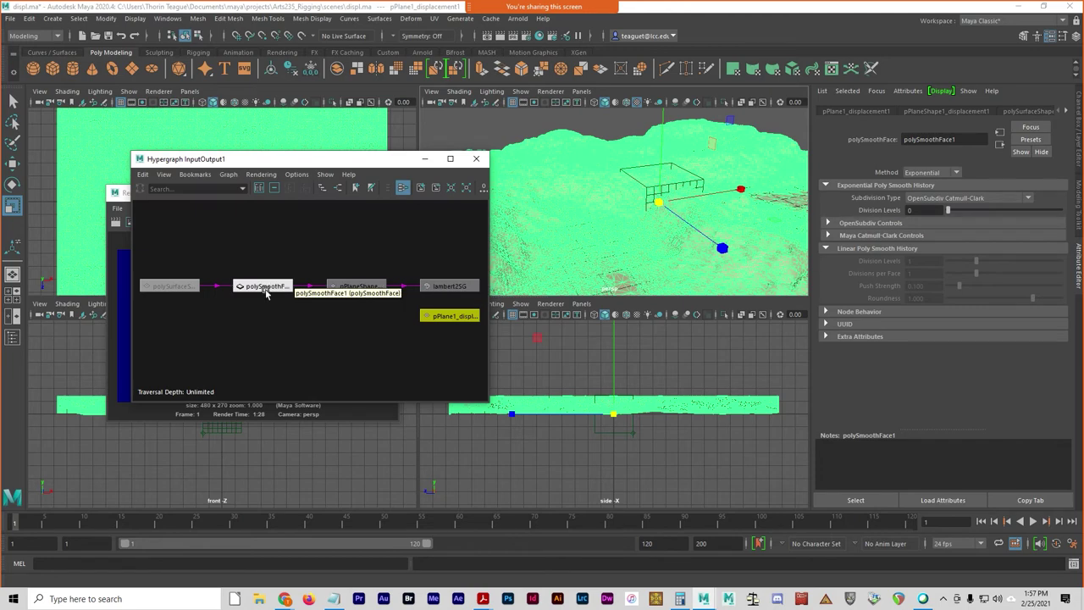
pyautogui.click(264, 288)
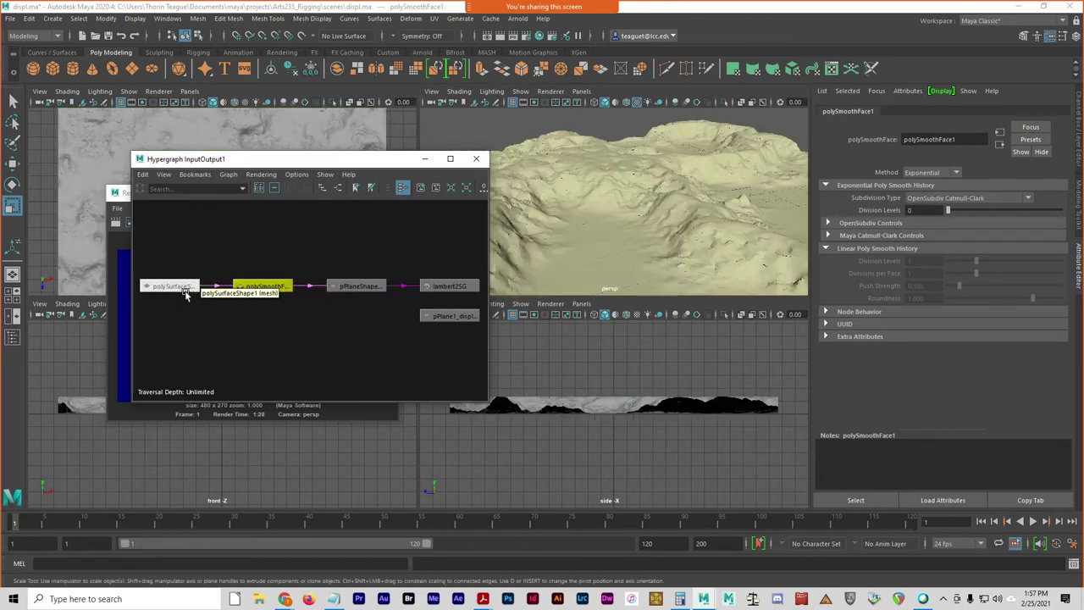
pyautogui.click(169, 286)
pyautogui.click(246, 289)
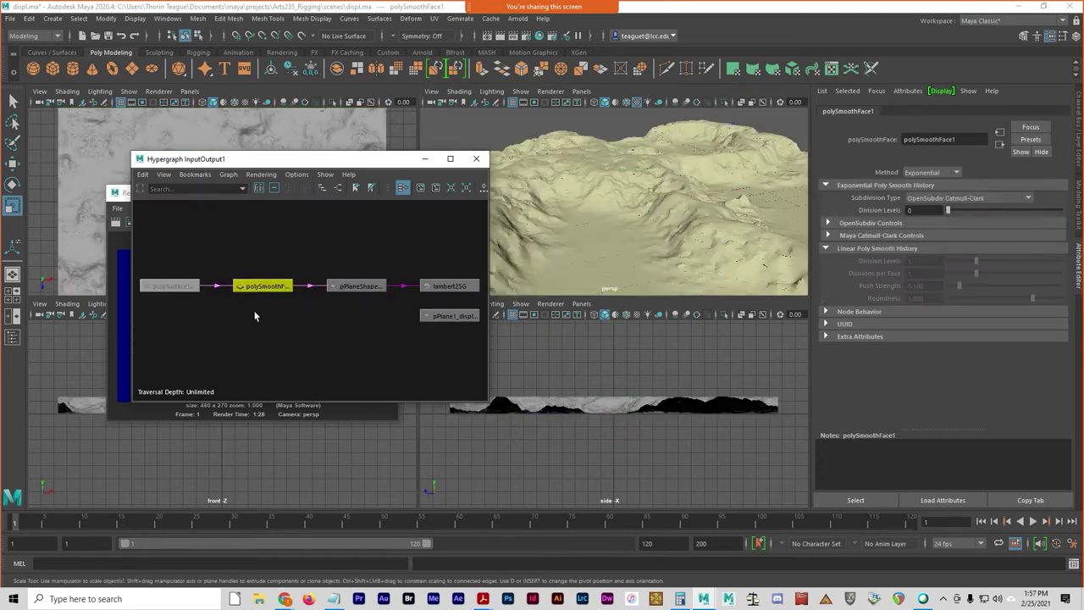
pyautogui.press('Delete')
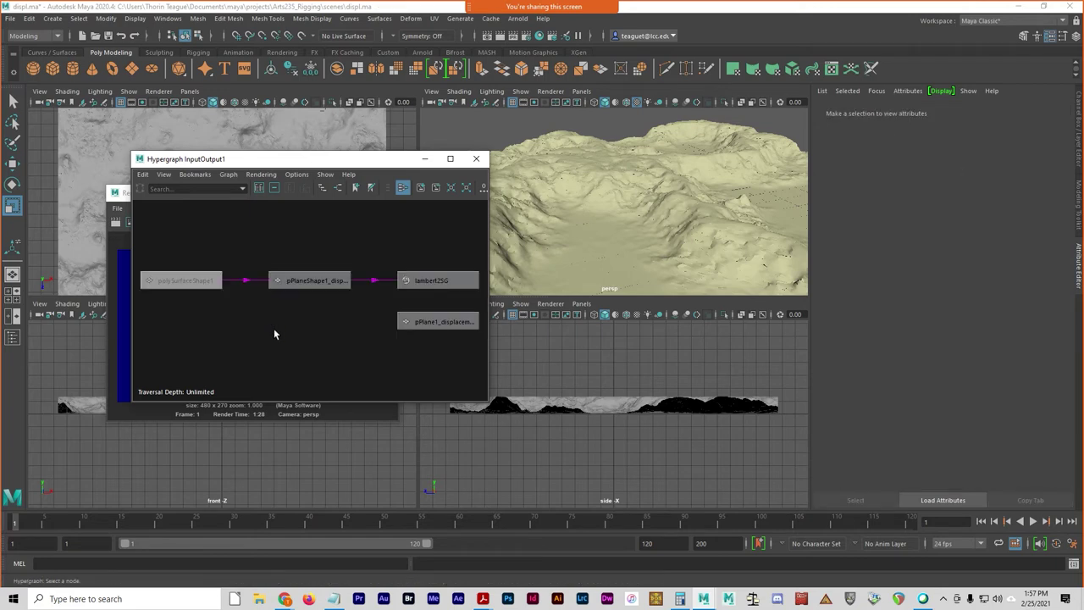
pyautogui.click(477, 160)
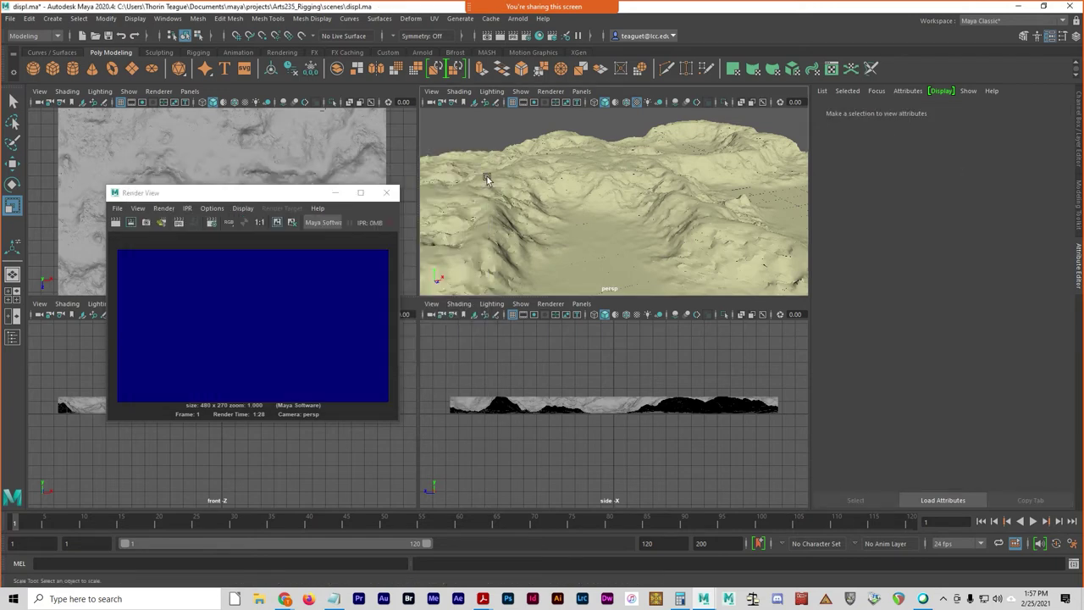
# - Render the selected terrain with Maya Software, then close the Render View
pyautogui.click(645, 163)
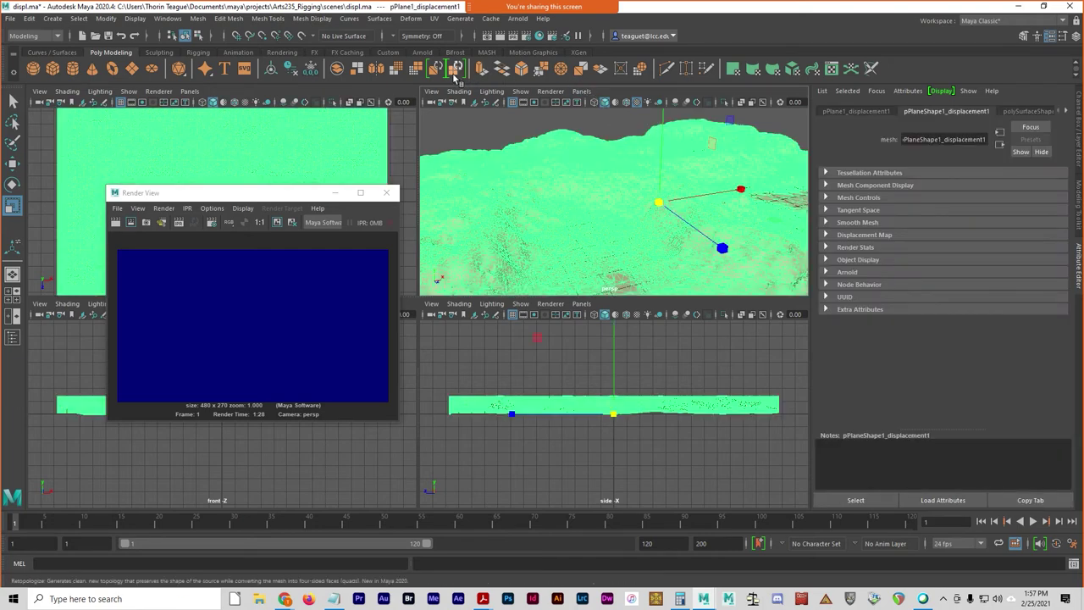
pyautogui.click(501, 35)
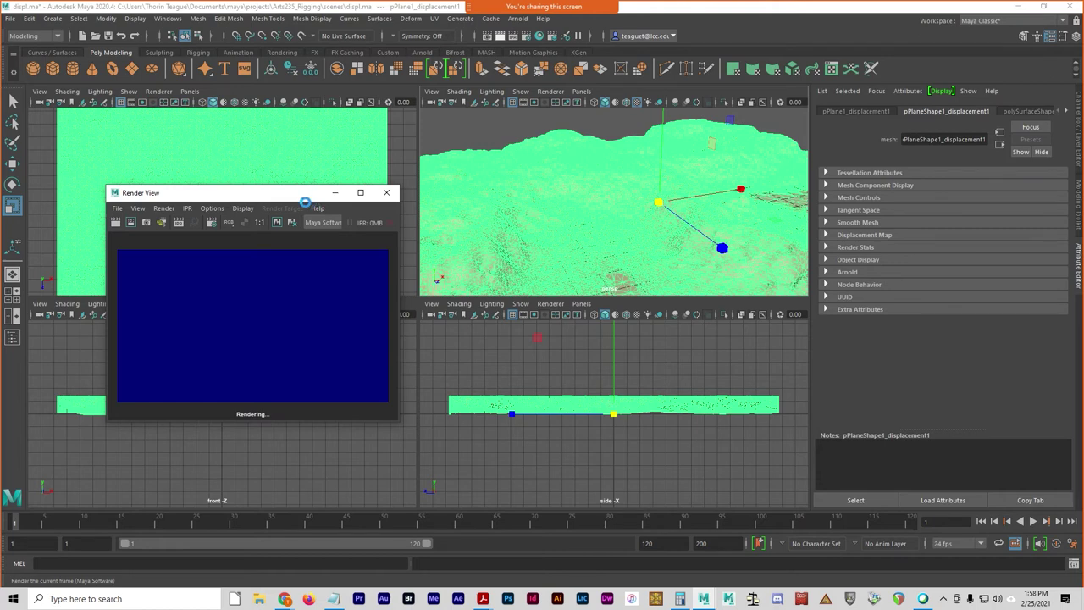
pyautogui.click(388, 194)
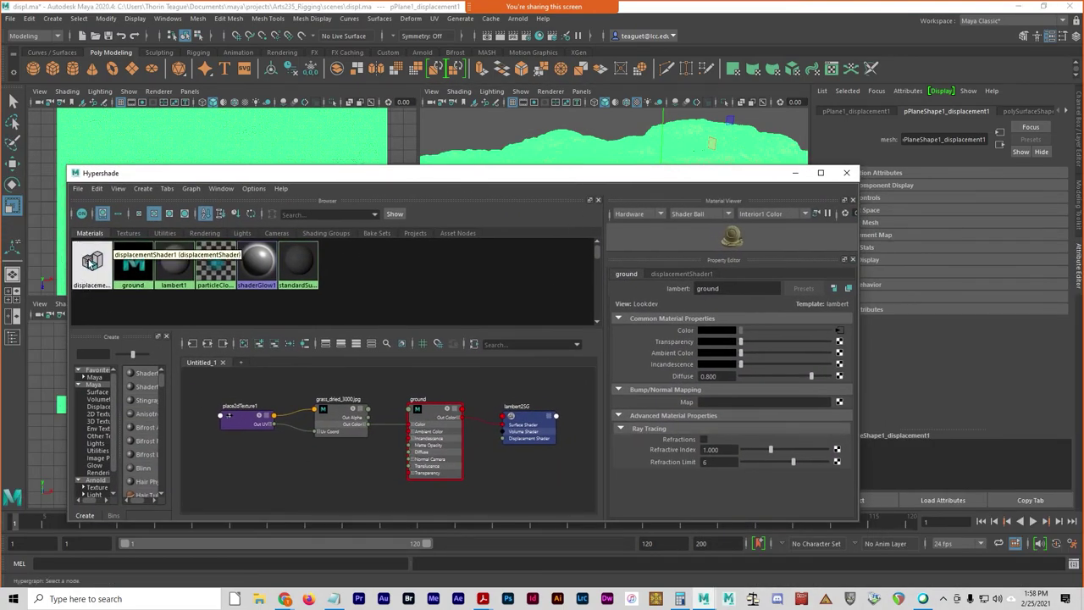
# - Delete displacementShader1, inspect the remaining materials, and graph the lambert1 shading network
pyautogui.click(92, 263)
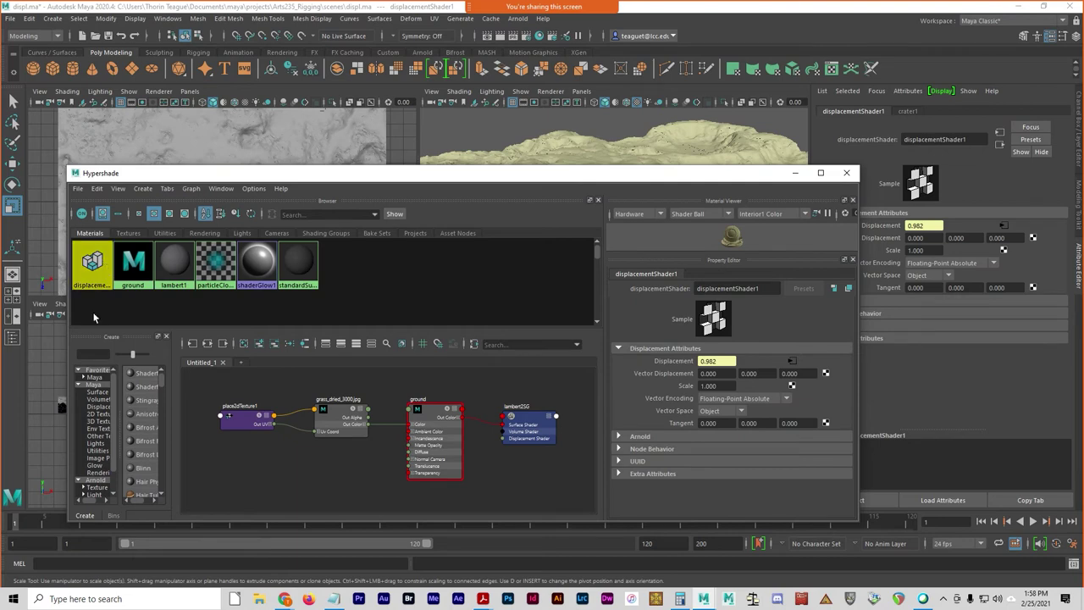
pyautogui.press('Delete')
pyautogui.click(92, 263)
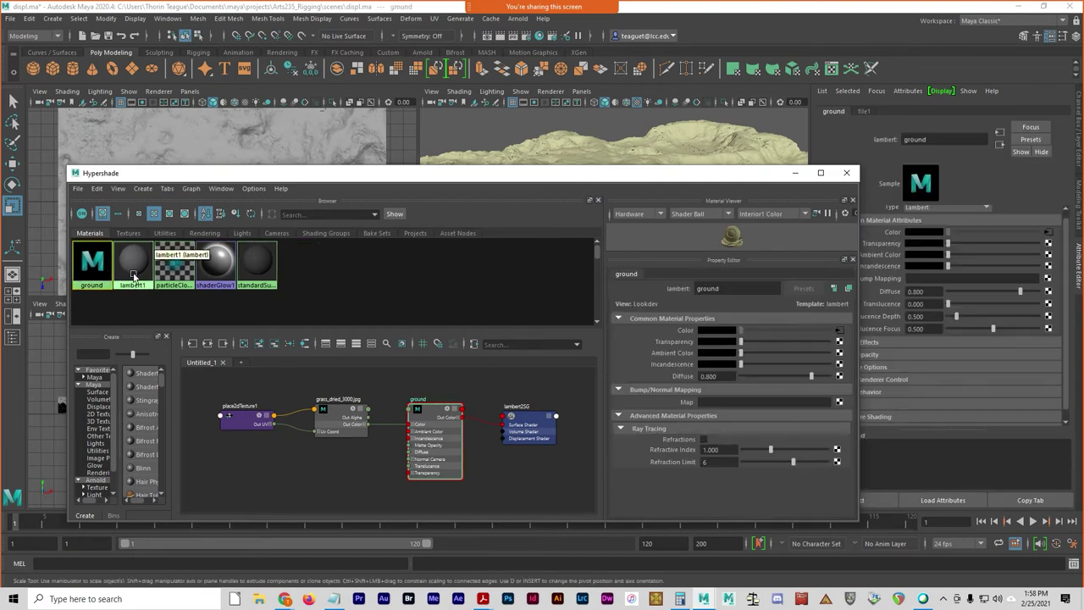
pyautogui.click(179, 269)
pyautogui.click(222, 275)
pyautogui.click(131, 262)
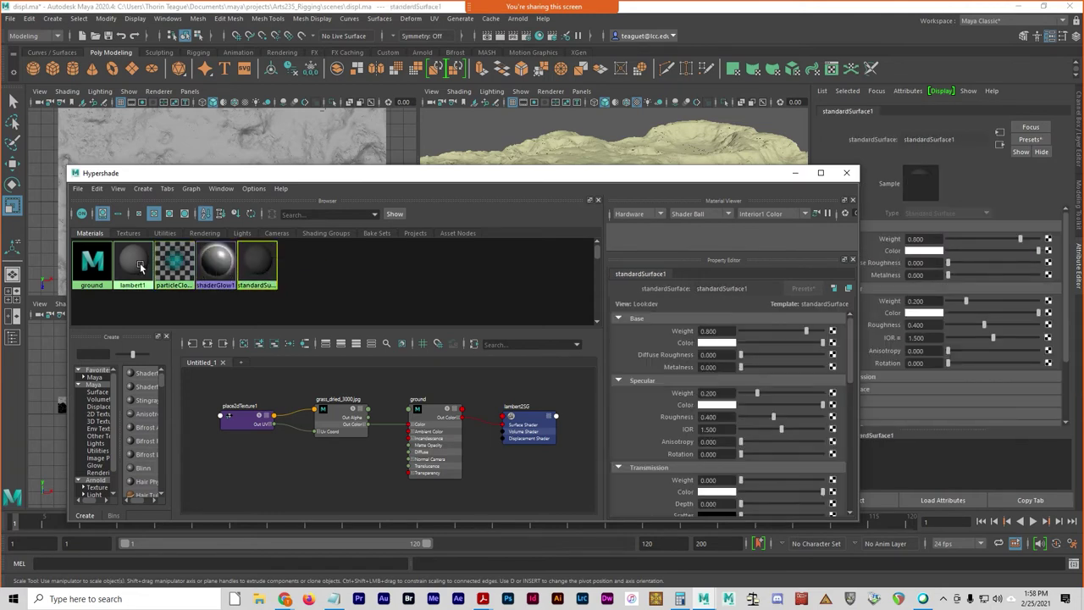
pyautogui.rightClick(132, 286)
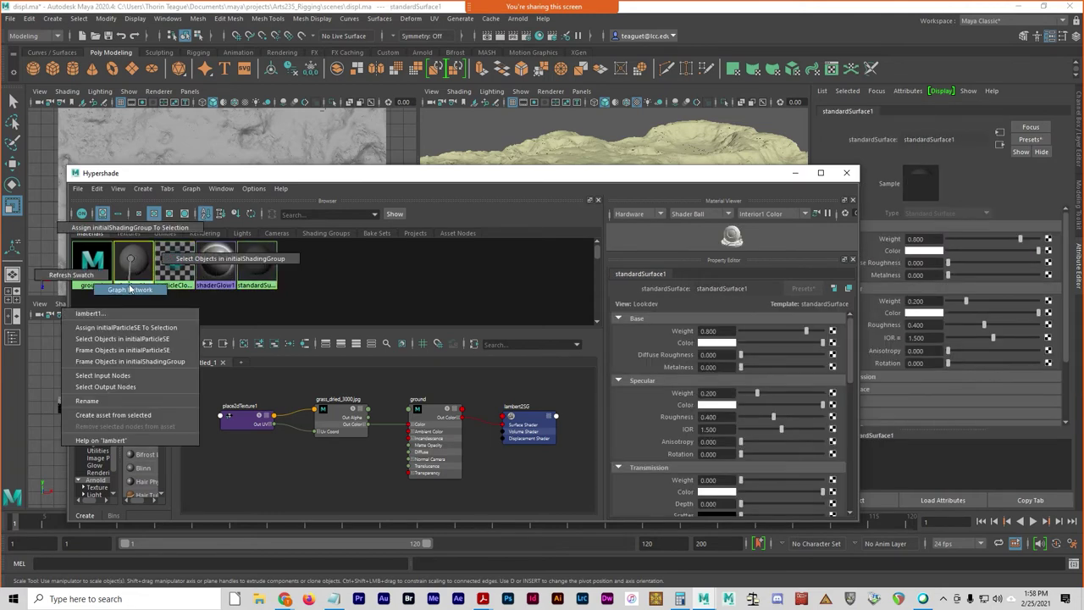
pyautogui.click(141, 290)
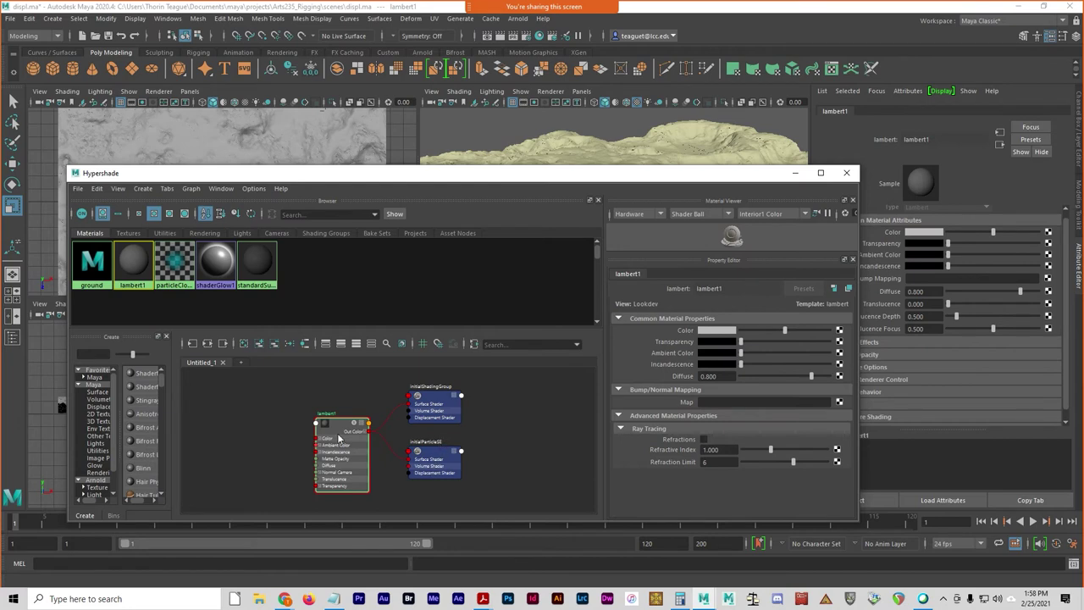
# - Browse the Hypershade tabs, graph the lambert2SG shading network, and move the window aside
pyautogui.click(129, 236)
pyautogui.click(166, 236)
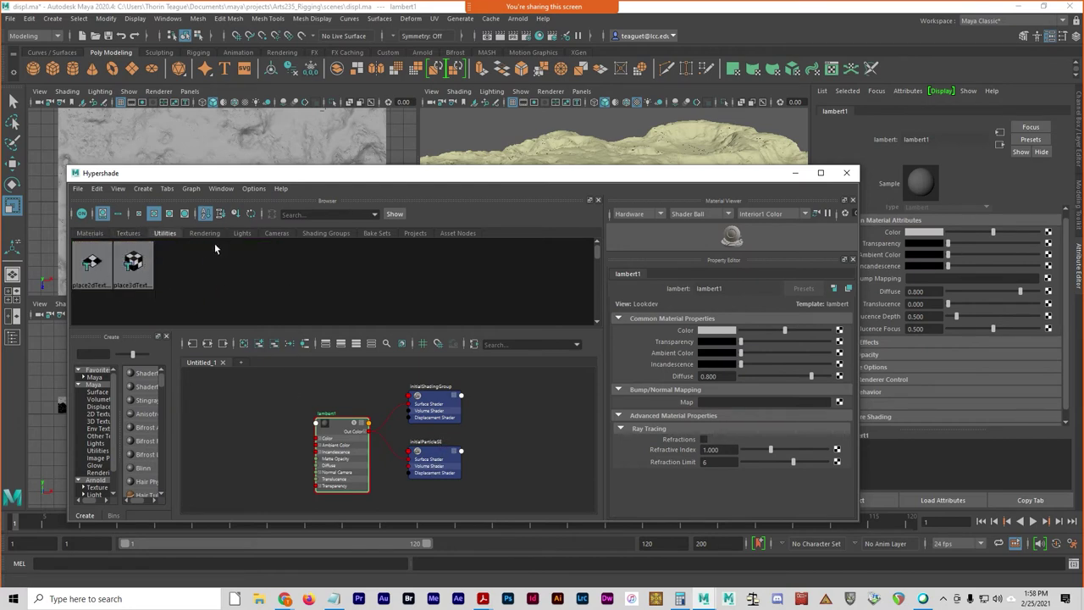
pyautogui.click(213, 237)
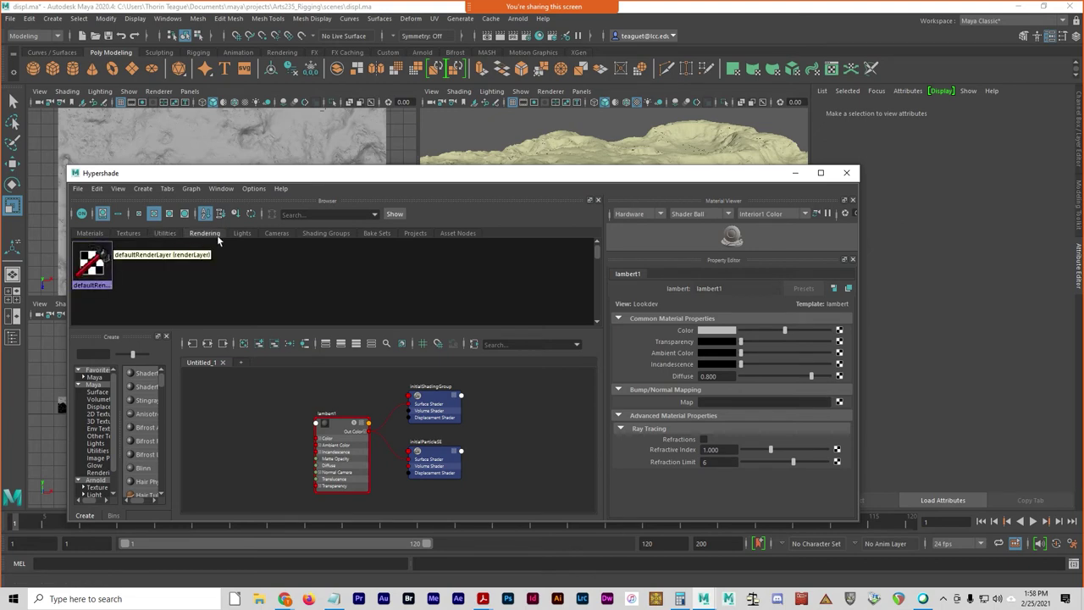
pyautogui.click(326, 234)
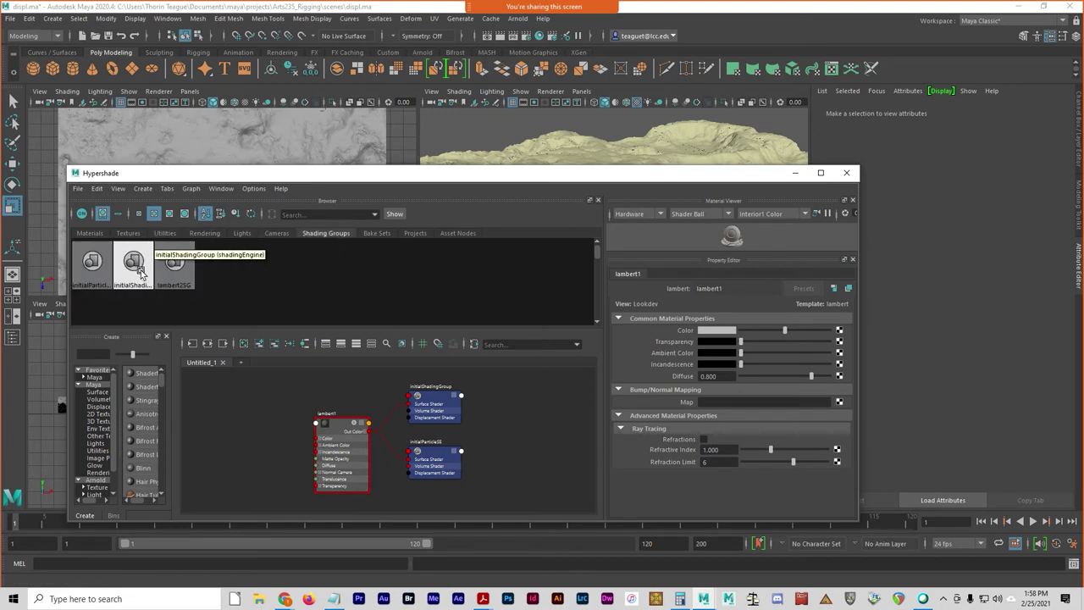
pyautogui.click(175, 267)
pyautogui.rightClick(174, 271)
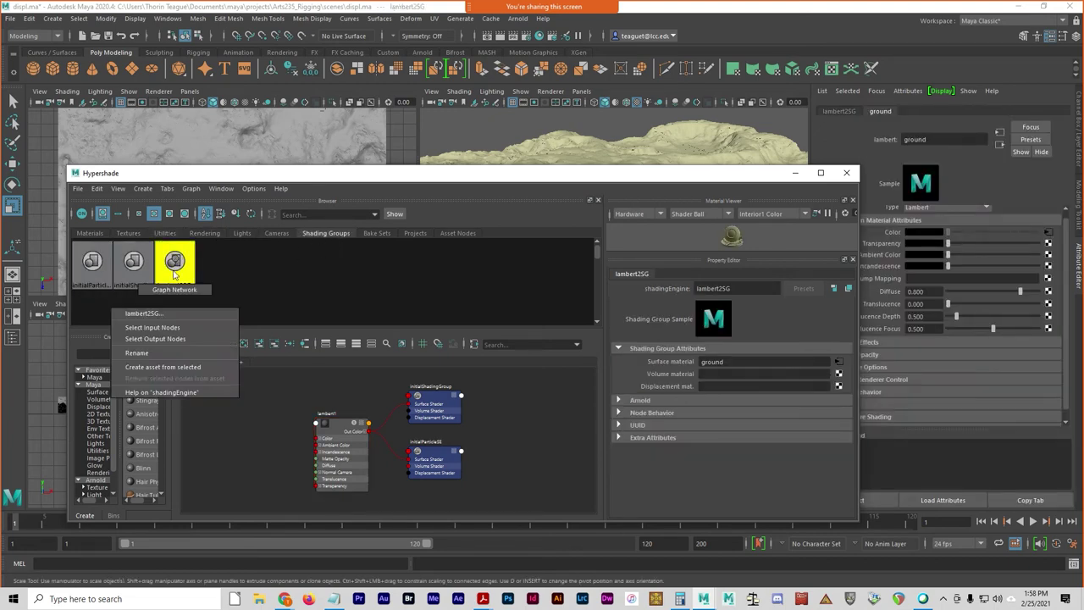
pyautogui.click(170, 292)
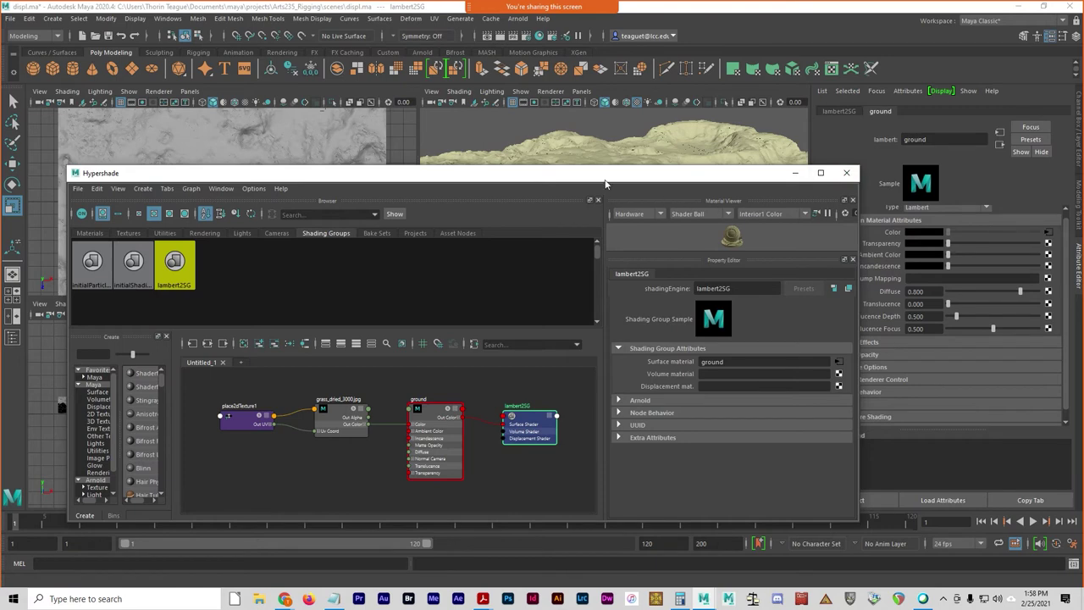
pyautogui.moveTo(598, 179); pyautogui.dragTo(932, 208)
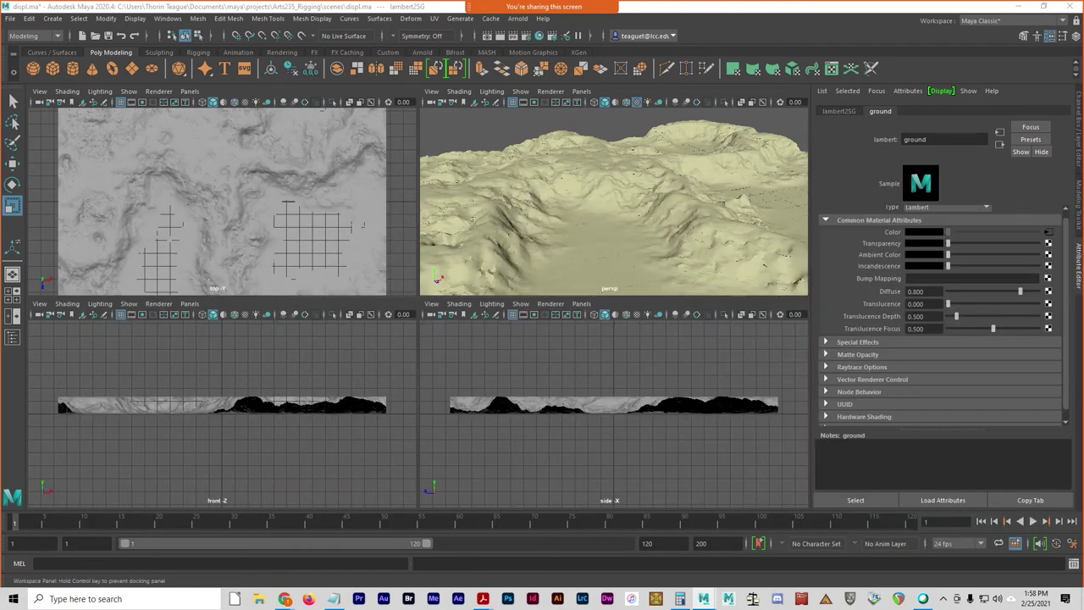
# - Show the side, front and top views in wireframe and clear the selection
pyautogui.press('4')
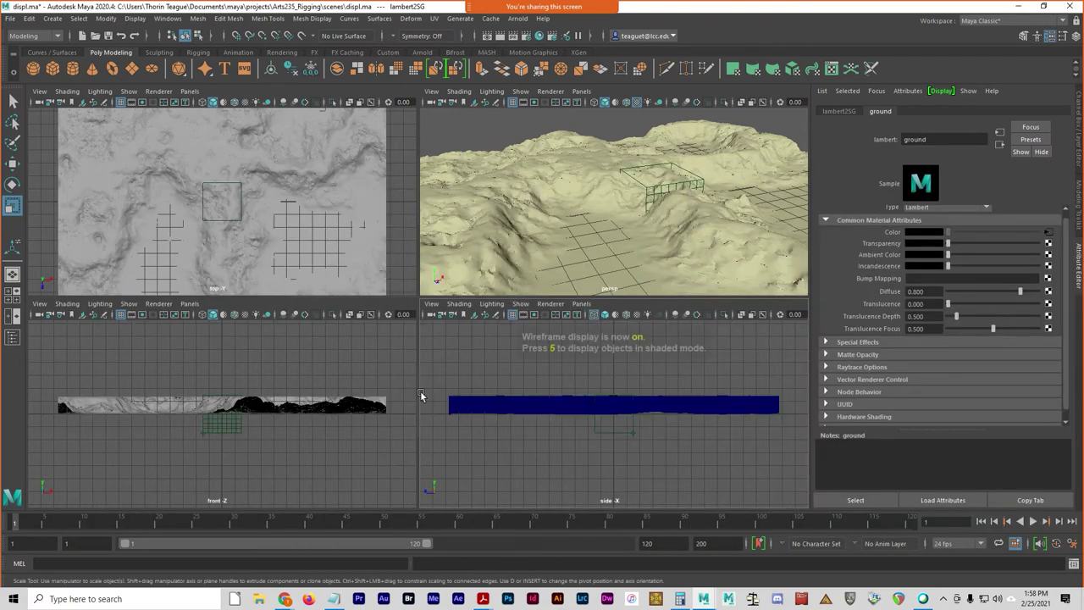
pyautogui.press('4')
pyautogui.press('4')
pyautogui.click(509, 141)
pyautogui.press('4')
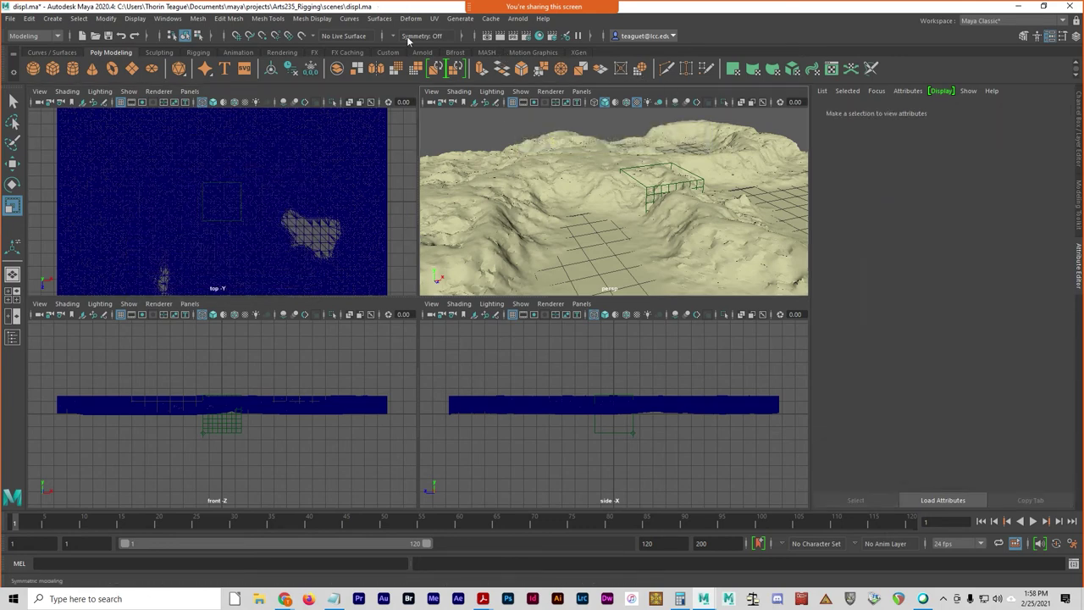
# - Switch to the Rendering menu set
pyautogui.click(311, 18)
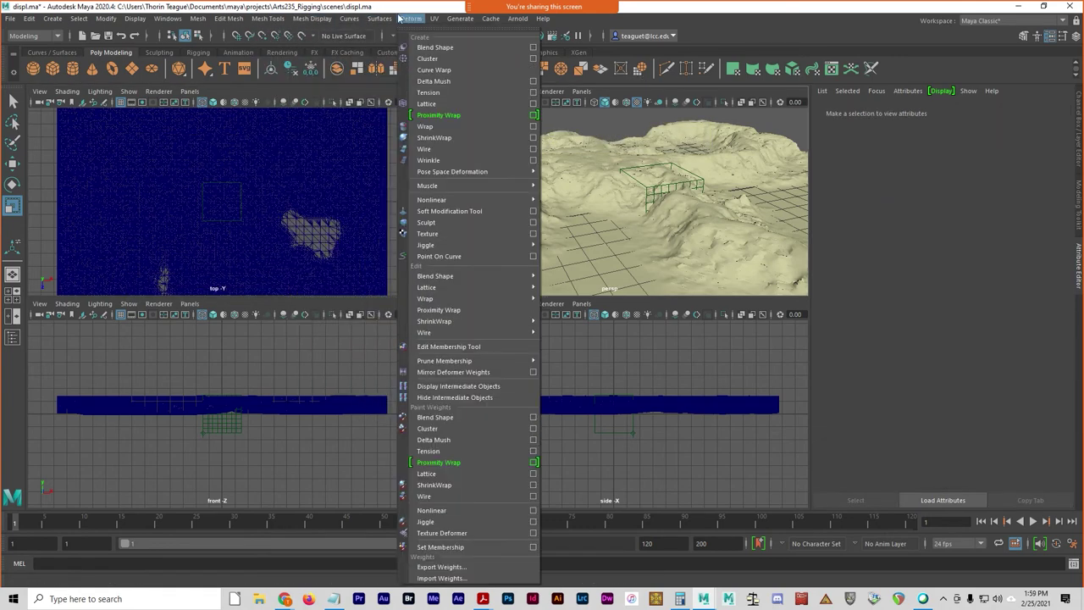
pyautogui.click(399, 18)
pyautogui.click(39, 37)
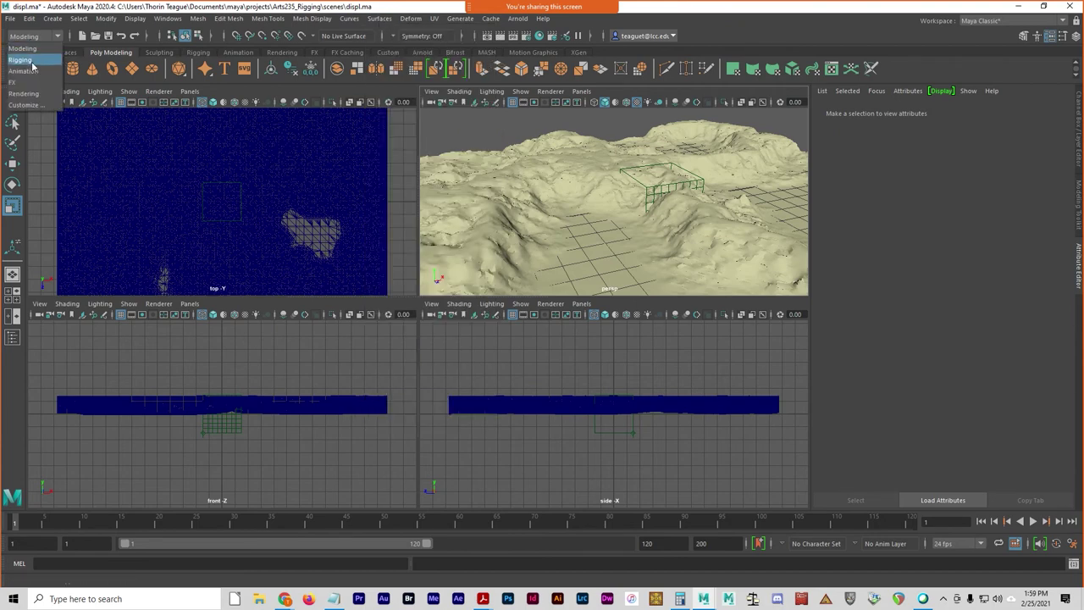
pyautogui.click(25, 93)
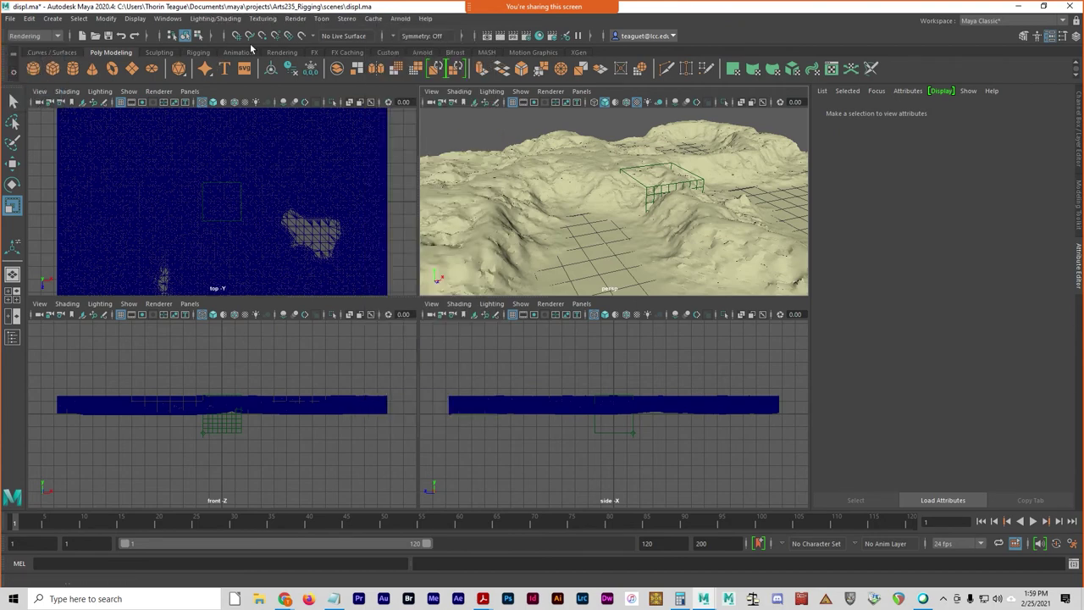
# - Set the test render resolution to 10% (96x54) and render the terrain
pyautogui.click(296, 18)
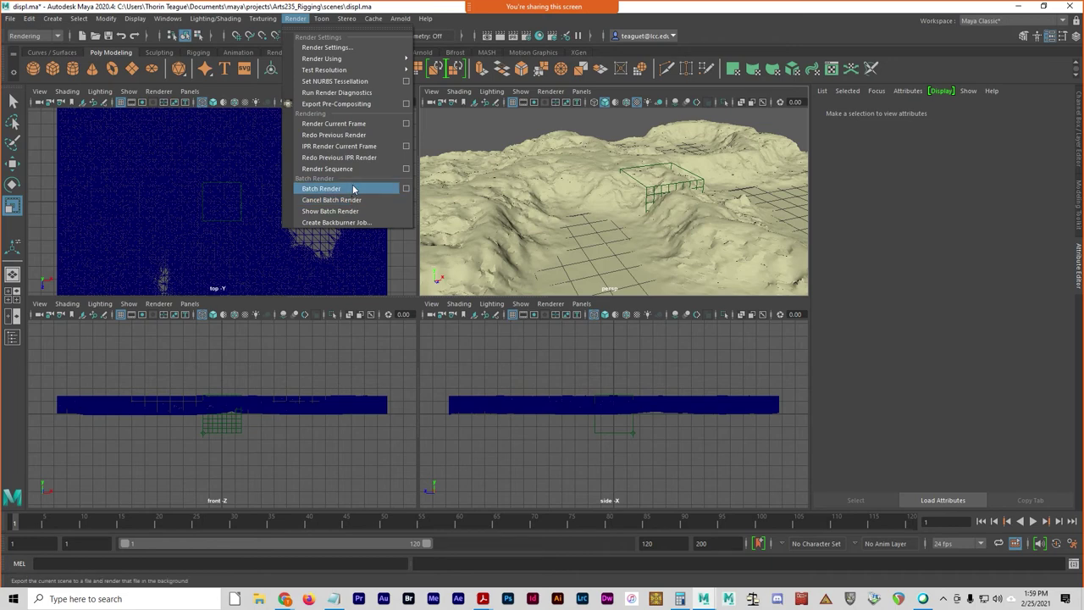
pyautogui.moveTo(370, 70)
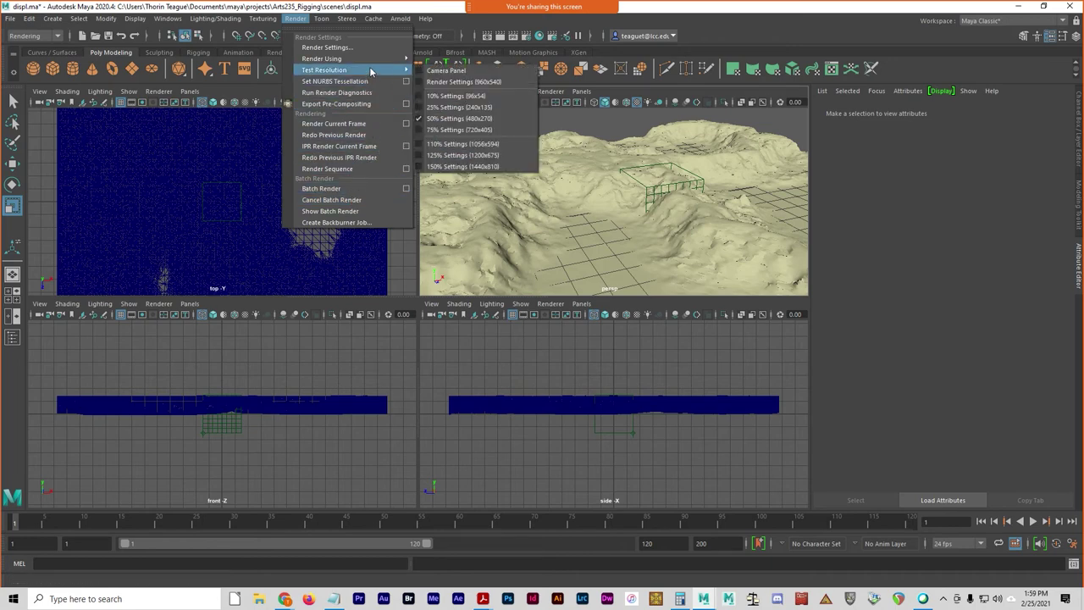
pyautogui.click(479, 100)
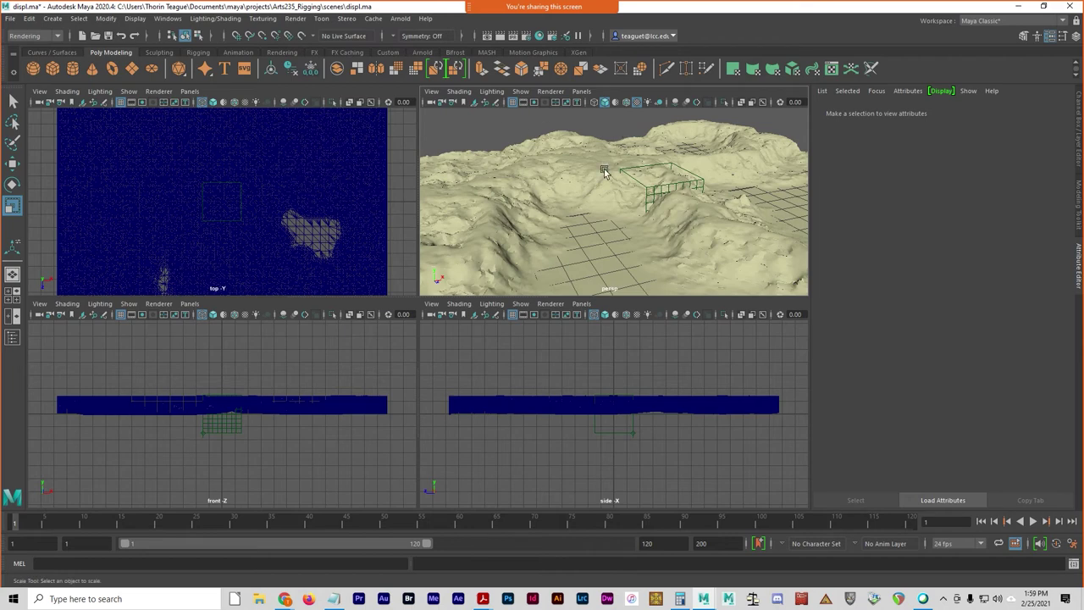
pyautogui.keyDown('alt'); pyautogui.moveTo(604, 172); pyautogui.dragTo(641, 234); pyautogui.keyUp('alt')
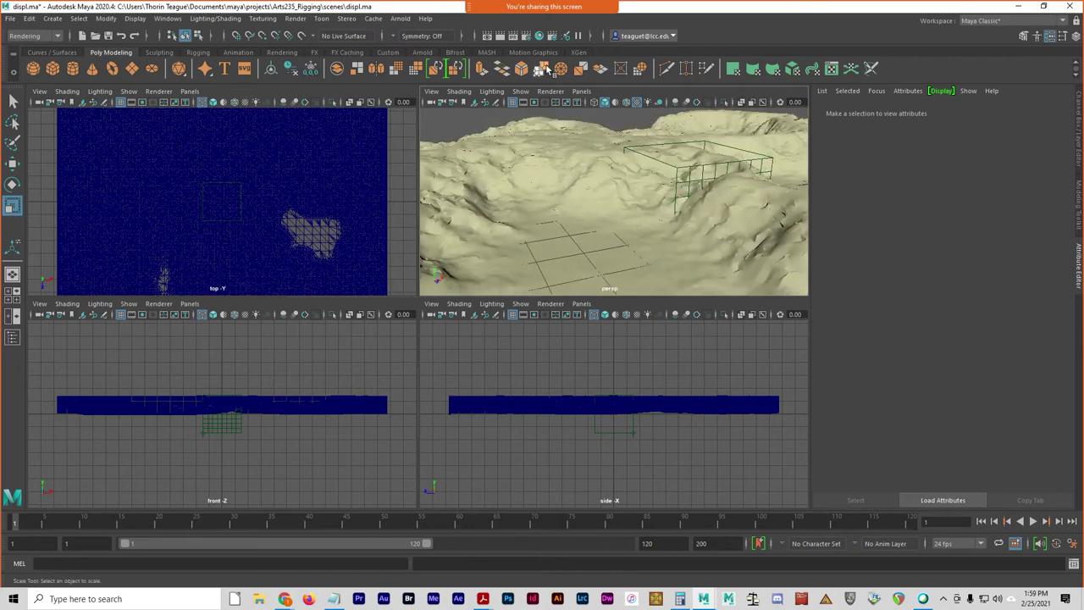
pyautogui.click(499, 36)
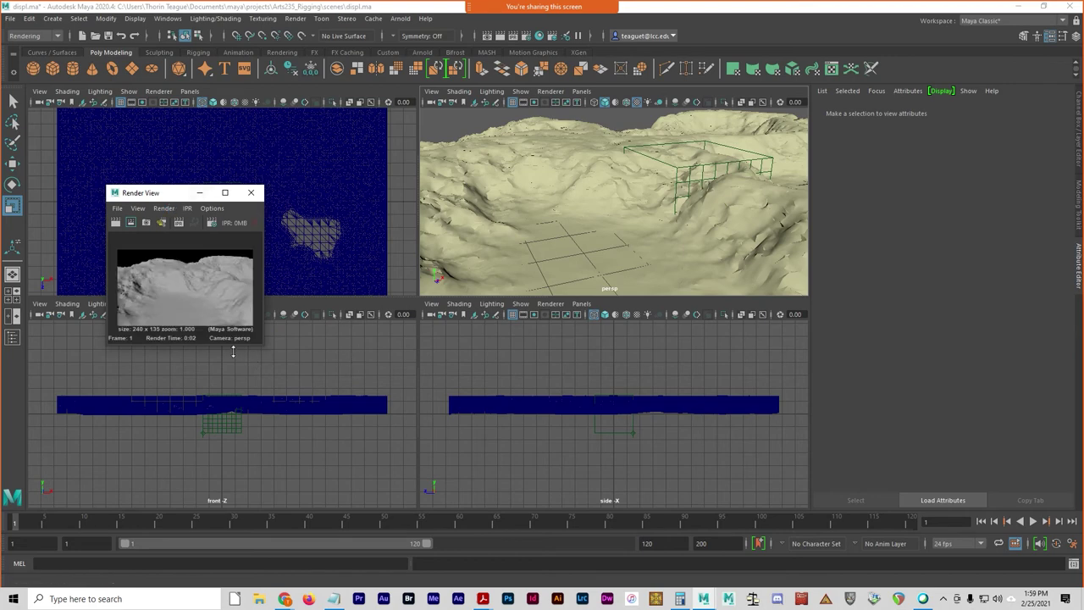
# - Inspect the terrain's file1 texture with UV tiling mode Off, and center the Hypershade
pyautogui.click(619, 168)
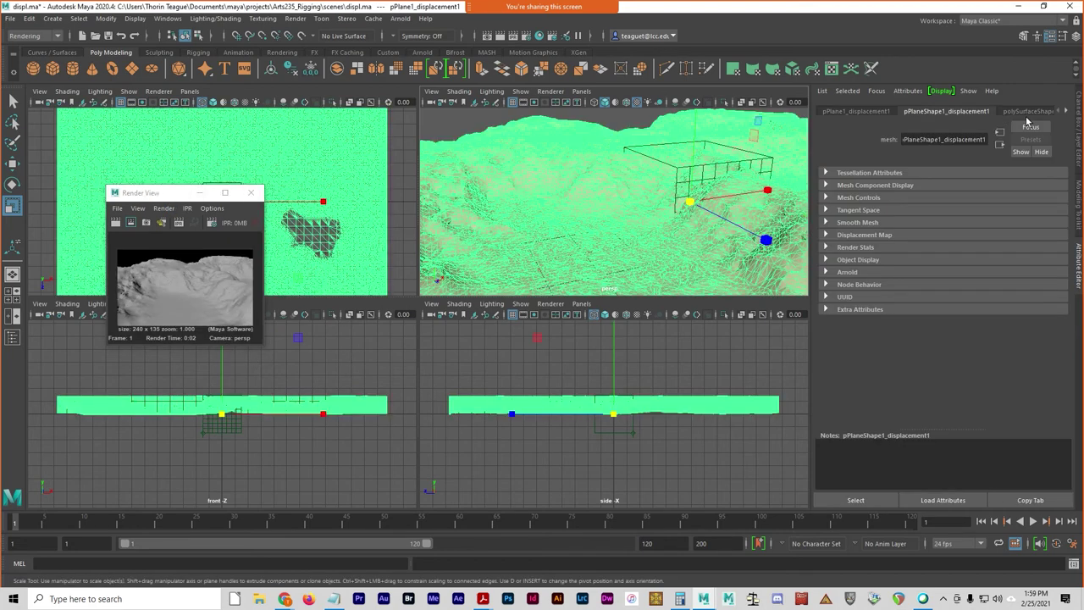
pyautogui.click(1072, 120)
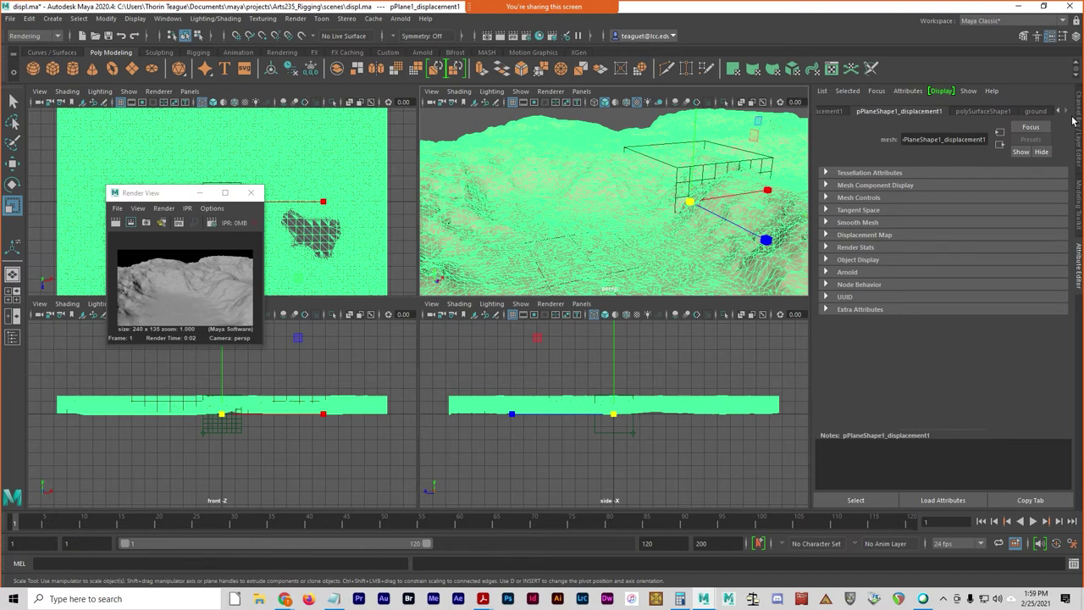
pyautogui.click(1047, 118)
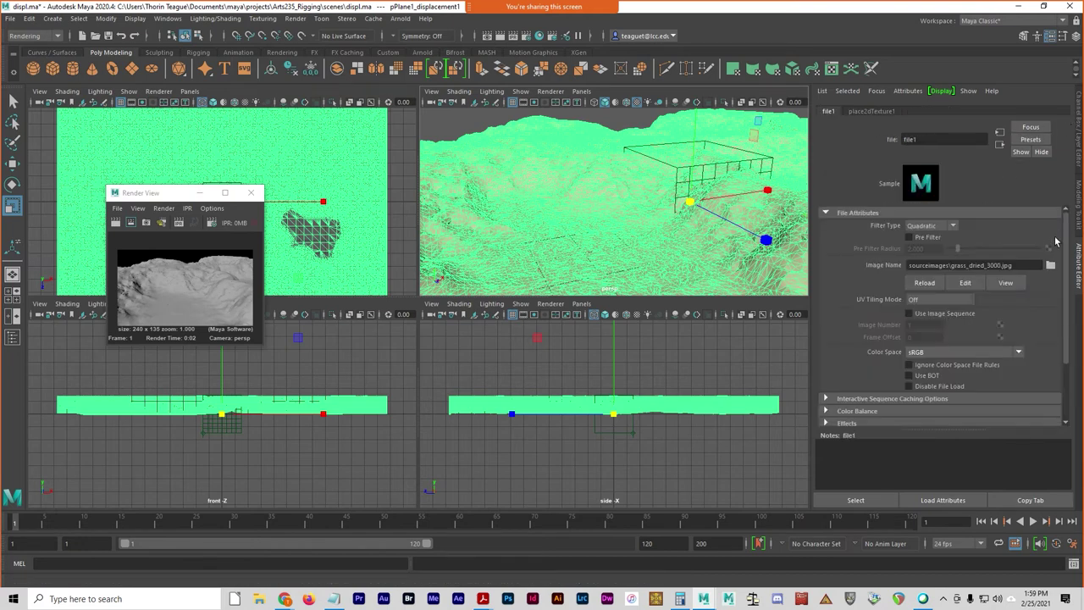
pyautogui.click(944, 300)
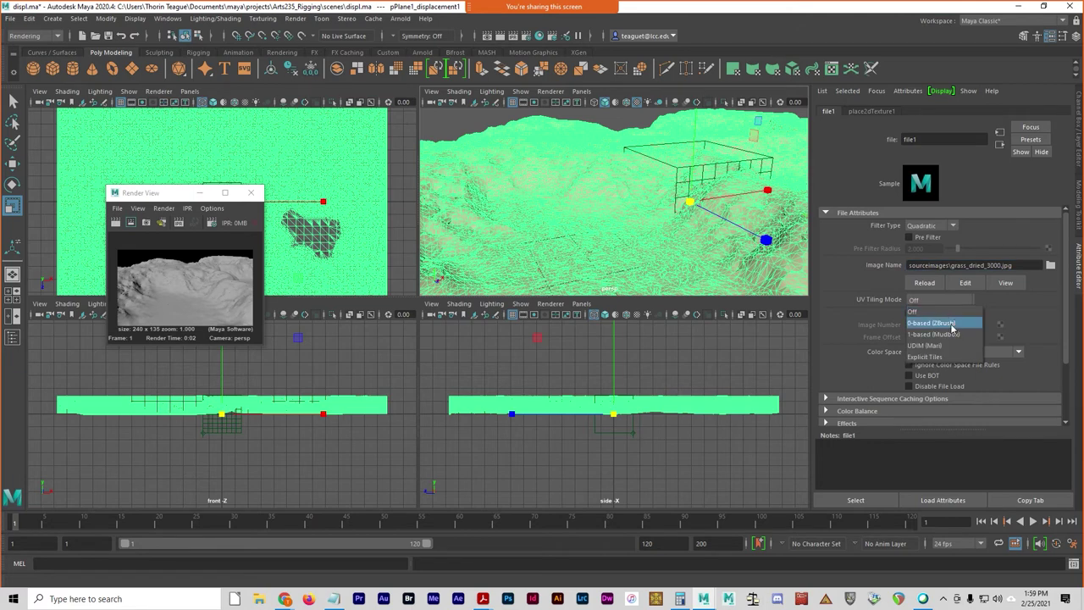
pyautogui.click(932, 311)
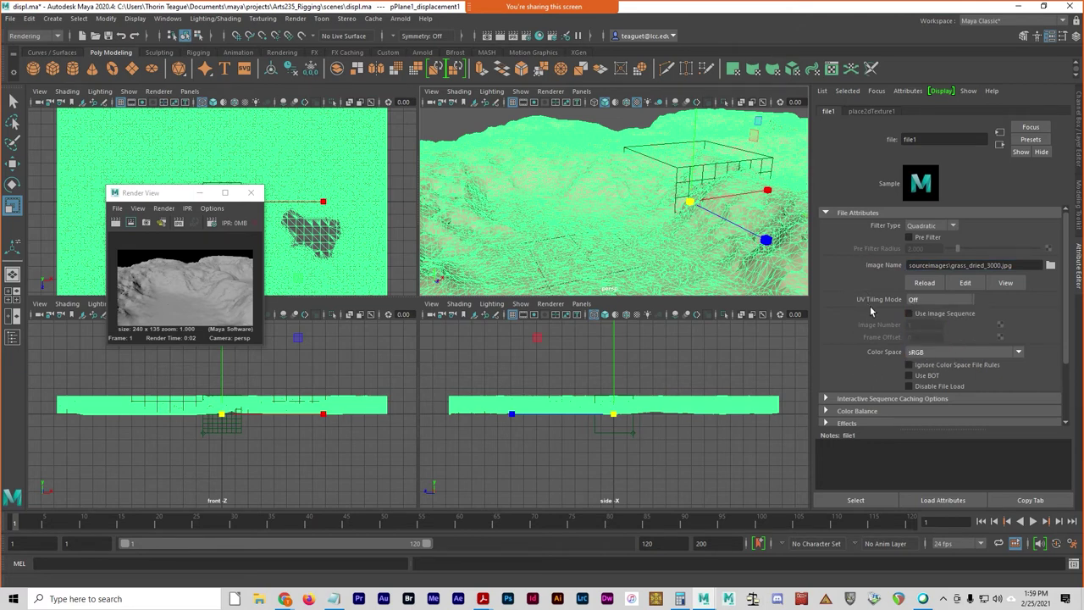
pyautogui.scroll(-3, 871, 312)
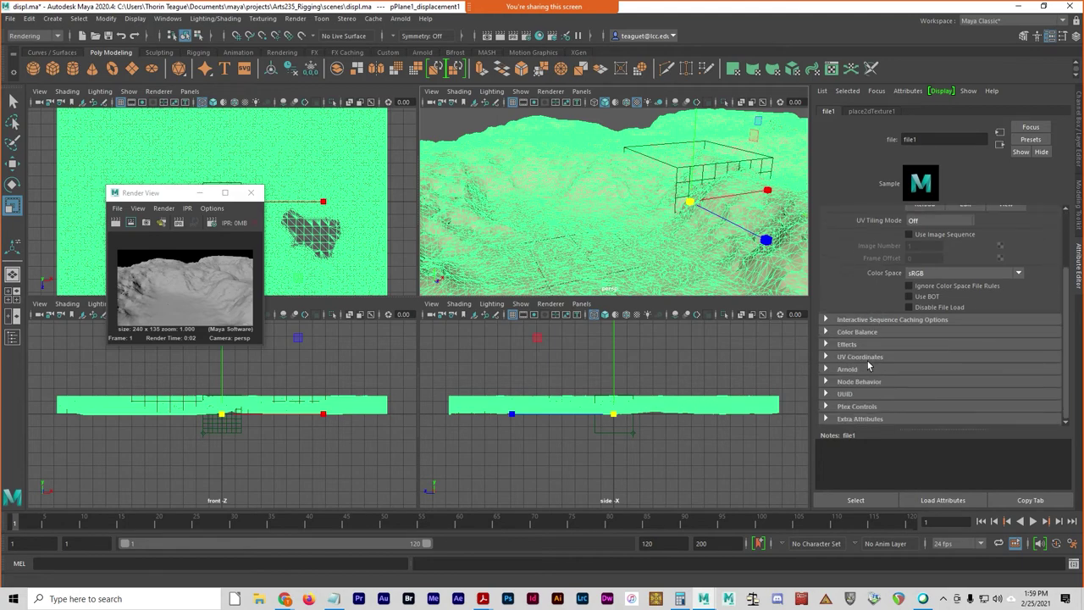
pyautogui.scroll(3, 868, 365)
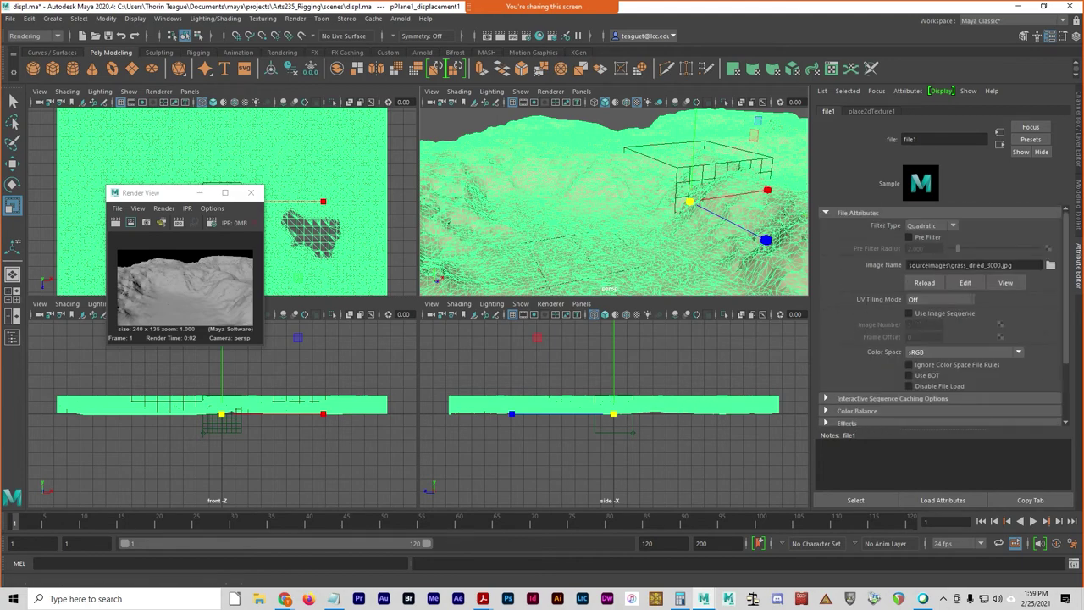
pyautogui.moveTo(974, 197); pyautogui.dragTo(542, 151)
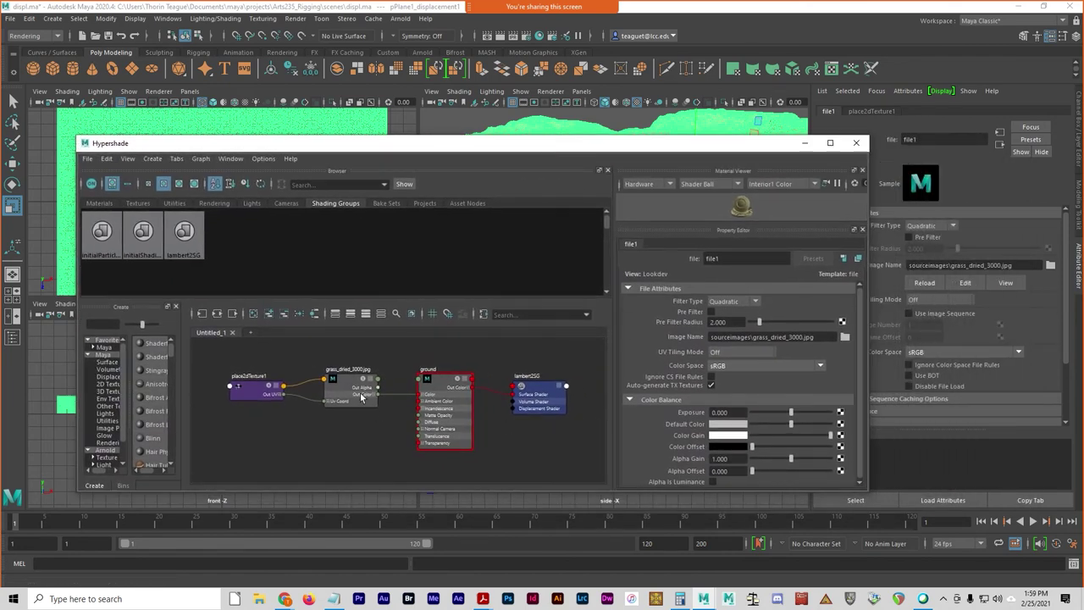
# - Inspect the ground, grass_dried_3000.jpg and place2dTexture1 nodes, then close the Hypershade
pyautogui.click(445, 391)
pyautogui.click(349, 391)
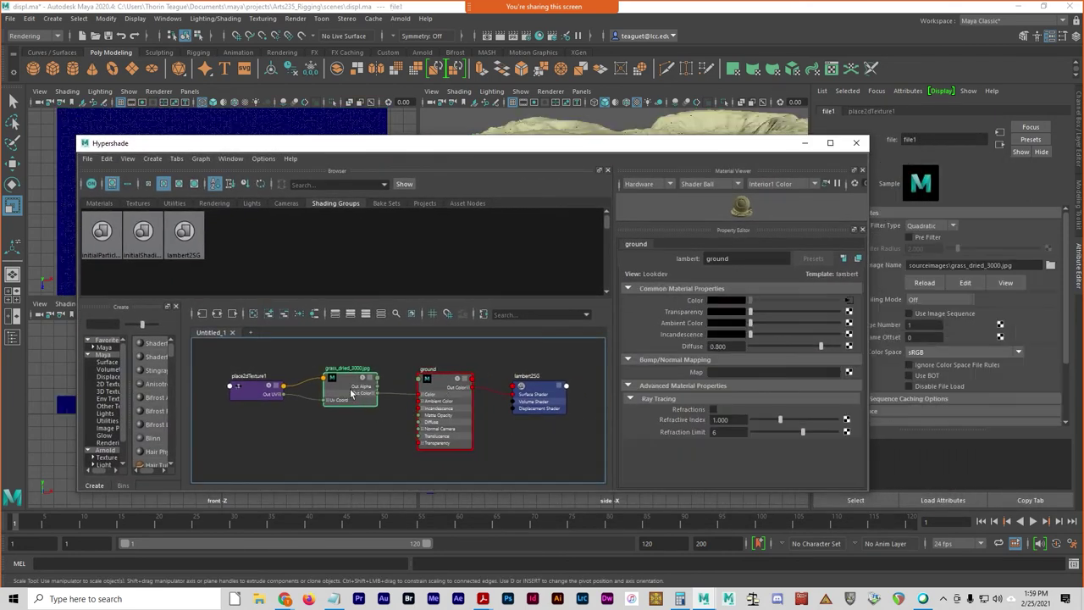
pyautogui.click(254, 390)
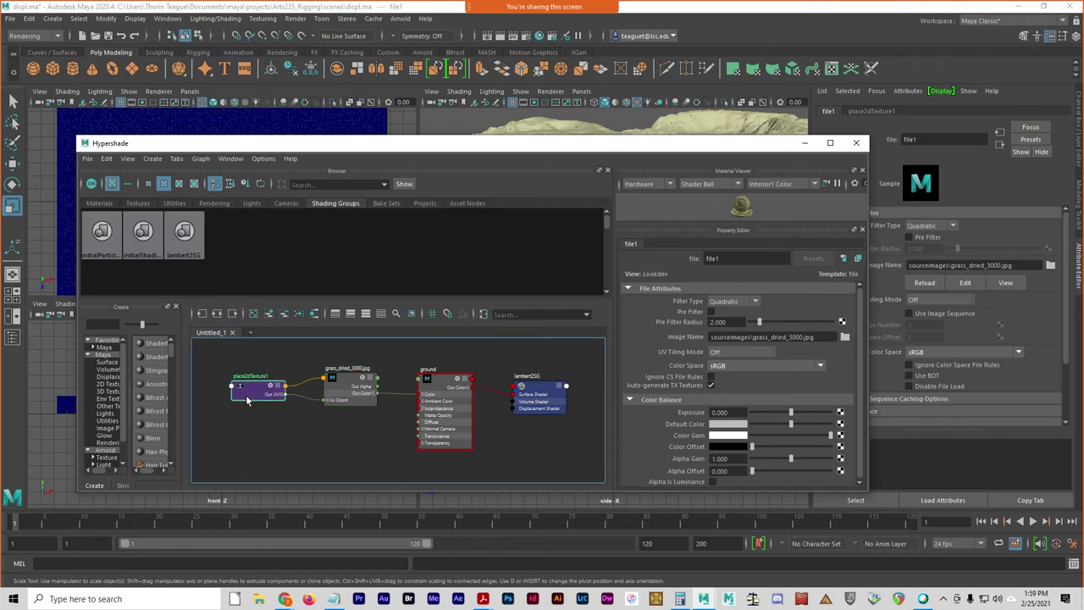
pyautogui.click(457, 392)
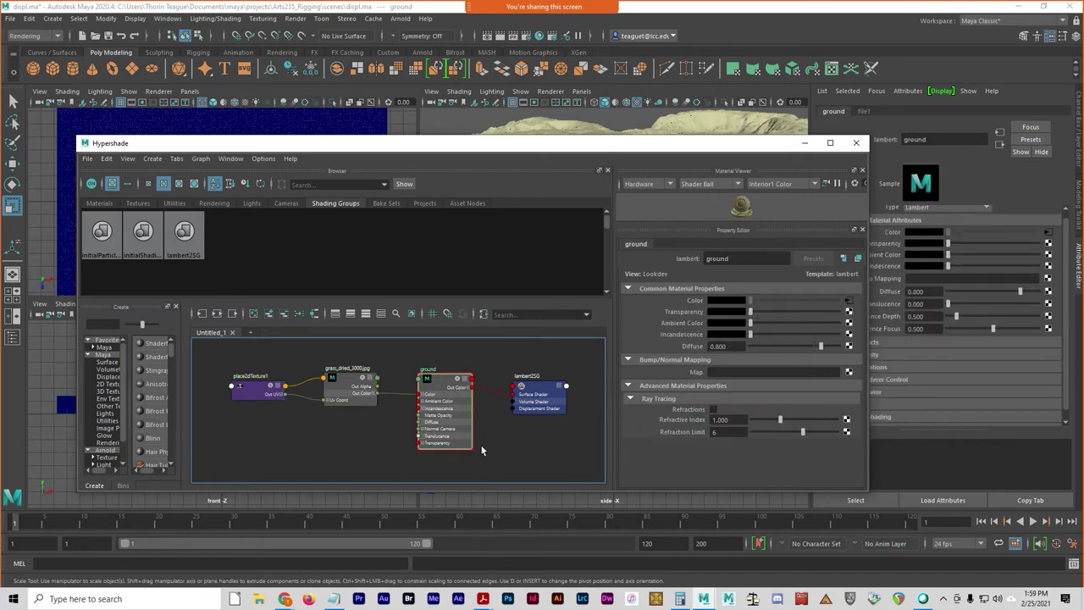
pyautogui.click(263, 400)
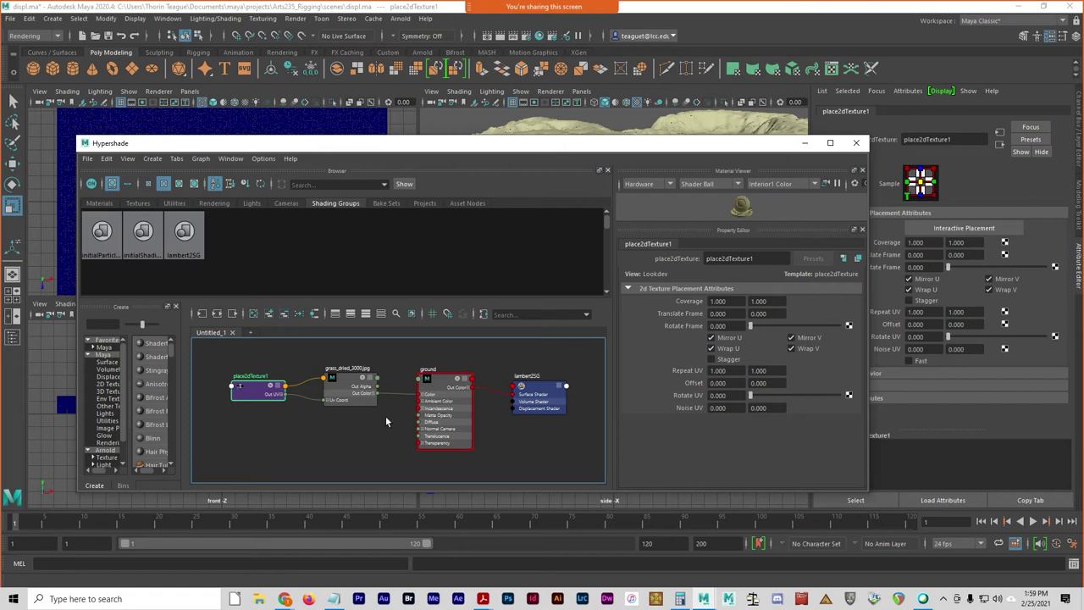
pyautogui.click(857, 143)
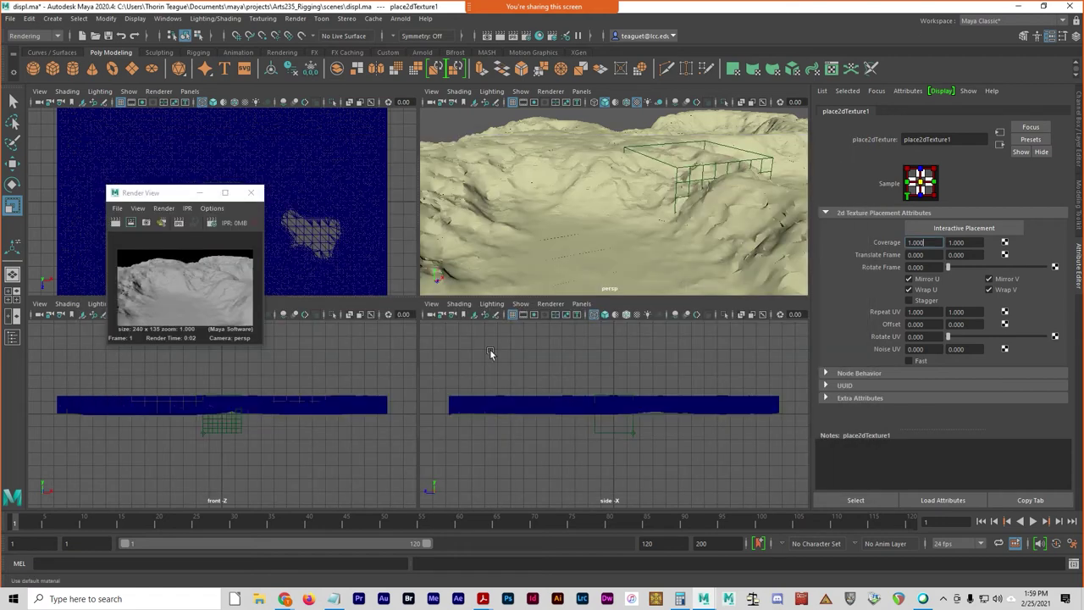
# - Switch to the Modeling menu set
pyautogui.click(296, 18)
pyautogui.click(305, 21)
pyautogui.click(47, 35)
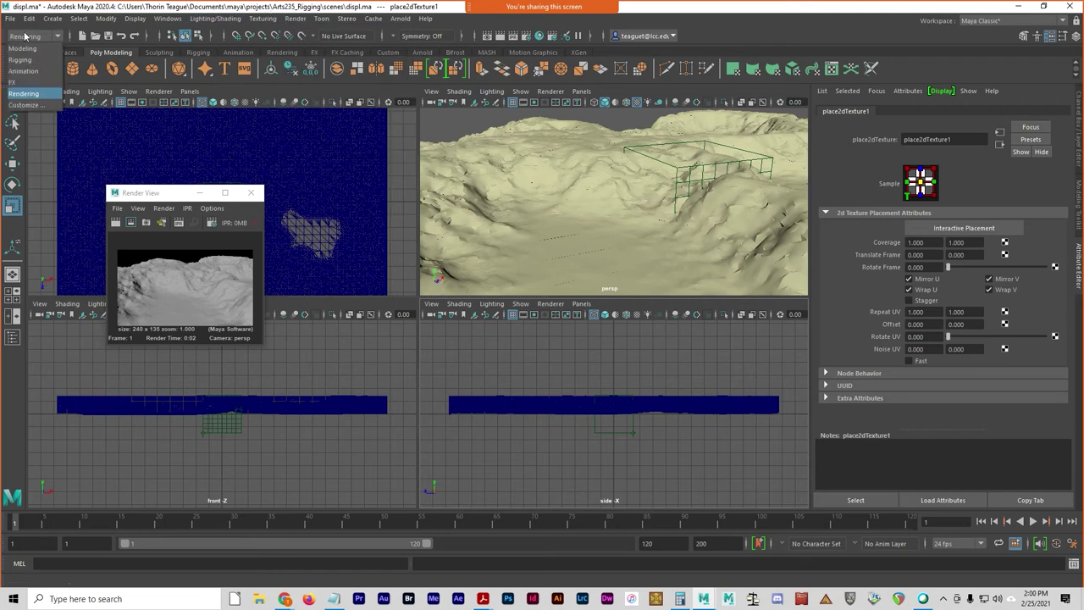
pyautogui.click(34, 48)
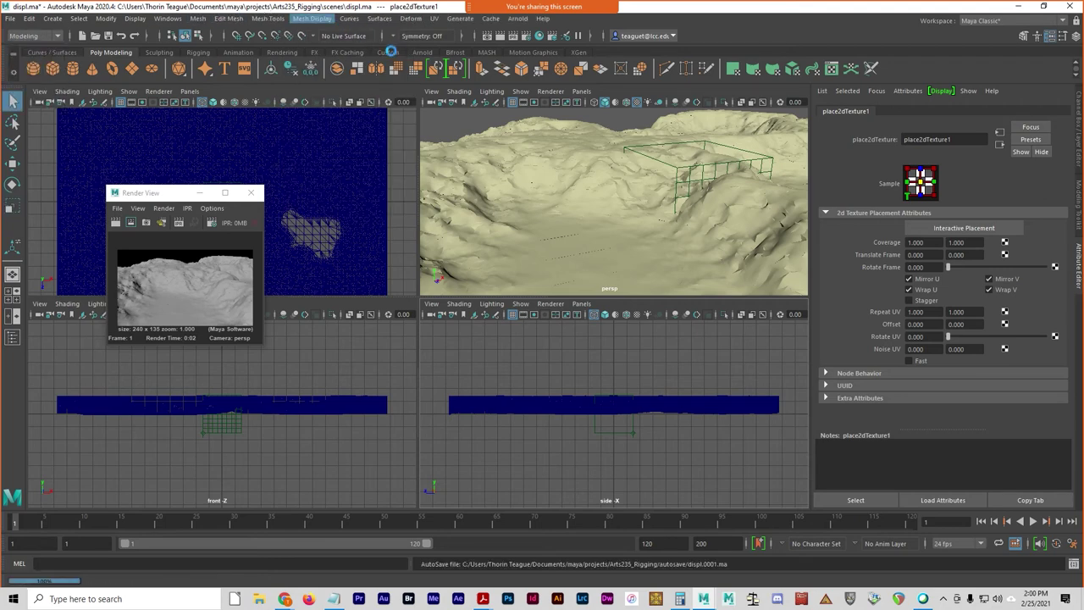
# - Open the Paint Effects brush library at Grasses and load cornSilkYellow.mel
pyautogui.click(462, 19)
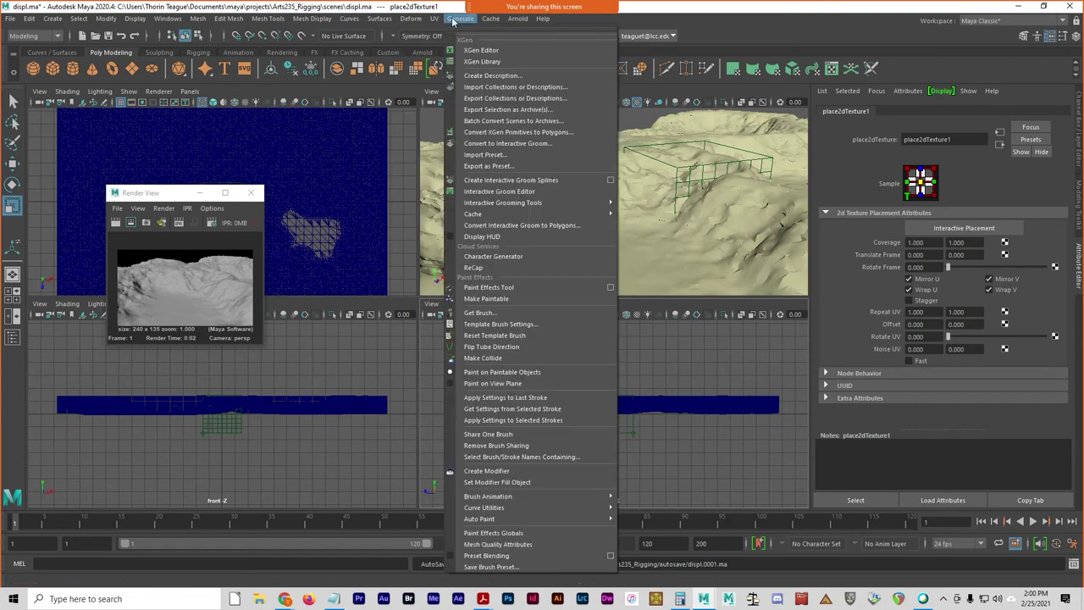
pyautogui.click(547, 313)
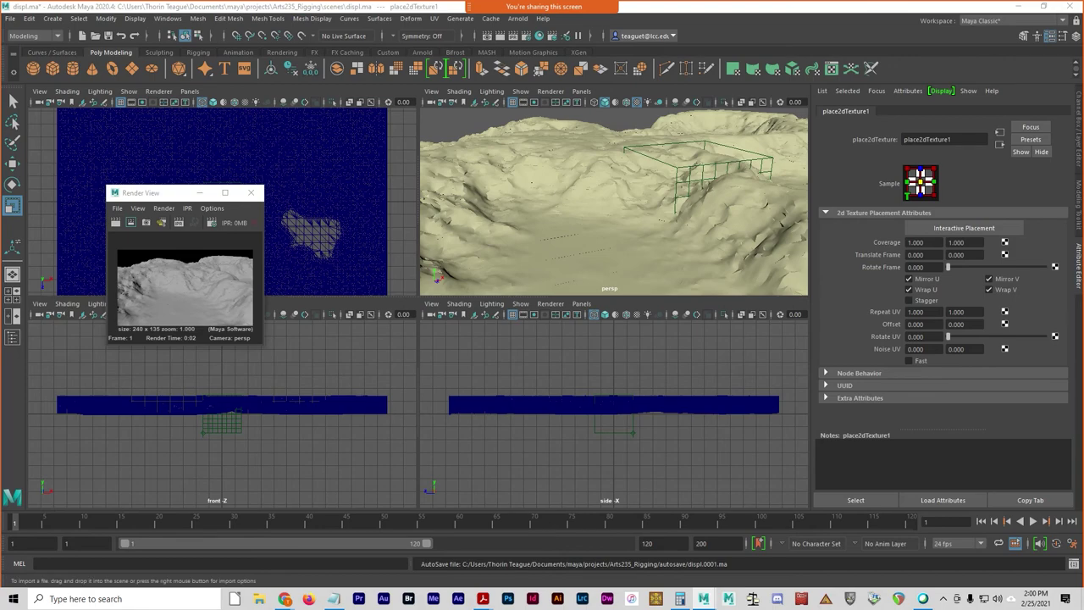
pyautogui.moveTo(847, 123); pyautogui.dragTo(531, 101)
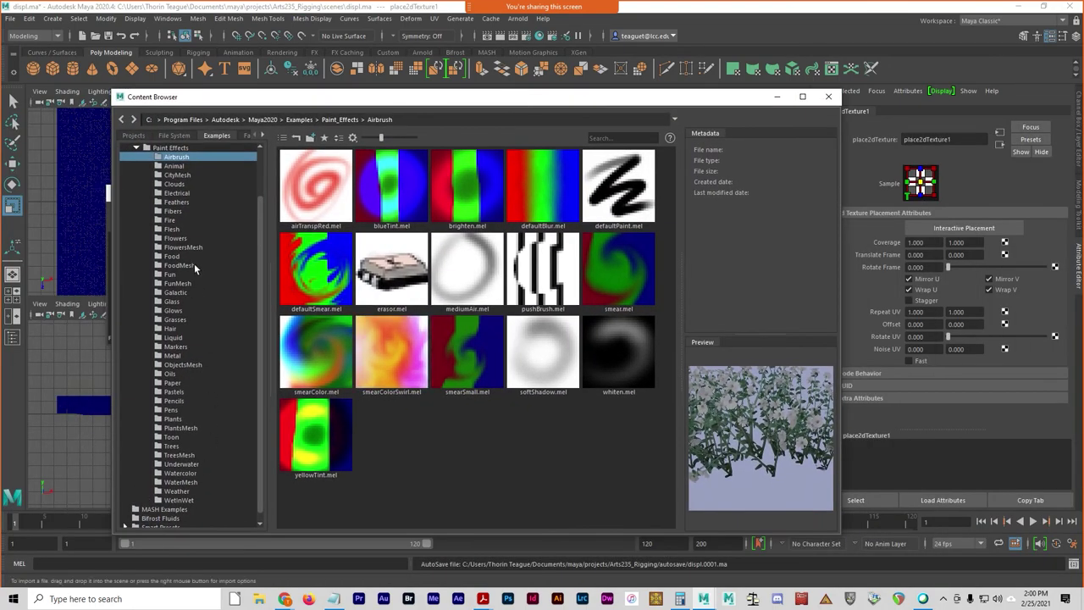
pyautogui.click(180, 303)
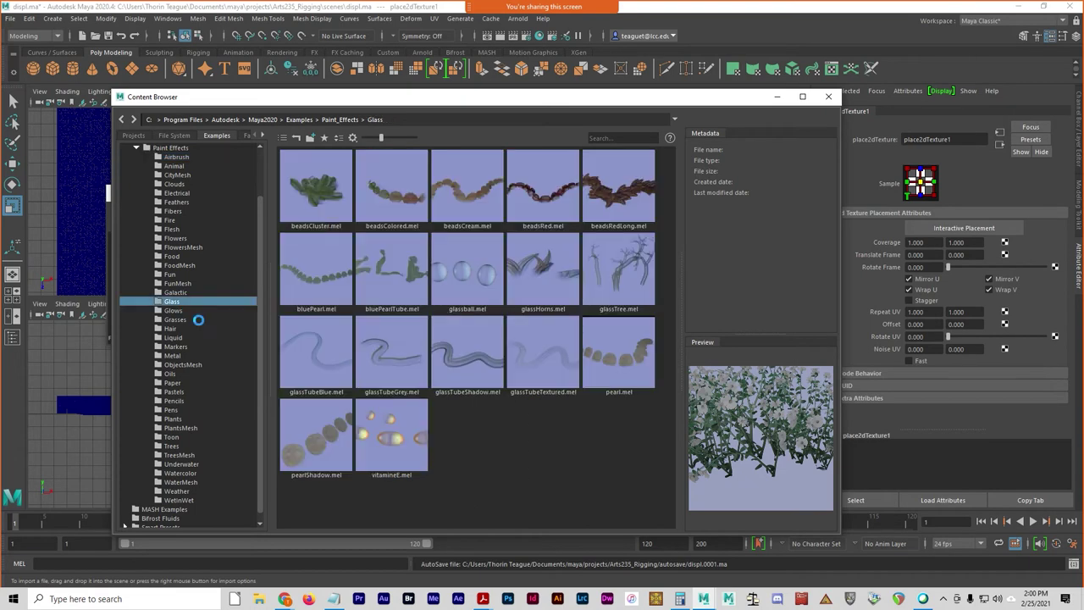
pyautogui.click(174, 310)
pyautogui.click(176, 319)
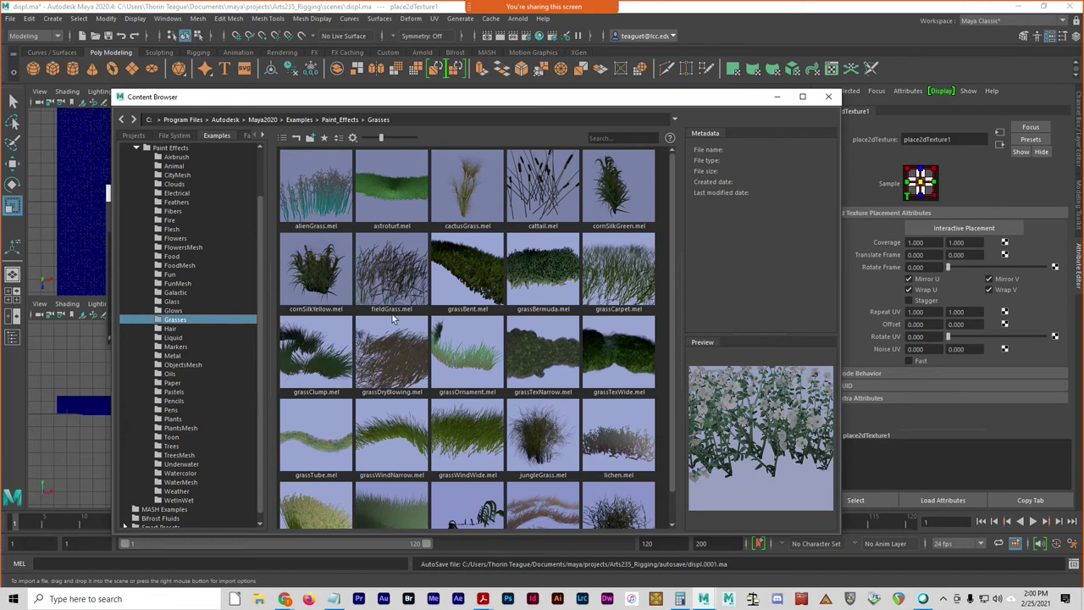
pyautogui.click(315, 270)
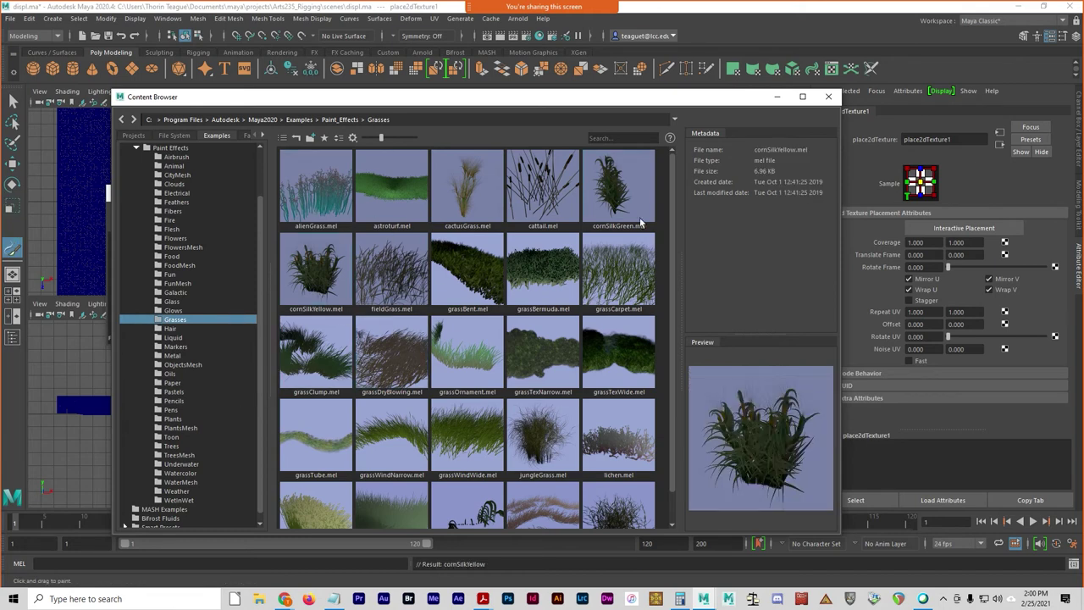
# - Size the brush and paint a cornSilkYellow grass stroke onto the terrain
pyautogui.moveTo(713, 105); pyautogui.dragTo(722, 415)
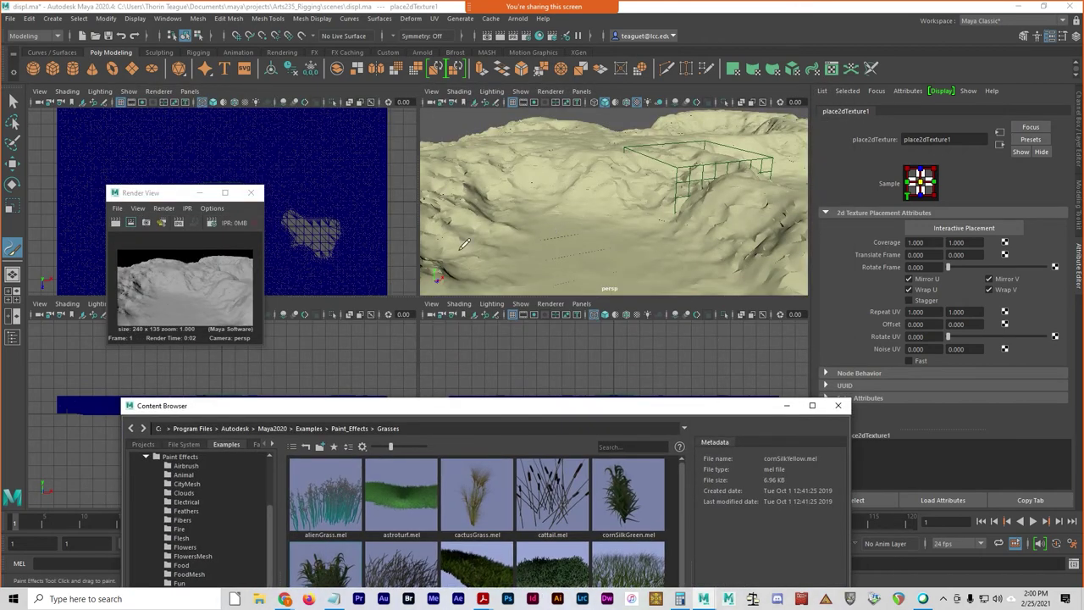
pyautogui.keyDown('alt'); pyautogui.moveTo(464, 245); pyautogui.dragTo(555, 260); pyautogui.keyUp('alt')
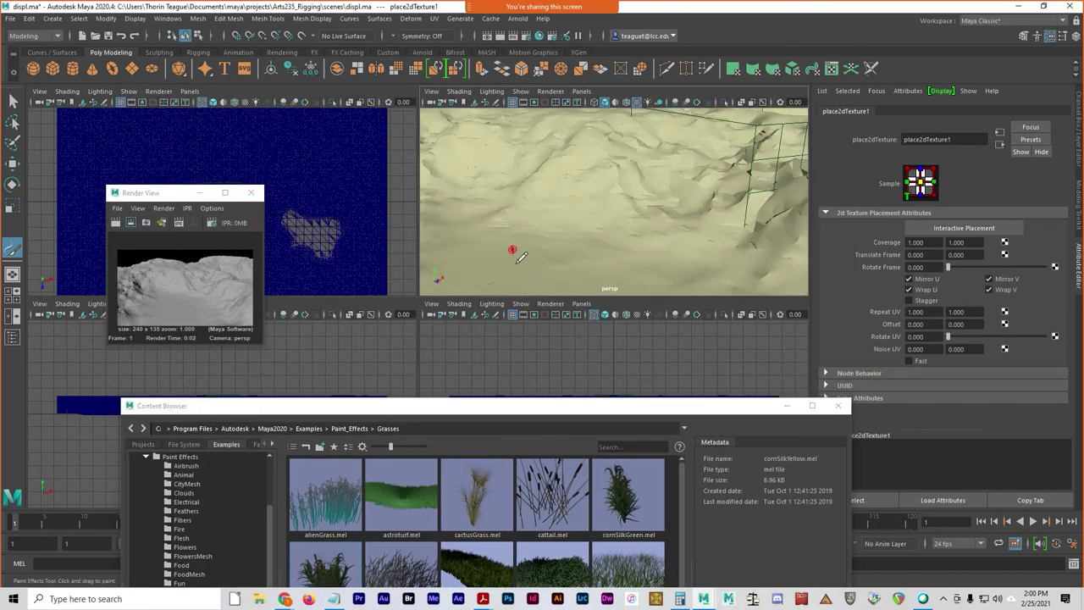
pyautogui.moveTo(577, 256)
pyautogui.keyDown('alt'); pyautogui.mouseDown()
pyautogui.moveTo(501, 237)
pyautogui.moveTo(581, 230)
pyautogui.mouseUp(); pyautogui.keyUp('alt')
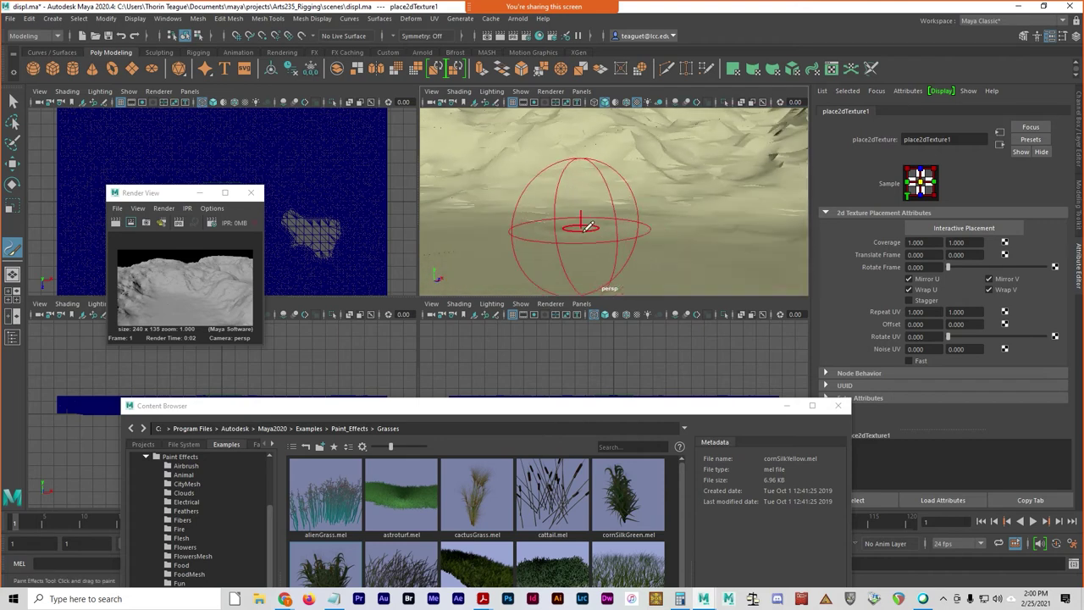
pyautogui.moveTo(534, 188)
pyautogui.mouseDown()
pyautogui.moveTo(562, 222)
pyautogui.moveTo(675, 235)
pyautogui.mouseUp()
pyautogui.moveTo(728, 207)
pyautogui.keyDown('alt'); pyautogui.mouseDown(button='right')
pyautogui.moveTo(581, 213)
pyautogui.moveTo(588, 225)
pyautogui.mouseUp(button='right'); pyautogui.keyUp('alt')
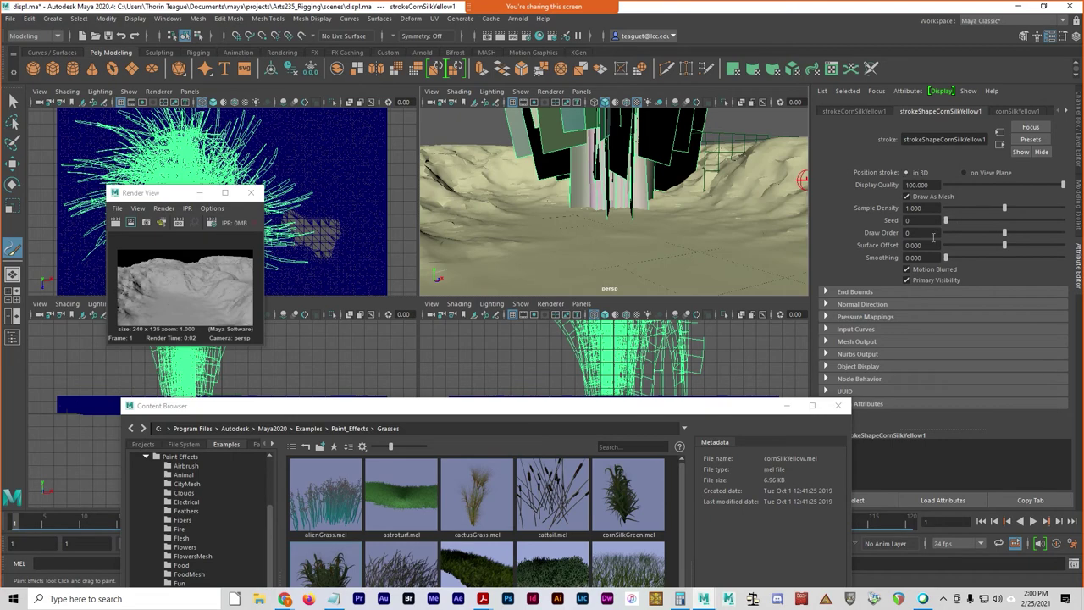
# - Shrink the corn-silk grass stroke into a small bush, shifting it toward the camera
pyautogui.press('r')
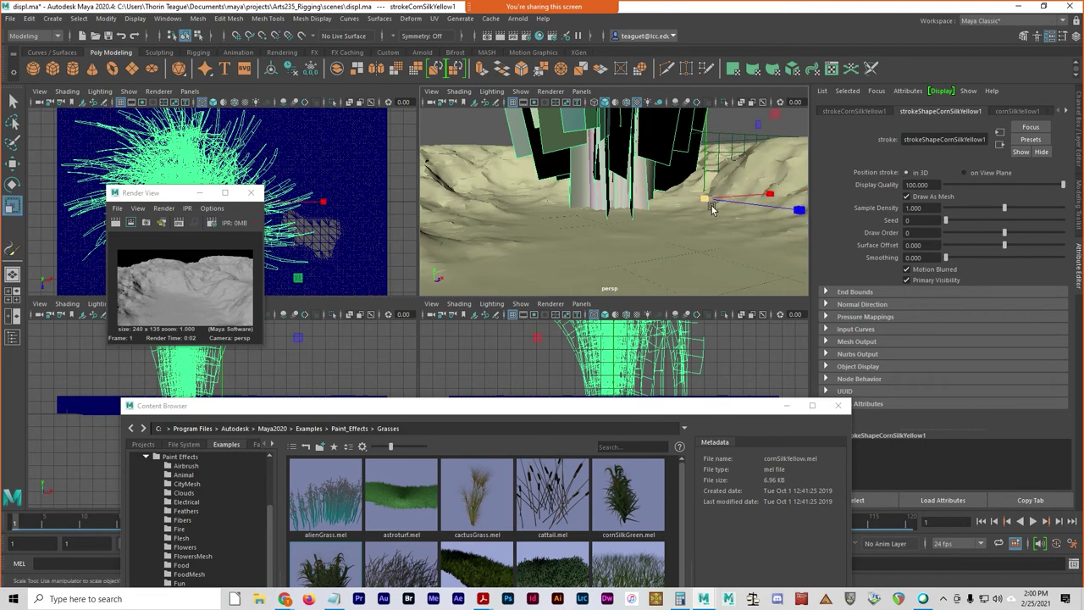
pyautogui.moveTo(716, 209); pyautogui.dragTo(662, 232, button='middle')
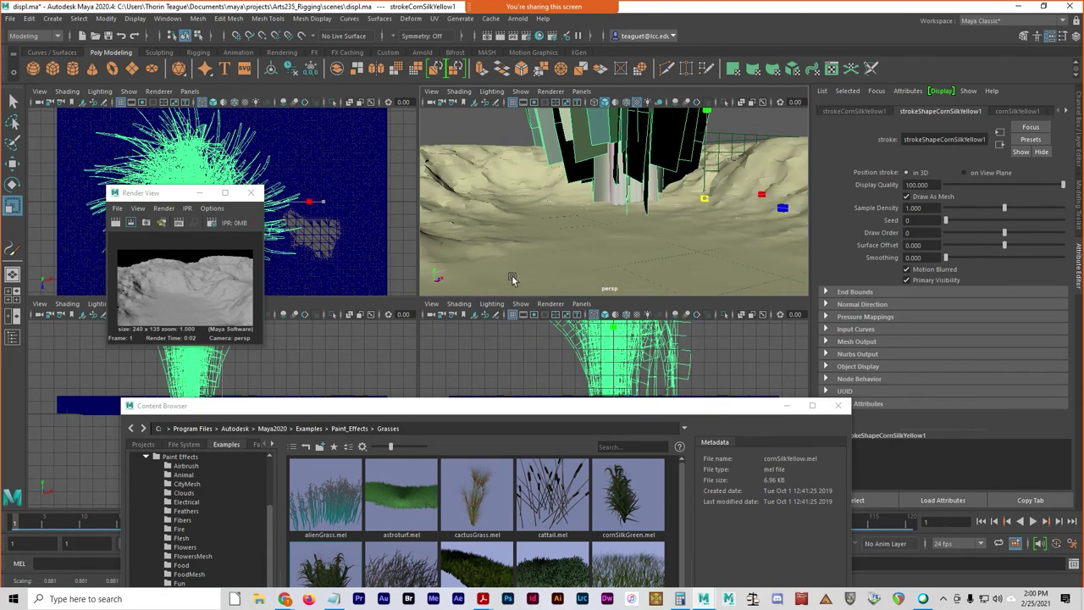
pyautogui.moveTo(712, 200)
pyautogui.mouseDown(button='middle')
pyautogui.moveTo(753, 200)
pyautogui.moveTo(683, 209)
pyautogui.moveTo(768, 272)
pyautogui.moveTo(714, 236)
pyautogui.moveTo(567, 271)
pyautogui.moveTo(700, 217)
pyautogui.moveTo(290, 302)
pyautogui.mouseUp(button='middle')
pyautogui.press('w')
pyautogui.press('r')
pyautogui.moveTo(712, 224); pyautogui.dragTo(565, 259, button='middle')
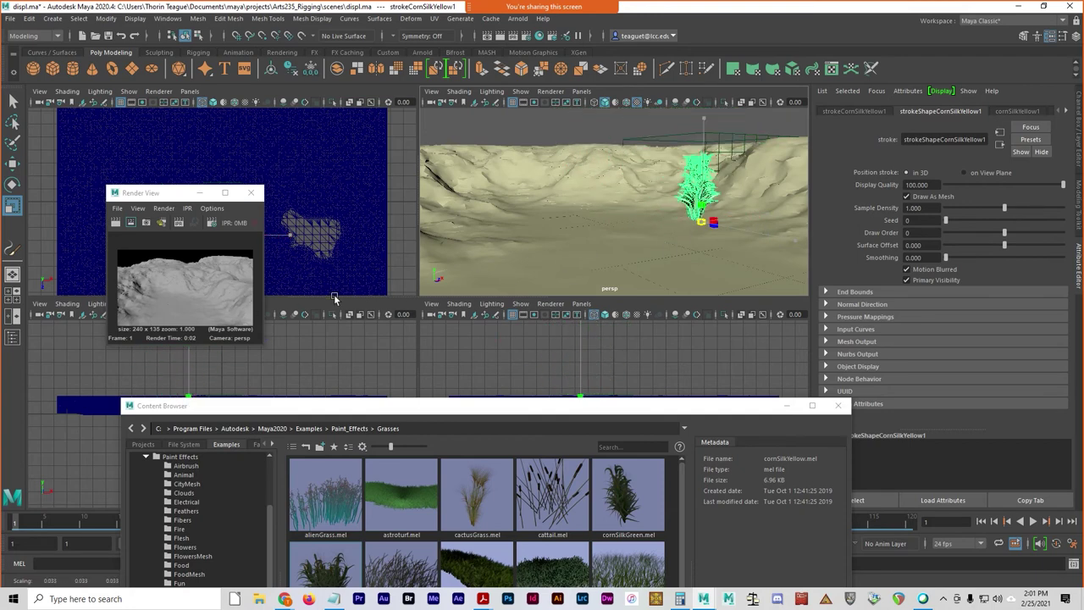
# - Move the bush left, rotate it about -54° in Y, scale it down, and heighten the brush library
pyautogui.press('w')
pyautogui.moveTo(765, 227); pyautogui.dragTo(610, 237, button='middle')
pyautogui.press('e')
pyautogui.moveTo(635, 272)
pyautogui.mouseDown()
pyautogui.moveTo(497, 272)
pyautogui.moveTo(781, 244)
pyautogui.mouseUp()
pyautogui.press('r')
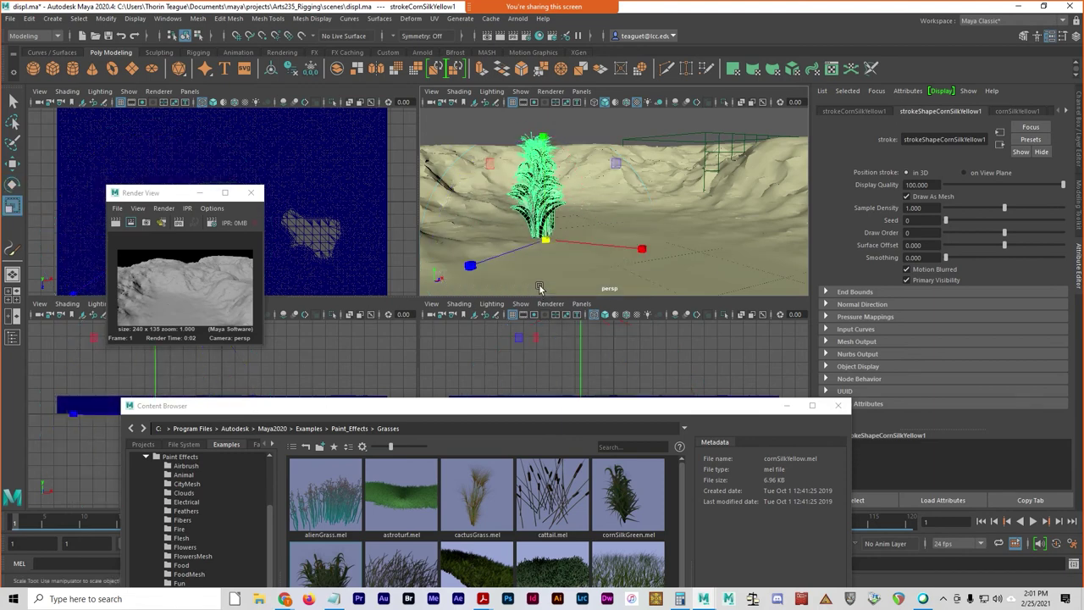
pyautogui.moveTo(569, 251); pyautogui.dragTo(623, 291, button='middle')
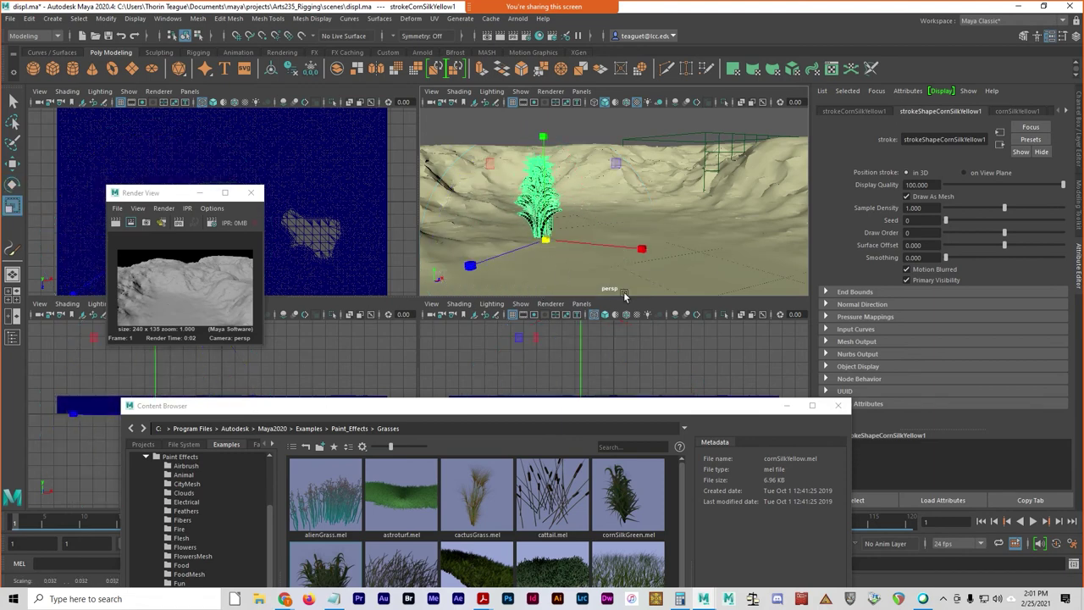
pyautogui.press('w')
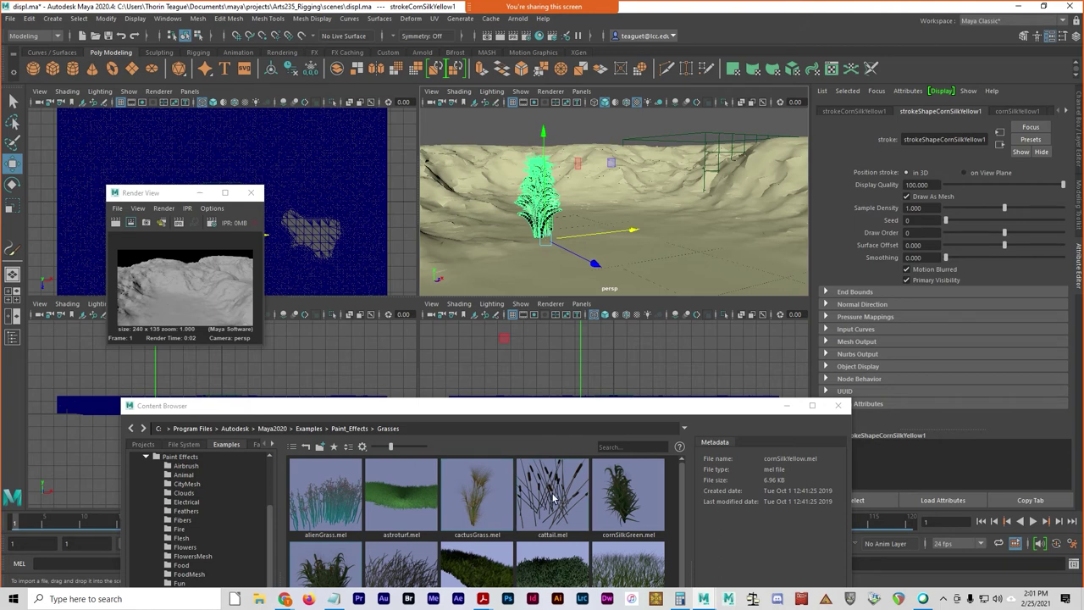
pyautogui.moveTo(598, 401); pyautogui.dragTo(601, 306)
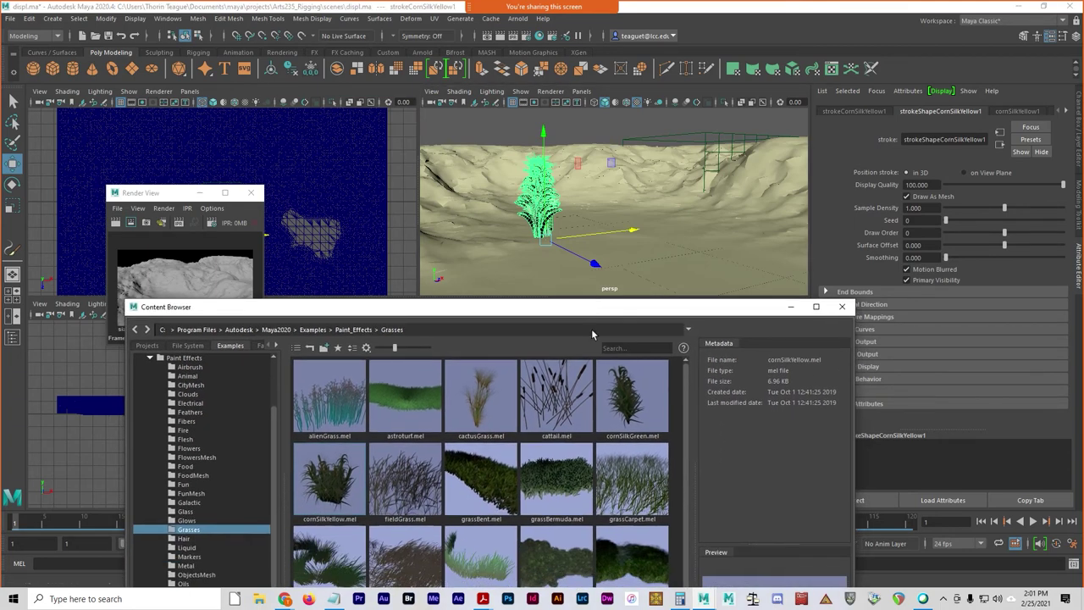
# - Paint a wide fieldGrass.mel stroke across the terrain and play the animation to frame 75
pyautogui.click(418, 503)
pyautogui.moveTo(553, 323); pyautogui.dragTo(552, 366)
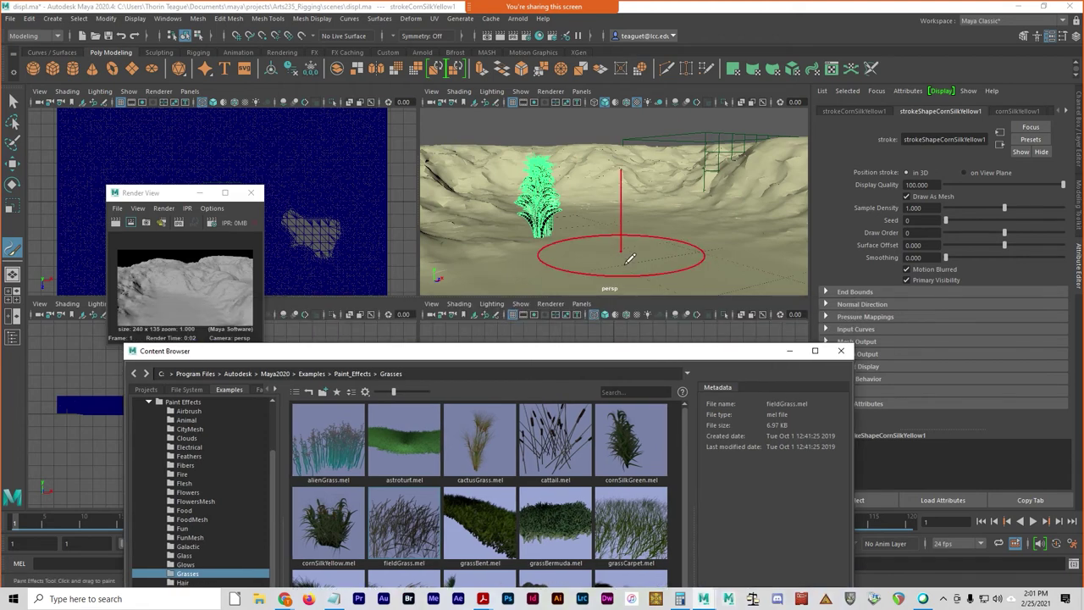
pyautogui.moveTo(493, 227)
pyautogui.mouseDown()
pyautogui.moveTo(695, 229)
pyautogui.moveTo(800, 249)
pyautogui.mouseUp()
pyautogui.moveTo(679, 302); pyautogui.dragTo(462, 411)
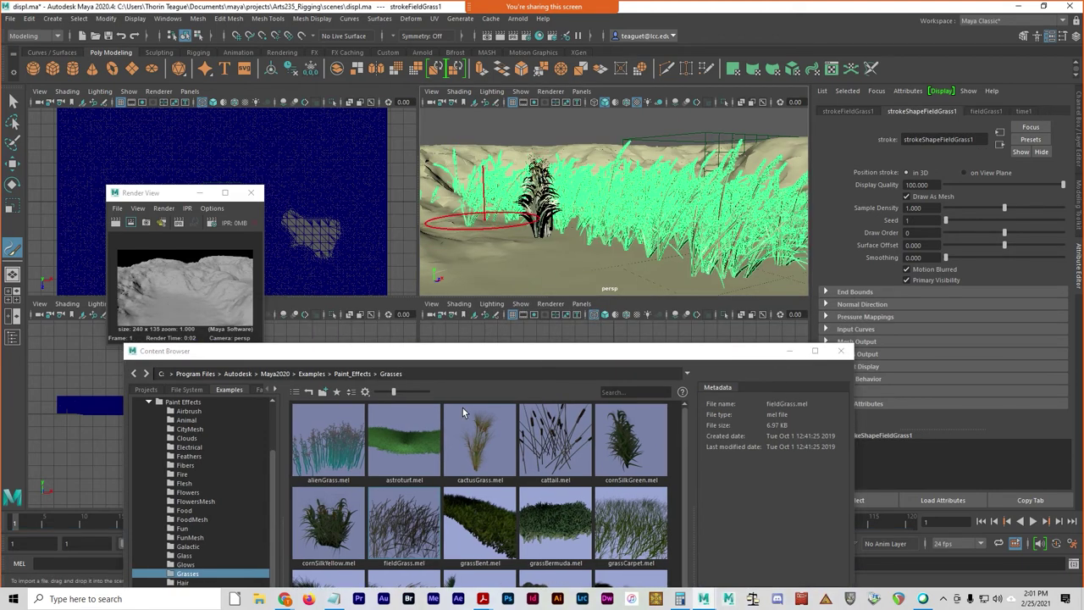
pyautogui.click(1034, 522)
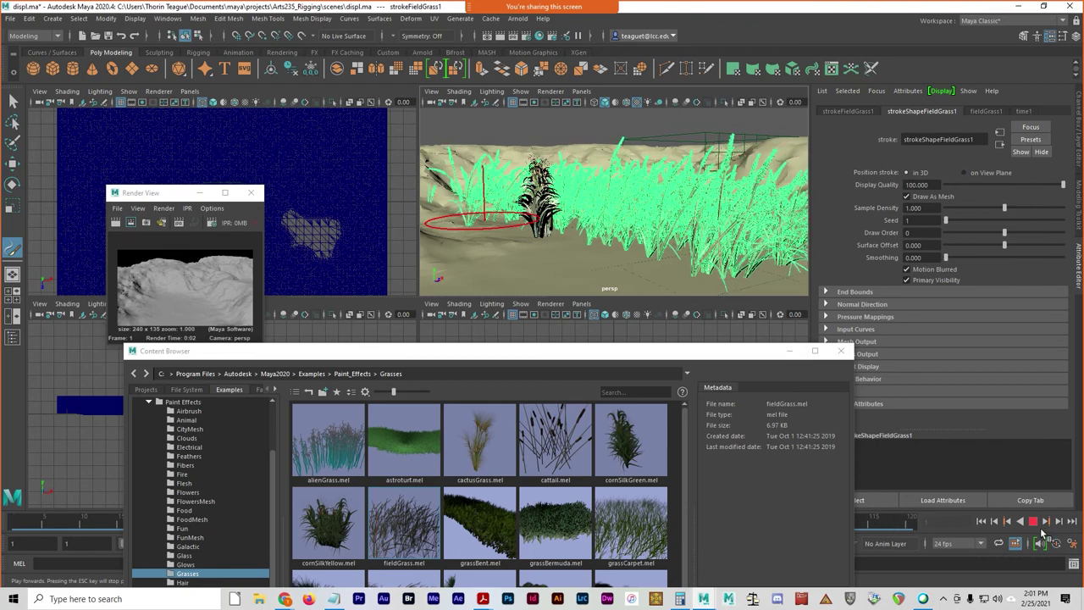
pyautogui.click(1040, 526)
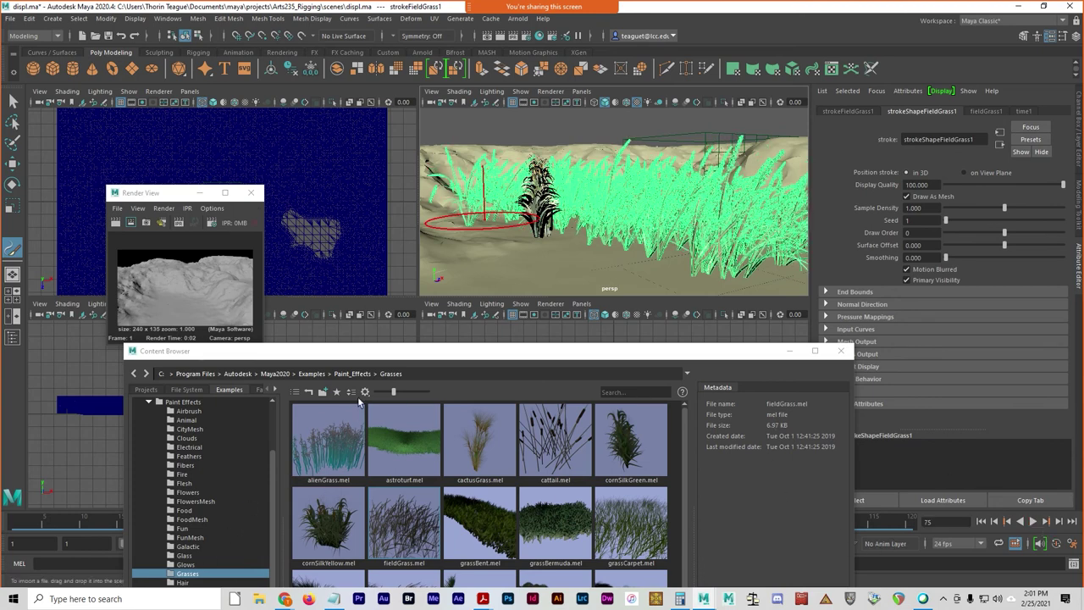
# - In the Content Browser's Paint Effects Trees presets, pick willow.mel
pyautogui.moveTo(386, 350); pyautogui.dragTo(373, 301)
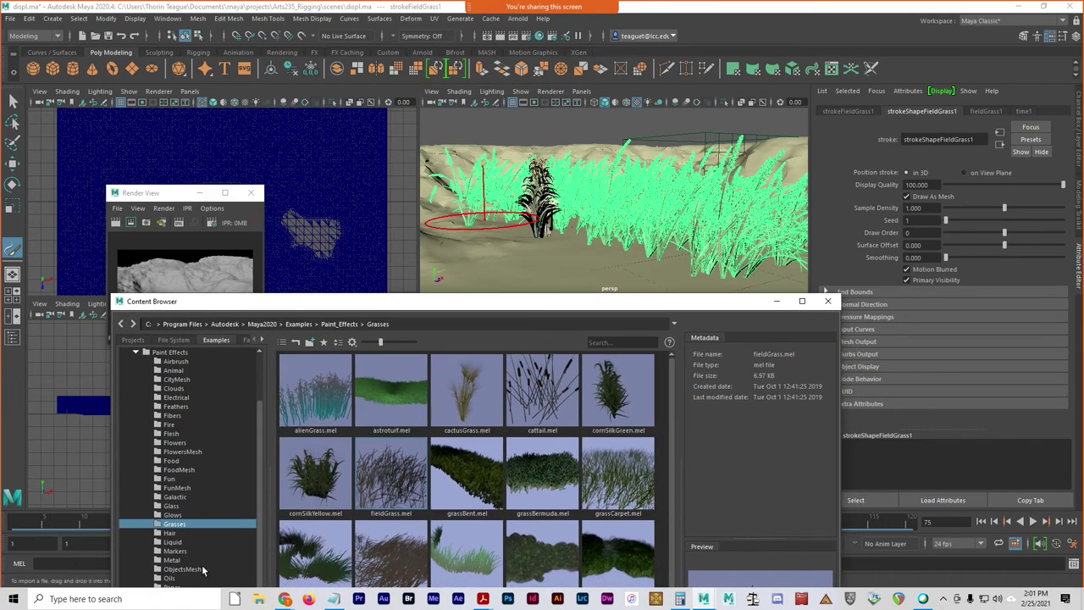
pyautogui.scroll(-1, 203, 570)
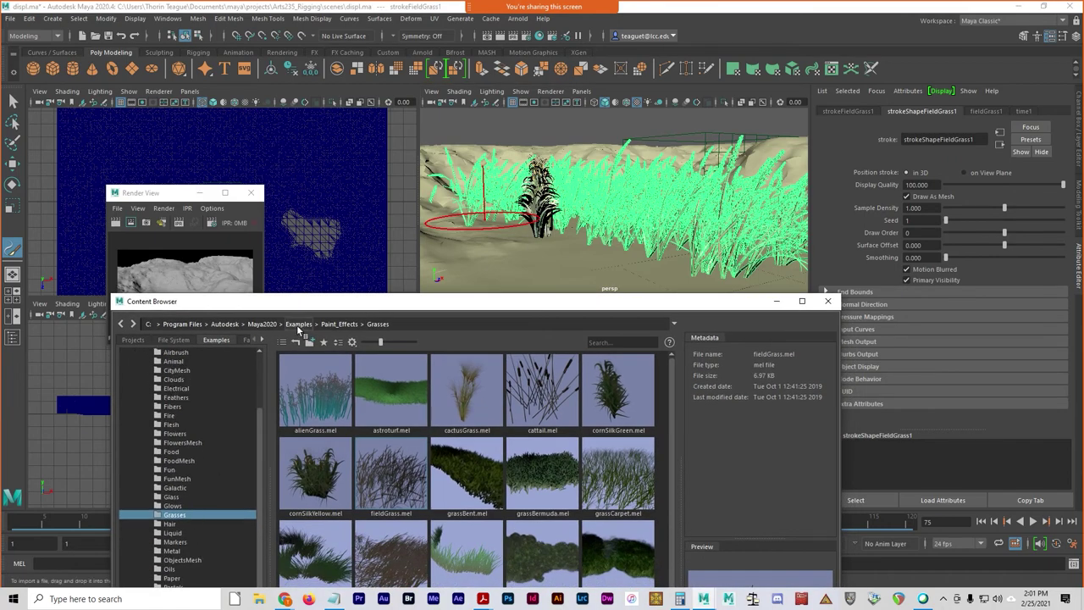
pyautogui.moveTo(298, 308); pyautogui.dragTo(313, 208)
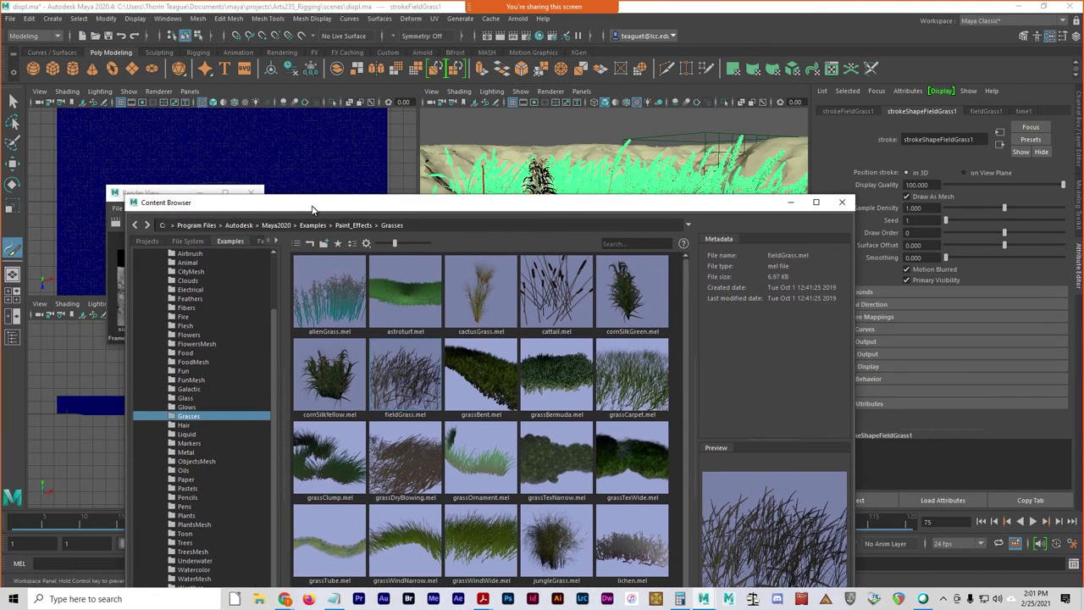
pyautogui.click(191, 543)
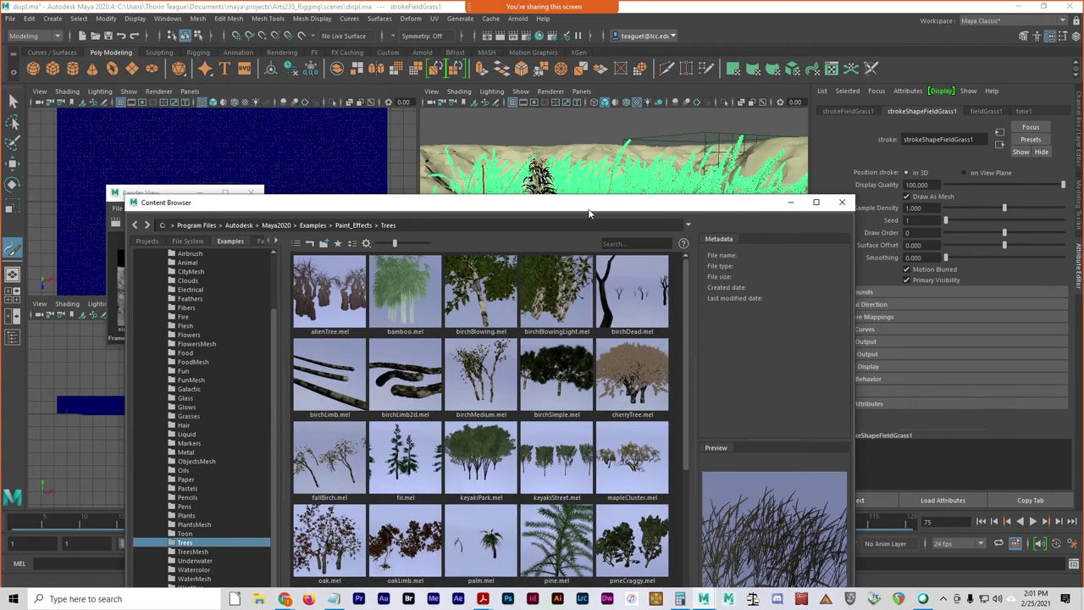
pyautogui.moveTo(601, 212); pyautogui.dragTo(551, 247)
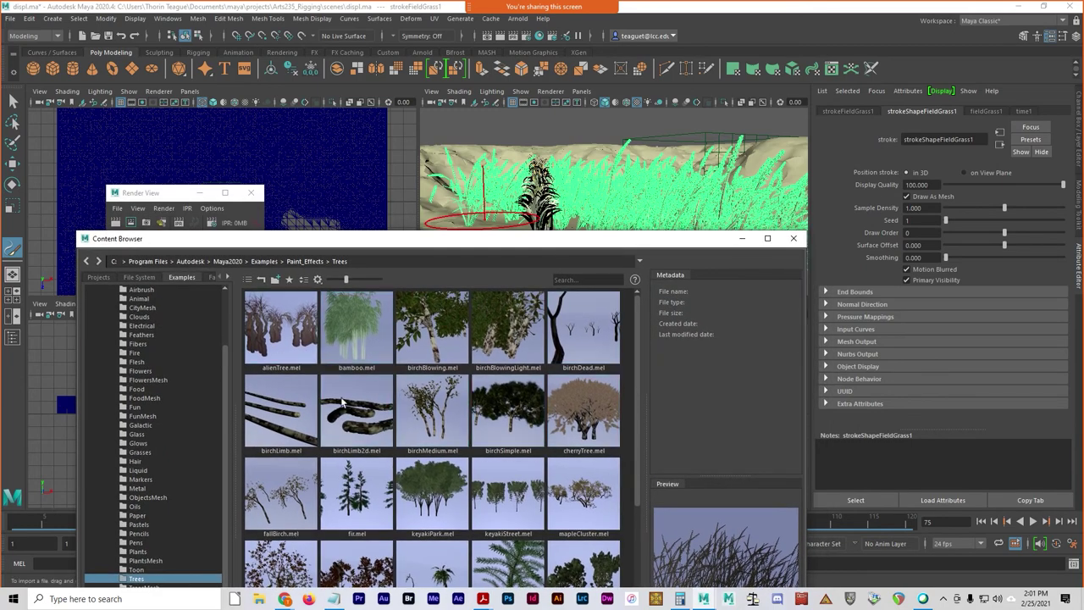
pyautogui.moveTo(463, 245); pyautogui.dragTo(472, 123)
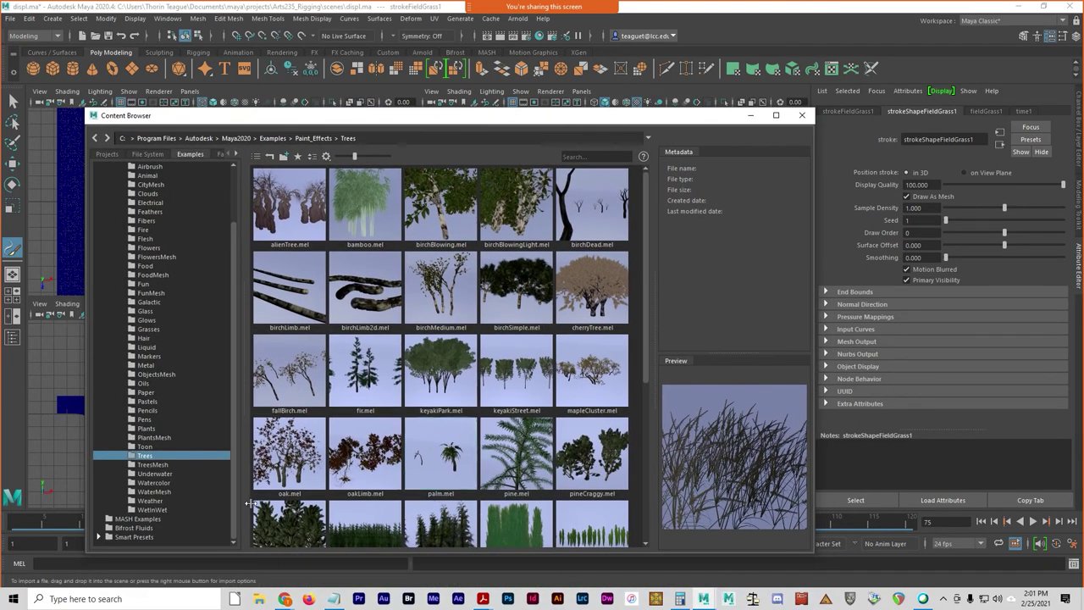
pyautogui.scroll(-3, 386, 458)
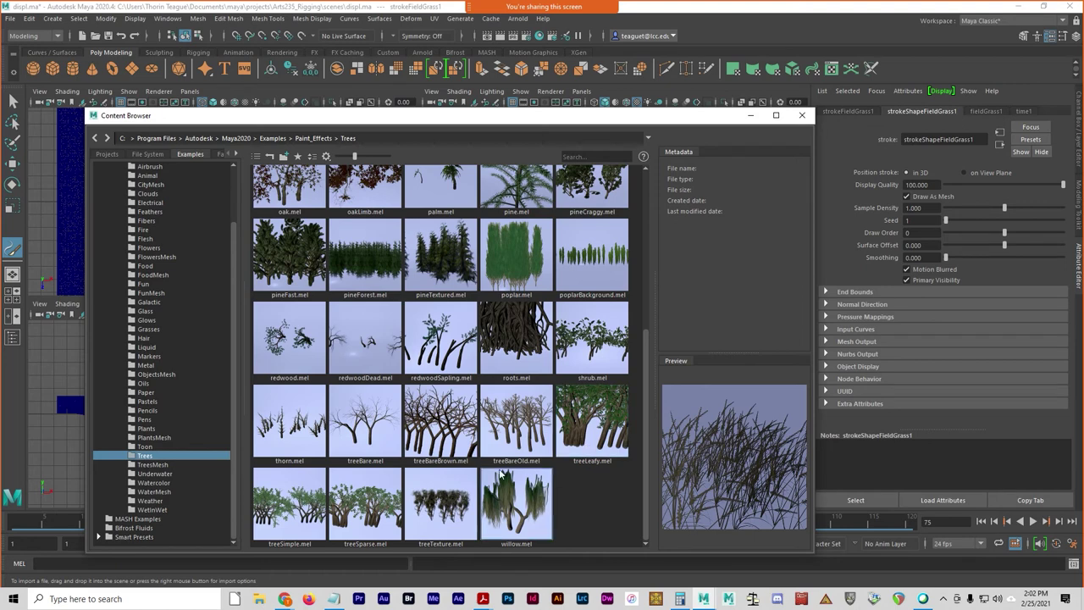
pyautogui.scroll(2, 649, 461)
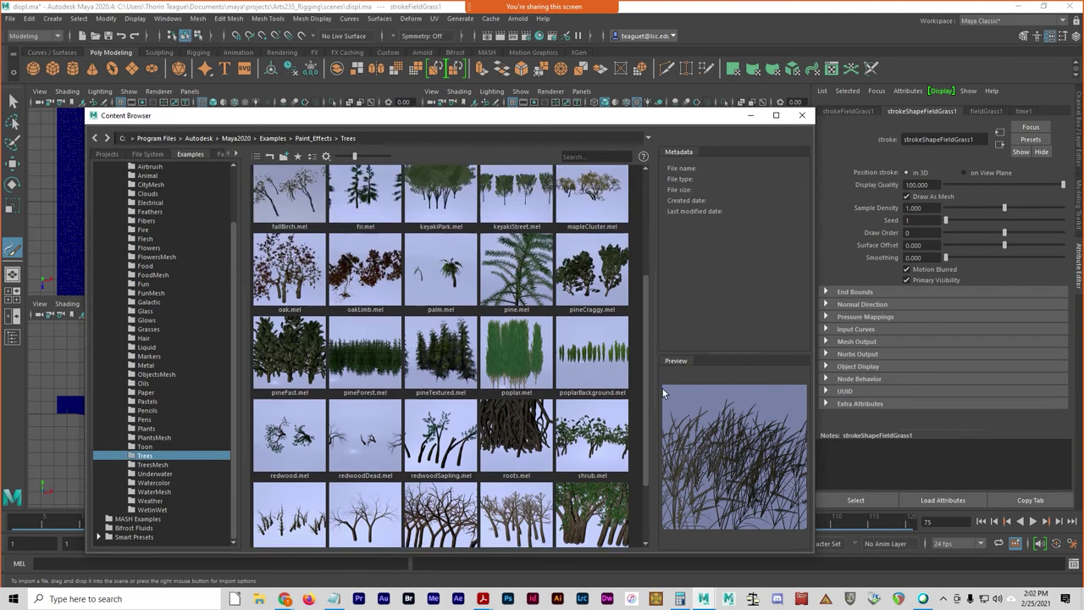
pyautogui.scroll(-2, 652, 466)
pyautogui.click(536, 495)
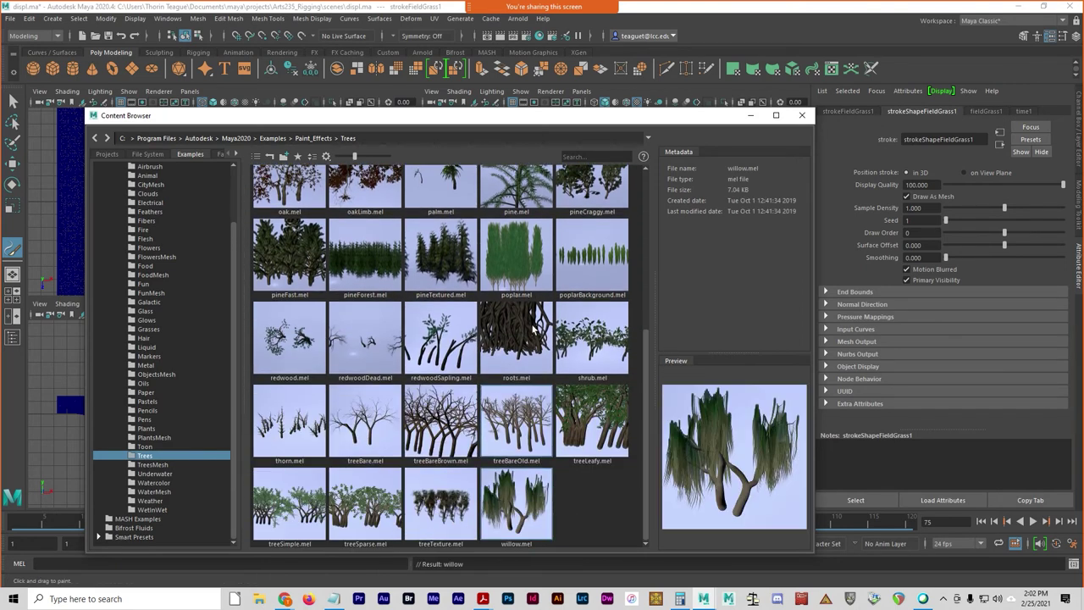
# - Paint a willow tree onto the terrain, test-render frame 75, and close the render
pyautogui.moveTo(566, 128); pyautogui.dragTo(574, 446)
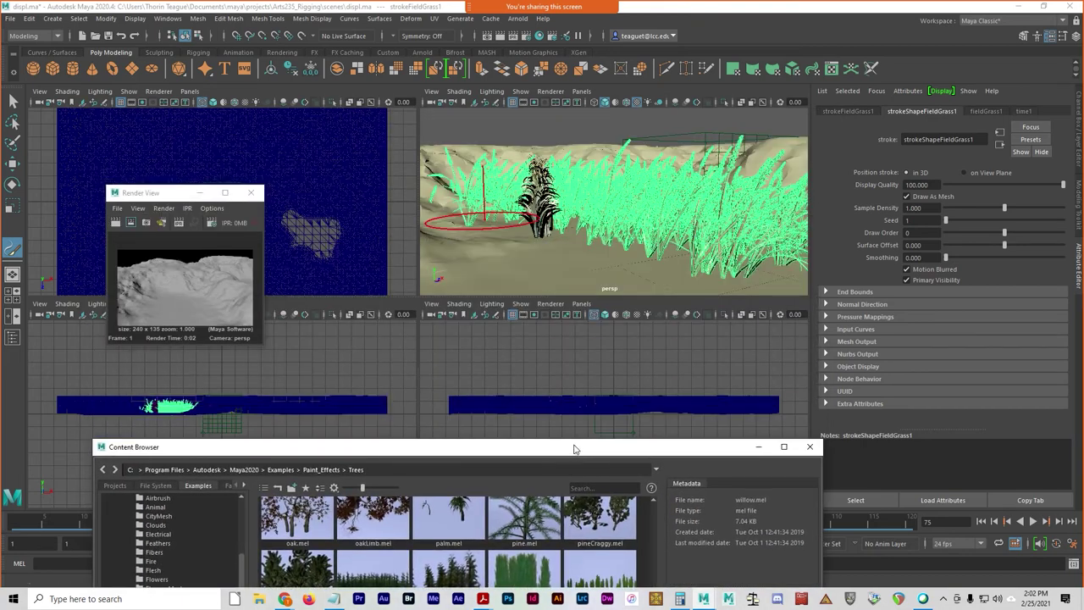
pyautogui.click(492, 267)
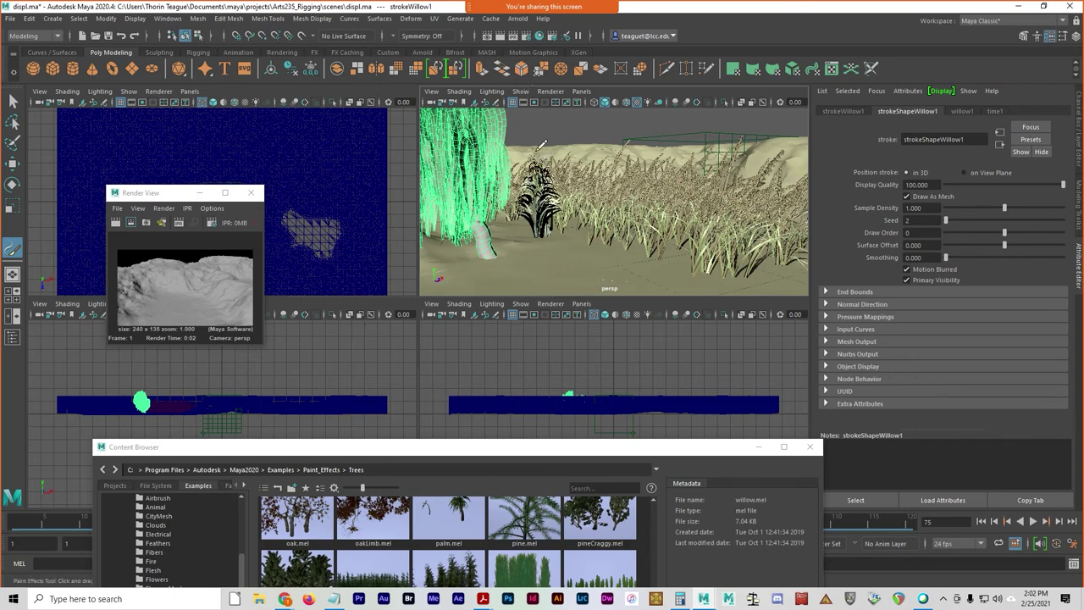
pyautogui.click(506, 38)
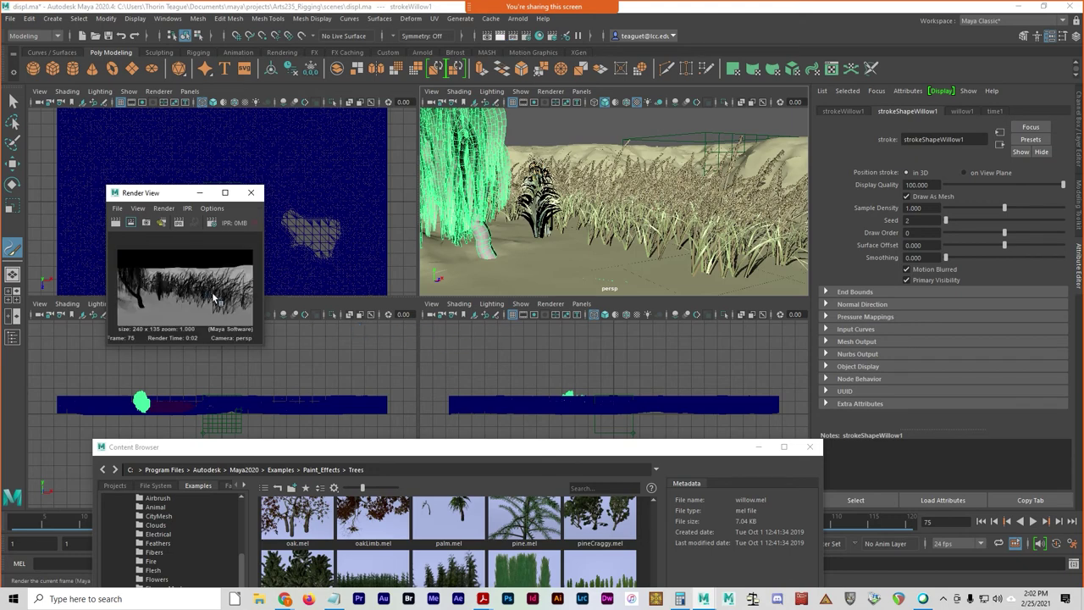
pyautogui.moveTo(172, 193); pyautogui.dragTo(235, 197)
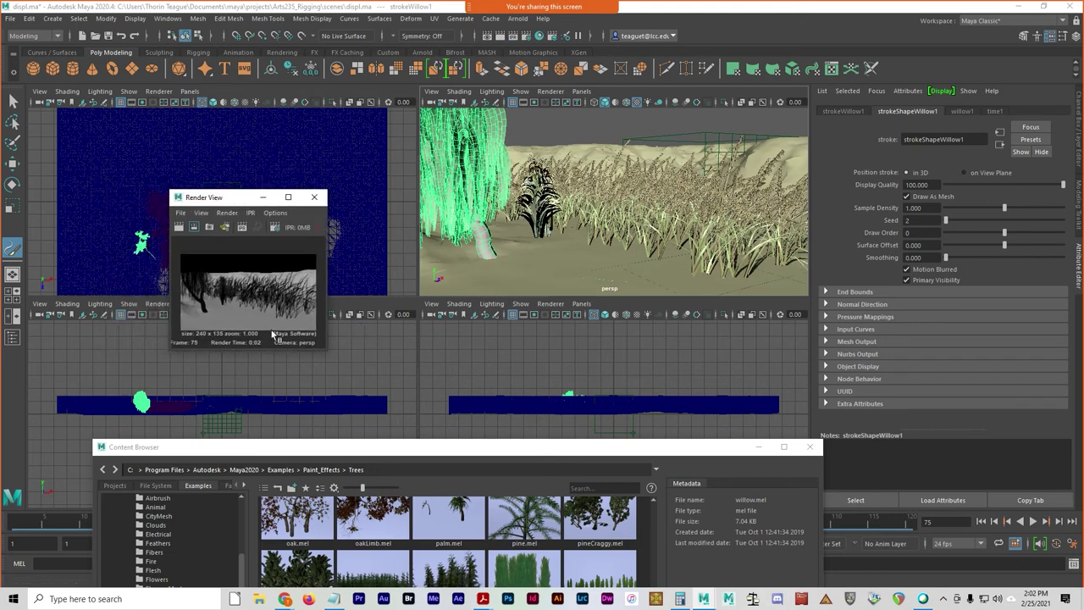
pyautogui.click(314, 197)
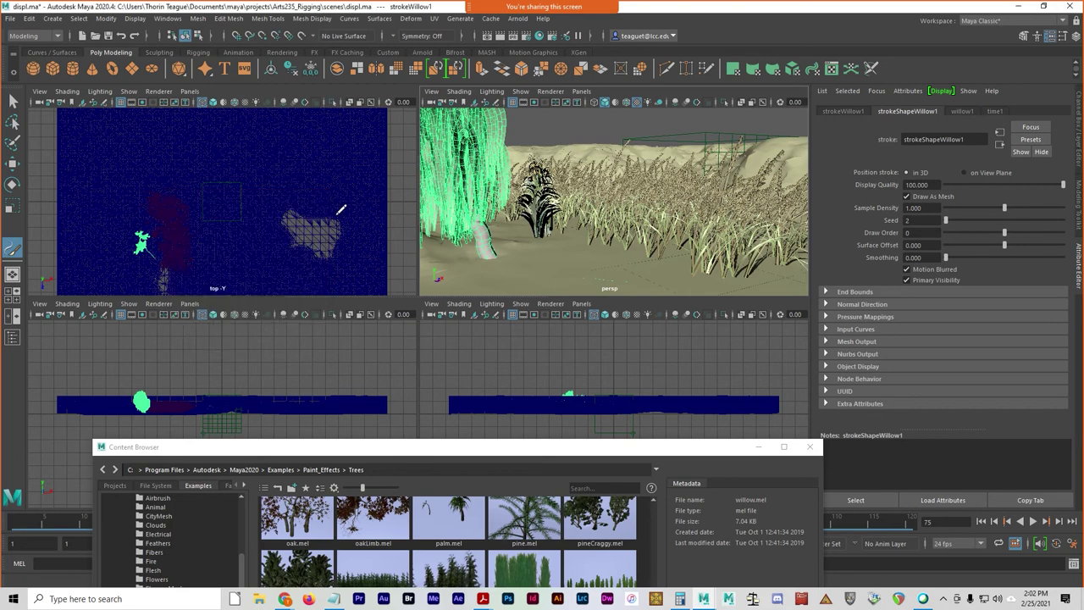
# - Convert the willow and corn silk strokes to polygons with Paint Effects to Polygons
pyautogui.click(106, 18)
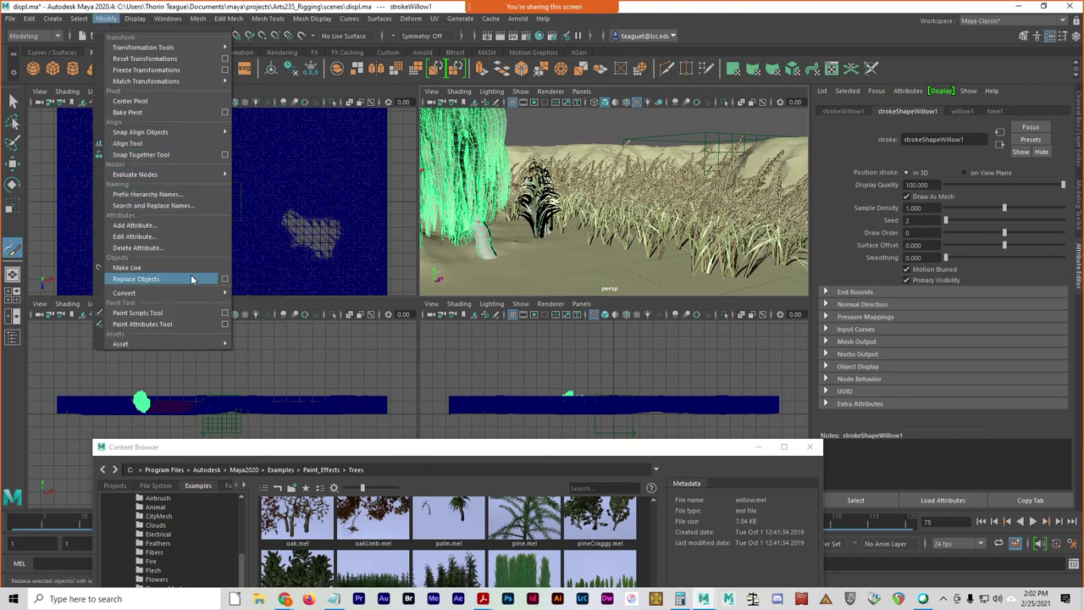
pyautogui.moveTo(195, 292)
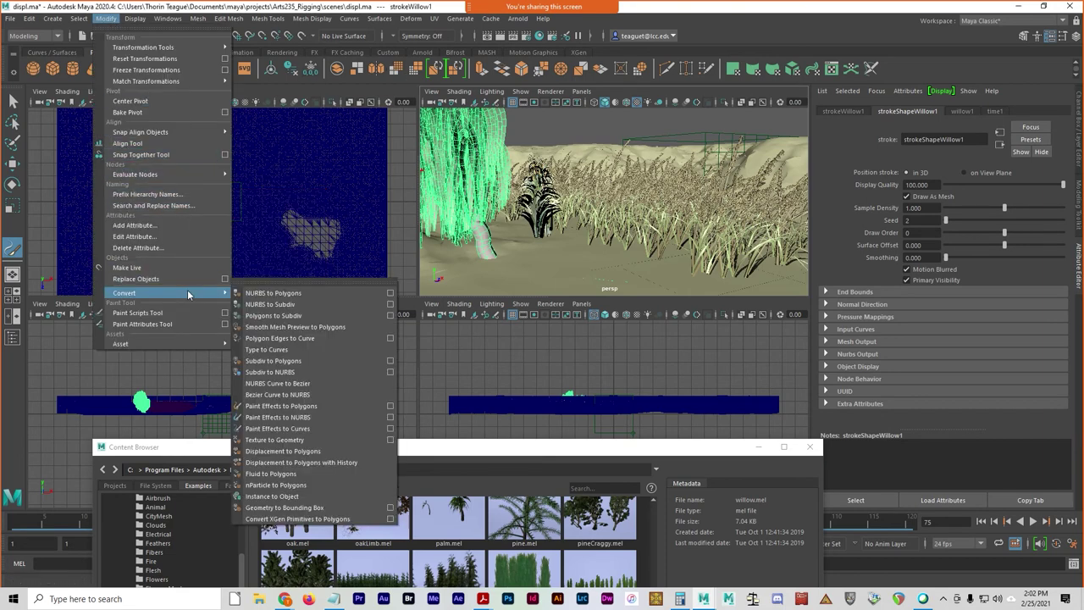
pyautogui.click(324, 406)
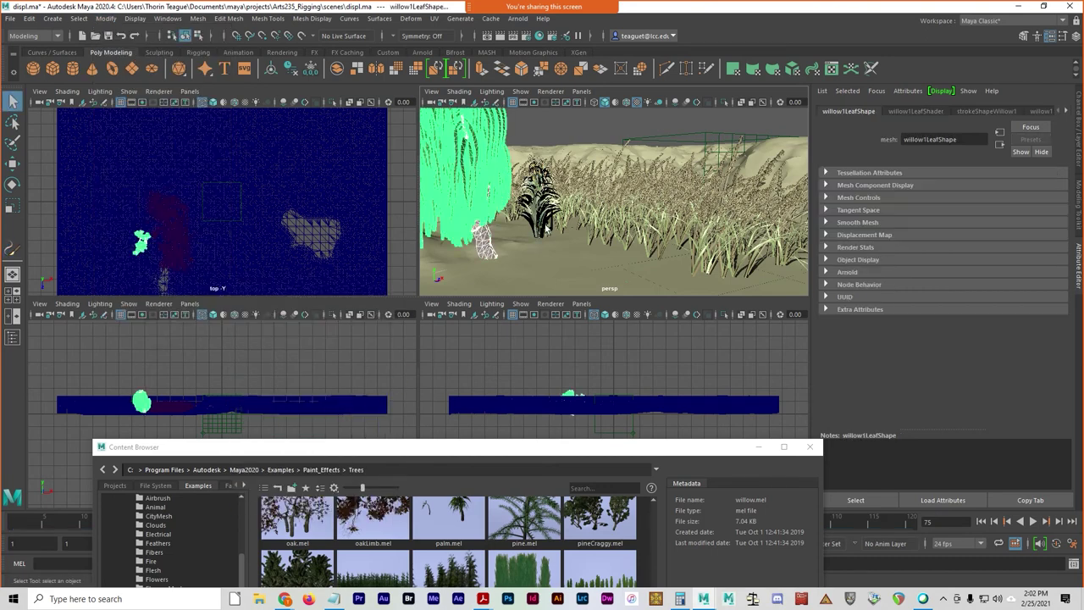
pyautogui.click(548, 229)
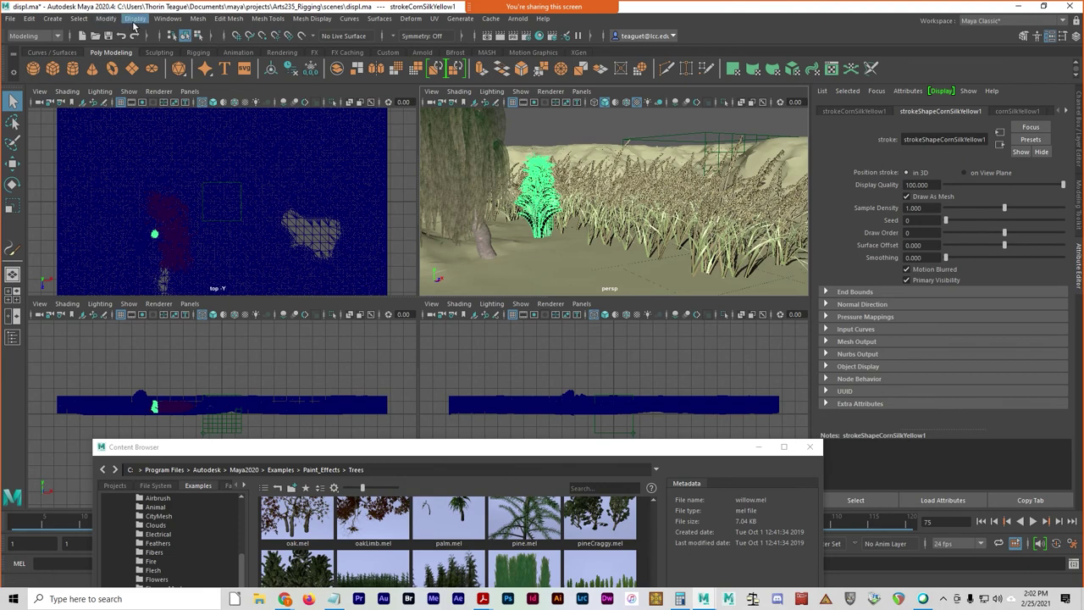
pyautogui.click(102, 18)
pyautogui.moveTo(189, 296)
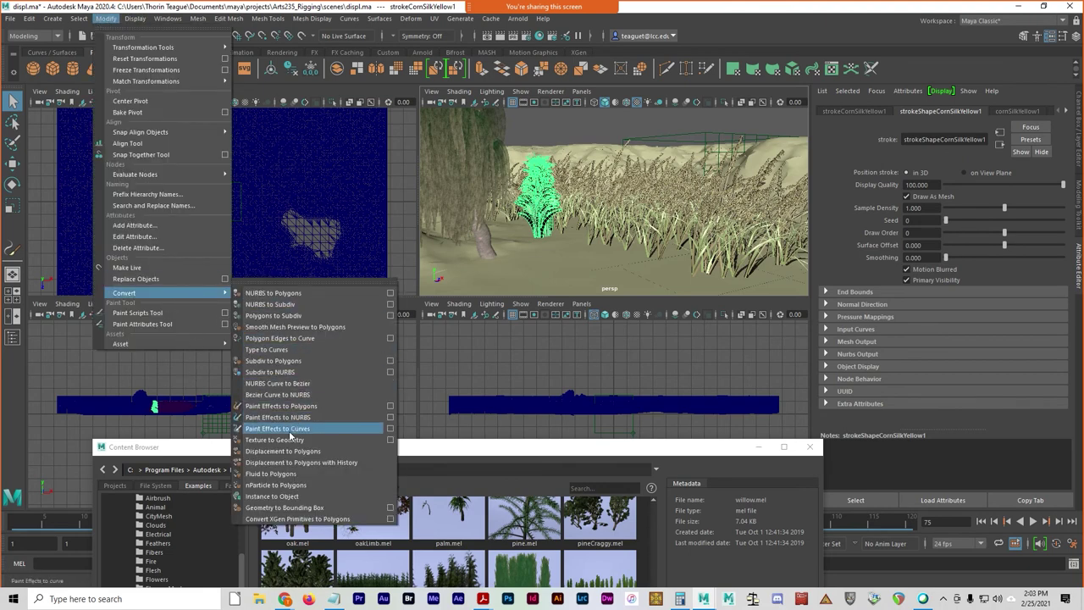
pyautogui.click(288, 406)
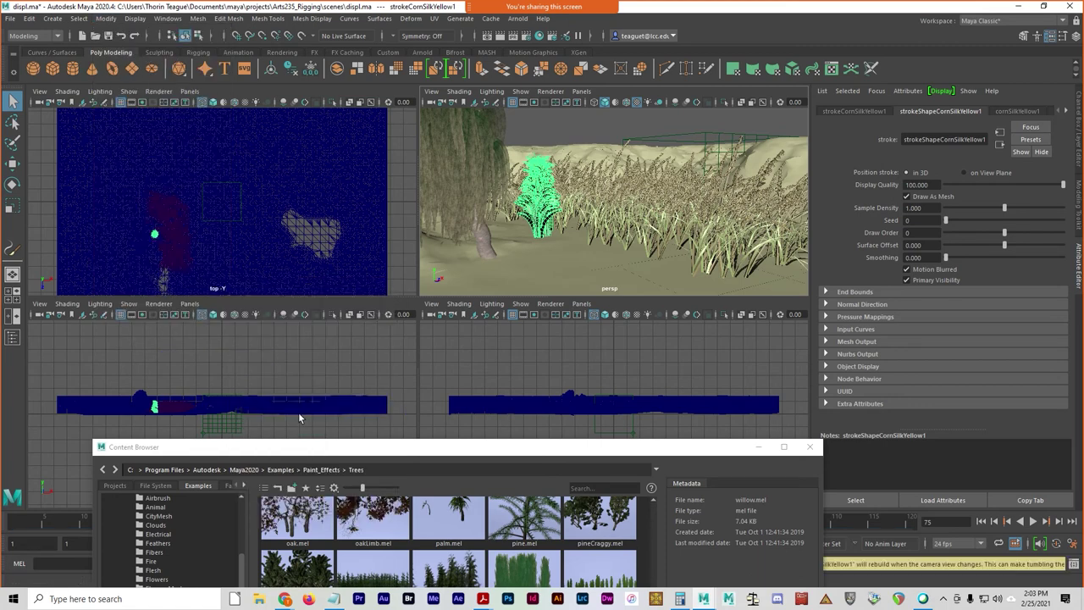
# - Convert the field grass stroke to polygons, deselect all, and close the Content Browser
pyautogui.click(610, 212)
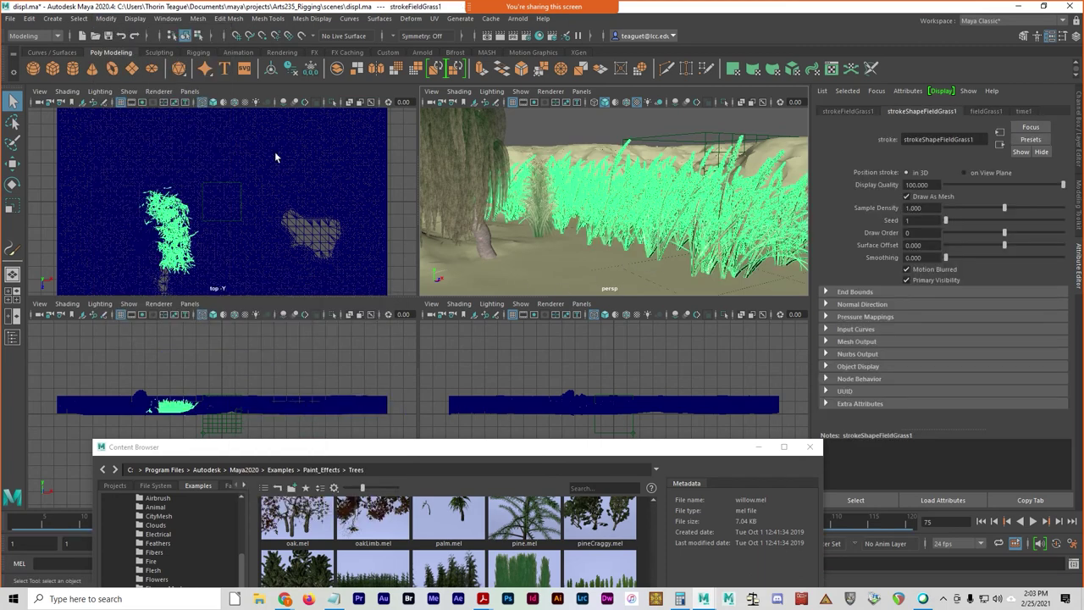
pyautogui.click(105, 19)
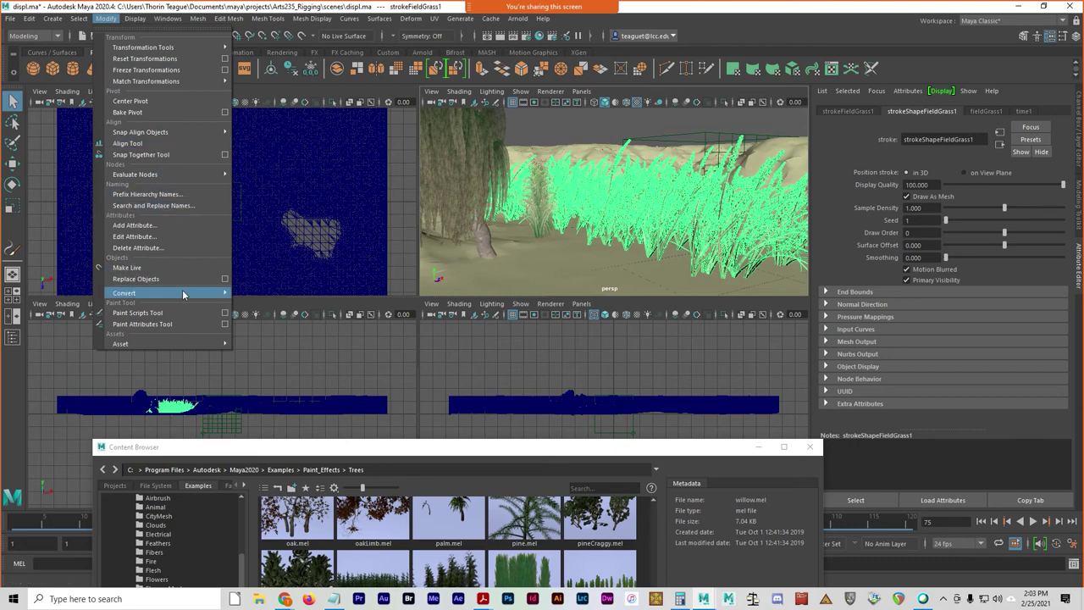
pyautogui.moveTo(182, 290)
pyautogui.click(338, 405)
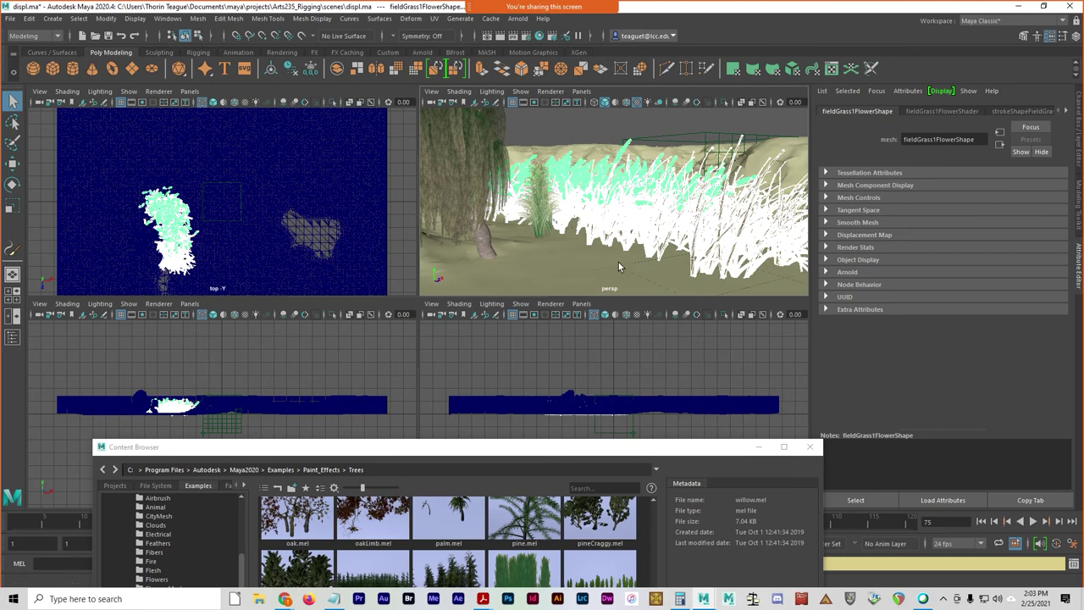
pyautogui.click(597, 128)
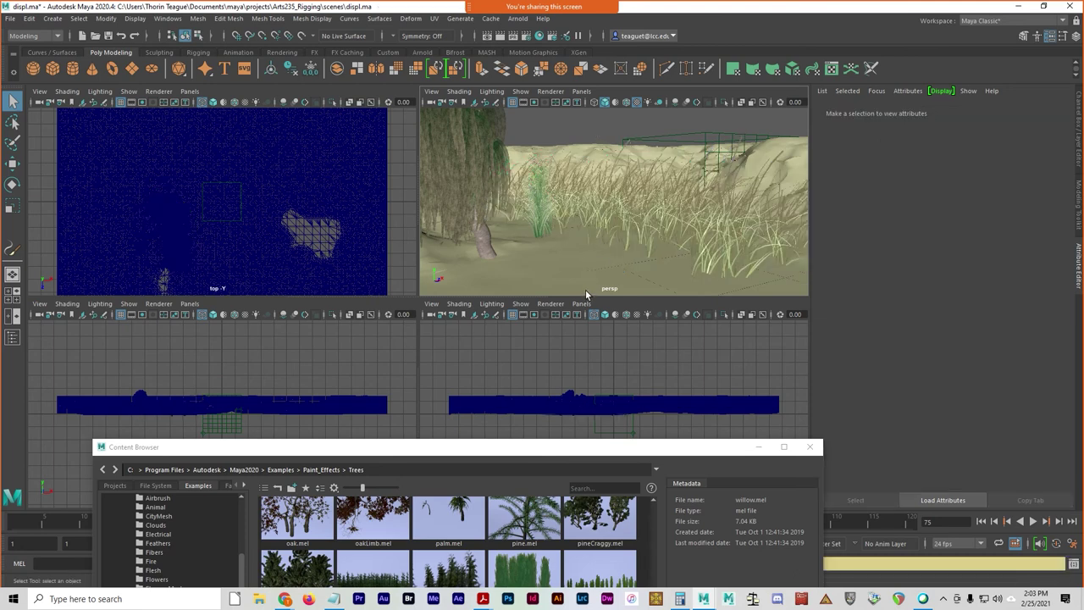
pyautogui.click(810, 447)
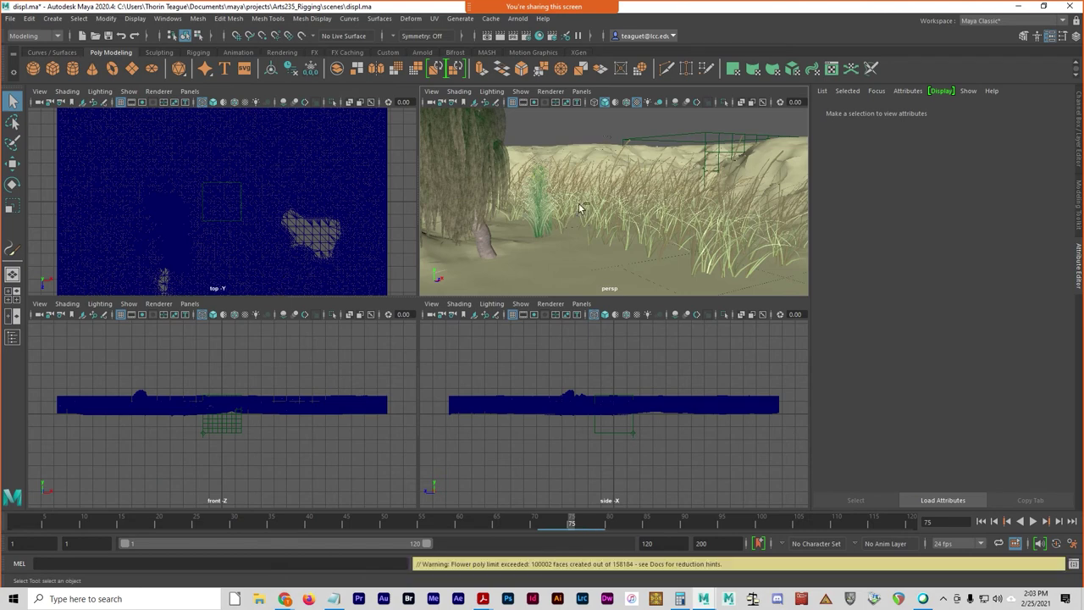
pyautogui.click(502, 37)
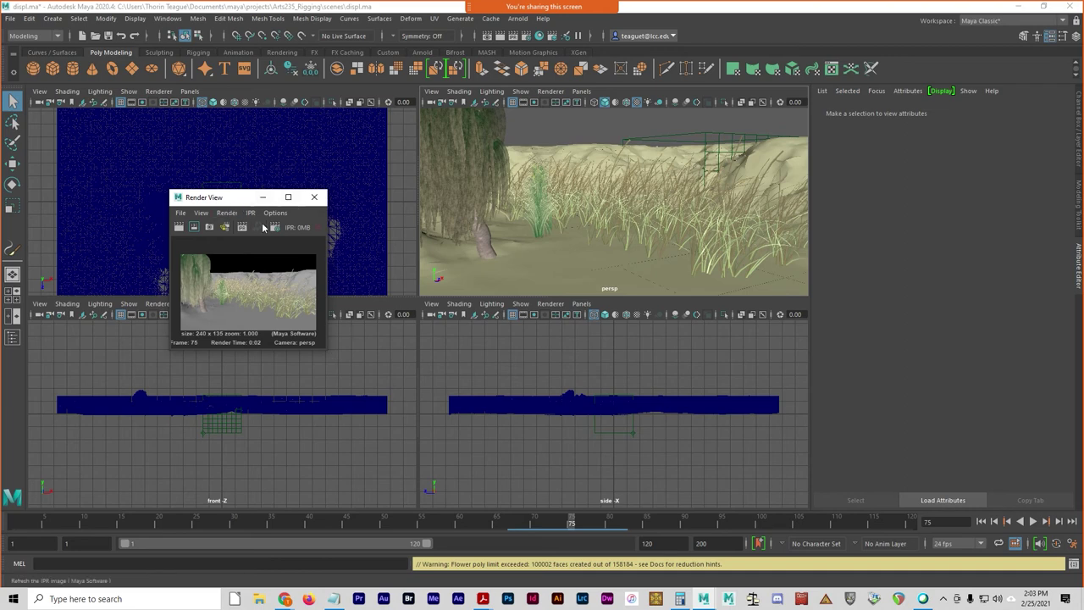
pyautogui.click(314, 196)
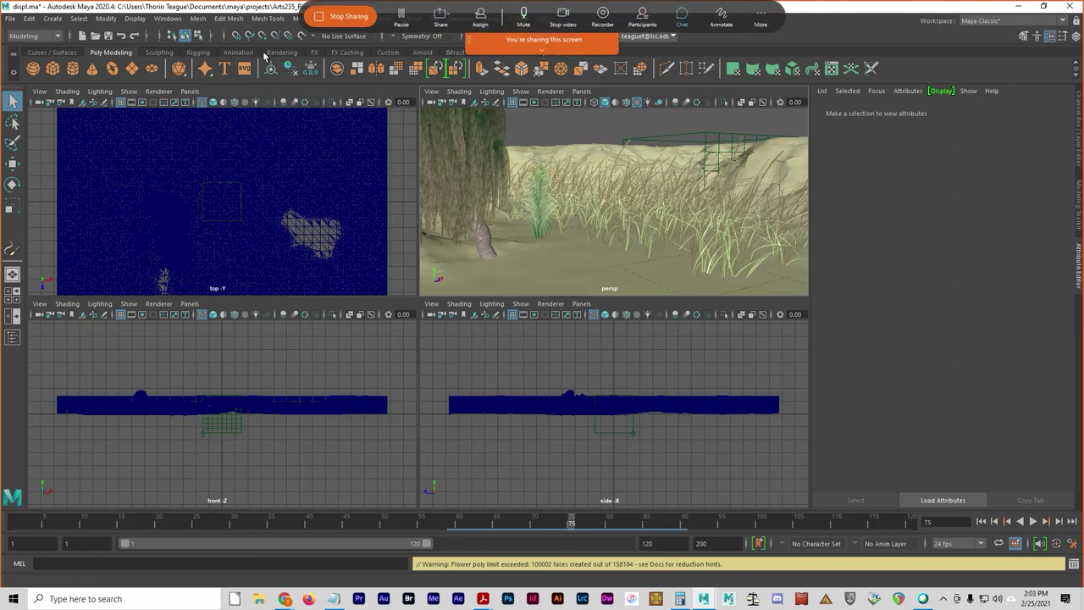
pyautogui.doubleClick(876, 8)
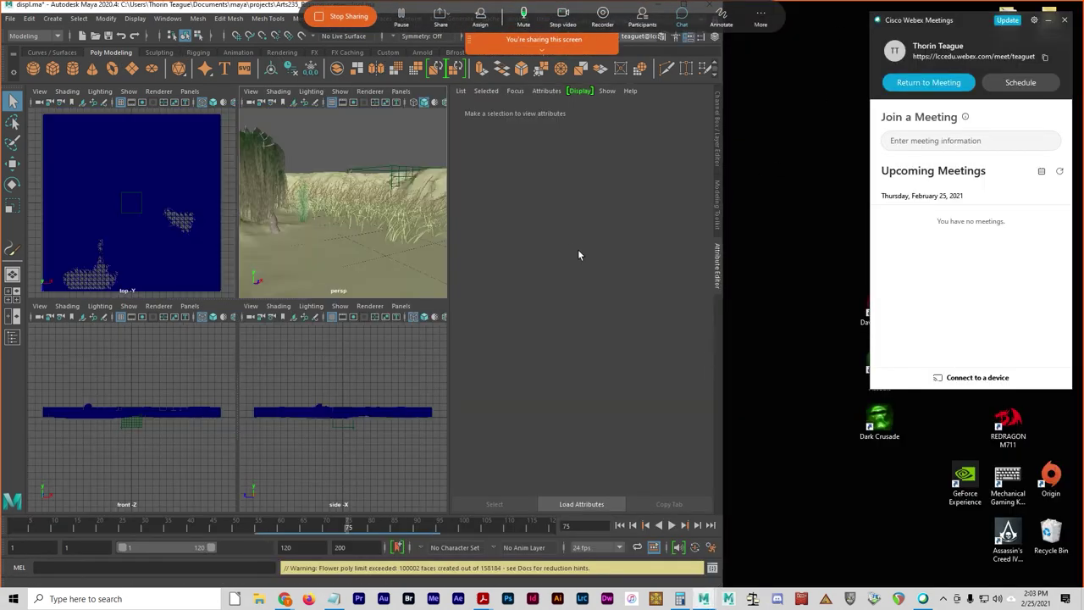
pyautogui.click(168, 18)
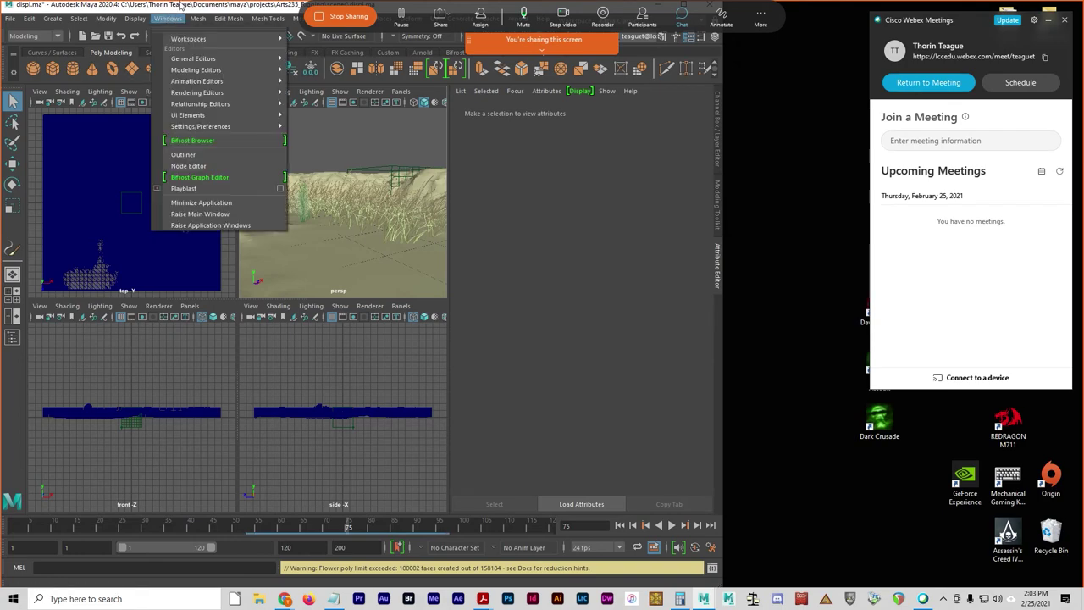
pyautogui.click(179, 6)
pyautogui.moveTo(178, 6); pyautogui.dragTo(254, 1)
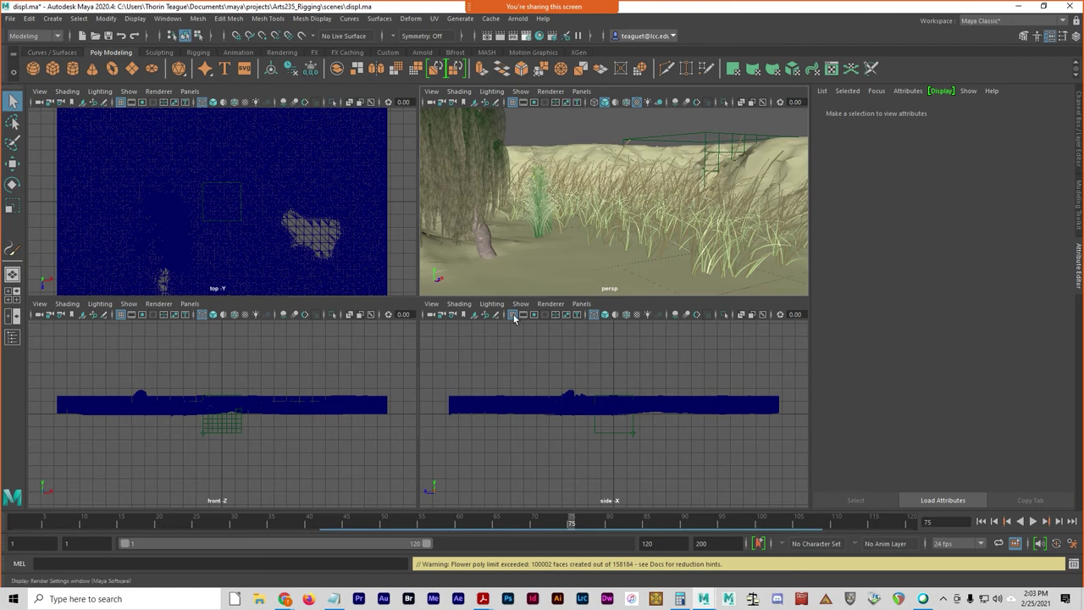
# - Set Render Using to Arnold Renderer with Diffuse, Specular, Transmission, SSS and Volume Indirect samples at 3
pyautogui.click(526, 37)
pyautogui.click(204, 69)
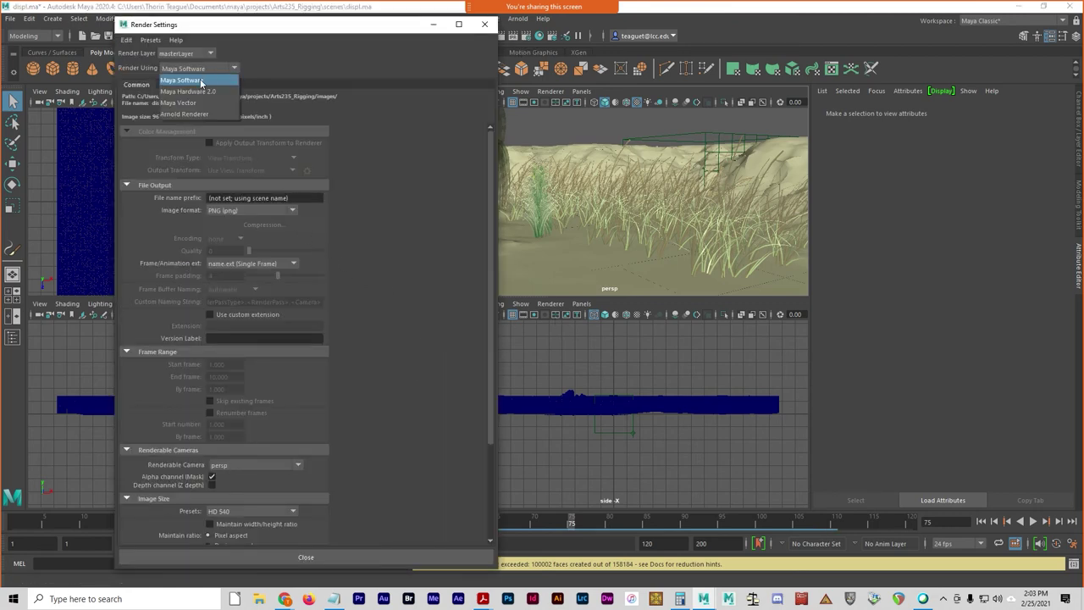
pyautogui.click(195, 114)
pyautogui.click(190, 84)
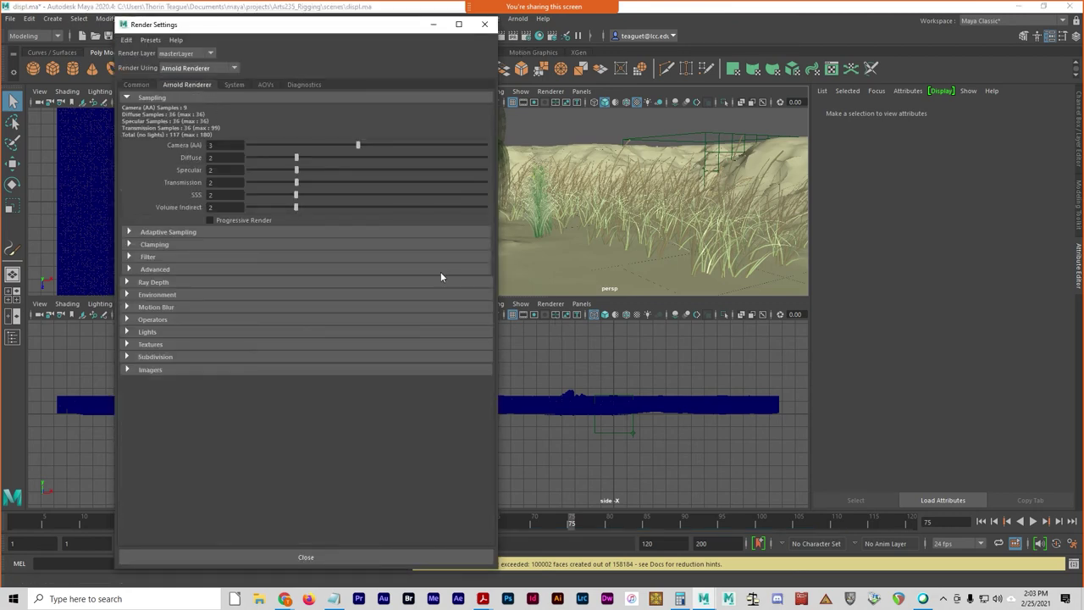
pyautogui.click(219, 159)
pyautogui.write('3\t3\t3\t3\t3')
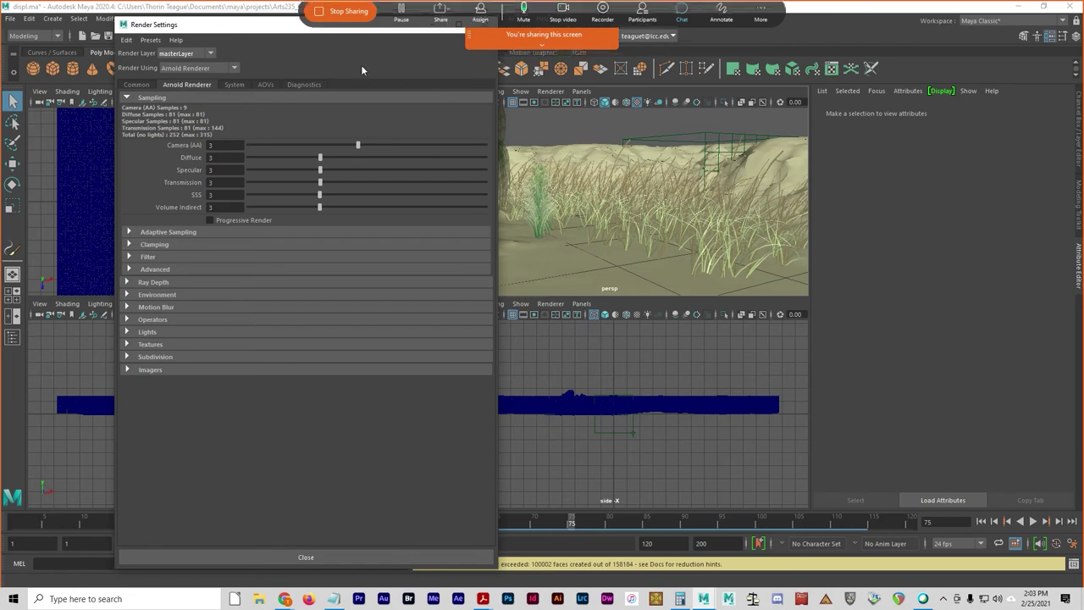
pyautogui.click(485, 25)
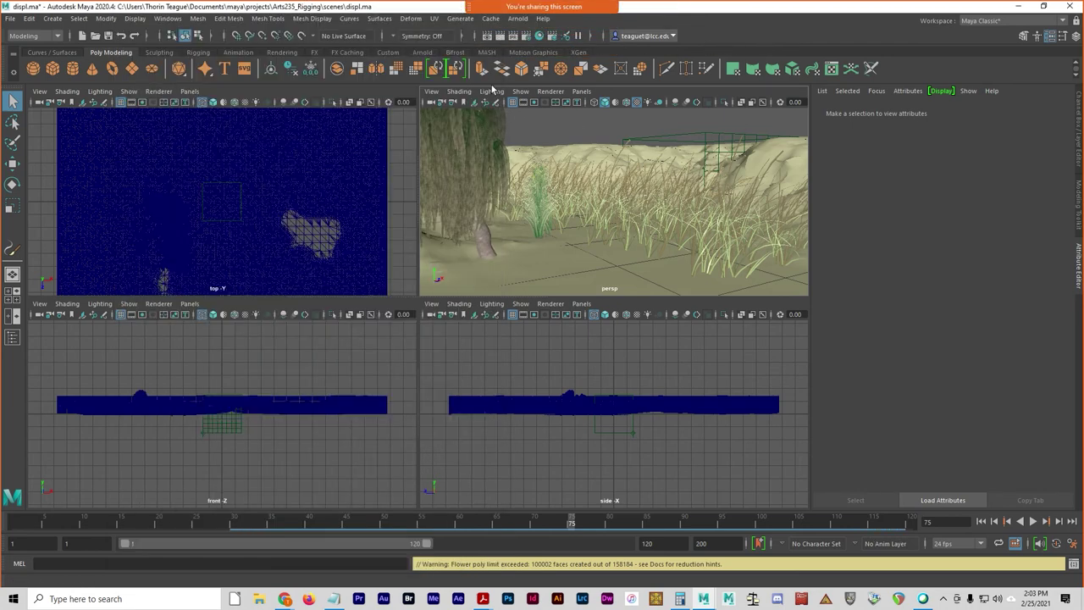
# - Add an Arnold Physical Sky light from Arnold > Lights
pyautogui.click(464, 20)
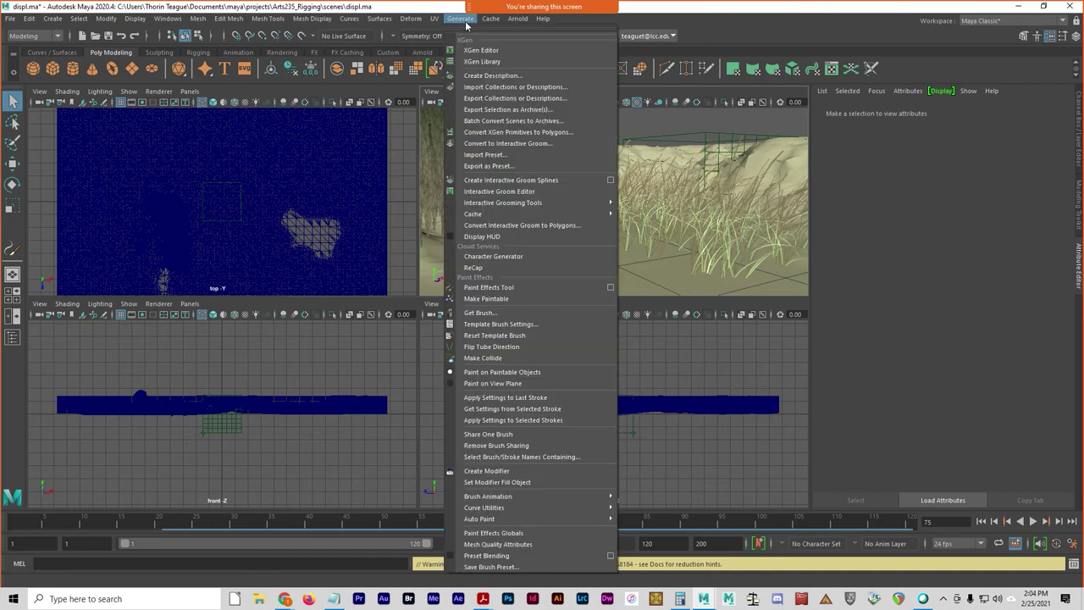
pyautogui.click(466, 22)
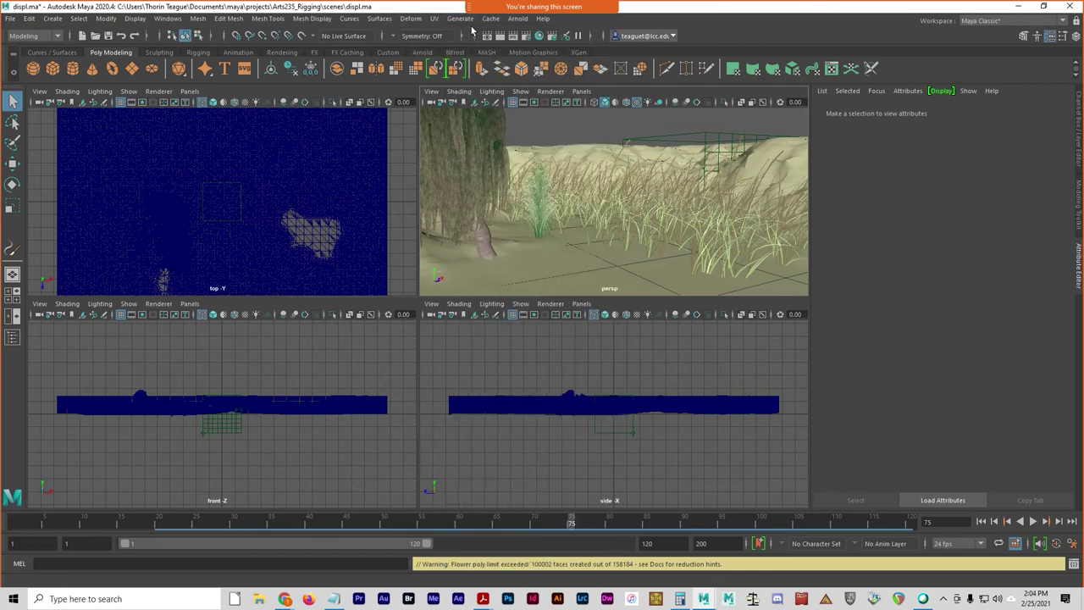
pyautogui.click(525, 20)
pyautogui.moveTo(588, 78)
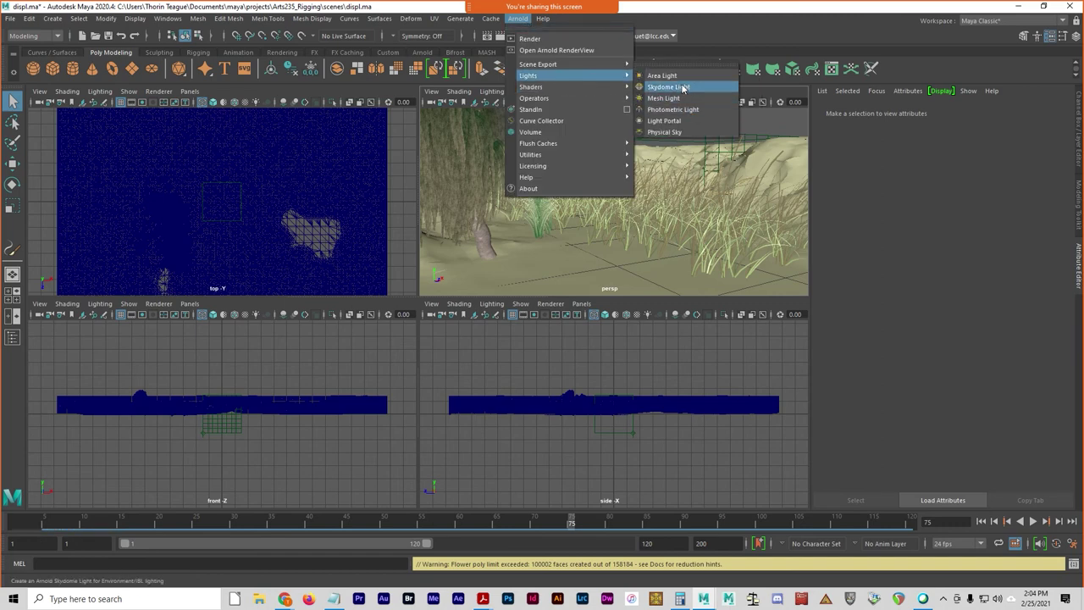
pyautogui.click(669, 133)
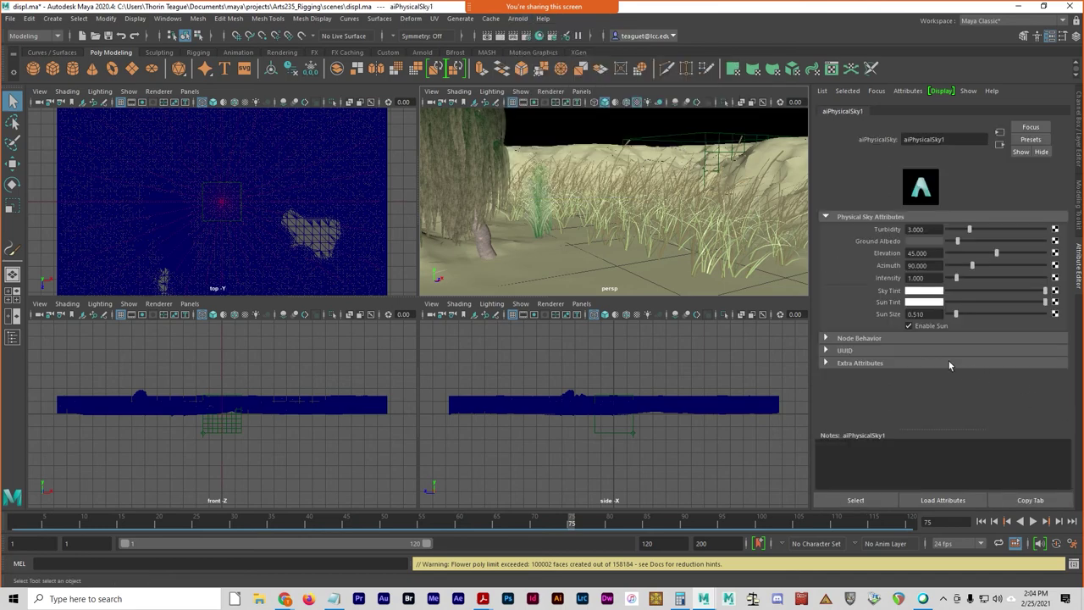
# - Give the physical sky a light-blue Sky Tint, a yellow Sun Tint, and slightly higher Elevation
pyautogui.click(931, 292)
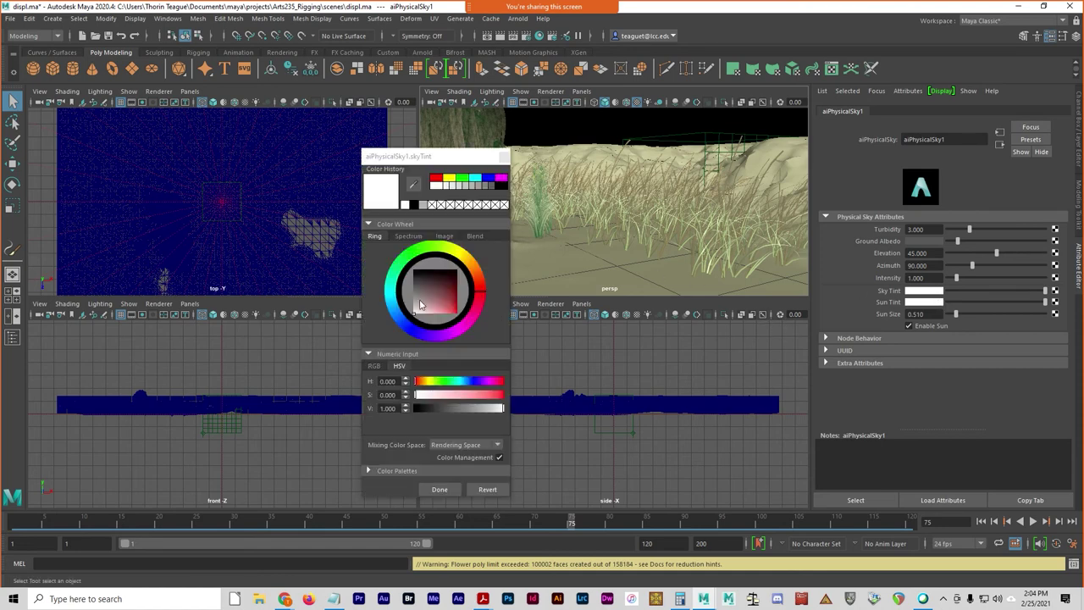
pyautogui.click(465, 381)
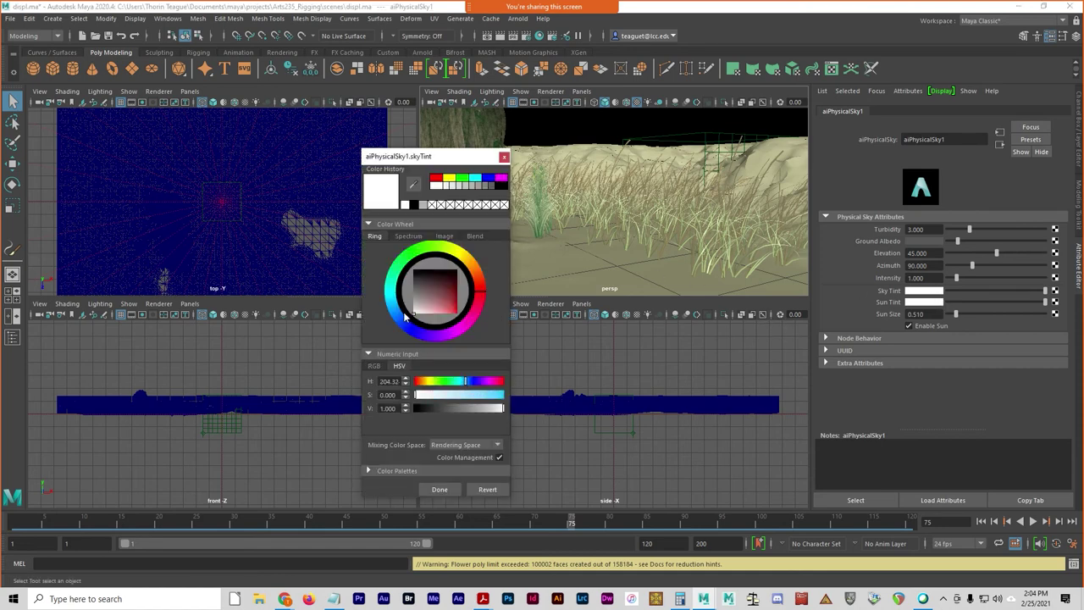
pyautogui.moveTo(452, 306); pyautogui.dragTo(450, 308)
pyautogui.click(440, 489)
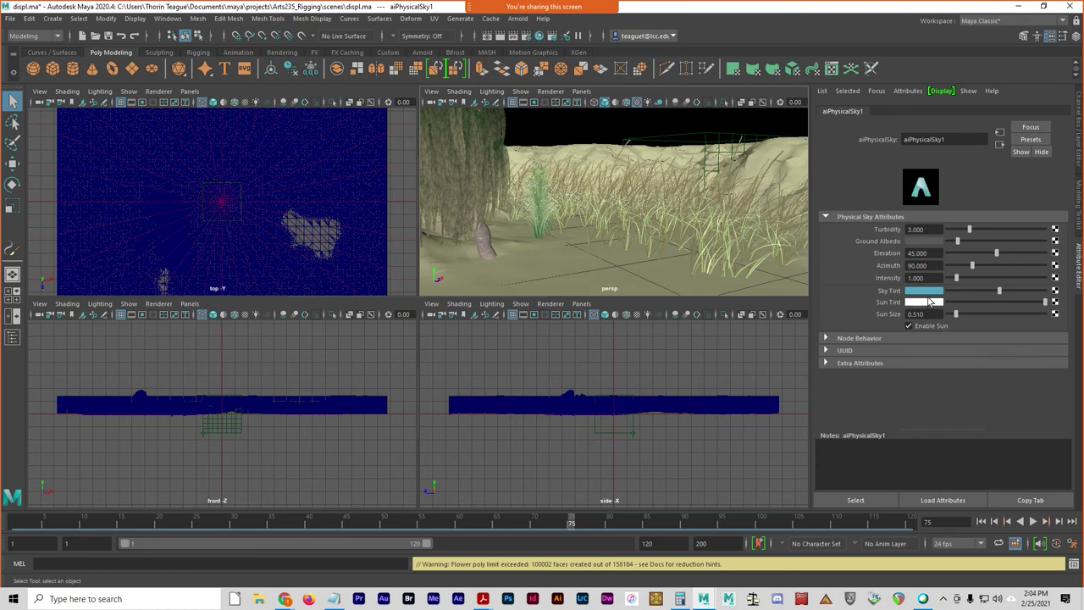
pyautogui.moveTo(1030, 292); pyautogui.dragTo(1035, 290)
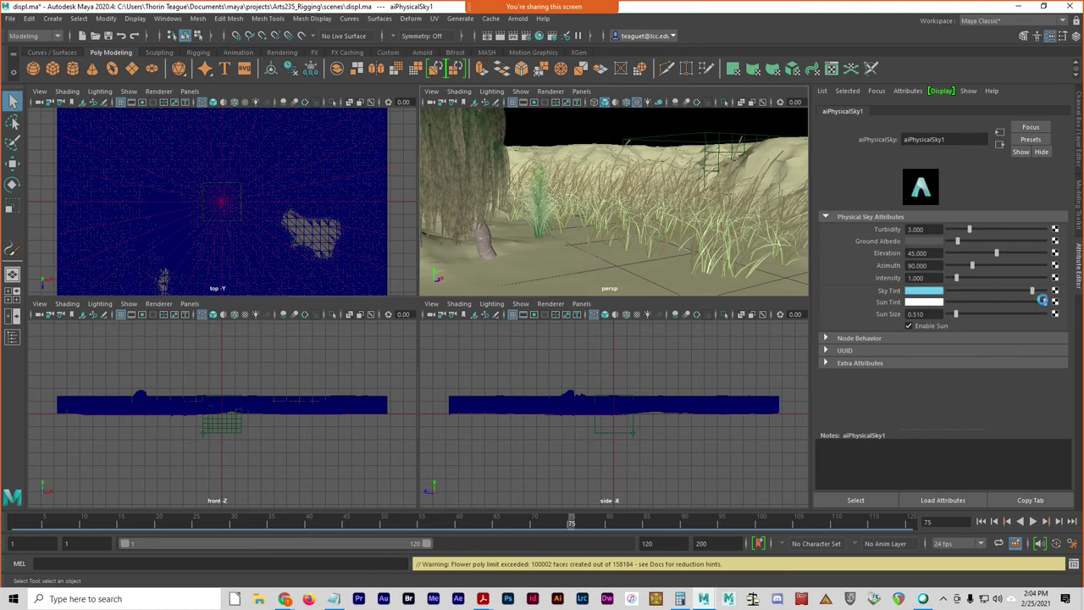
pyautogui.click(922, 303)
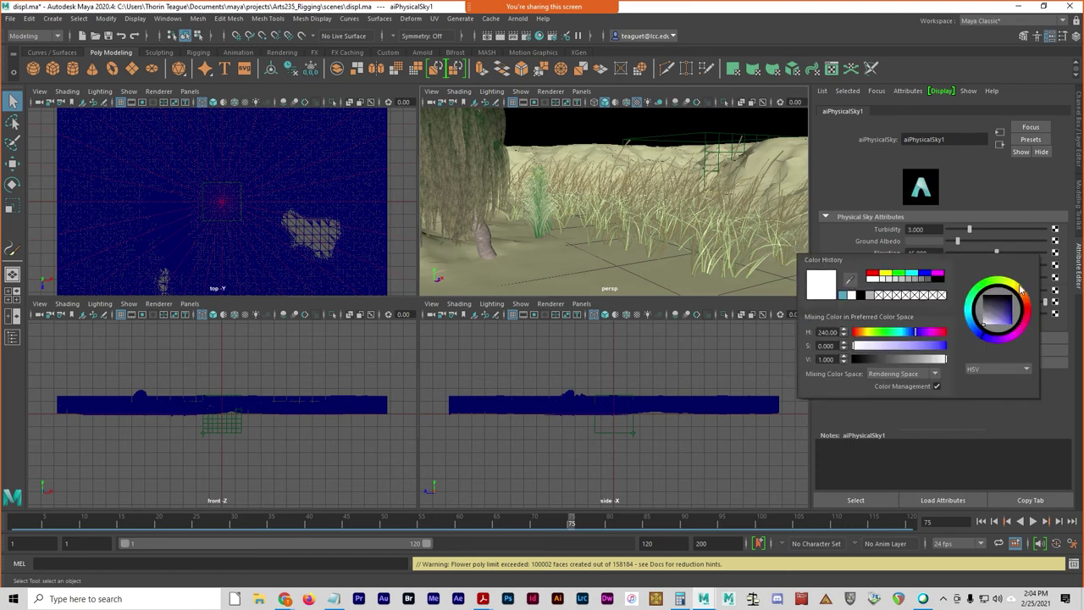
pyautogui.click(1012, 323)
pyautogui.click(1025, 293)
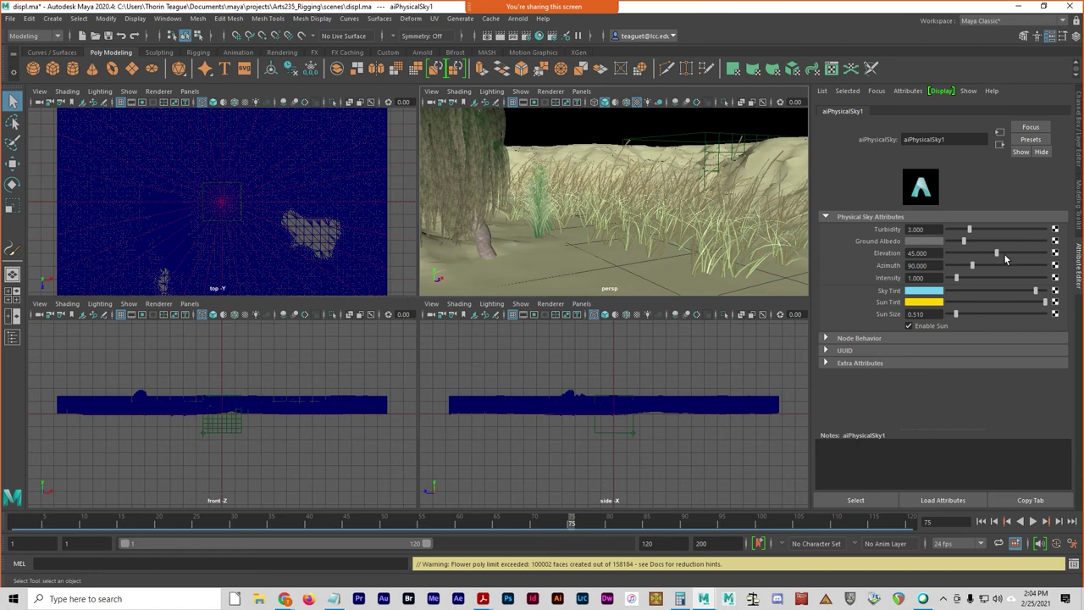
pyautogui.moveTo(1004, 255); pyautogui.dragTo(960, 278)
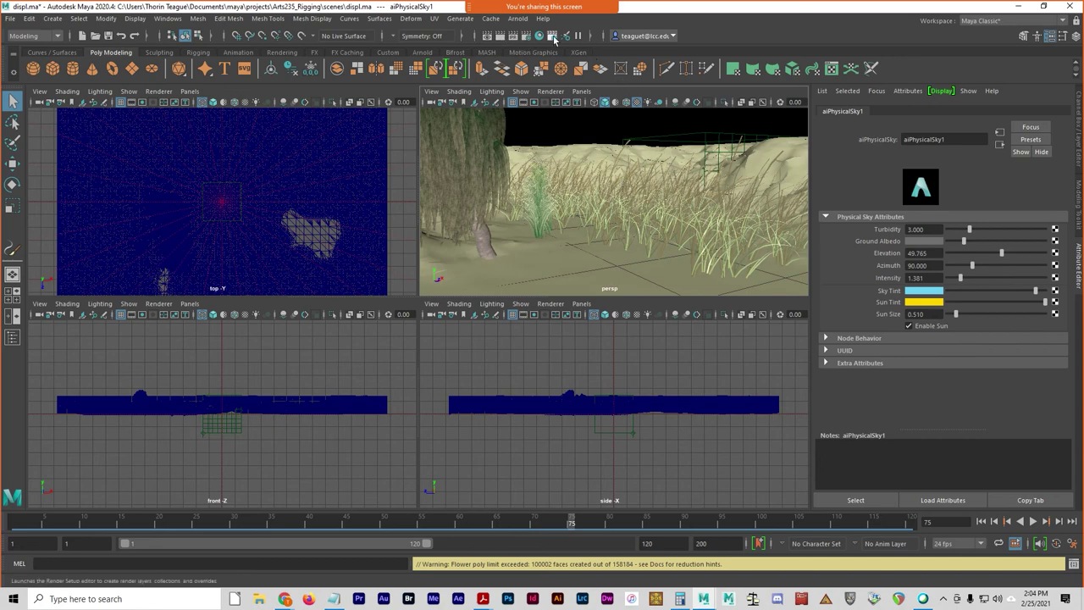
# - Start an Arnold render and draw a crop region over the sky and hilltop
pyautogui.click(518, 18)
pyautogui.click(536, 41)
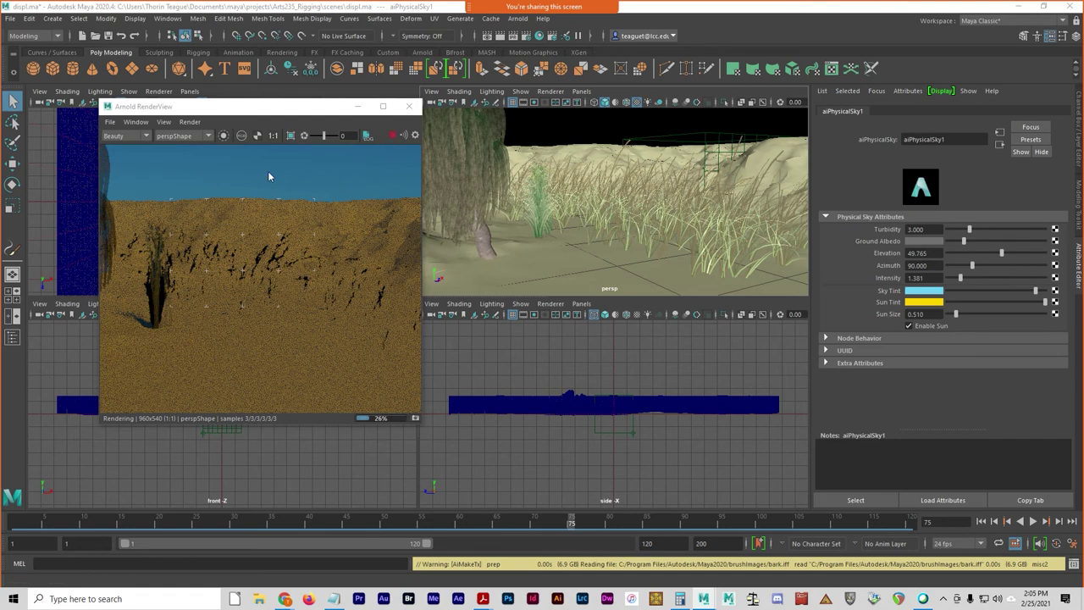
pyautogui.click(188, 122)
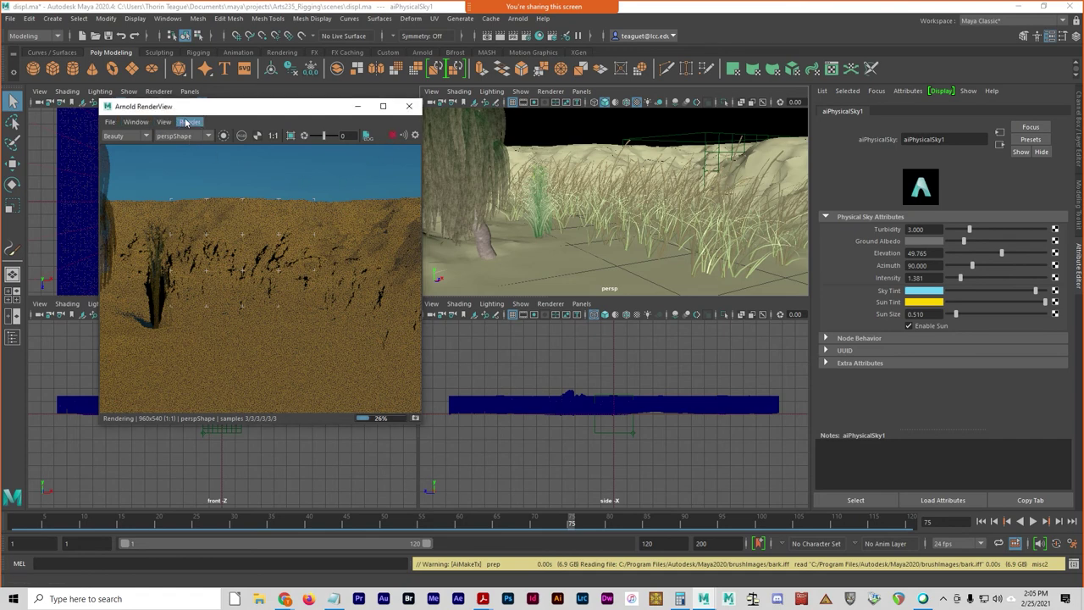
pyautogui.click(188, 122)
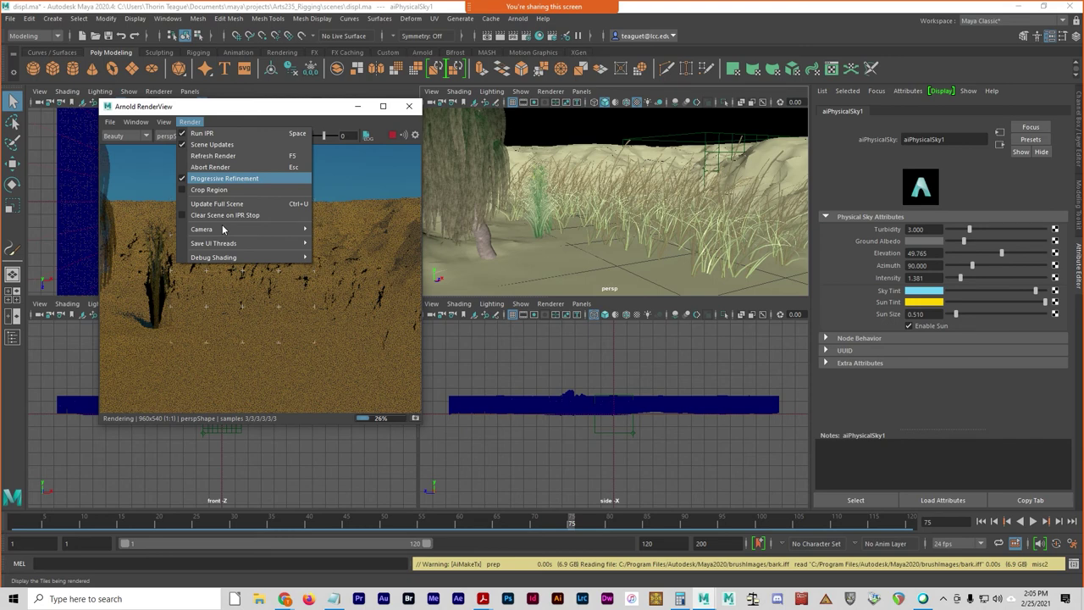
pyautogui.click(196, 124)
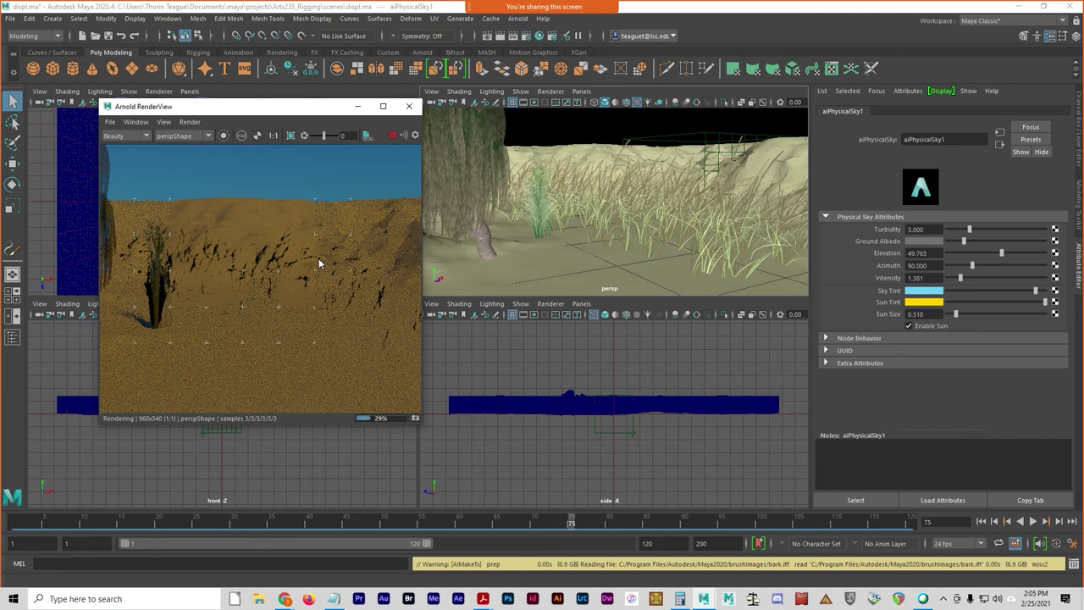
pyautogui.click(290, 136)
pyautogui.moveTo(166, 167); pyautogui.dragTo(222, 205)
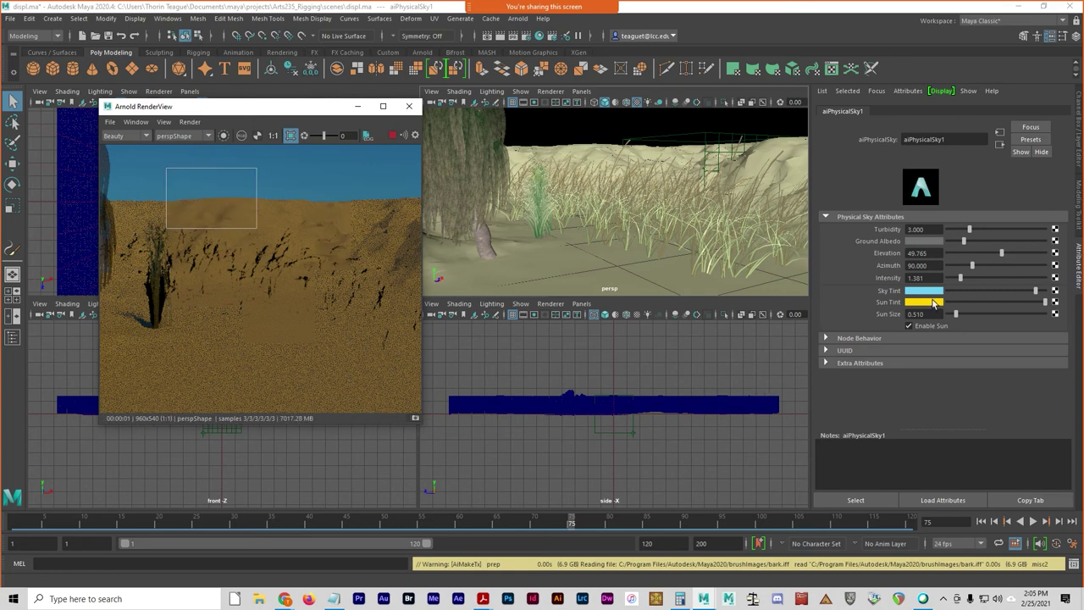
# - Set sky Intensity 2.255, Elevation 18, Azimuth 127.059, near-white Ground Albedo, then remove the region and close the RenderView
pyautogui.click(971, 279)
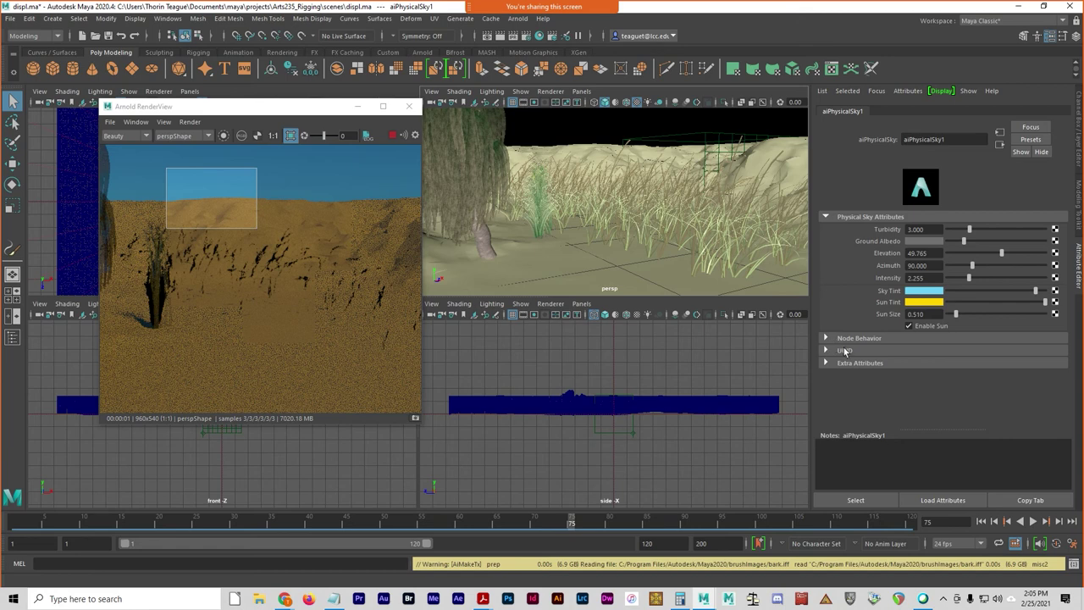
pyautogui.click(1024, 254)
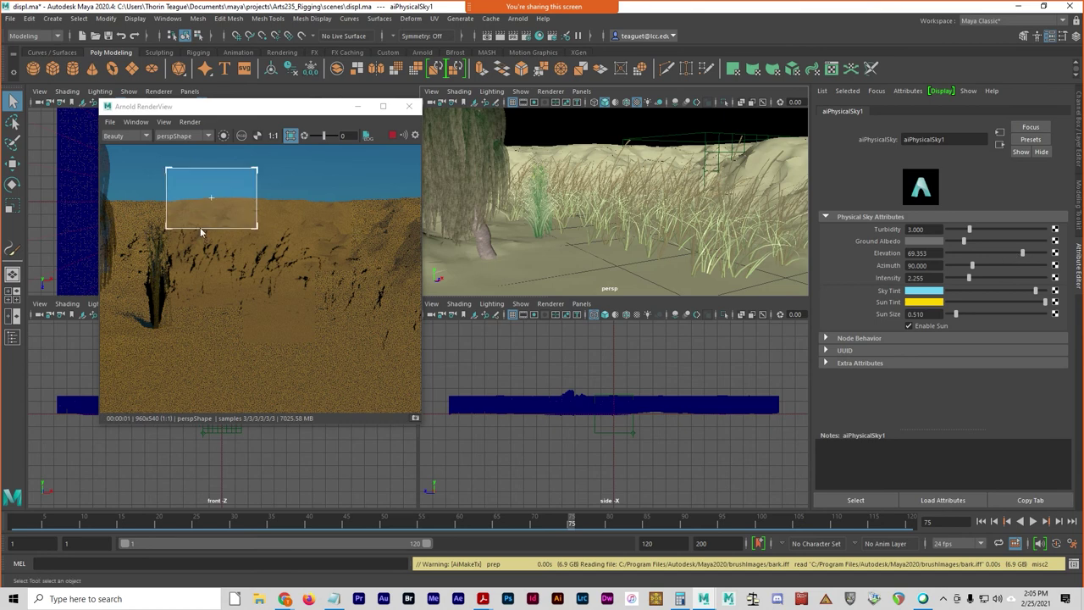
pyautogui.click(971, 254)
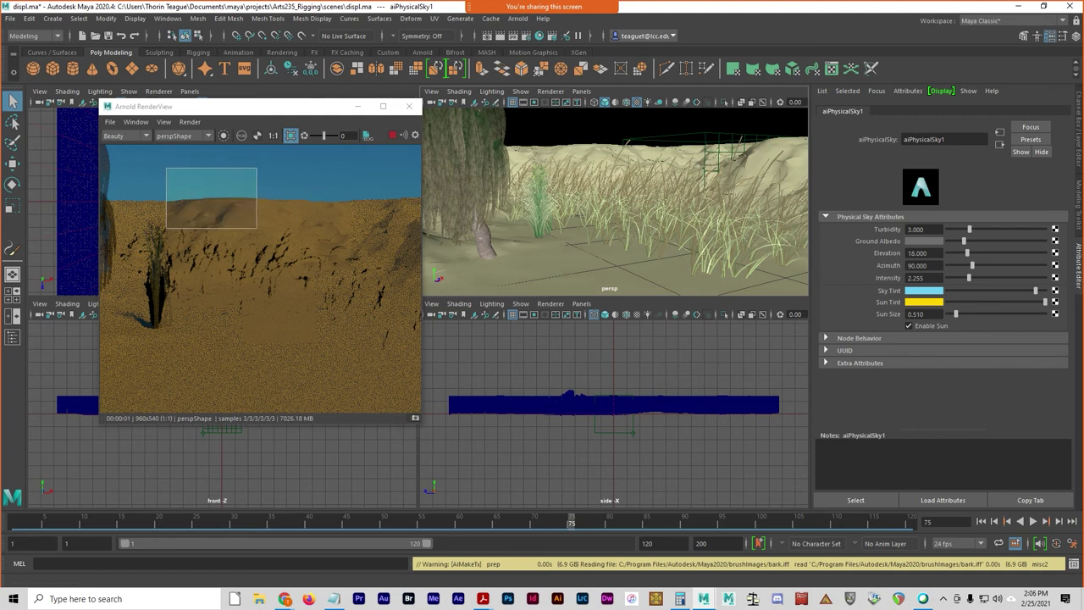
pyautogui.click(997, 267)
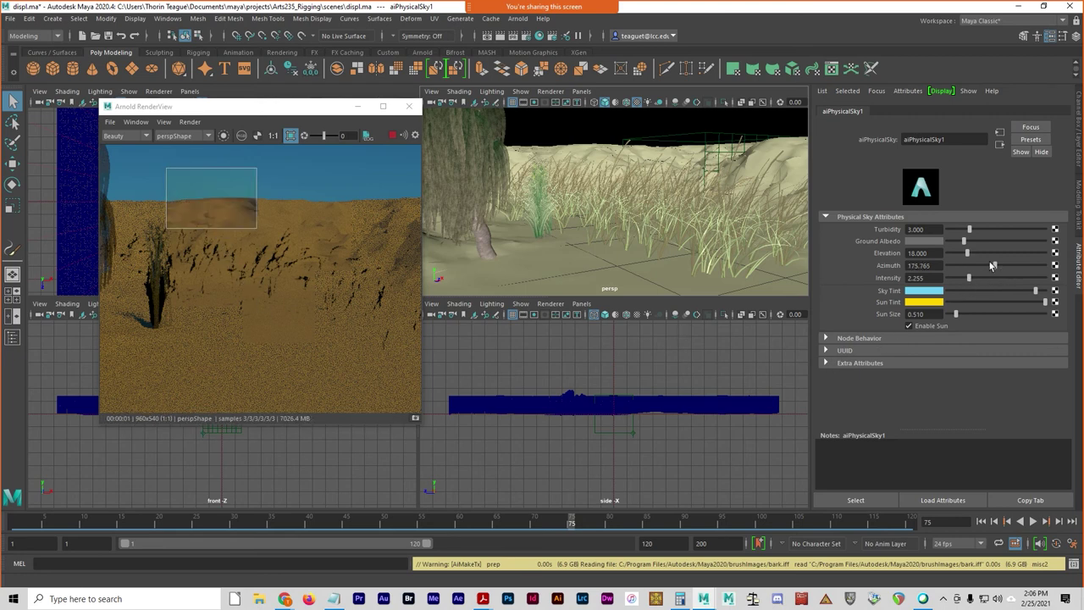
pyautogui.moveTo(991, 274); pyautogui.dragTo(980, 272)
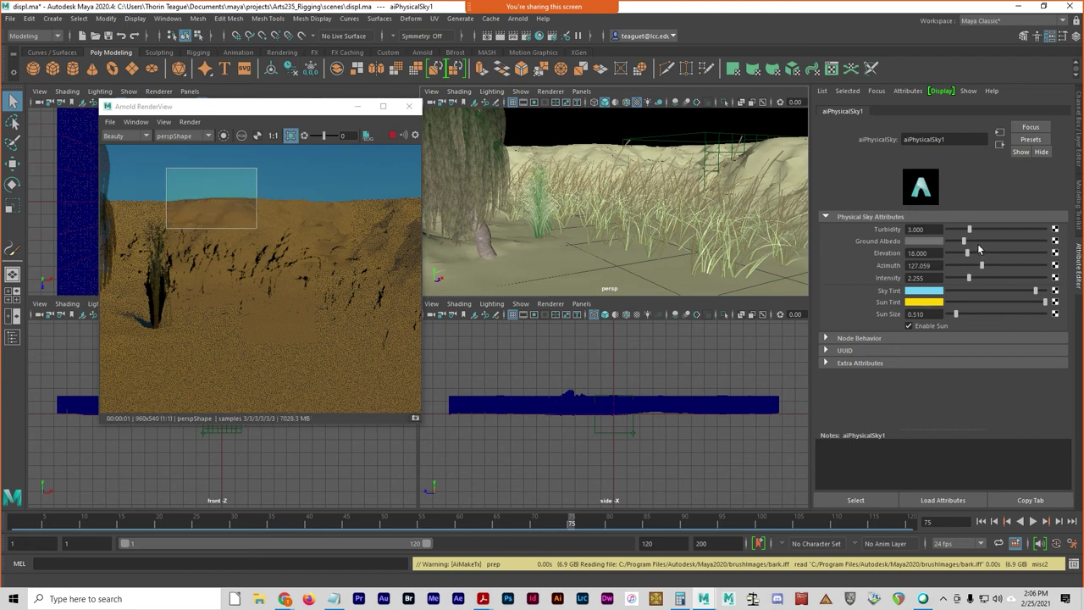
pyautogui.click(1008, 245)
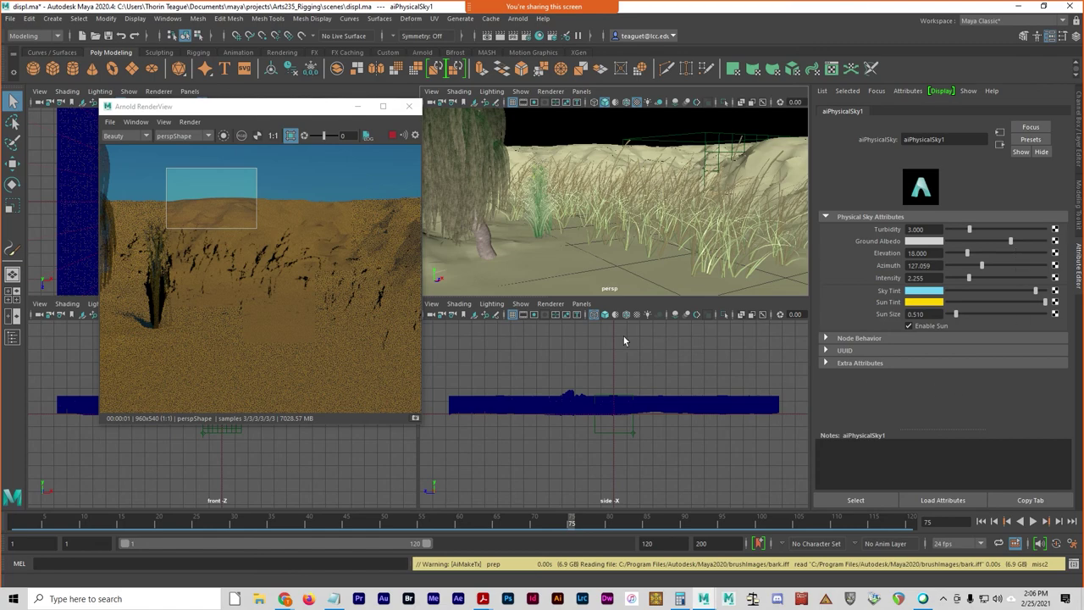
pyautogui.click(291, 135)
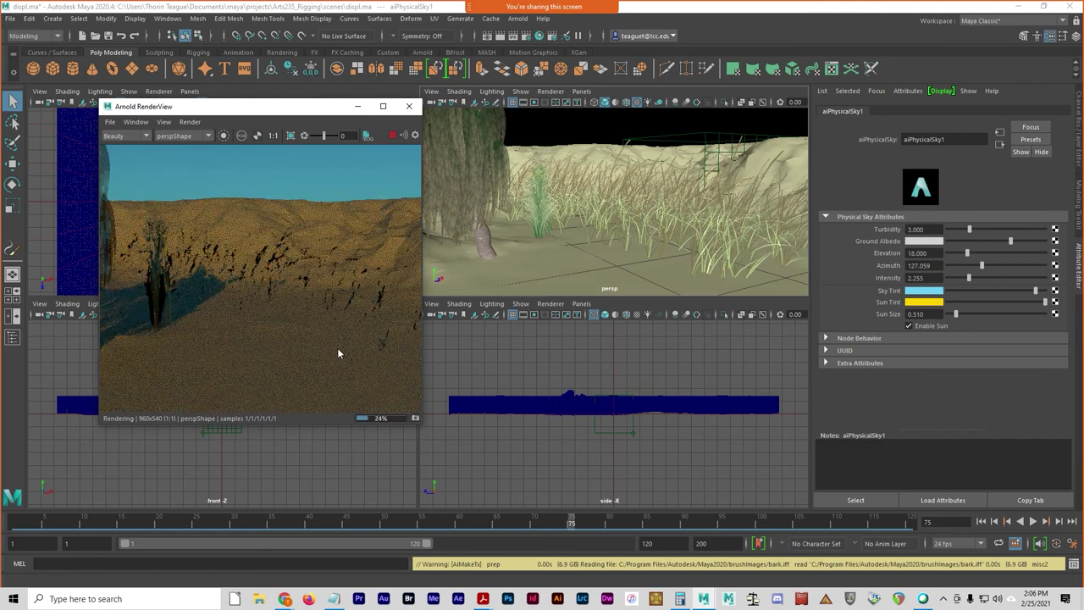
pyautogui.click(409, 106)
# - Set the render image size preset to HD_1080 in the Common render settings
pyautogui.click(526, 35)
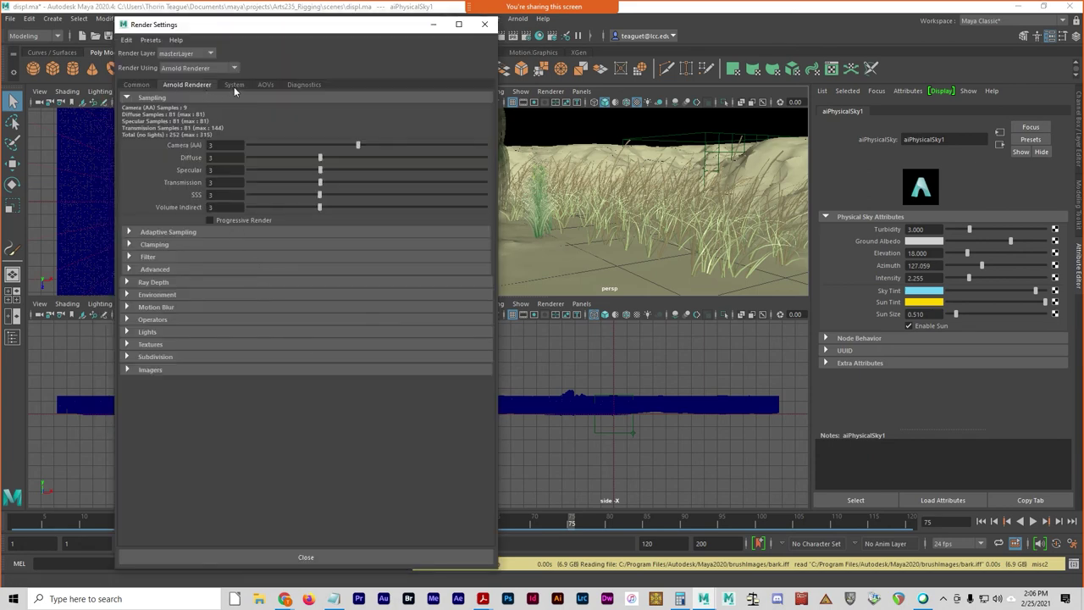
pyautogui.click(137, 84)
pyautogui.scroll(-5, 386, 480)
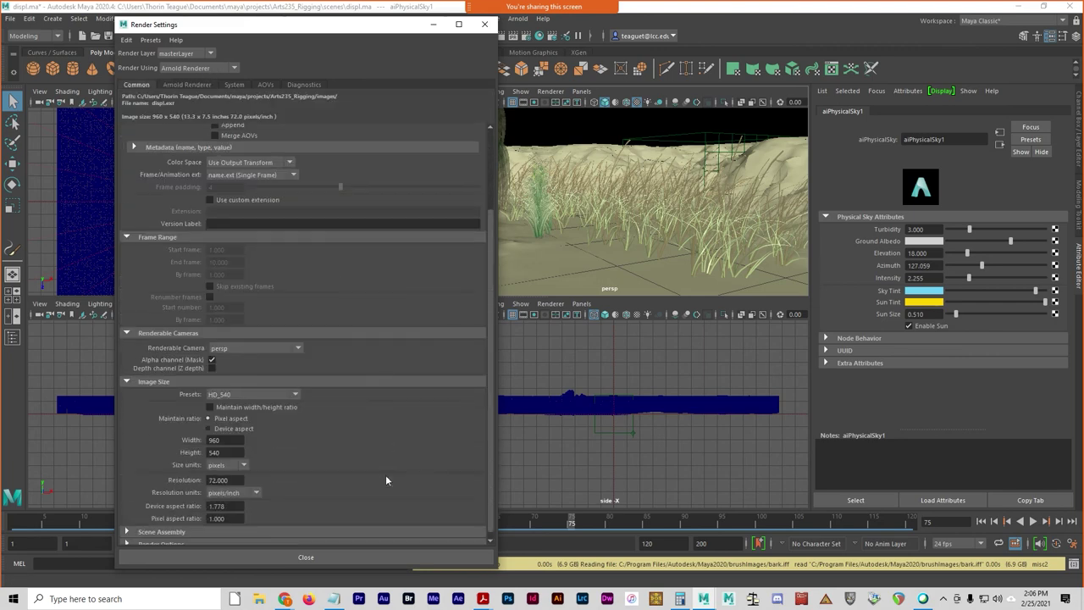
pyautogui.scroll(-1, 386, 481)
pyautogui.click(259, 387)
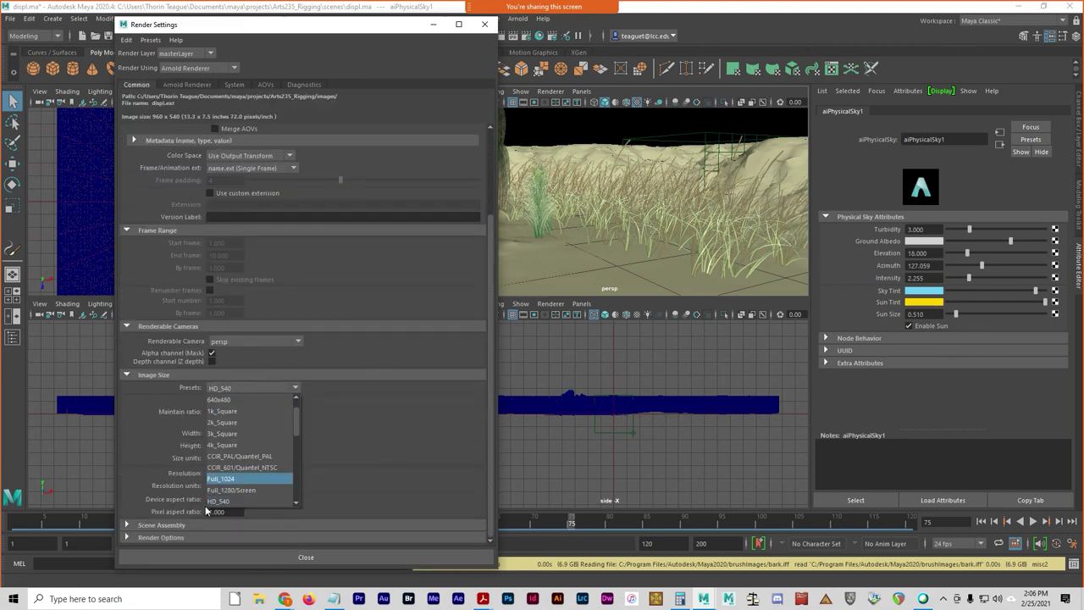
pyautogui.scroll(-3, 252, 436)
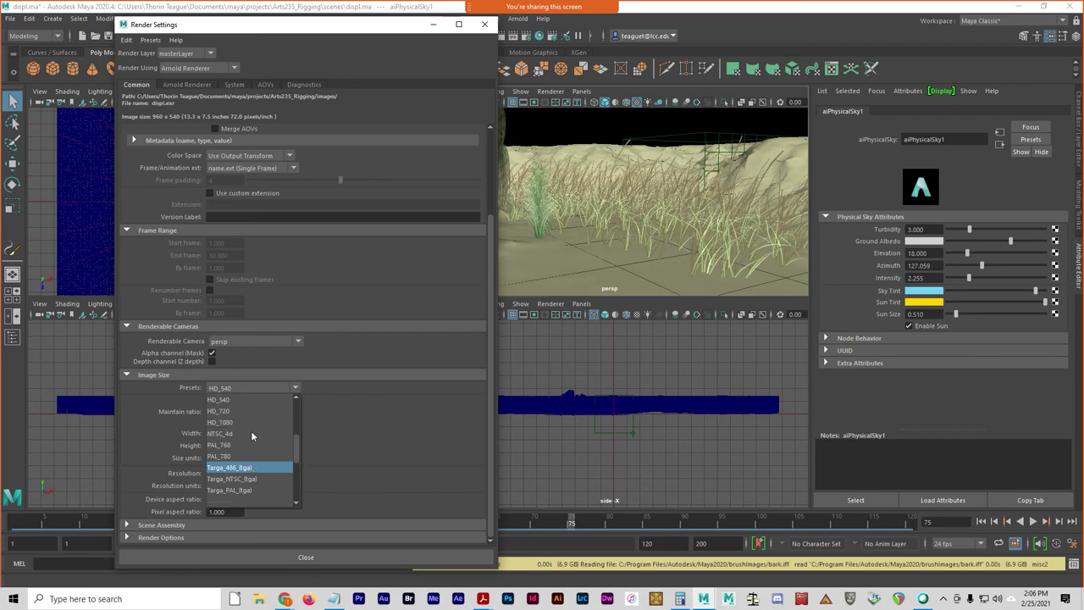
pyautogui.scroll(2, 251, 447)
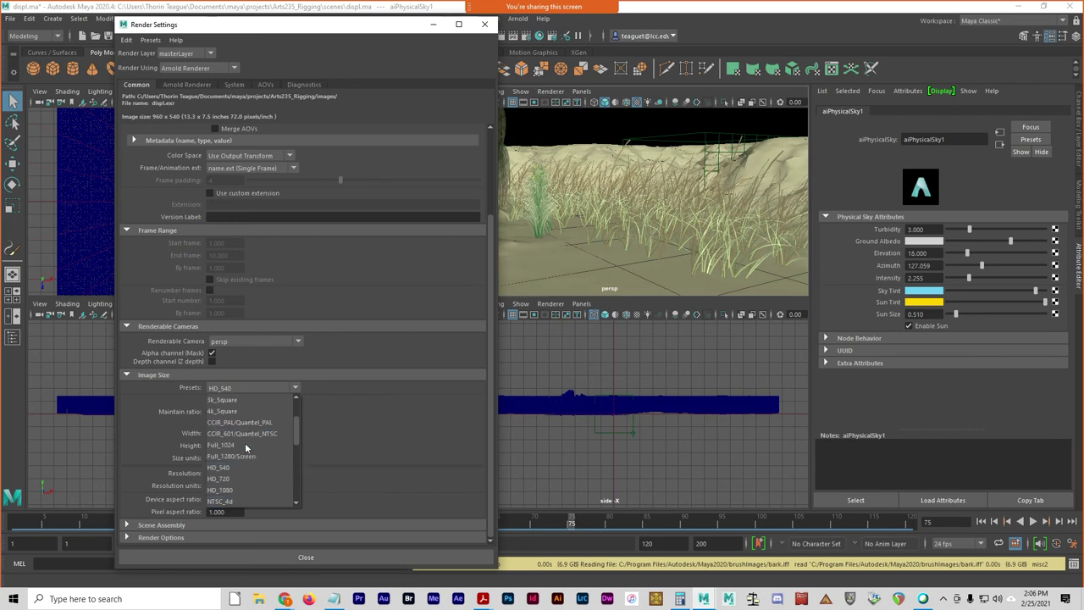
pyautogui.click(247, 491)
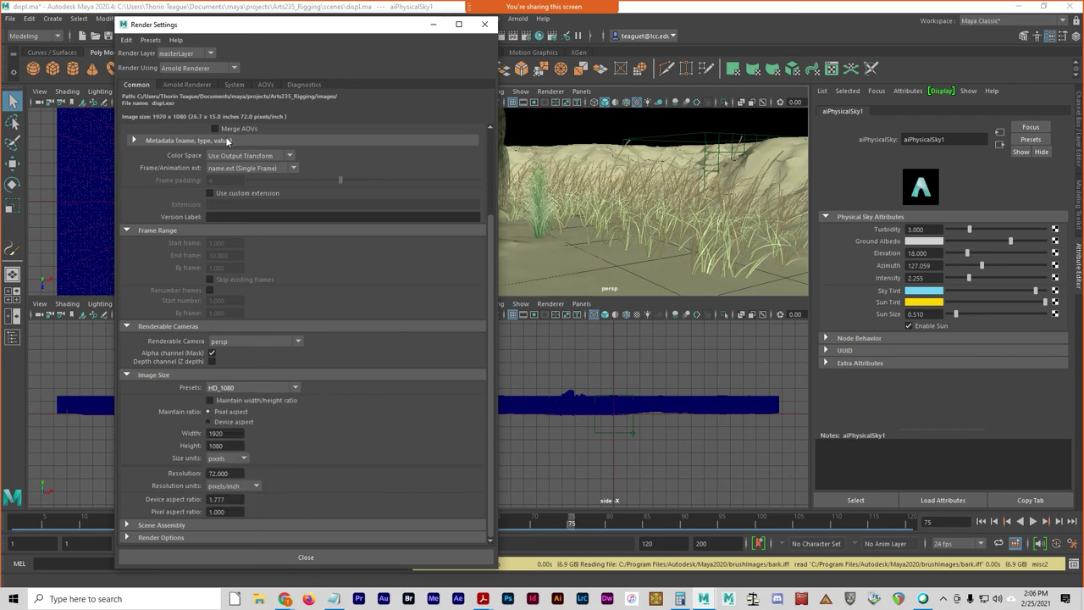
# - Enable Adaptive Sampling in the Arnold Renderer tab and look over the Environment and Lights sections
pyautogui.click(203, 83)
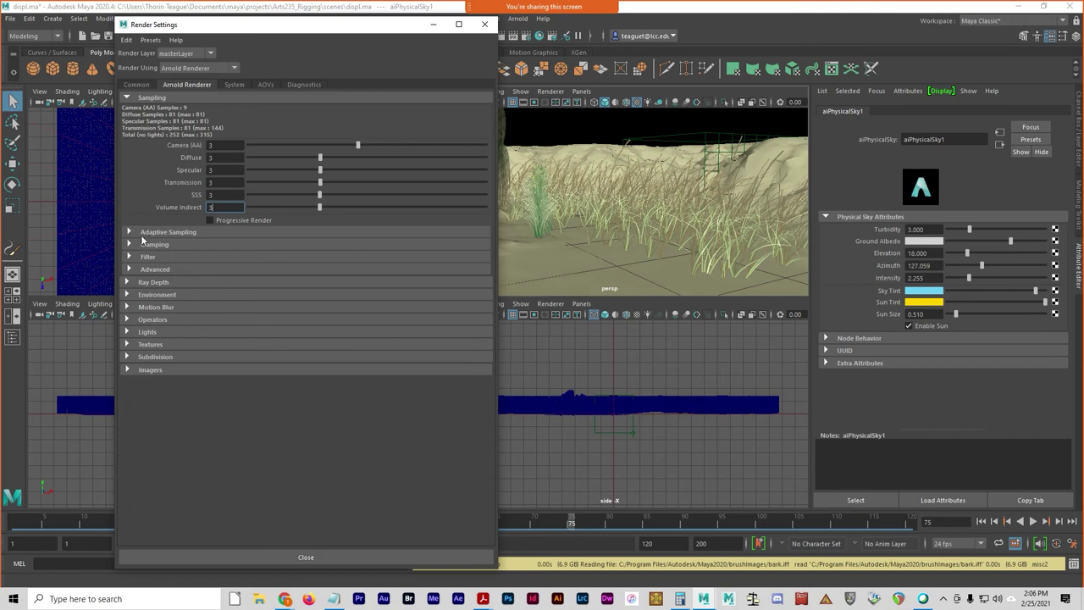
pyautogui.click(129, 232)
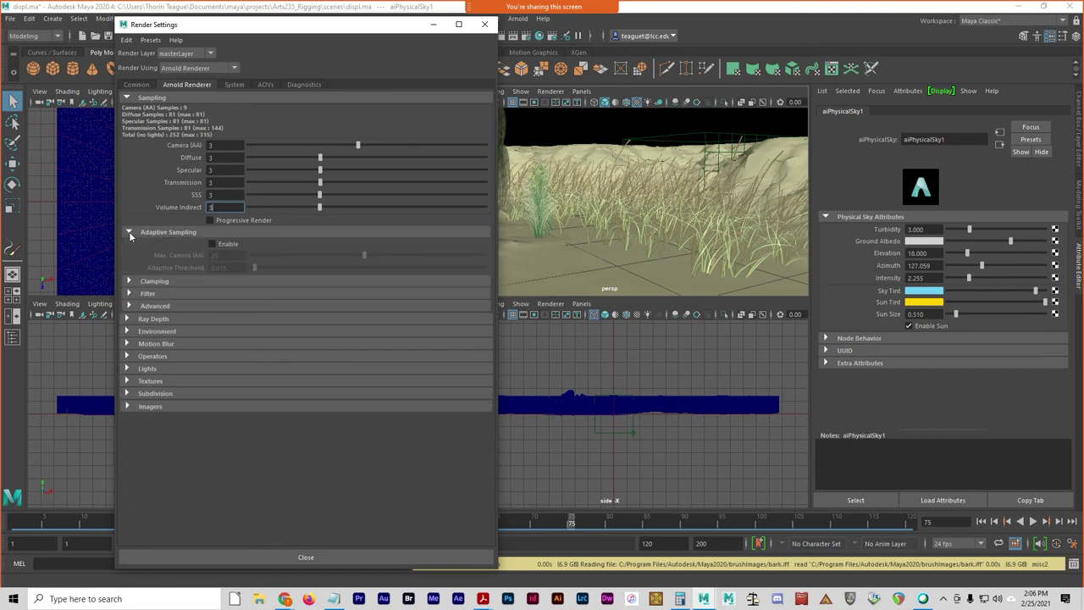
pyautogui.click(214, 245)
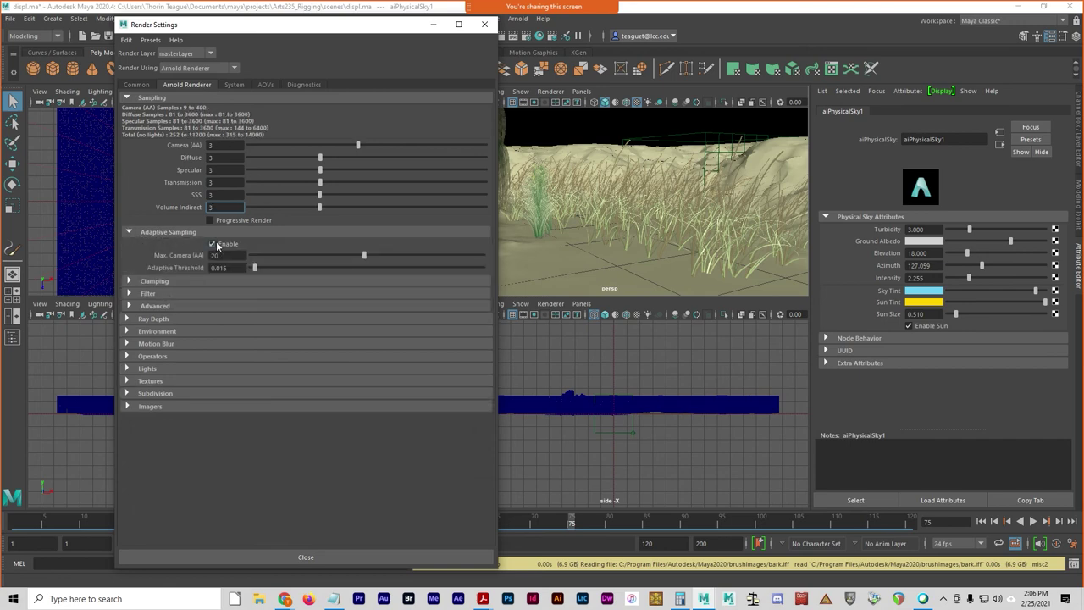
pyautogui.click(133, 234)
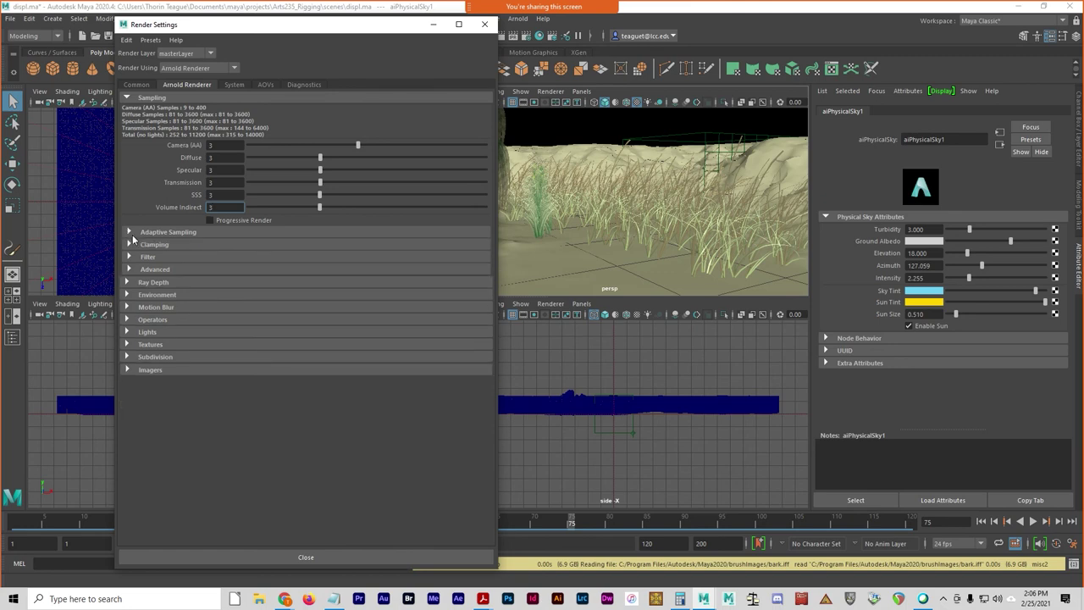
pyautogui.click(150, 294)
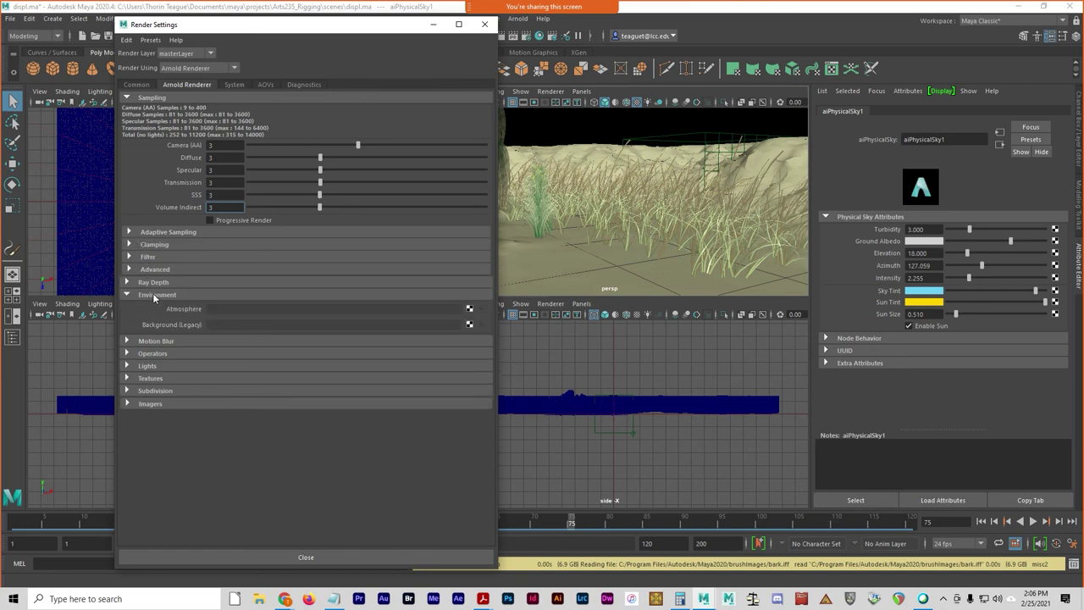
pyautogui.click(157, 296)
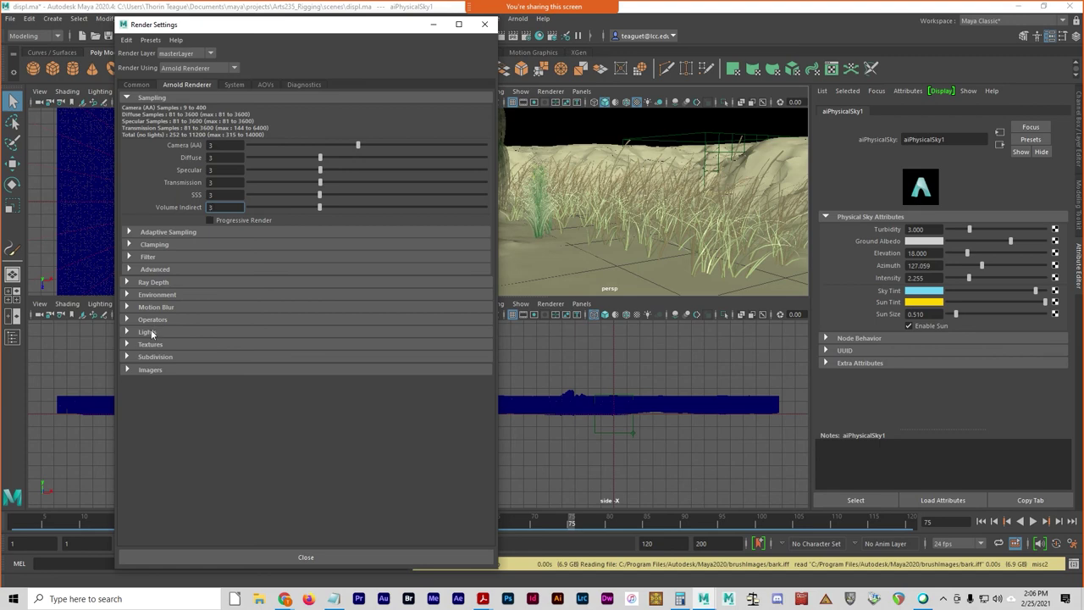
pyautogui.click(149, 332)
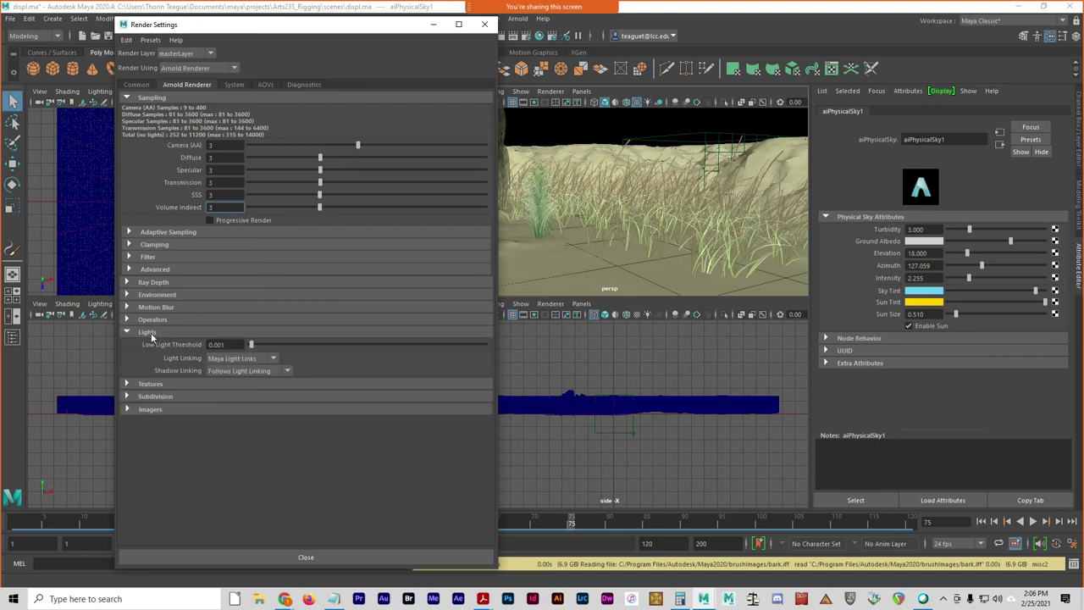
pyautogui.click(150, 332)
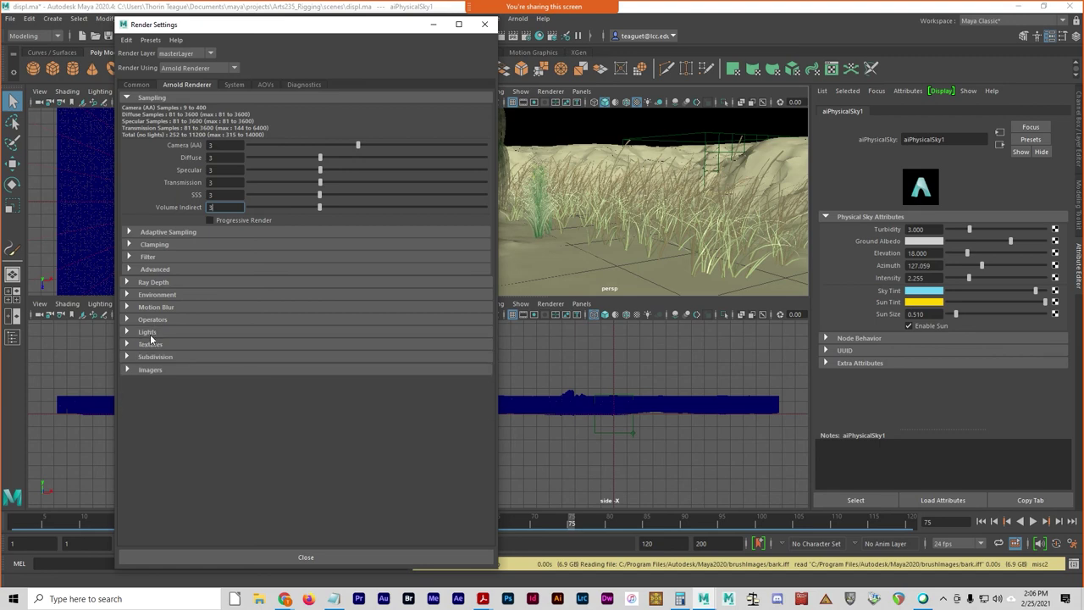
pyautogui.moveTo(443, 24); pyautogui.dragTo(455, 143)
# - Close Render Settings, select aiSkyDomeLight1, and browse the viewport View menu without changes
pyautogui.click(498, 142)
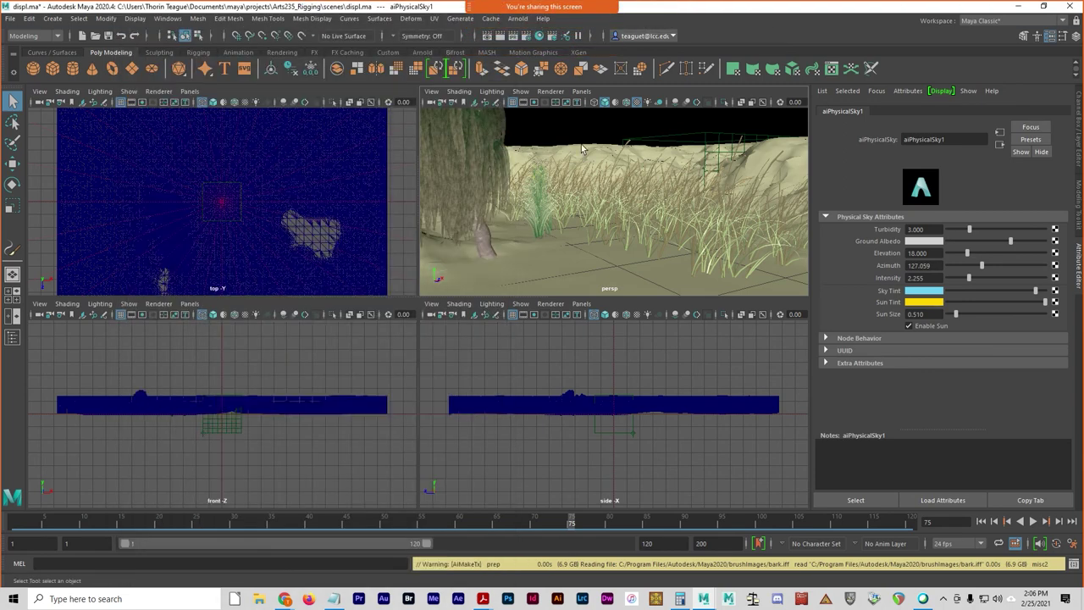
pyautogui.click(574, 147)
pyautogui.click(523, 93)
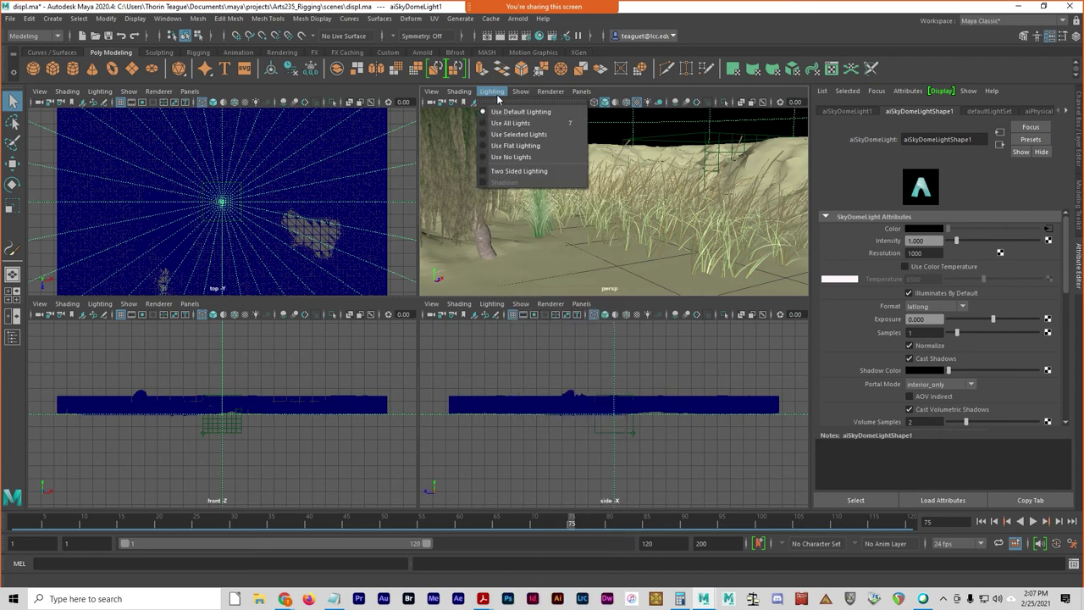
pyautogui.moveTo(426, 93)
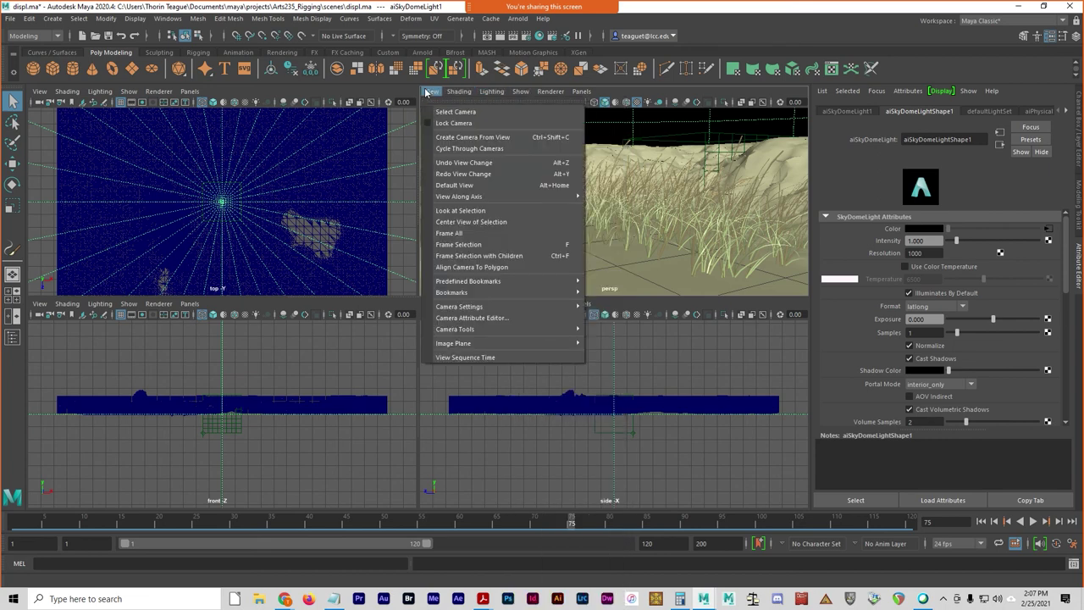
pyautogui.moveTo(484, 293)
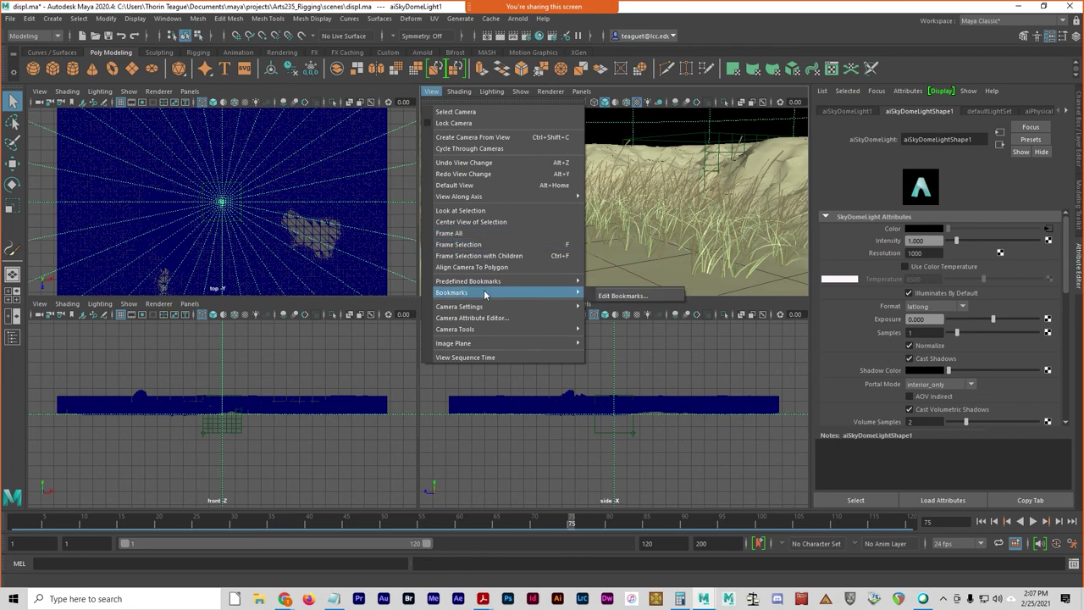
pyautogui.moveTo(487, 347)
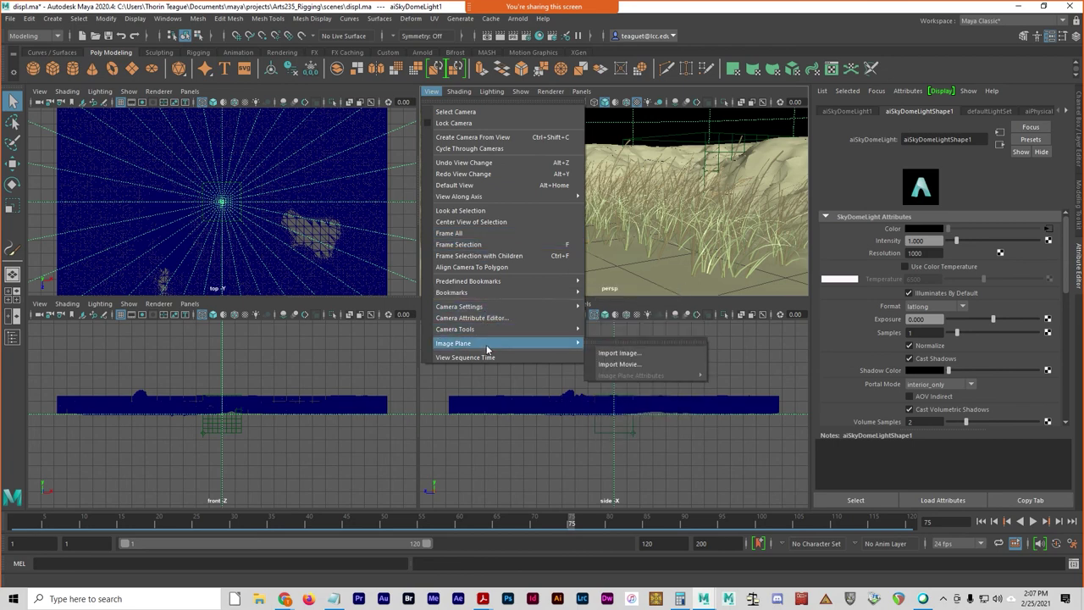
pyautogui.moveTo(508, 329)
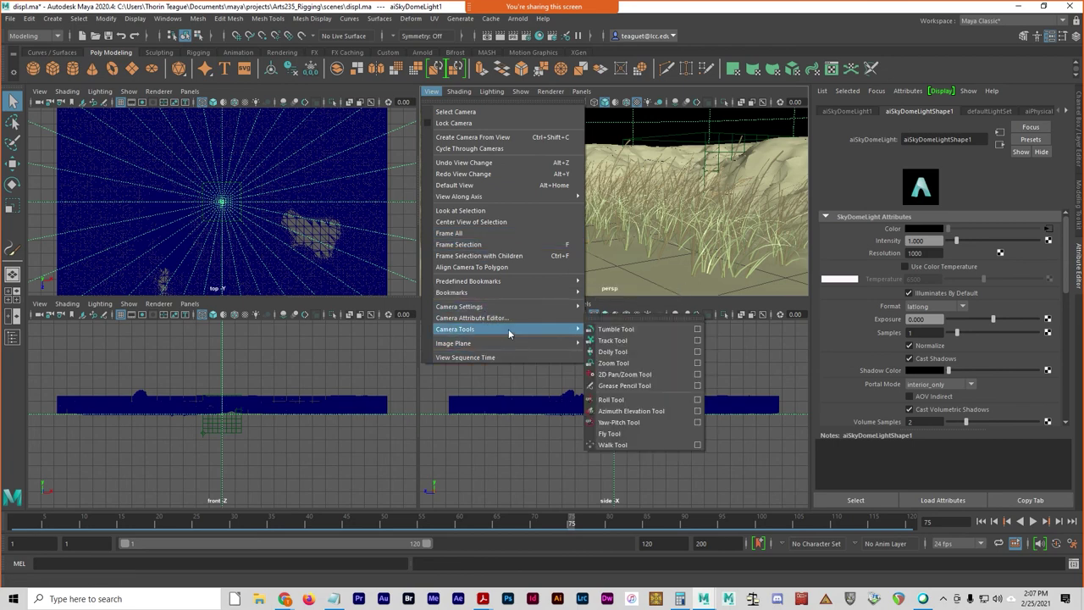
pyautogui.moveTo(520, 291)
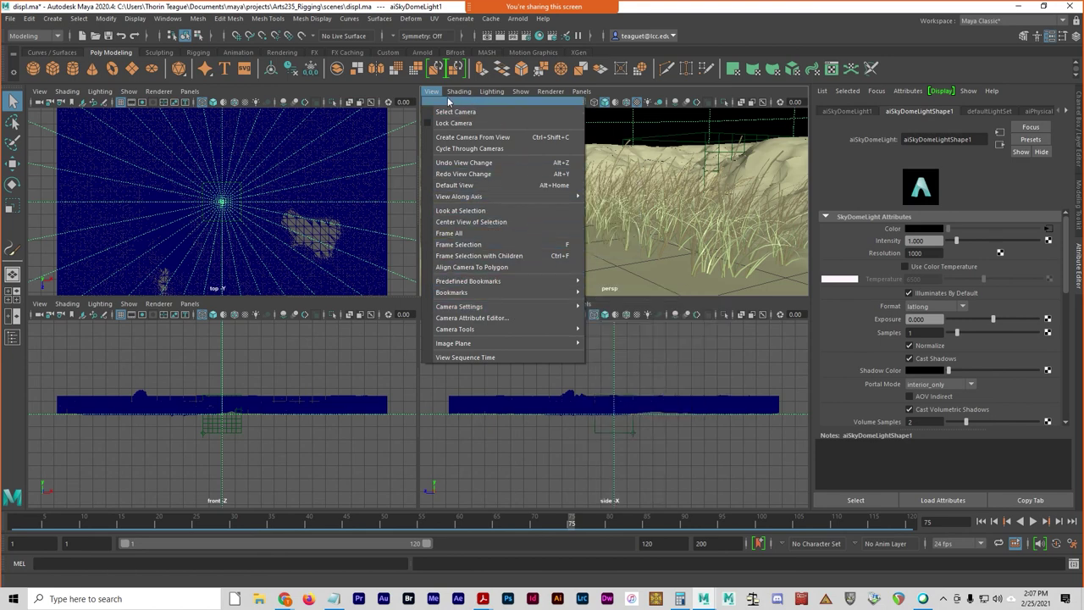
pyautogui.click(600, 98)
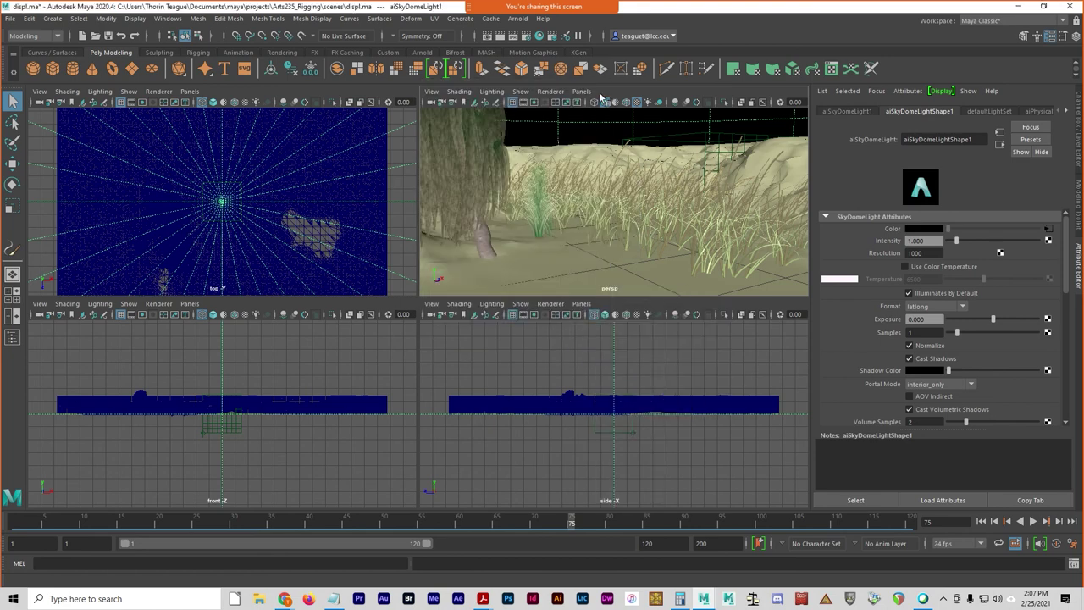
# - Switch off the viewport grid with Display > Grid
pyautogui.click(135, 18)
pyautogui.moveTo(188, 83)
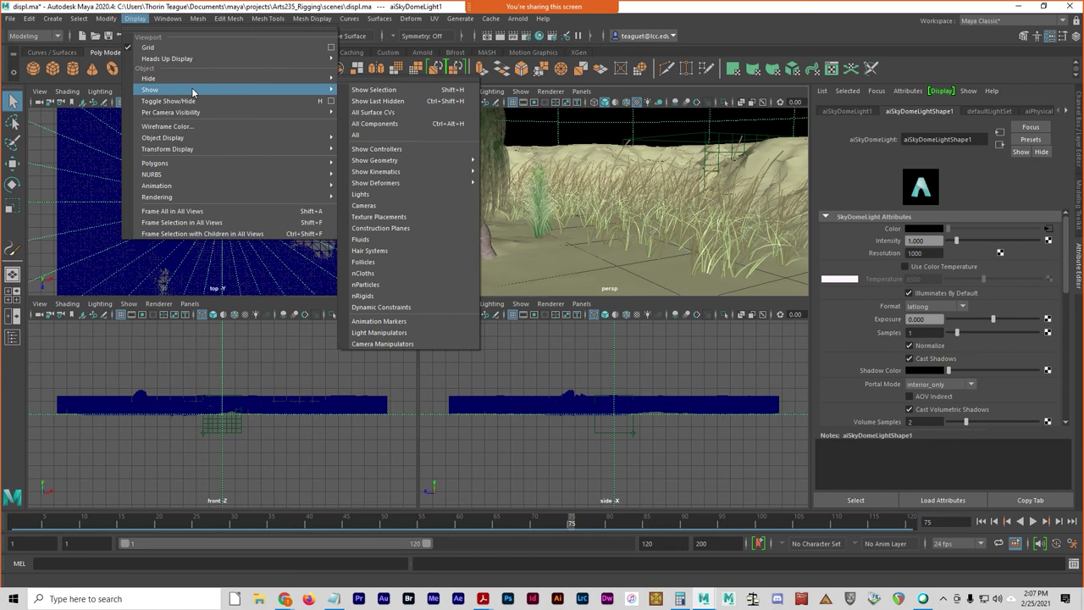
pyautogui.moveTo(213, 143)
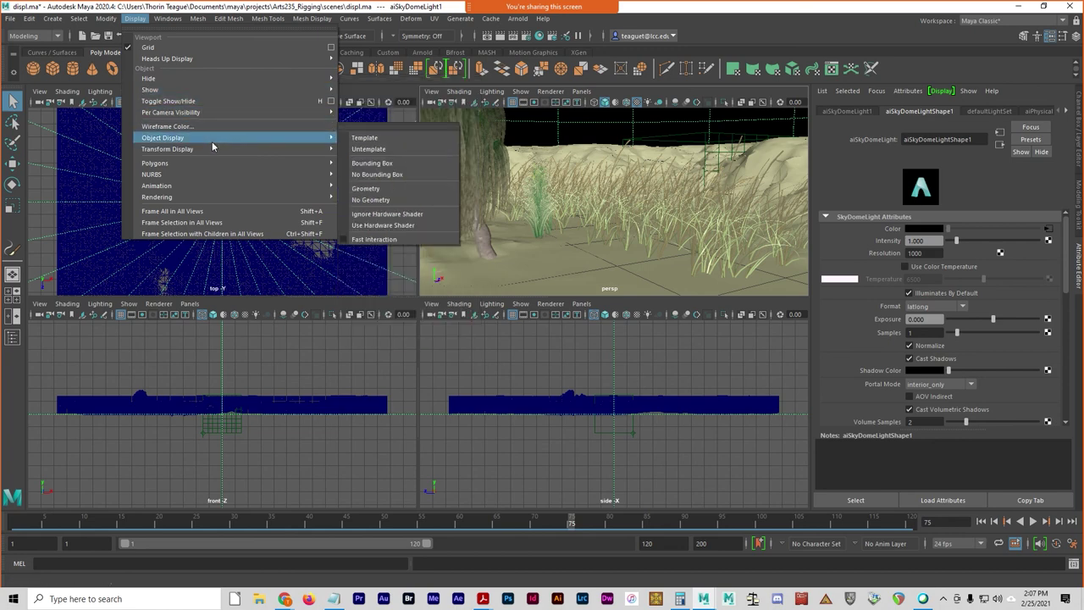
pyautogui.moveTo(225, 163)
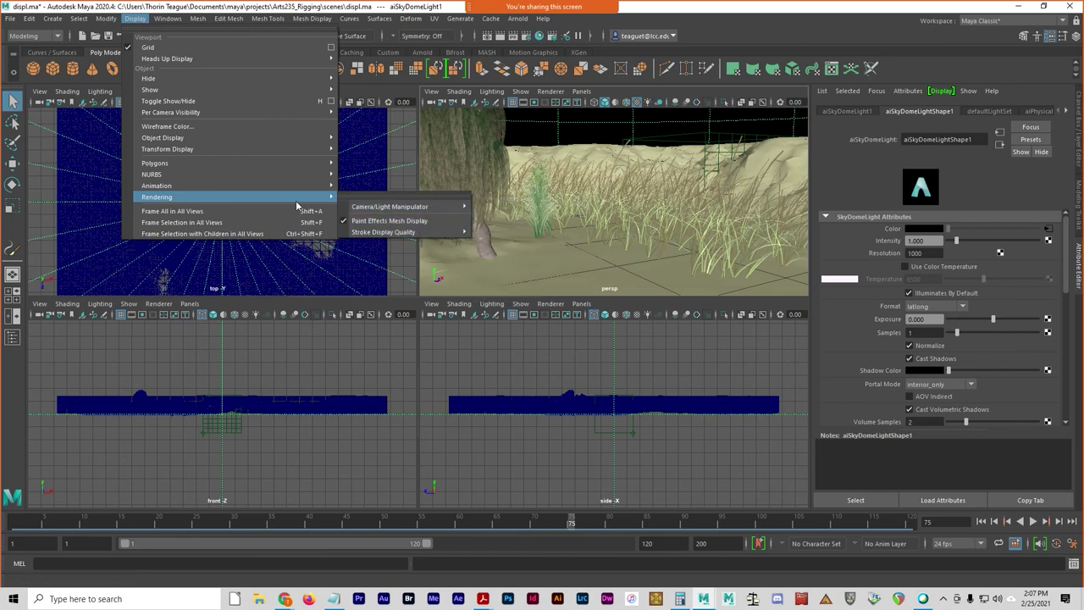
pyautogui.click(155, 47)
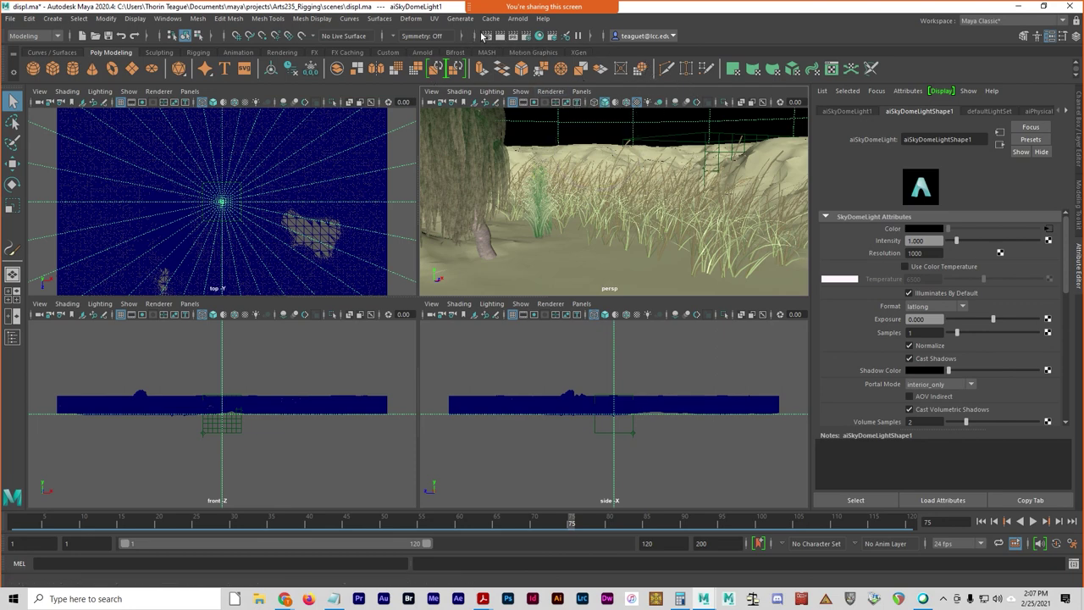
# - Render the 1920x1080 scene in Arnold, enlarge and reposition the RenderView, and close the Webex panel
pyautogui.click(532, 27)
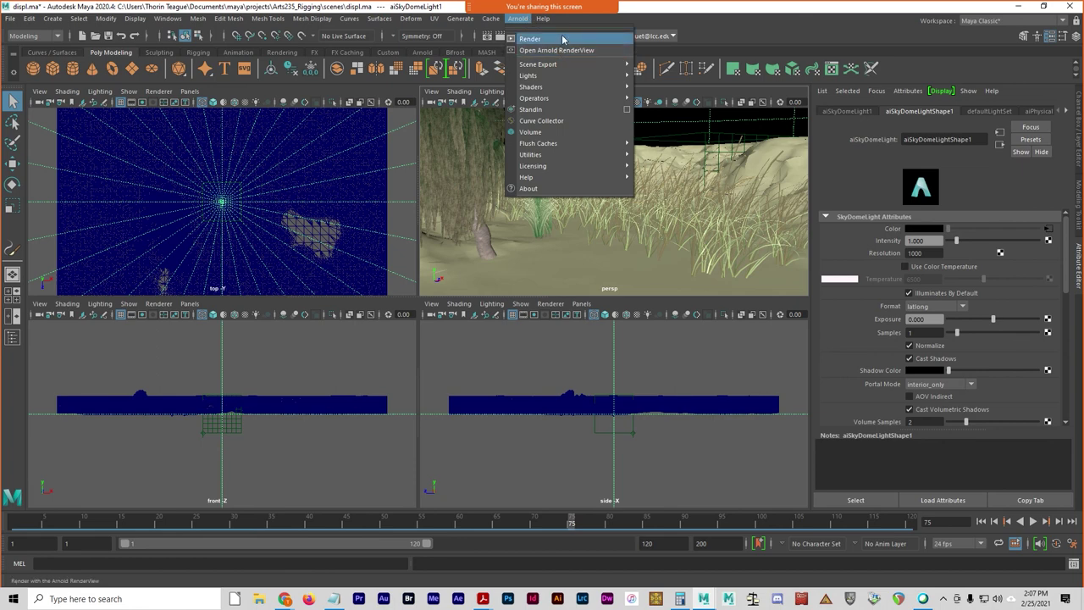
pyautogui.click(565, 38)
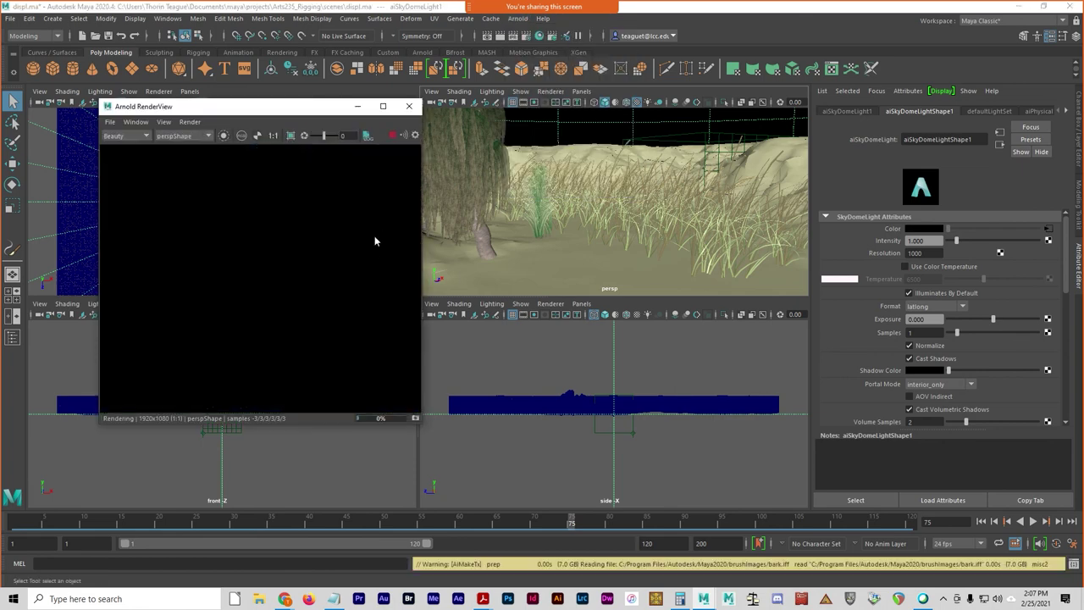
pyautogui.moveTo(429, 431); pyautogui.dragTo(692, 425)
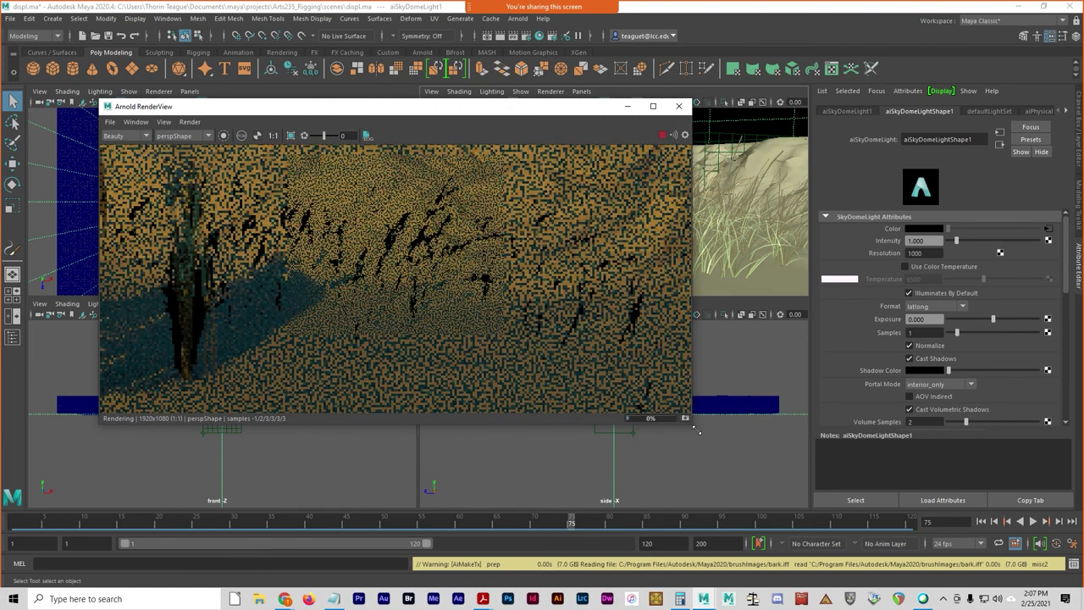
pyautogui.moveTo(809, 482); pyautogui.dragTo(985, 555)
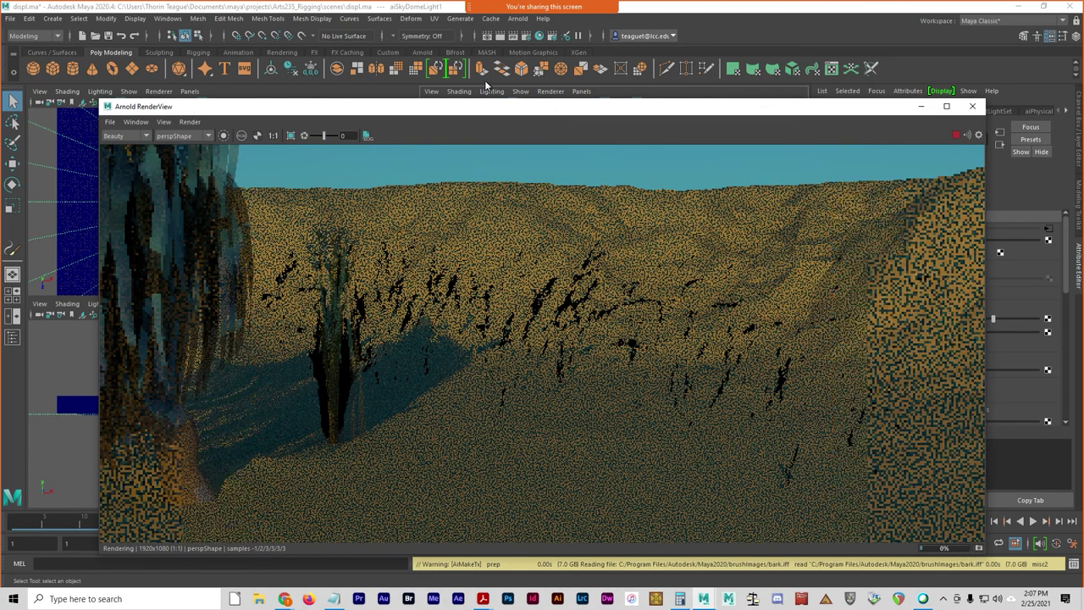
pyautogui.moveTo(555, 108); pyautogui.dragTo(488, 78)
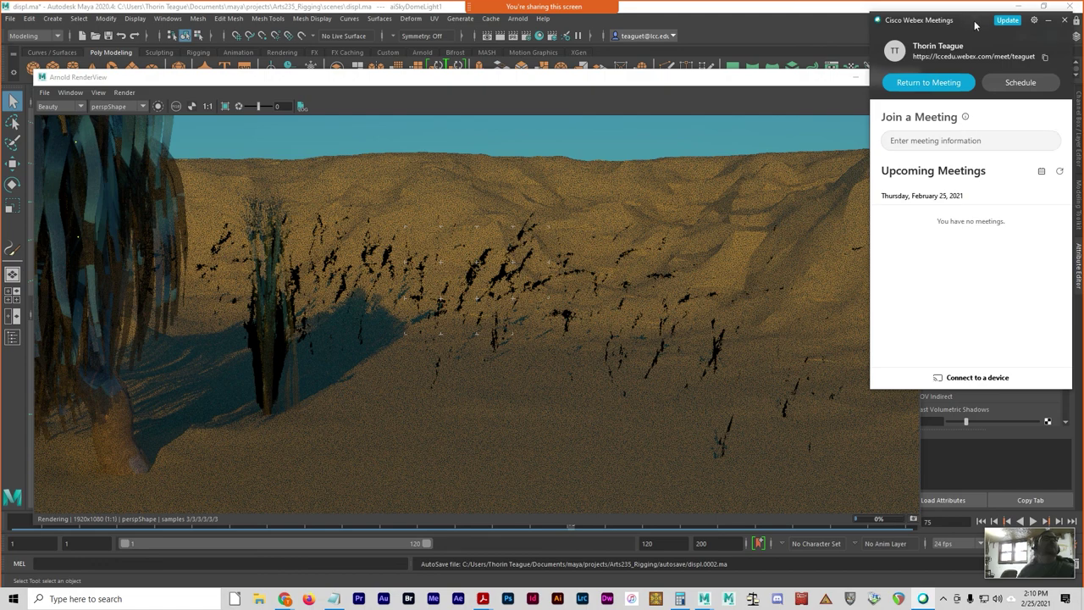
pyautogui.click(1000, 252)
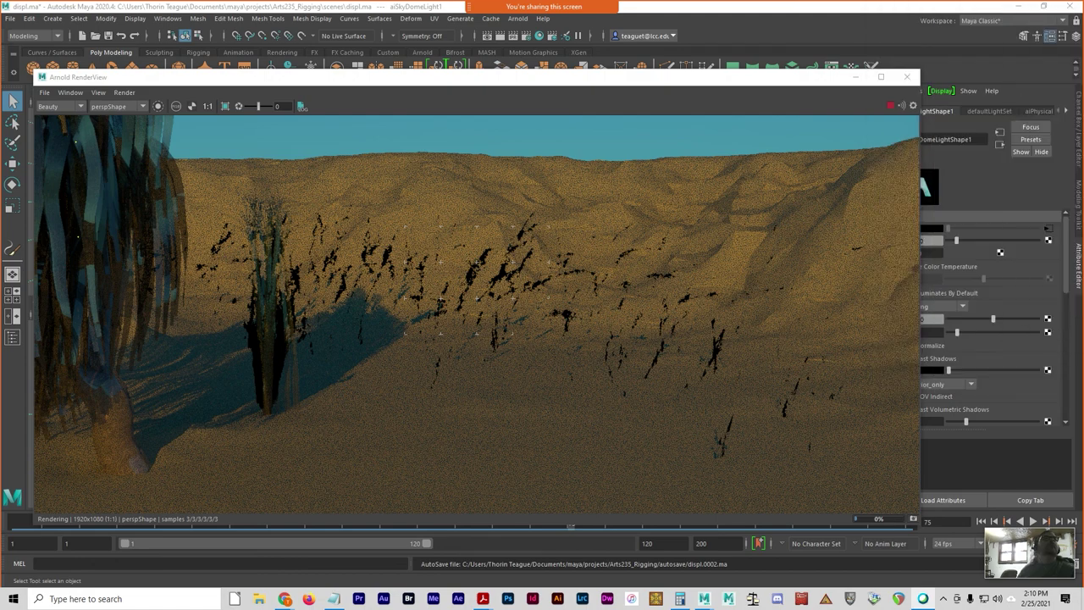